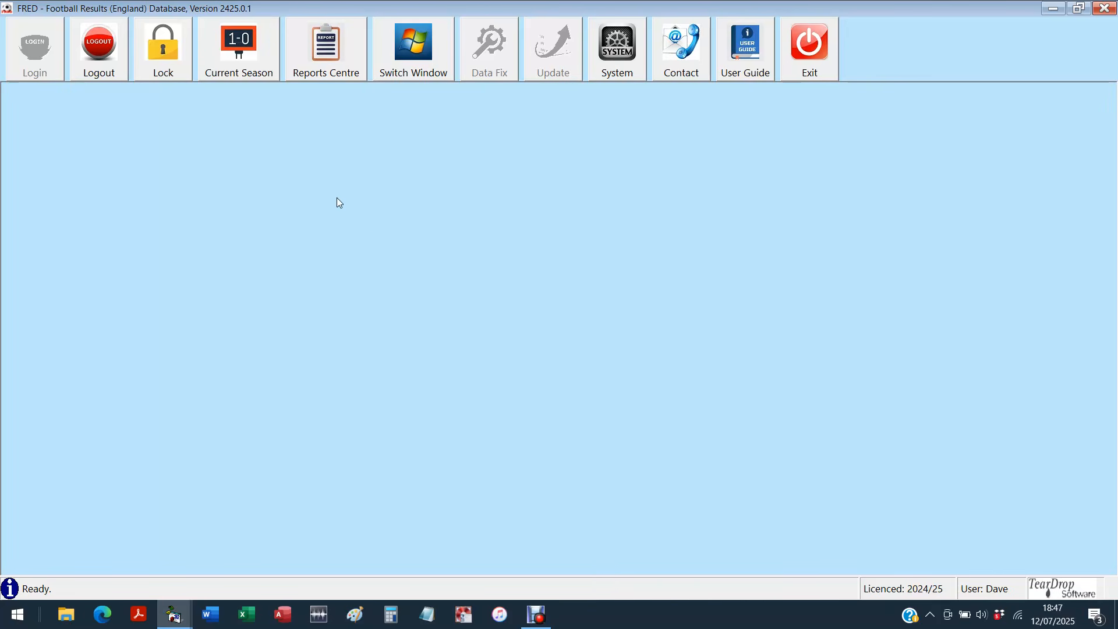
Step: Open the Reports Centre and look through the full list of available reports
{"action": "left_click", "coordinate": [326, 51]}
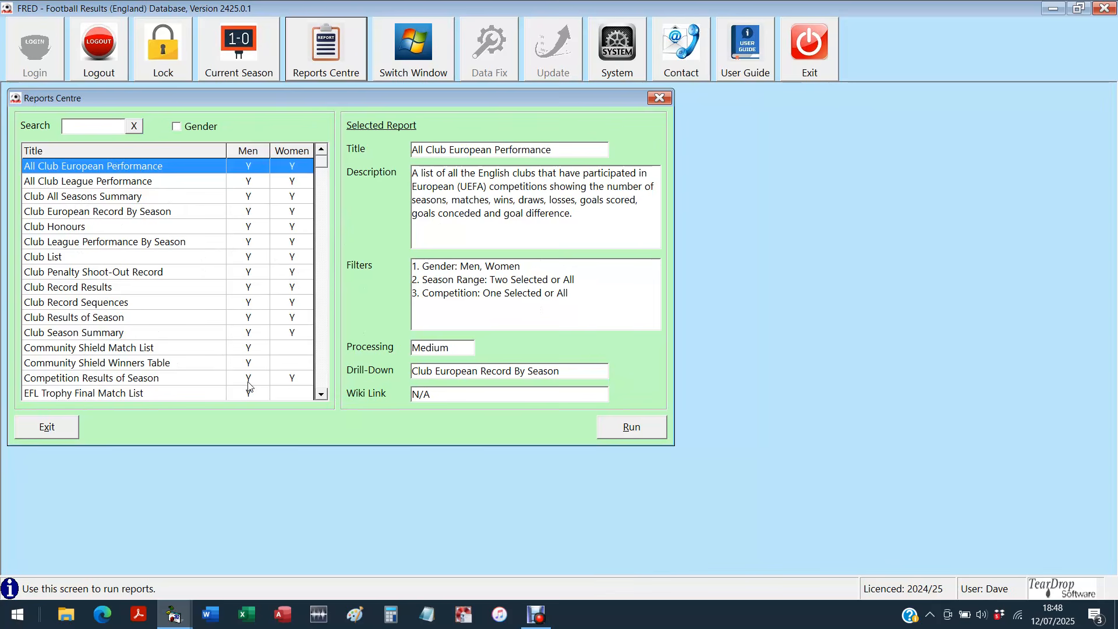
{"action": "scroll", "coordinate": [325, 377], "scroll_direction": "down", "scroll_amount": 6}
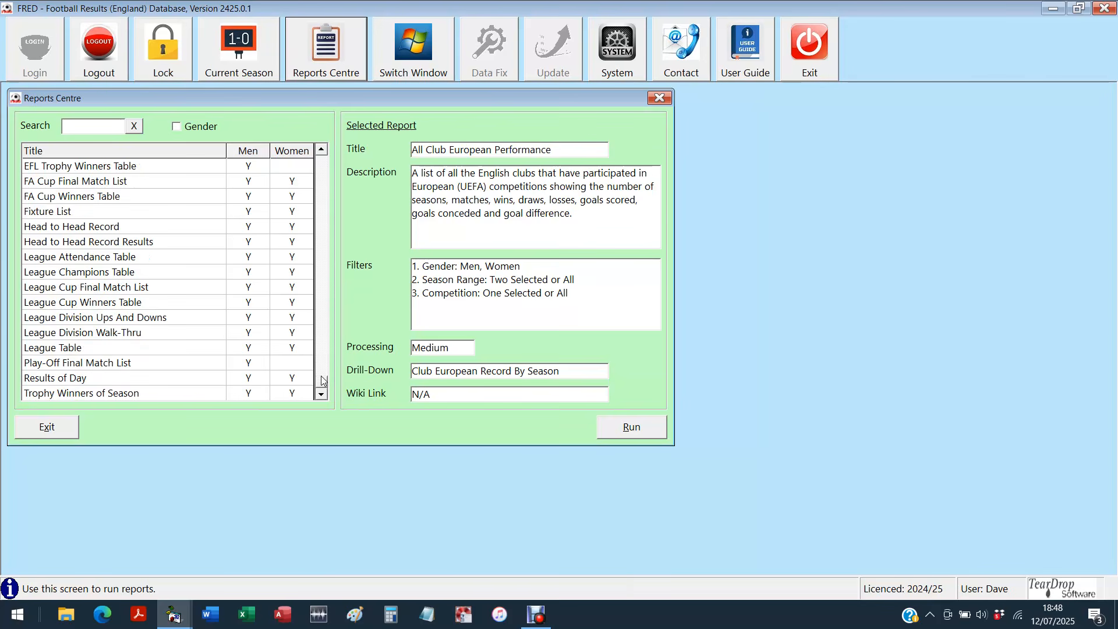
{"action": "scroll", "coordinate": [321, 172], "scroll_direction": "up", "scroll_amount": 5}
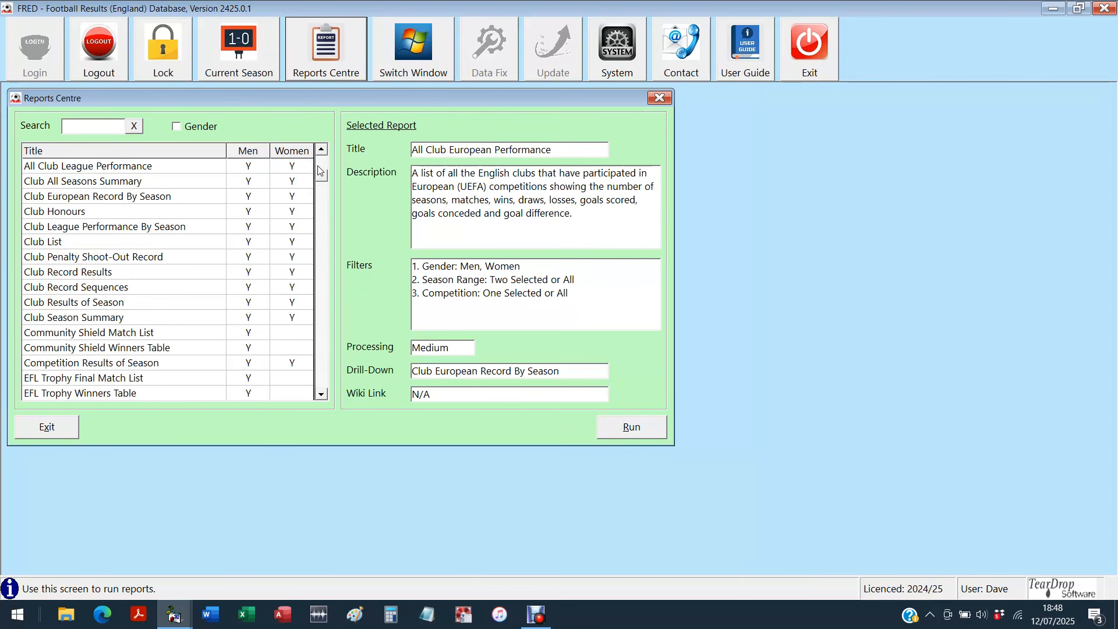
{"action": "scroll", "coordinate": [278, 185], "scroll_direction": "up", "scroll_amount": 1}
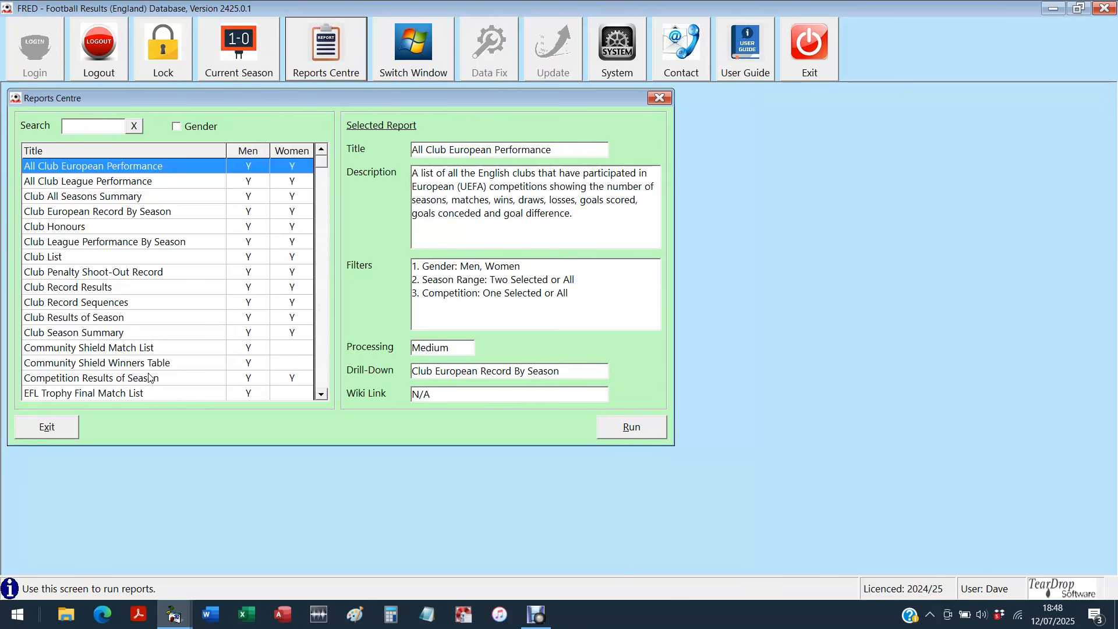
Step: Examine the Community Shield reports and the details of the Club League Performance By Season and Club Record Results reports
{"action": "left_click", "coordinate": [103, 348]}
{"action": "left_click", "coordinate": [100, 363], "text": "shift"}
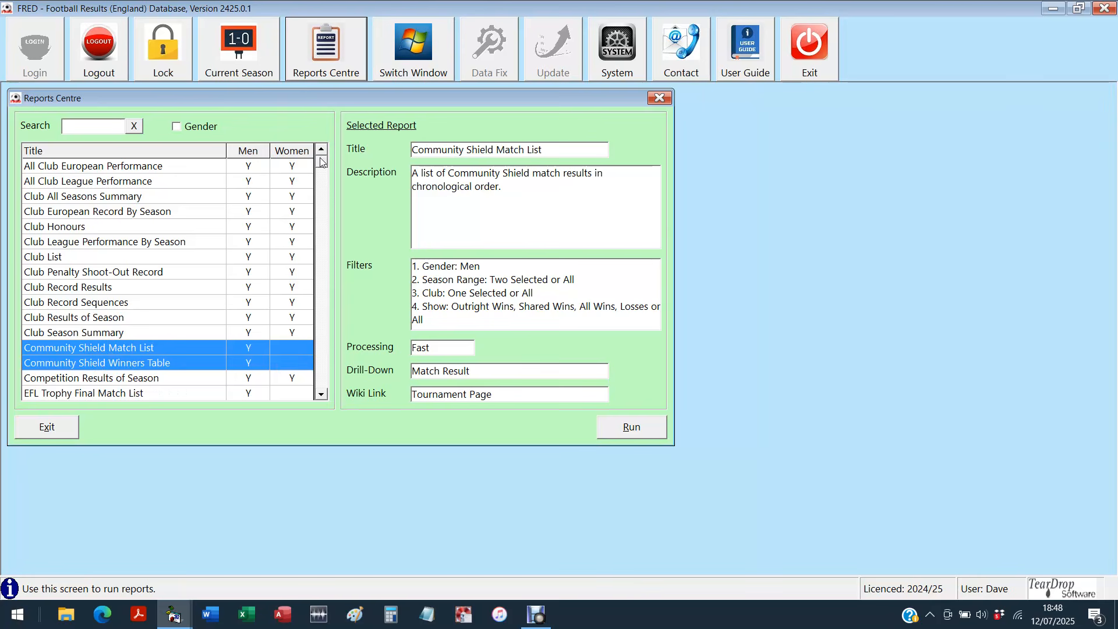
{"action": "left_click", "coordinate": [258, 247]}
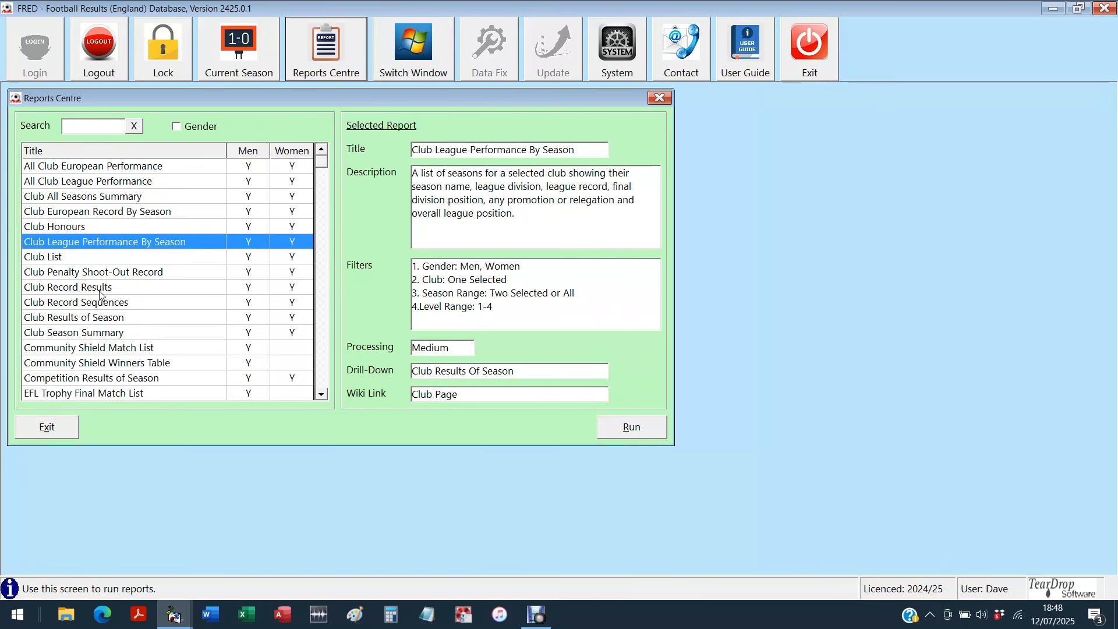
{"action": "left_click", "coordinate": [96, 292]}
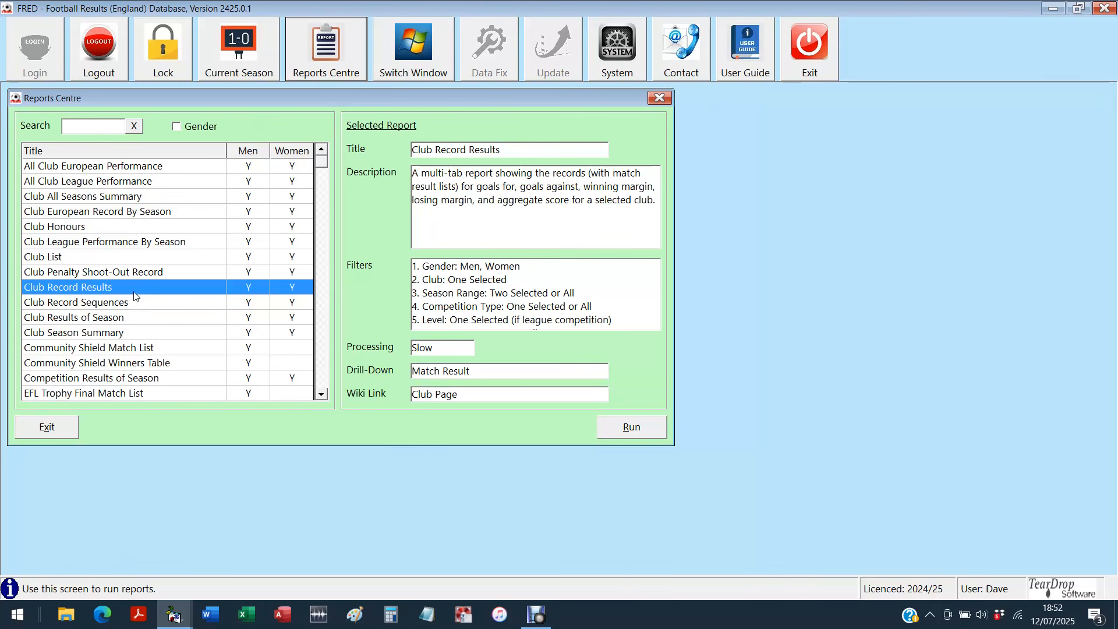
Step: Run the Club Penalty Shoot-Out Record report and choose AFC Bournemouth as the club in its filter
{"action": "left_click", "coordinate": [109, 275]}
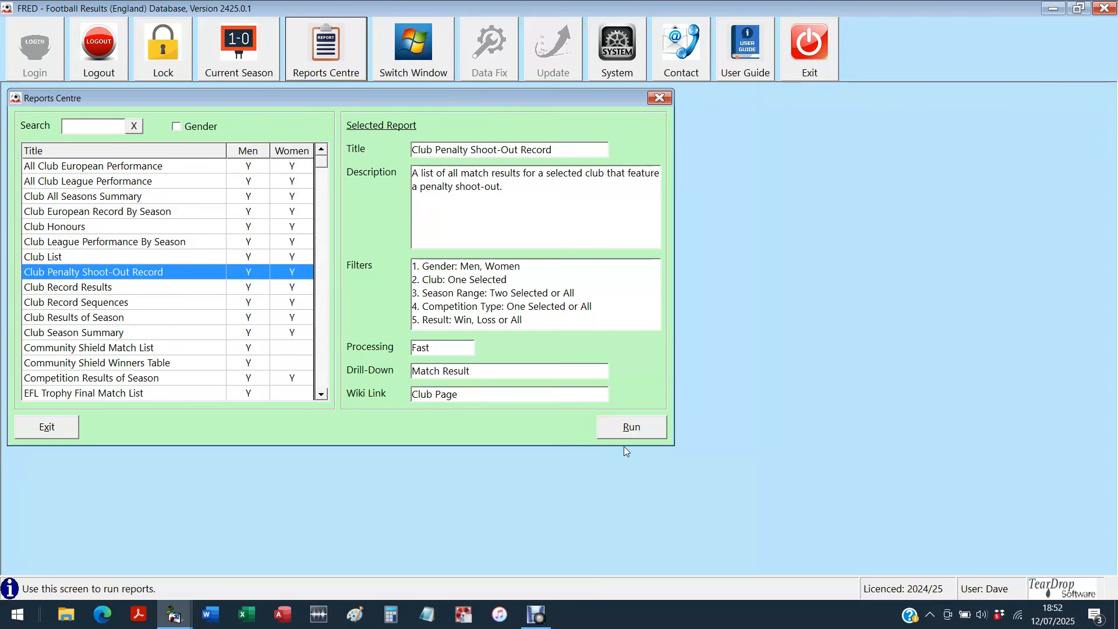
{"action": "left_click", "coordinate": [627, 426]}
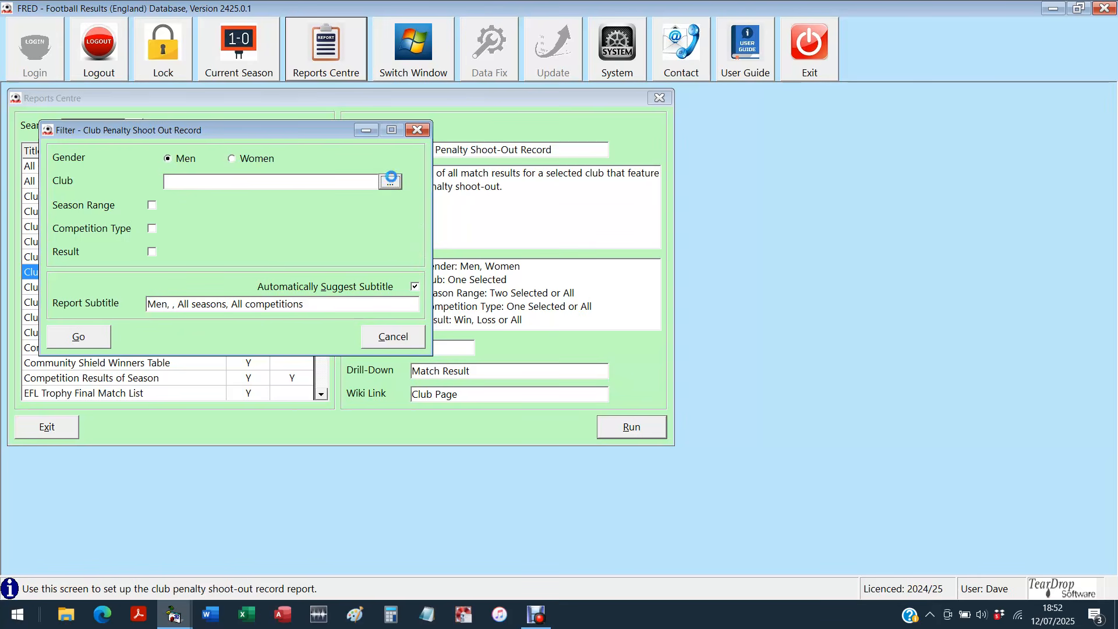
{"action": "left_click", "coordinate": [391, 182]}
{"action": "double_click", "coordinate": [151, 320]}
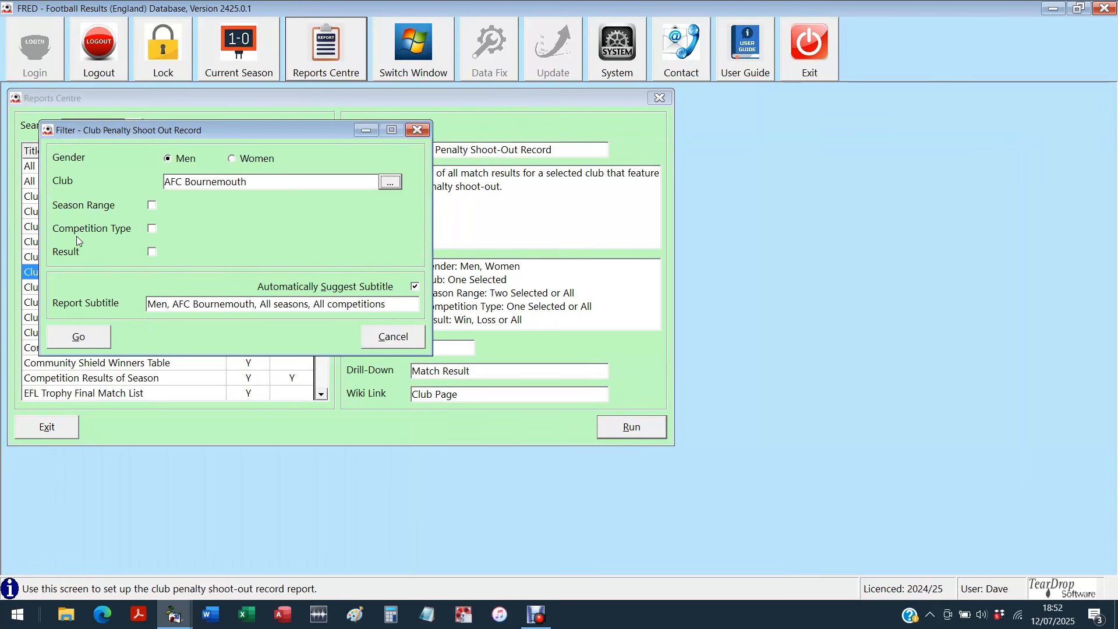
Step: Try out the Result filter and a custom report subtitle, restoring the unfiltered result and the automatically suggested subtitle
{"action": "left_click", "coordinate": [101, 254]}
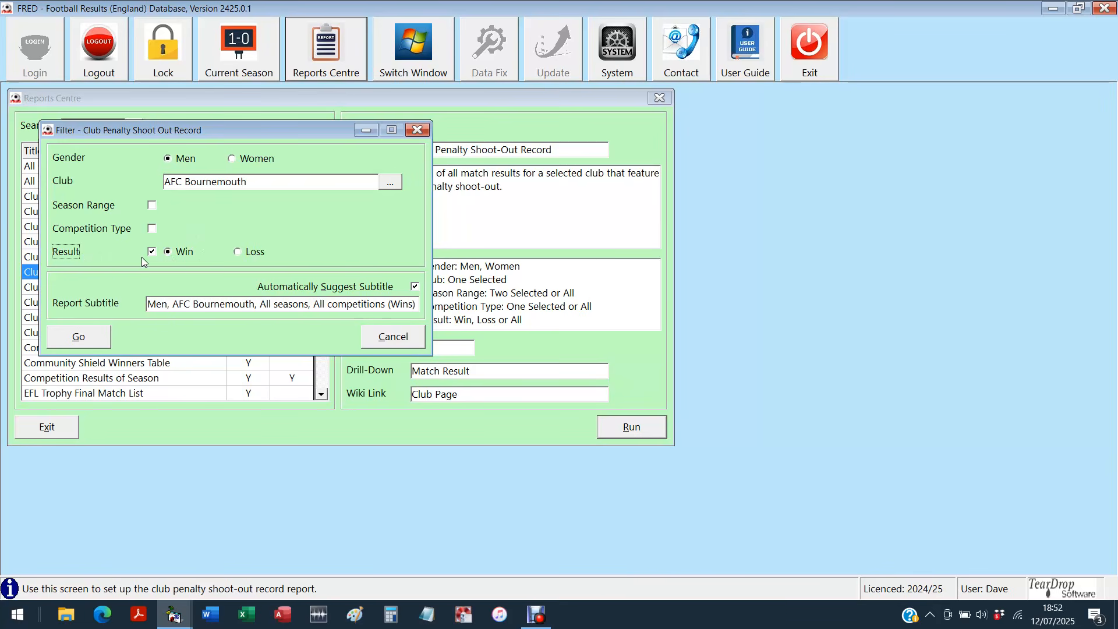
{"action": "left_click", "coordinate": [72, 255]}
{"action": "left_click", "coordinate": [415, 287]}
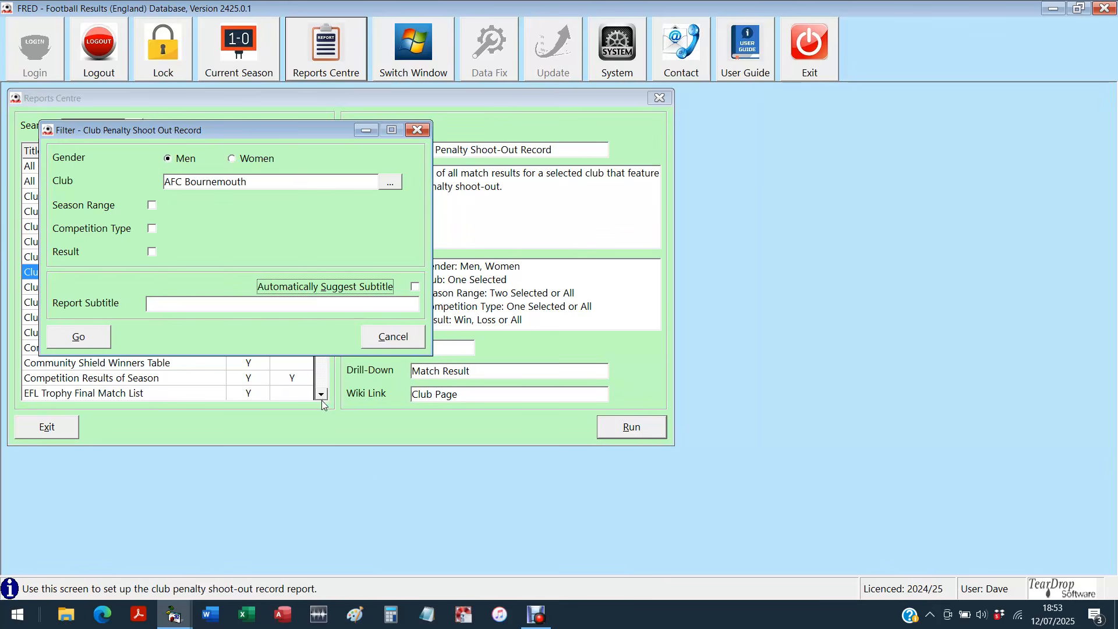
{"action": "left_click", "coordinate": [252, 308]}
{"action": "type", "text": "fzfzdf"}
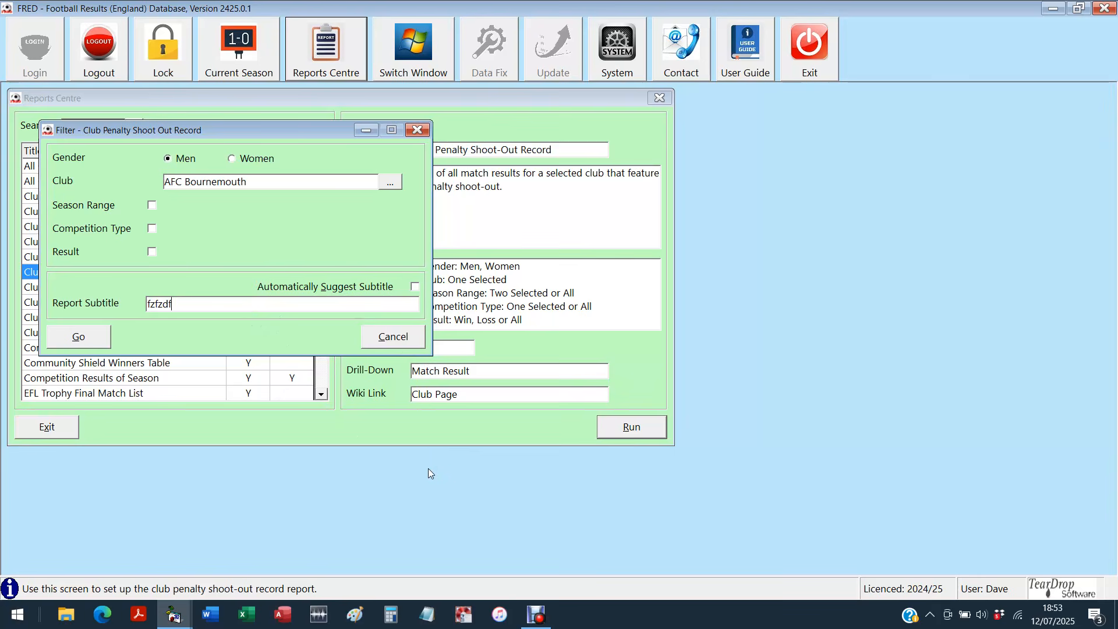
{"action": "type", "text": " fdhdhd darhsdhs"}
{"action": "left_click", "coordinate": [373, 287]}
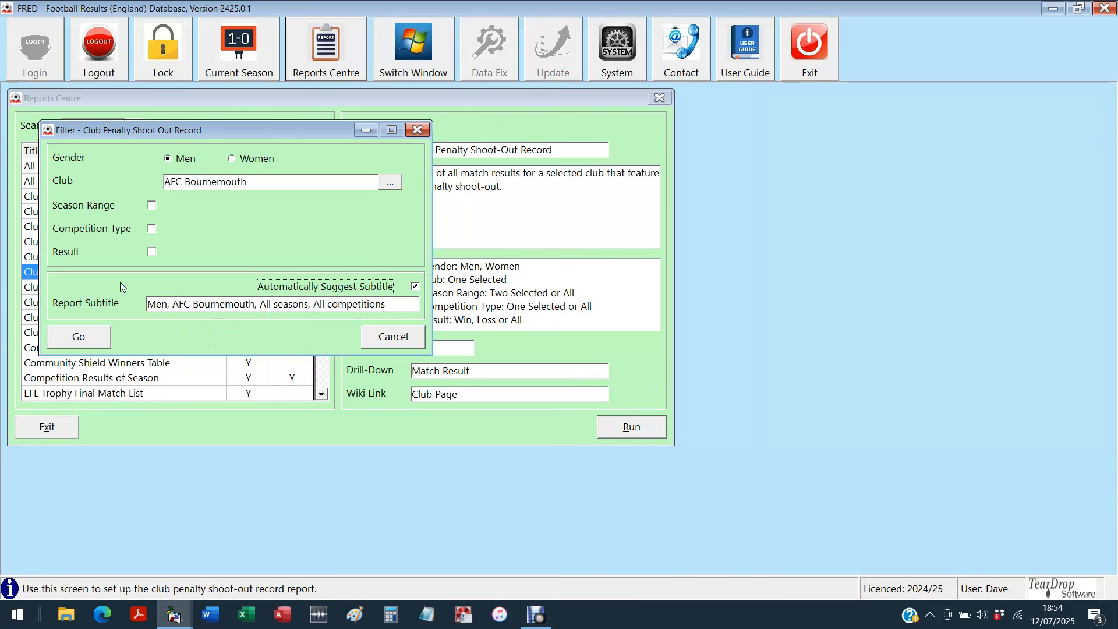
Step: Try to generate the report with the Competition Type filter enabled but blank, and remove that filter
{"action": "left_click", "coordinate": [89, 232]}
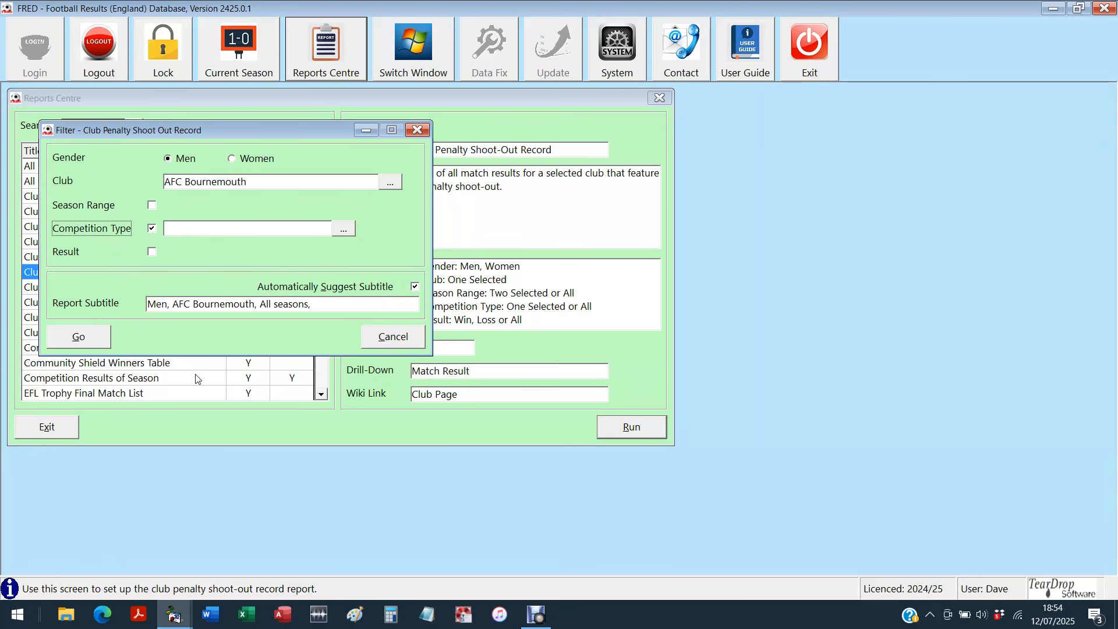
{"action": "left_click", "coordinate": [90, 341]}
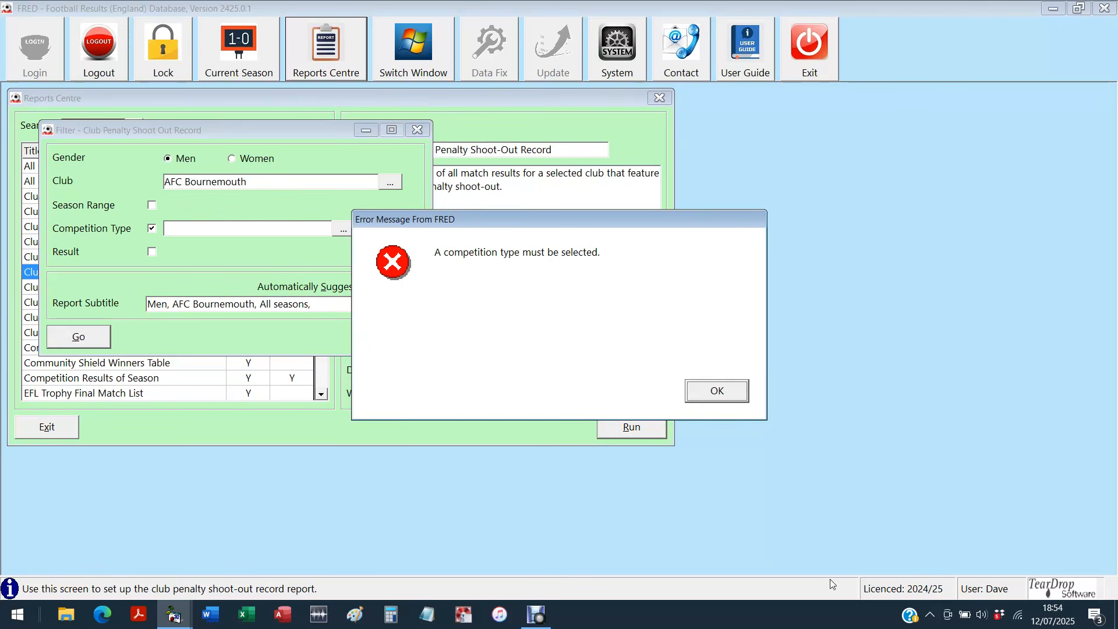
{"action": "left_click", "coordinate": [717, 391]}
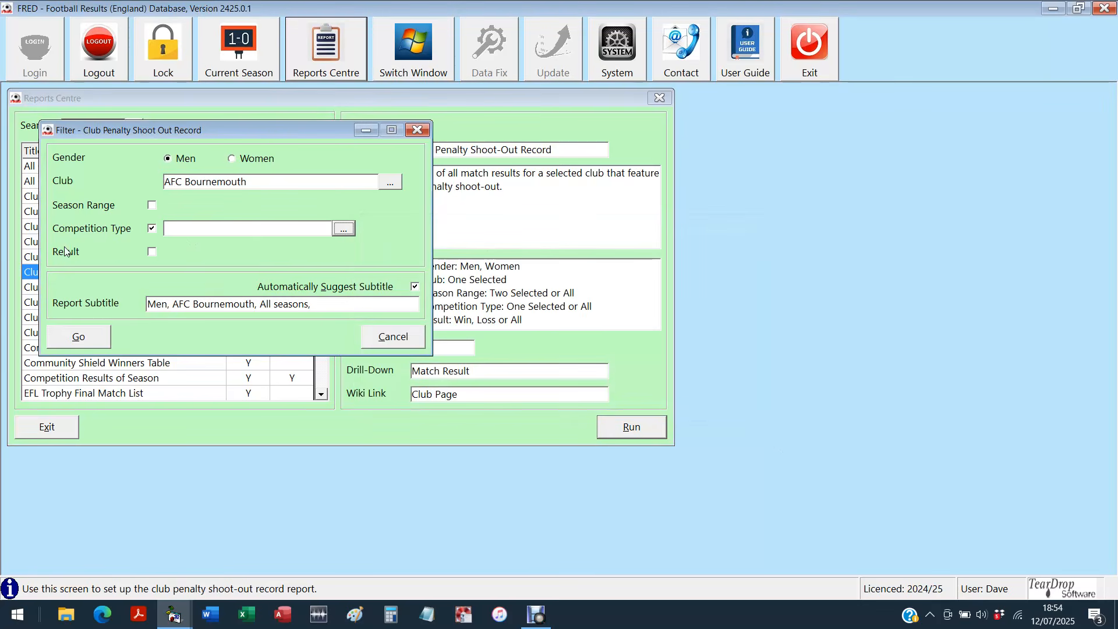
{"action": "left_click", "coordinate": [115, 233]}
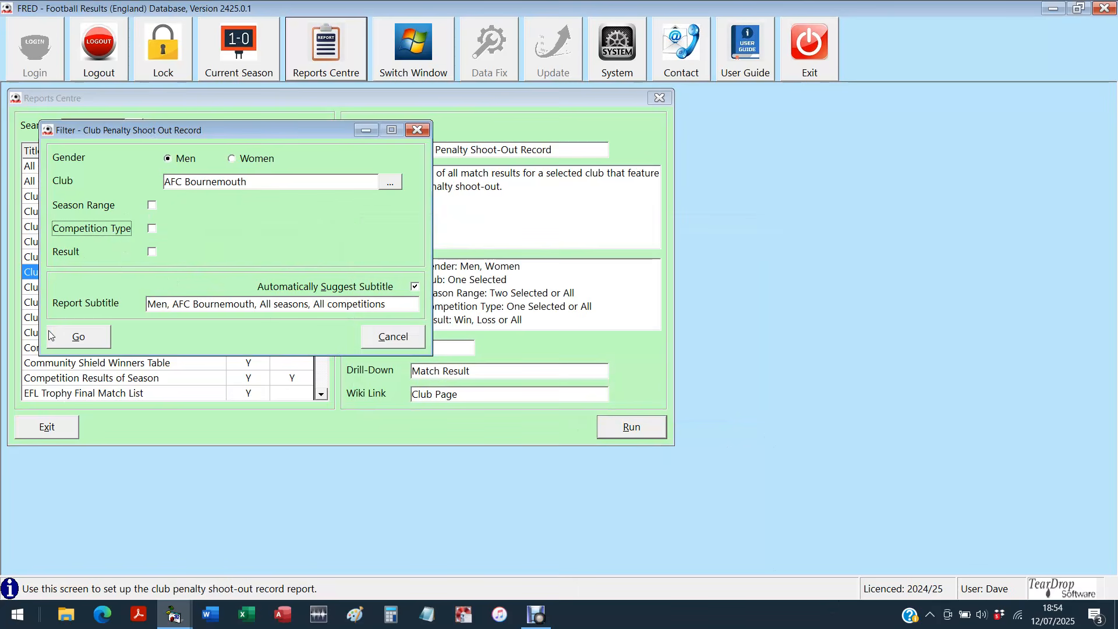
Step: Generate the AFC Bournemouth penalty shoot-out report and select the 01 Mar 2025 match against Wolverhampton Wanderers
{"action": "left_click", "coordinate": [80, 338]}
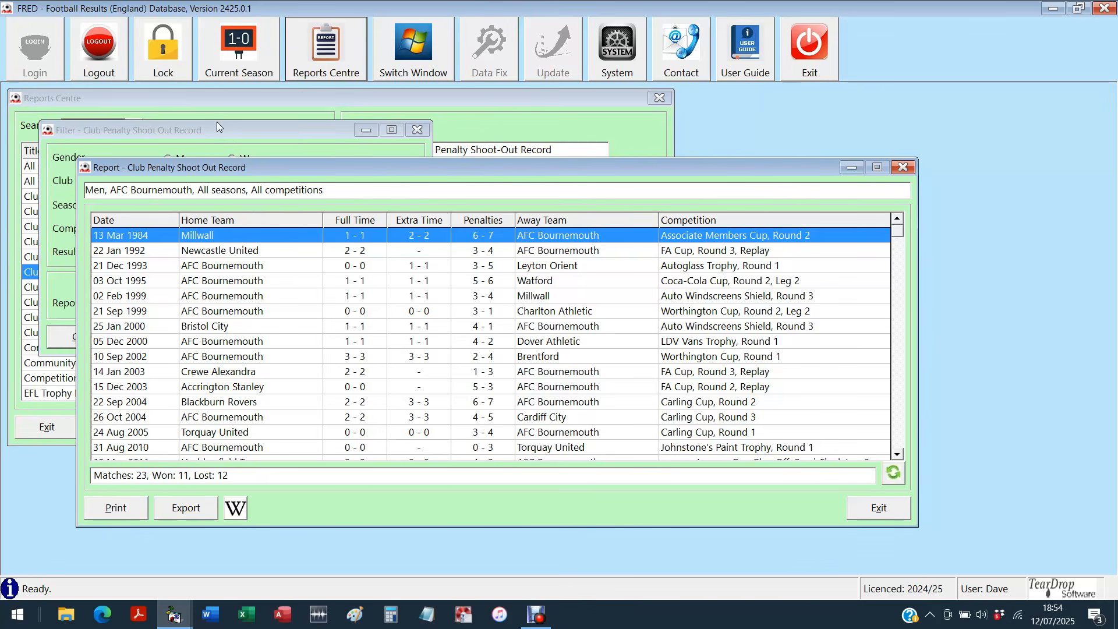
{"action": "left_click_drag", "start_coordinate": [235, 167], "coordinate": [171, 106]}
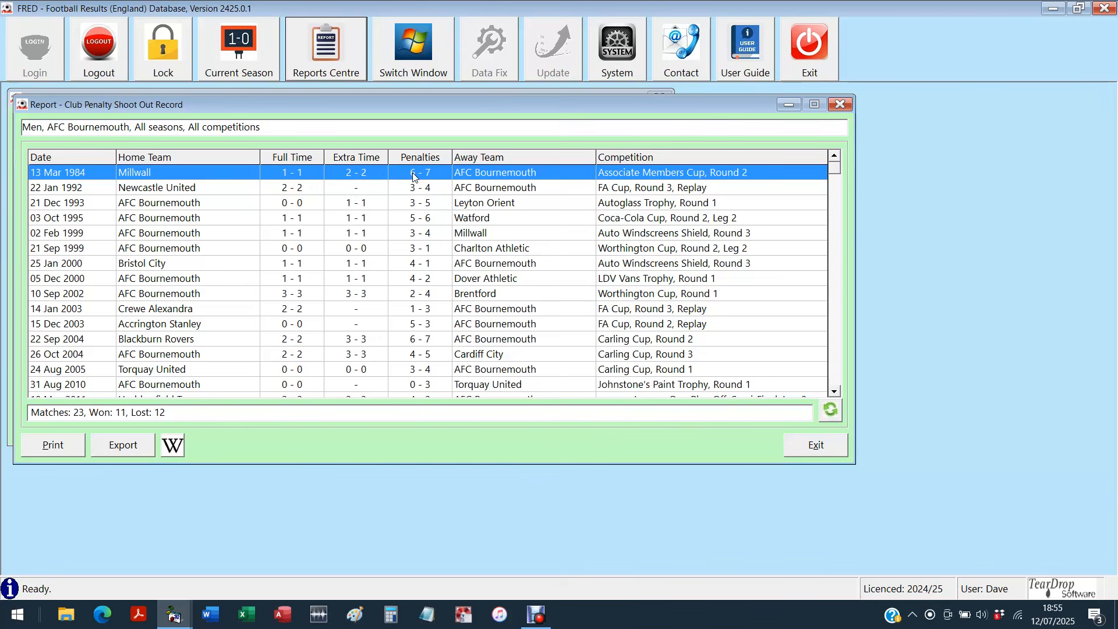
{"action": "left_click", "coordinate": [839, 377]}
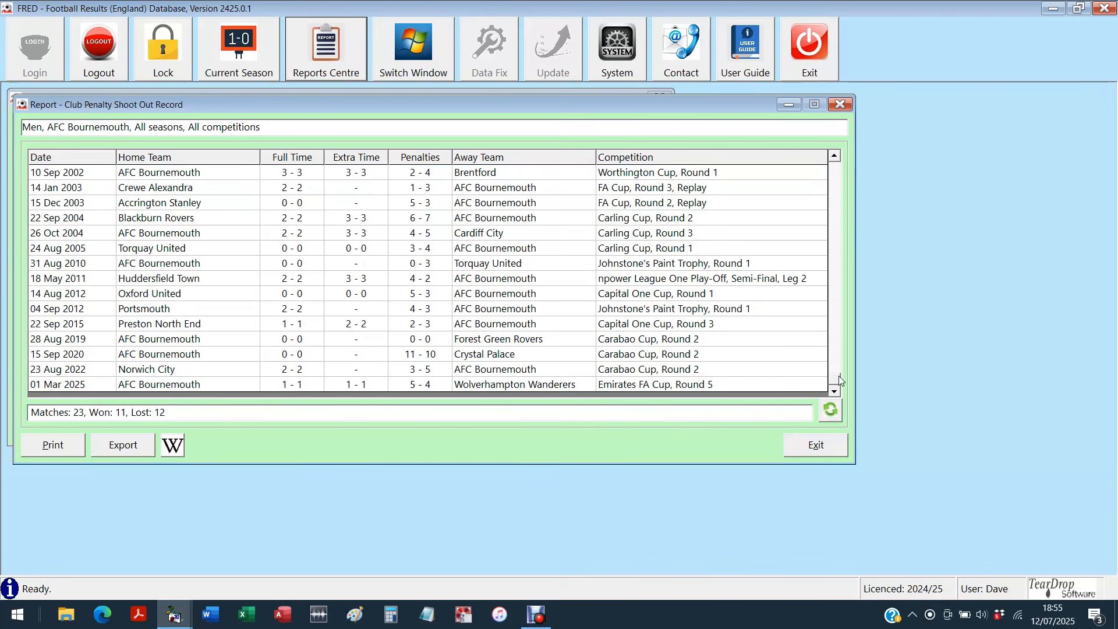
{"action": "left_click", "coordinate": [158, 386]}
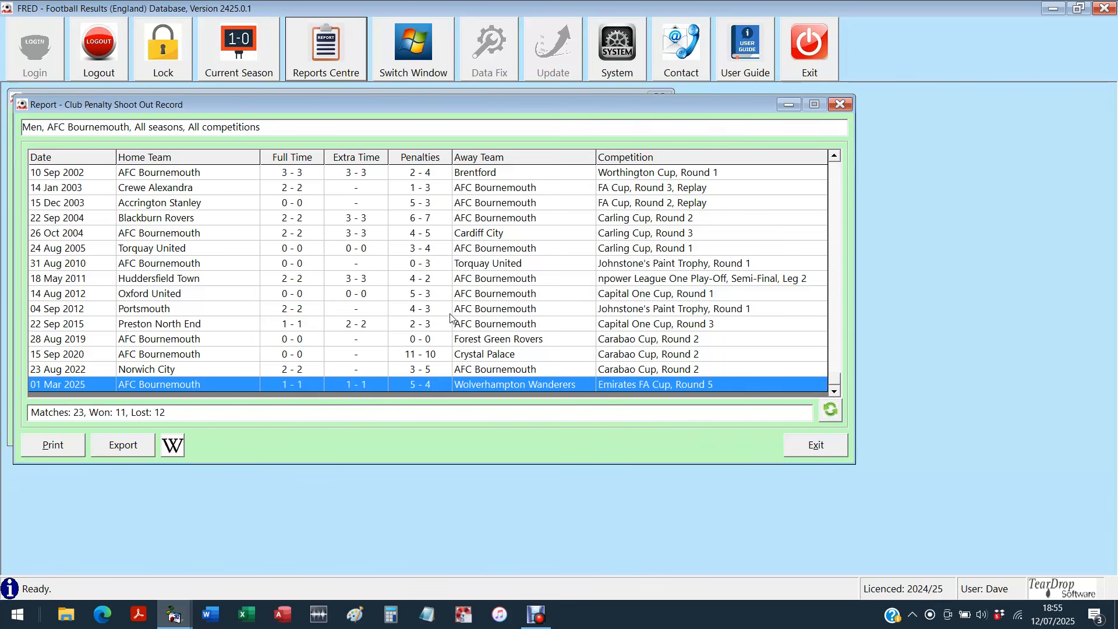
Step: View the 28 Aug 2019 Forest Green Rovers match result and the home team's Wikipedia page, and close both
{"action": "double_click", "coordinate": [343, 339]}
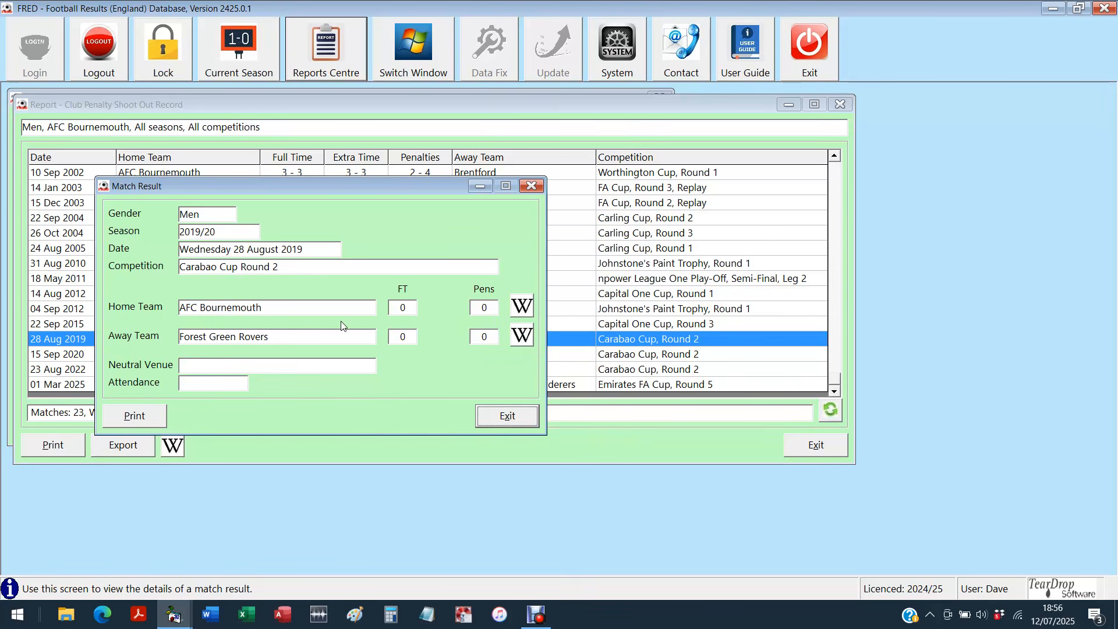
{"action": "left_click", "coordinate": [520, 307]}
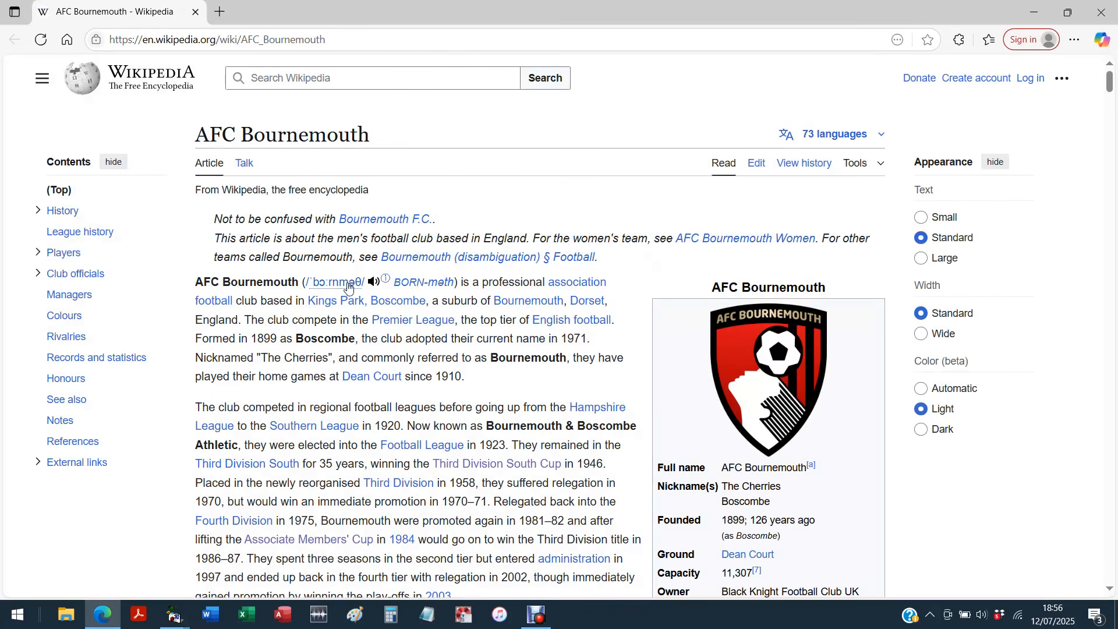
{"action": "left_click", "coordinate": [196, 13]}
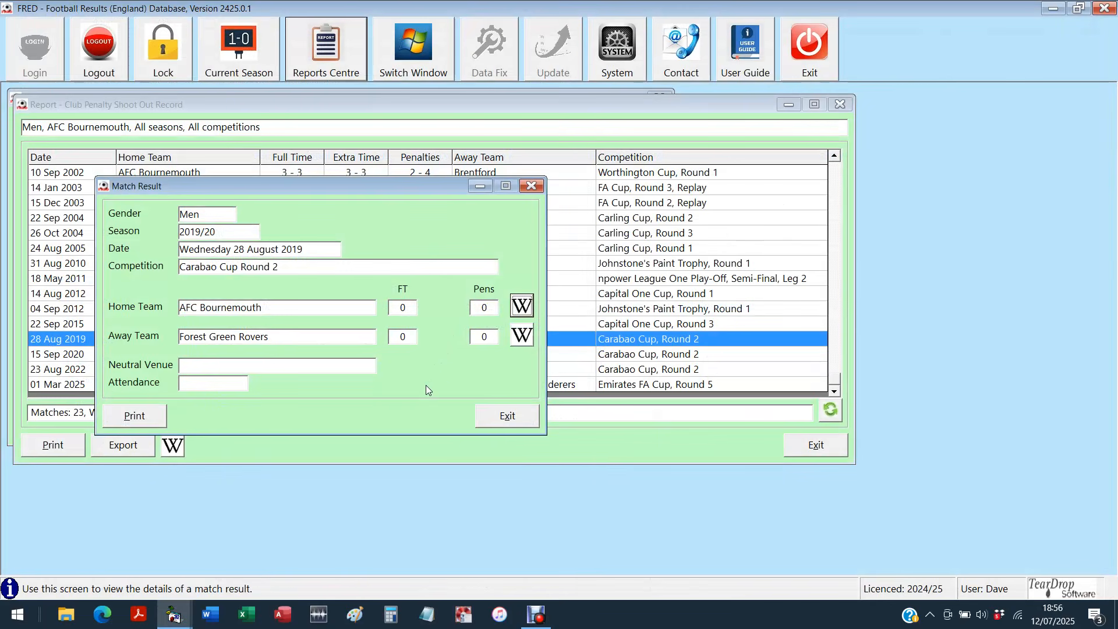
{"action": "left_click", "coordinate": [506, 415]}
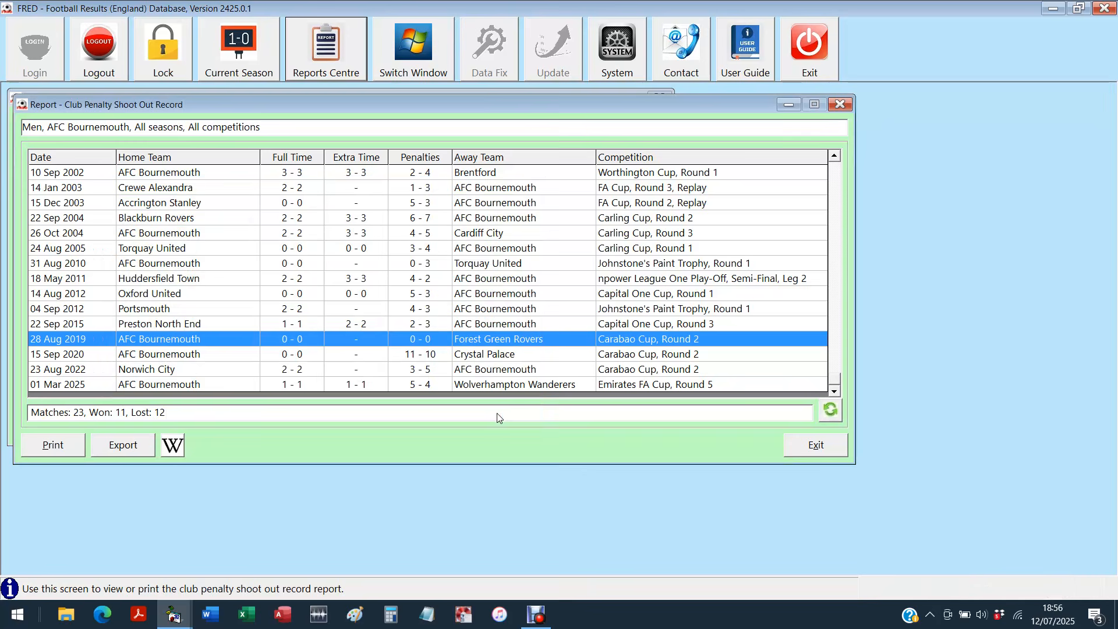
Step: Close the shoot-out report and its filter, and open the filter for the Club List report
{"action": "left_click", "coordinate": [826, 448]}
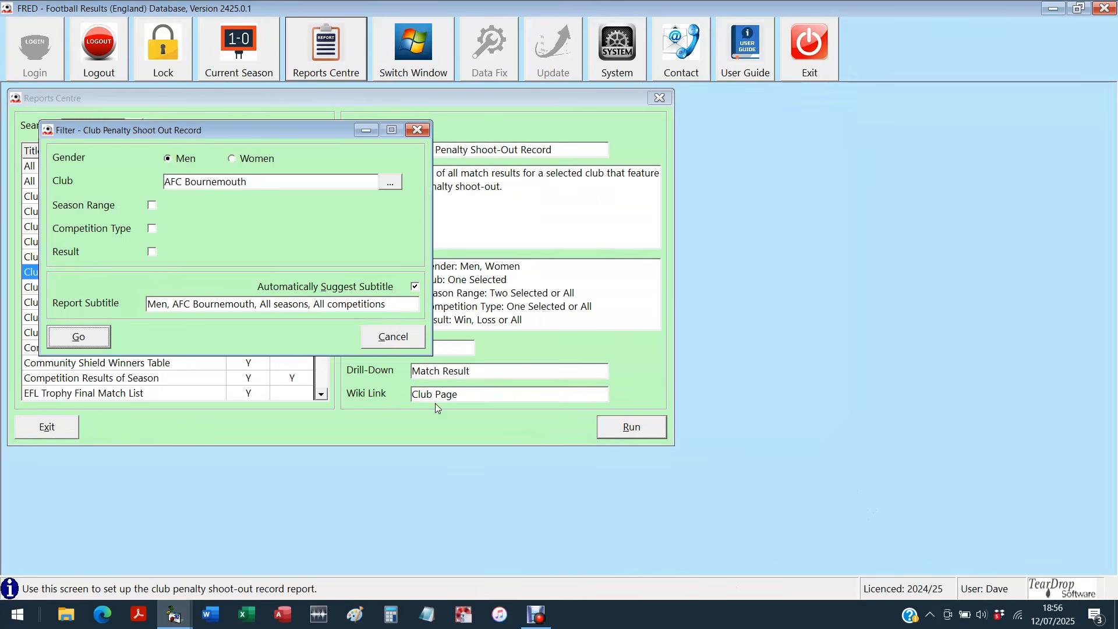
{"action": "left_click", "coordinate": [393, 337]}
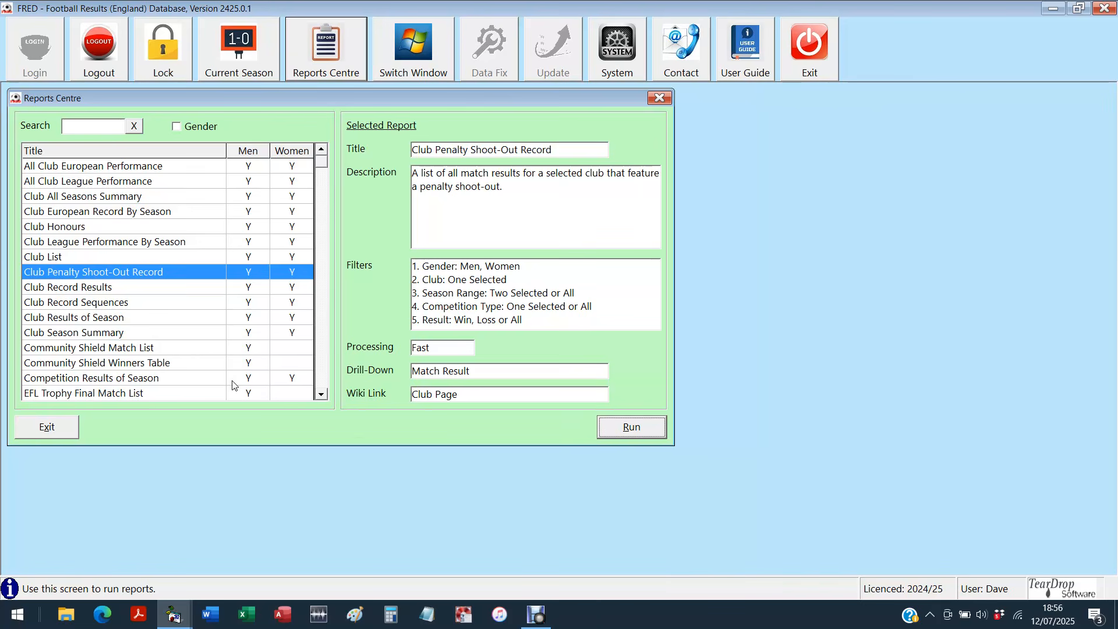
{"action": "left_click", "coordinate": [64, 257]}
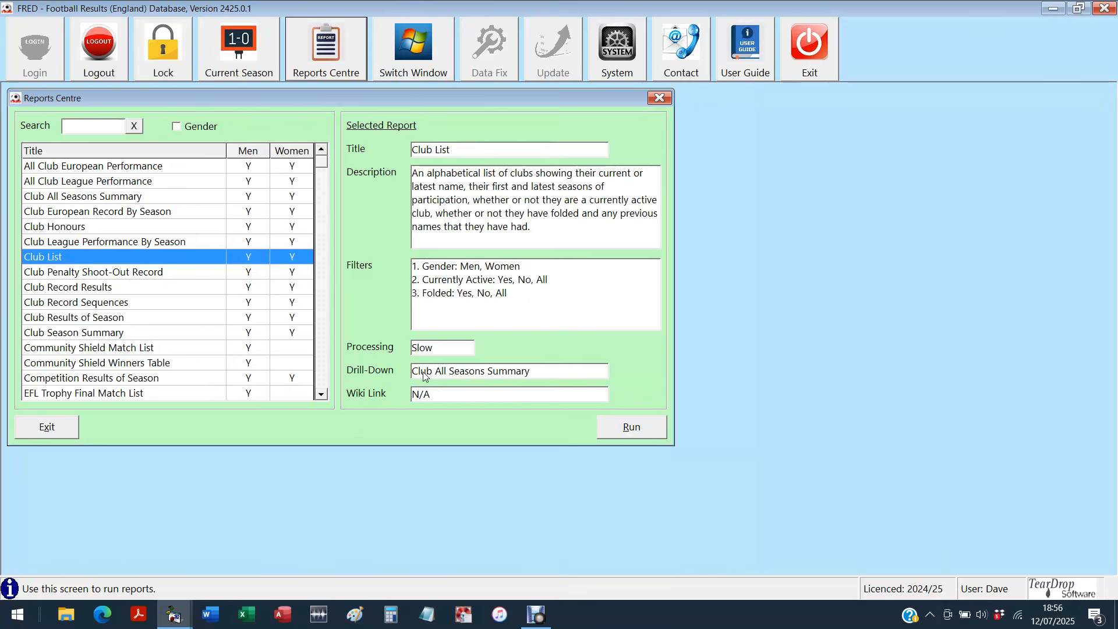
{"action": "left_click", "coordinate": [632, 427]}
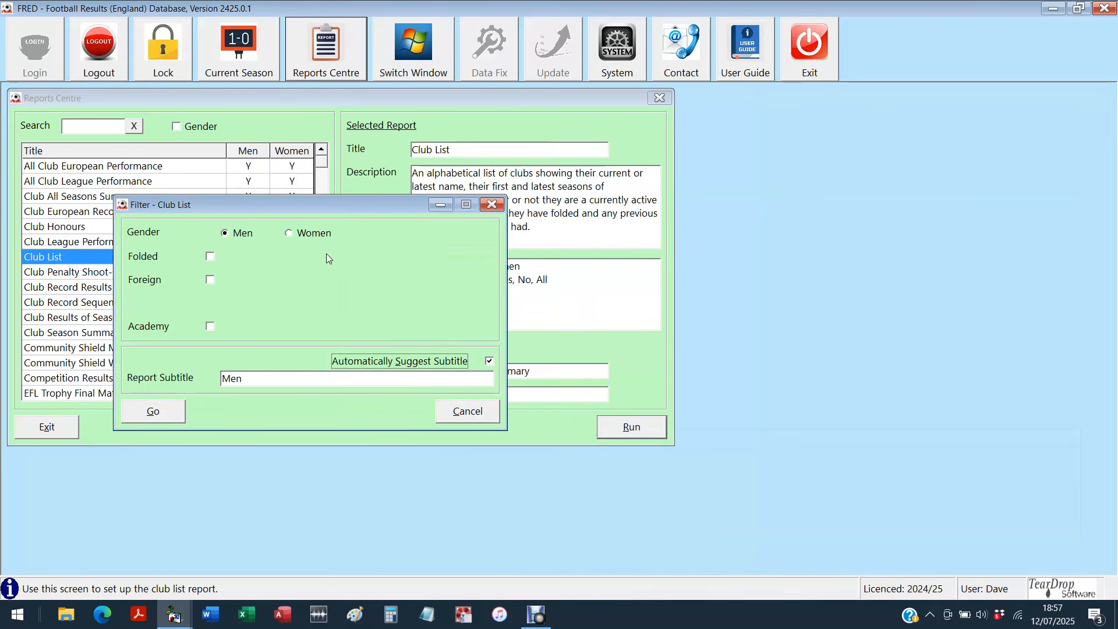
{"action": "left_click_drag", "start_coordinate": [266, 208], "coordinate": [289, 277]}
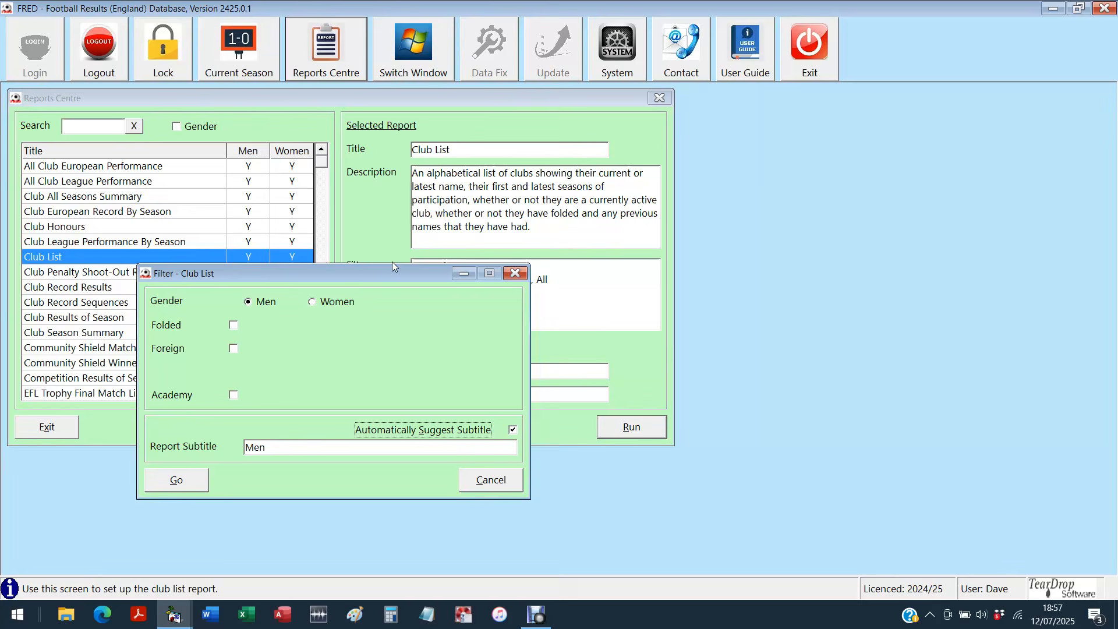
{"action": "left_click_drag", "start_coordinate": [330, 143], "coordinate": [331, 136]}
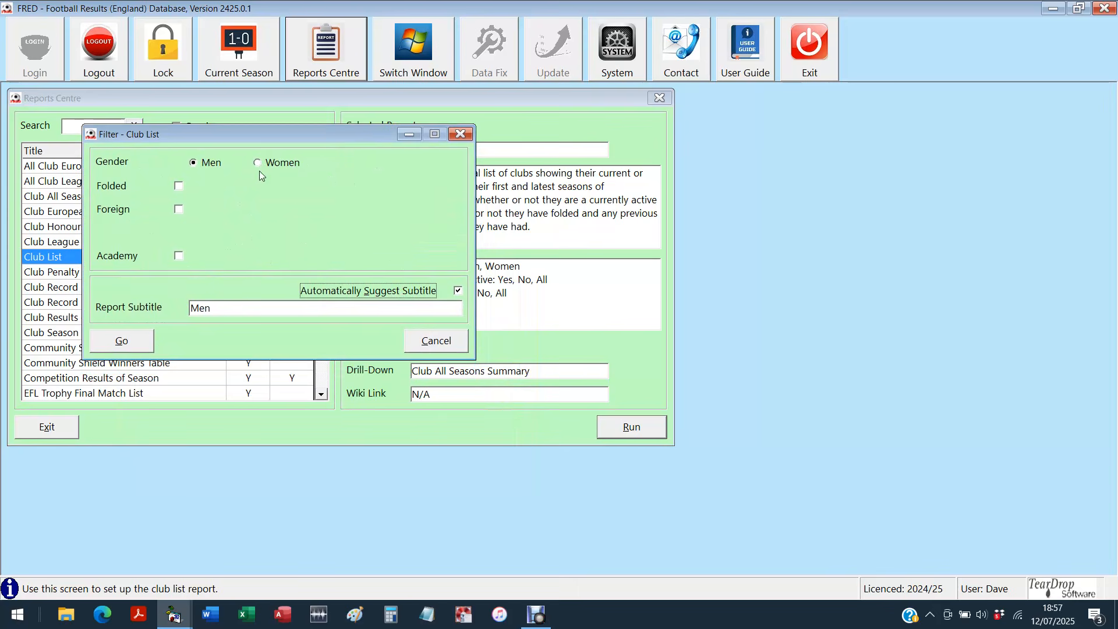
Step: Filter the Club List report with Folded set to No, Foreign set to Yes and Academy set to No
{"action": "left_click", "coordinate": [120, 192]}
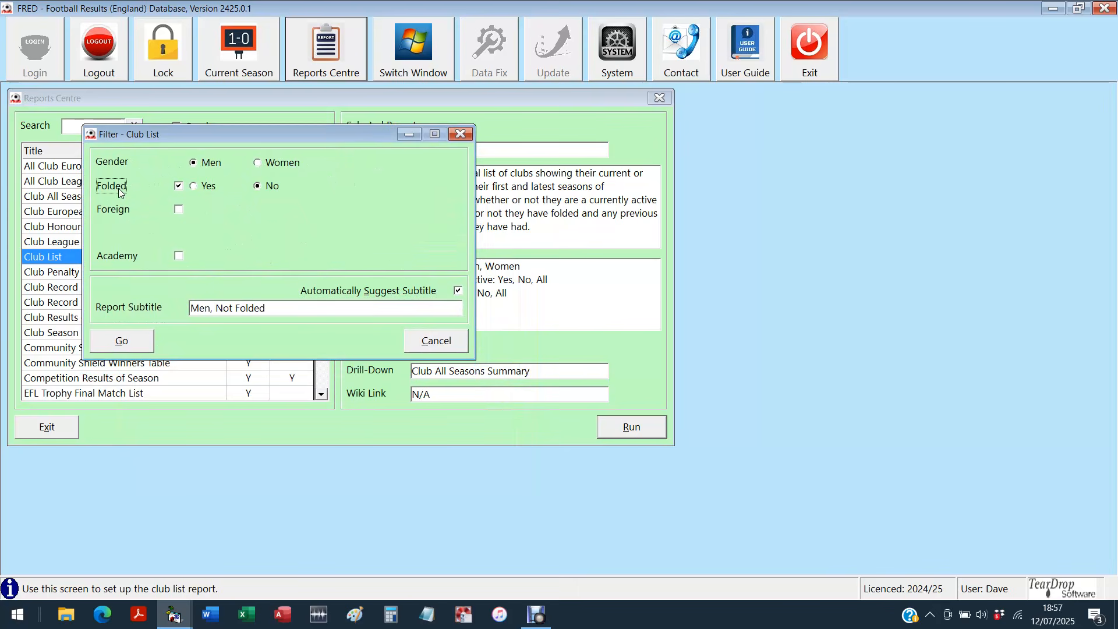
{"action": "left_click", "coordinate": [124, 213]}
{"action": "left_click", "coordinate": [130, 256]}
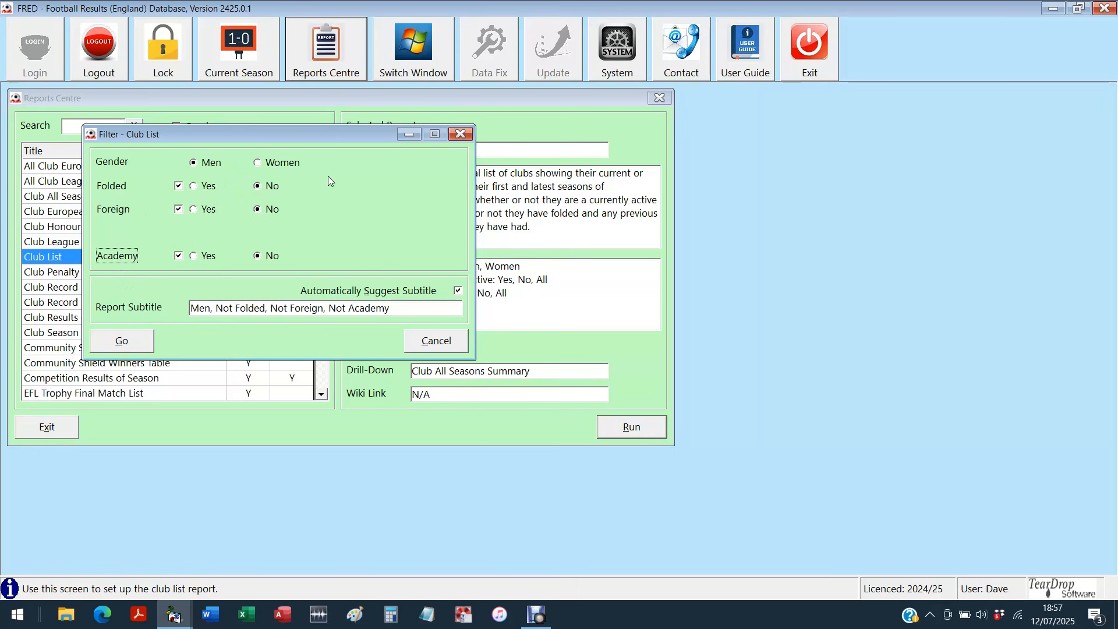
{"action": "left_click", "coordinate": [194, 212]}
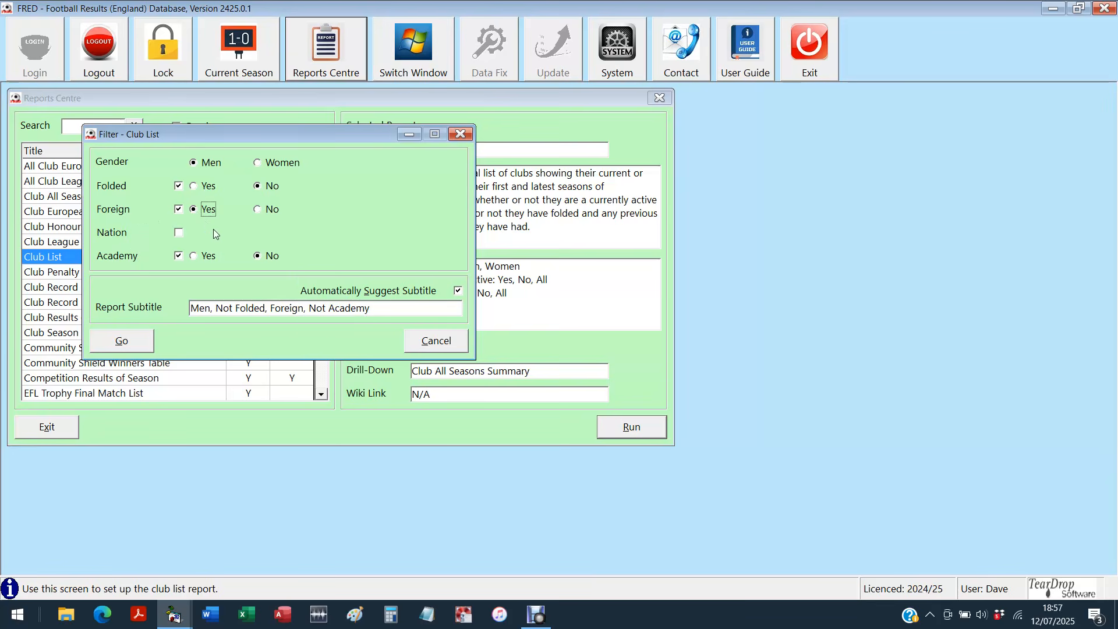
Step: Restrict the Club List filter to the nation Belgium, remove the Academy filter and generate the report
{"action": "left_click", "coordinate": [179, 233]}
{"action": "left_click", "coordinate": [362, 233]}
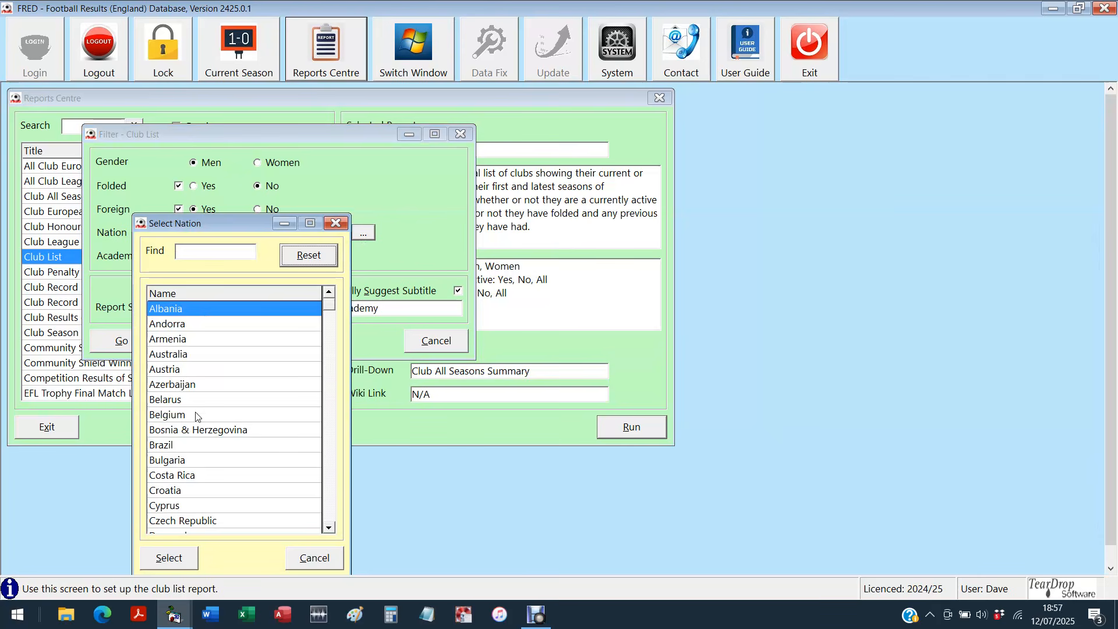
{"action": "double_click", "coordinate": [175, 414]}
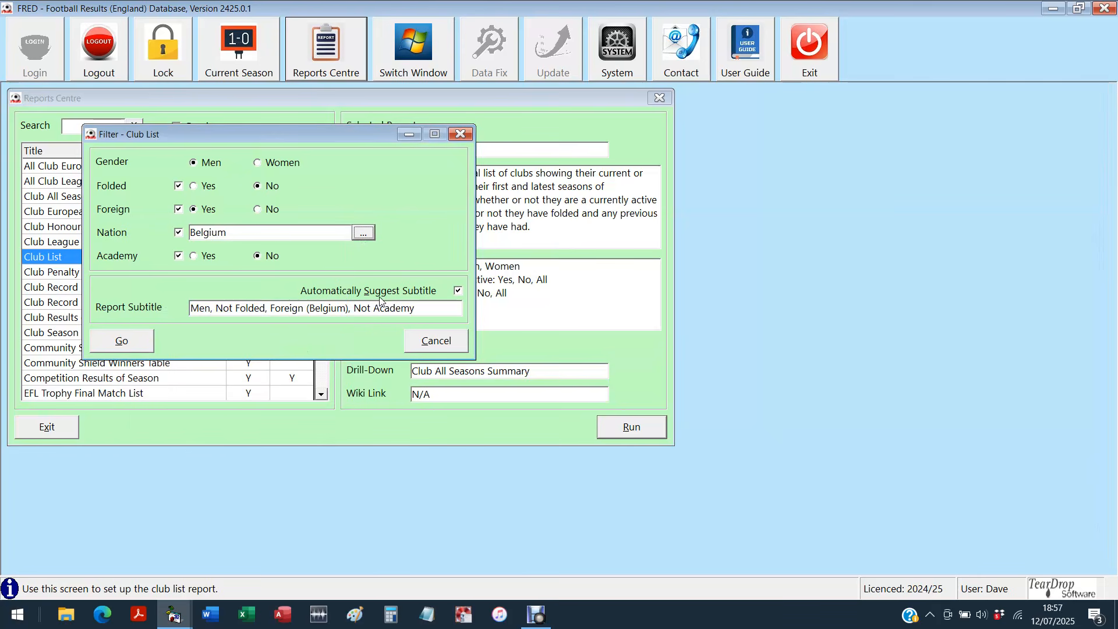
{"action": "left_click", "coordinate": [133, 260]}
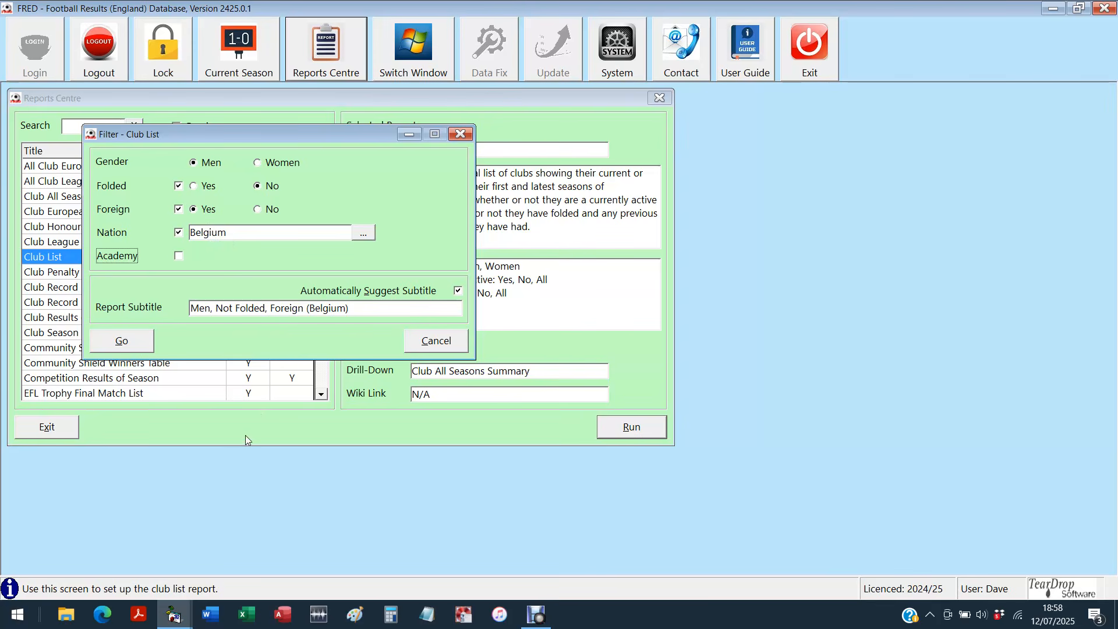
{"action": "left_click", "coordinate": [131, 344]}
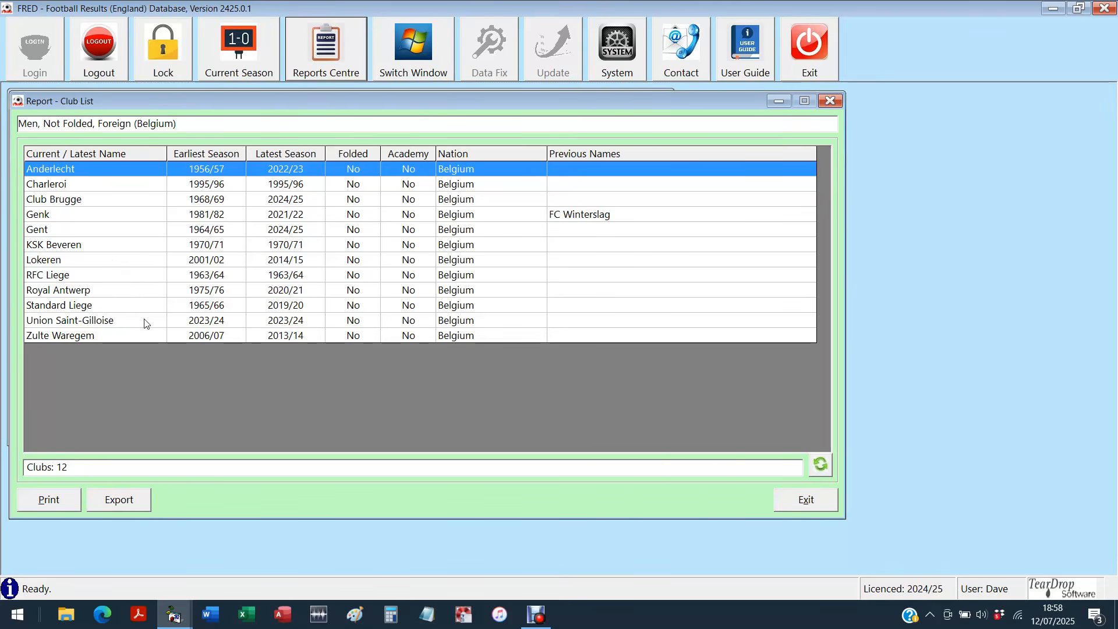
Step: Select Royal Antwerp and Genk in the Belgian club list, and view the report's print options without printing
{"action": "left_click", "coordinate": [110, 291]}
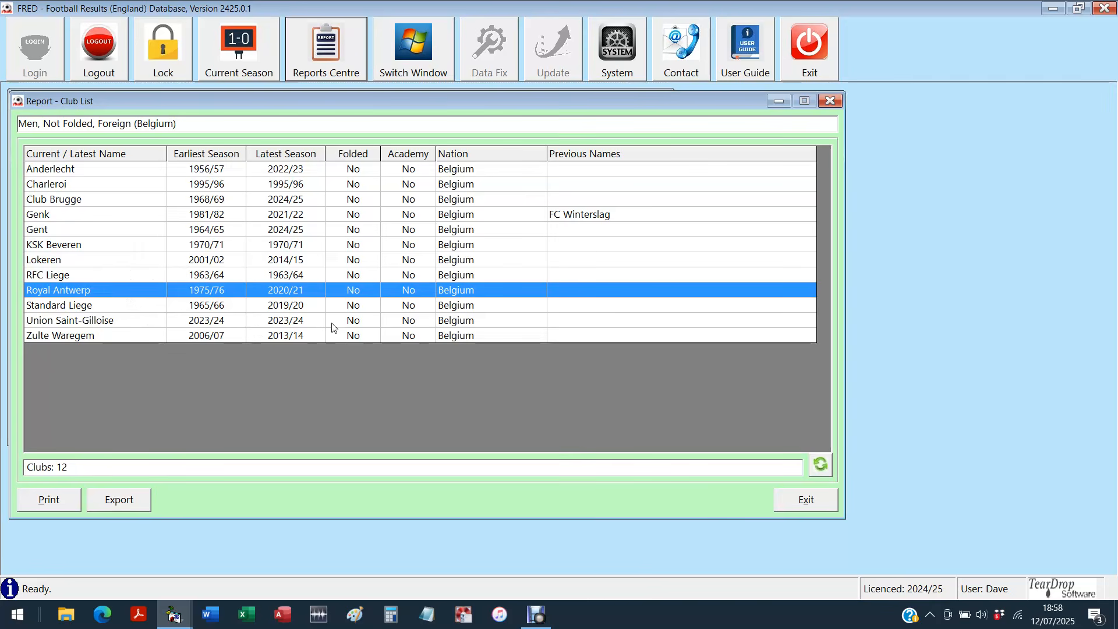
{"action": "left_click", "coordinate": [86, 217]}
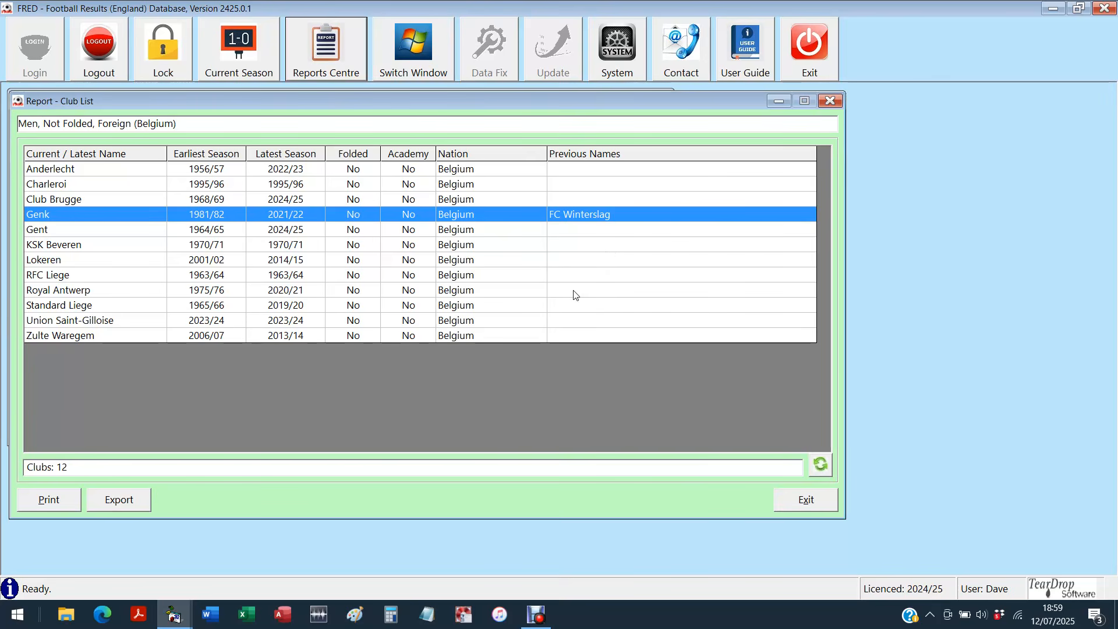
{"action": "left_click", "coordinate": [50, 506]}
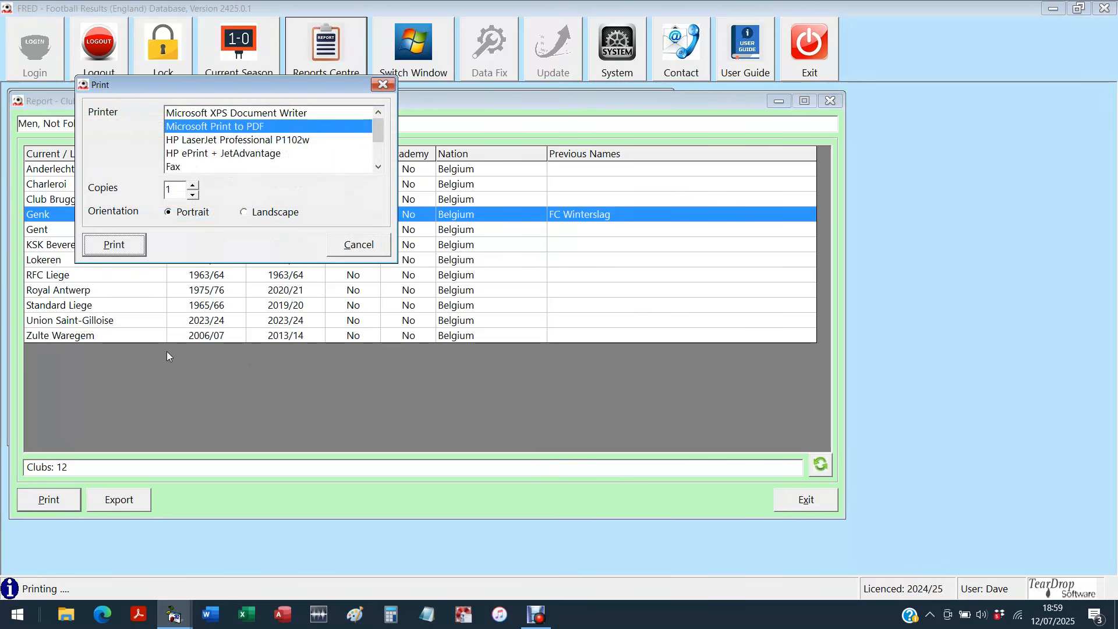
{"action": "left_click", "coordinate": [358, 247]}
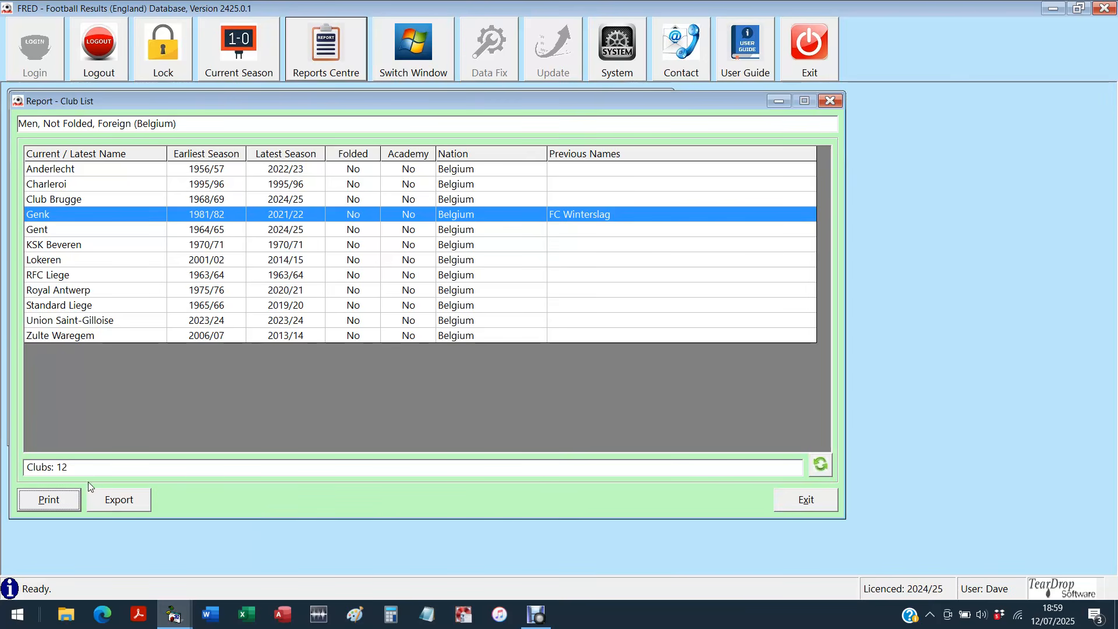
Step: Close the Club List report and its filter, and open the filter for the Club Results of Season report
{"action": "left_click", "coordinate": [806, 501]}
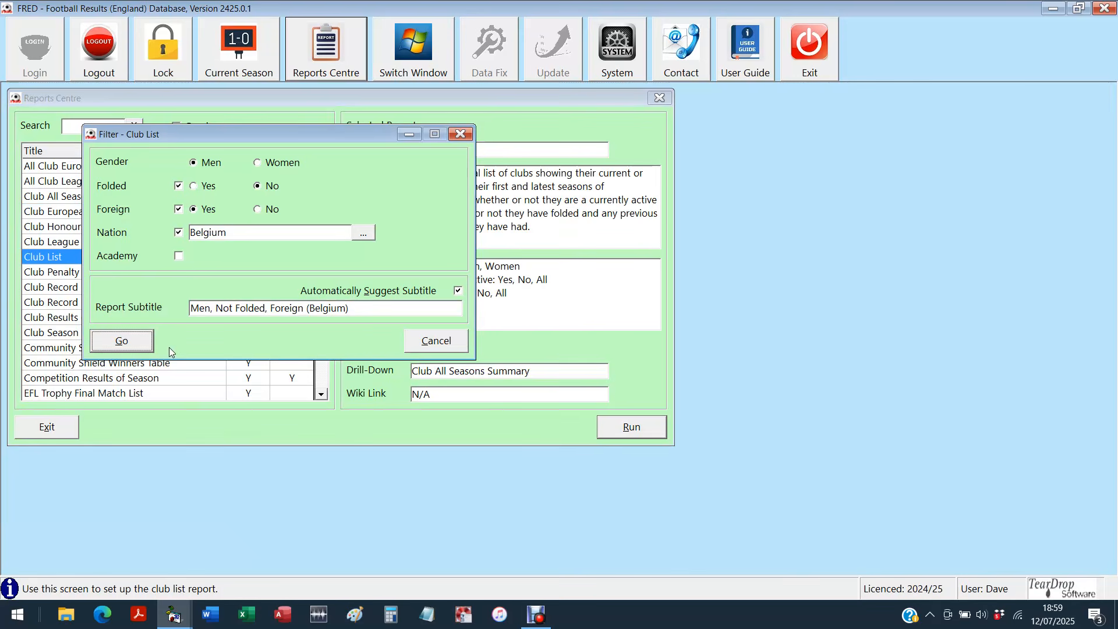
{"action": "left_click", "coordinate": [434, 339]}
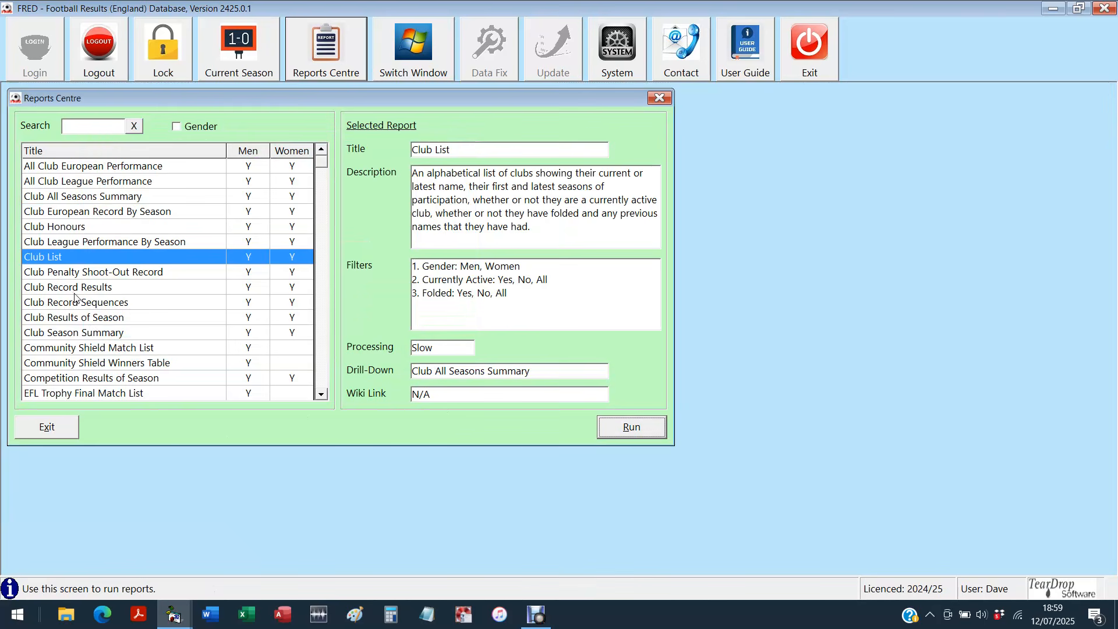
{"action": "left_click", "coordinate": [75, 319]}
{"action": "left_click", "coordinate": [628, 426]}
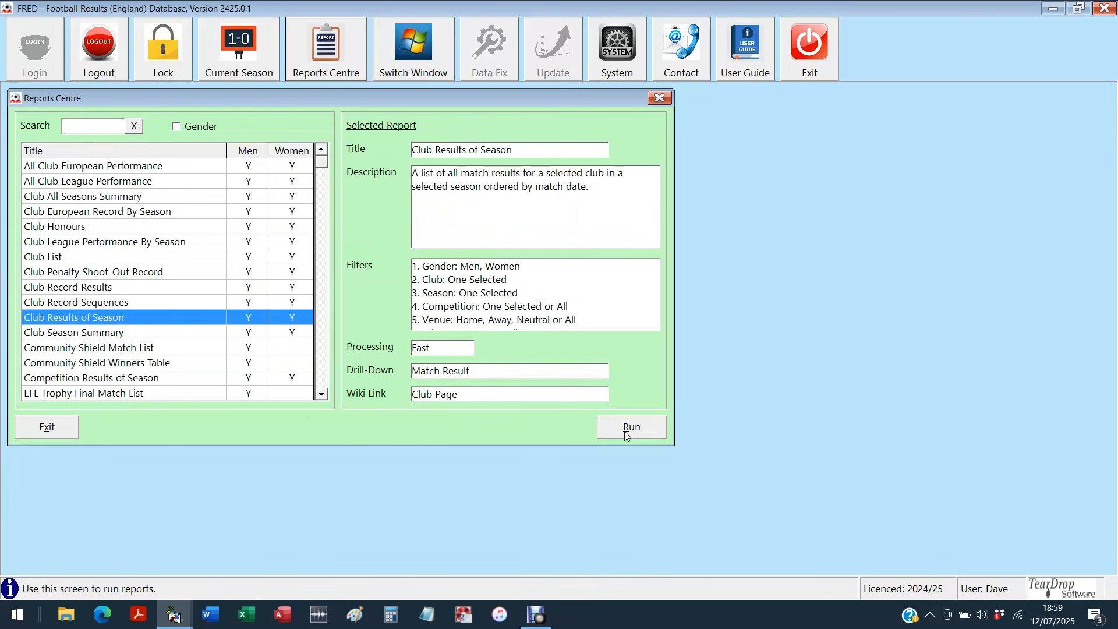
{"action": "left_click_drag", "start_coordinate": [247, 91], "coordinate": [343, 137]}
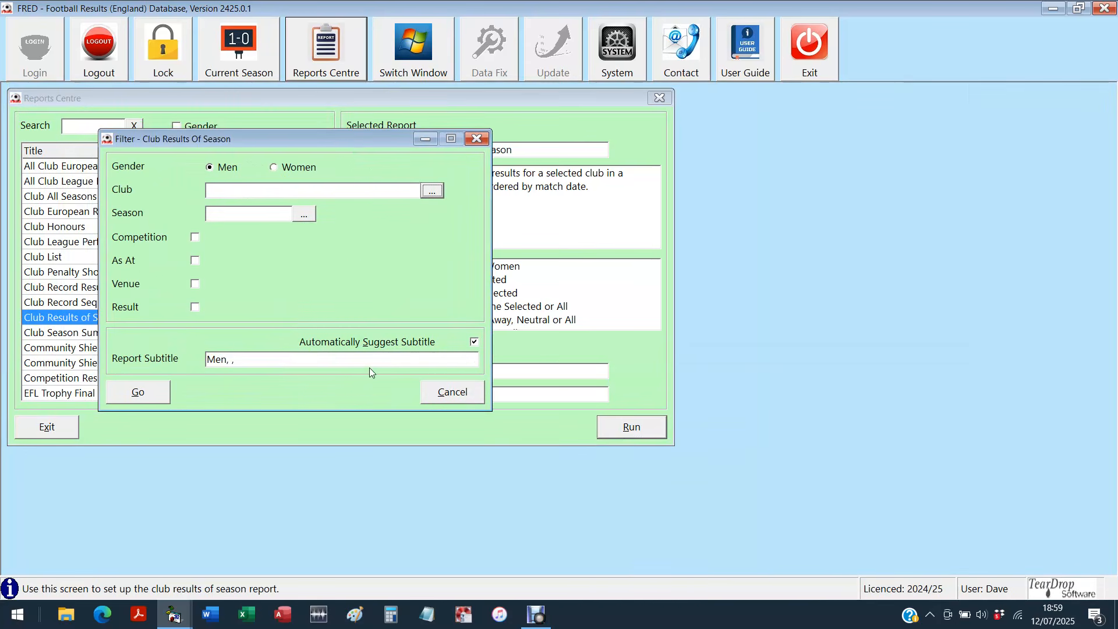
Step: Set the filter's gender to Women and find and choose Everton as the club
{"action": "left_click", "coordinate": [287, 169]}
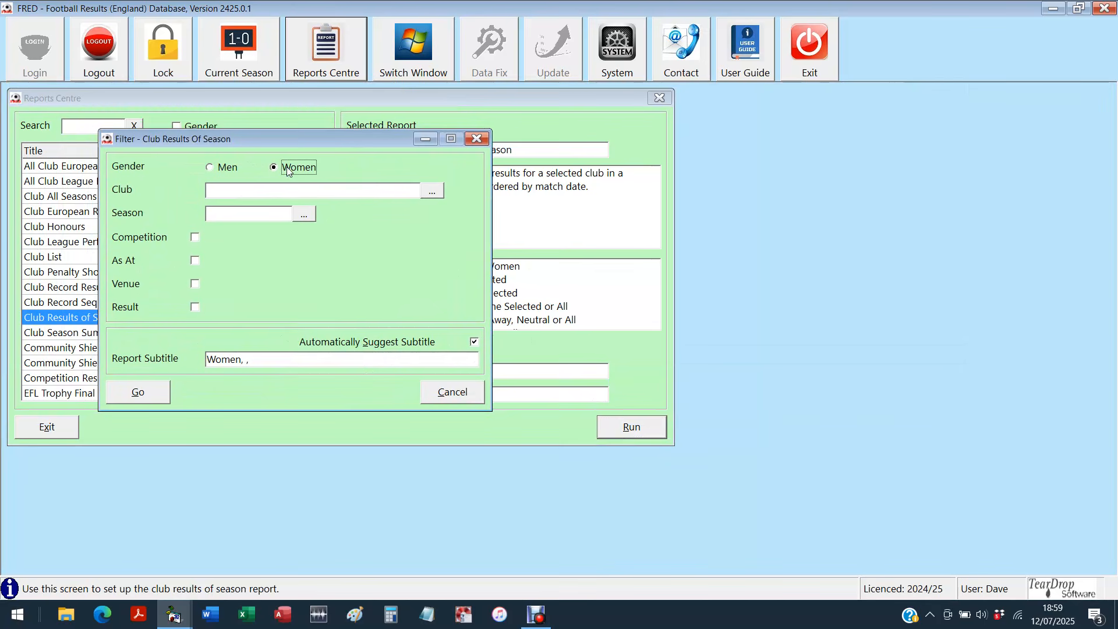
{"action": "left_click", "coordinate": [431, 191]}
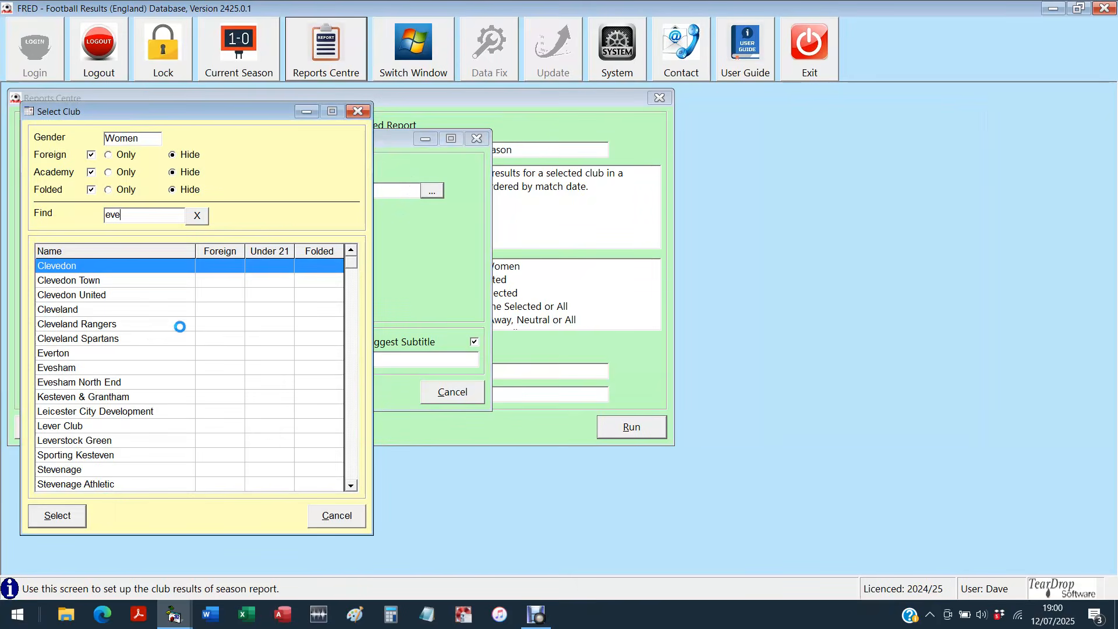
{"action": "left_click", "coordinate": [76, 353]}
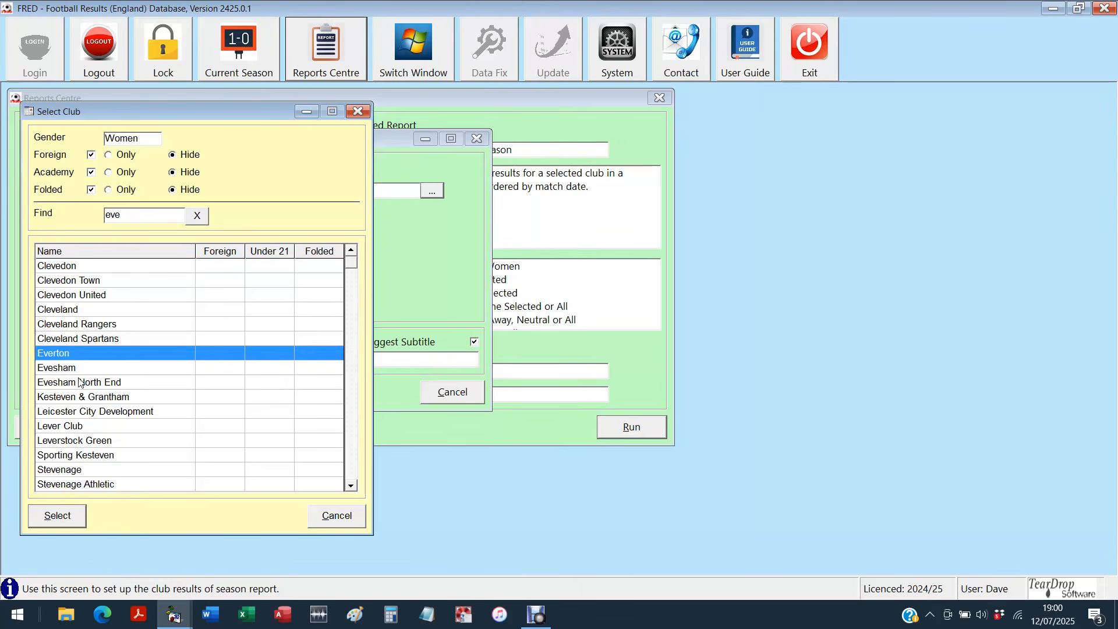
{"action": "left_click", "coordinate": [64, 515]}
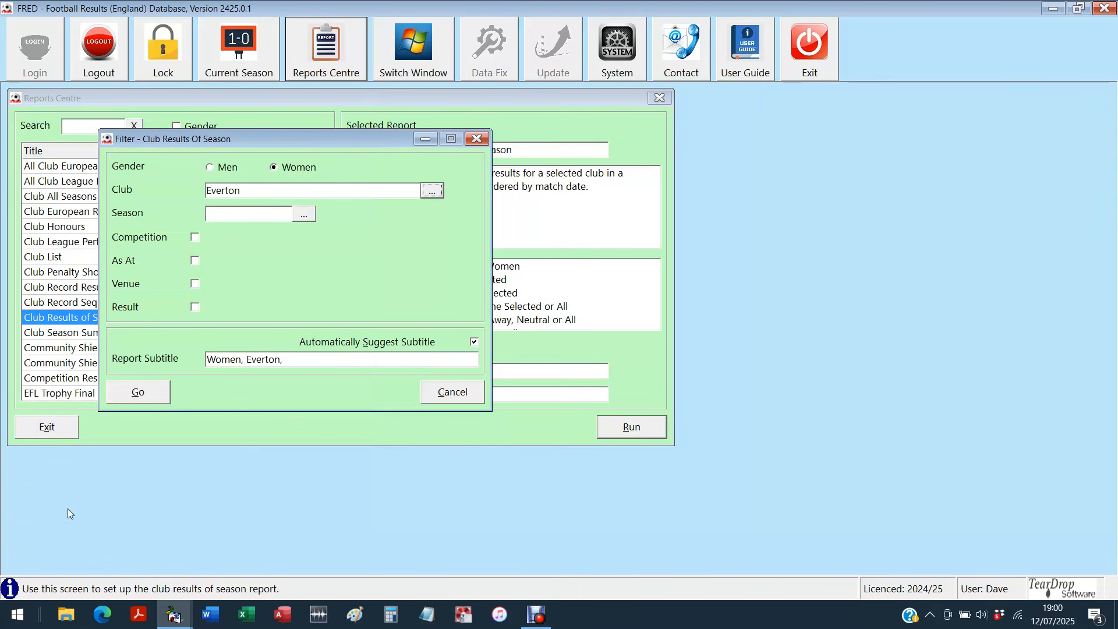
Step: Set the season to 2022/23 and generate the Club Results of Season report for Everton women
{"action": "left_click", "coordinate": [306, 215]}
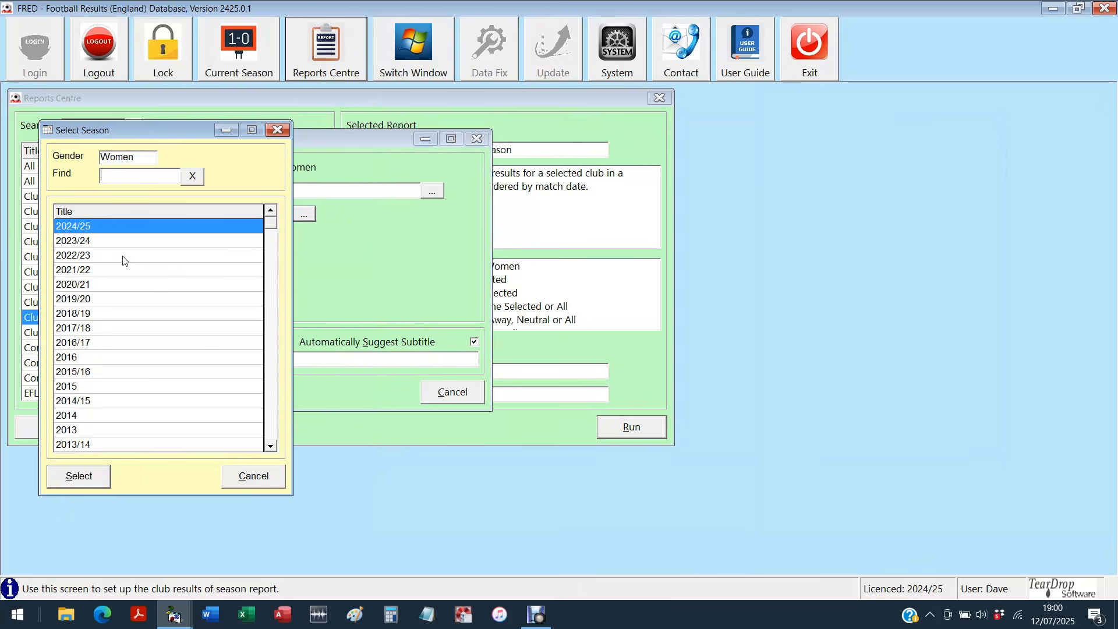
{"action": "left_click", "coordinate": [87, 257]}
{"action": "left_click", "coordinate": [95, 477]}
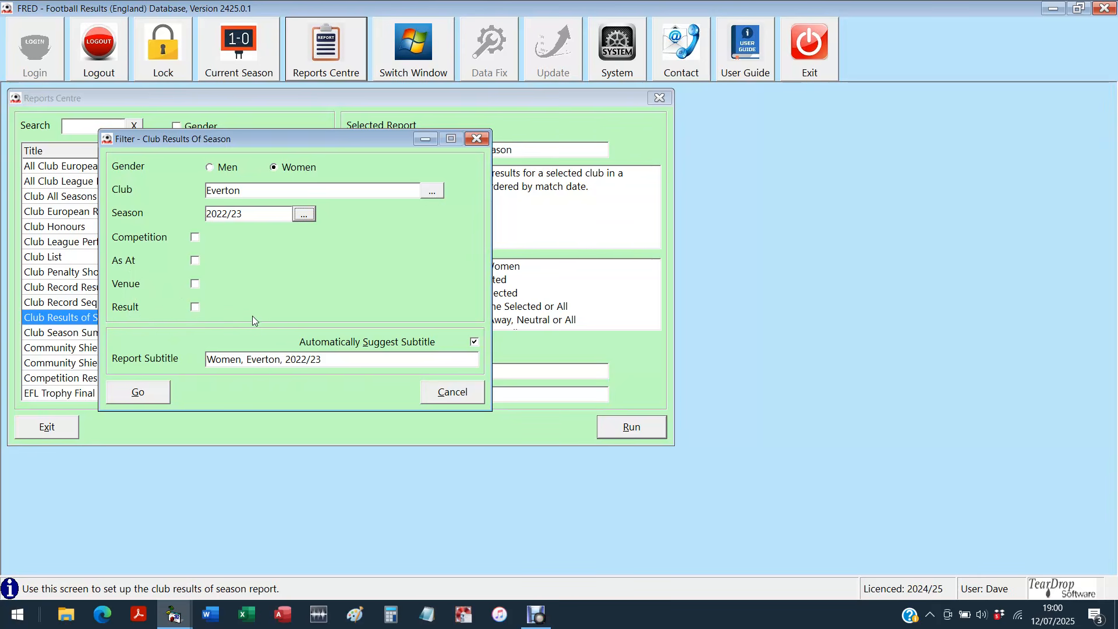
{"action": "left_click", "coordinate": [138, 309]}
{"action": "left_click", "coordinate": [139, 311]}
{"action": "left_click", "coordinate": [150, 393]}
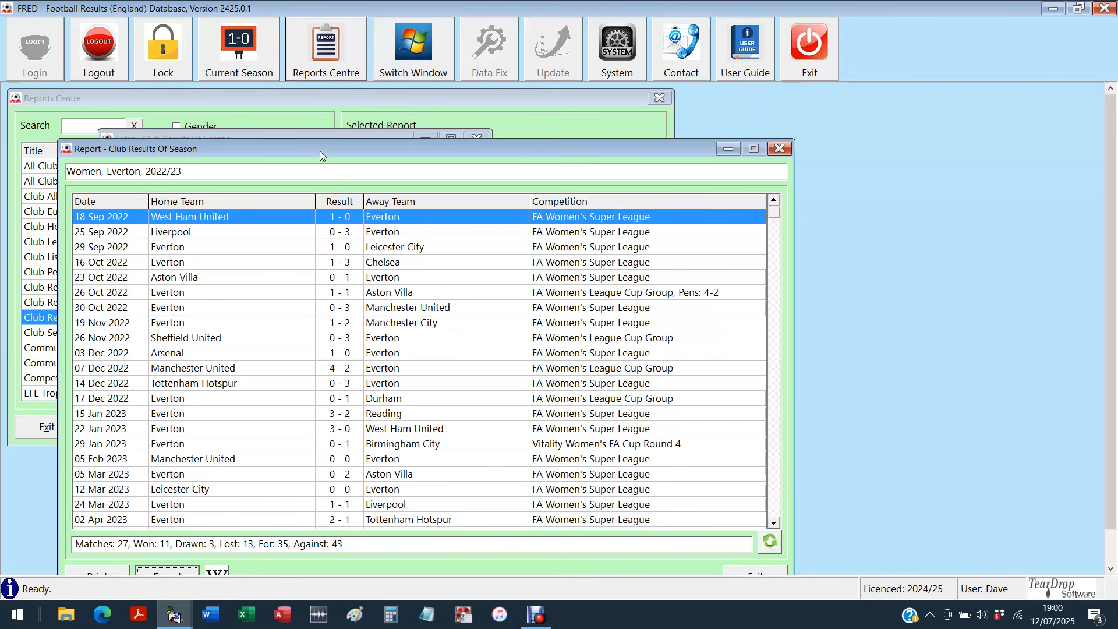
{"action": "left_click_drag", "start_coordinate": [320, 152], "coordinate": [280, 100]}
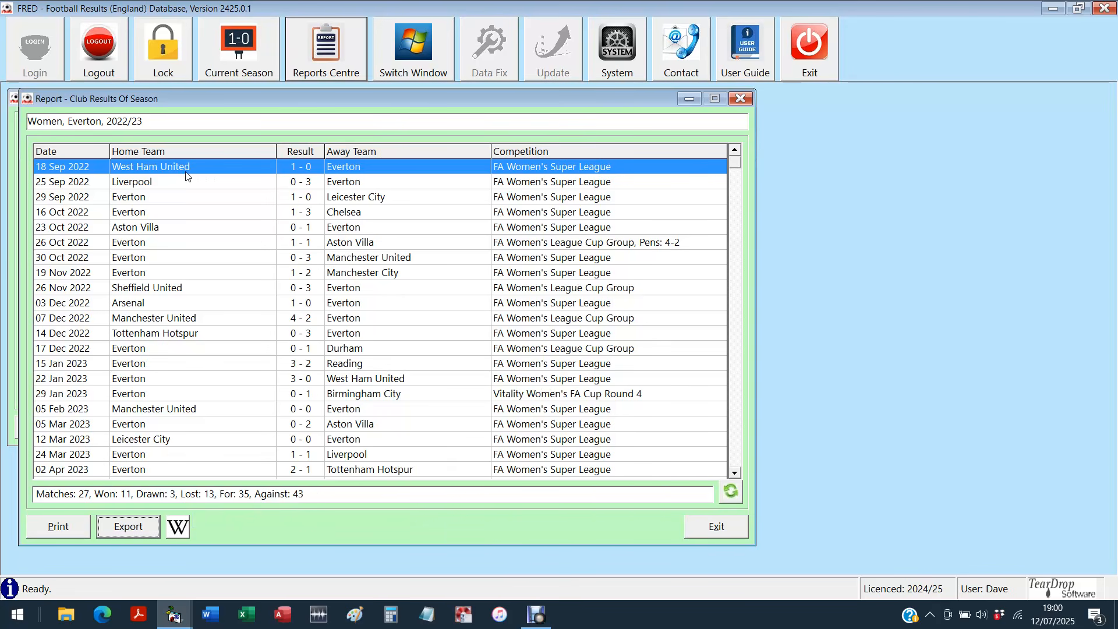
Step: Examine Everton's results through the season's final match on 27 May 2023, including the FA Cup and League Cup Group matches
{"action": "left_click", "coordinate": [737, 454]}
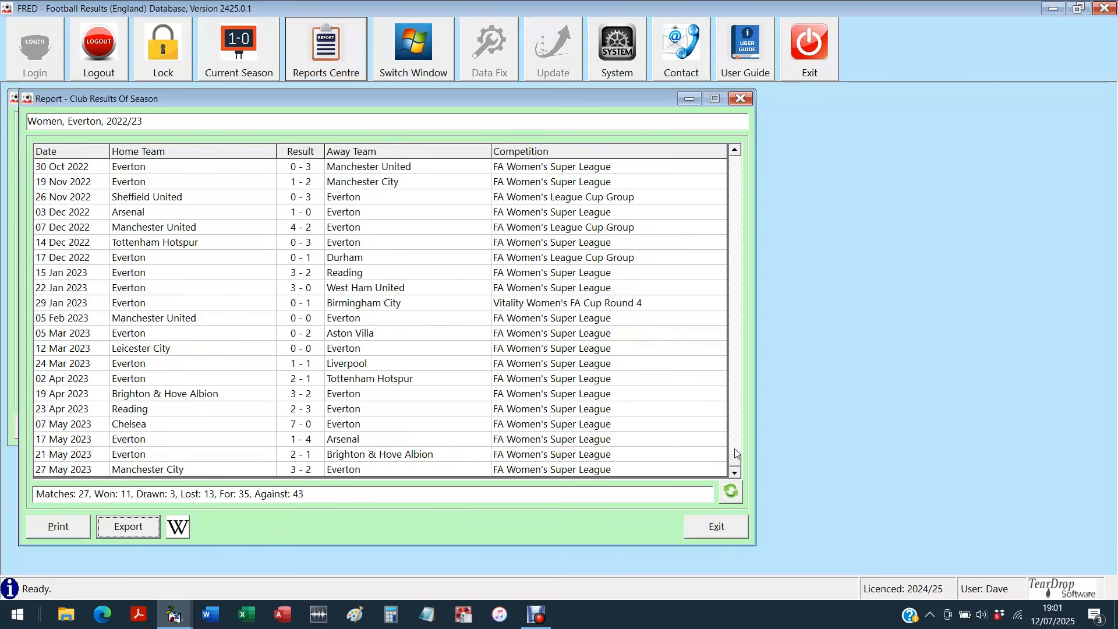
{"action": "left_click", "coordinate": [421, 471]}
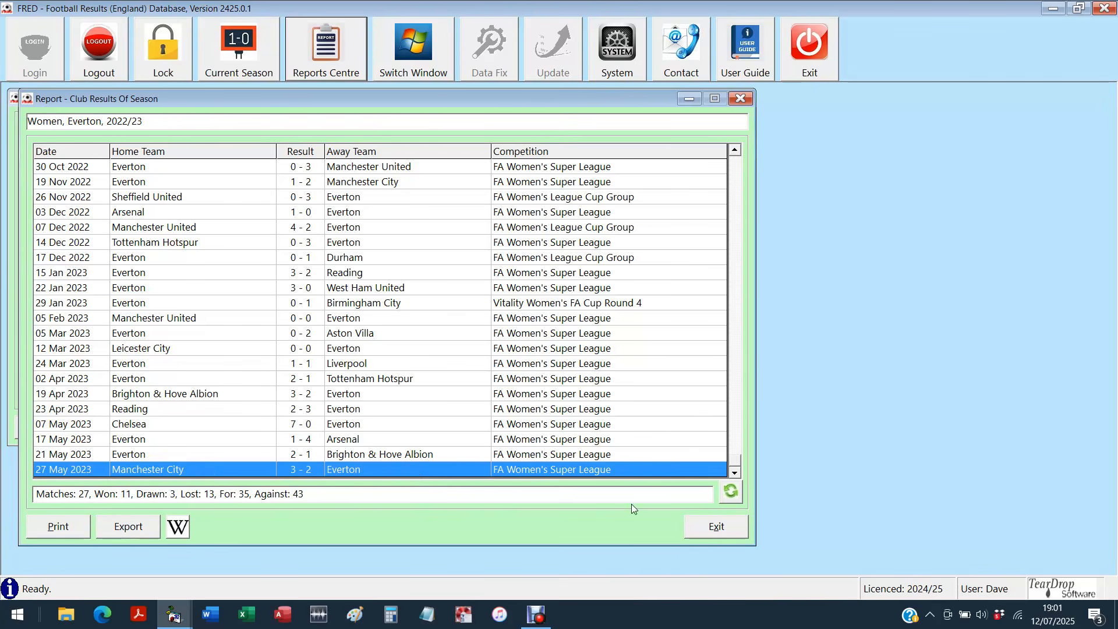
{"action": "left_click", "coordinate": [571, 304]}
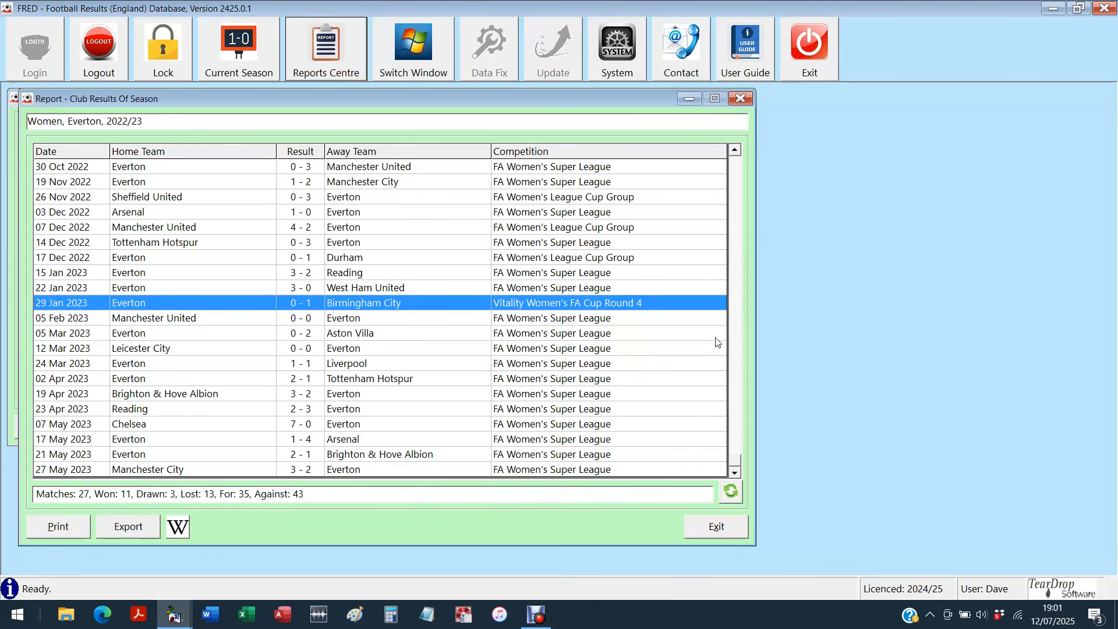
{"action": "left_click", "coordinate": [596, 260]}
{"action": "left_click", "coordinate": [579, 231]}
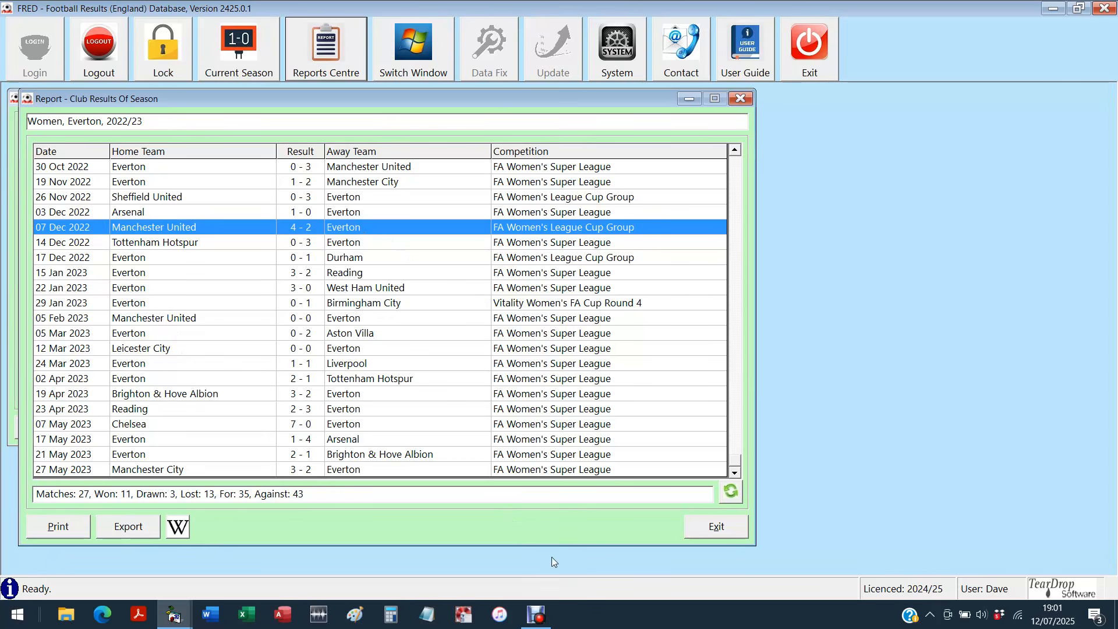
Step: Close the Club Results of Season report and its filter, and open the filter for the League Champions Table report
{"action": "left_click", "coordinate": [726, 530]}
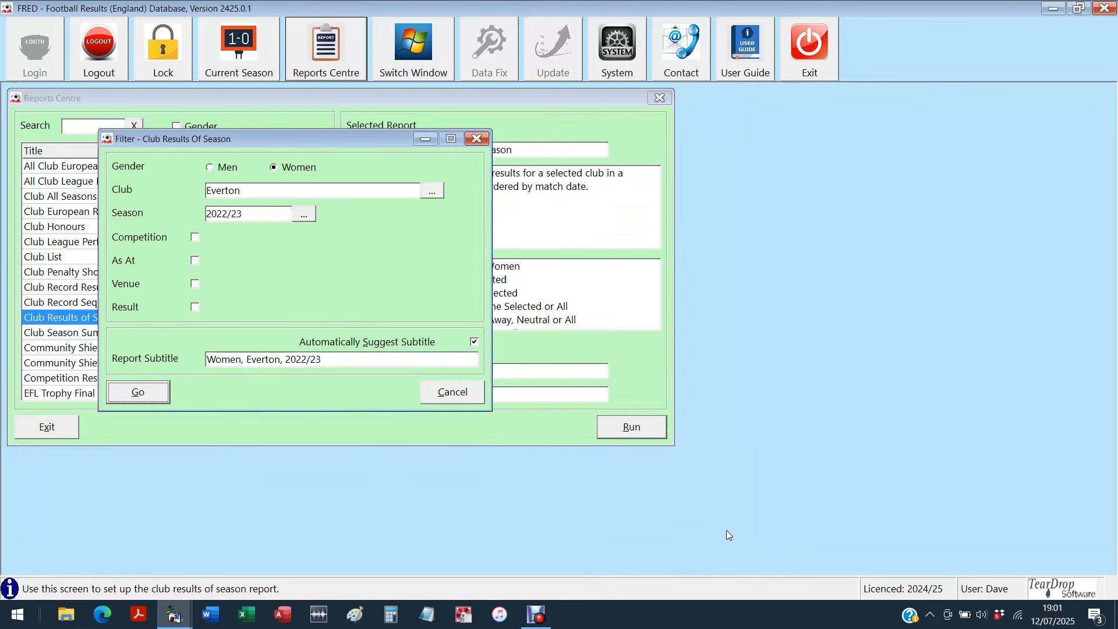
{"action": "left_click", "coordinate": [452, 394]}
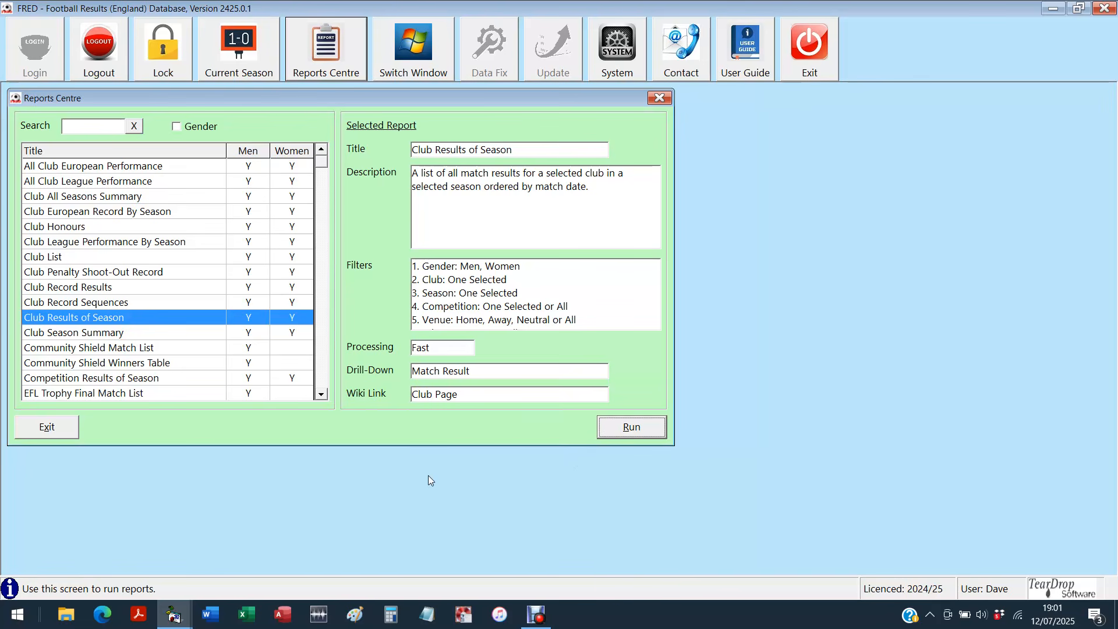
{"action": "left_click", "coordinate": [324, 274]}
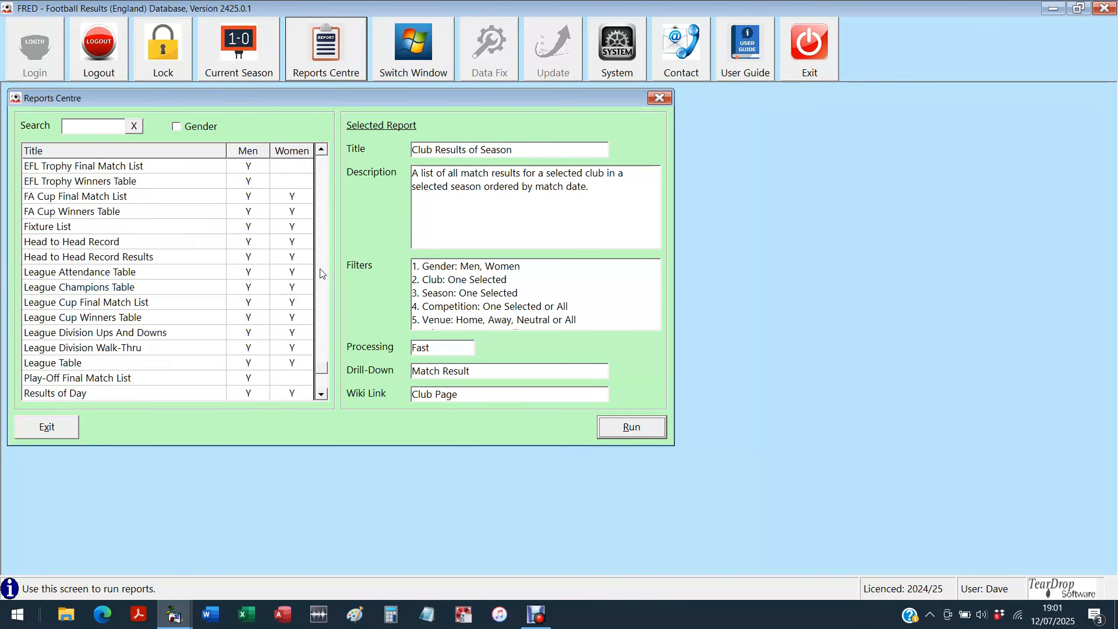
{"action": "left_click", "coordinate": [82, 289]}
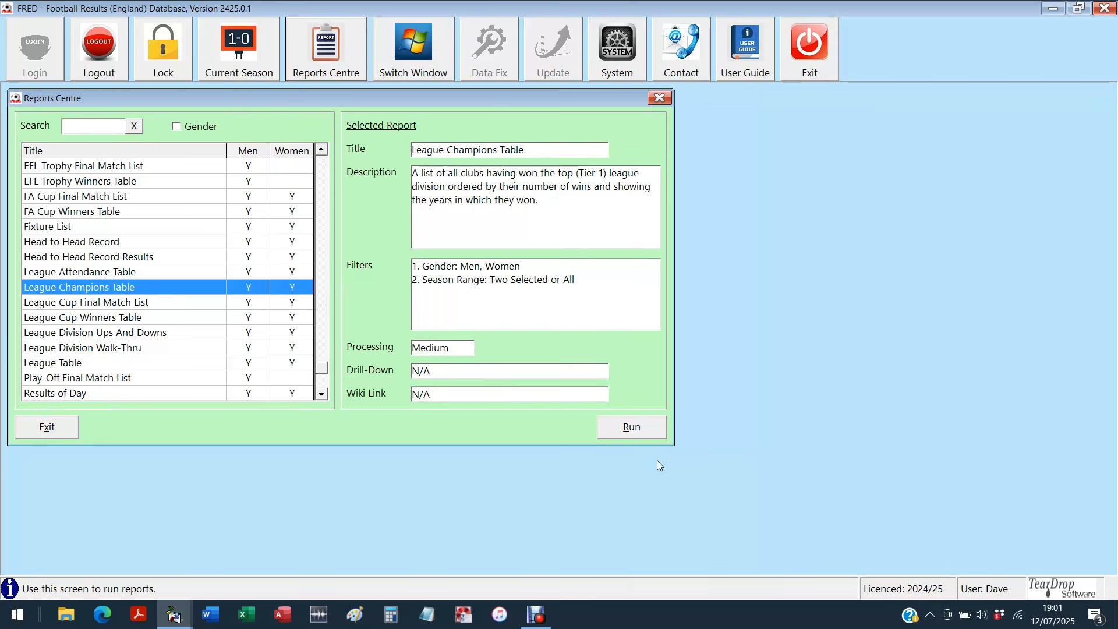
{"action": "left_click", "coordinate": [645, 431]}
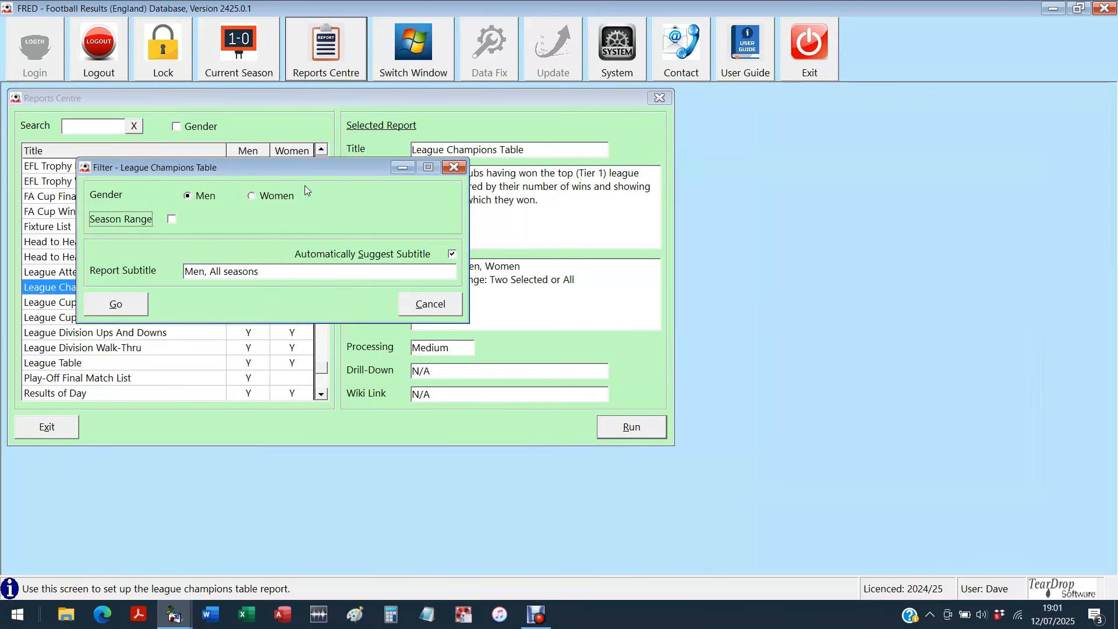
Step: Generate the League Champions Table report for men across all seasons
{"action": "left_click_drag", "start_coordinate": [294, 167], "coordinate": [281, 126]}
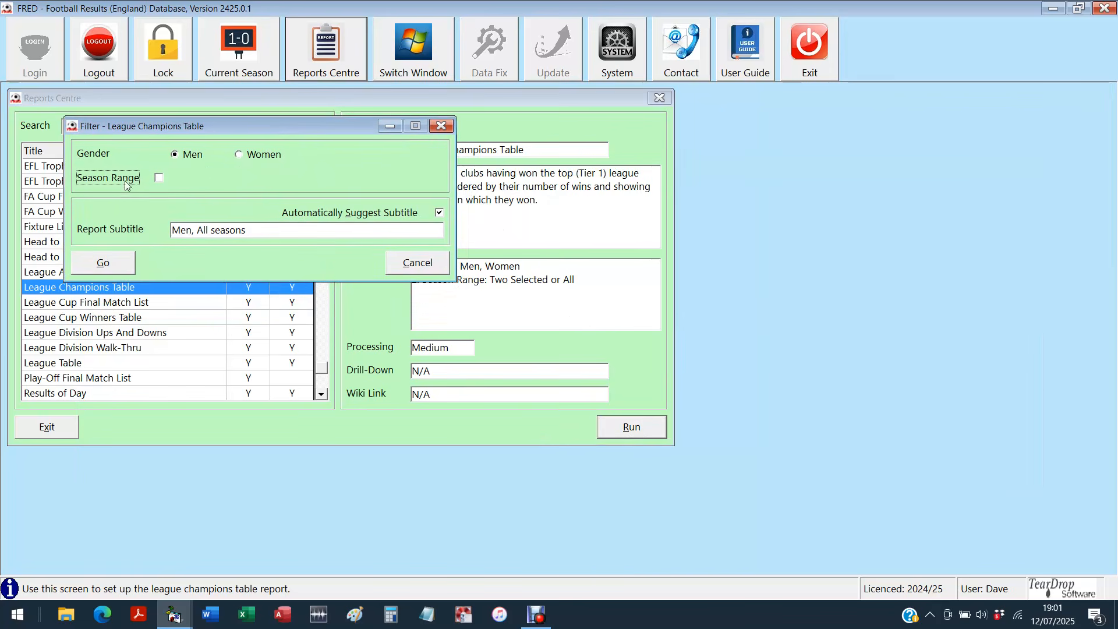
{"action": "left_click", "coordinate": [105, 263]}
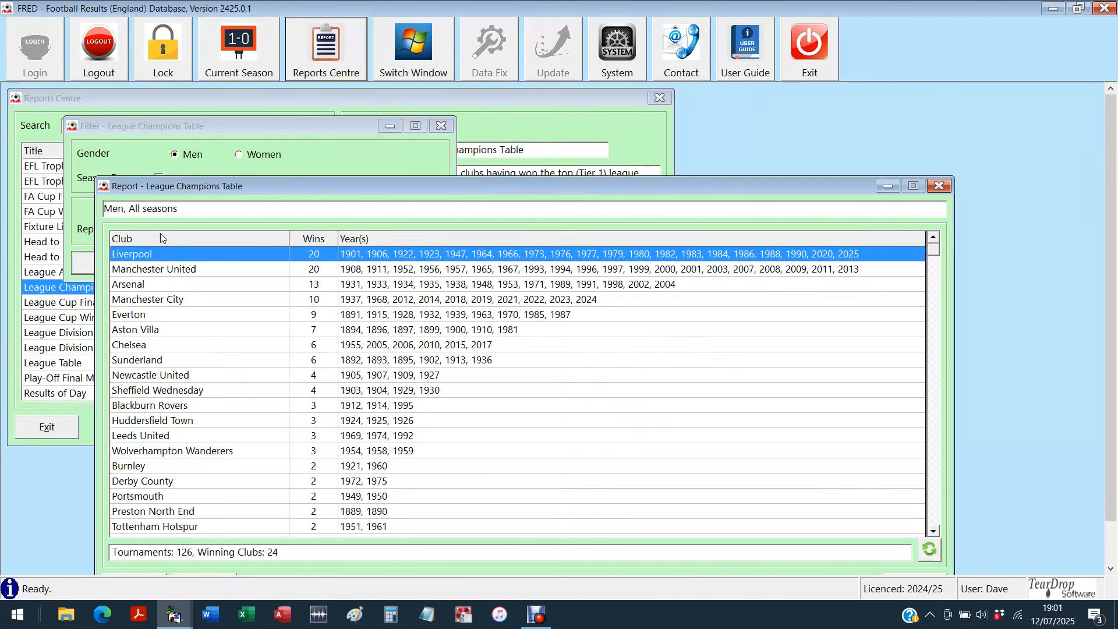
{"action": "left_click_drag", "start_coordinate": [194, 182], "coordinate": [122, 102]}
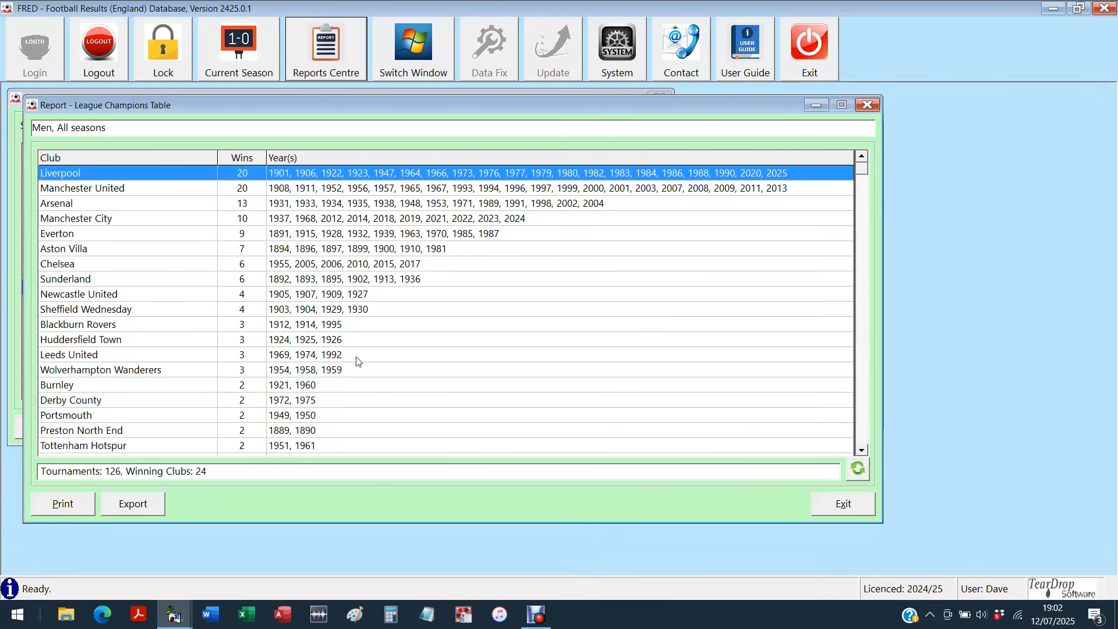
Step: View the end of the champions table and select the rows for Nottingham Forest and Ipswich Town
{"action": "left_click", "coordinate": [865, 425]}
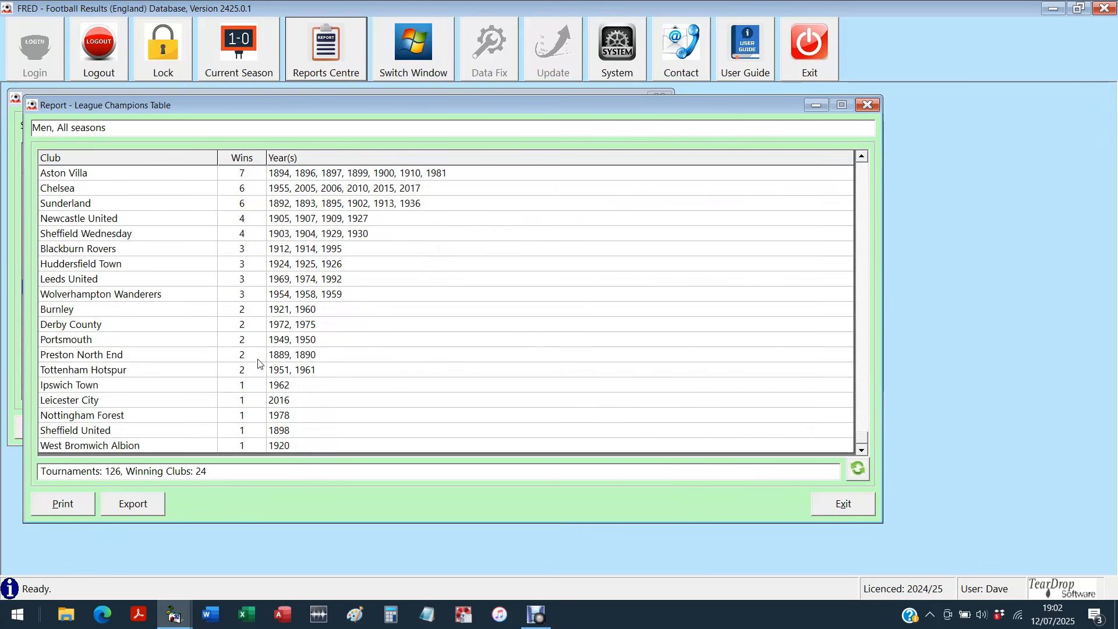
{"action": "left_click", "coordinate": [91, 417]}
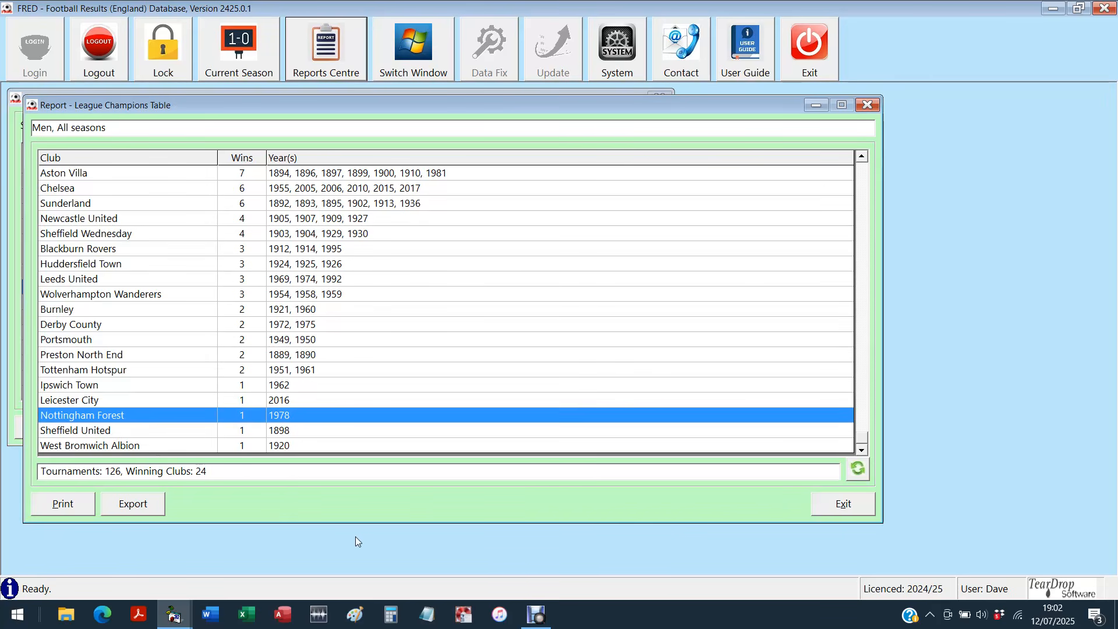
{"action": "left_click", "coordinate": [115, 387]}
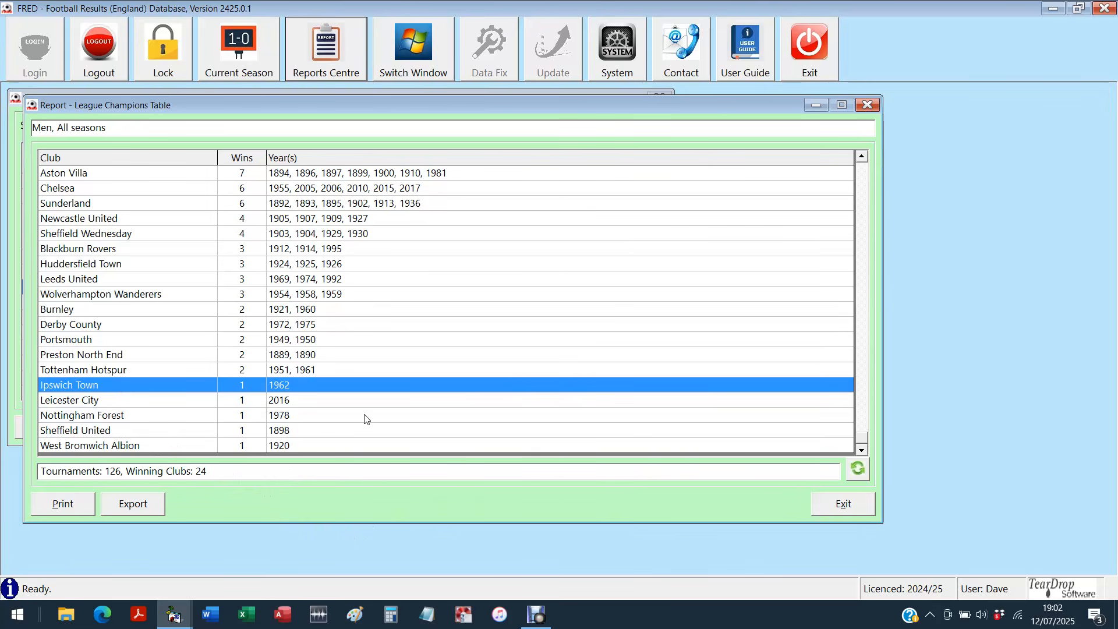
Step: Highlight the Preston North End row in the champions table, and close the report together with its filter
{"action": "left_click", "coordinate": [147, 358]}
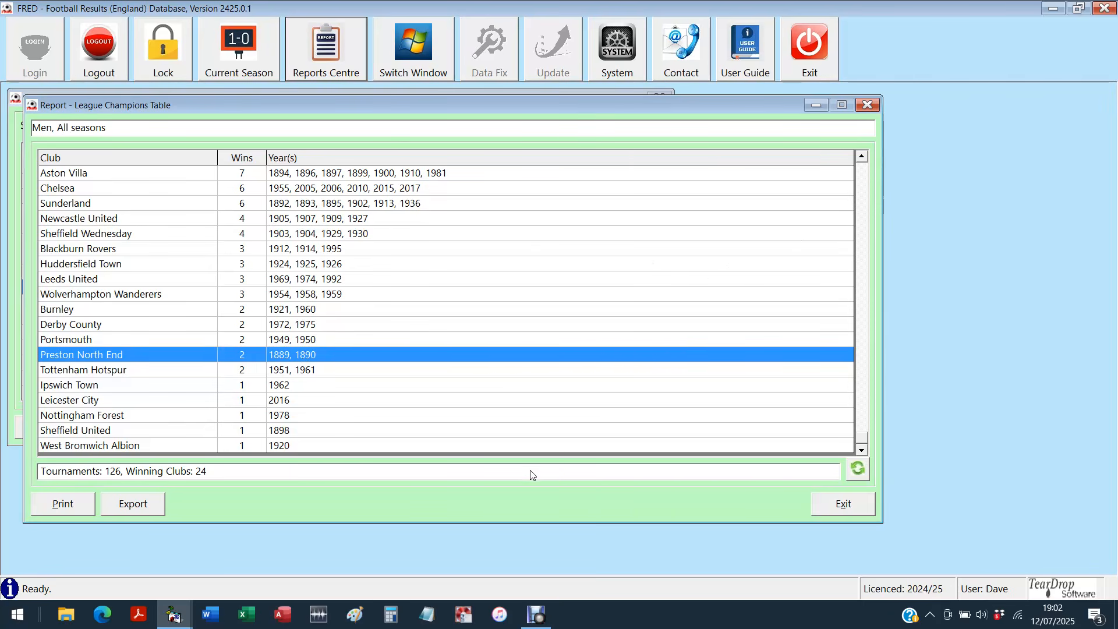
{"action": "left_click", "coordinate": [844, 504]}
{"action": "left_click", "coordinate": [417, 262]}
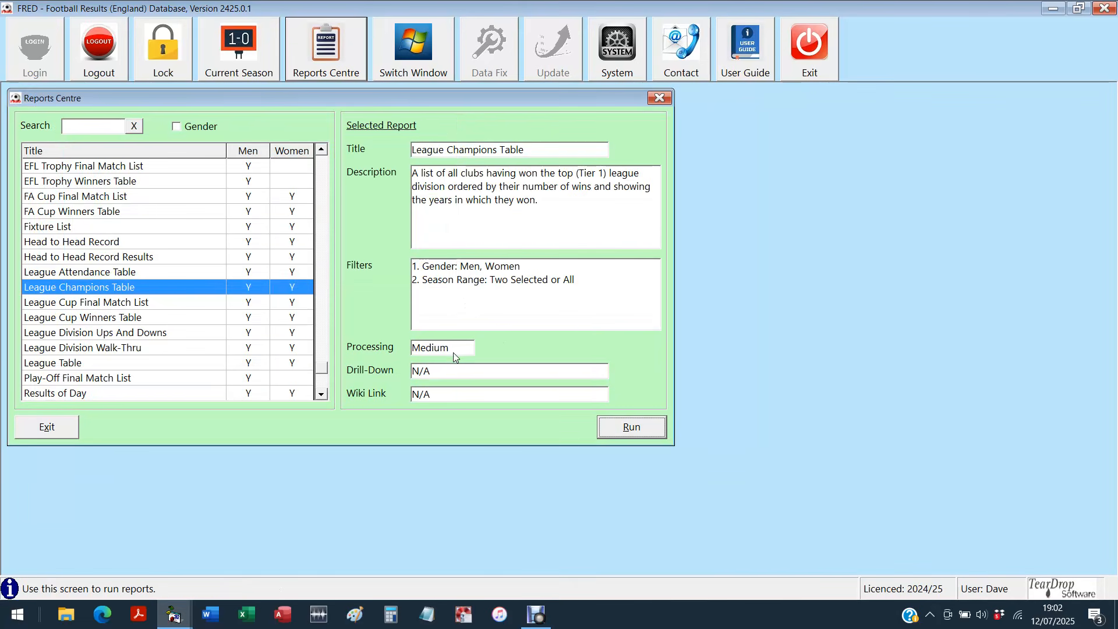
Step: Open the filter for the Results of Day report and move it clear of the report details
{"action": "left_click", "coordinate": [70, 393]}
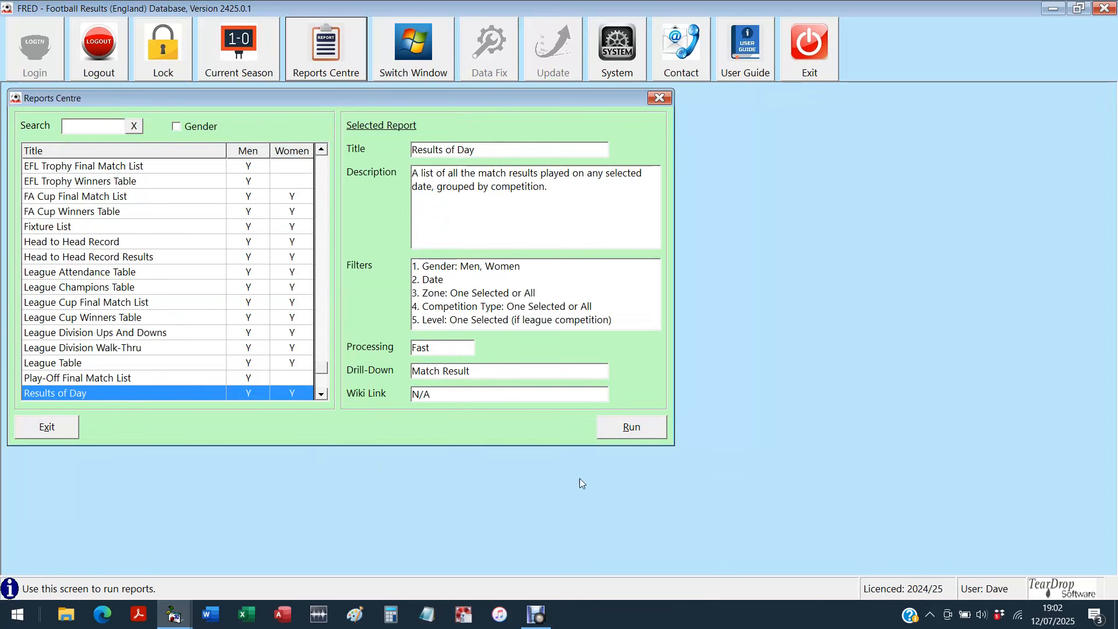
{"action": "left_click", "coordinate": [637, 434]}
{"action": "left_click_drag", "start_coordinate": [318, 208], "coordinate": [270, 127]}
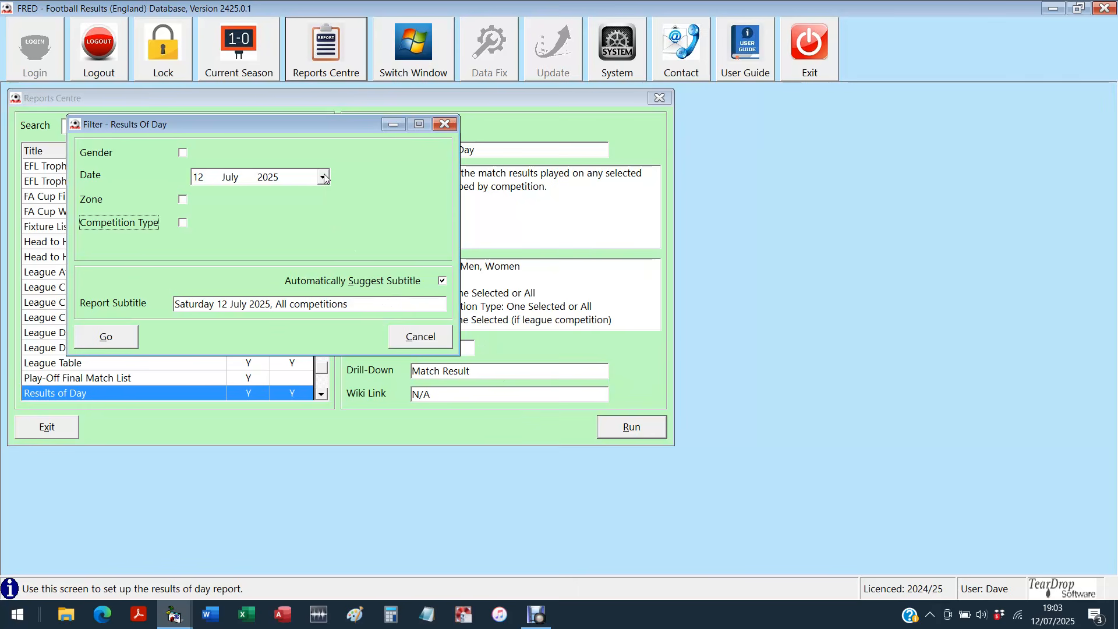
Step: Generate the Results of Day report for 16 March 2025 covering all competitions
{"action": "left_click", "coordinate": [199, 185]}
{"action": "type", "text": "16"}
{"action": "key", "text": "Right"}
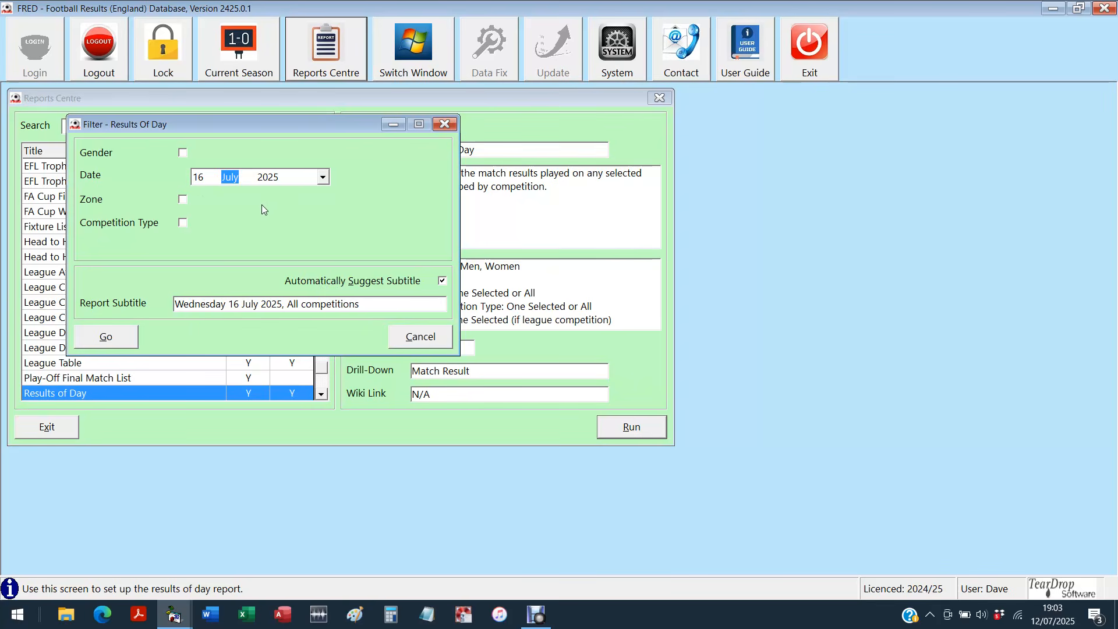
{"action": "type", "text": "3"}
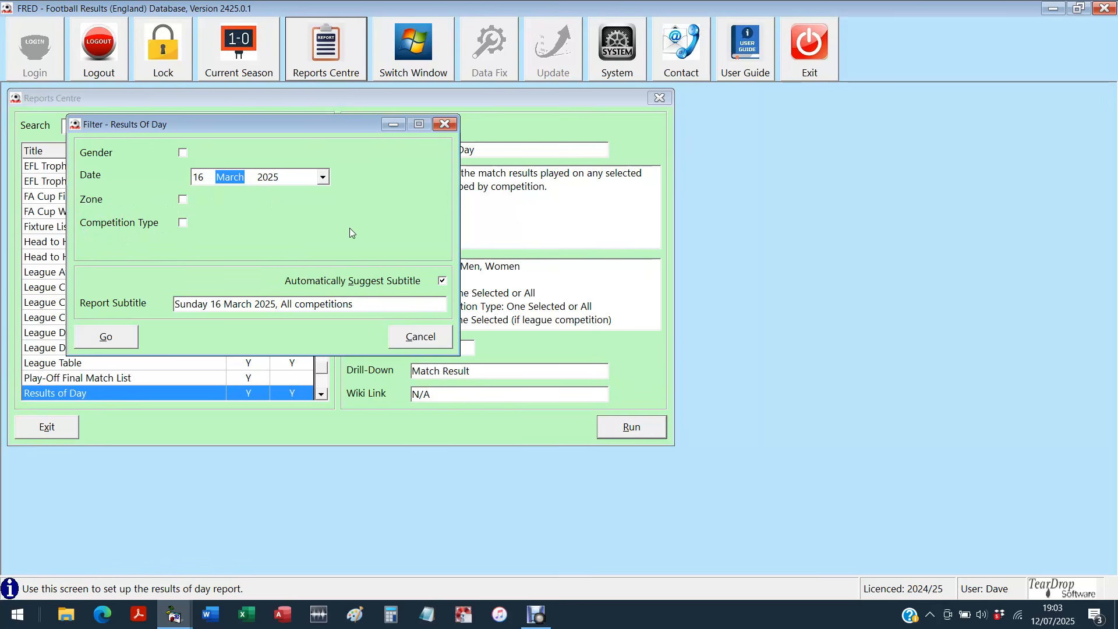
{"action": "left_click", "coordinate": [106, 338]}
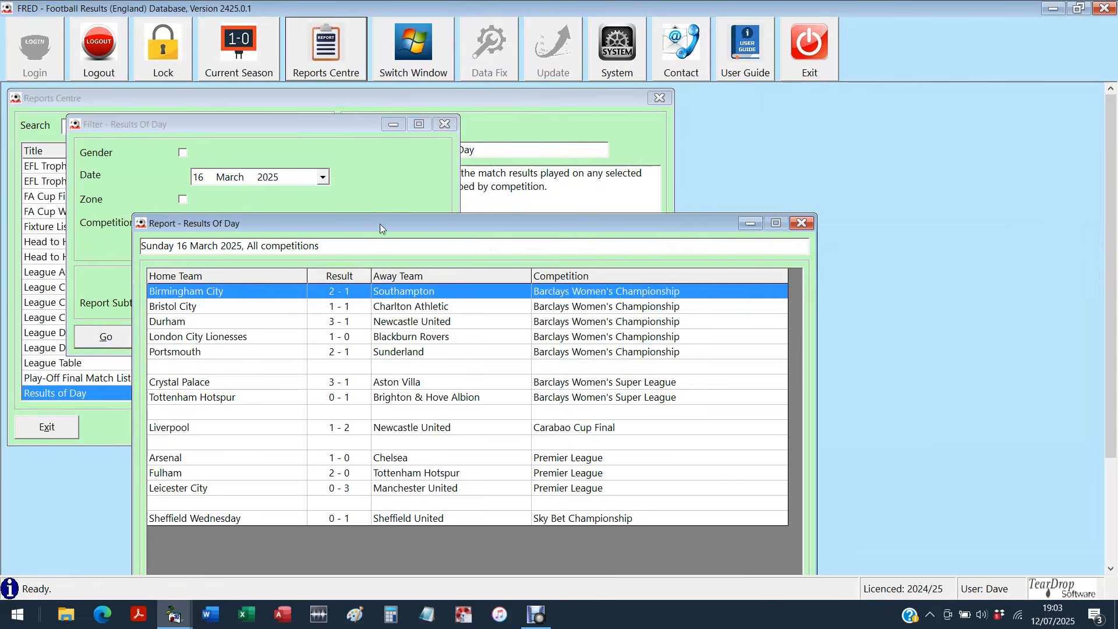
{"action": "left_click_drag", "start_coordinate": [361, 226], "coordinate": [260, 105]}
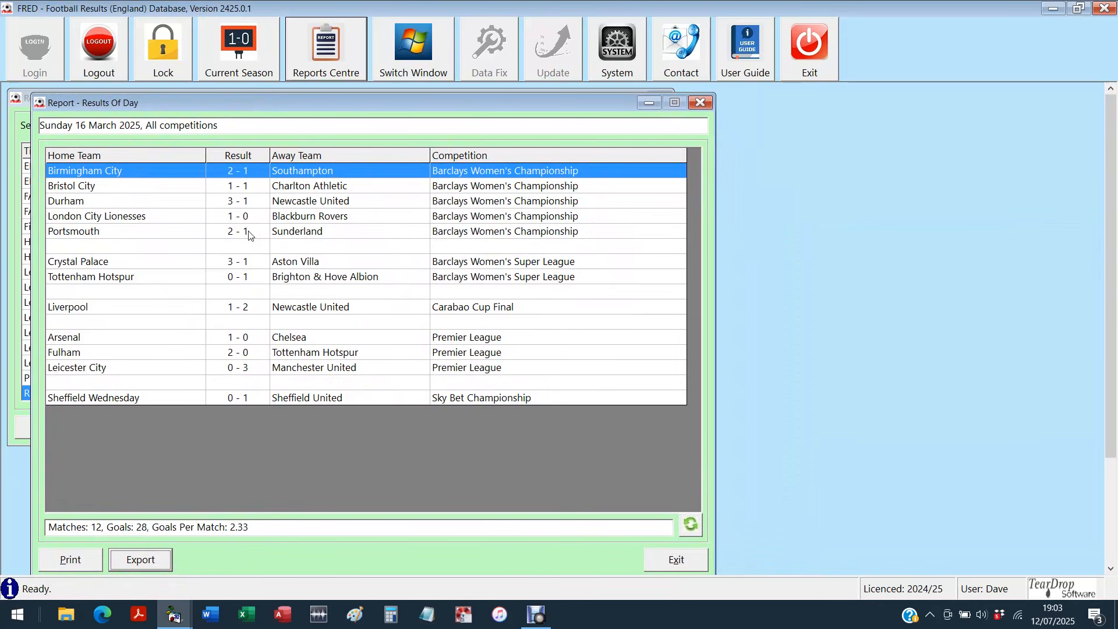
Step: Examine the day's results by competition, from the Women's Championship matches through the Carabao Cup Final and Premier League to the Sky Bet Championship
{"action": "left_click_drag", "start_coordinate": [111, 236], "coordinate": [93, 173]}
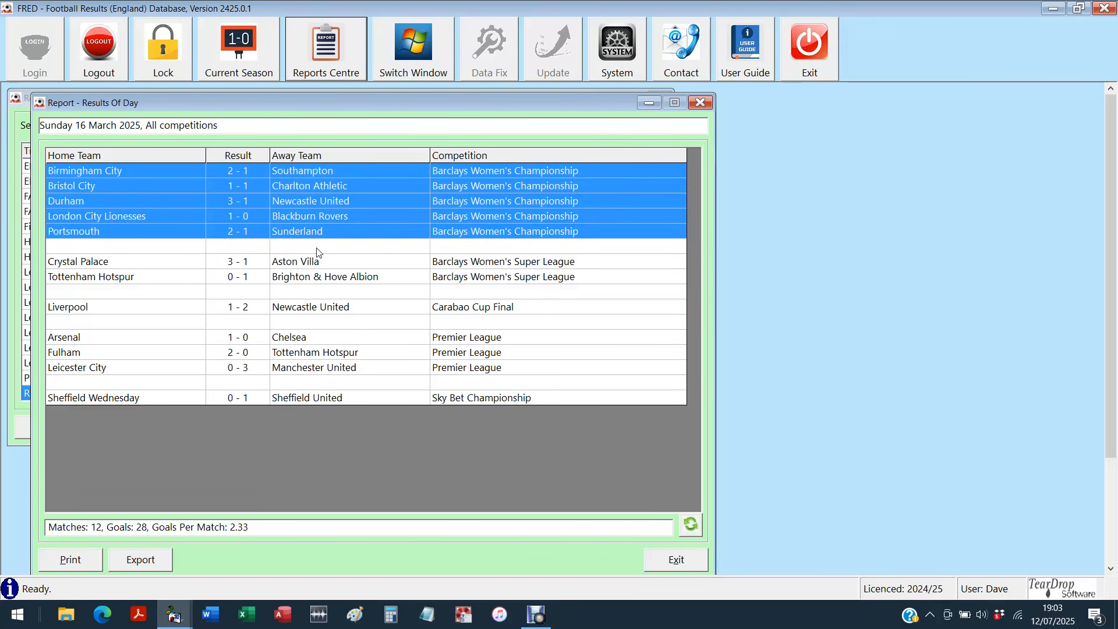
{"action": "left_click", "coordinate": [238, 263]}
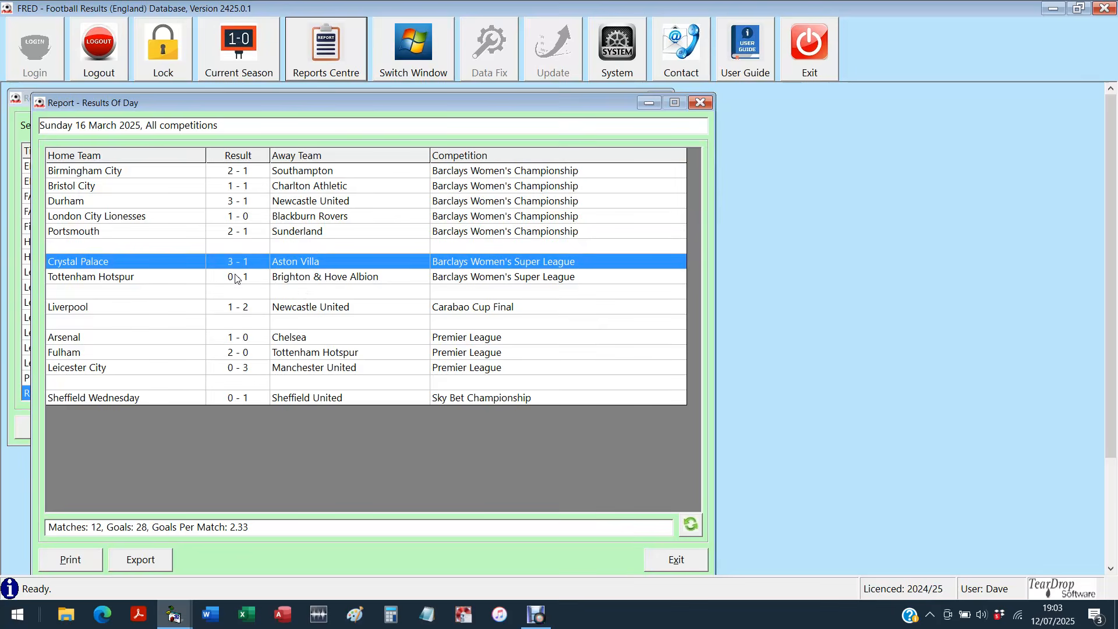
{"action": "left_click", "coordinate": [236, 274]}
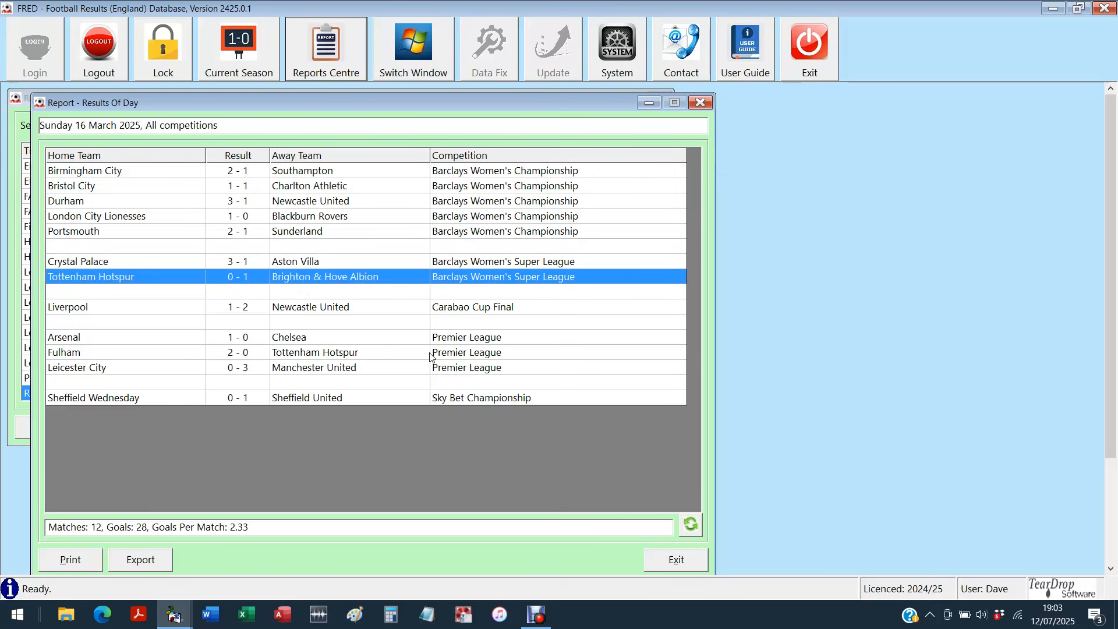
{"action": "left_click", "coordinate": [304, 307]}
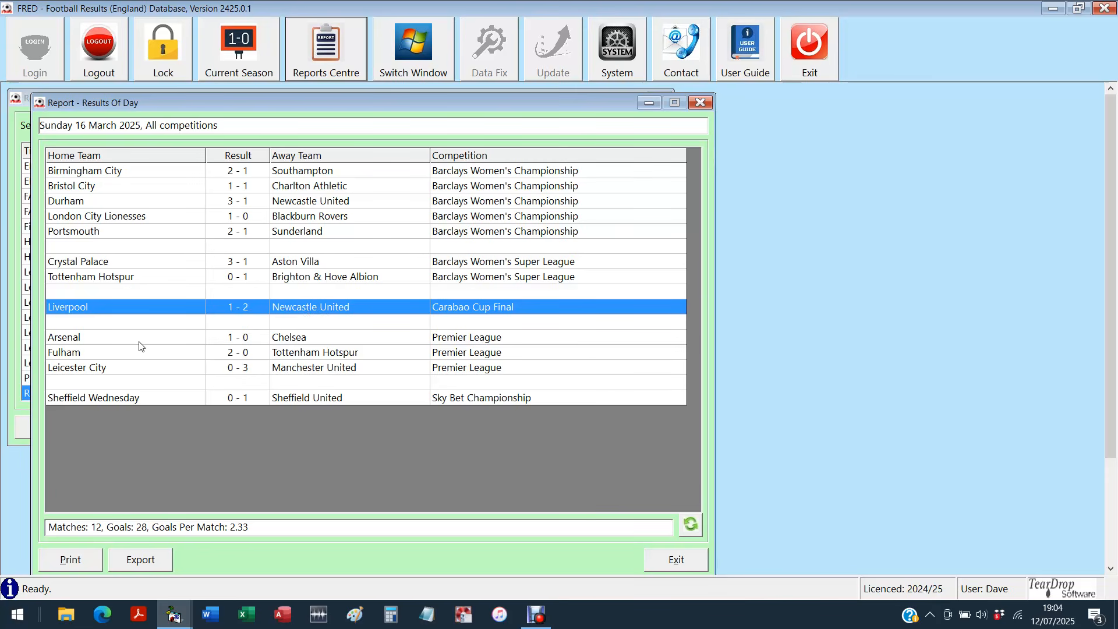
{"action": "left_click", "coordinate": [120, 373]}
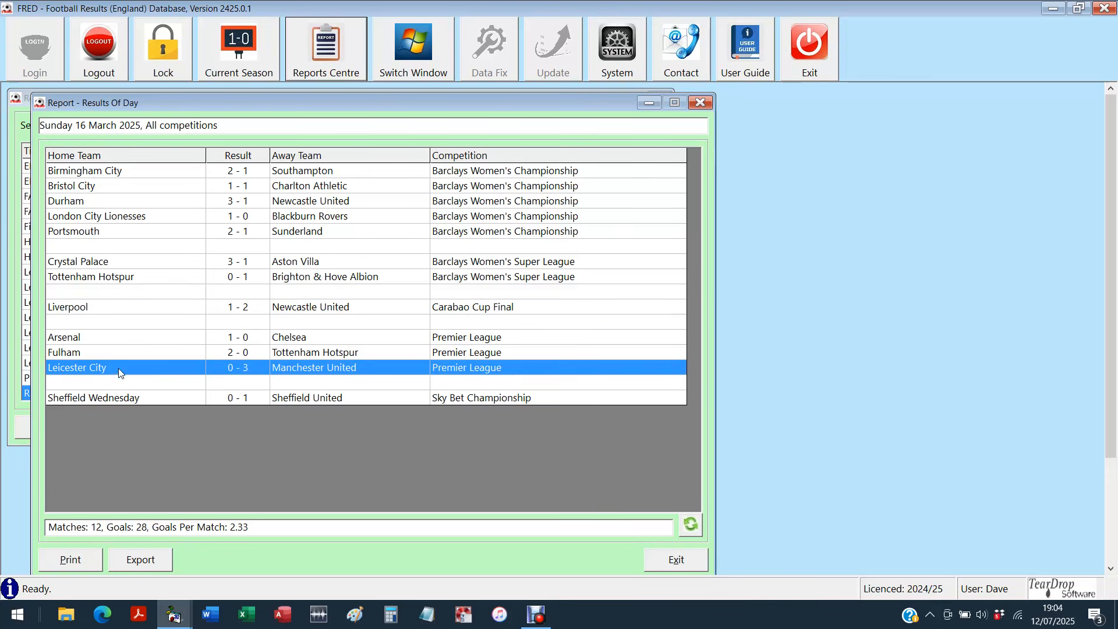
{"action": "left_click", "coordinate": [131, 399]}
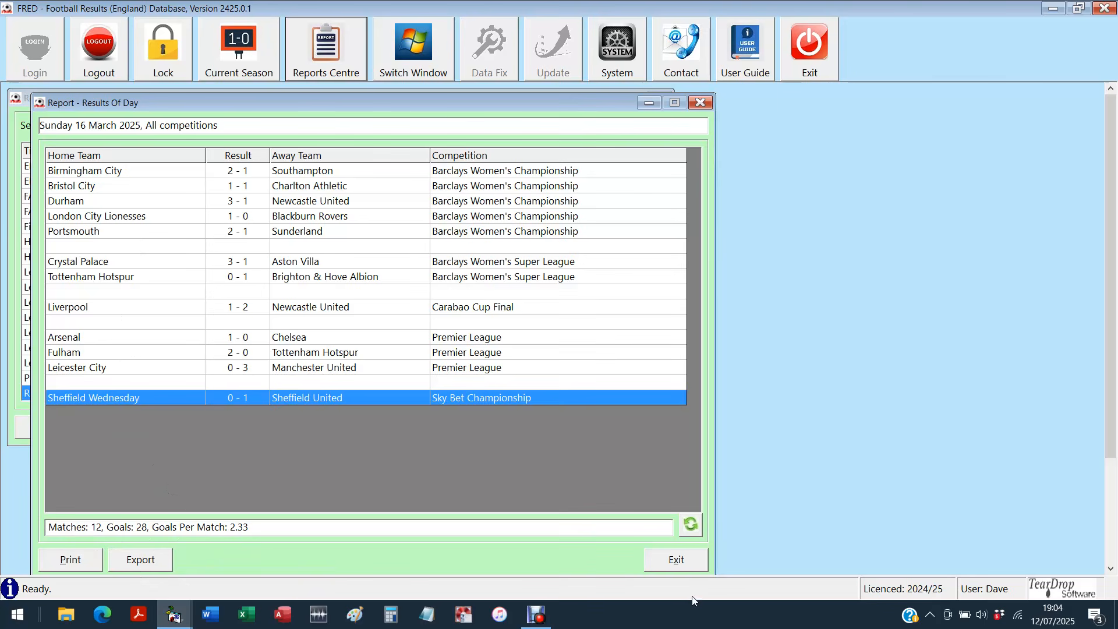
Step: Close the Results of Day report and its filter, and open the filter for the League Table report
{"action": "left_click", "coordinate": [690, 561]}
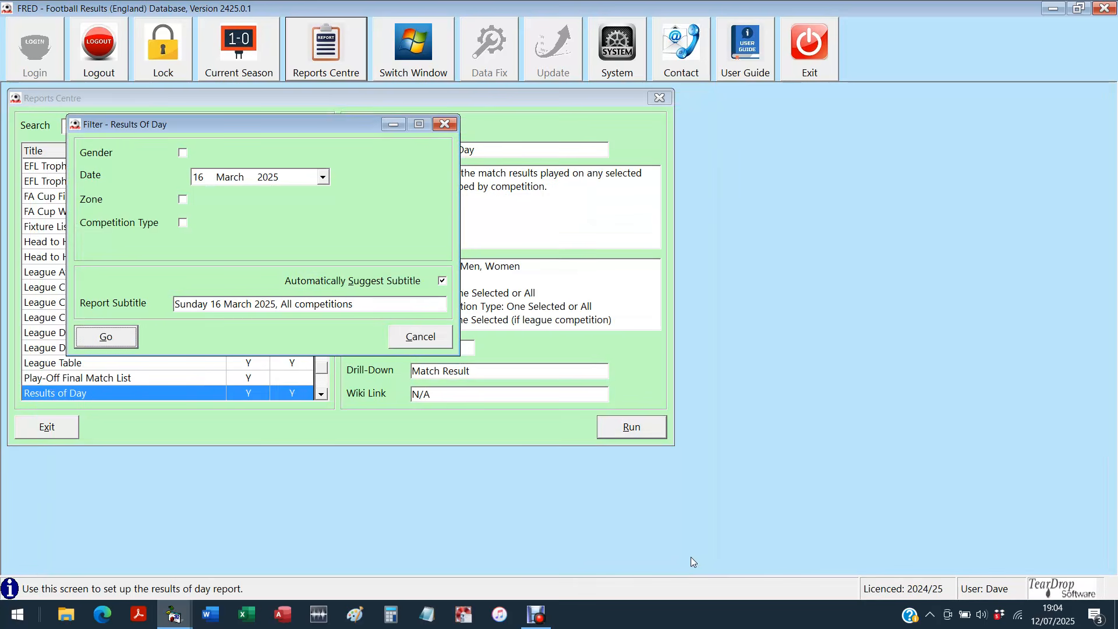
{"action": "left_click", "coordinate": [408, 338]}
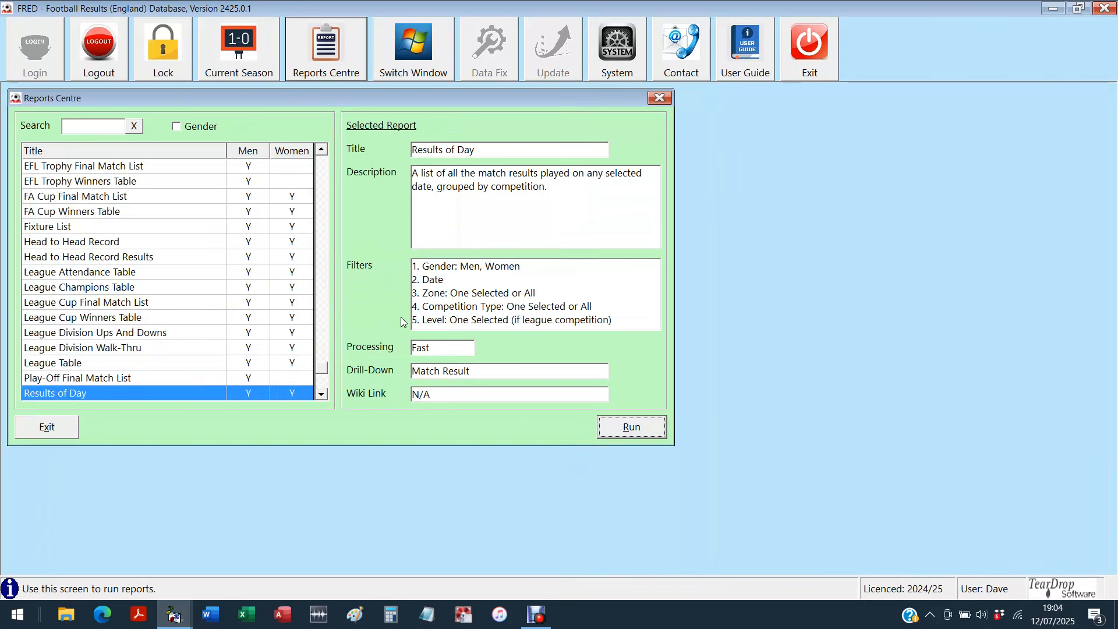
{"action": "left_click", "coordinate": [78, 364]}
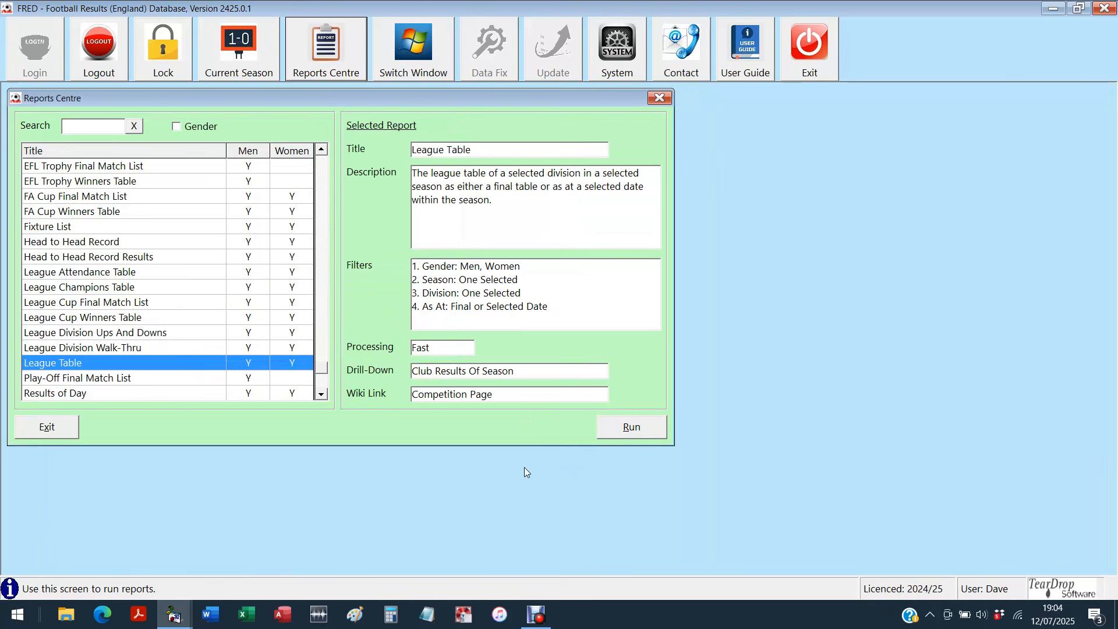
{"action": "left_click", "coordinate": [631, 429]}
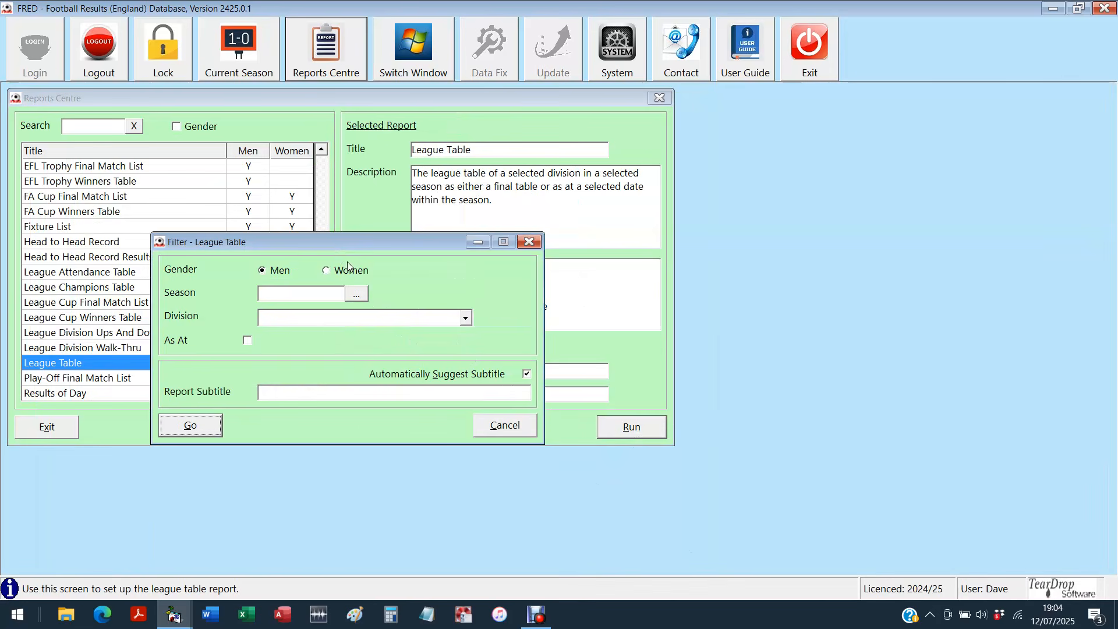
{"action": "left_click_drag", "start_coordinate": [330, 246], "coordinate": [260, 138]}
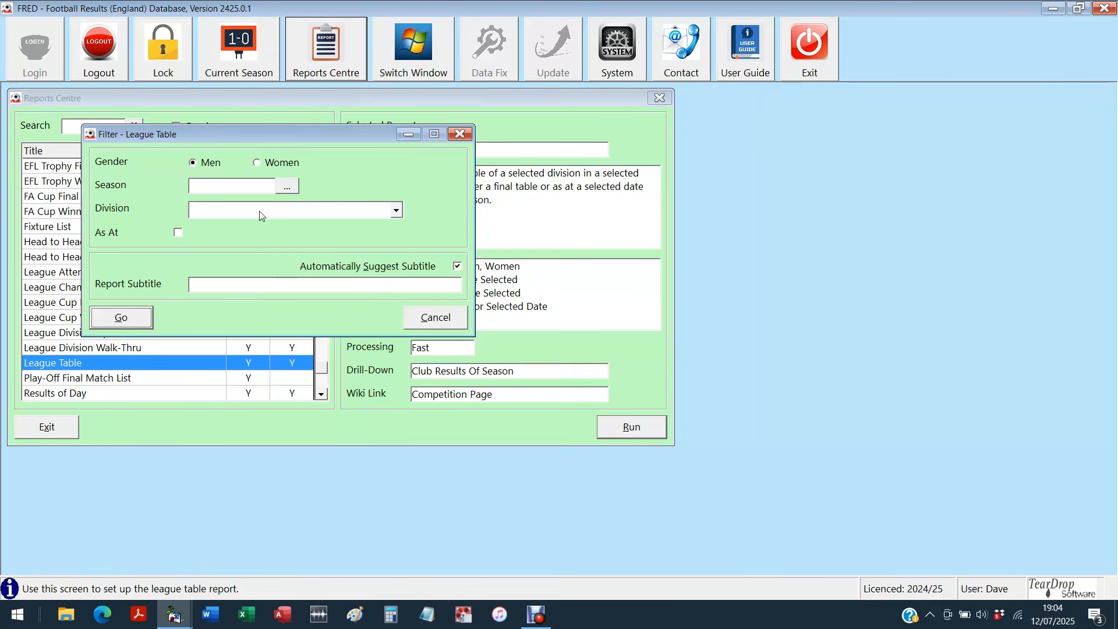
Step: Generate the men's final league table for Football League Division 1 in the 1977/78 season
{"action": "left_click", "coordinate": [288, 188]}
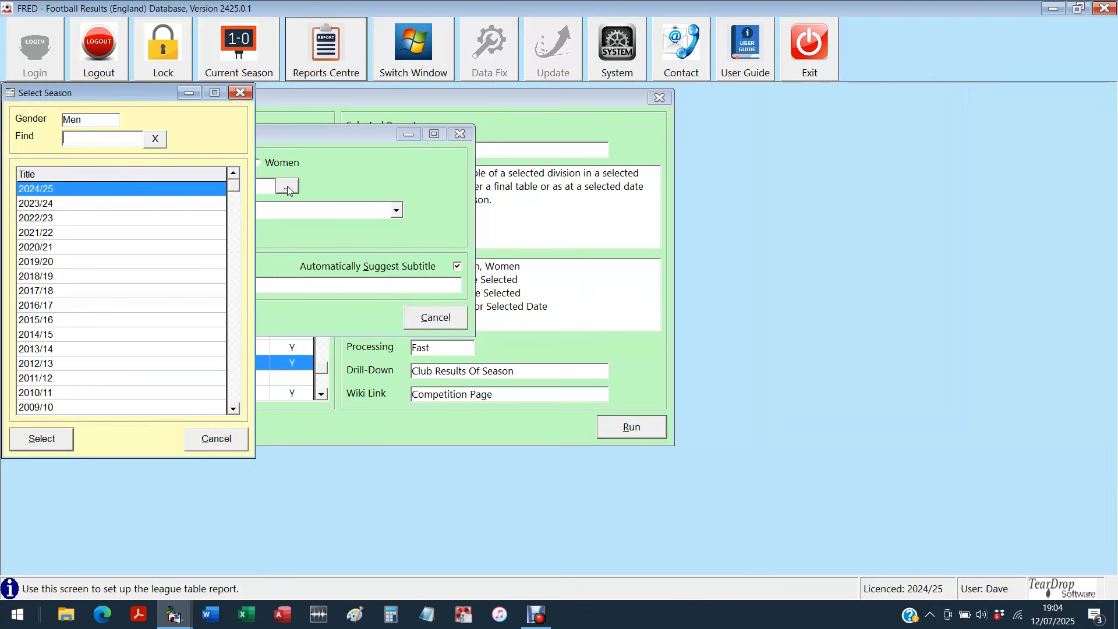
{"action": "type", "text": "77"}
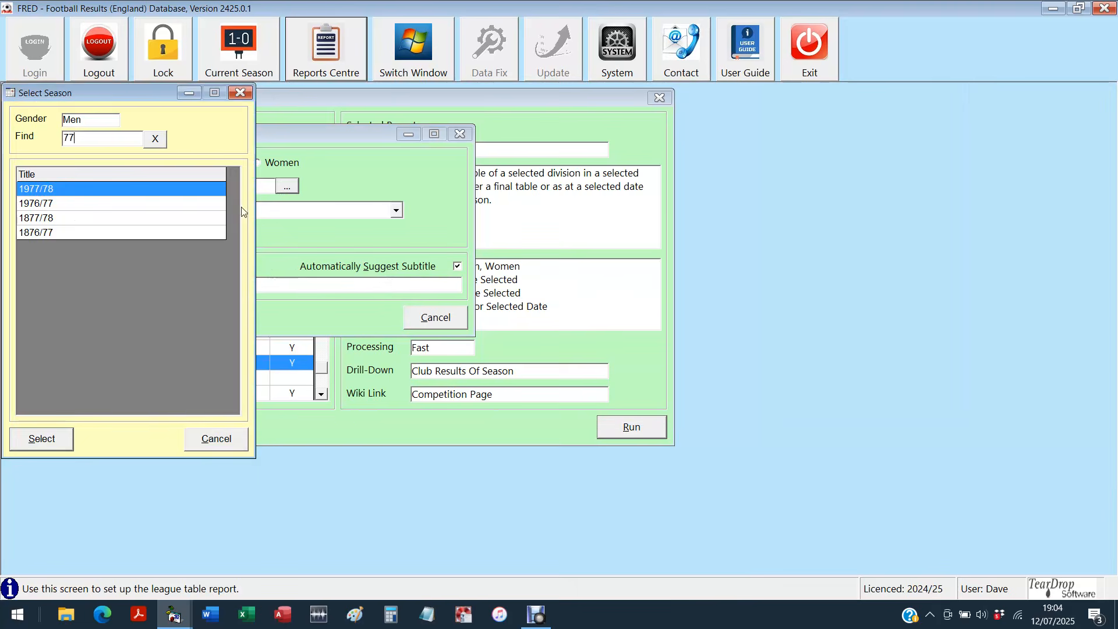
{"action": "double_click", "coordinate": [50, 194]}
{"action": "left_click", "coordinate": [400, 211]}
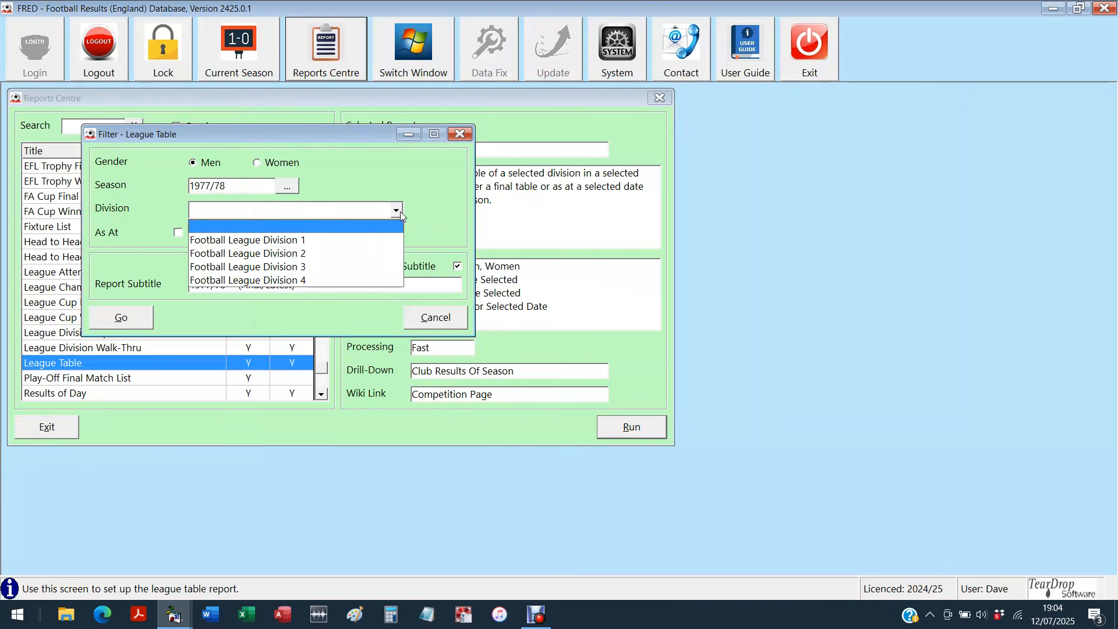
{"action": "left_click", "coordinate": [293, 244]}
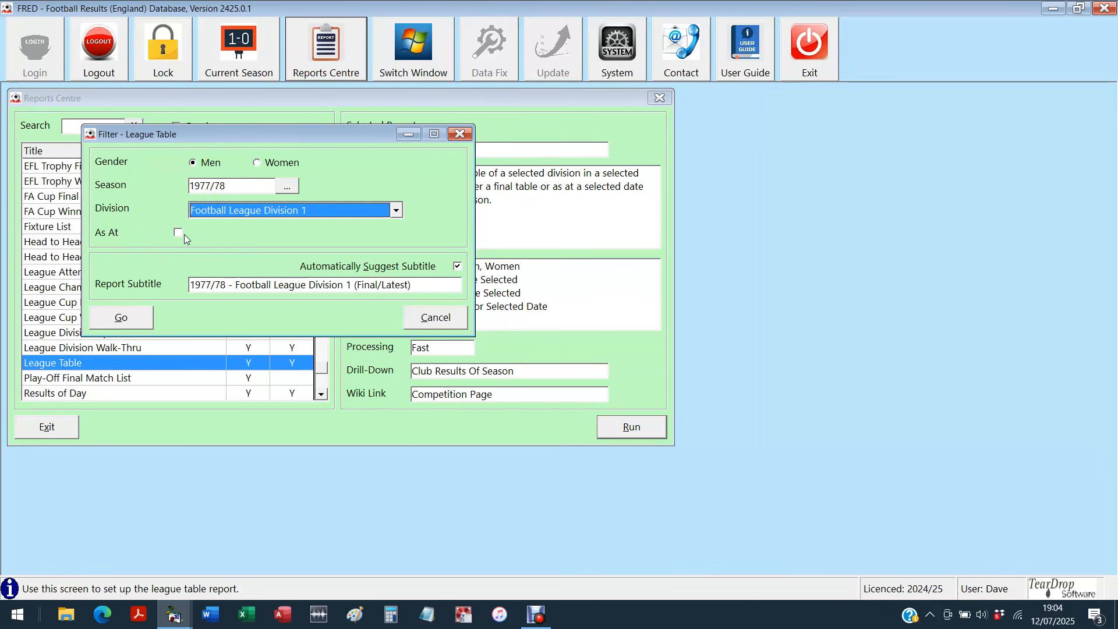
{"action": "left_click", "coordinate": [121, 318]}
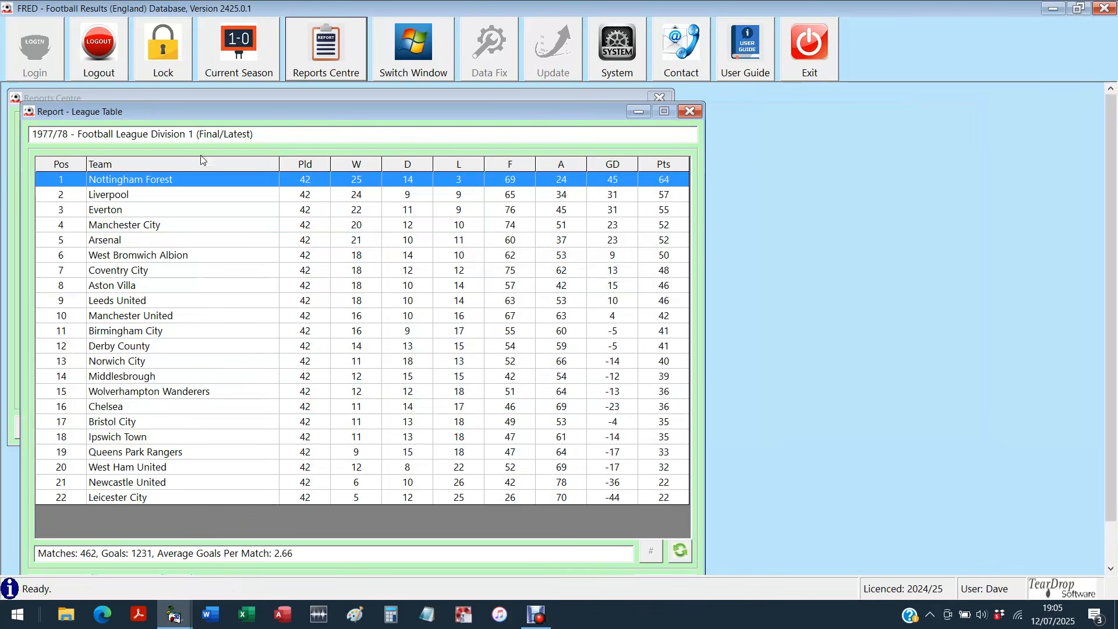
{"action": "left_click_drag", "start_coordinate": [180, 116], "coordinate": [179, 106]}
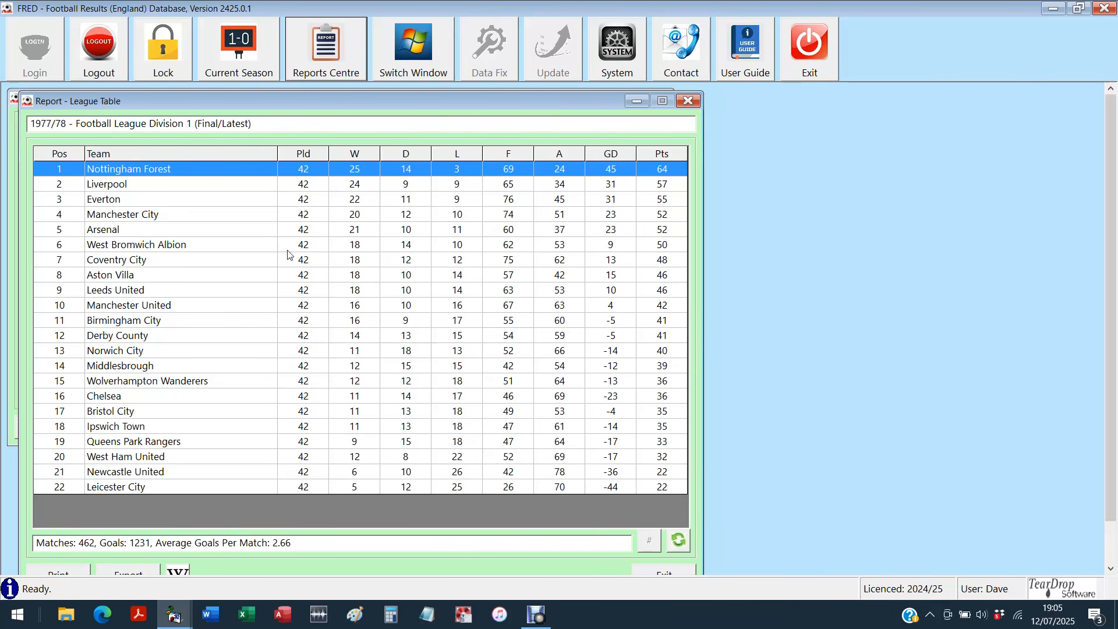
Step: Drill down to Nottingham Forest's 1977/78 league results and view them through the final match at Liverpool on 4 May 1978
{"action": "double_click", "coordinate": [221, 170]}
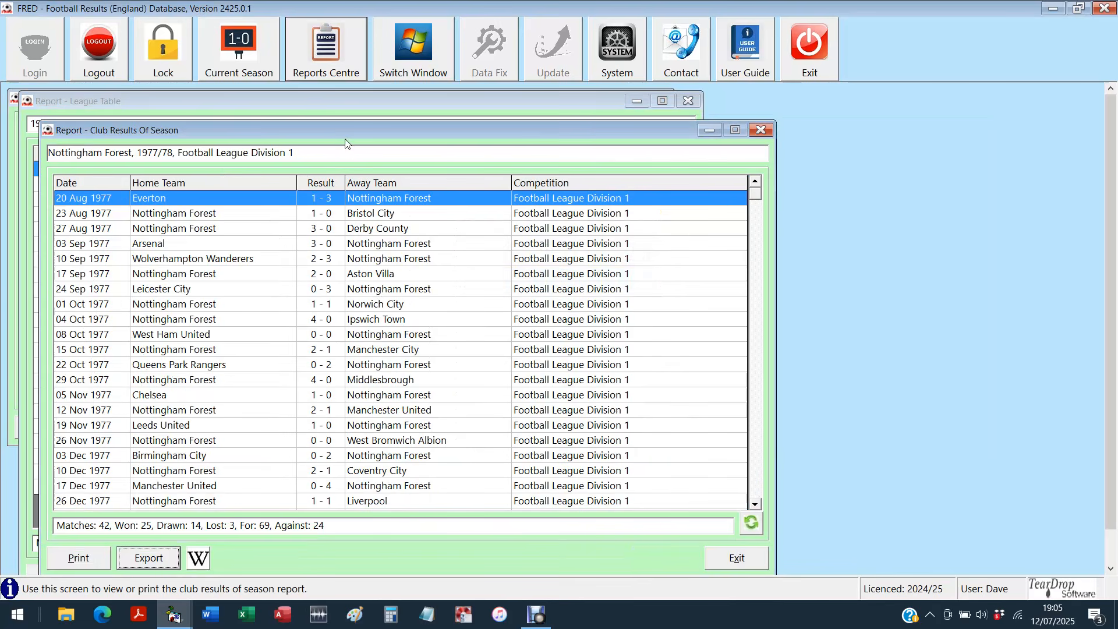
{"action": "left_click_drag", "start_coordinate": [341, 134], "coordinate": [327, 100]}
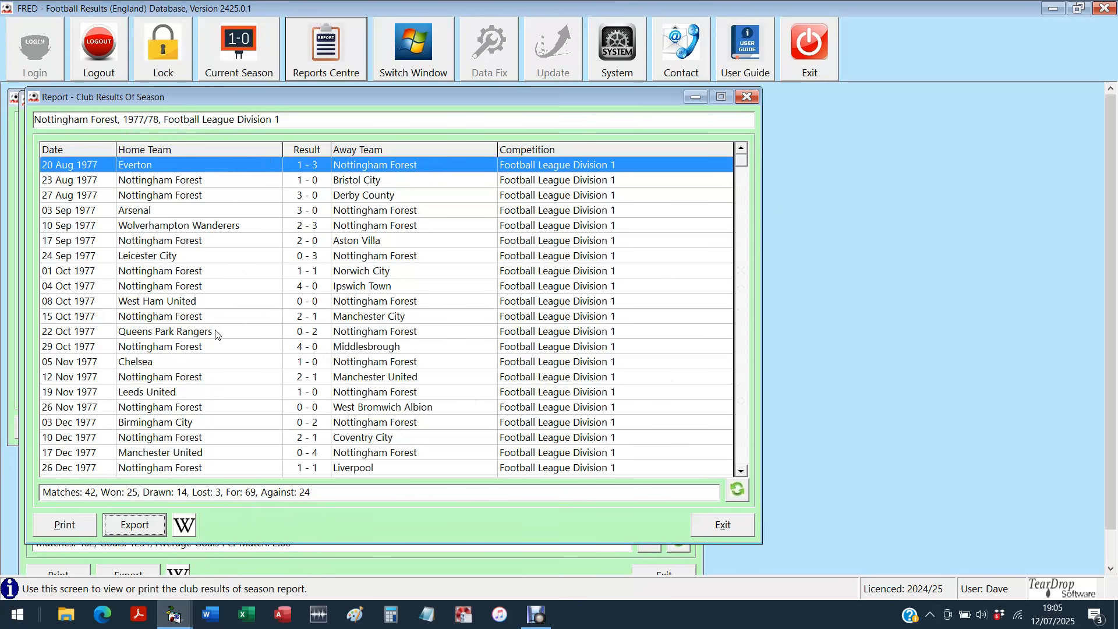
{"action": "left_click", "coordinate": [739, 452]}
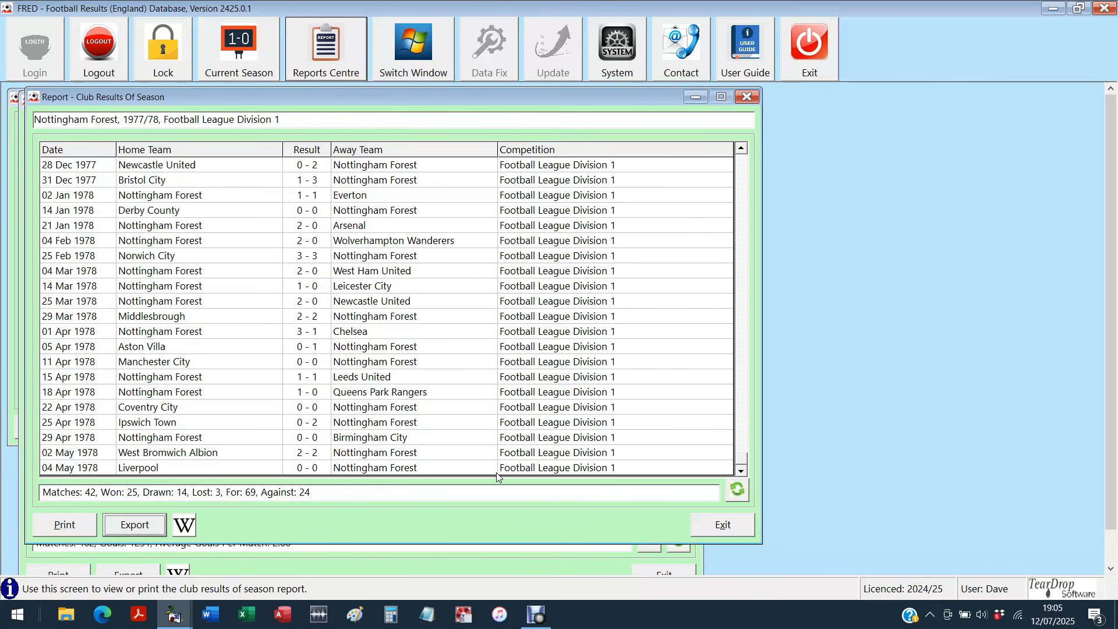
{"action": "left_click", "coordinate": [474, 467]}
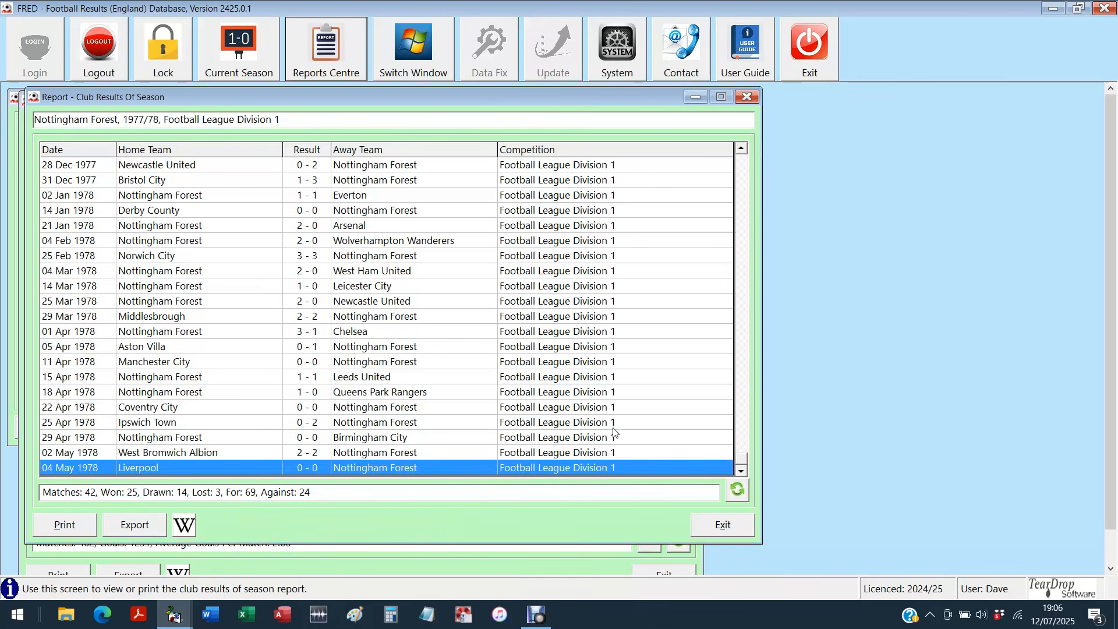
Step: Close the Nottingham Forest results, the league table and the League Table filter to return to the Reports Centre
{"action": "left_click", "coordinate": [723, 526]}
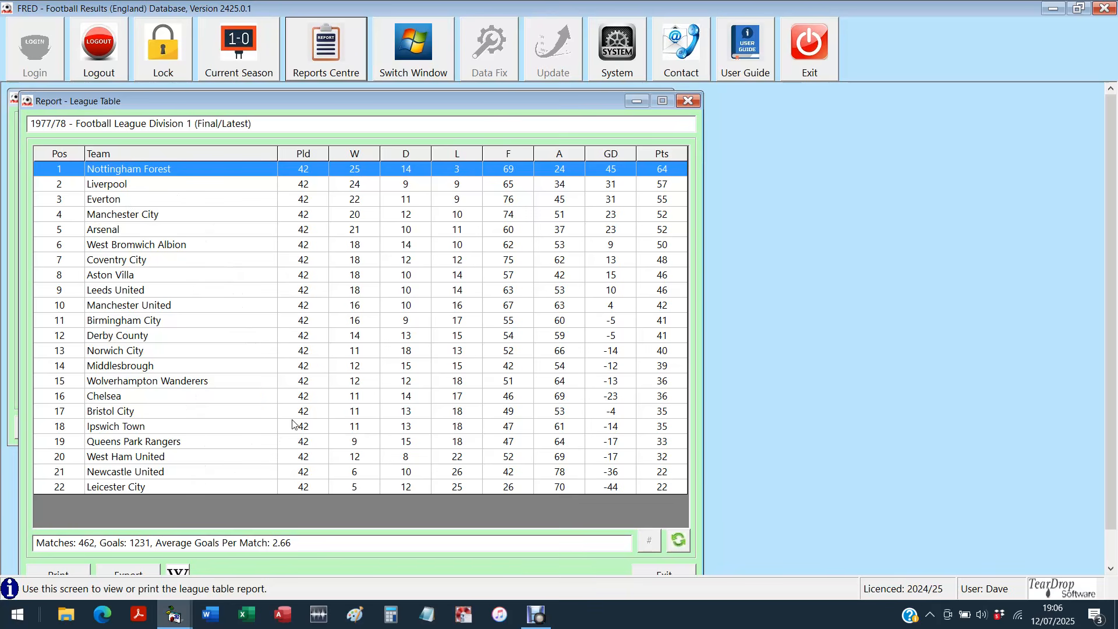
{"action": "left_click", "coordinate": [656, 575]}
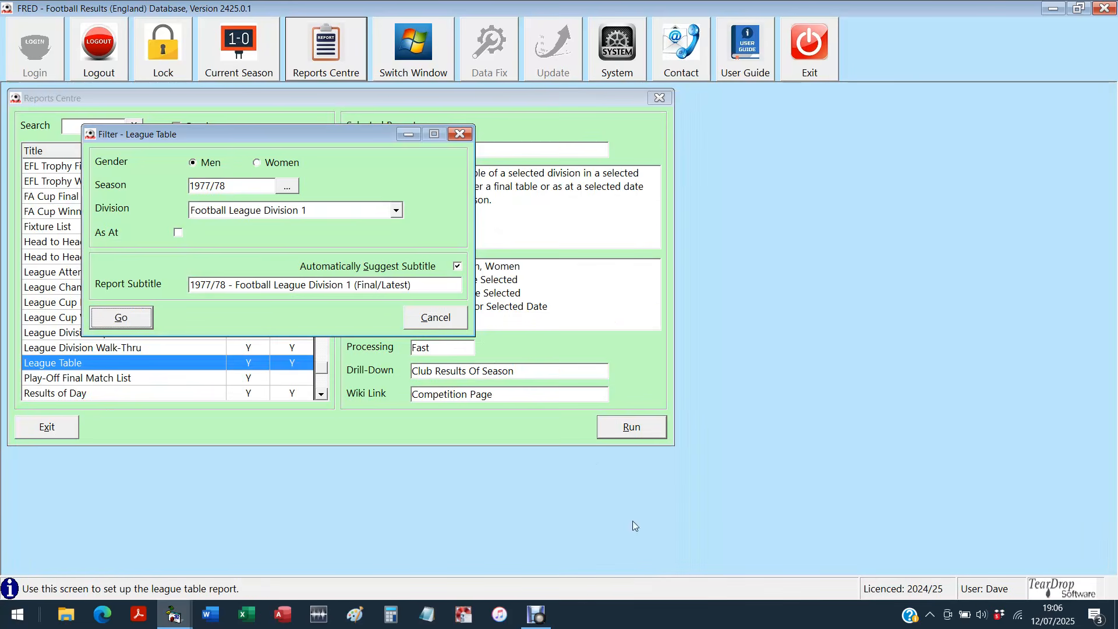
{"action": "left_click", "coordinate": [433, 323]}
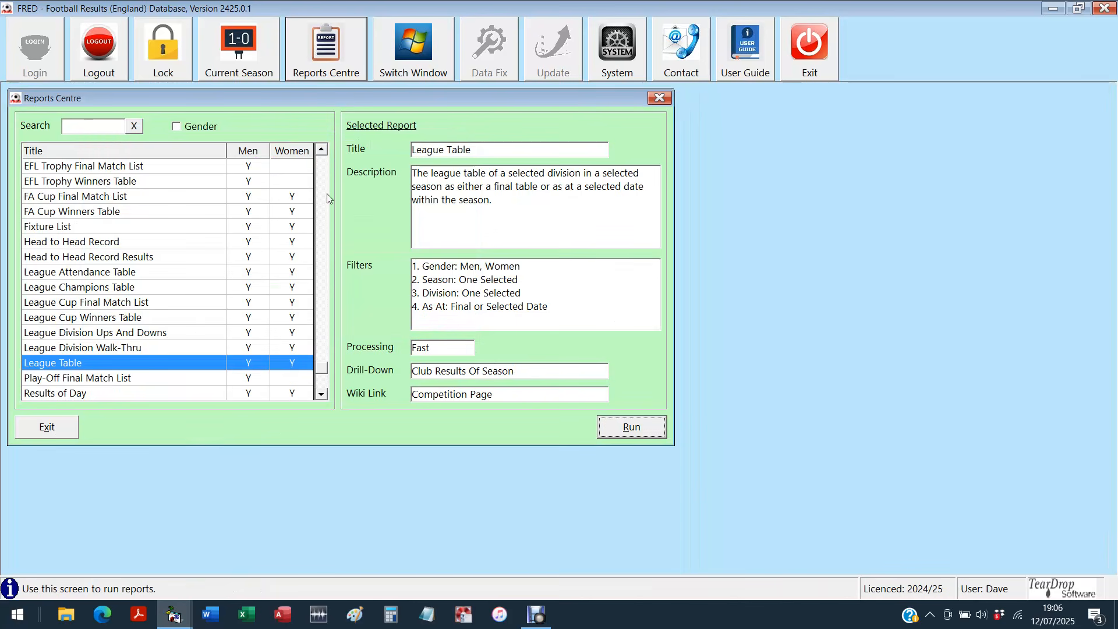
Step: Open the filter for the FA Cup Final Match List report and reposition its window
{"action": "left_click", "coordinate": [85, 198]}
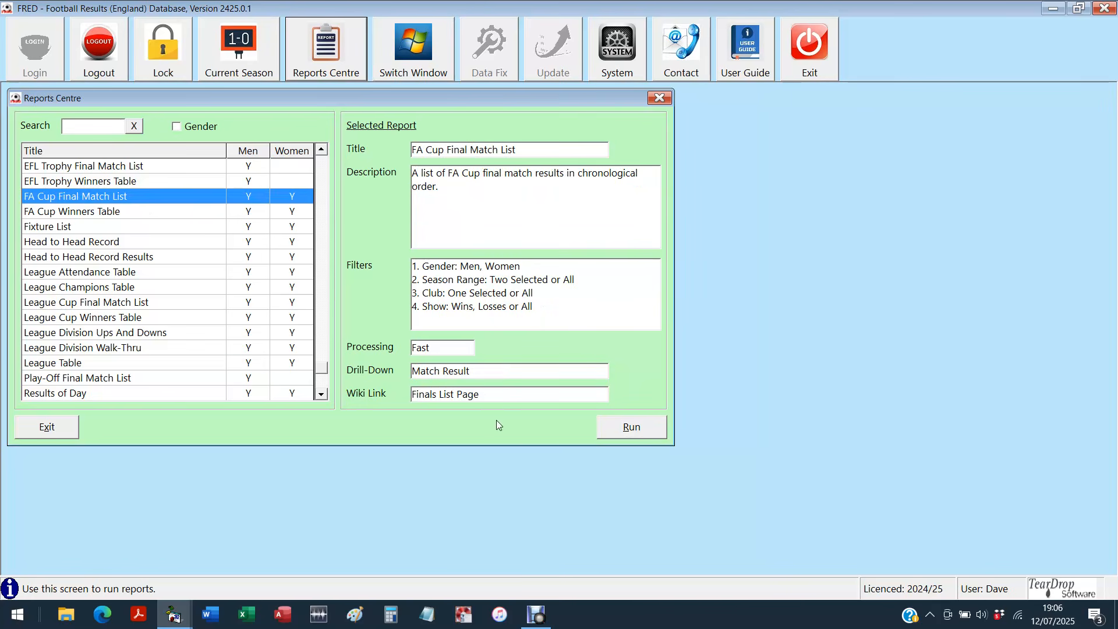
{"action": "left_click", "coordinate": [630, 428]}
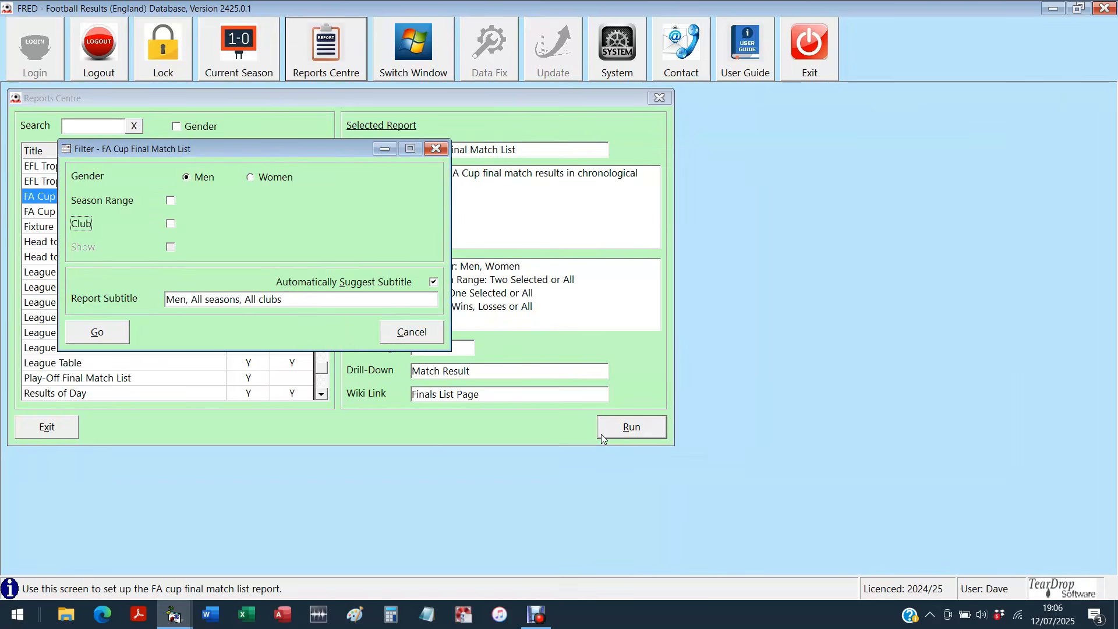
{"action": "left_click_drag", "start_coordinate": [267, 152], "coordinate": [303, 124]}
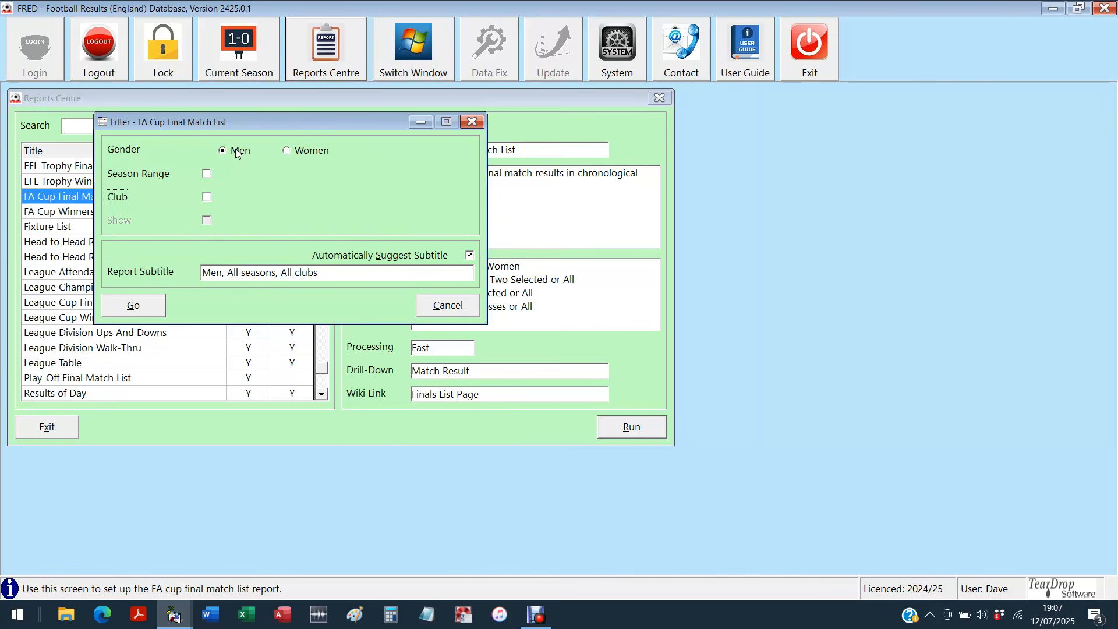
Step: Run the FA Cup Final Match List for men, all seasons and all clubs, view the 2024/25 final and close the report
{"action": "left_click", "coordinate": [122, 309]}
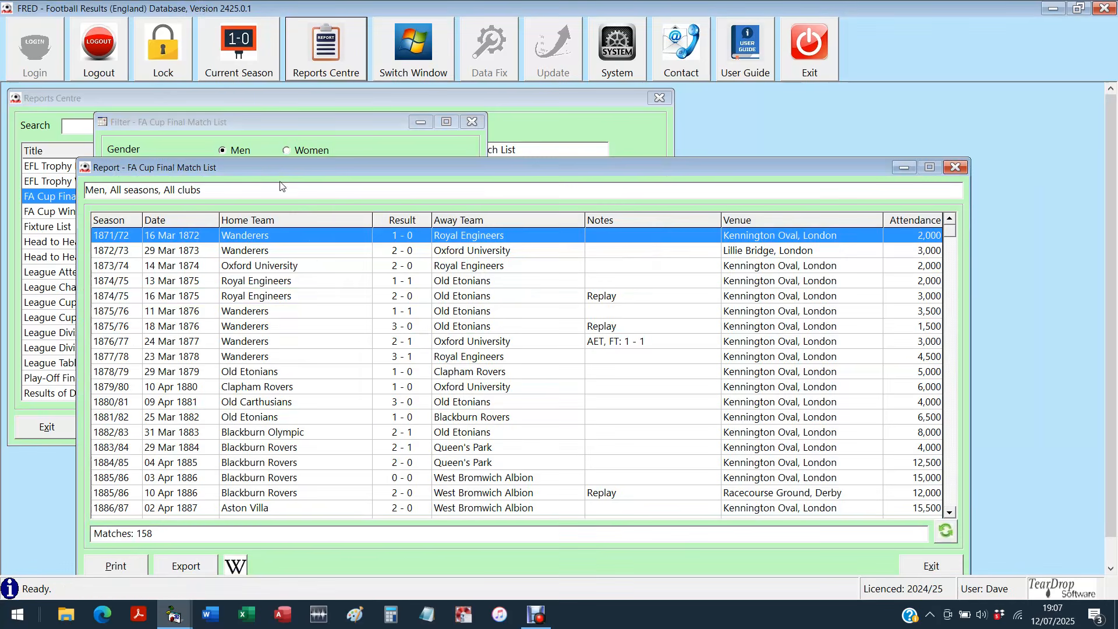
{"action": "left_click_drag", "start_coordinate": [267, 169], "coordinate": [198, 100]}
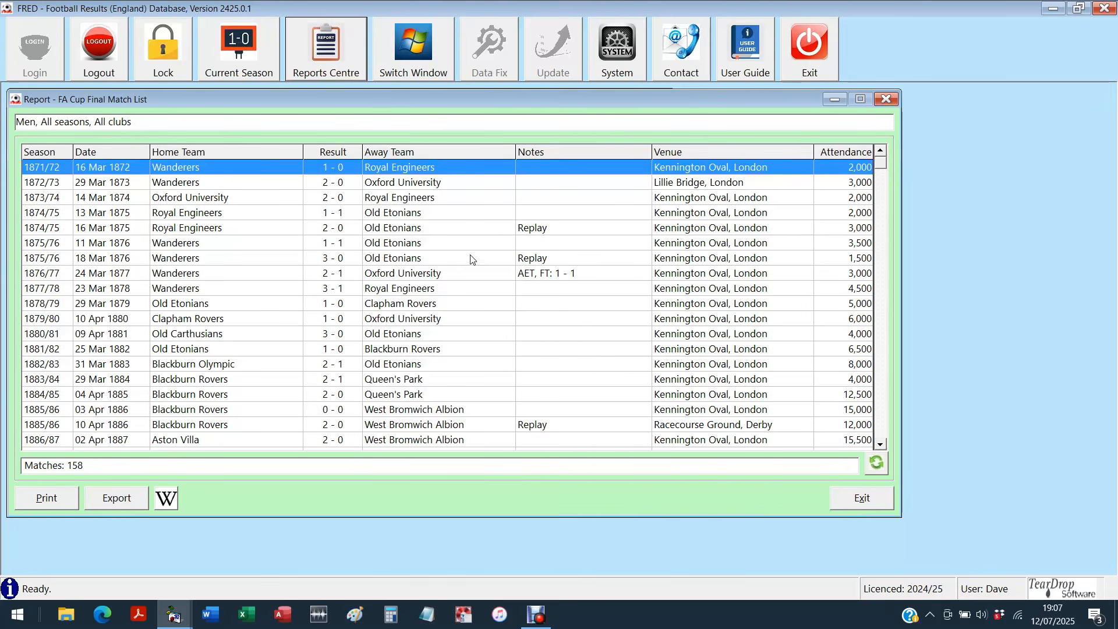
{"action": "left_click_drag", "start_coordinate": [880, 166], "coordinate": [880, 437]}
{"action": "left_click", "coordinate": [434, 440]}
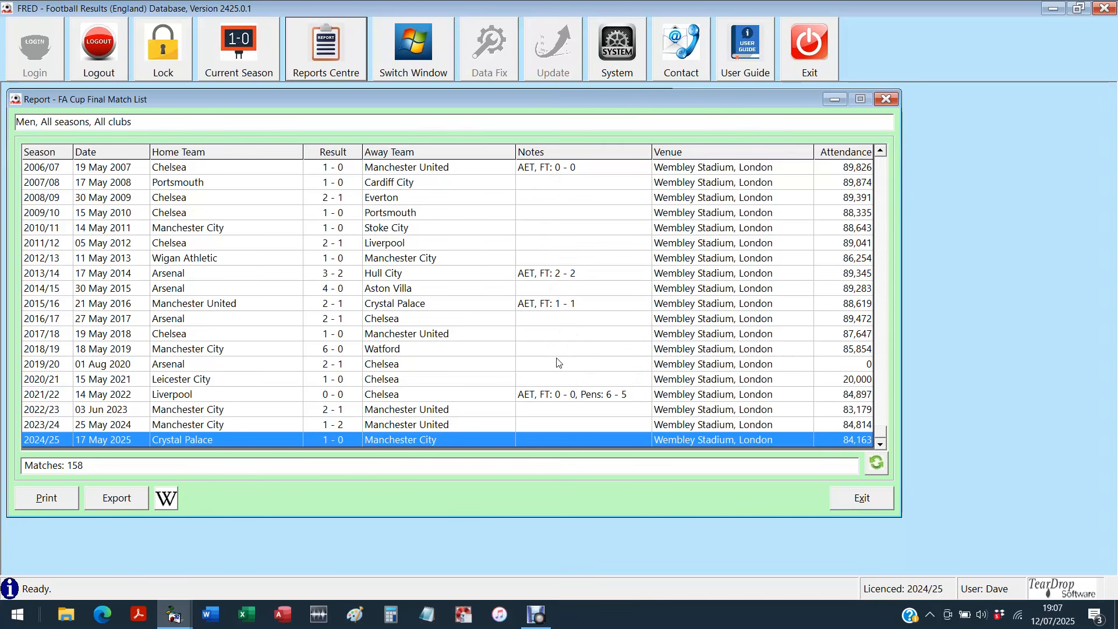
{"action": "left_click", "coordinate": [871, 497]}
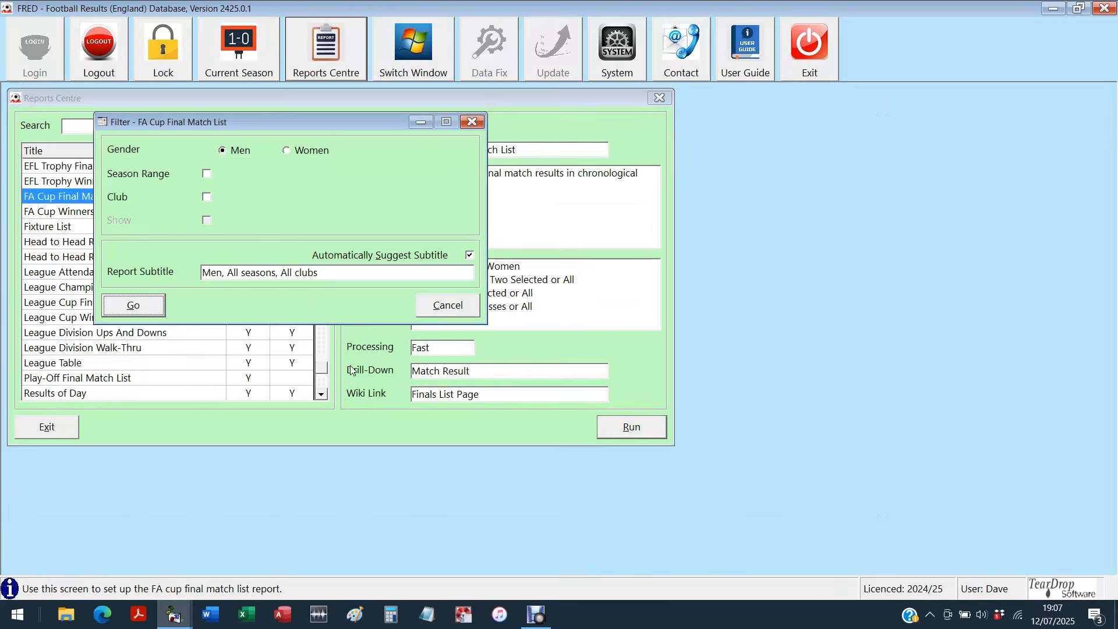
Step: Filter the FA Cup Final Match List by the club Crystal Palace and generate the report
{"action": "left_click", "coordinate": [123, 198]}
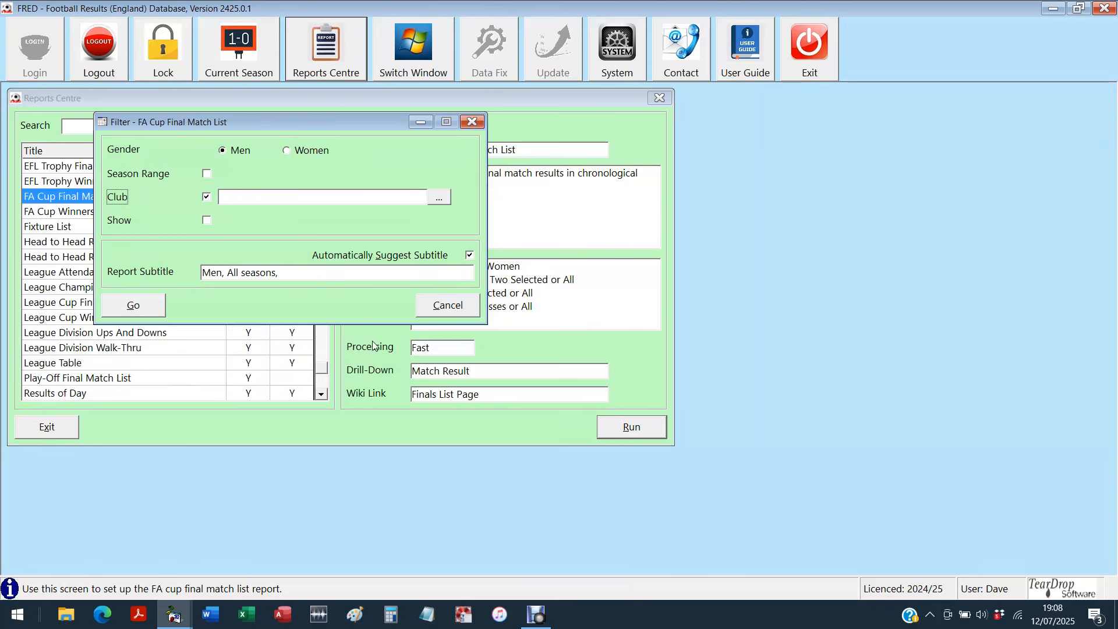
{"action": "left_click", "coordinate": [438, 198]}
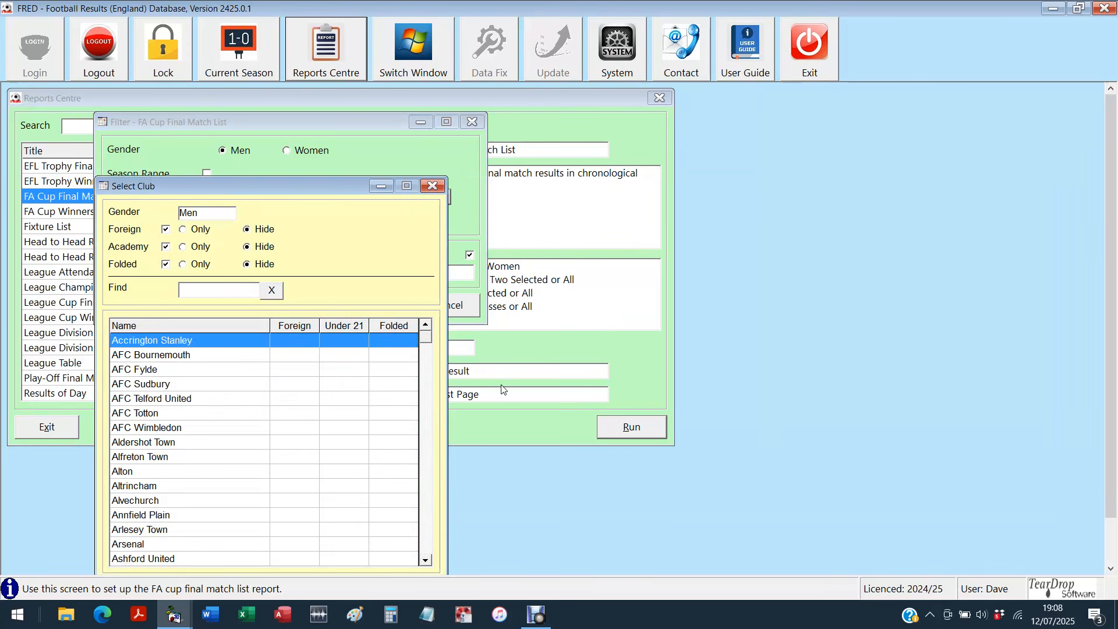
{"action": "type", "text": "cry"}
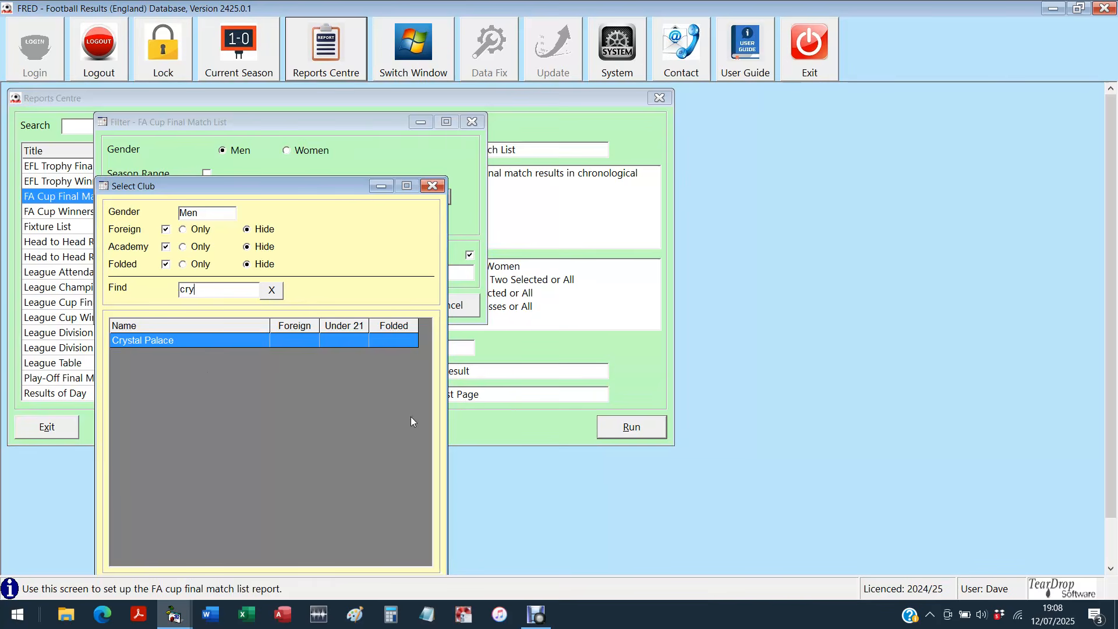
{"action": "double_click", "coordinate": [162, 344]}
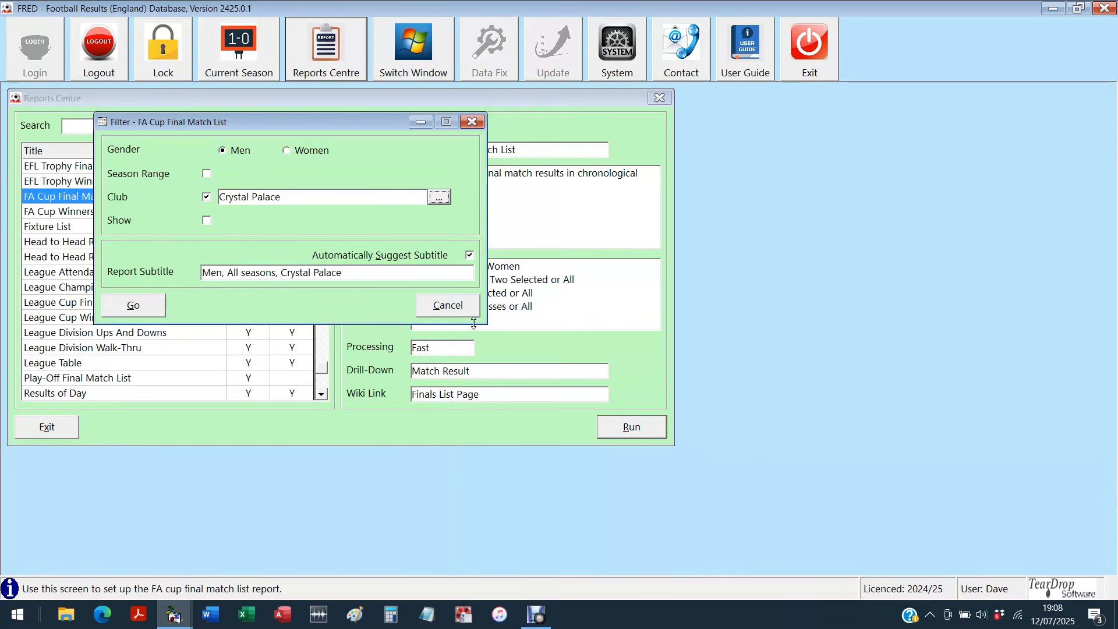
{"action": "left_click", "coordinate": [134, 306]}
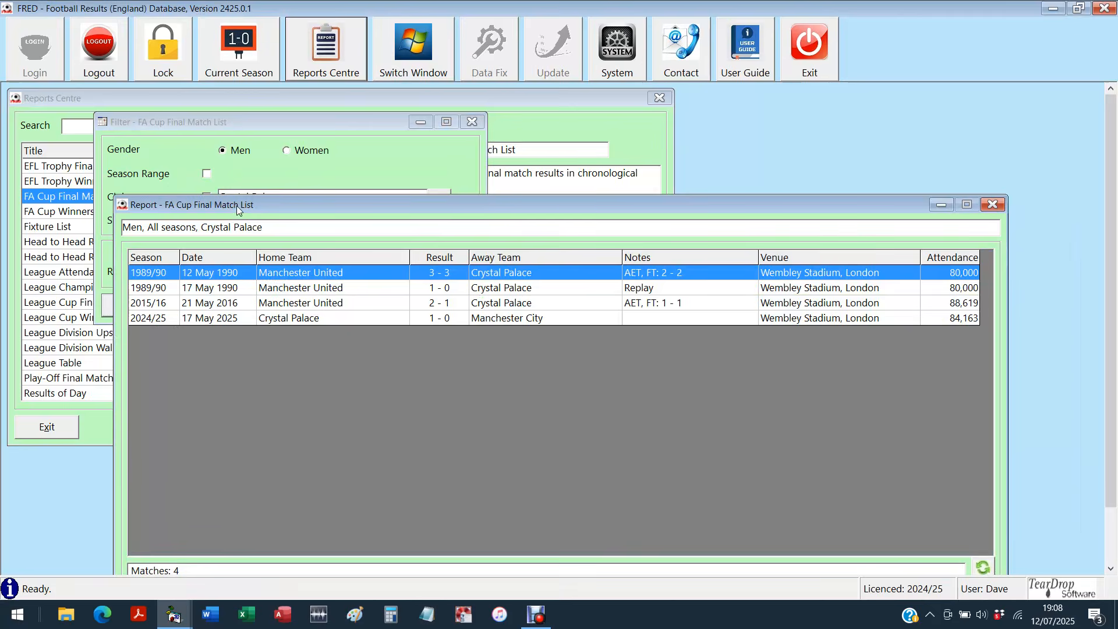
{"action": "left_click_drag", "start_coordinate": [237, 205], "coordinate": [139, 100]}
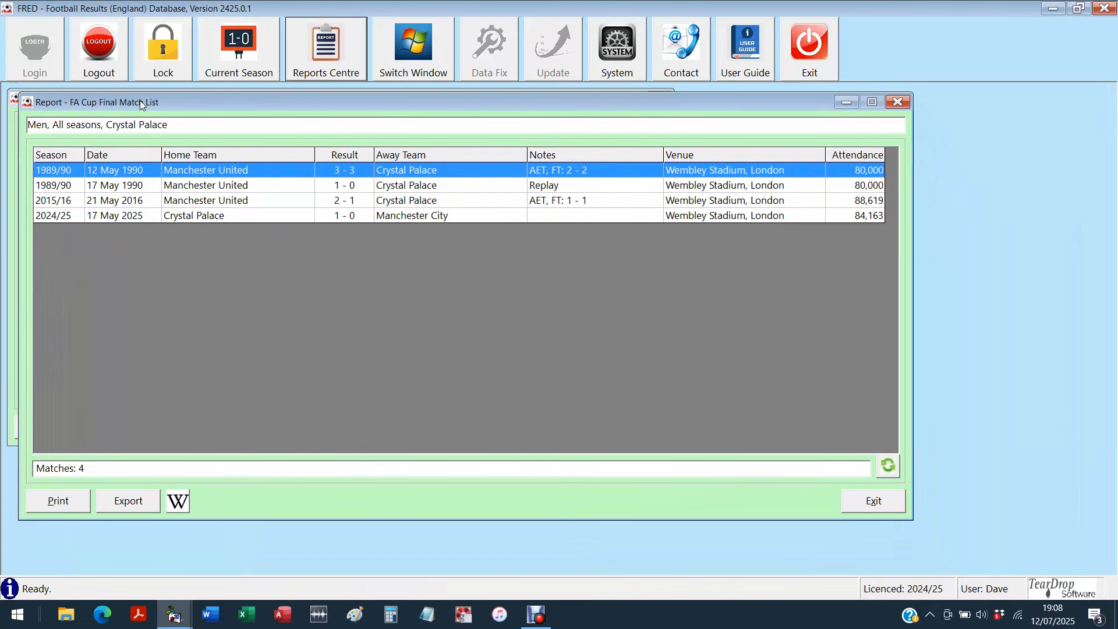
Step: Review Crystal Palace's 1989/90, 2015/16 and 2024/25 final results, and close the report and its filter
{"action": "left_click", "coordinate": [226, 215]}
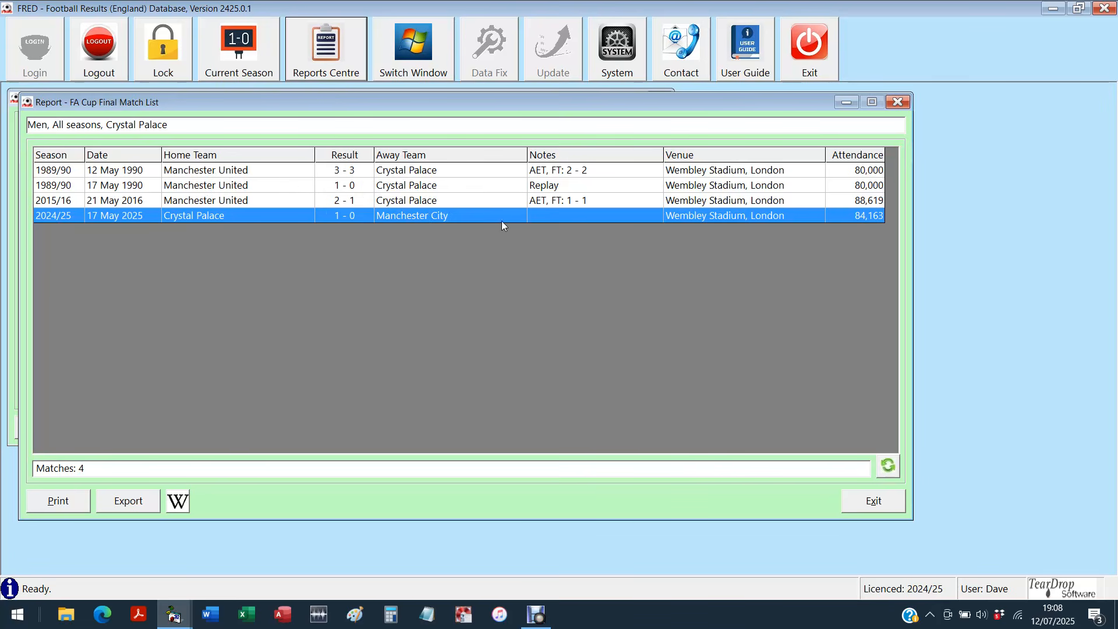
{"action": "left_click", "coordinate": [523, 187]}
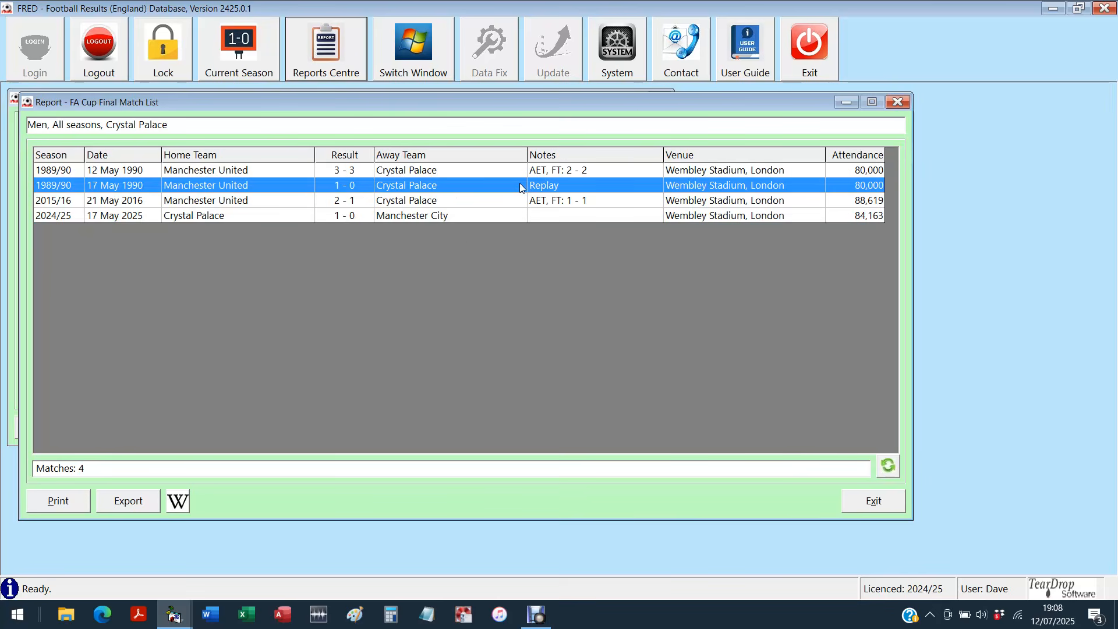
{"action": "left_click", "coordinate": [359, 176]}
{"action": "left_click", "coordinate": [382, 192]}
{"action": "left_click", "coordinate": [319, 202]}
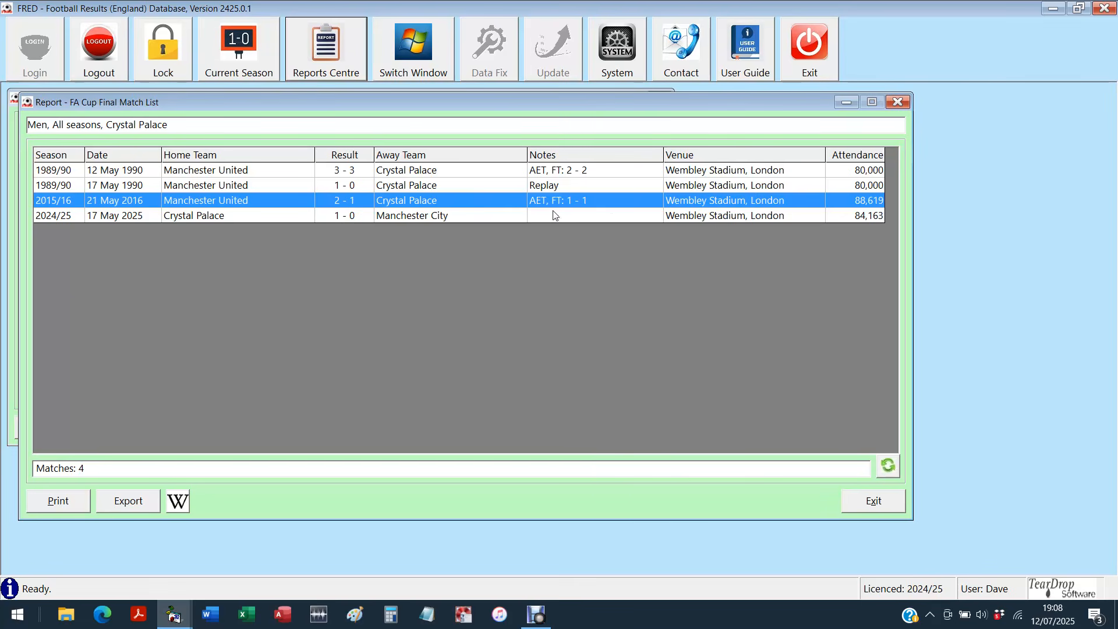
{"action": "left_click", "coordinate": [875, 504]}
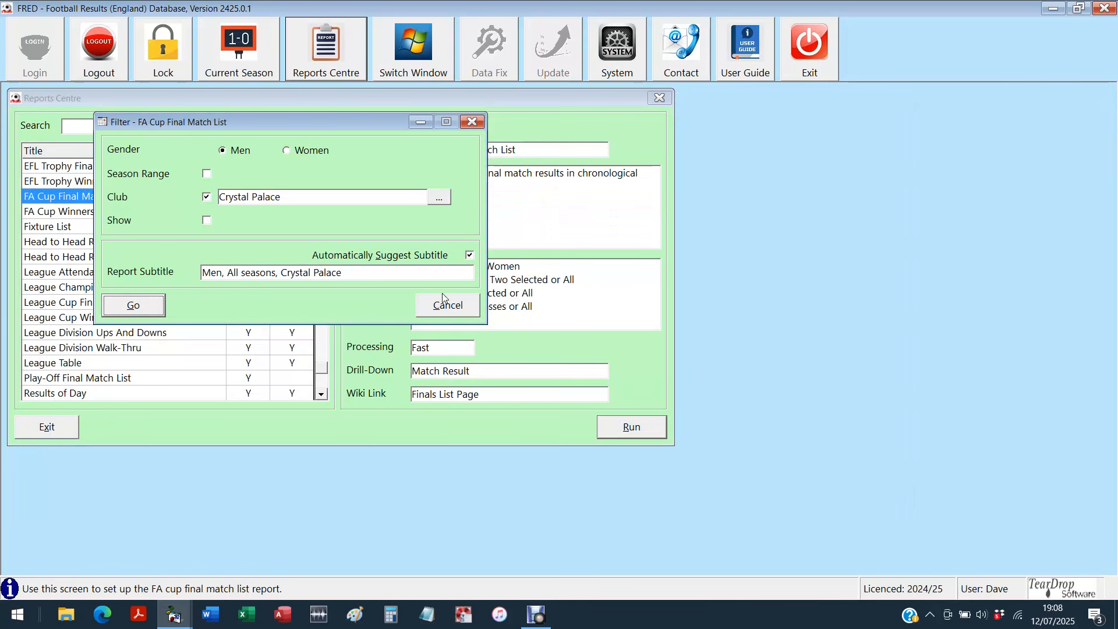
{"action": "left_click", "coordinate": [452, 309]}
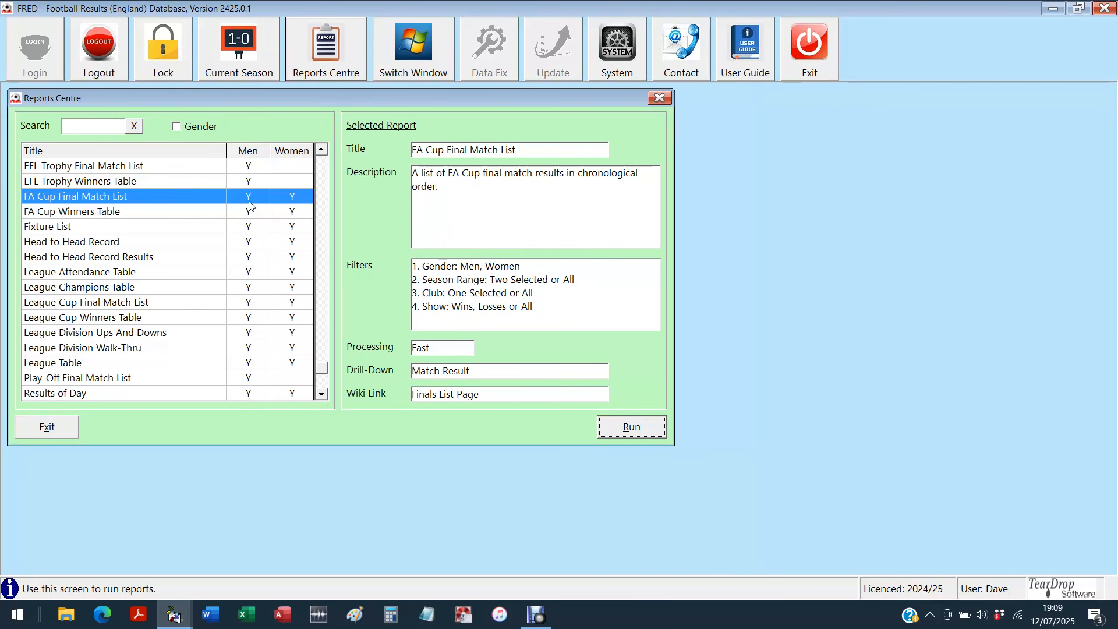
Step: Generate the FA Cup Winners Table for men across all seasons
{"action": "left_click", "coordinate": [91, 215]}
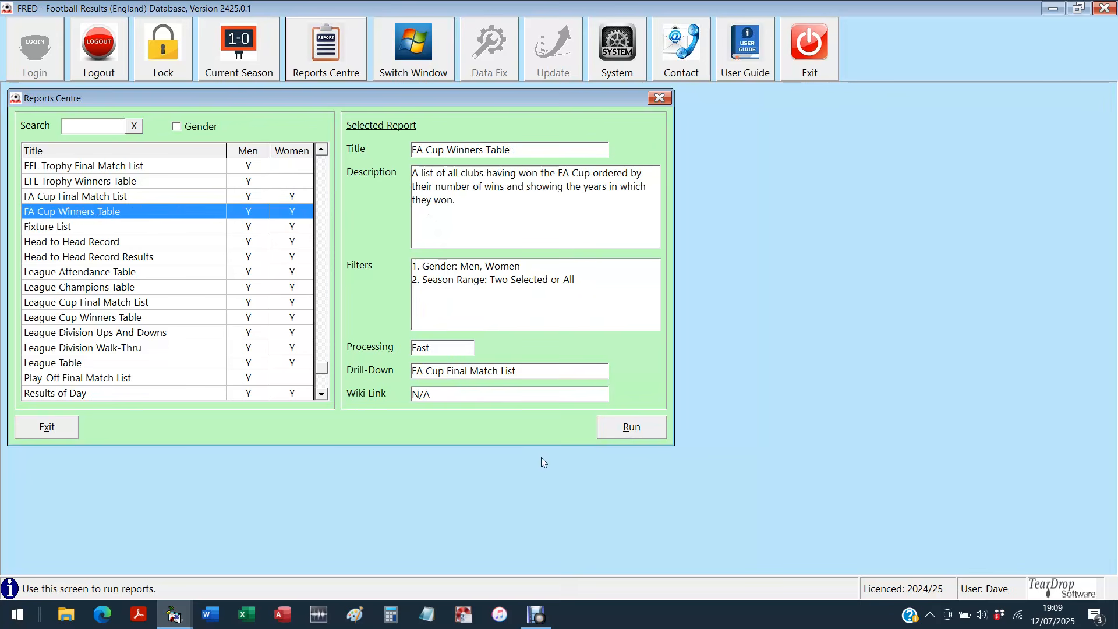
{"action": "left_click", "coordinate": [628, 434]}
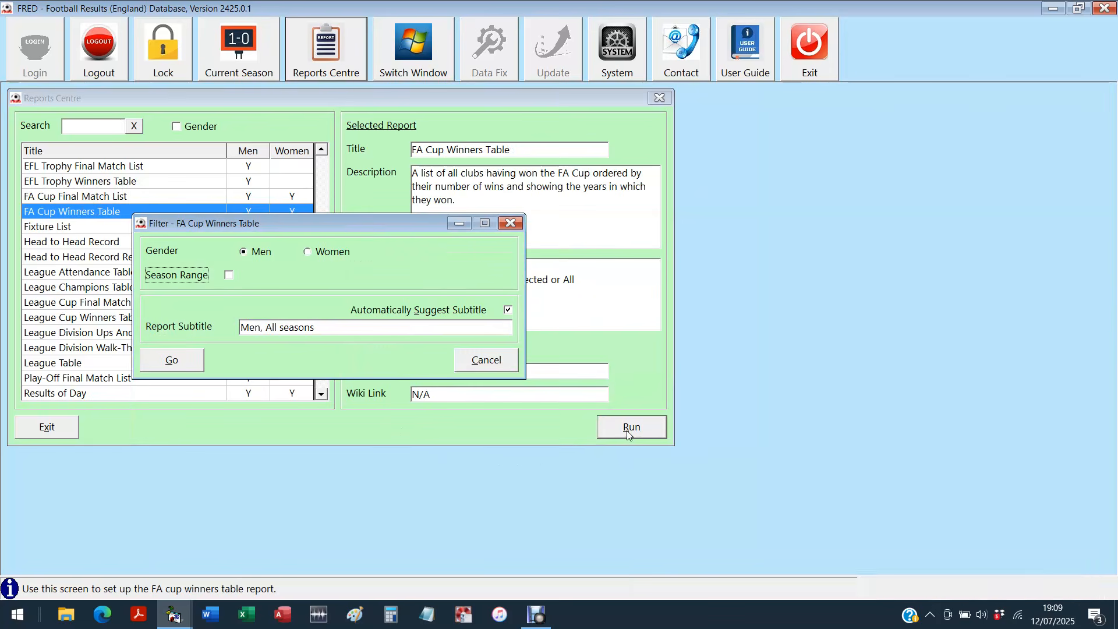
{"action": "left_click_drag", "start_coordinate": [380, 228], "coordinate": [339, 136]}
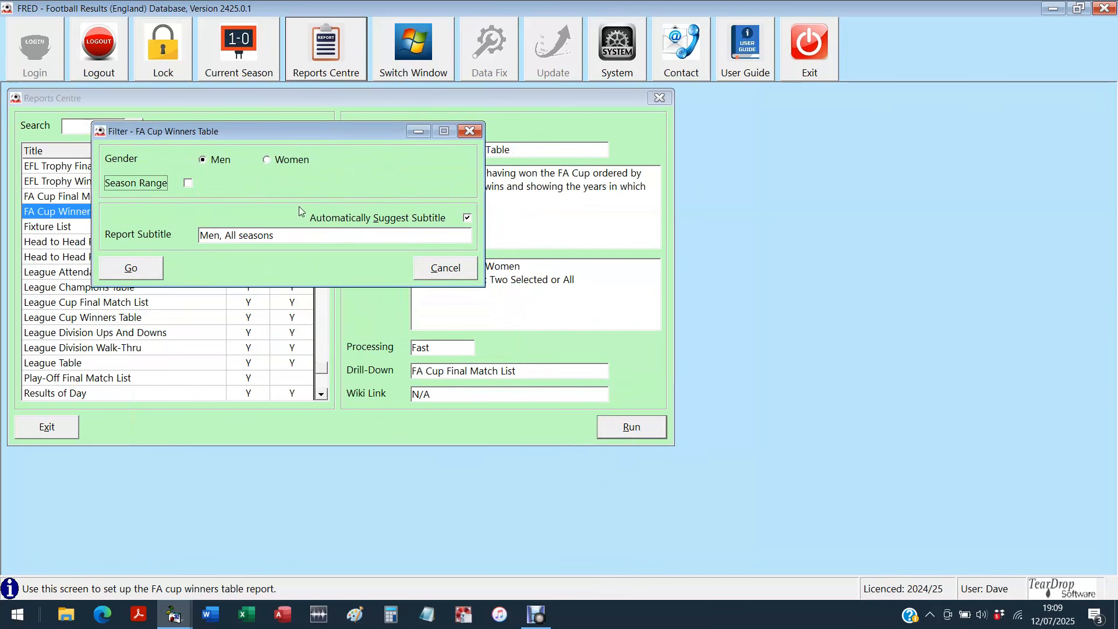
{"action": "left_click", "coordinate": [149, 271]}
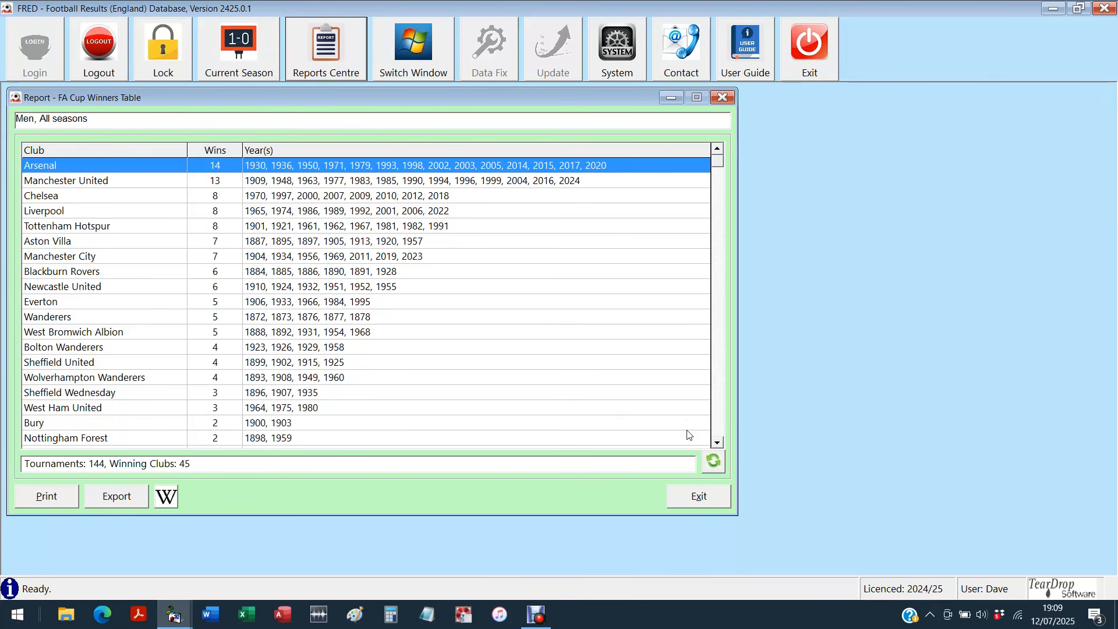
Step: Look through the winners table to its last club, highlighting Crystal Palace, and return to the first clubs
{"action": "left_click", "coordinate": [722, 427]}
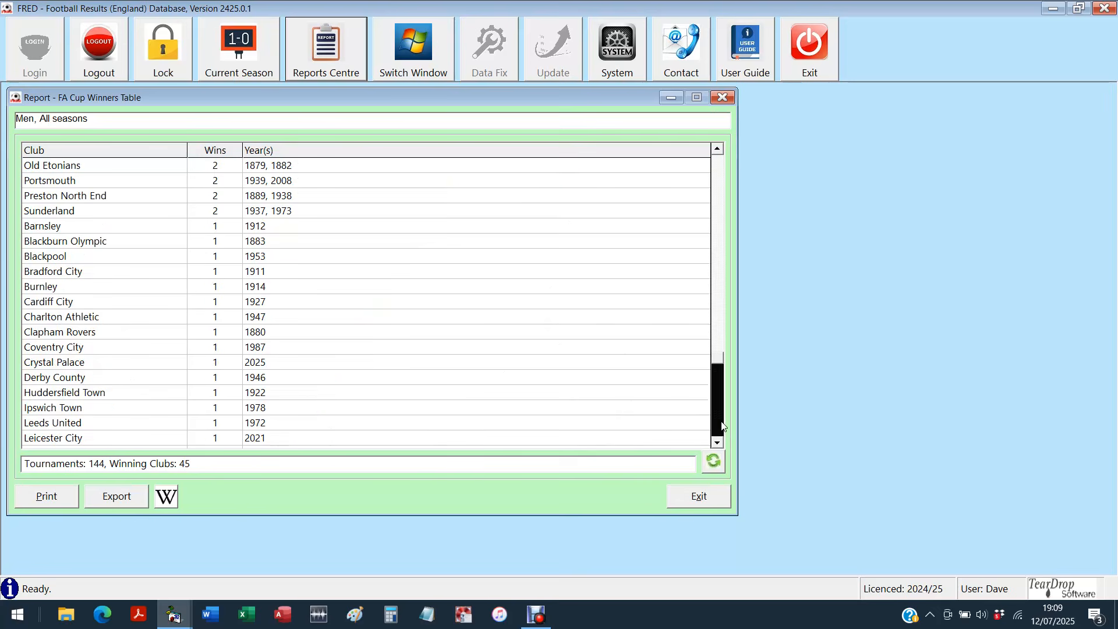
{"action": "left_click", "coordinate": [157, 366]}
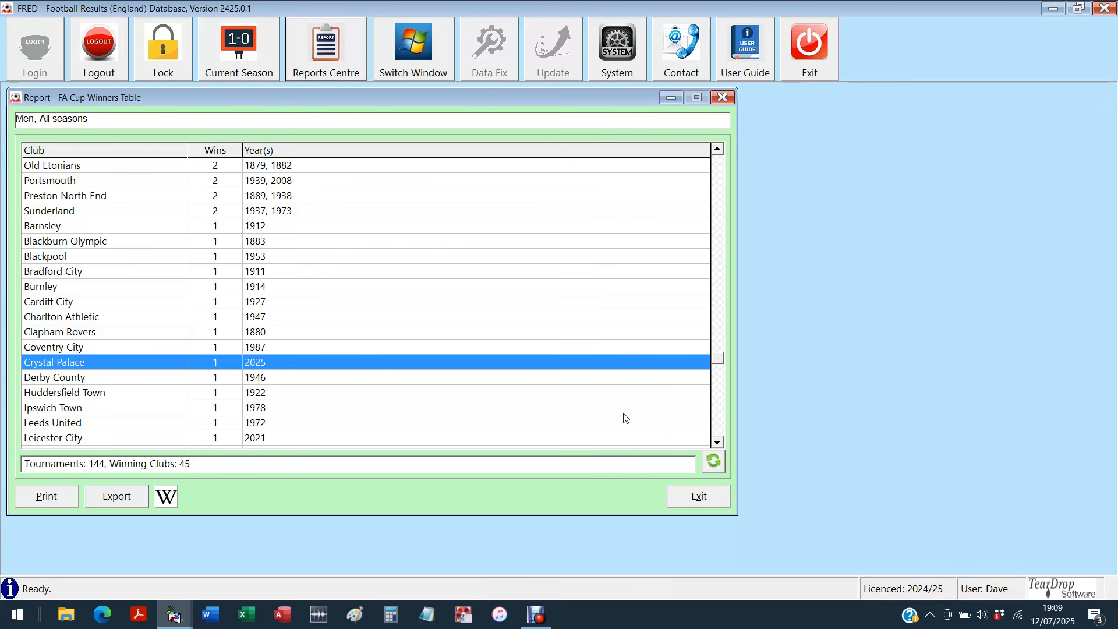
{"action": "left_click", "coordinate": [718, 431]}
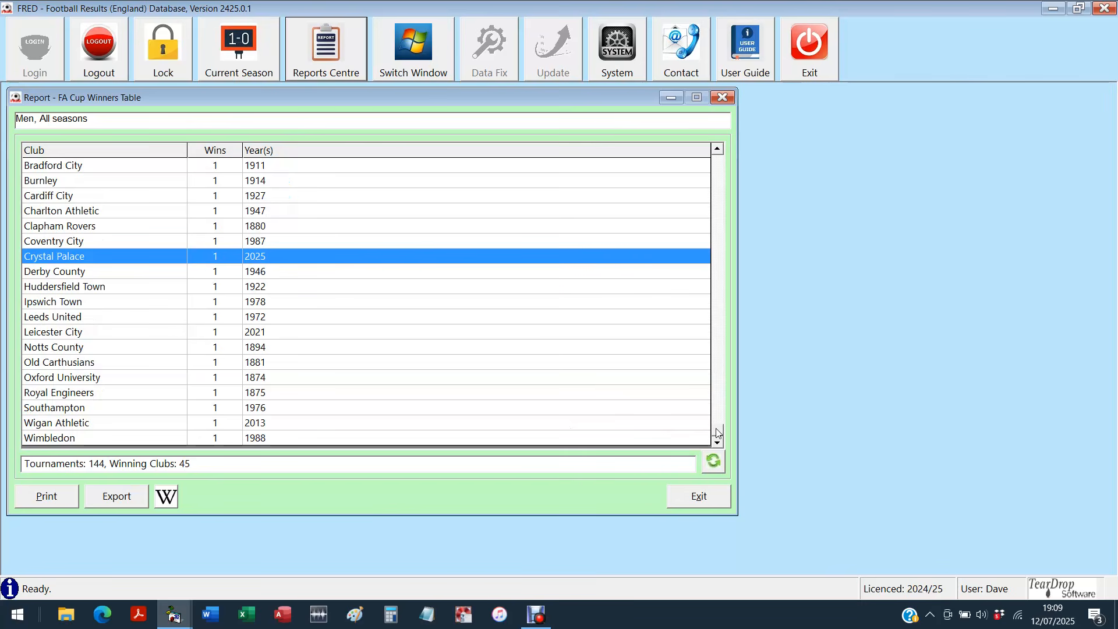
{"action": "left_click_drag", "start_coordinate": [720, 438], "coordinate": [739, 156]}
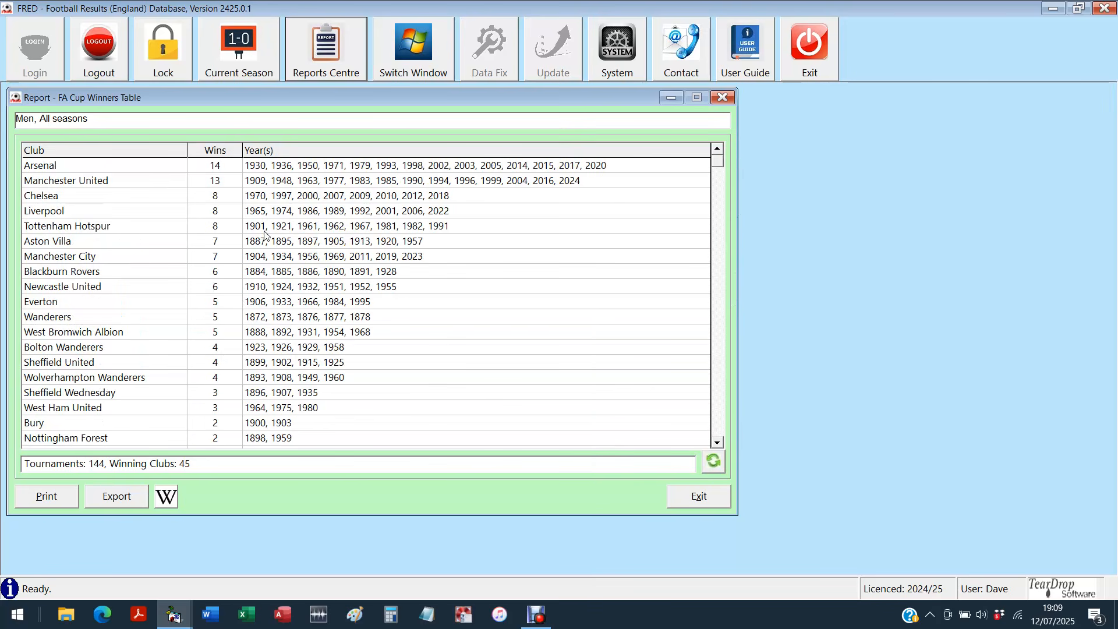
Step: Drill down to Liverpool's winning FA Cup finals and compare them with the years in the winners table
{"action": "double_click", "coordinate": [261, 213]}
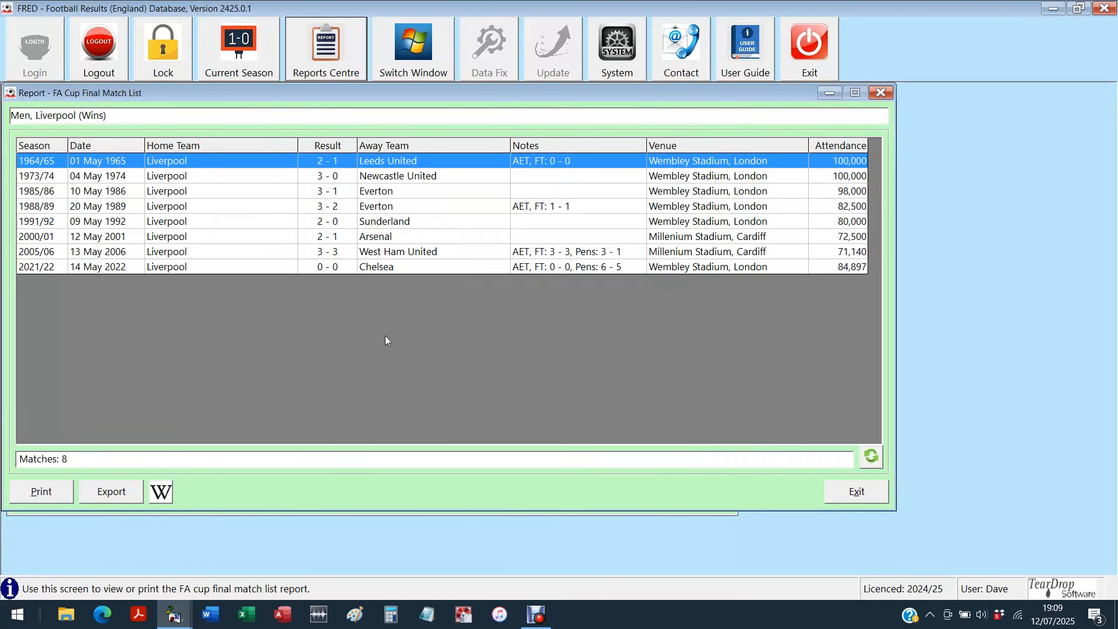
{"action": "left_click_drag", "start_coordinate": [261, 90], "coordinate": [275, 106]}
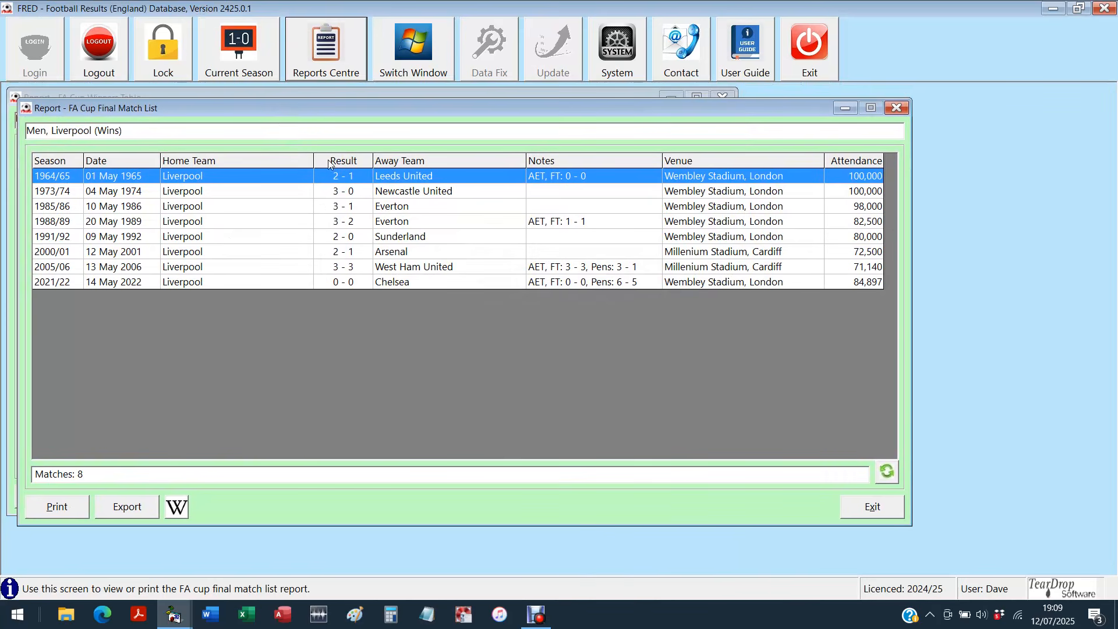
{"action": "left_click_drag", "start_coordinate": [257, 111], "coordinate": [275, 263]}
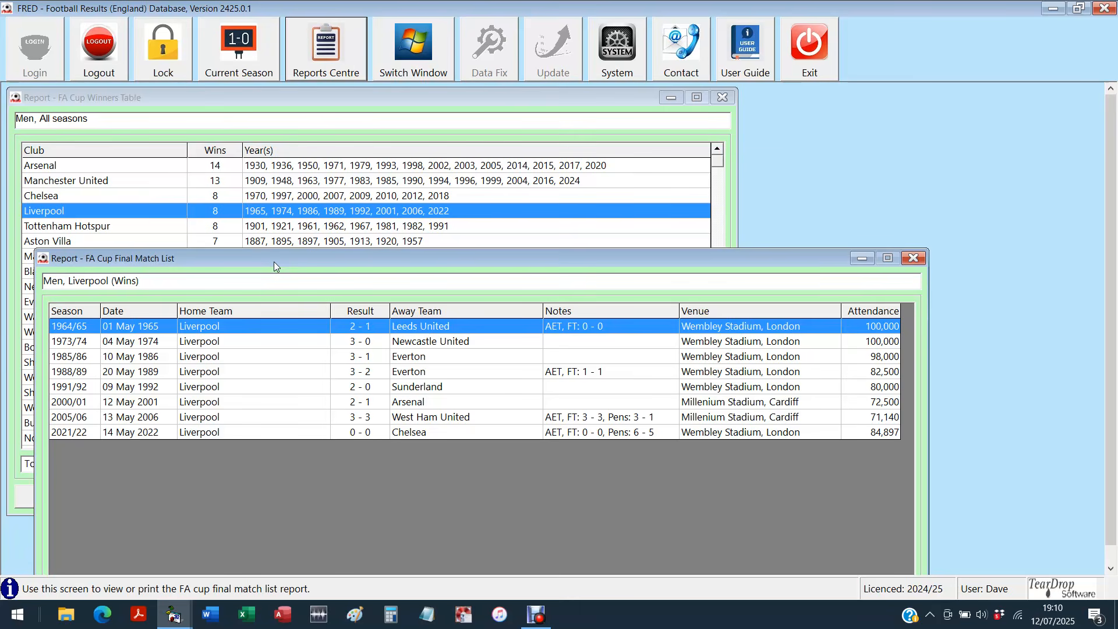
{"action": "left_click_drag", "start_coordinate": [274, 267], "coordinate": [247, 113]}
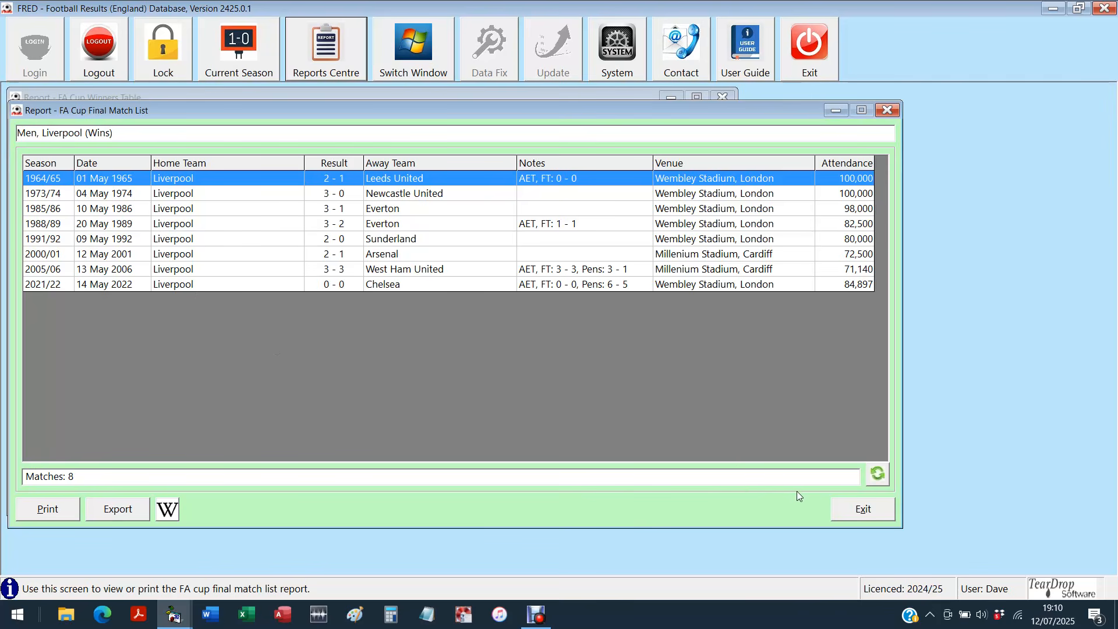
Step: Close Liverpool's finals list, the FA Cup Winners Table and its filter to return to the Reports Centre
{"action": "left_click", "coordinate": [851, 510]}
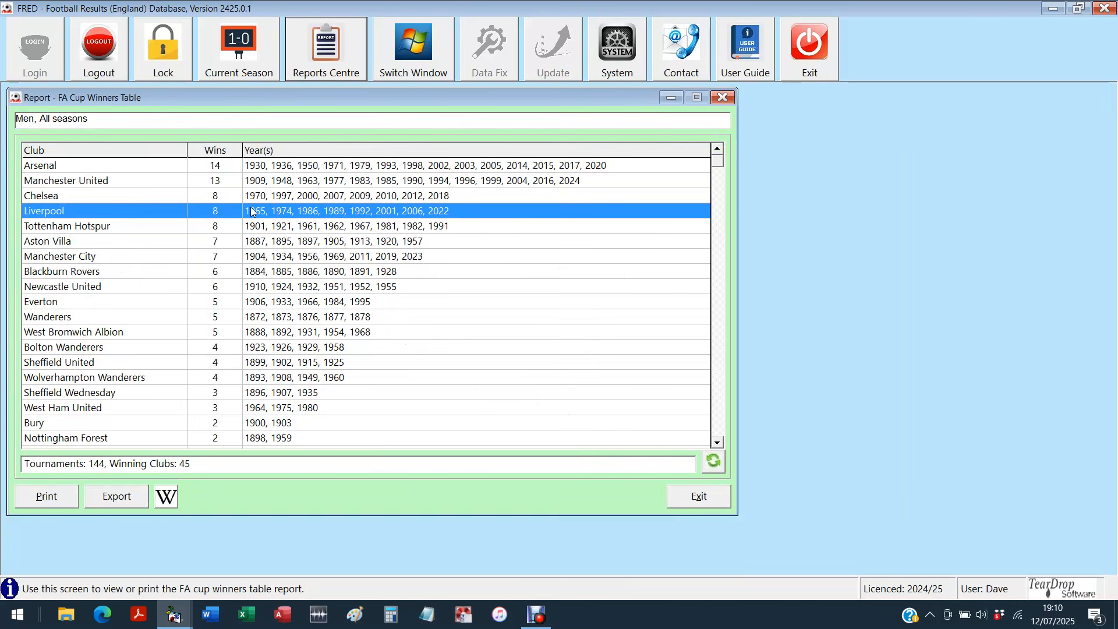
{"action": "left_click", "coordinate": [700, 498]}
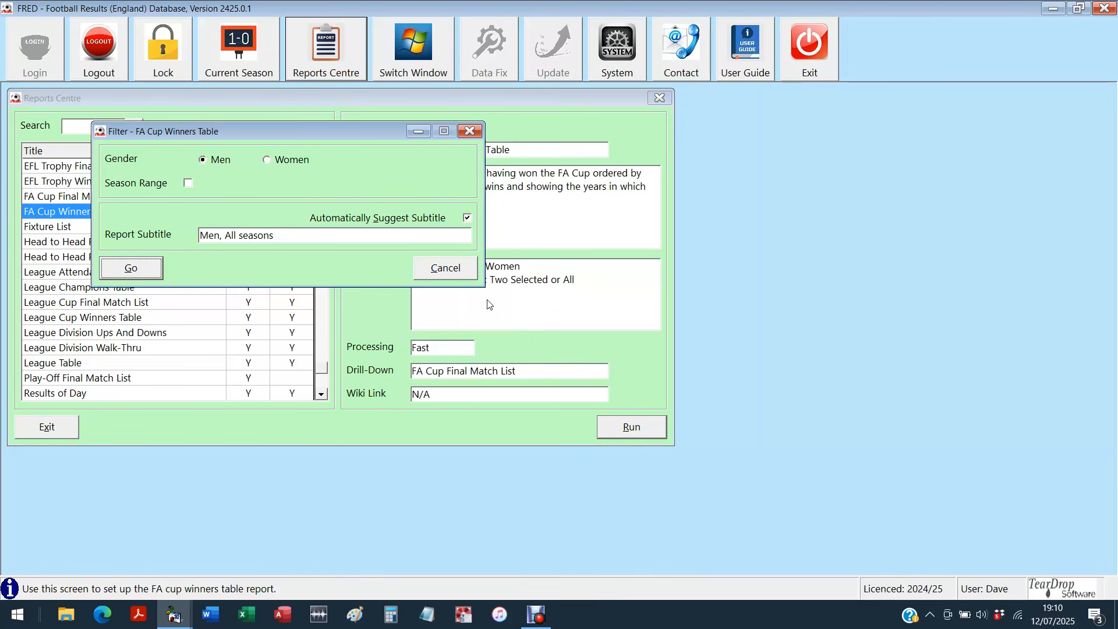
{"action": "left_click", "coordinate": [445, 269]}
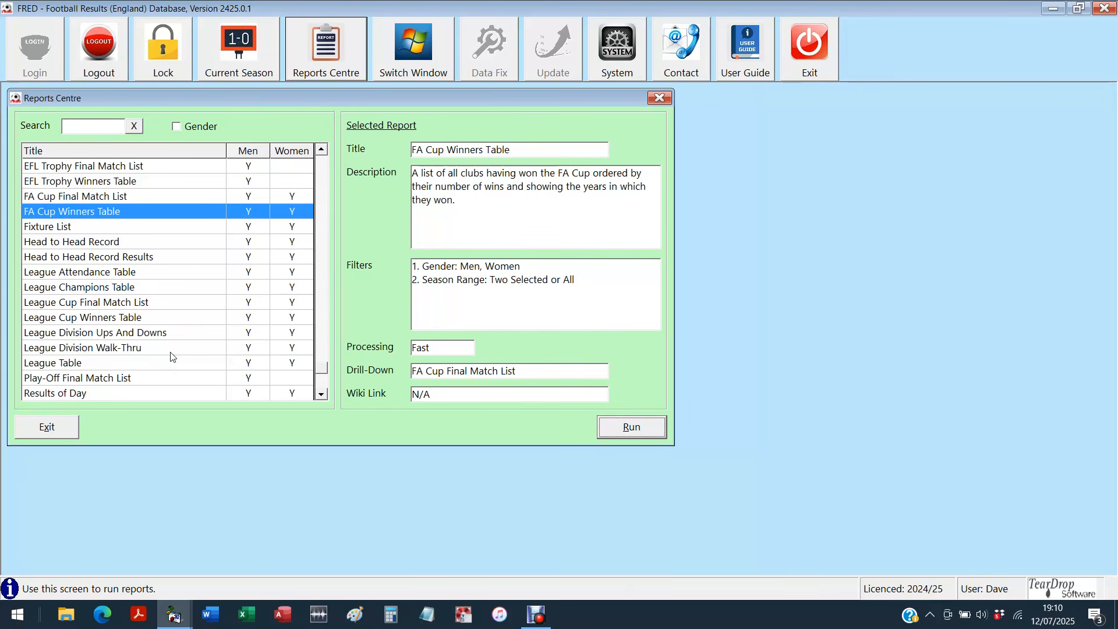
Step: Run the 2024/25 Fixture List for all competitions over the full season, and close the report and its filter
{"action": "left_click", "coordinate": [117, 227]}
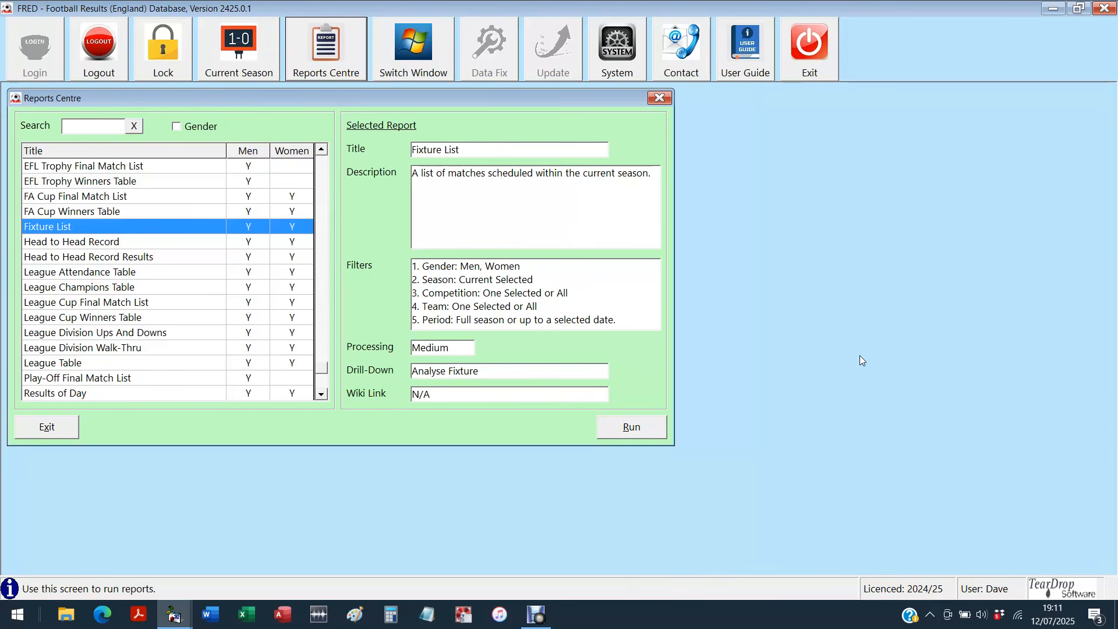
{"action": "double_click", "coordinate": [131, 226]}
{"action": "left_click_drag", "start_coordinate": [169, 113], "coordinate": [232, 125]}
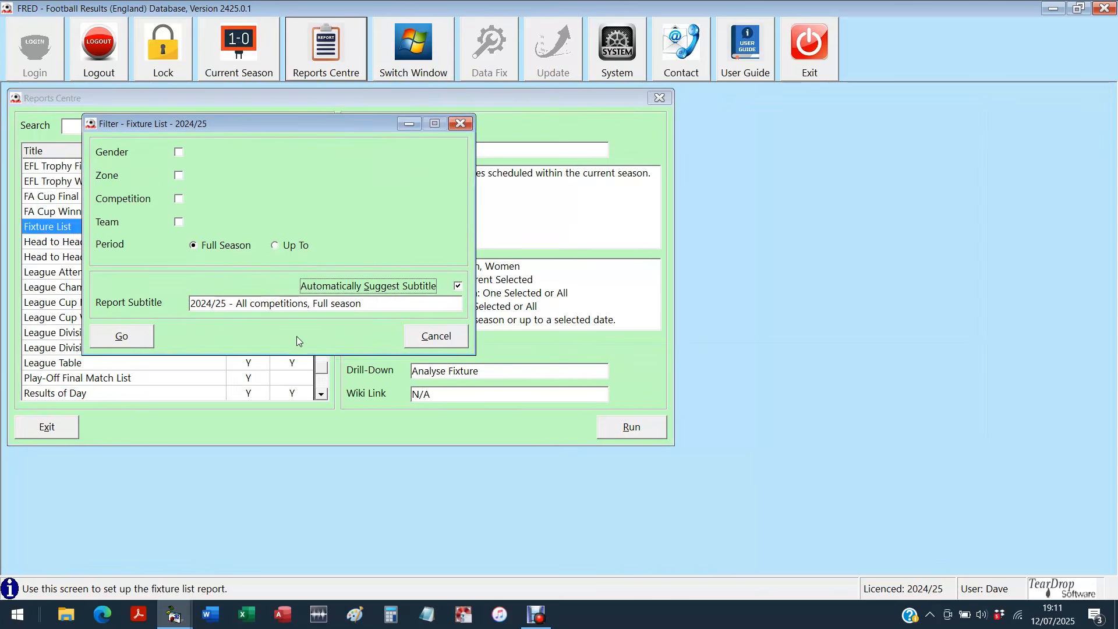
{"action": "left_click", "coordinate": [140, 340]}
{"action": "left_click_drag", "start_coordinate": [190, 133], "coordinate": [178, 104]}
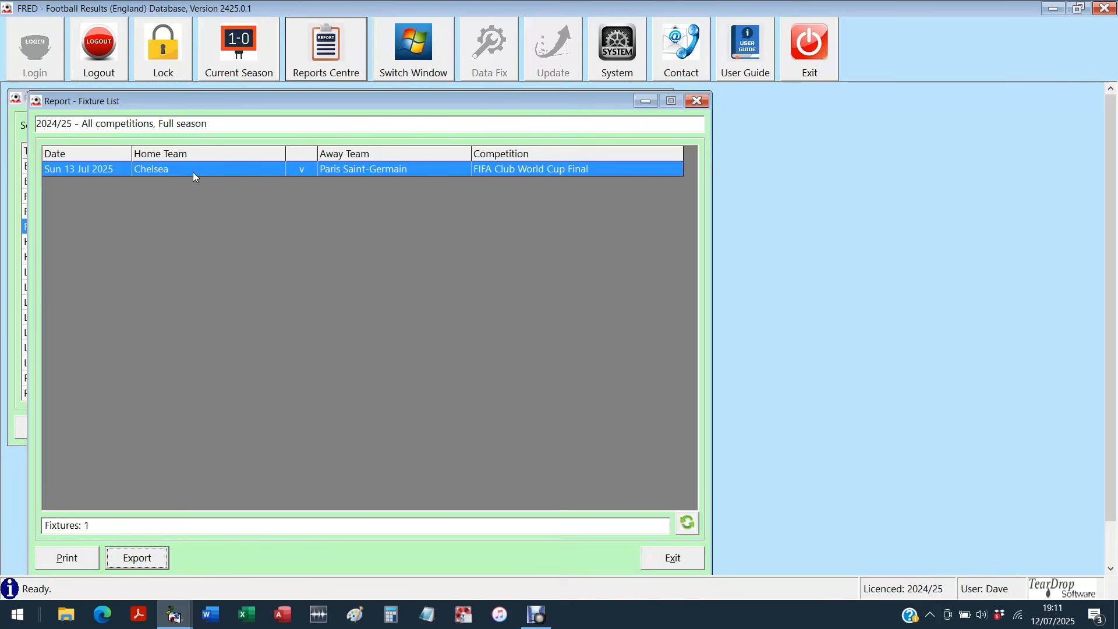
{"action": "left_click", "coordinate": [686, 565]}
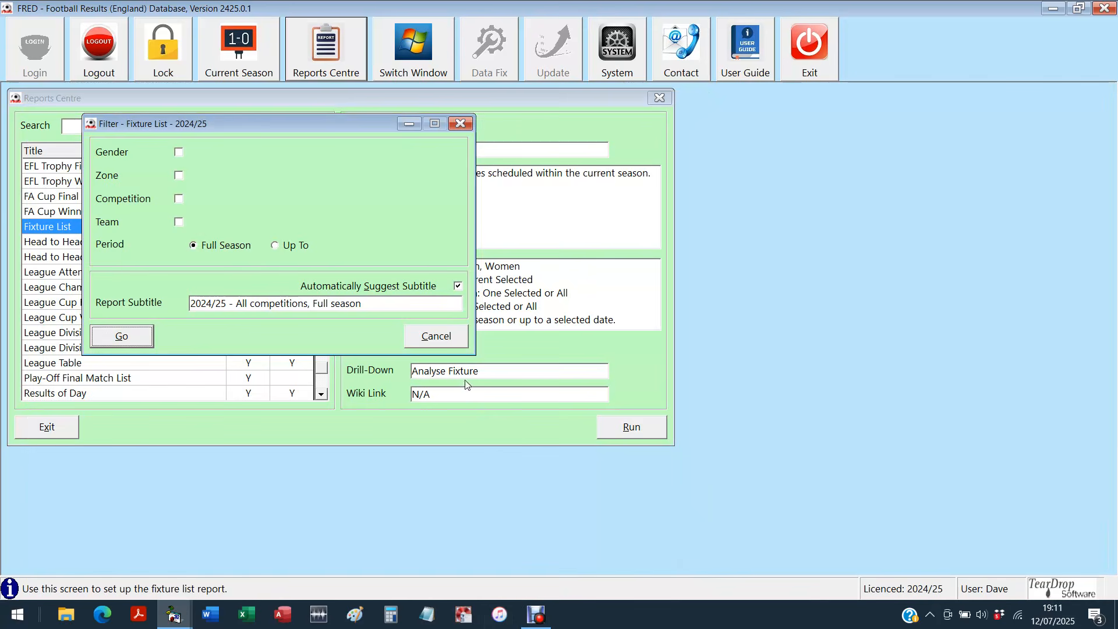
{"action": "left_click", "coordinate": [434, 336]}
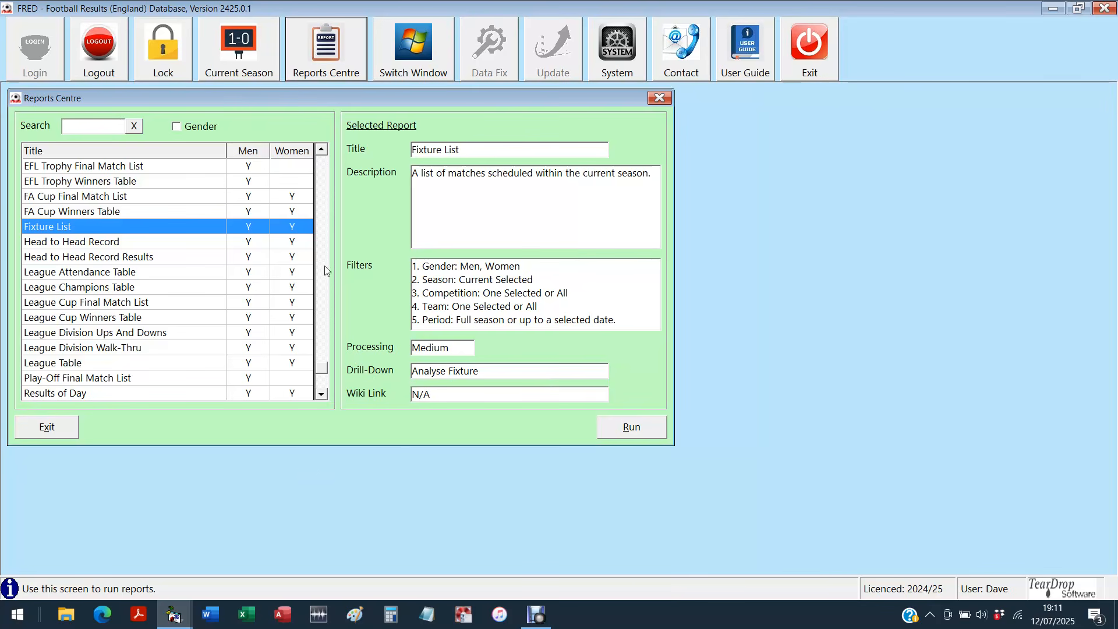
Step: Open the filter for the Competition Results of Season report and move it clear of the report's description
{"action": "left_click", "coordinate": [324, 186]}
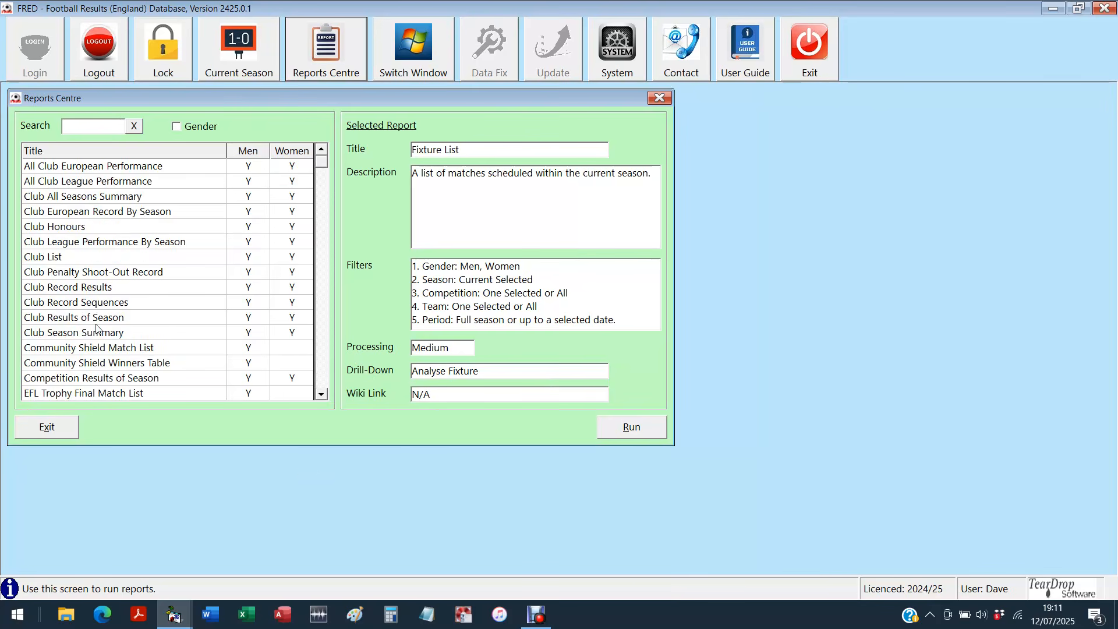
{"action": "left_click", "coordinate": [76, 379]}
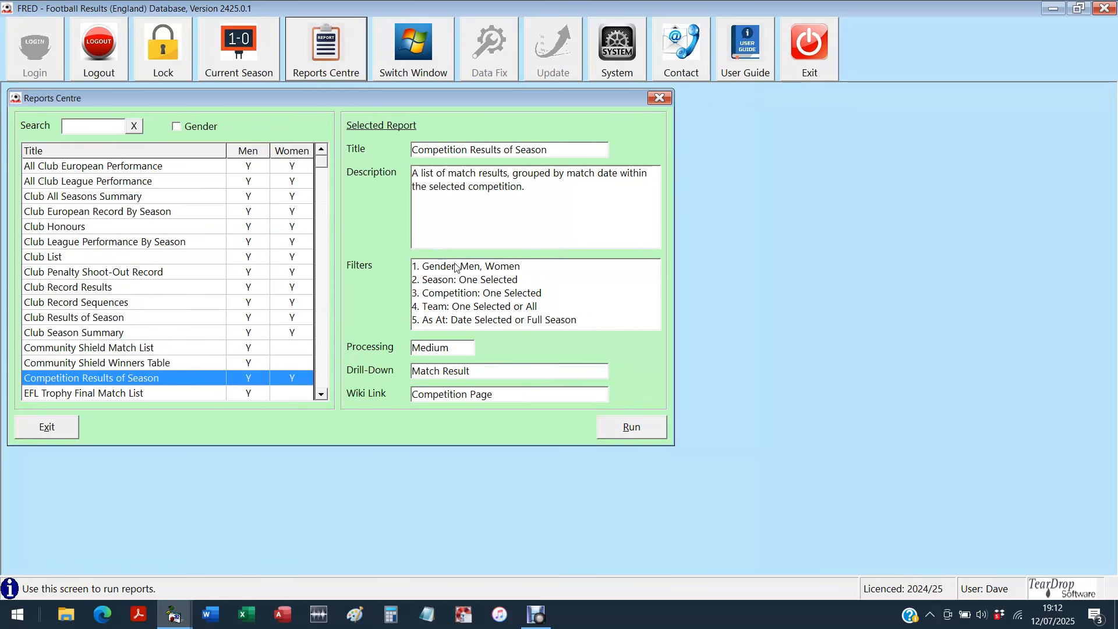
{"action": "double_click", "coordinate": [163, 376]}
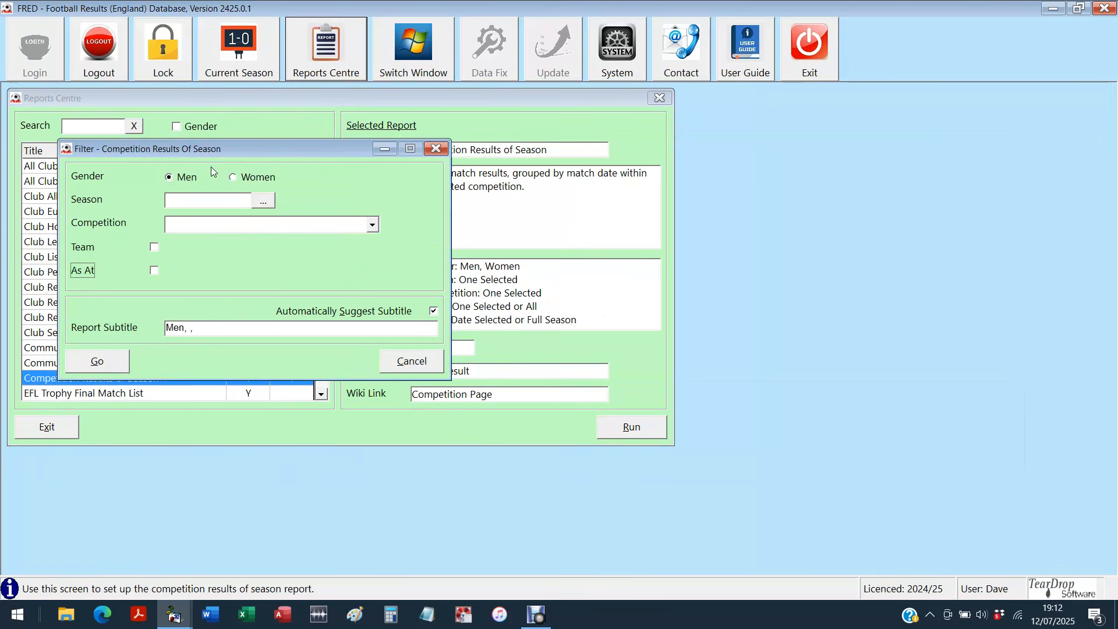
{"action": "left_click_drag", "start_coordinate": [211, 154], "coordinate": [370, 333]}
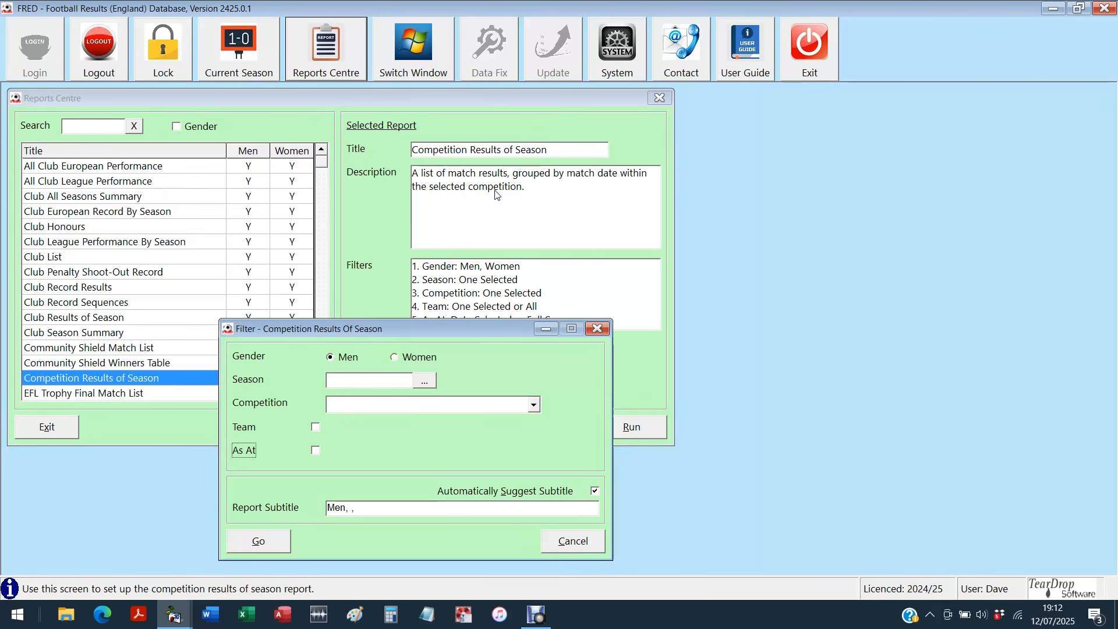
{"action": "left_click_drag", "start_coordinate": [467, 329], "coordinate": [431, 159]}
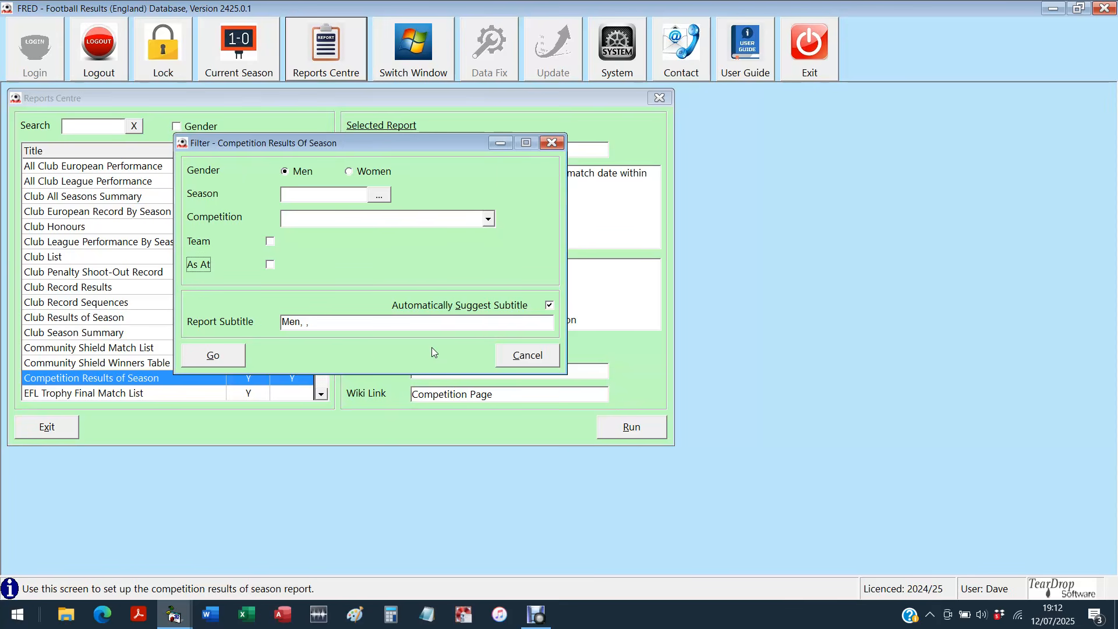
Step: Run the Competition Results of Season report for the men's 1969/70 FA Cup
{"action": "left_click", "coordinate": [386, 196]}
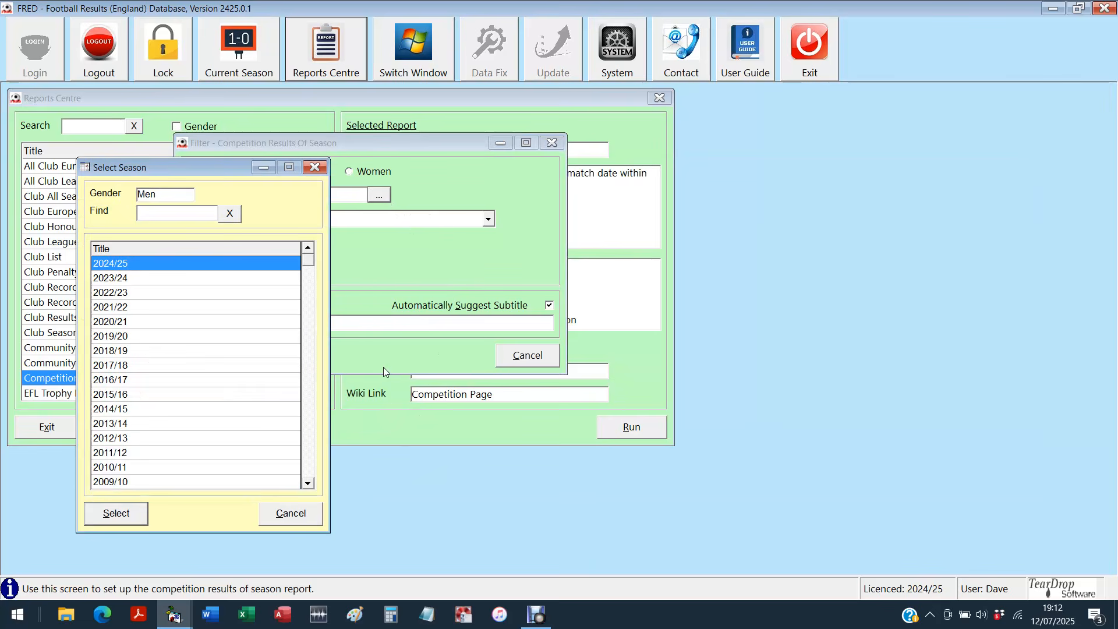
{"action": "type", "text": "69"}
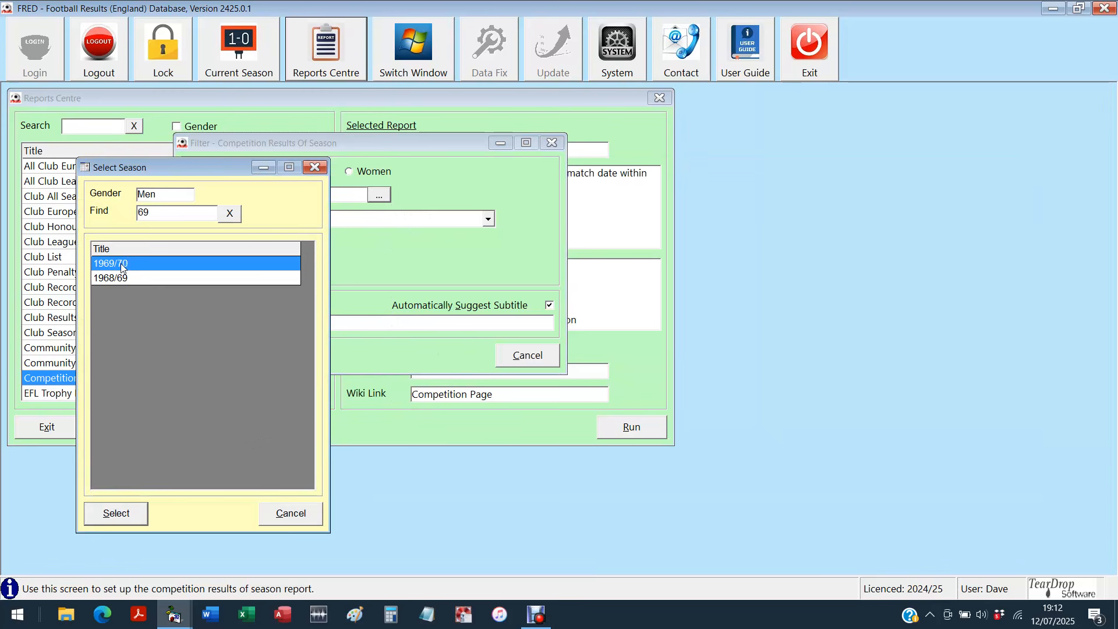
{"action": "double_click", "coordinate": [120, 263]}
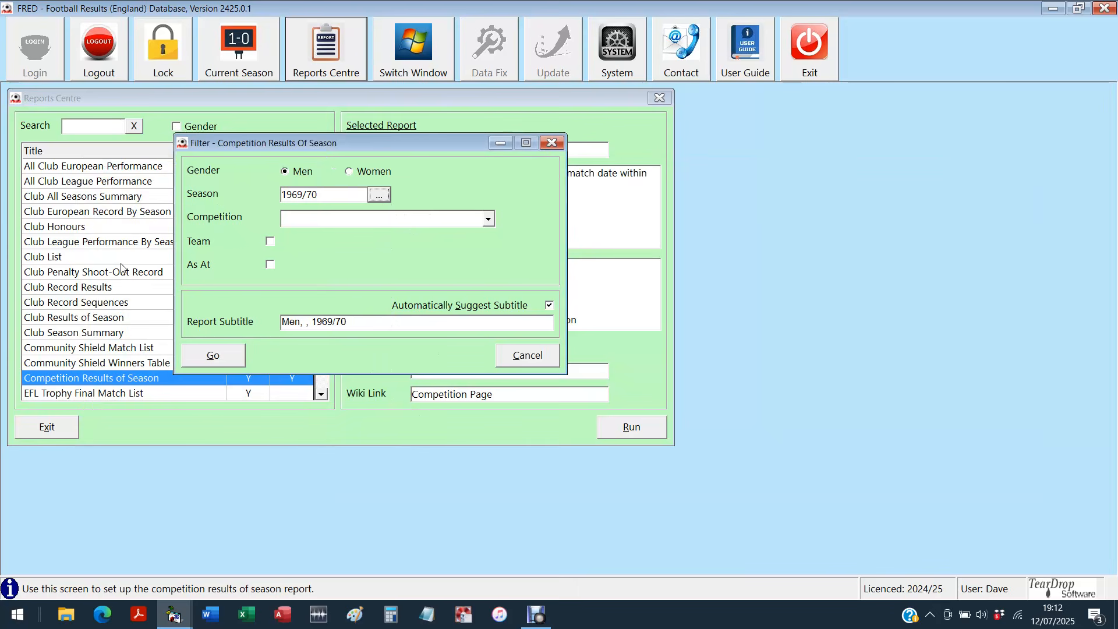
{"action": "left_click", "coordinate": [488, 221]}
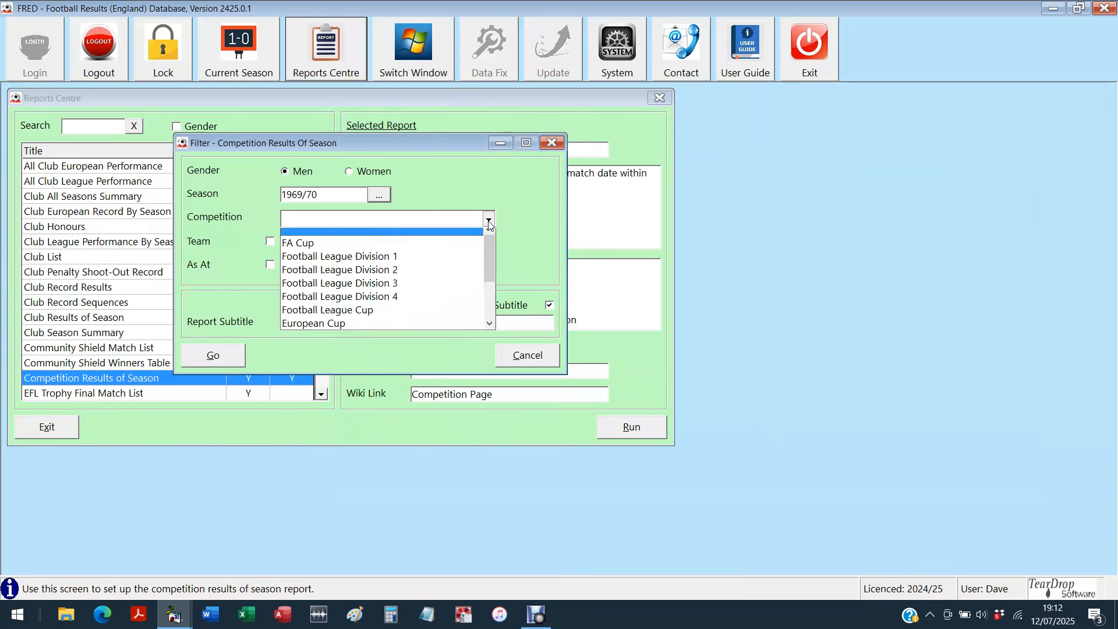
{"action": "left_click", "coordinate": [309, 248]}
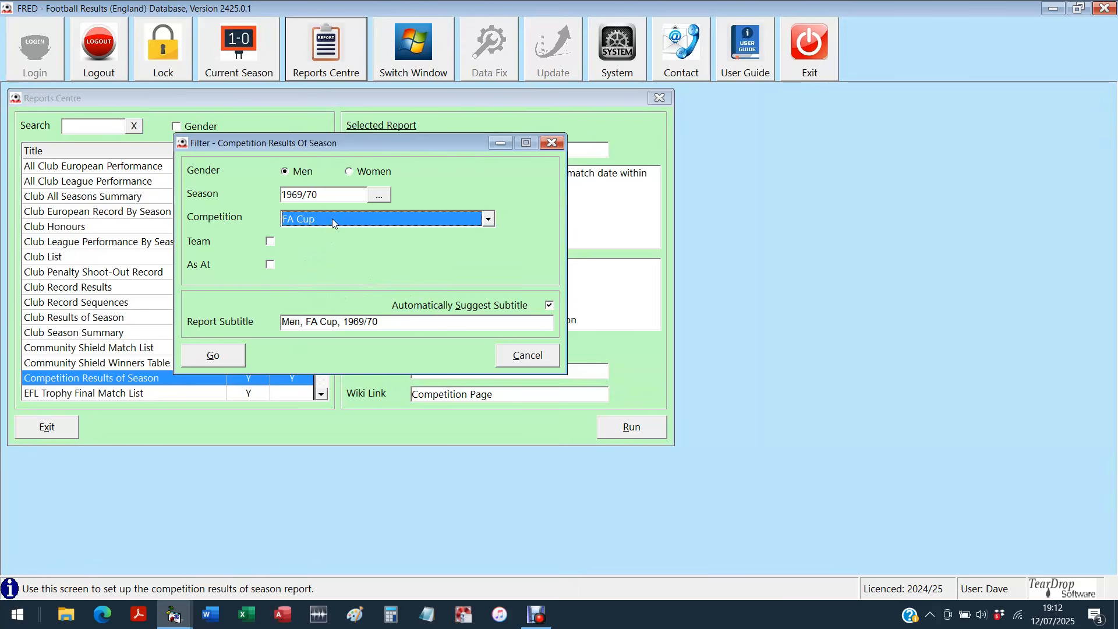
{"action": "left_click", "coordinate": [229, 362]}
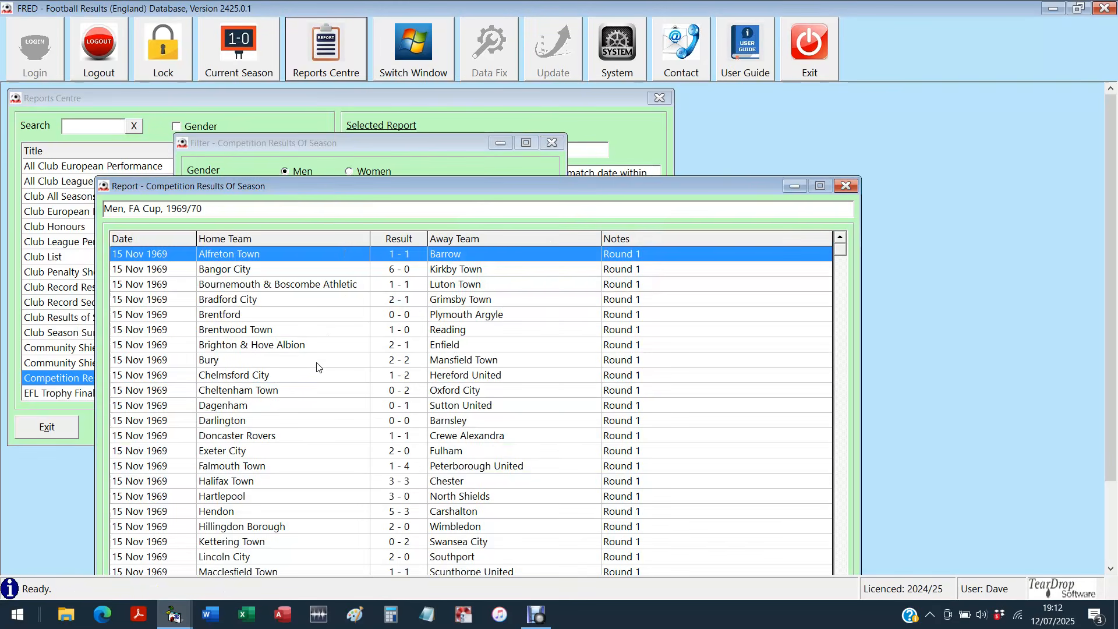
Step: Examine the closing rounds of the 1969/70 FA Cup, highlighting the Chelsea v Leeds United final and its replay, and close the report
{"action": "left_click_drag", "start_coordinate": [323, 191], "coordinate": [266, 99]}
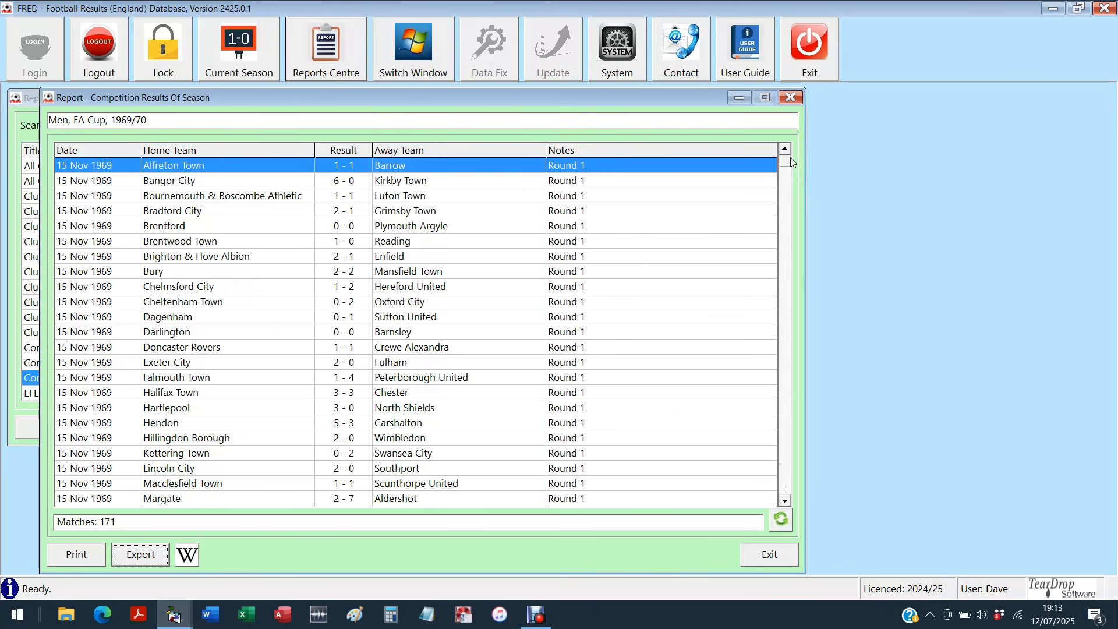
{"action": "left_click_drag", "start_coordinate": [790, 162], "coordinate": [728, 510]}
{"action": "left_click", "coordinate": [441, 468]}
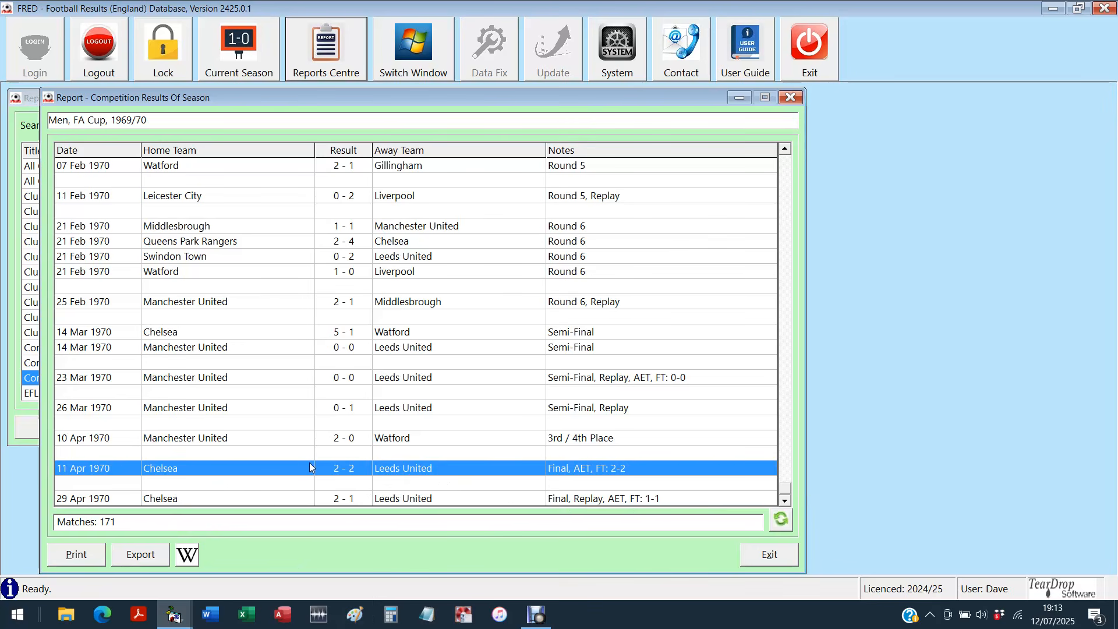
{"action": "left_click", "coordinate": [340, 500]}
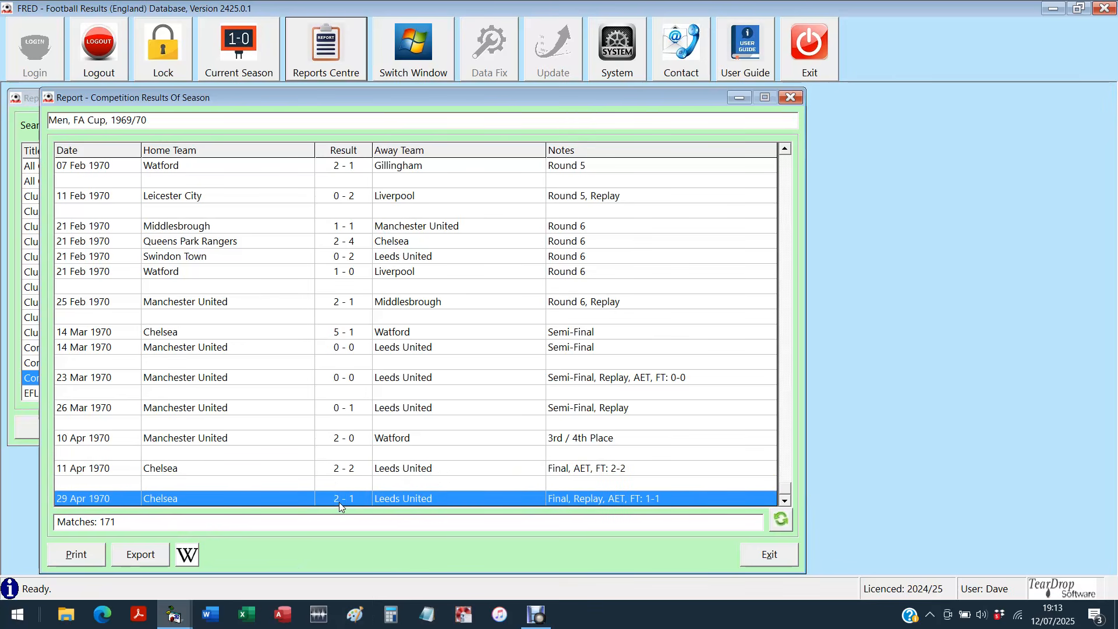
{"action": "left_click", "coordinate": [337, 473]}
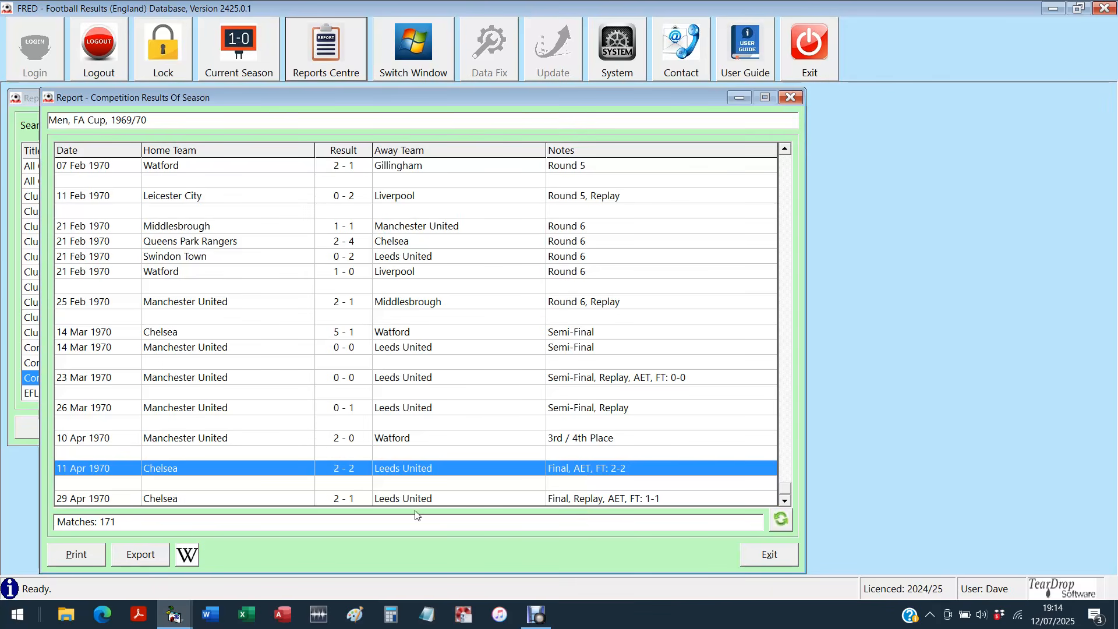
{"action": "left_click", "coordinate": [404, 500]}
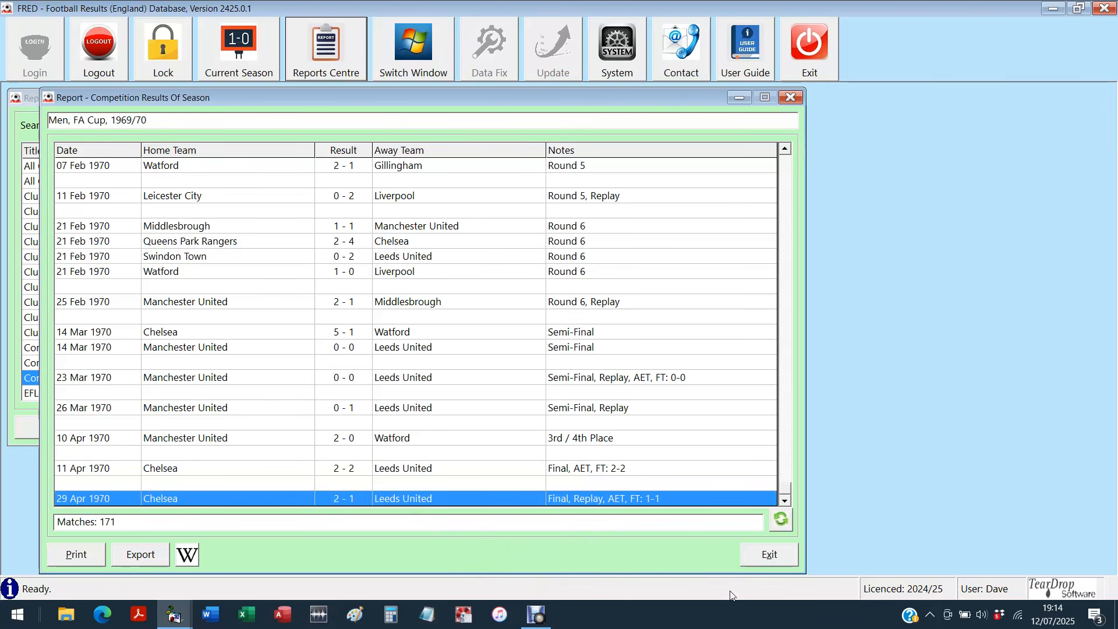
{"action": "left_click", "coordinate": [779, 557]}
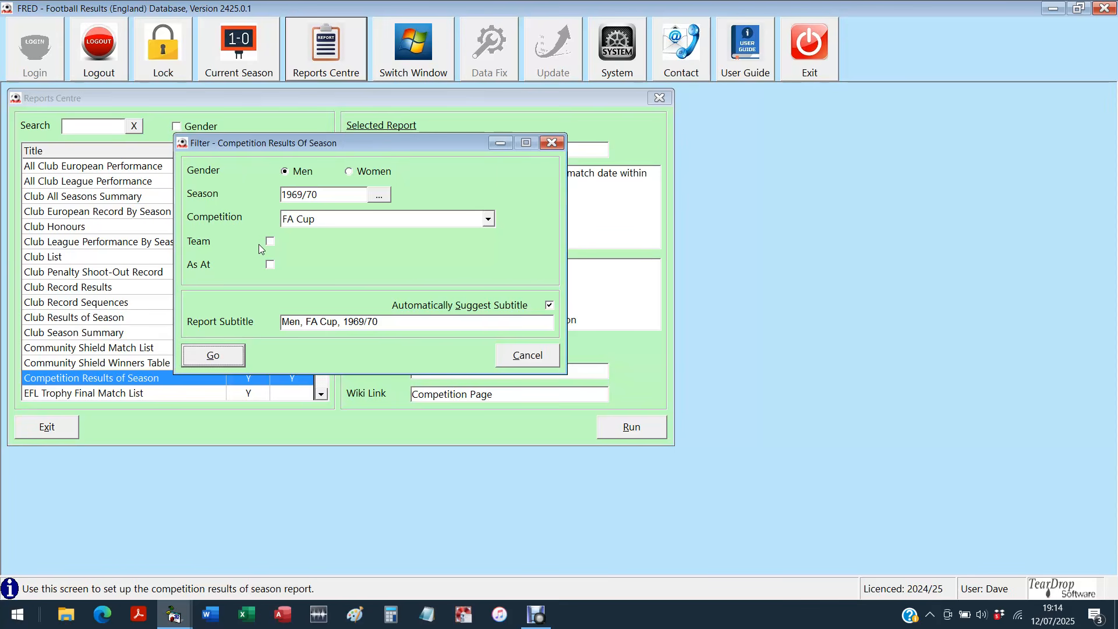
Step: Restrict the 1969/70 FA Cup results to the team Chelsea and run the report
{"action": "left_click", "coordinate": [223, 241]}
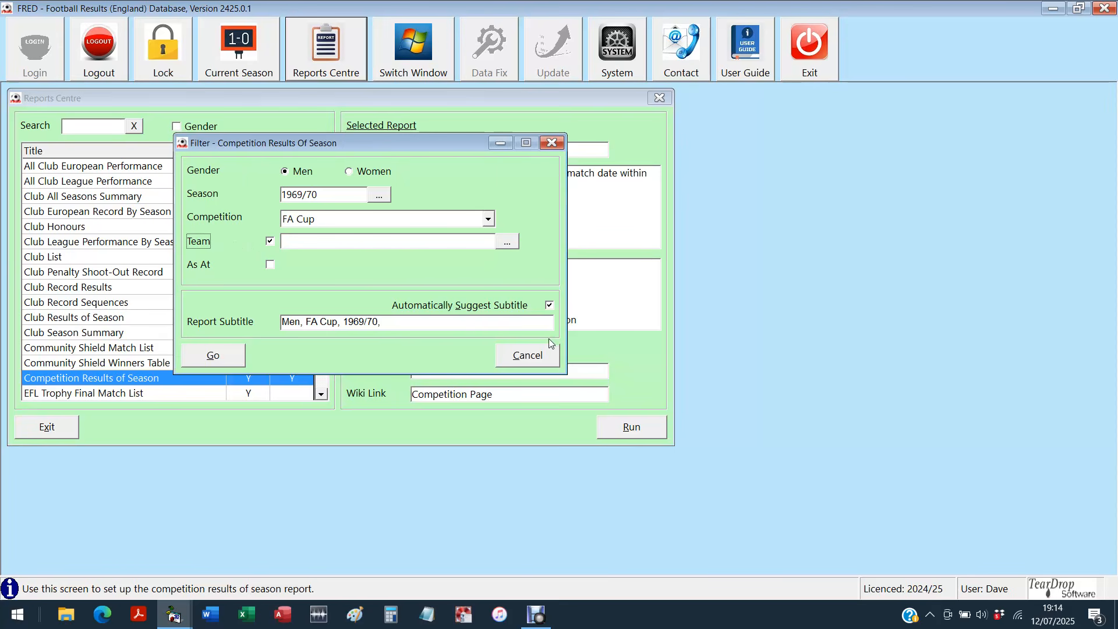
{"action": "left_click", "coordinate": [508, 242]}
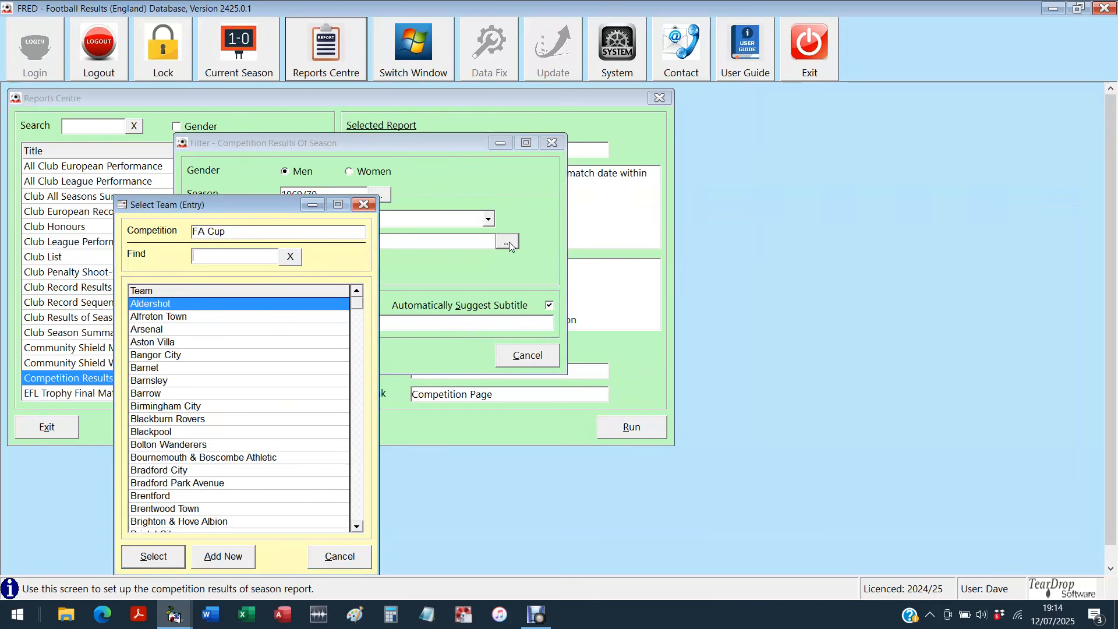
{"action": "type", "text": "c"}
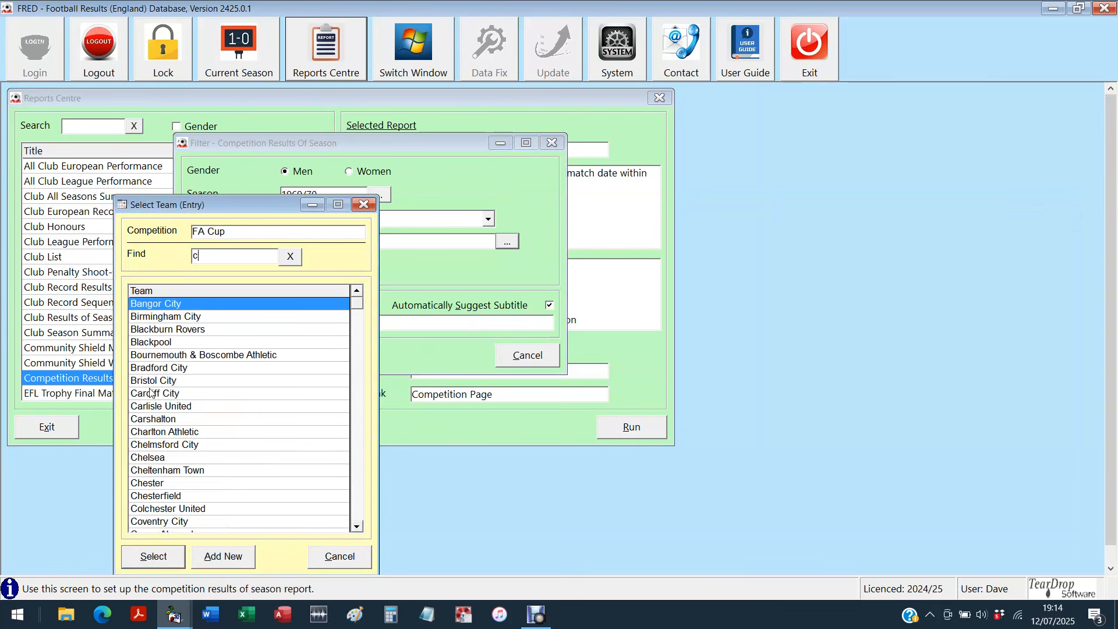
{"action": "left_click", "coordinate": [159, 459]}
{"action": "double_click", "coordinate": [158, 459]}
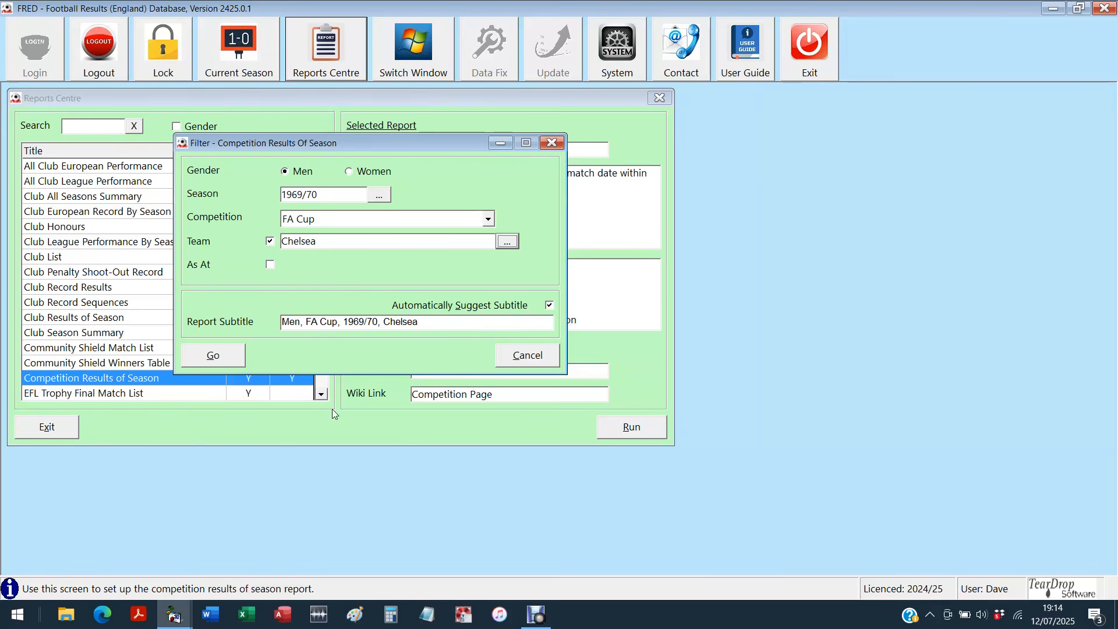
{"action": "left_click", "coordinate": [224, 359]}
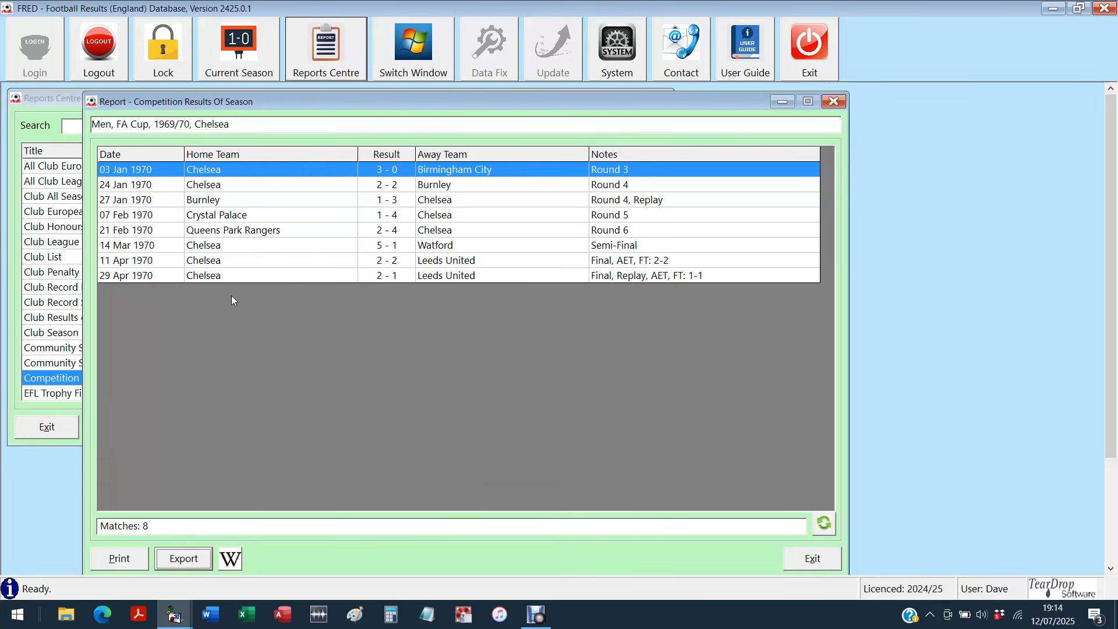
Step: Look through Chelsea's cup run, highlighting the Burnley replay and the Watford semi-final, and close the report and its filter
{"action": "left_click", "coordinate": [333, 202]}
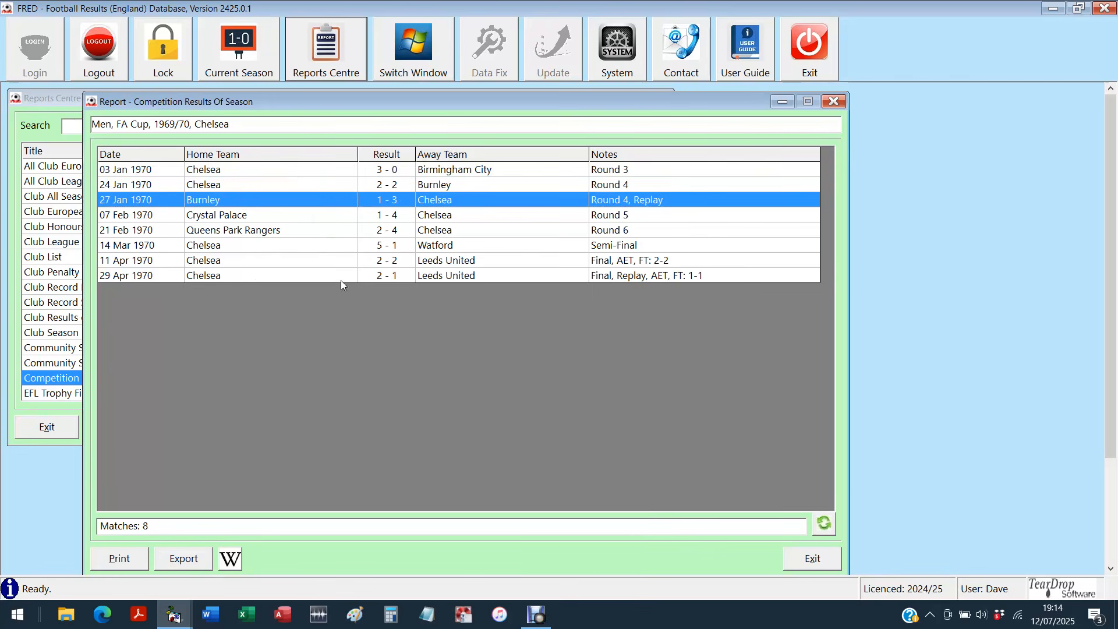
{"action": "left_click", "coordinate": [306, 245]}
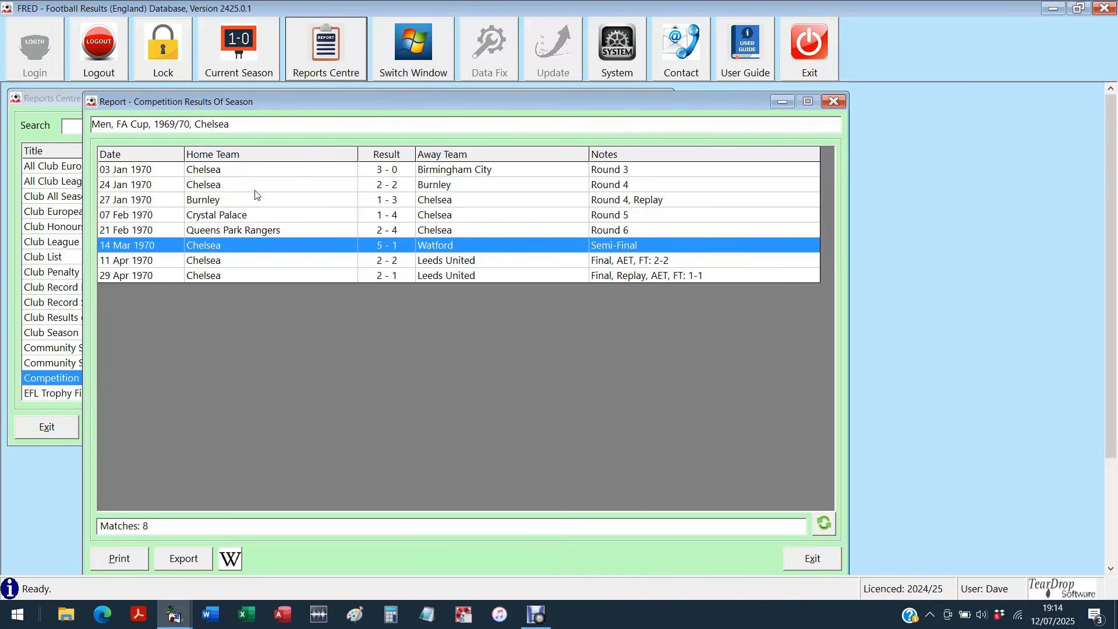
{"action": "left_click", "coordinate": [832, 562]}
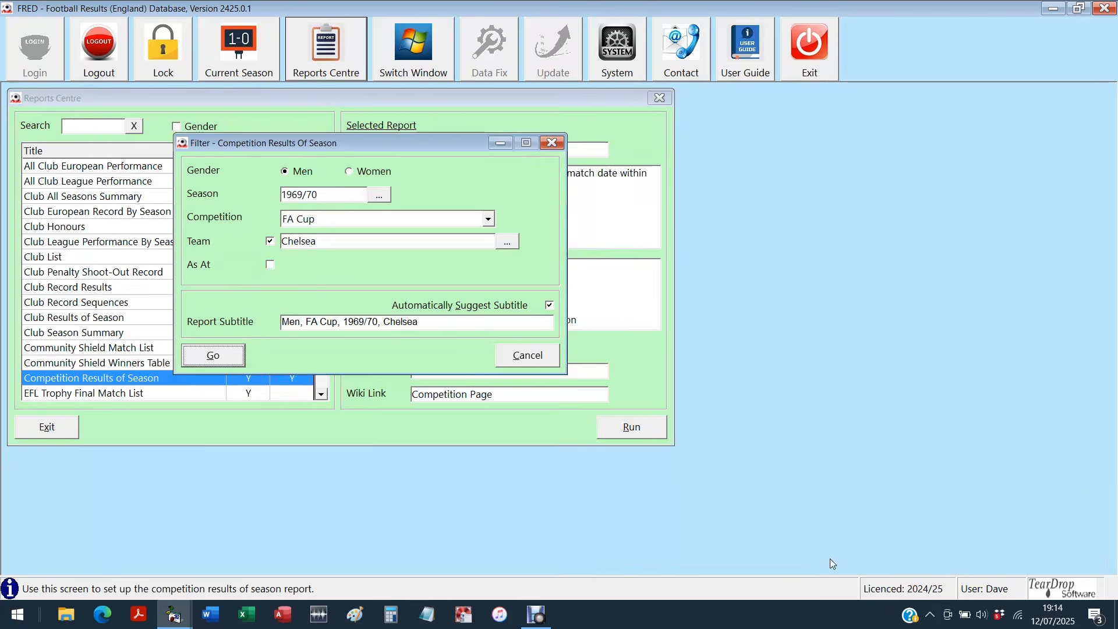
{"action": "left_click", "coordinate": [531, 360]}
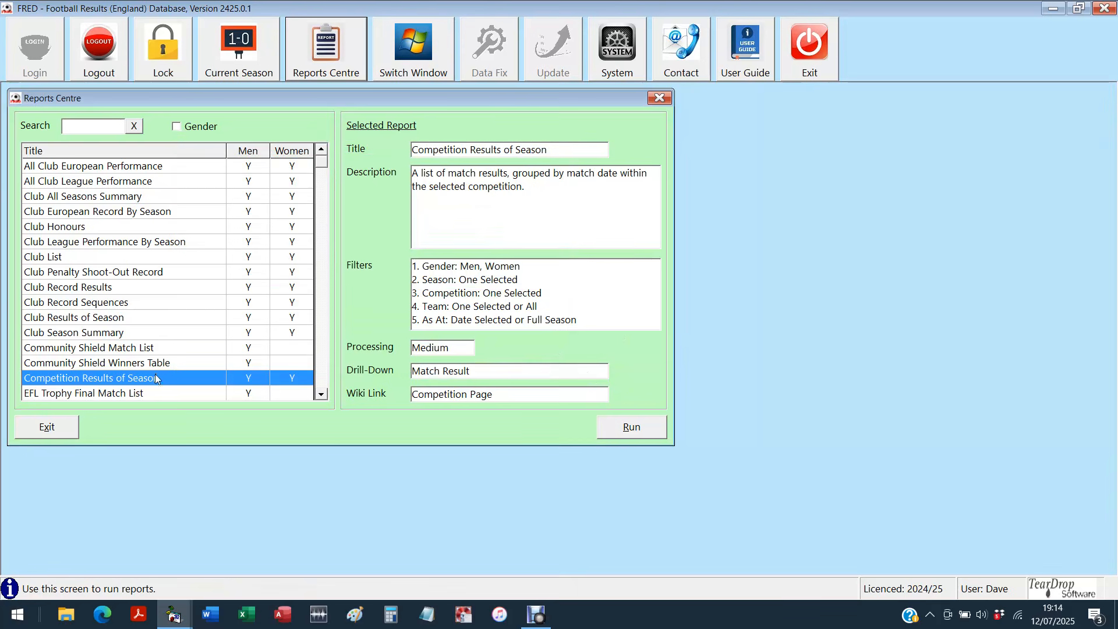
{"action": "left_click", "coordinate": [102, 349]}
{"action": "left_click", "coordinate": [47, 427]}
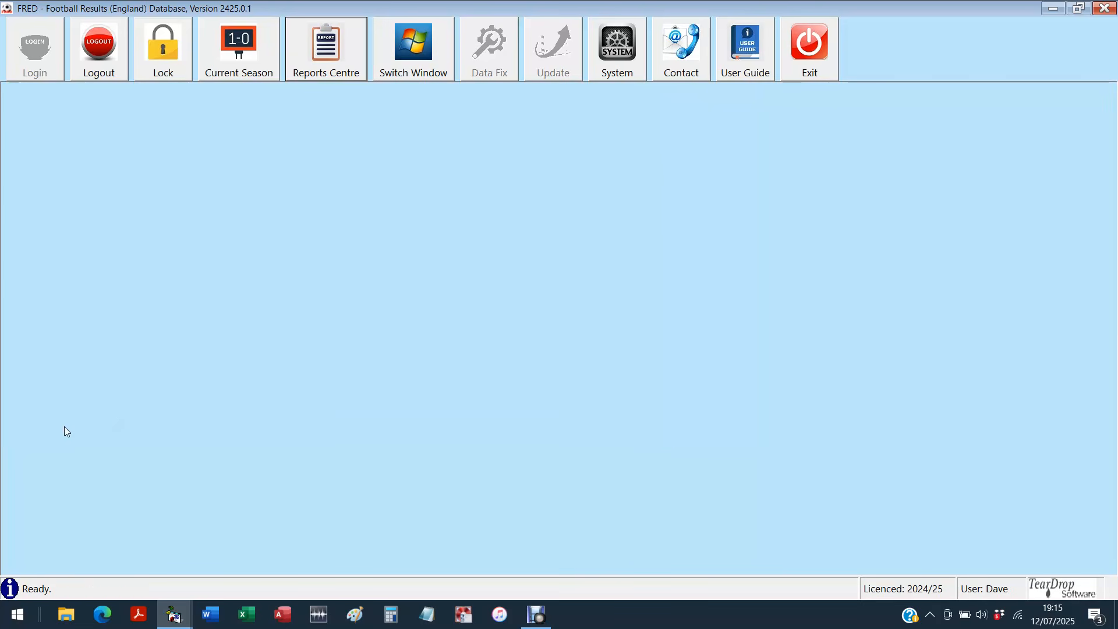
{"action": "left_click", "coordinate": [313, 57]}
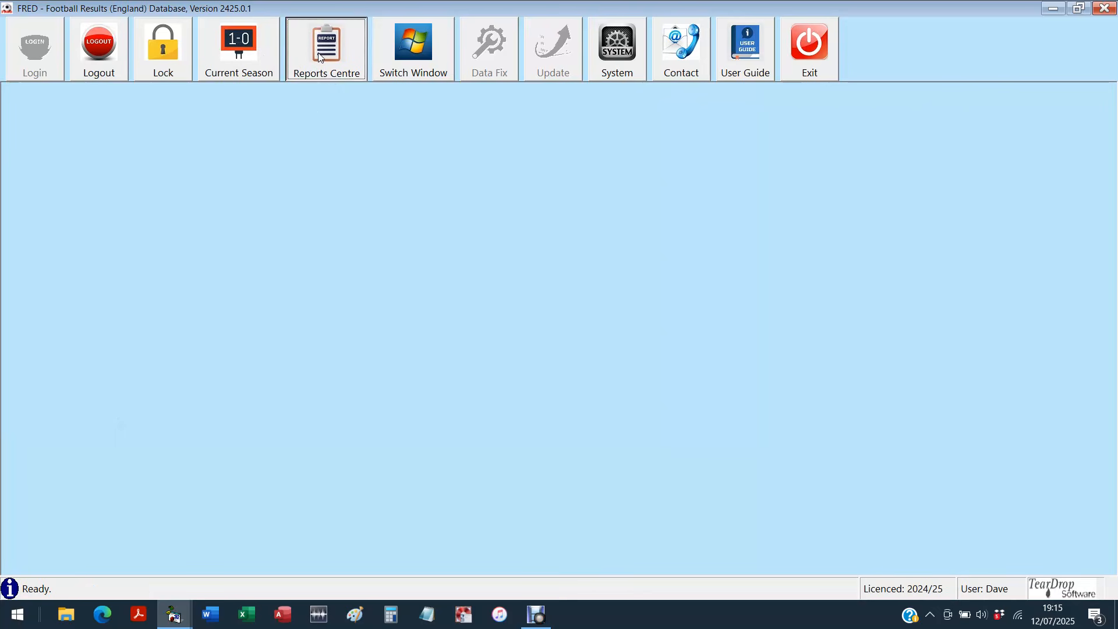
Step: Run the Community Shield Match List for all matches, without season range or club filters
{"action": "left_click", "coordinate": [105, 349]}
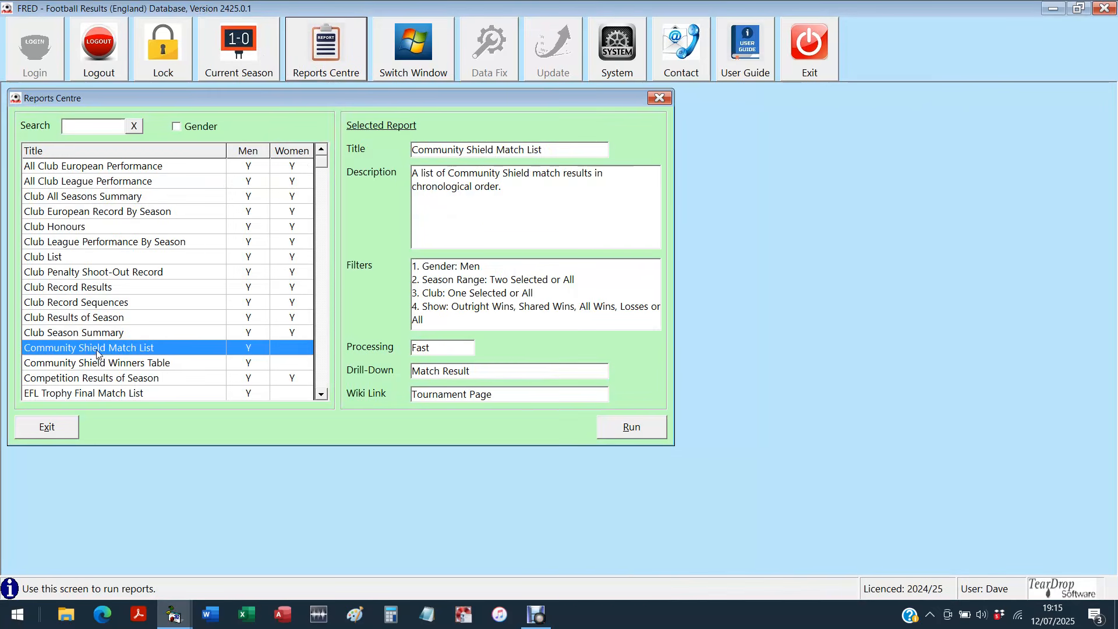
{"action": "left_click", "coordinate": [611, 433]}
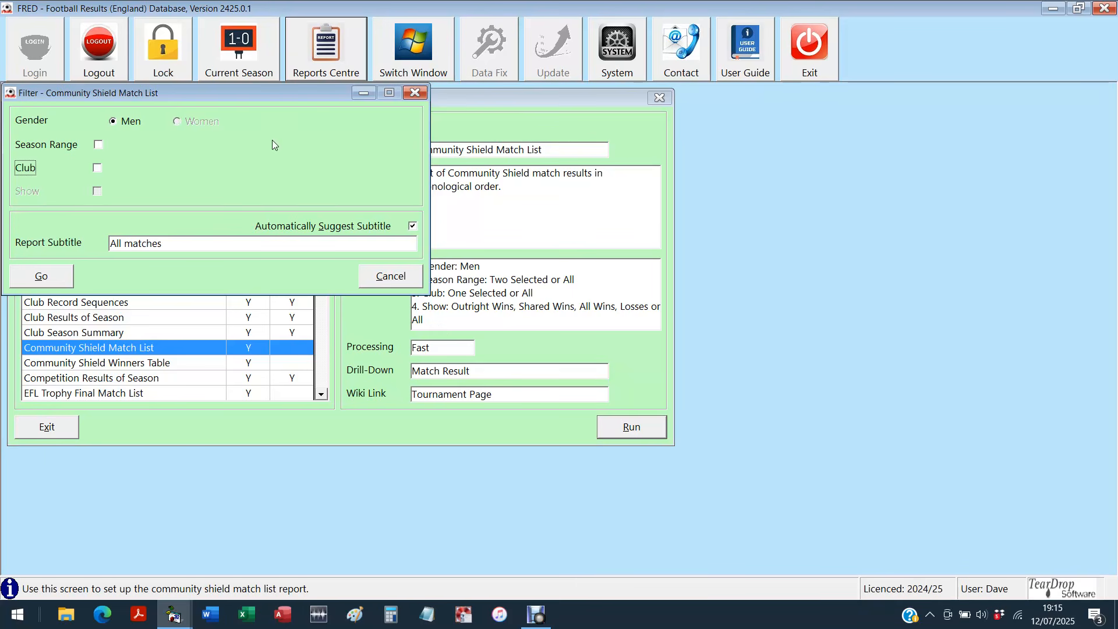
{"action": "left_click_drag", "start_coordinate": [218, 96], "coordinate": [284, 136]}
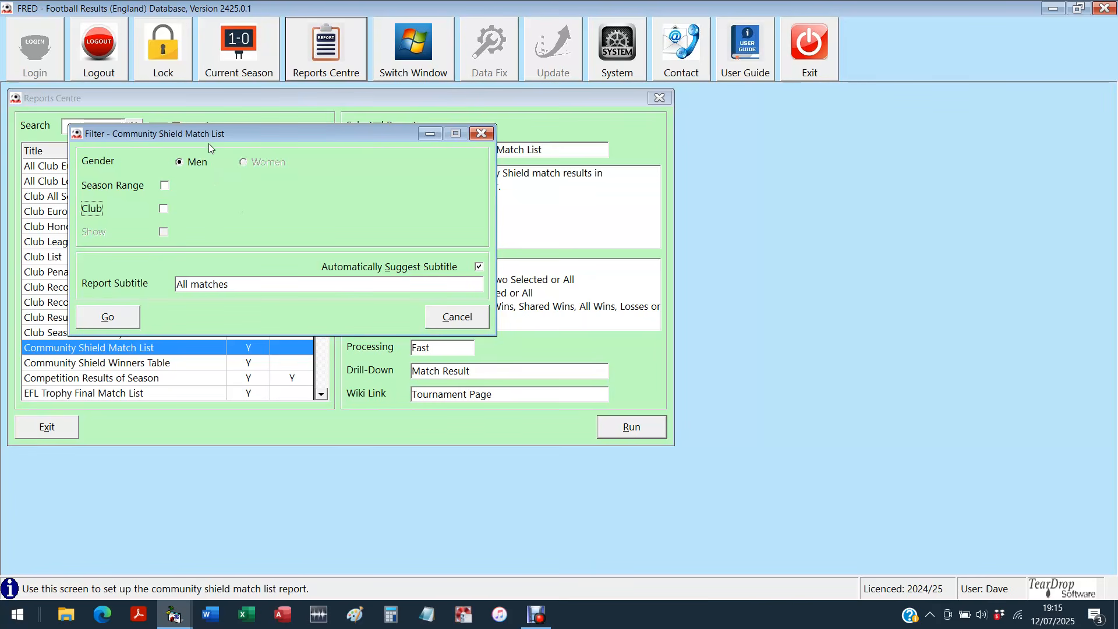
{"action": "left_click", "coordinate": [122, 325]}
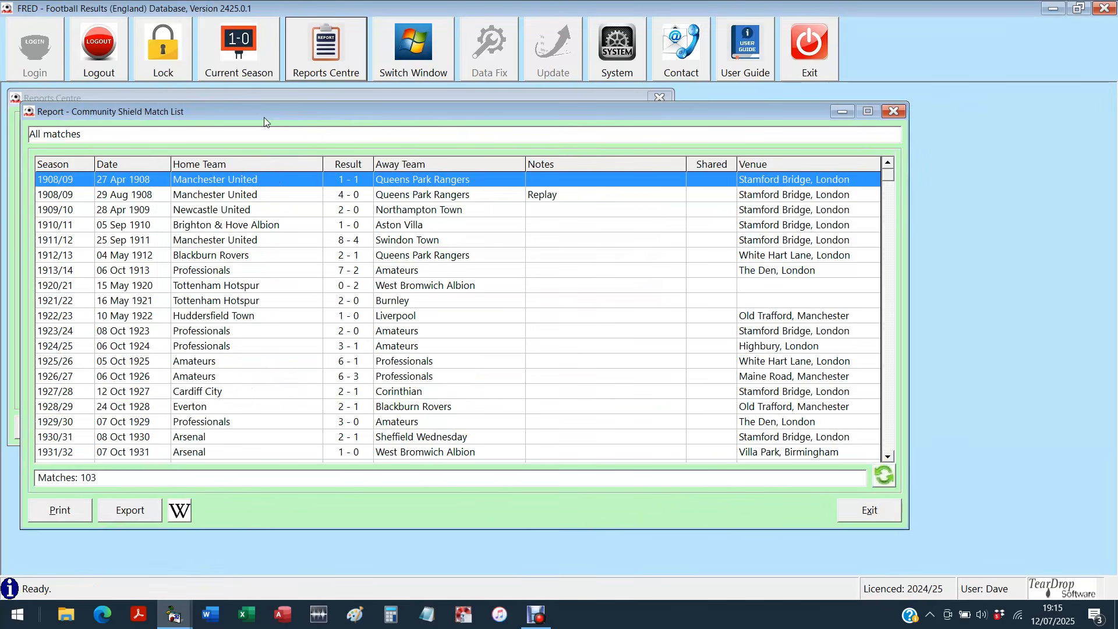
Step: Look through the Community Shield matches, highlighting the 1908/09 replay, the shared 1949/50 Portsmouth match and the shared 1991/92 Arsenal match
{"action": "left_click_drag", "start_coordinate": [263, 116], "coordinate": [277, 121]}
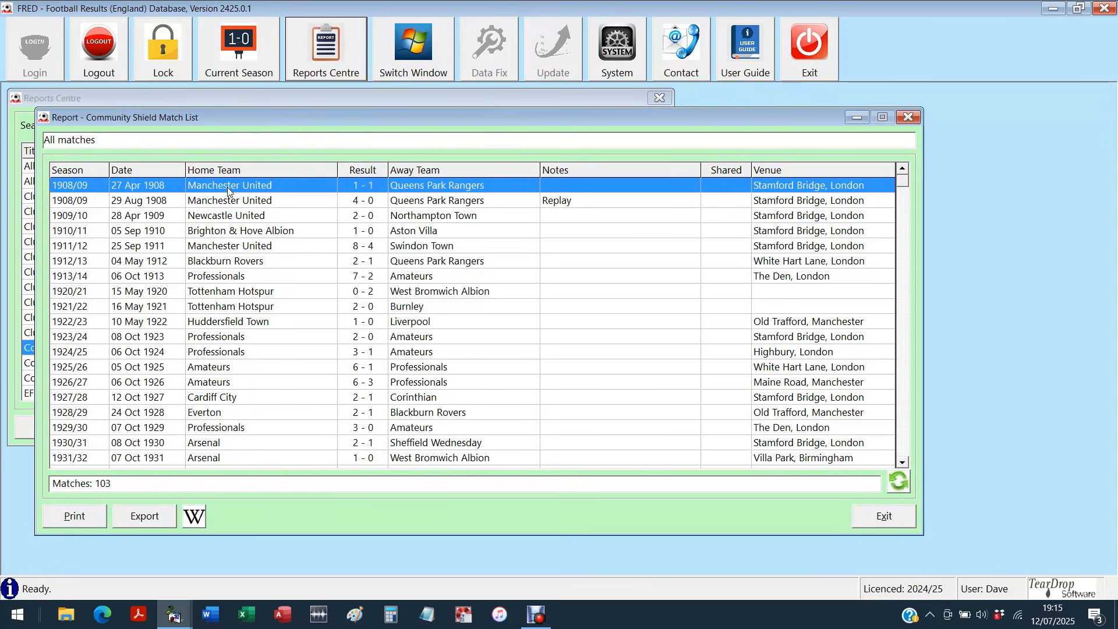
{"action": "left_click", "coordinate": [470, 202]}
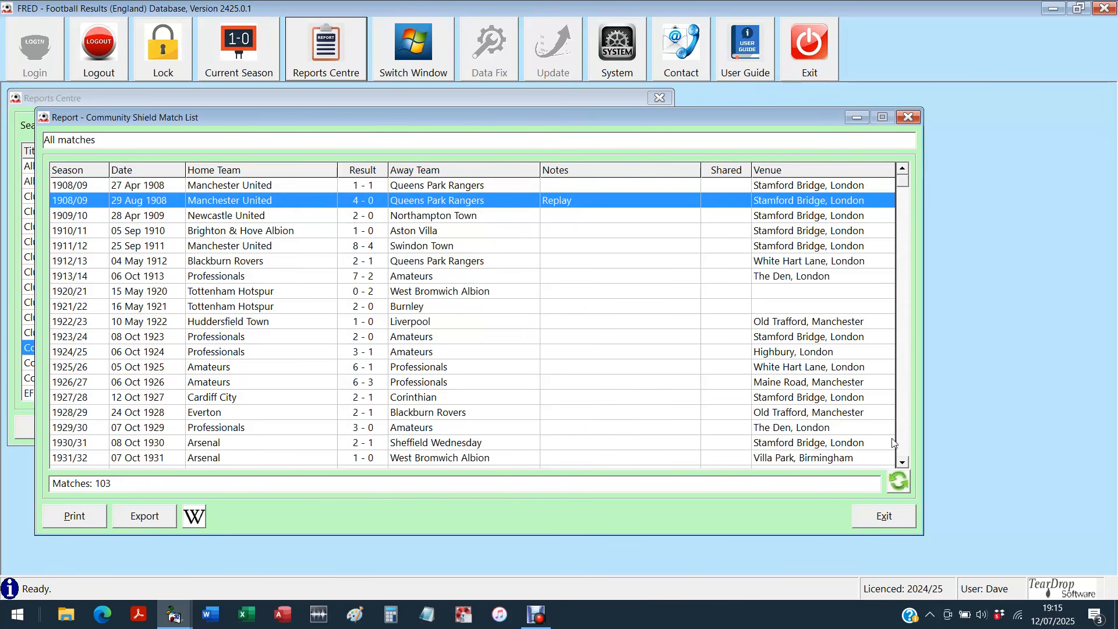
{"action": "left_click", "coordinate": [904, 445]}
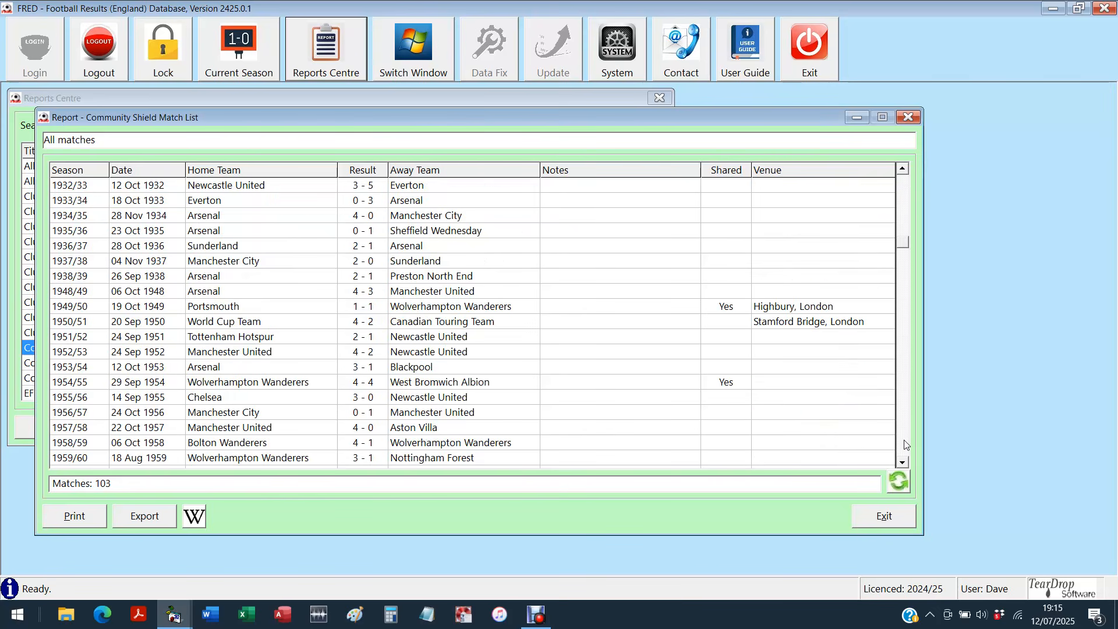
{"action": "left_click", "coordinate": [726, 310]}
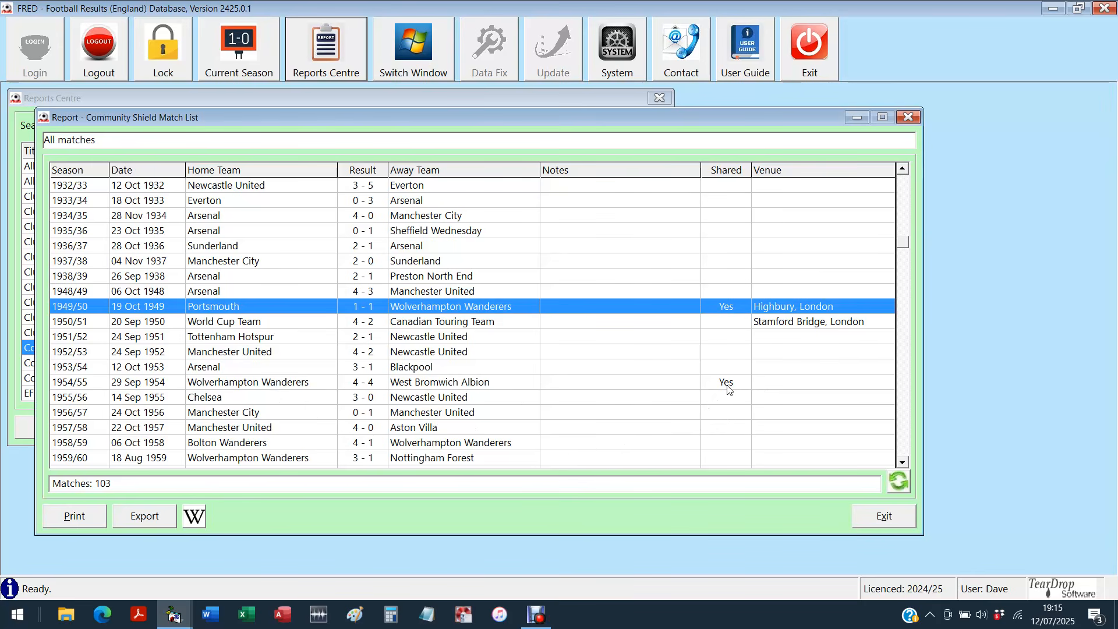
{"action": "left_click", "coordinate": [905, 444]}
{"action": "left_click", "coordinate": [906, 444]}
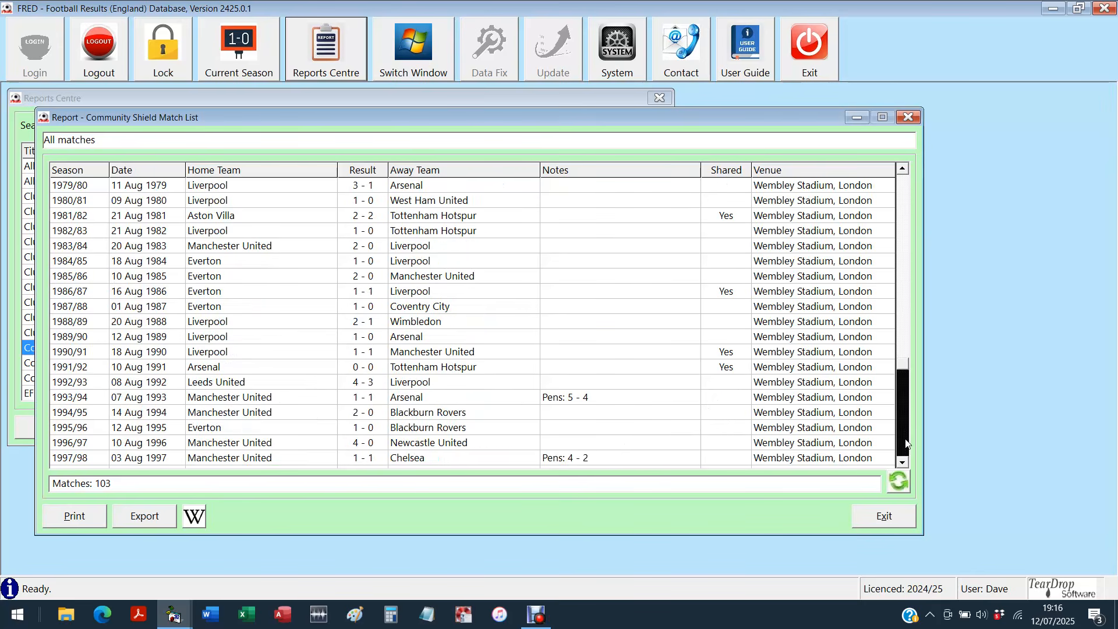
{"action": "left_click", "coordinate": [906, 444]}
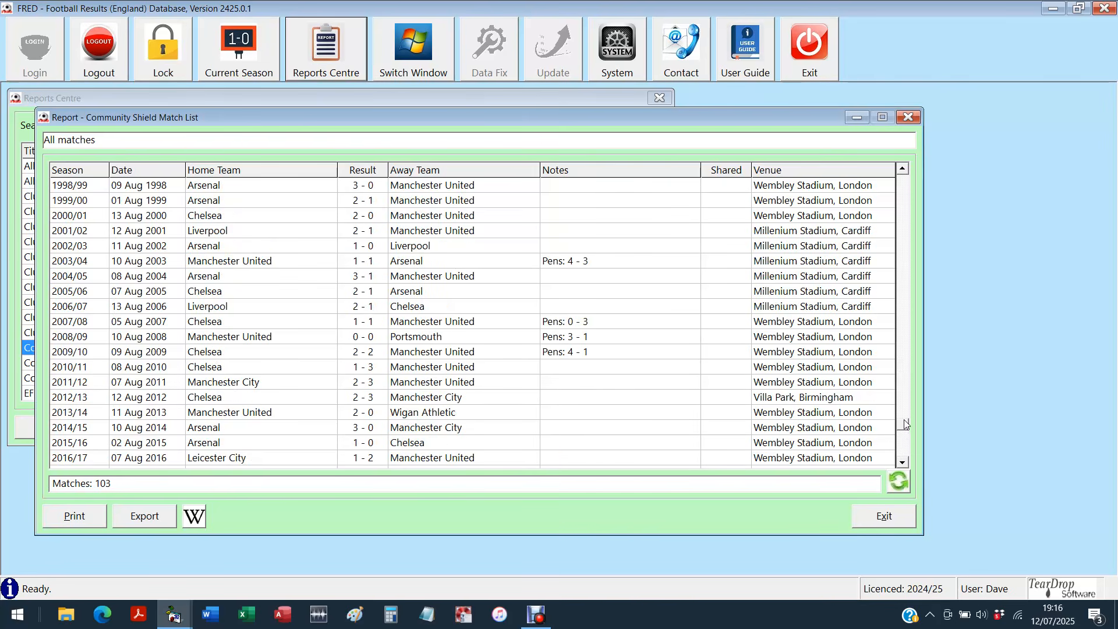
{"action": "left_click", "coordinate": [905, 366]}
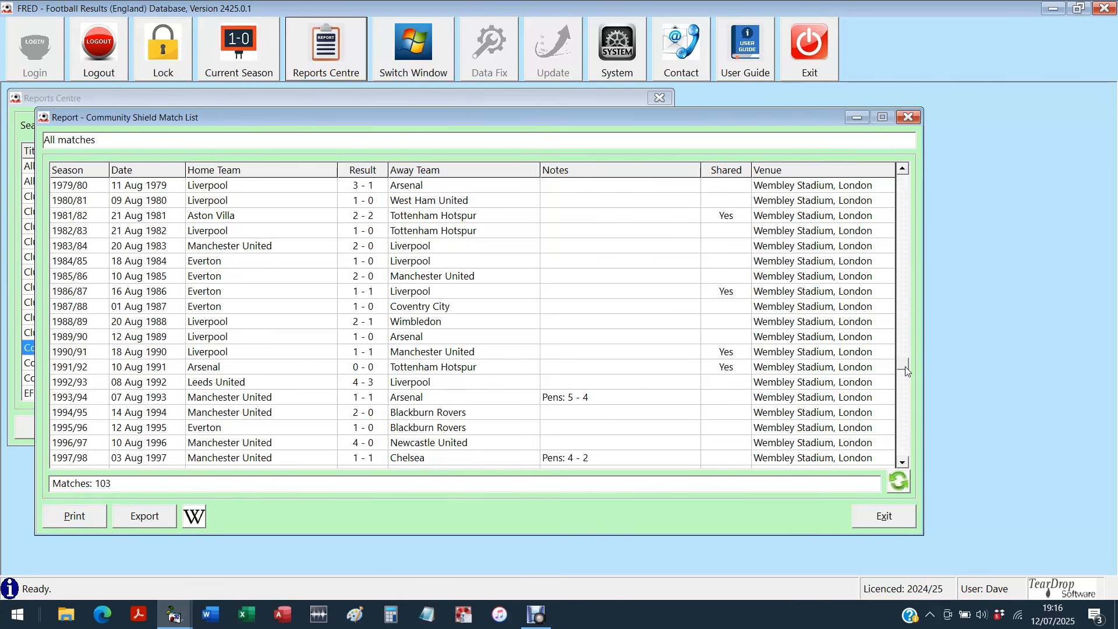
{"action": "left_click", "coordinate": [439, 371]}
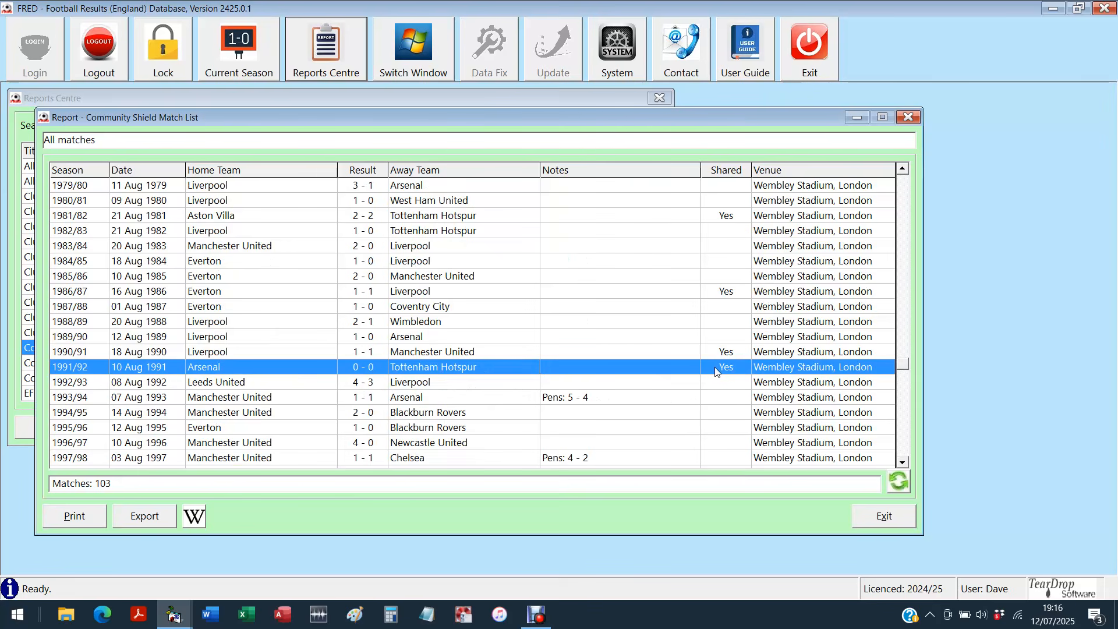
Step: Highlight the 2024/25 Manchester United v Manchester City match at the end of the list, and close the report and its filter
{"action": "left_click", "coordinate": [907, 452]}
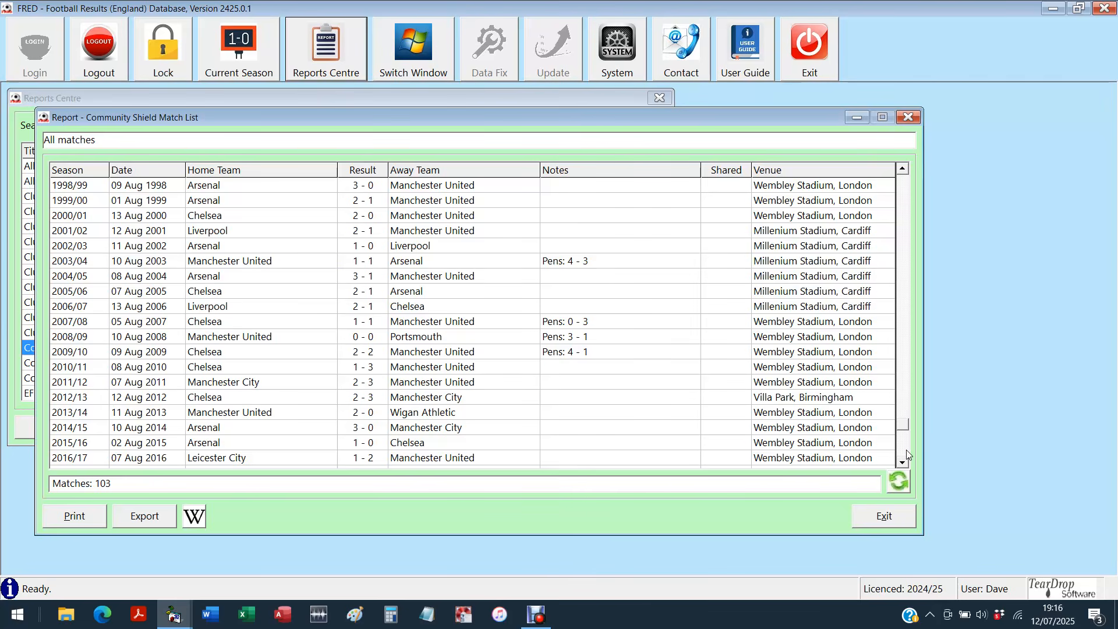
{"action": "left_click", "coordinate": [907, 452]}
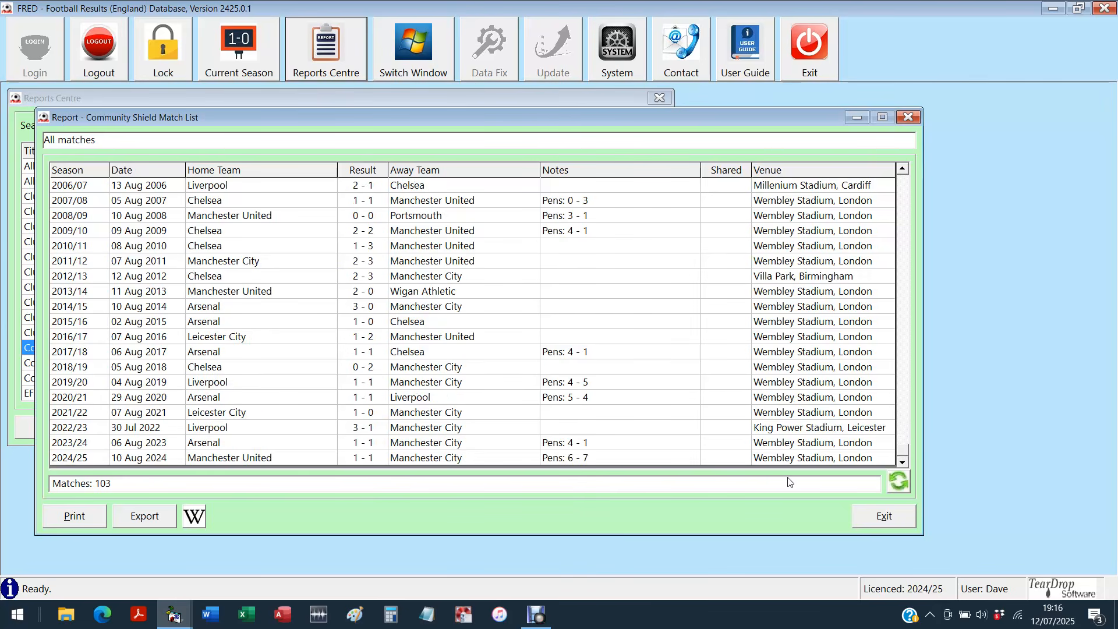
{"action": "left_click", "coordinate": [477, 460]}
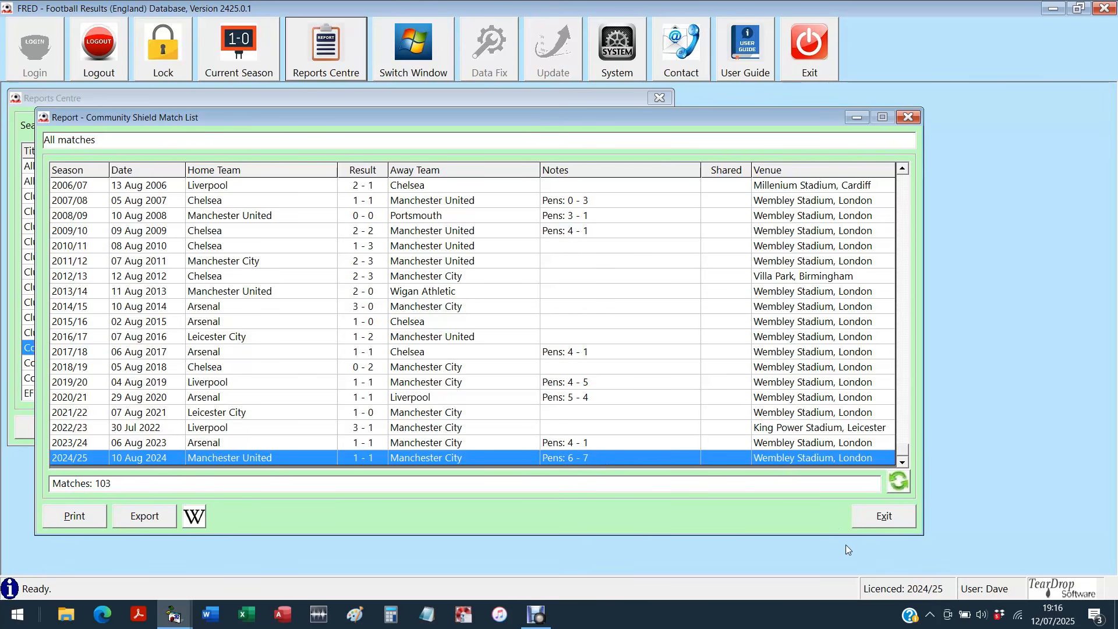
{"action": "left_click", "coordinate": [897, 522]}
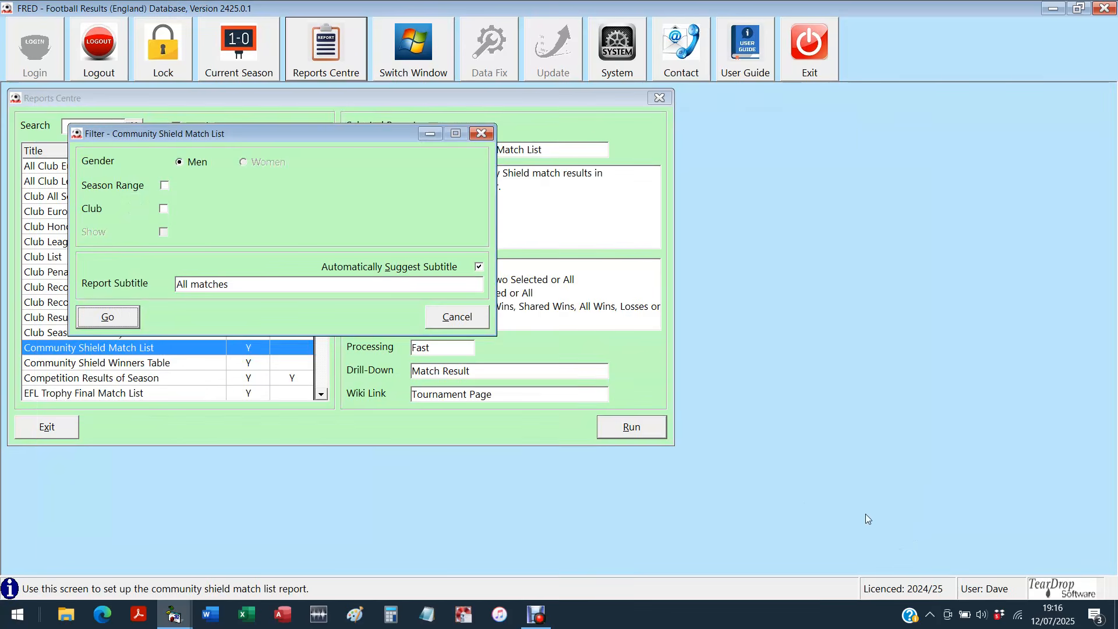
{"action": "left_click", "coordinate": [450, 320]}
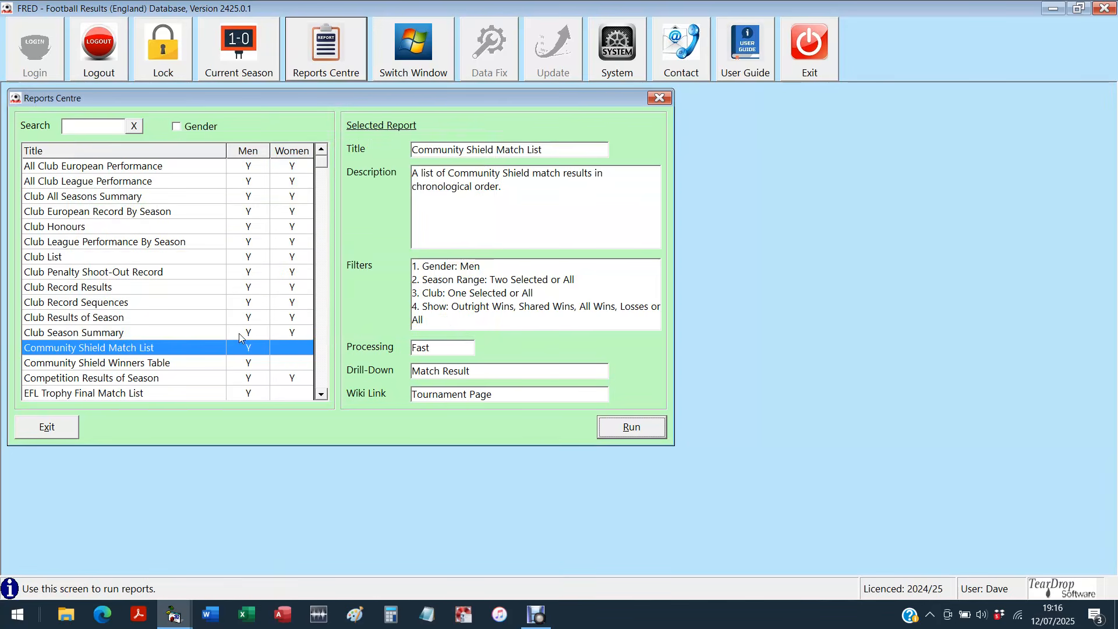
Step: Run the Community Shield Winners Table for all seasons, without a season range filter
{"action": "left_click", "coordinate": [117, 363]}
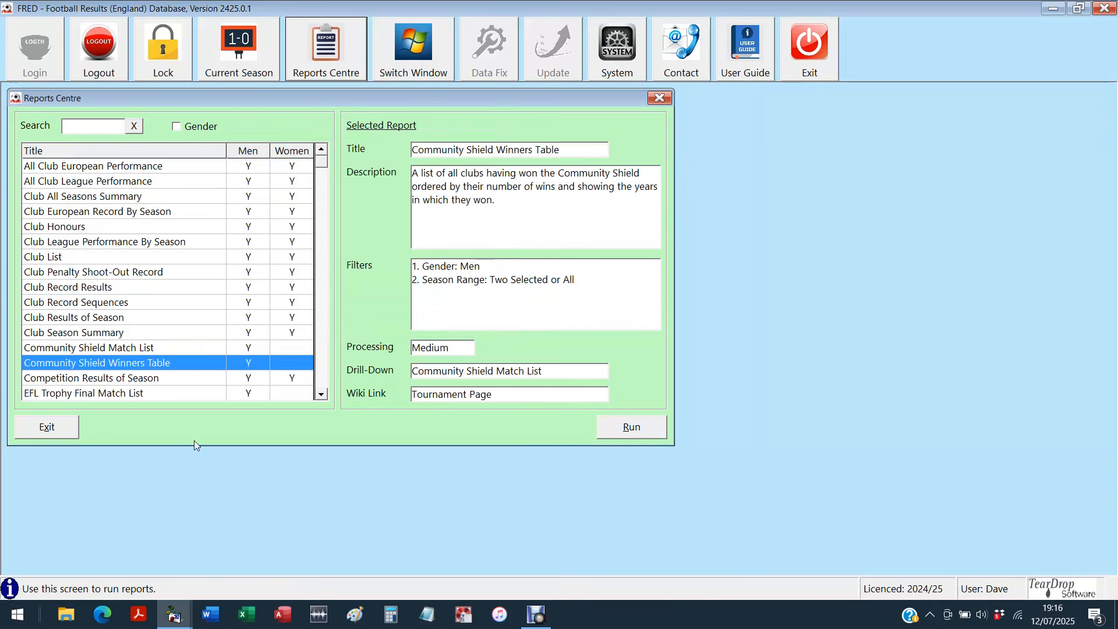
{"action": "left_click", "coordinate": [642, 435]}
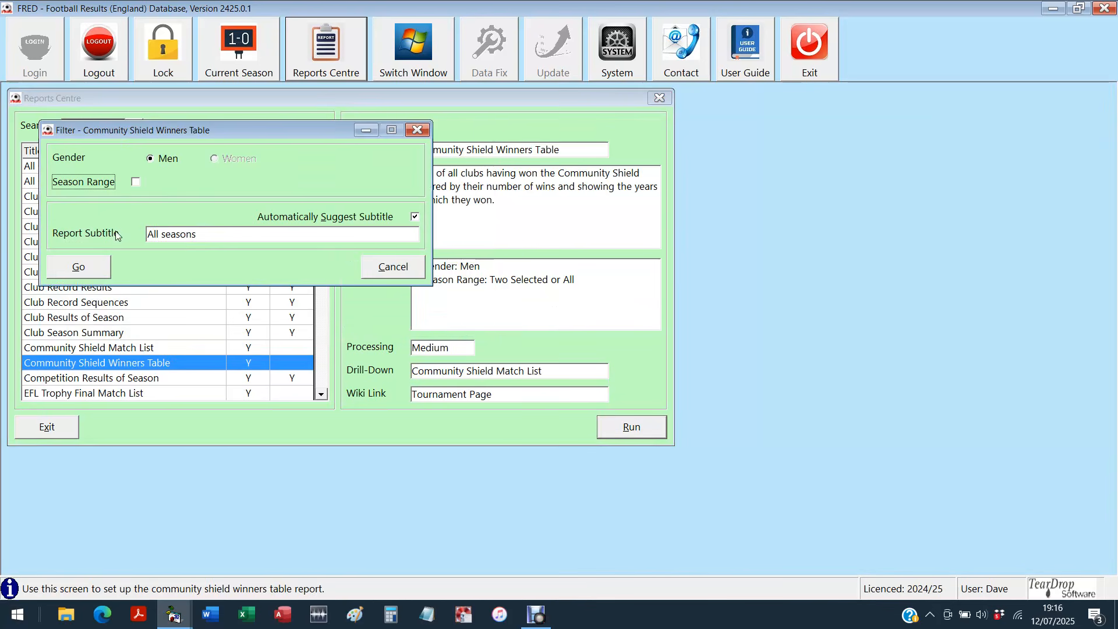
{"action": "left_click", "coordinate": [96, 270]}
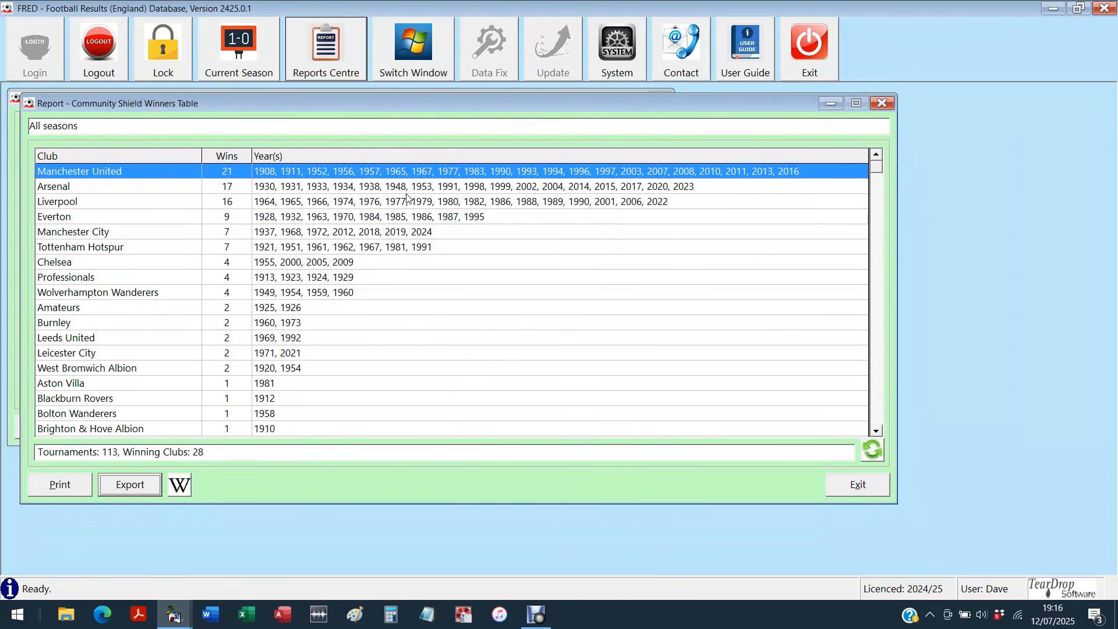
Step: Examine the winners table from its leading clubs to its last entry, highlighting Arsenal, Manchester United and World Cup Team
{"action": "left_click", "coordinate": [238, 191]}
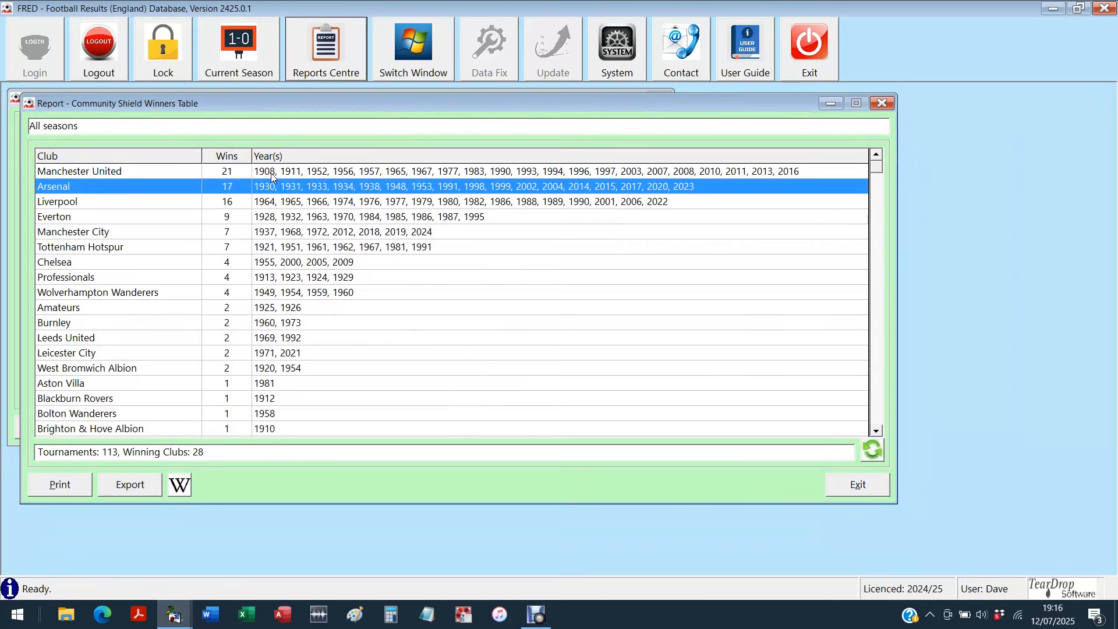
{"action": "key", "text": "Up"}
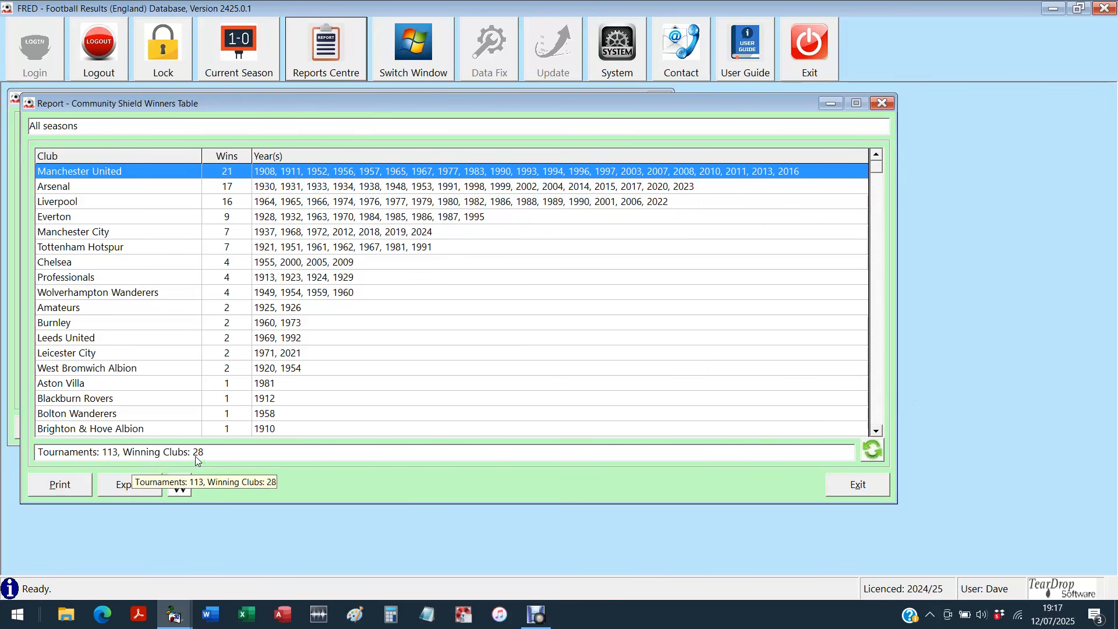
{"action": "left_click", "coordinate": [878, 417]}
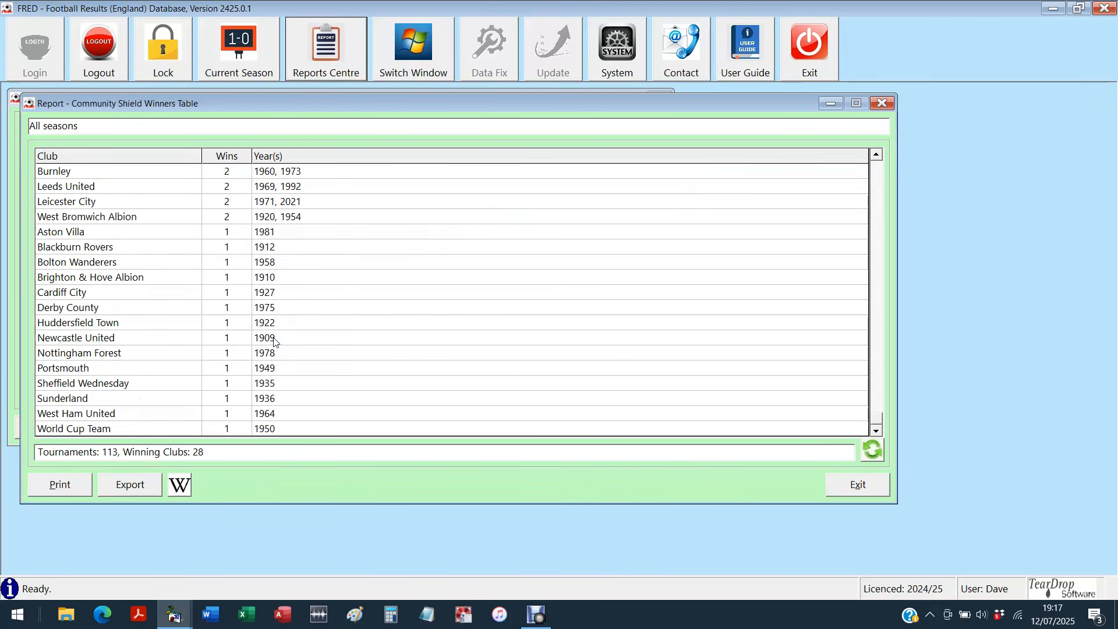
{"action": "left_click", "coordinate": [116, 429]}
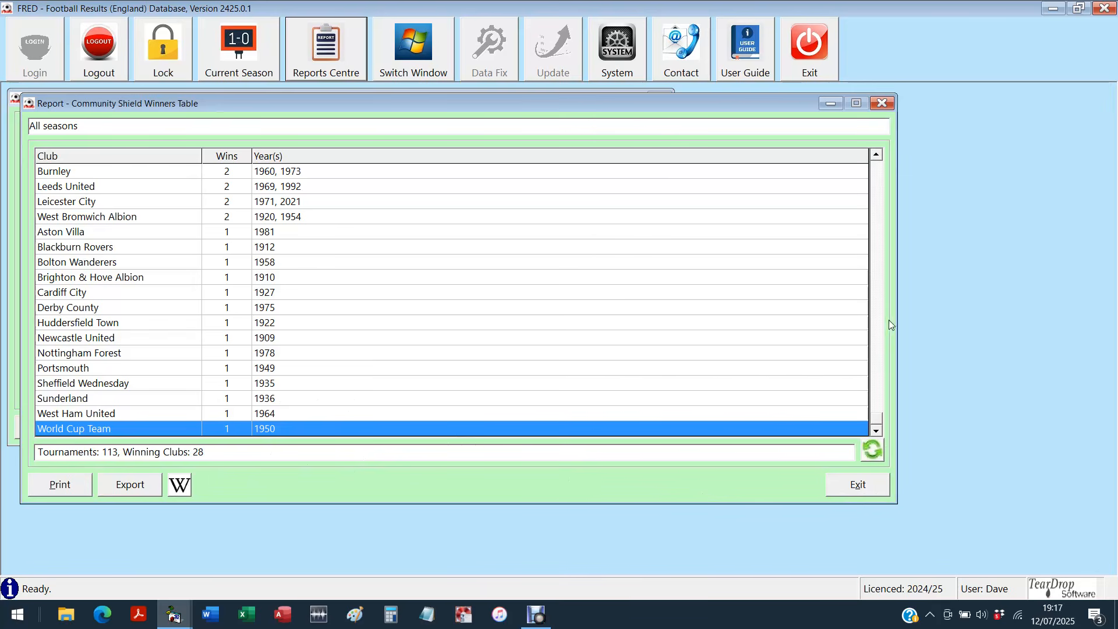
{"action": "left_click", "coordinate": [882, 240]}
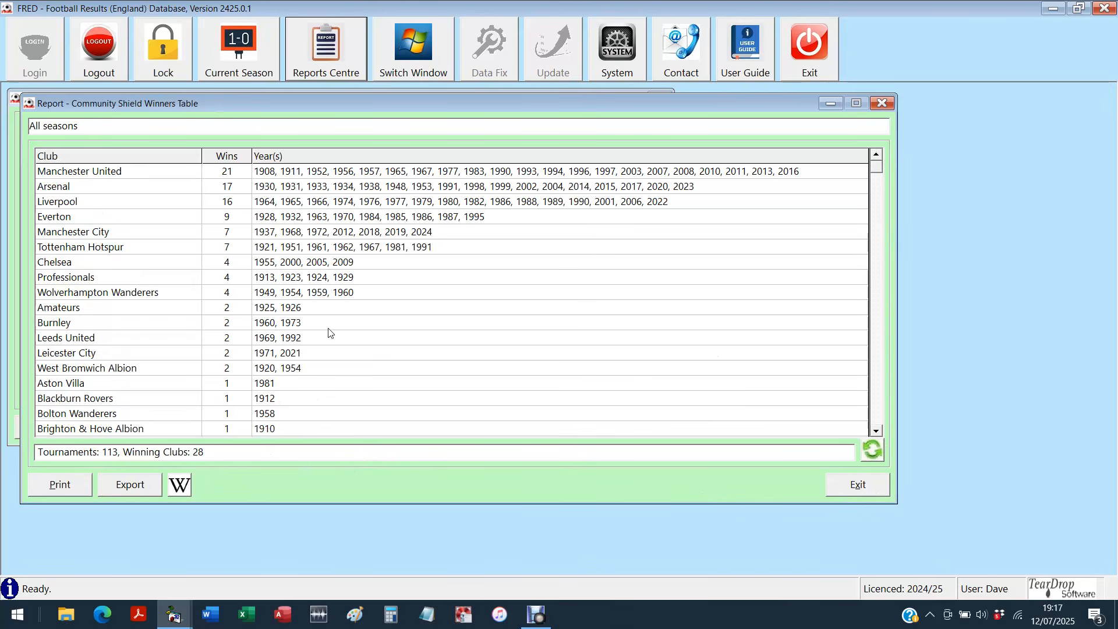
Step: Drill down into Wolverhampton Wanderers' Community Shield wins and highlight the 1959/60 and 1960/61 matches
{"action": "double_click", "coordinate": [280, 296]}
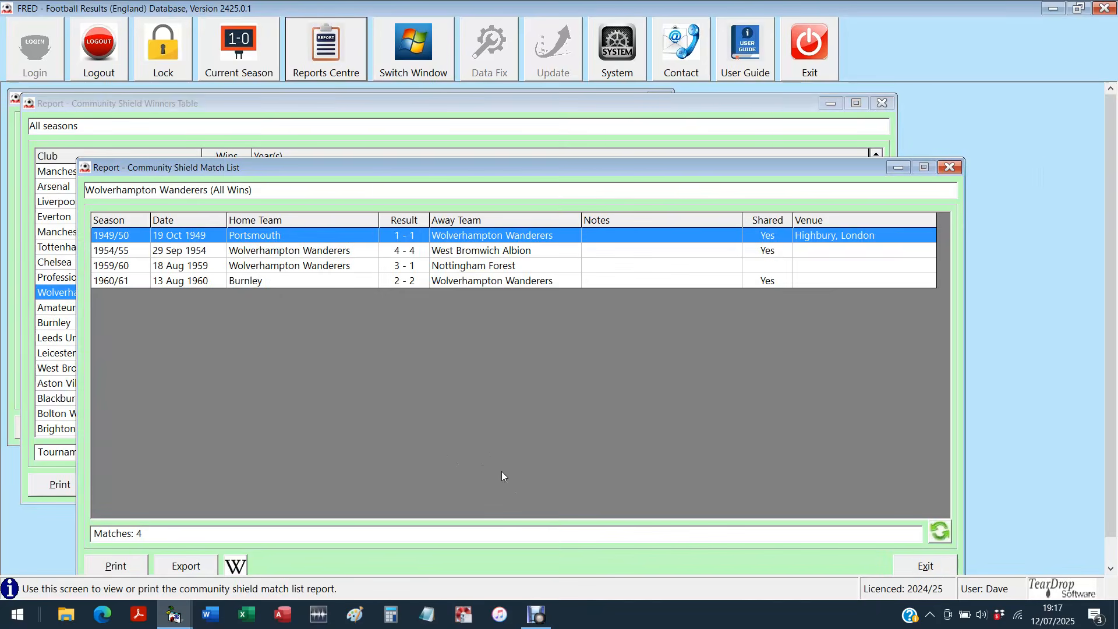
{"action": "left_click_drag", "start_coordinate": [335, 168], "coordinate": [294, 120]}
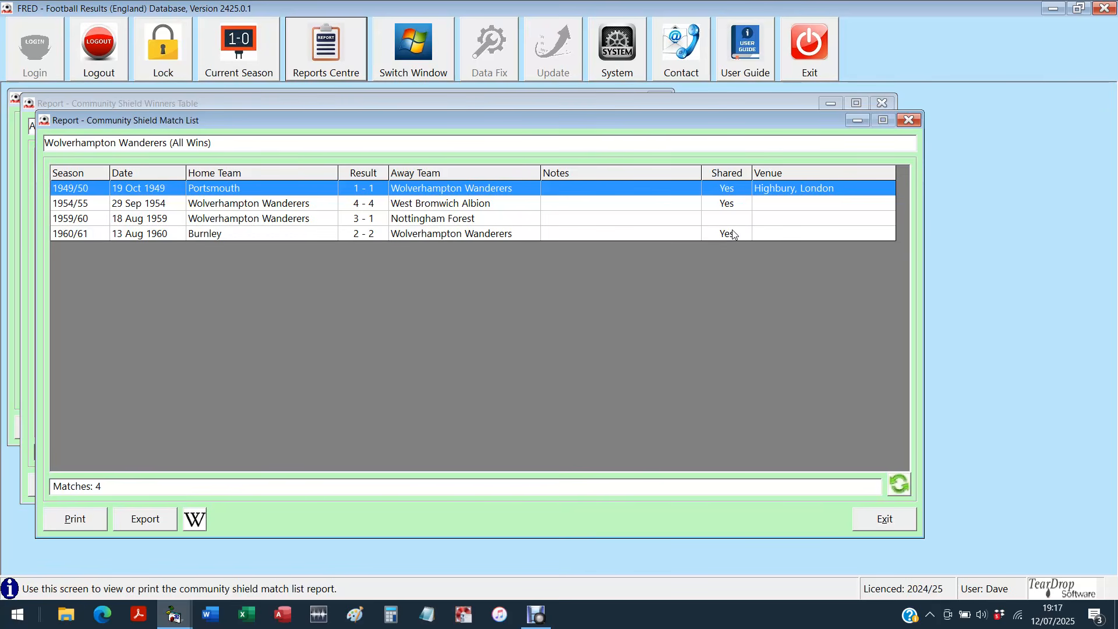
{"action": "left_click", "coordinate": [378, 221]}
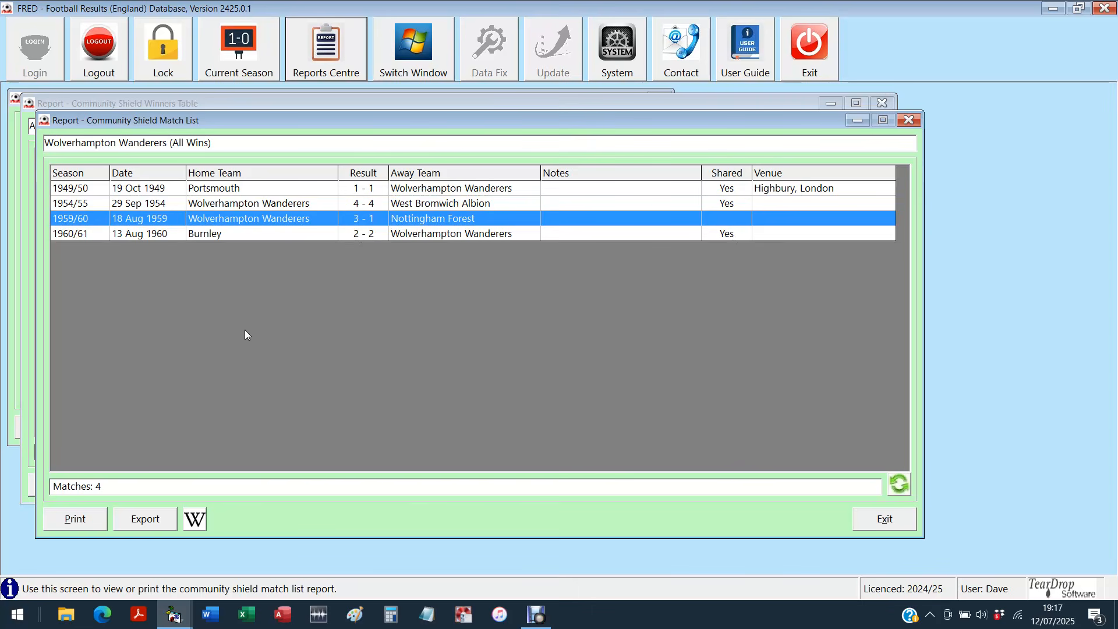
{"action": "left_click", "coordinate": [156, 239]}
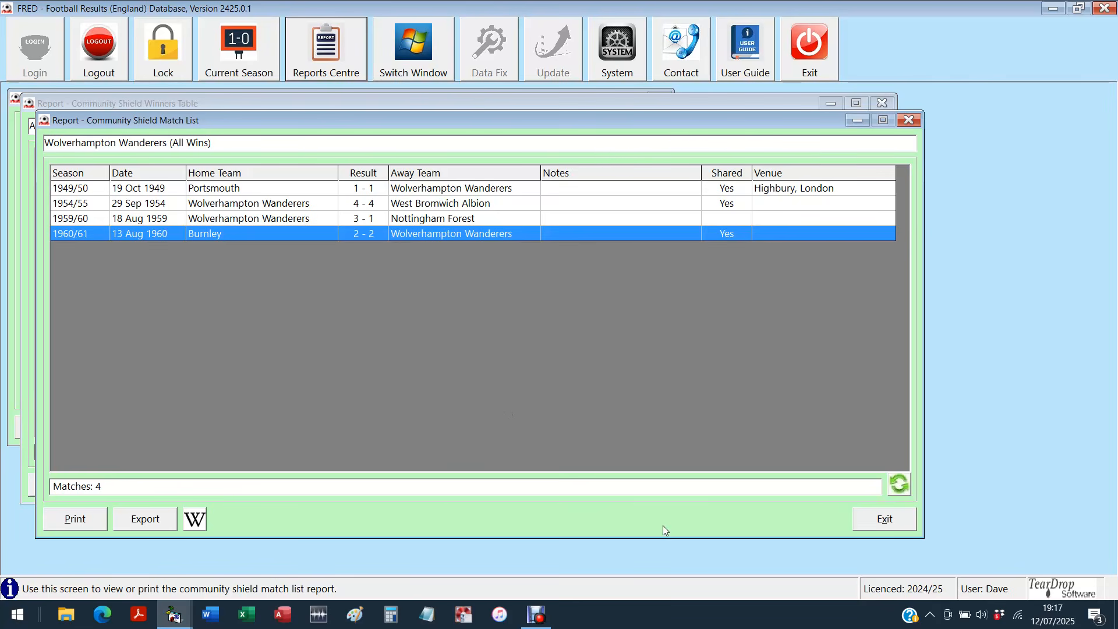
Step: Close the Wolverhampton Wanderers match list, the winners table and its filter to return to the Reports Centre
{"action": "left_click", "coordinate": [884, 523]}
{"action": "left_click", "coordinate": [854, 489]}
{"action": "left_click", "coordinate": [378, 271]}
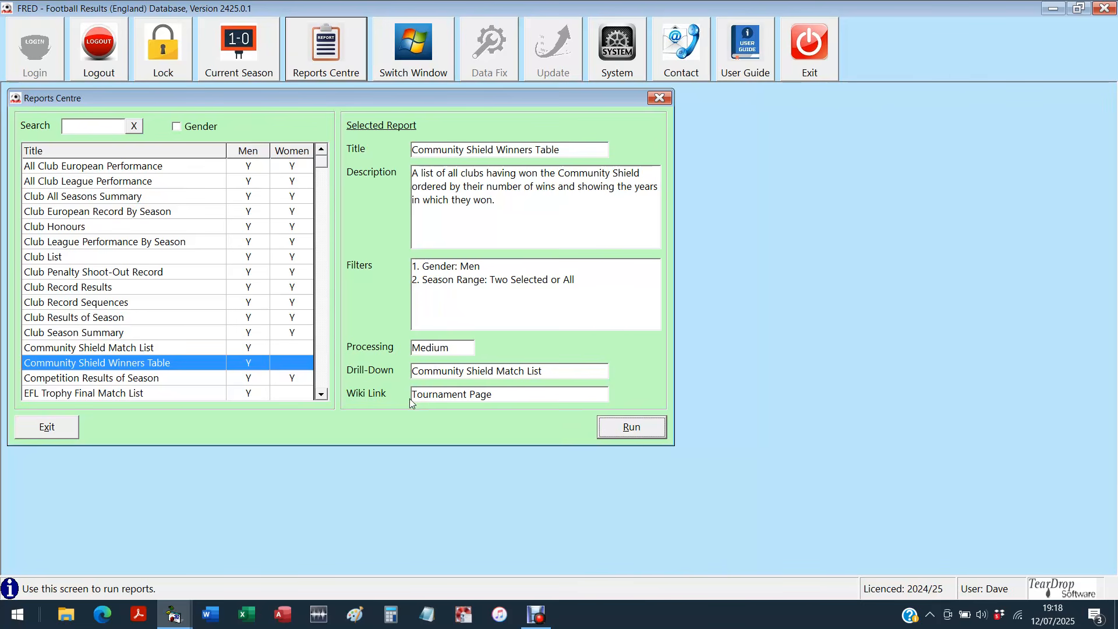
Step: Select the Head to Head Record report in the Reports Centre and open its filter
{"action": "left_click", "coordinate": [322, 356]}
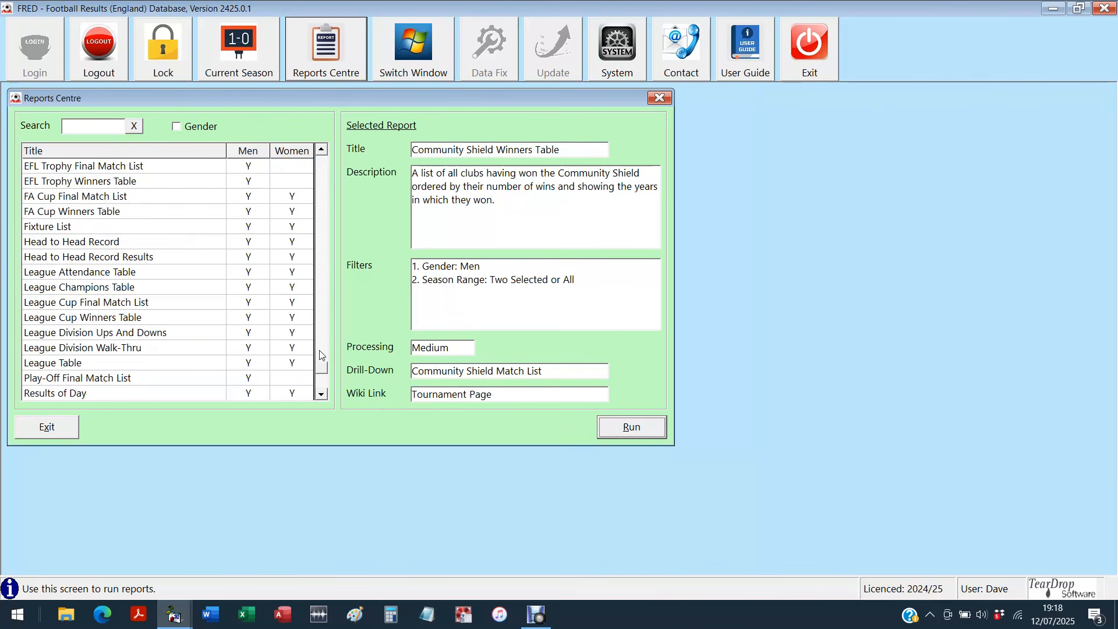
{"action": "left_click", "coordinate": [60, 243]}
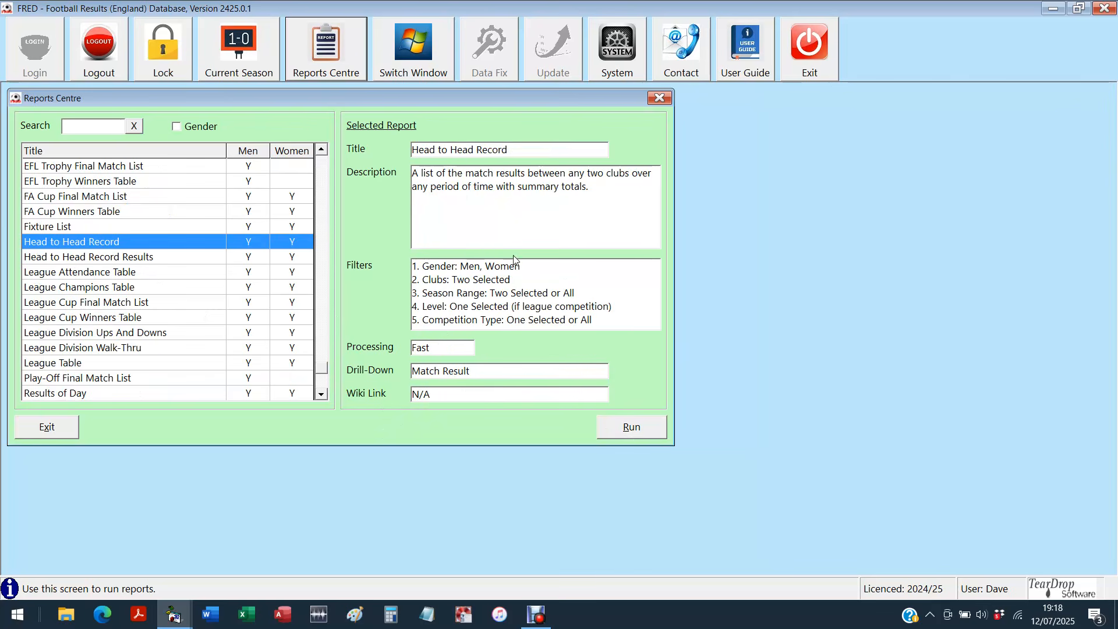
{"action": "double_click", "coordinate": [205, 242]}
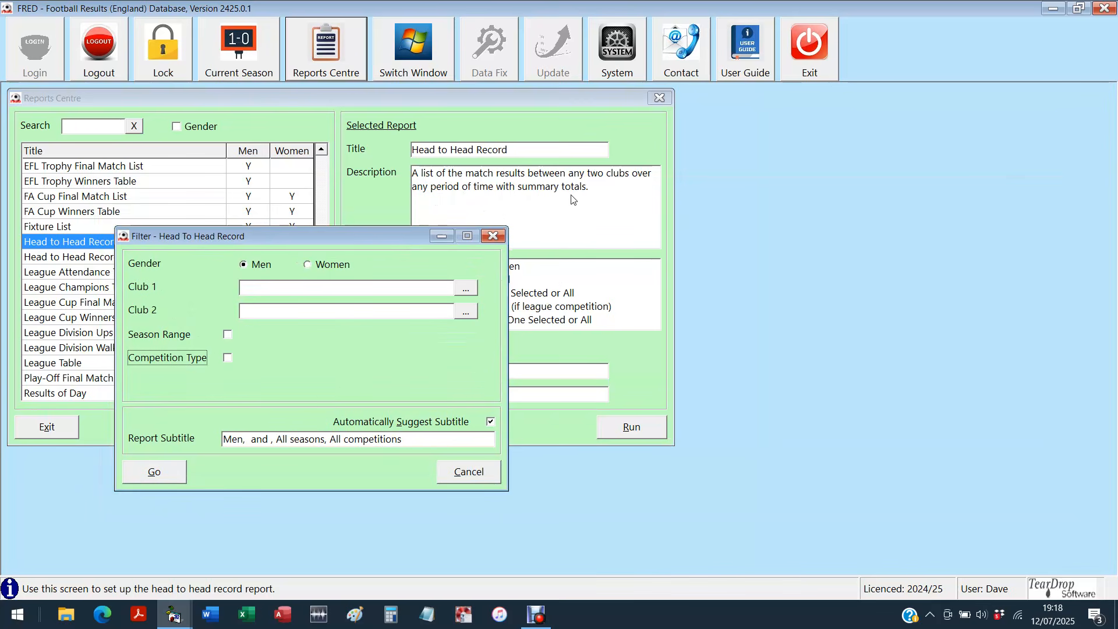
{"action": "left_click_drag", "start_coordinate": [369, 242], "coordinate": [346, 147]}
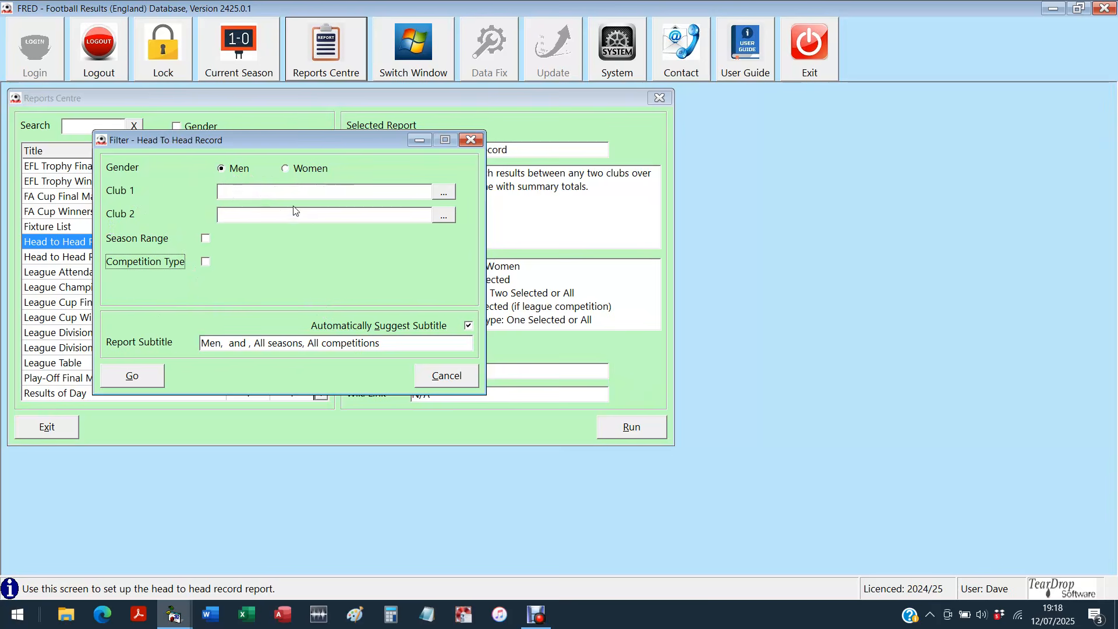
Step: Set Club 1 of the Head to Head Record filter to Coventry City
{"action": "left_click", "coordinate": [447, 194]}
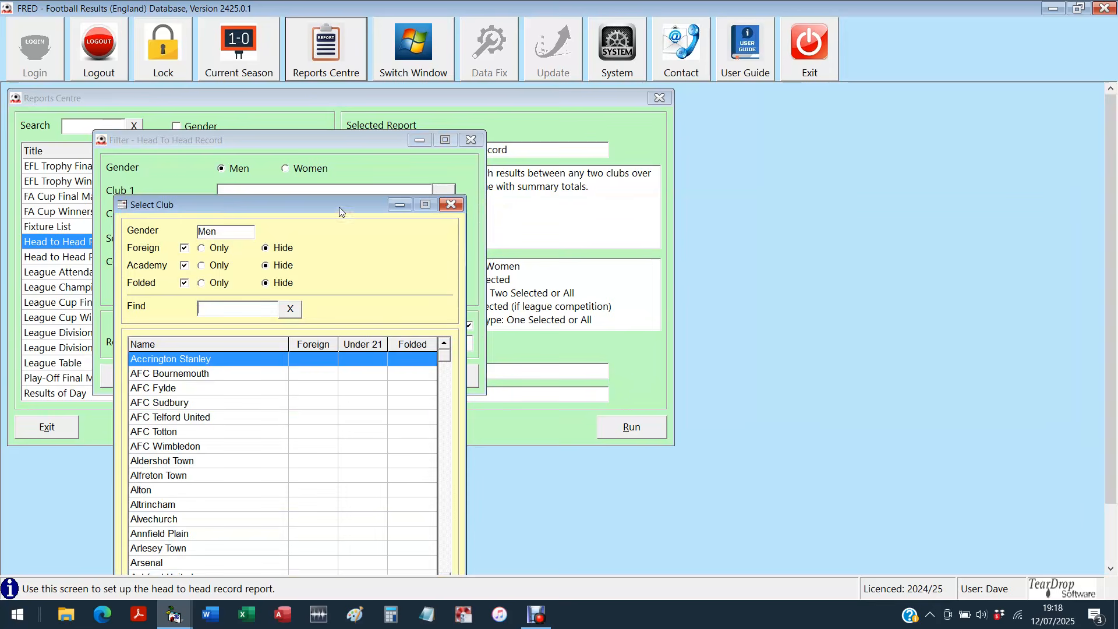
{"action": "left_click_drag", "start_coordinate": [340, 209], "coordinate": [318, 126]}
{"action": "left_click_drag", "start_coordinate": [424, 273], "coordinate": [425, 327]}
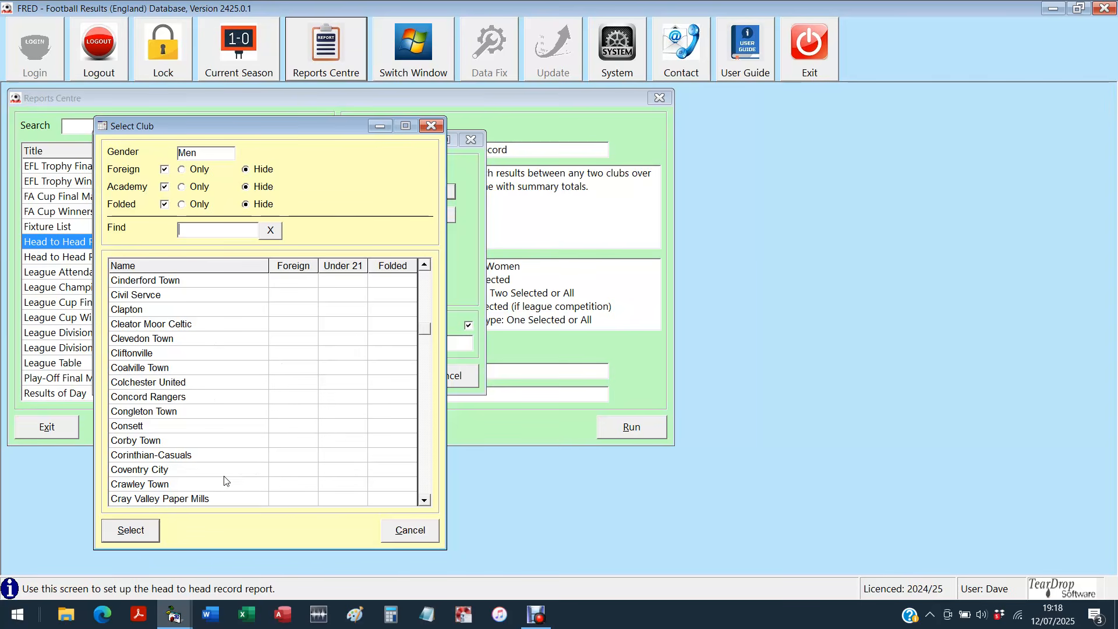
{"action": "left_click", "coordinate": [167, 471]}
{"action": "left_click", "coordinate": [144, 533]}
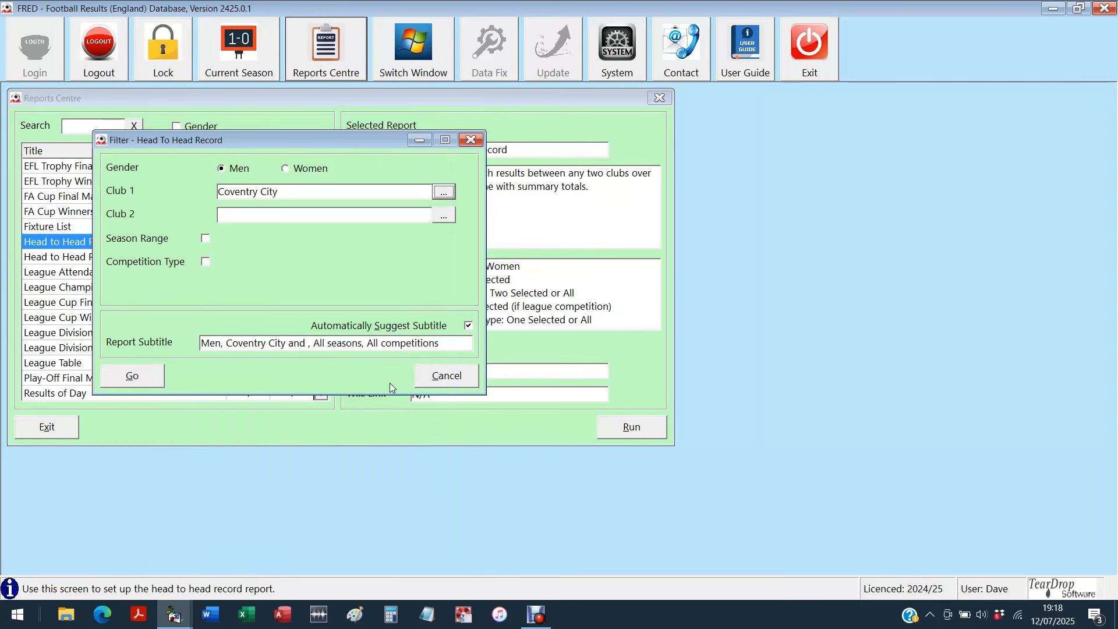
Step: Set Club 2 of the Head to Head Record filter to Fulham
{"action": "left_click", "coordinate": [441, 225]}
{"action": "left_click_drag", "start_coordinate": [355, 218], "coordinate": [294, 125]}
{"action": "left_click_drag", "start_coordinate": [409, 280], "coordinate": [395, 362]}
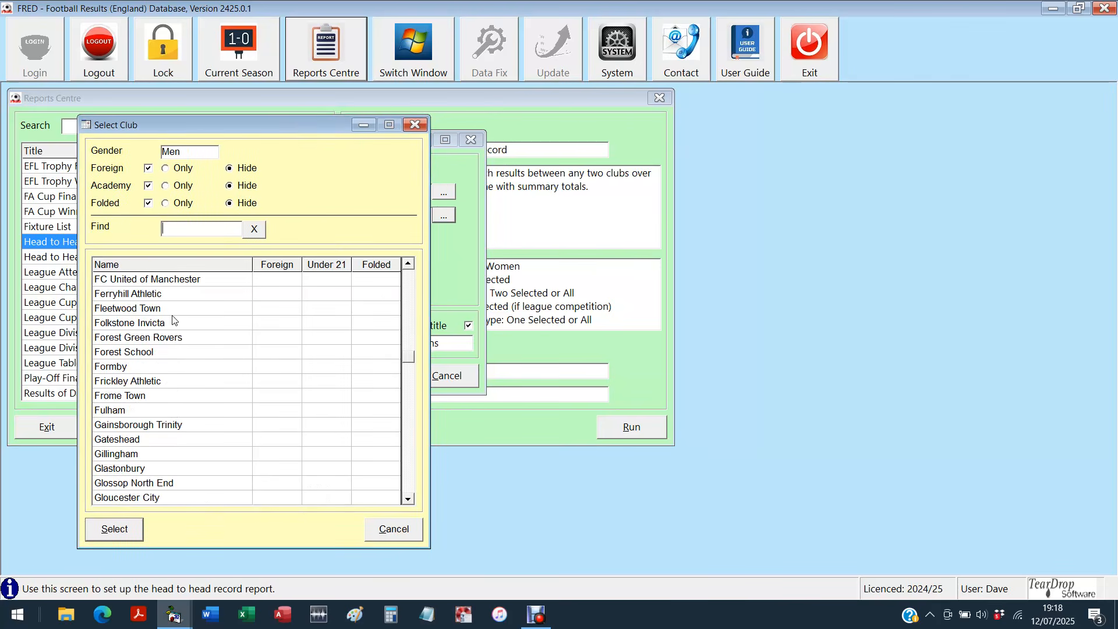
{"action": "left_click", "coordinate": [409, 445]}
{"action": "left_click", "coordinate": [410, 311]}
{"action": "left_click", "coordinate": [115, 416]}
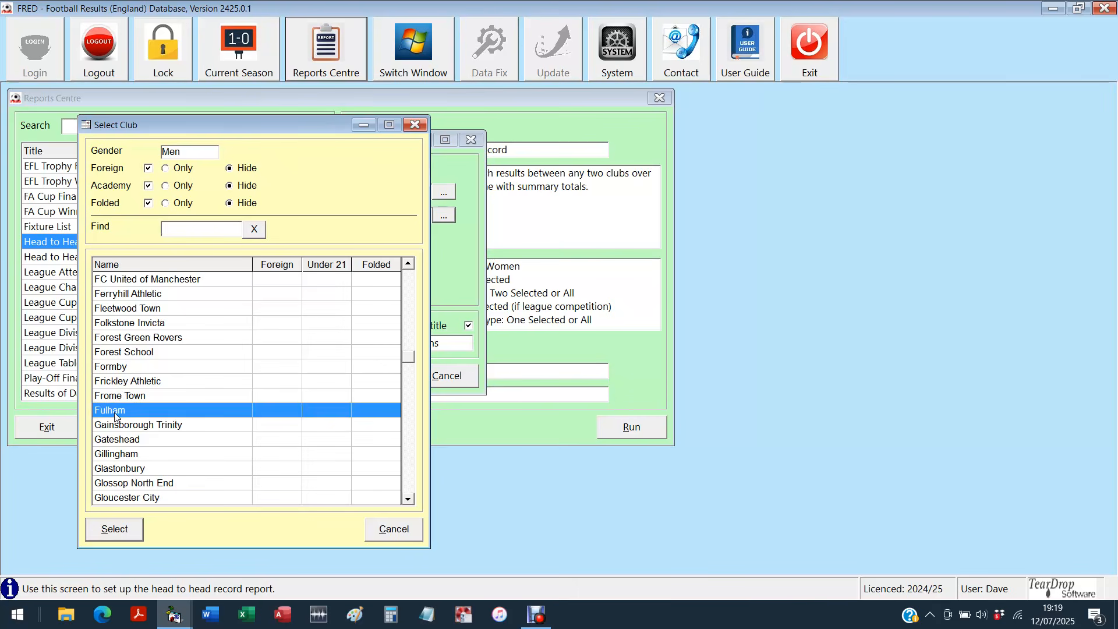
{"action": "double_click", "coordinate": [114, 415]}
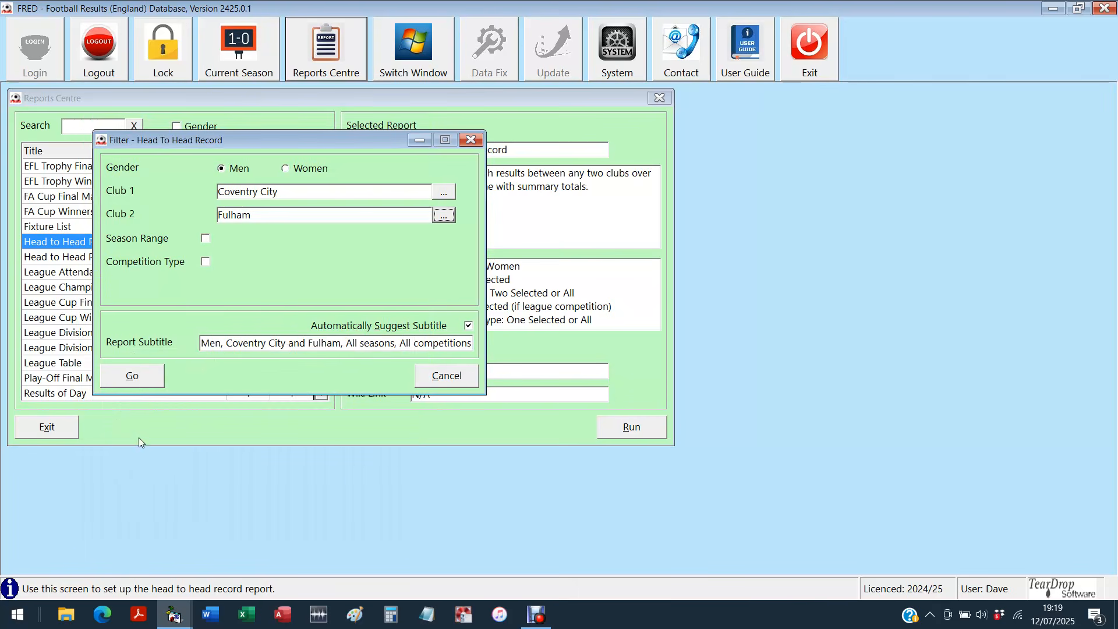
Step: Run the Coventry City and Fulham head to head report for all competitions and highlight the 10 Apr 2022 match before closing it
{"action": "left_click", "coordinate": [126, 381]}
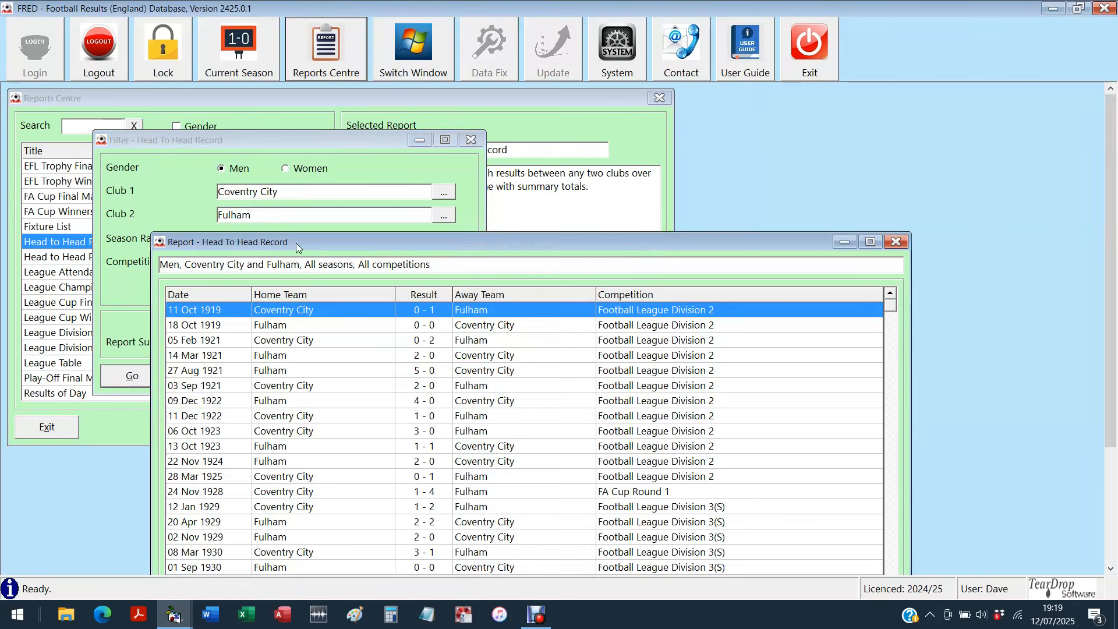
{"action": "left_click_drag", "start_coordinate": [296, 243], "coordinate": [171, 104]}
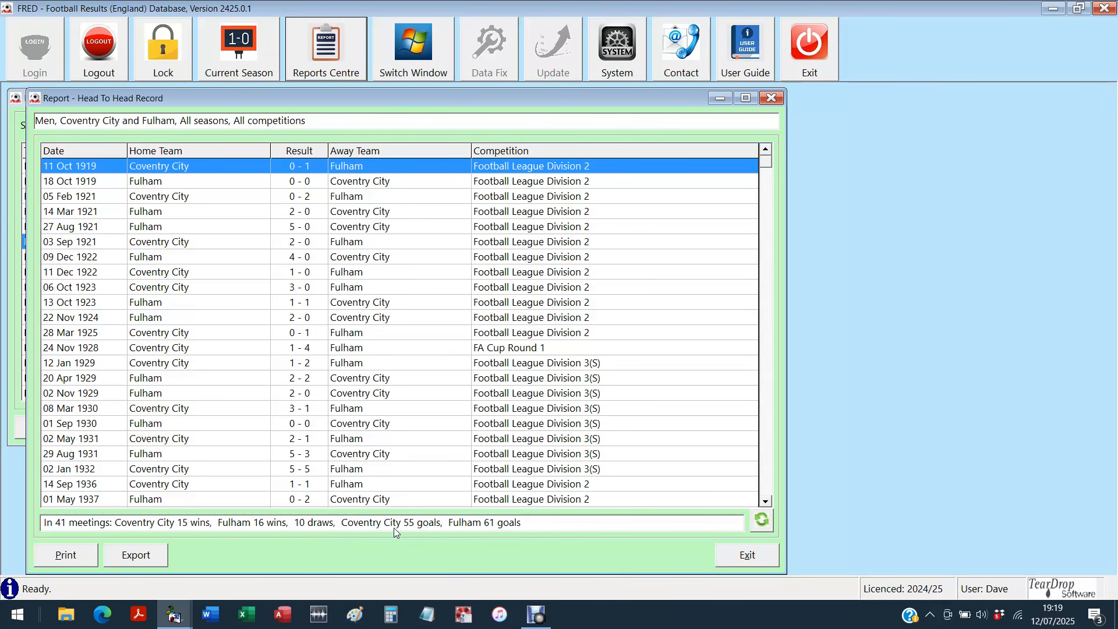
{"action": "left_click", "coordinate": [766, 487]}
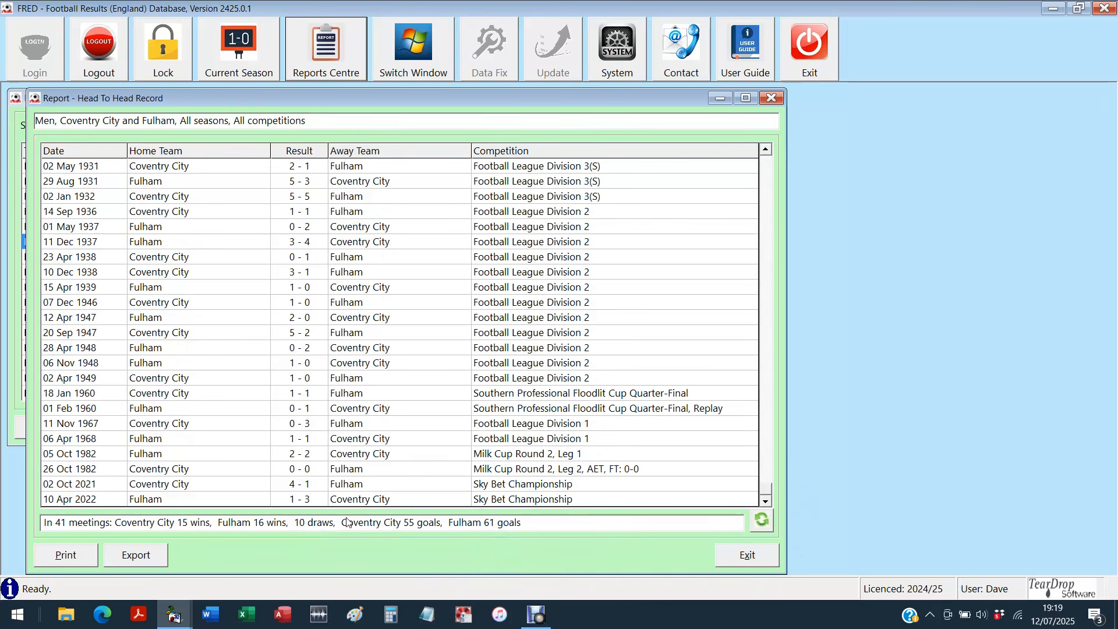
{"action": "left_click", "coordinate": [251, 499]}
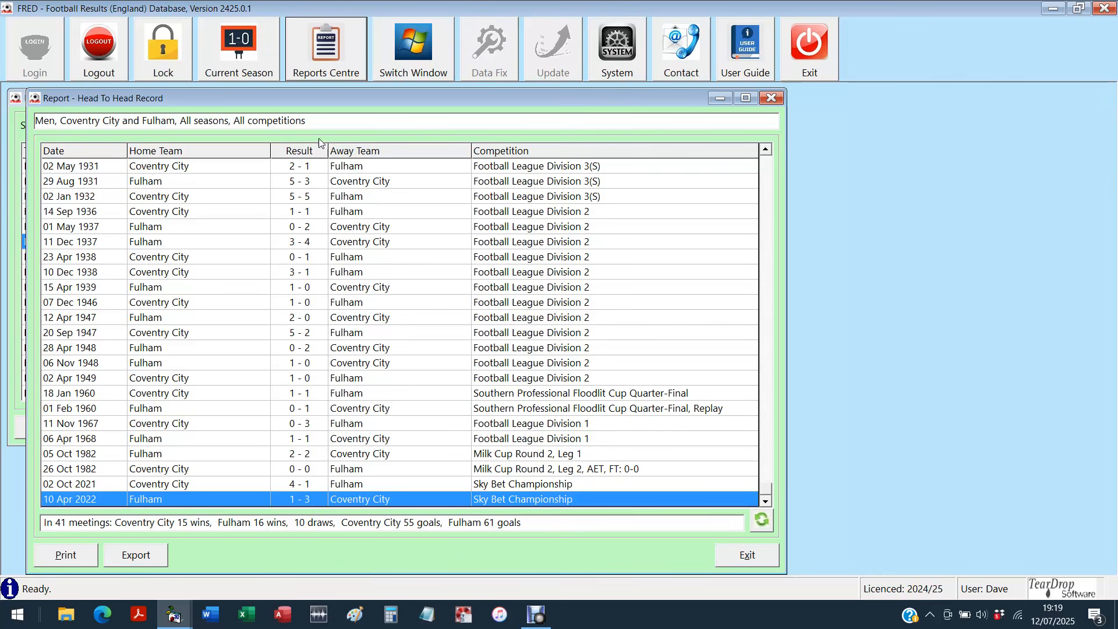
{"action": "left_click_drag", "start_coordinate": [266, 99], "coordinate": [259, 98]}
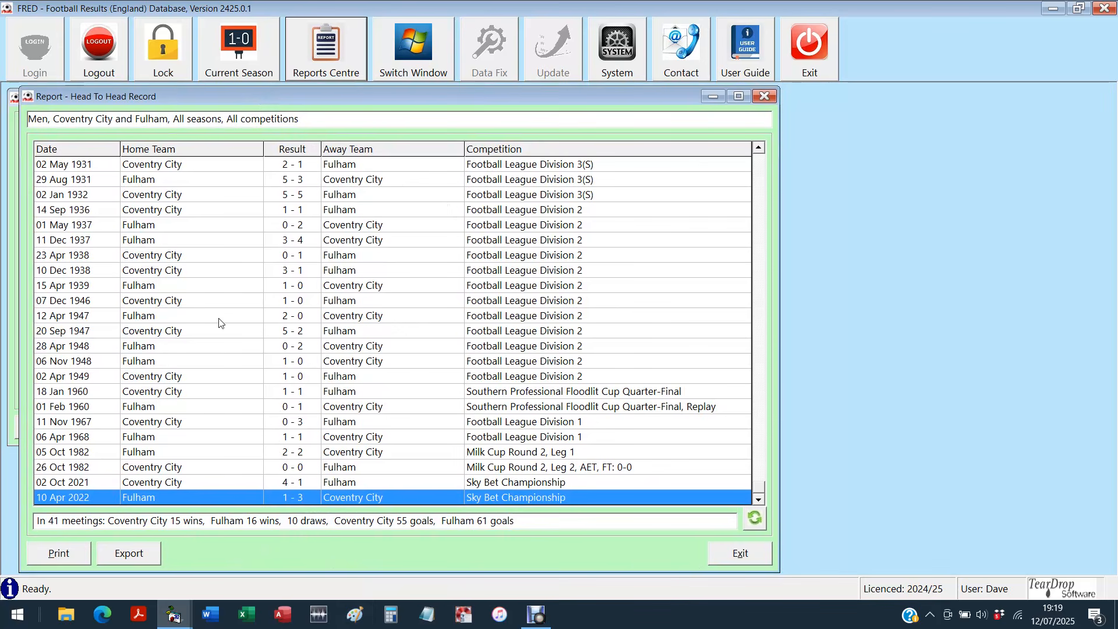
{"action": "left_click", "coordinate": [740, 556]}
Step: Enable the Competition Type filter for the head to head report and set it to League Division
{"action": "left_click", "coordinate": [182, 264]}
{"action": "left_click", "coordinate": [406, 266]}
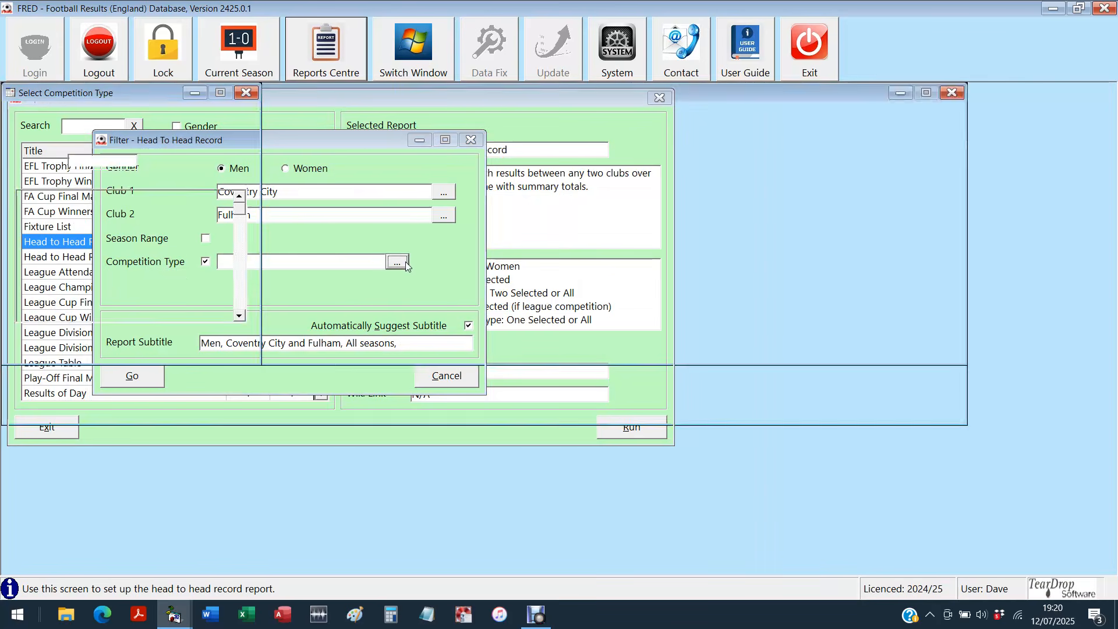
{"action": "left_click", "coordinate": [244, 276]}
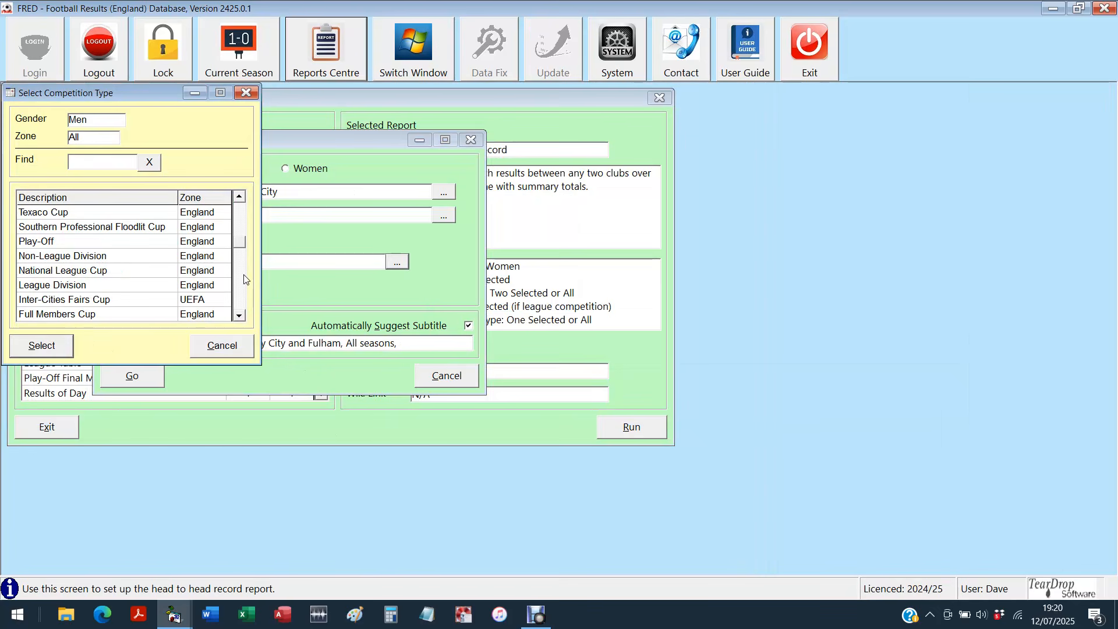
{"action": "left_click", "coordinate": [71, 284]}
{"action": "left_click", "coordinate": [55, 349]}
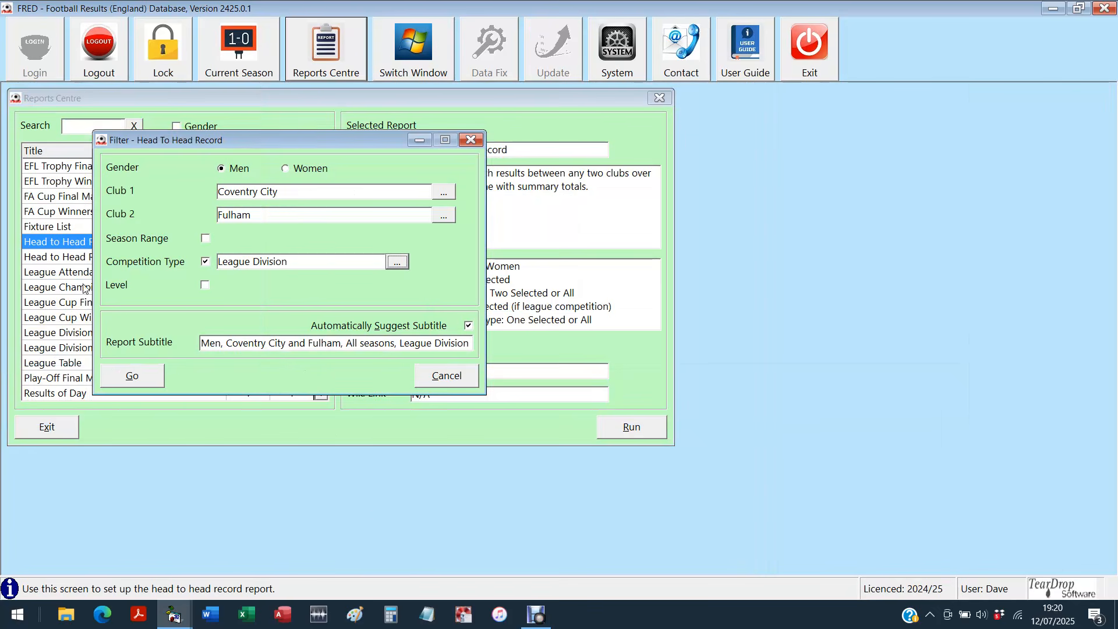
Step: Restrict the head to head filter to Level 2, run the report, and close it along with its filter after viewing
{"action": "left_click", "coordinate": [127, 283]}
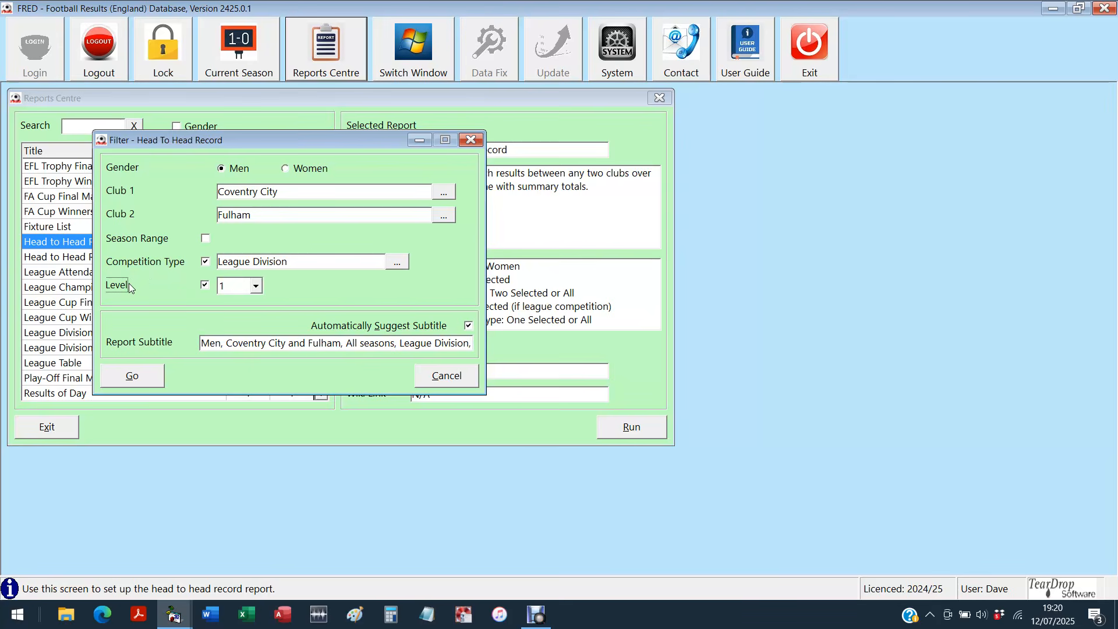
{"action": "left_click", "coordinate": [256, 285]}
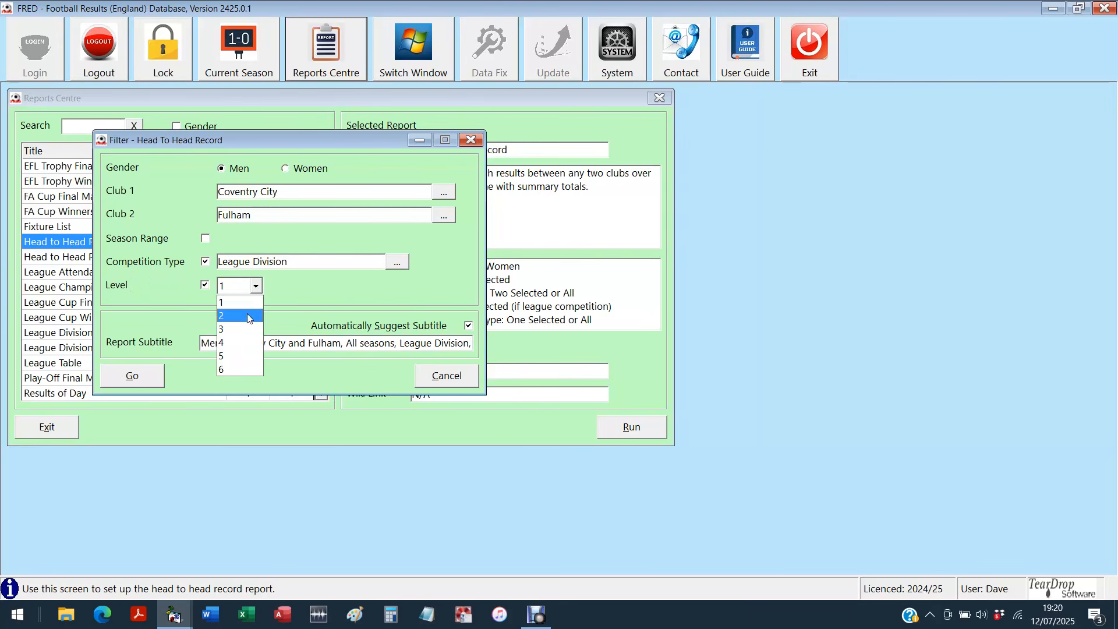
{"action": "left_click", "coordinate": [244, 316]}
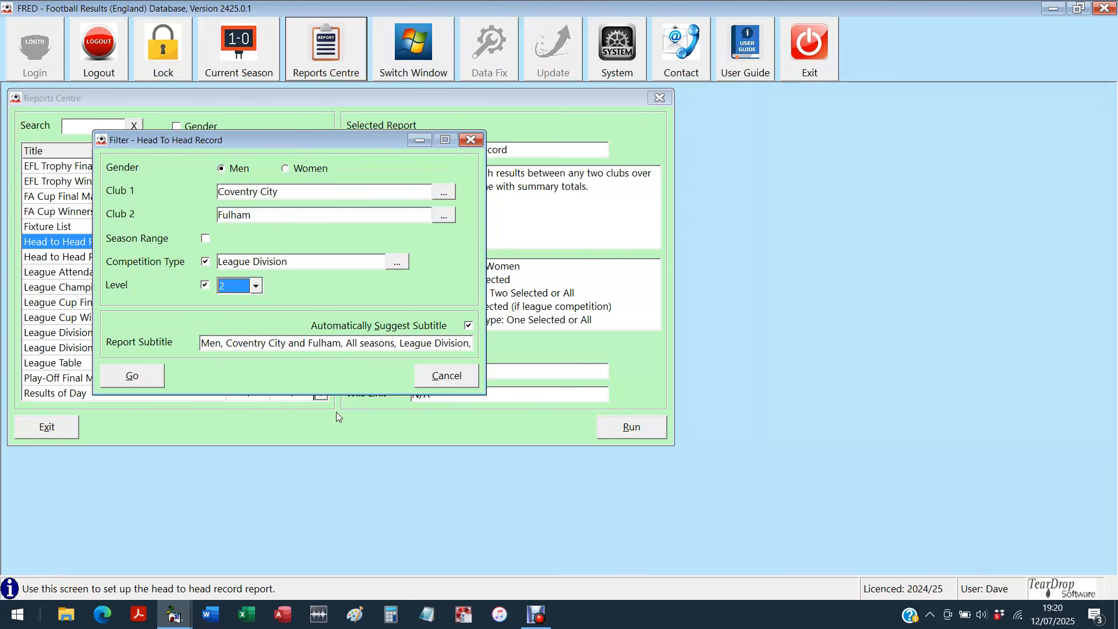
{"action": "left_click", "coordinate": [140, 377]}
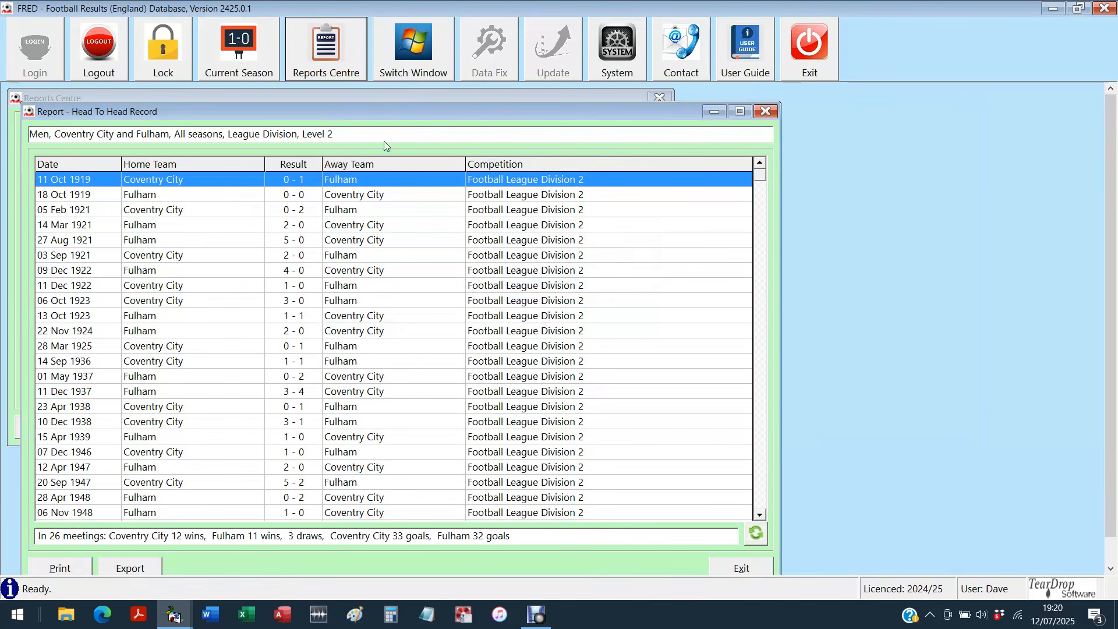
{"action": "left_click_drag", "start_coordinate": [348, 110], "coordinate": [344, 90]}
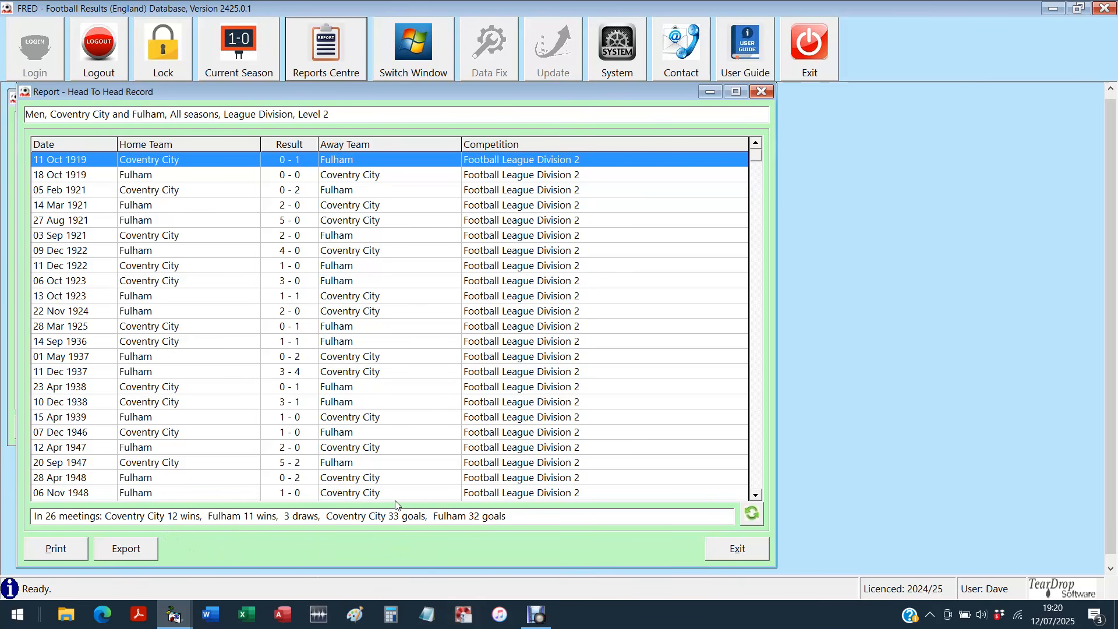
{"action": "left_click", "coordinate": [728, 550]}
{"action": "left_click", "coordinate": [453, 377]}
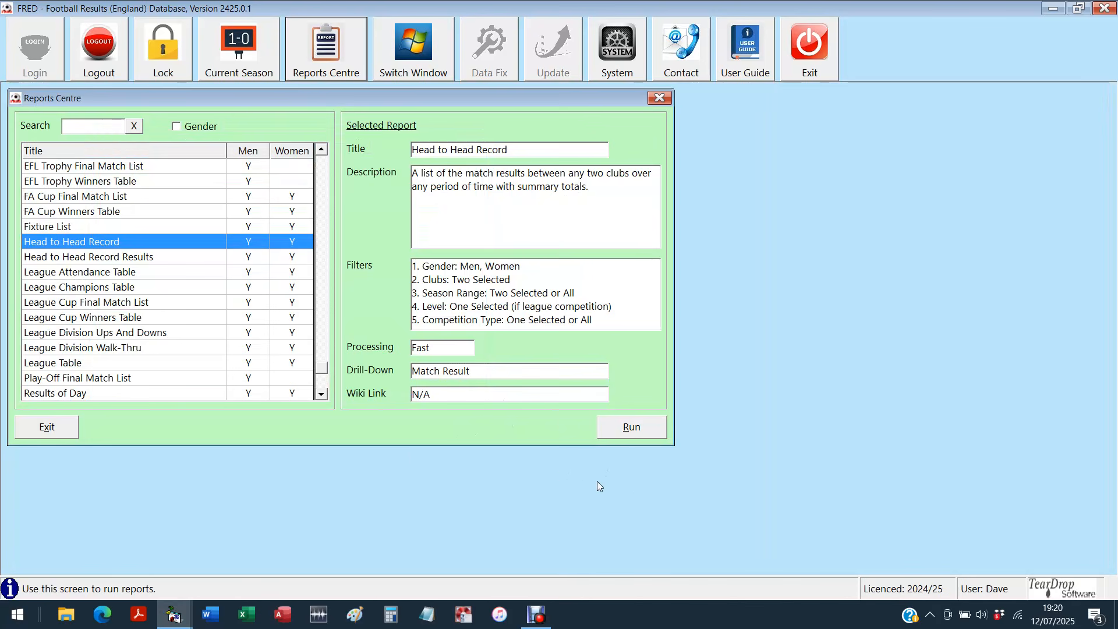
Step: Open the filter of the Trophy Winners of Season report and move it clear of the report description
{"action": "scroll", "coordinate": [264, 408], "scroll_direction": "down", "scroll_amount": 1}
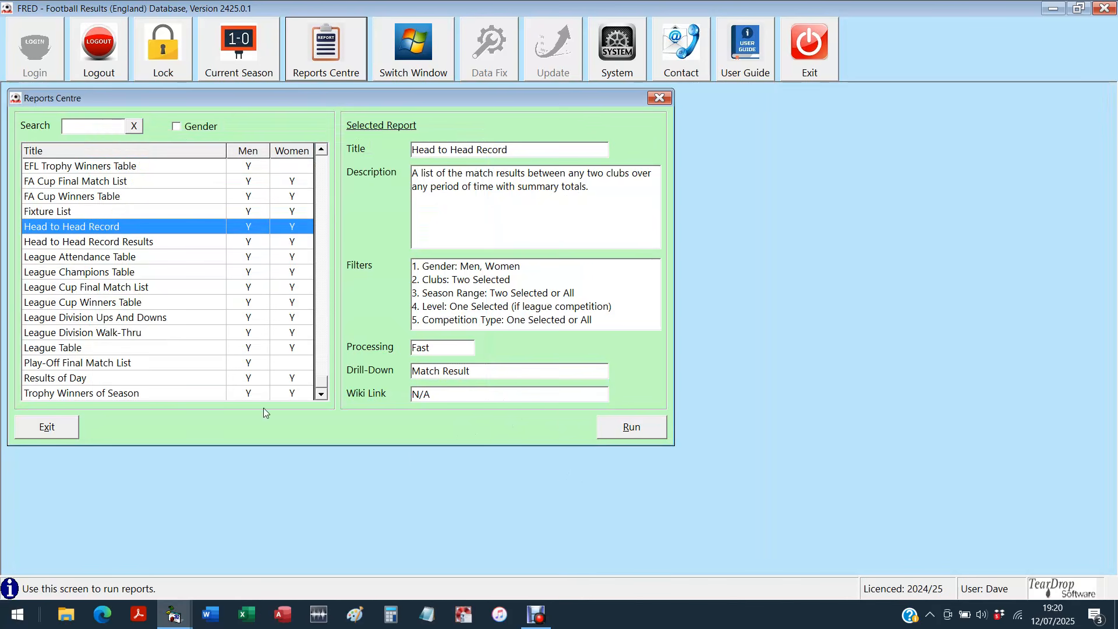
{"action": "double_click", "coordinate": [116, 397]}
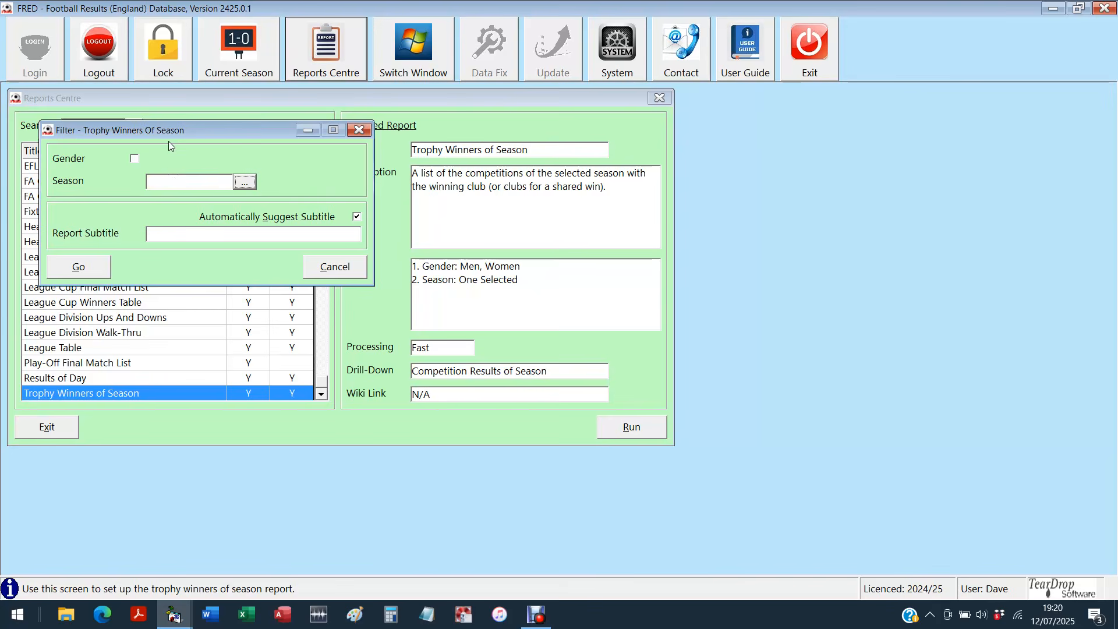
{"action": "left_click_drag", "start_coordinate": [170, 135], "coordinate": [281, 236]}
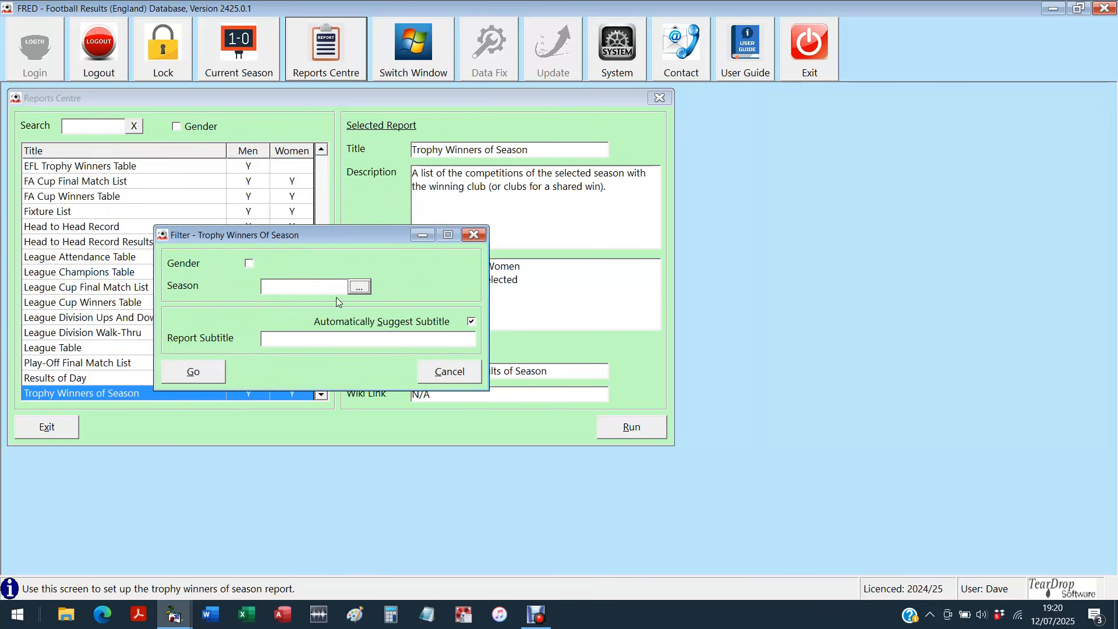
Step: Set the season to 2024/25 and run the Trophy Winners of Season report
{"action": "left_click", "coordinate": [359, 287]}
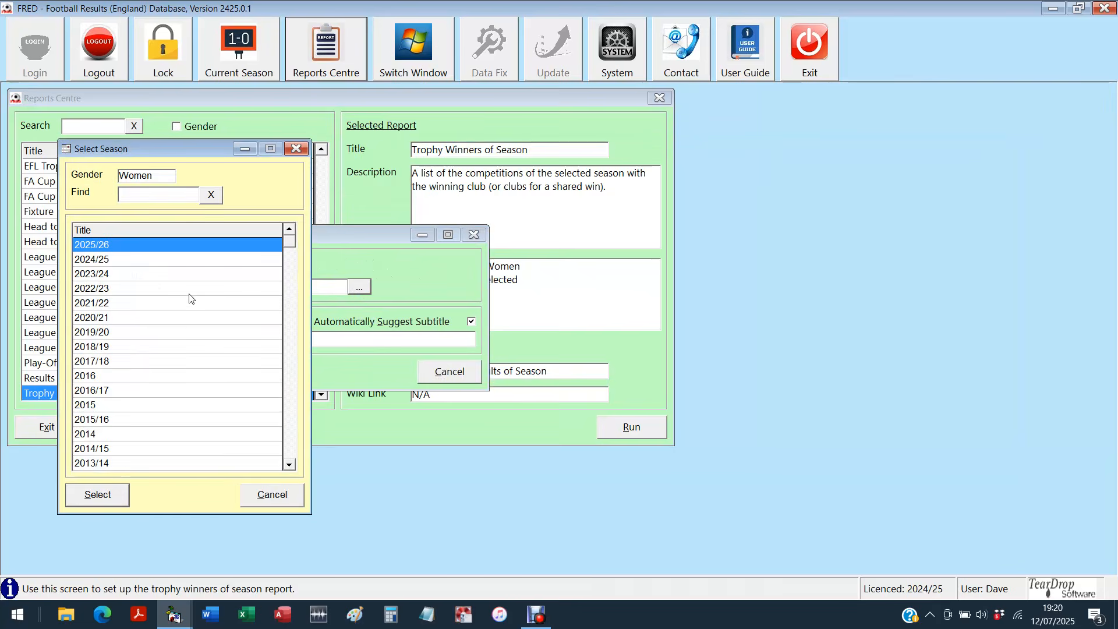
{"action": "left_click", "coordinate": [107, 260]}
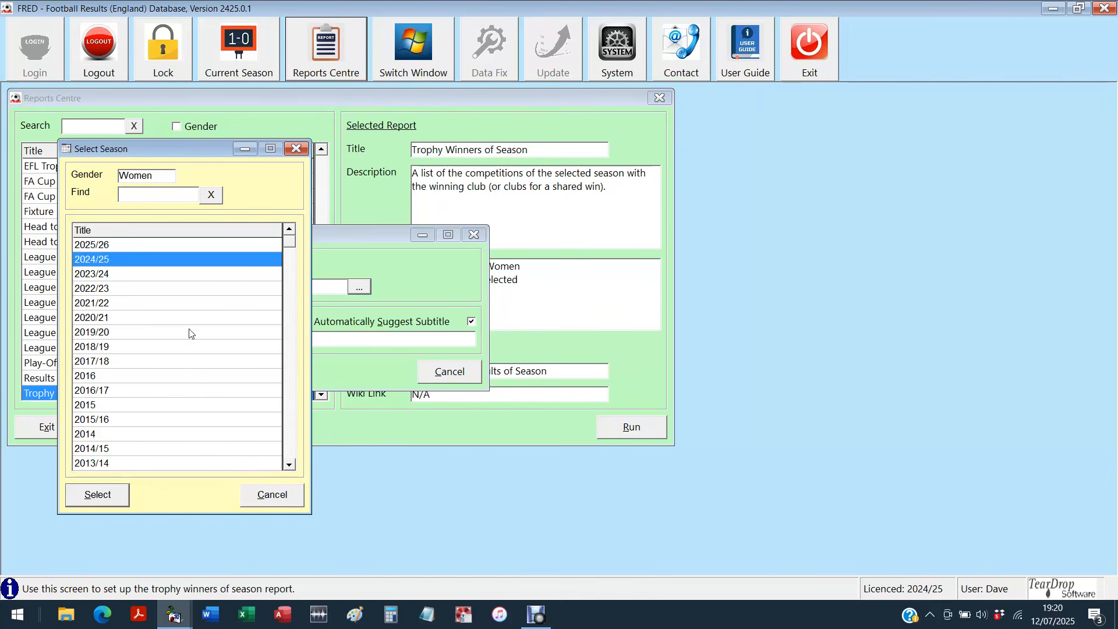
{"action": "left_click", "coordinate": [104, 495]}
{"action": "left_click", "coordinate": [200, 371]}
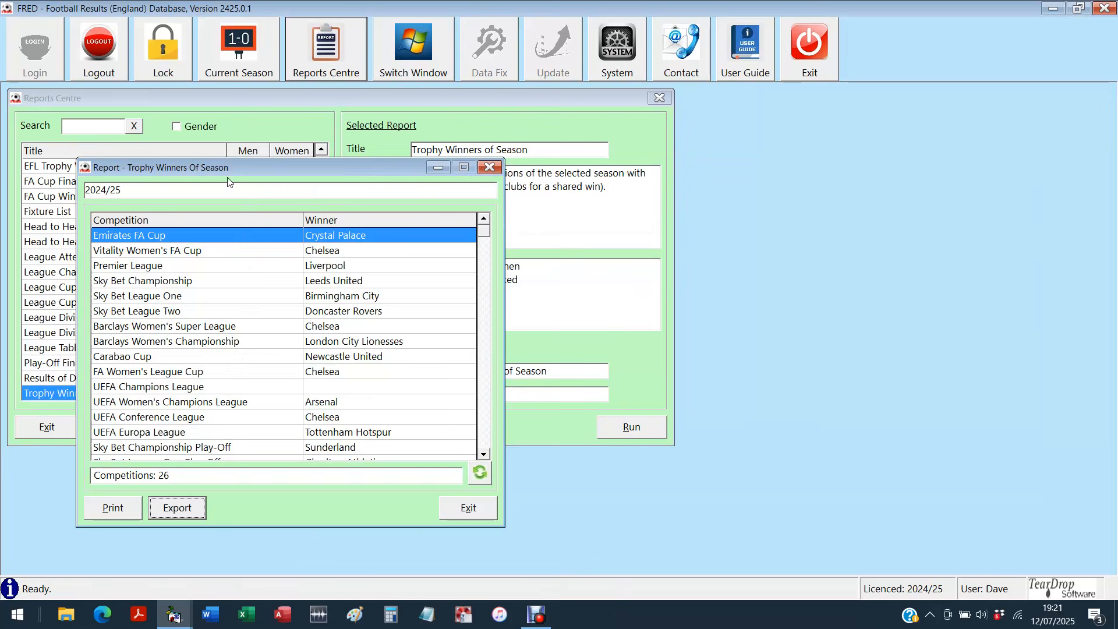
{"action": "left_click_drag", "start_coordinate": [223, 163], "coordinate": [214, 119]}
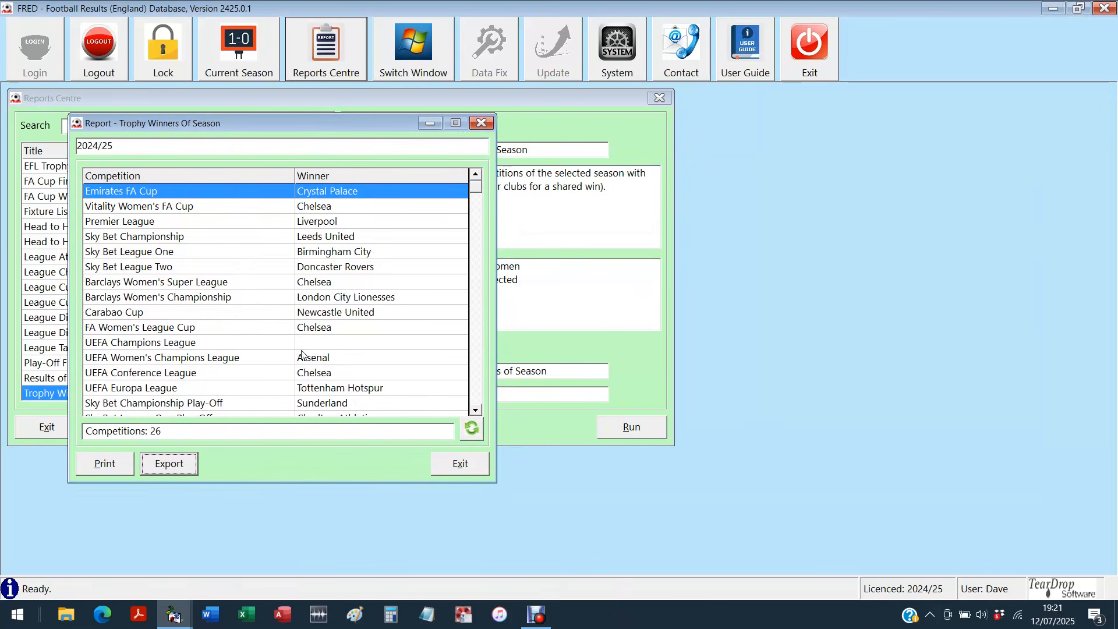
Step: Highlight in turn the Emirates FA Cup, Vitality Women's FA Cup, Premier League and Sky Bet Championship winners in the report
{"action": "left_click", "coordinate": [311, 192]}
{"action": "left_click", "coordinate": [201, 209]}
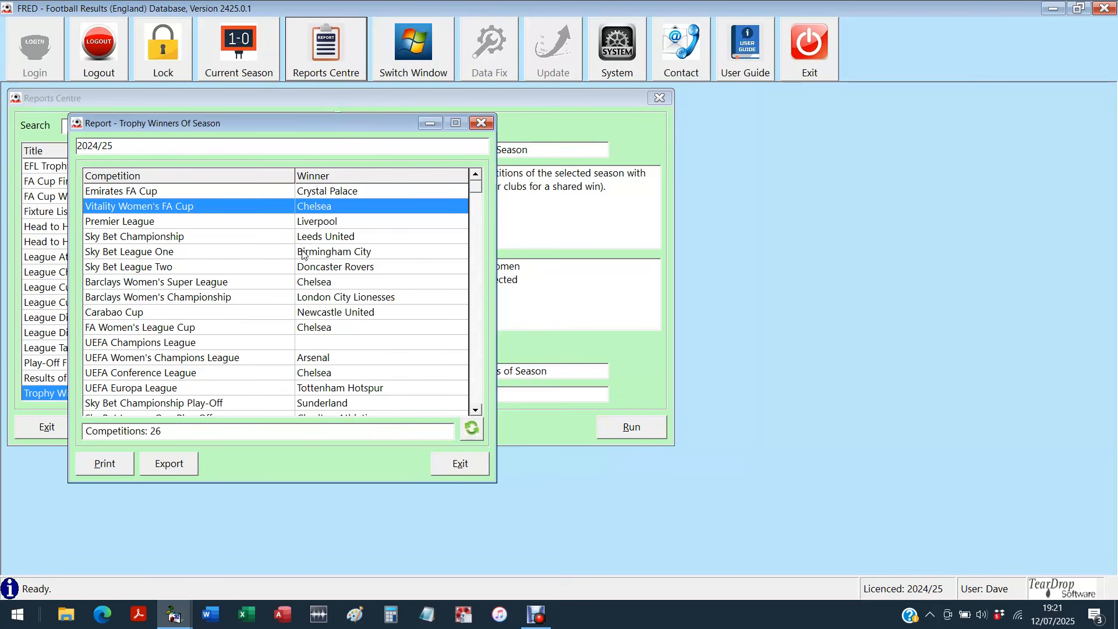
{"action": "left_click", "coordinate": [211, 222]}
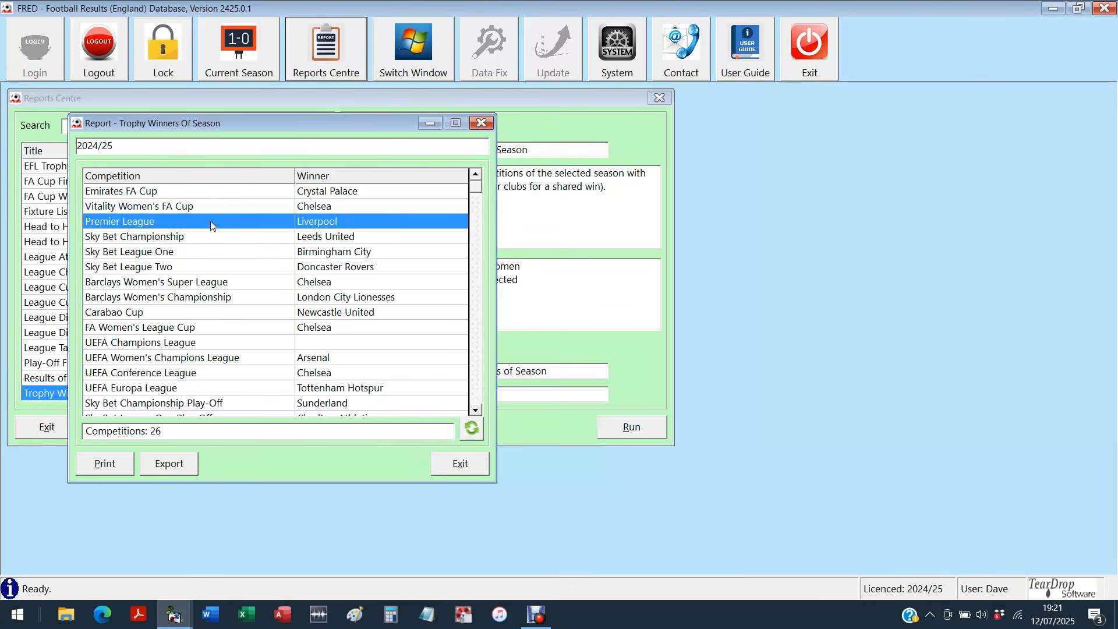
{"action": "left_click", "coordinate": [215, 244]}
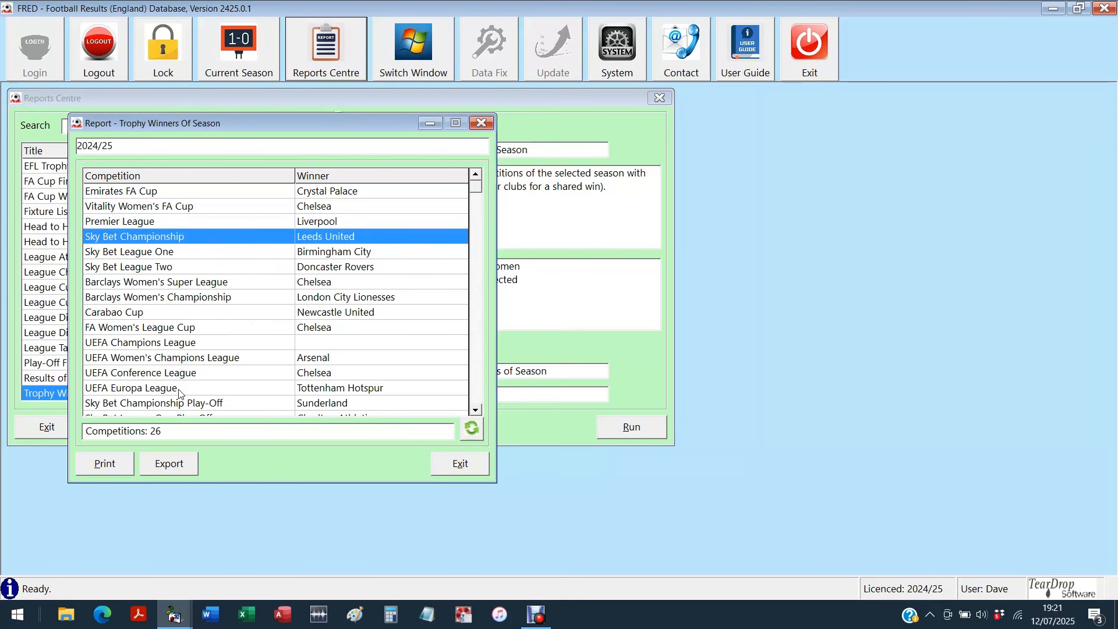
Step: Highlight the UEFA Women's Champions League, UEFA Conference League, UEFA Champions League and National League Cup rows in turn
{"action": "left_click", "coordinate": [182, 359]}
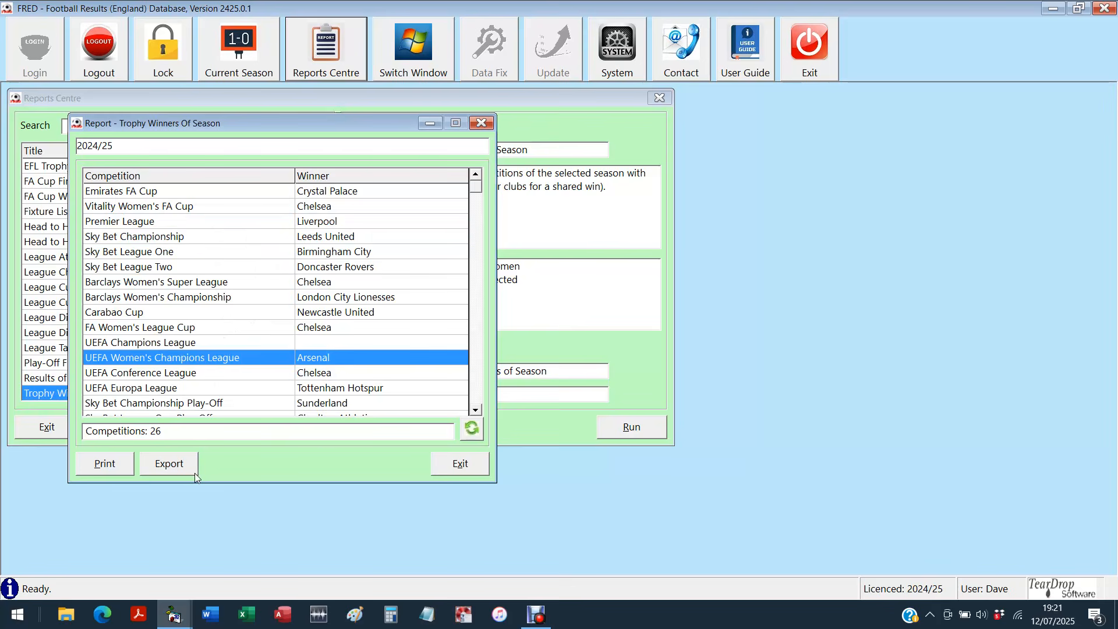
{"action": "left_click", "coordinate": [119, 376]}
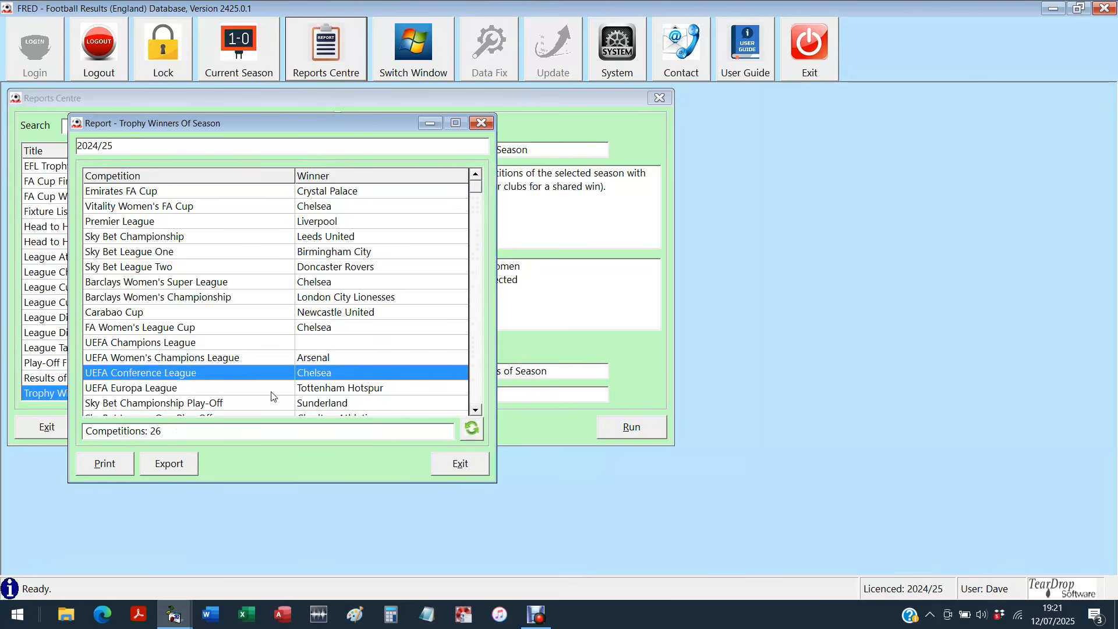
{"action": "left_click", "coordinate": [175, 345]}
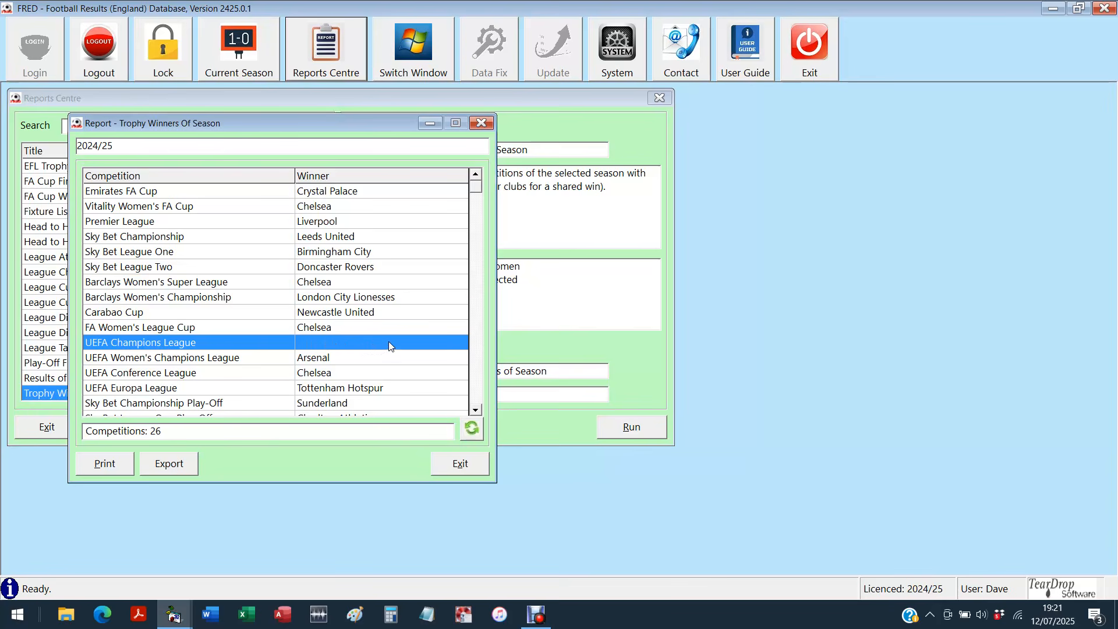
{"action": "left_click", "coordinate": [473, 387]}
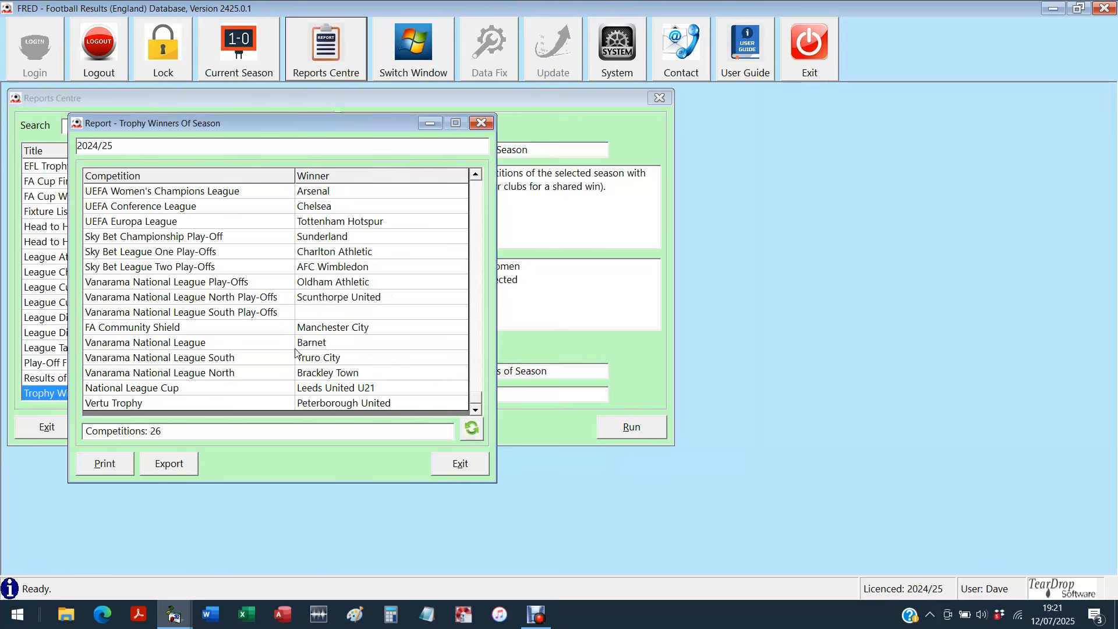
{"action": "left_click", "coordinate": [134, 389]}
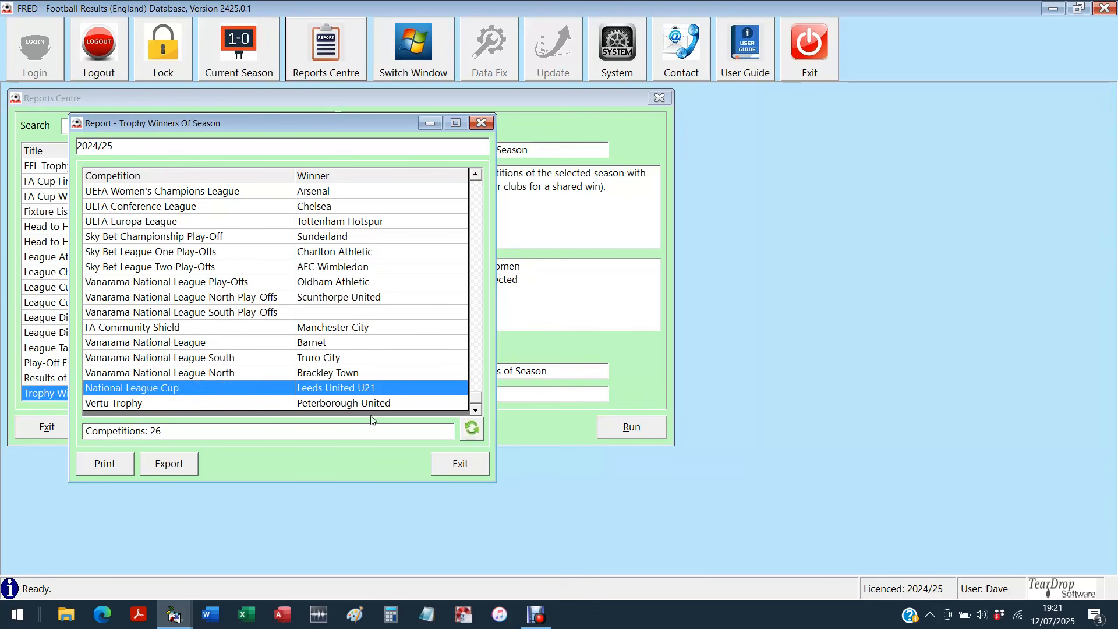
Step: Close the Trophy Winners of Season report and its filter to return to the list of reports
{"action": "left_click", "coordinate": [458, 466]}
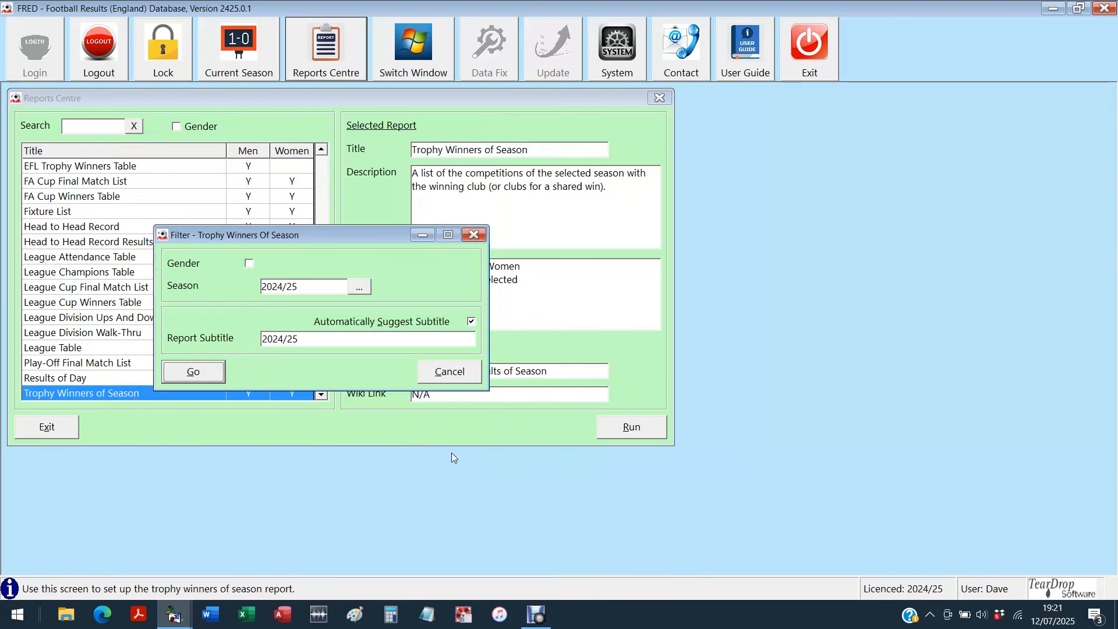
{"action": "left_click", "coordinate": [444, 377]}
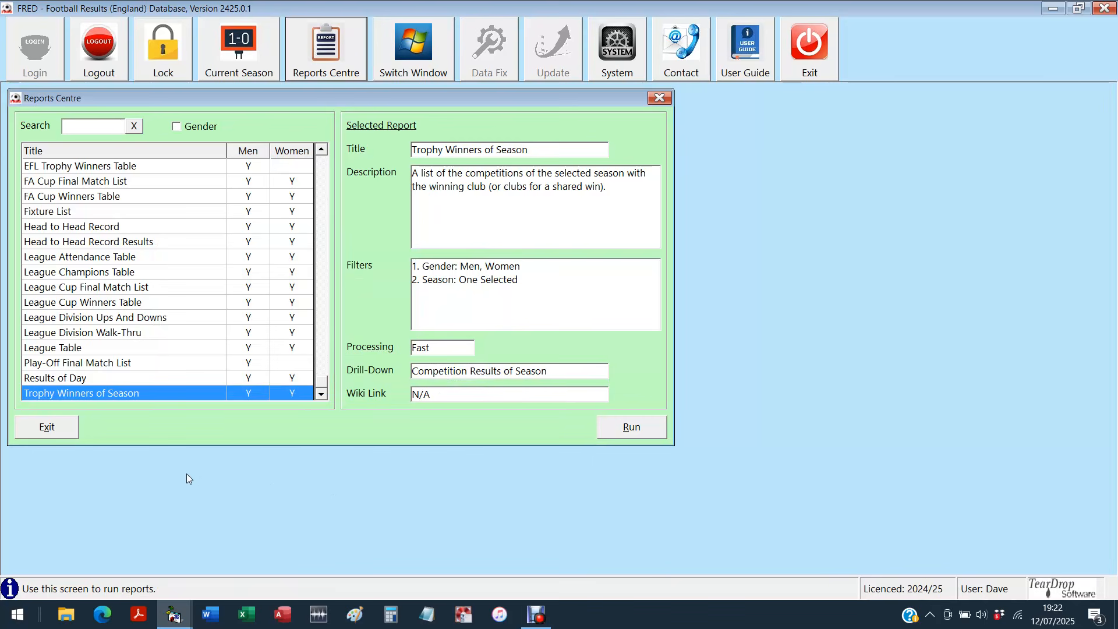
{"action": "left_click", "coordinate": [326, 201]}
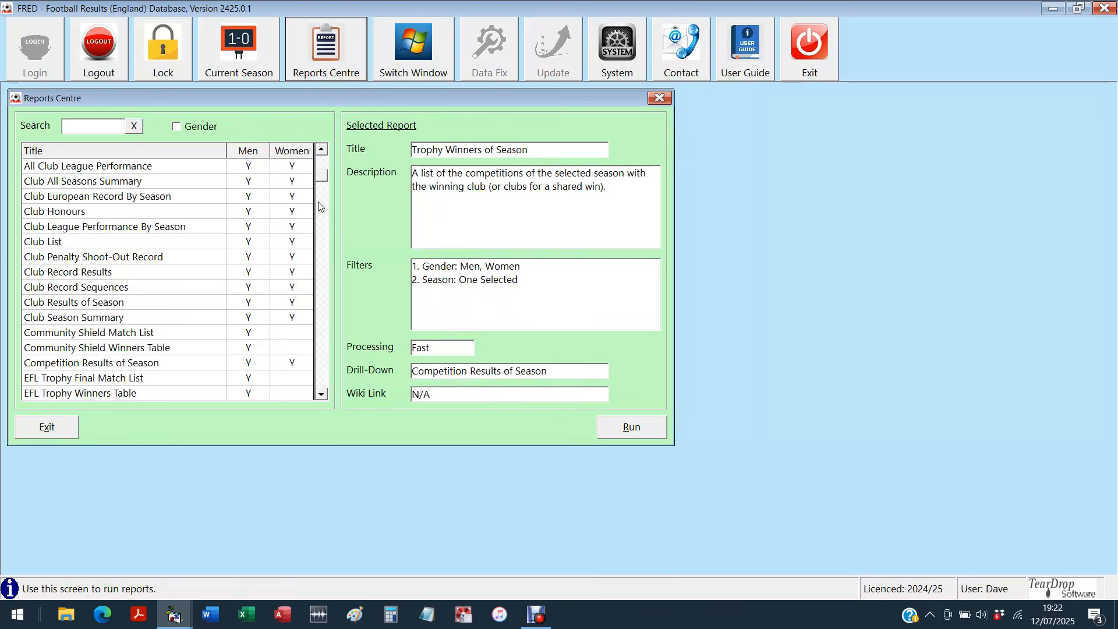
Step: Open the filter of the Club Honours report and set the gender to Women
{"action": "left_click", "coordinate": [72, 213]}
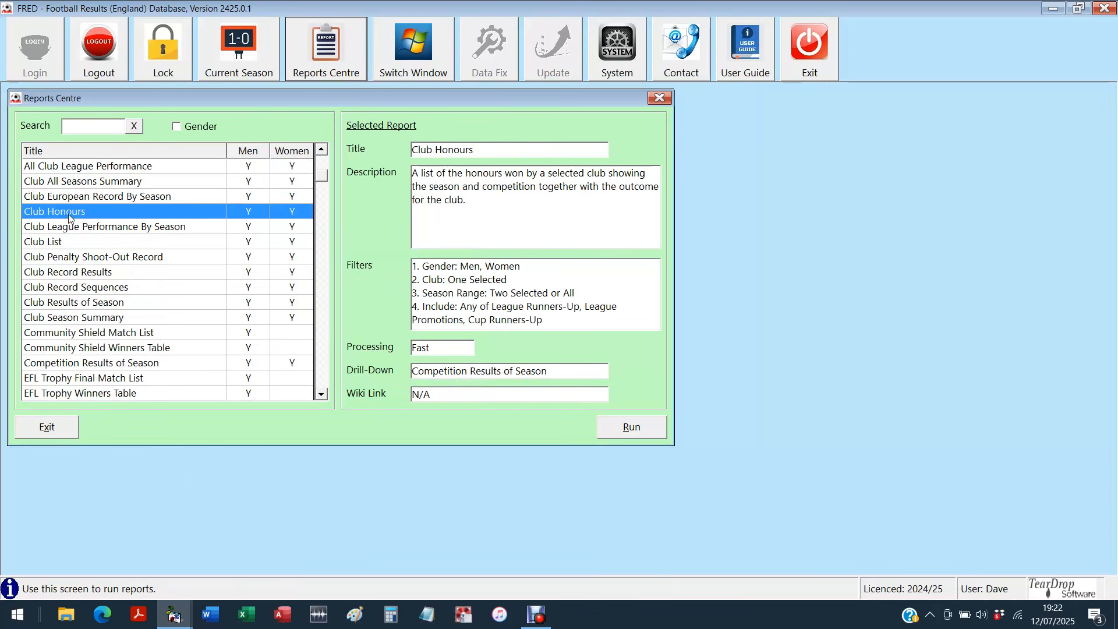
{"action": "left_click", "coordinate": [625, 431]}
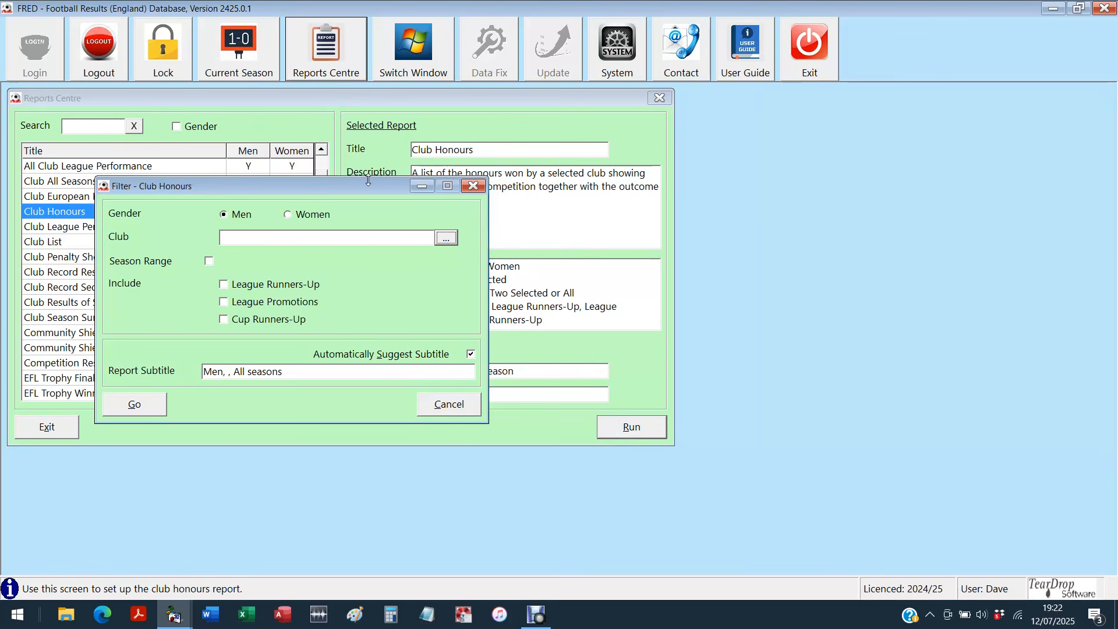
{"action": "left_click_drag", "start_coordinate": [335, 186], "coordinate": [373, 236]}
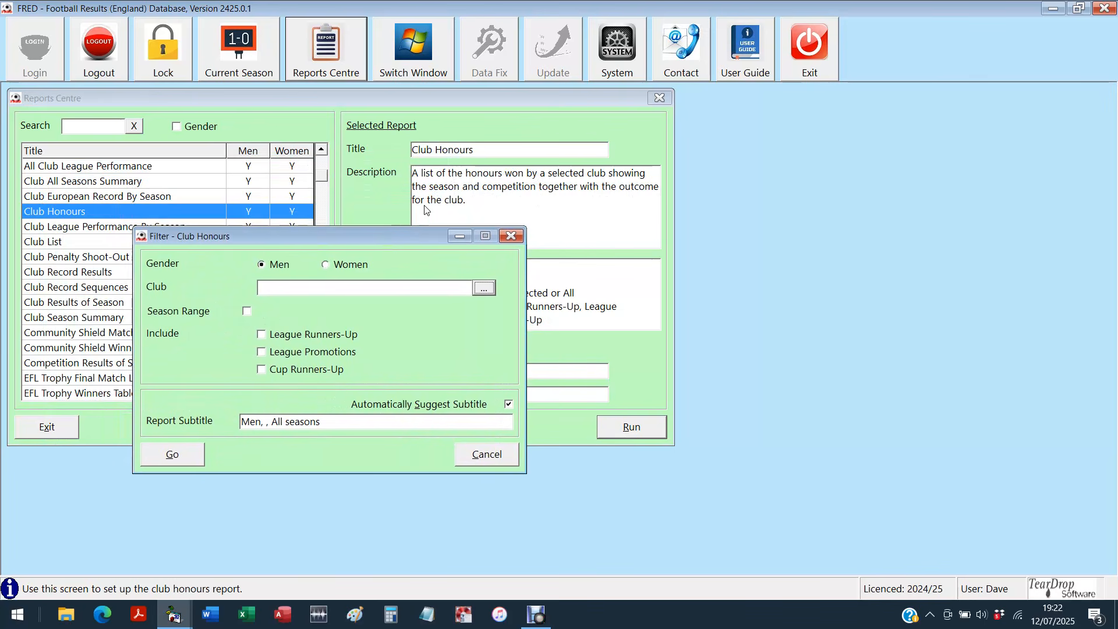
{"action": "left_click_drag", "start_coordinate": [379, 237], "coordinate": [318, 142]}
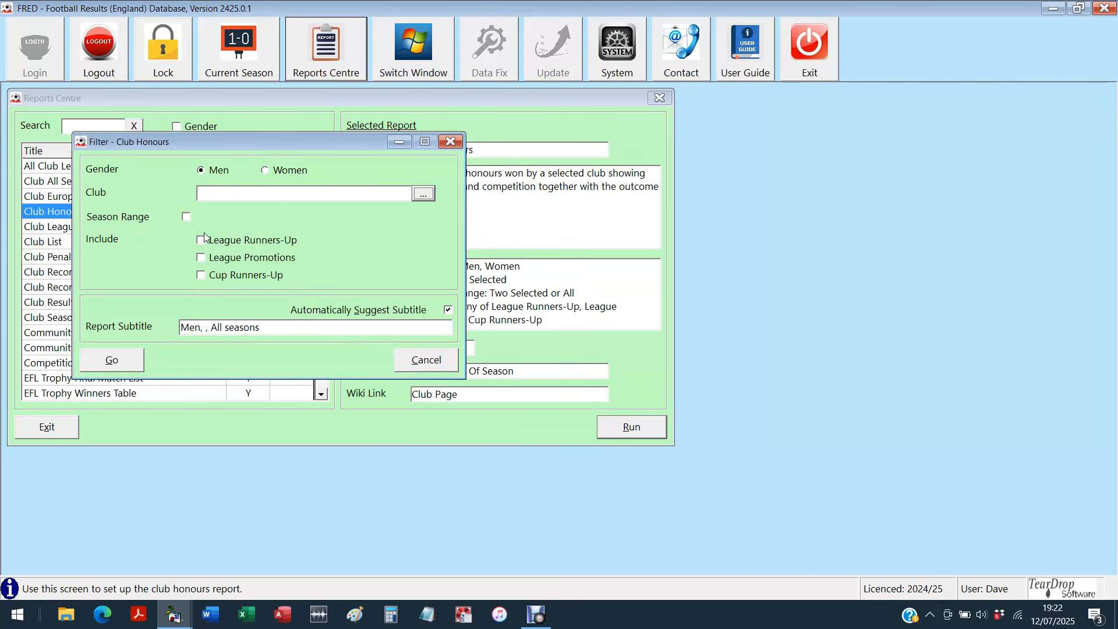
{"action": "left_click", "coordinate": [285, 171]}
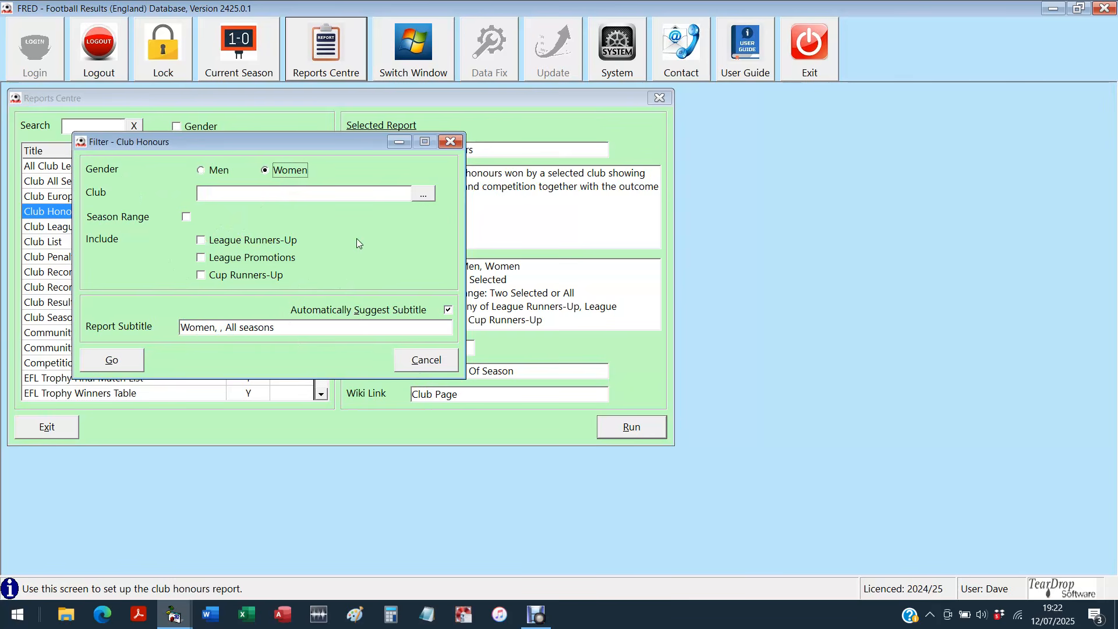
Step: Choose Arsenal as the club, include league promotions and run the Club Honours report for all seasons
{"action": "left_click", "coordinate": [420, 199]}
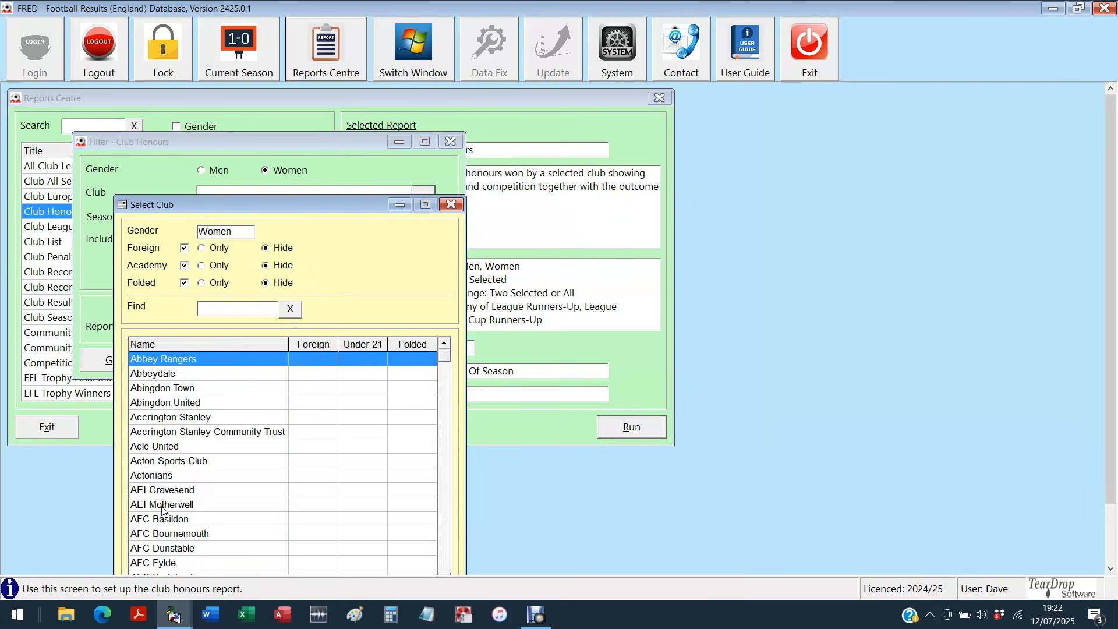
{"action": "left_click", "coordinate": [445, 496]}
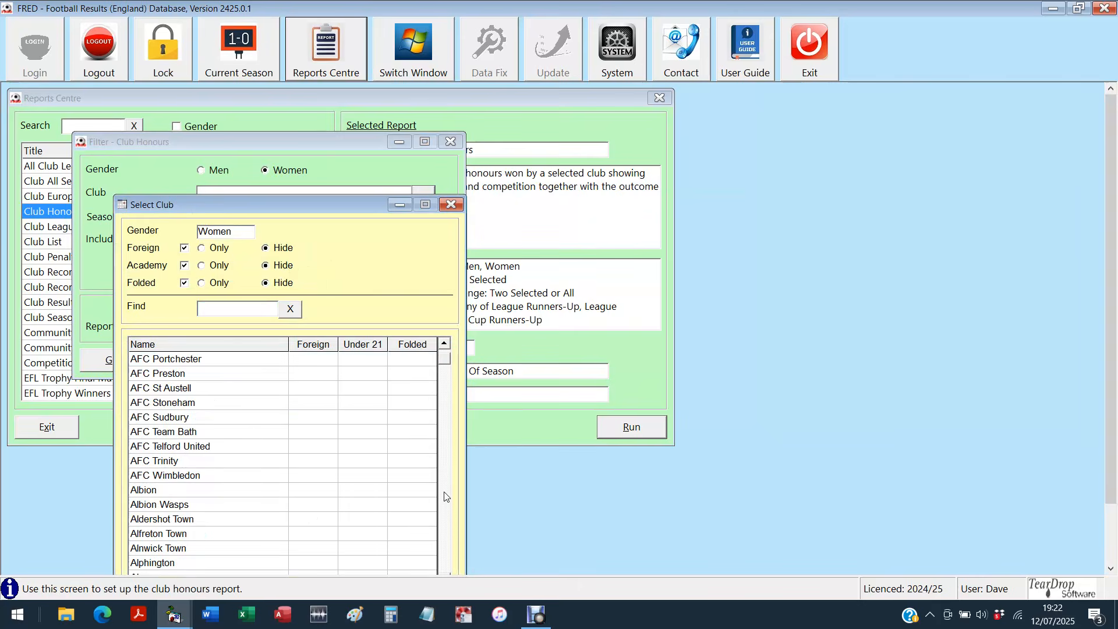
{"action": "left_click", "coordinate": [445, 497]}
{"action": "double_click", "coordinate": [176, 519]}
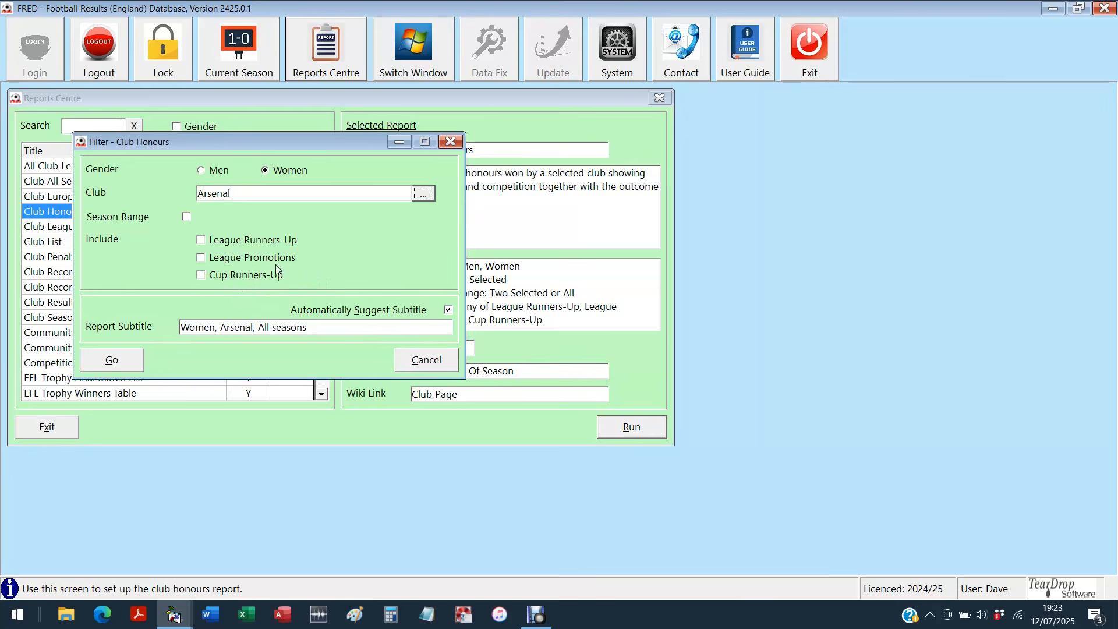
{"action": "left_click", "coordinate": [203, 260]}
{"action": "left_click", "coordinate": [126, 362]}
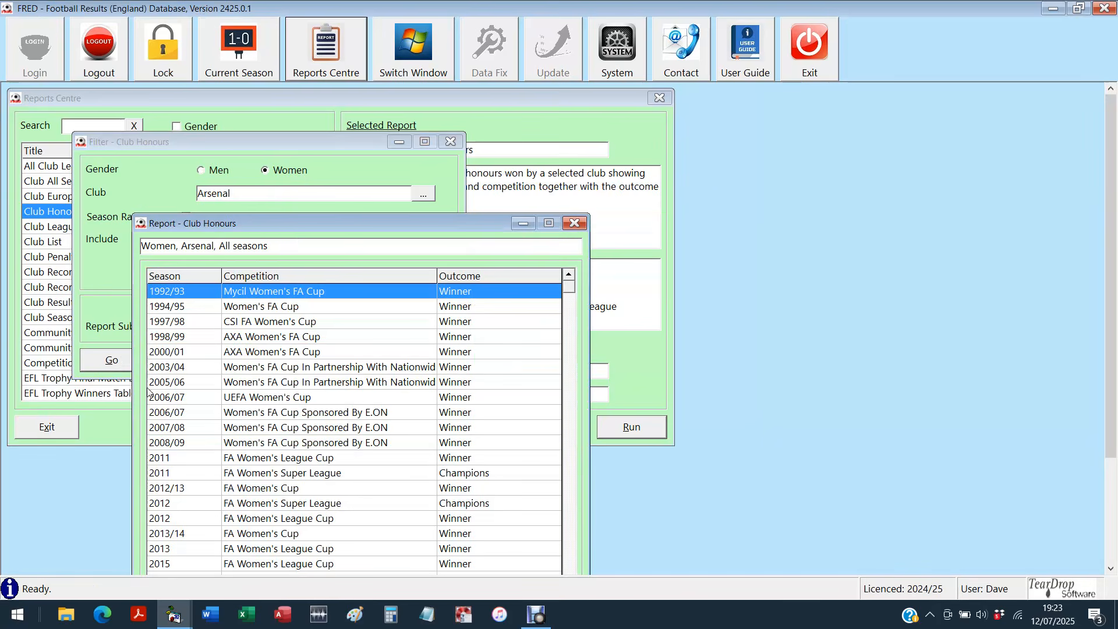
Step: Examine Arsenal's honours, highlighting the 1994/95 Women's FA Cup and 2024/25 UEFA Women's Champions League rows, and close the report and its filter
{"action": "left_click_drag", "start_coordinate": [273, 228], "coordinate": [190, 101]}
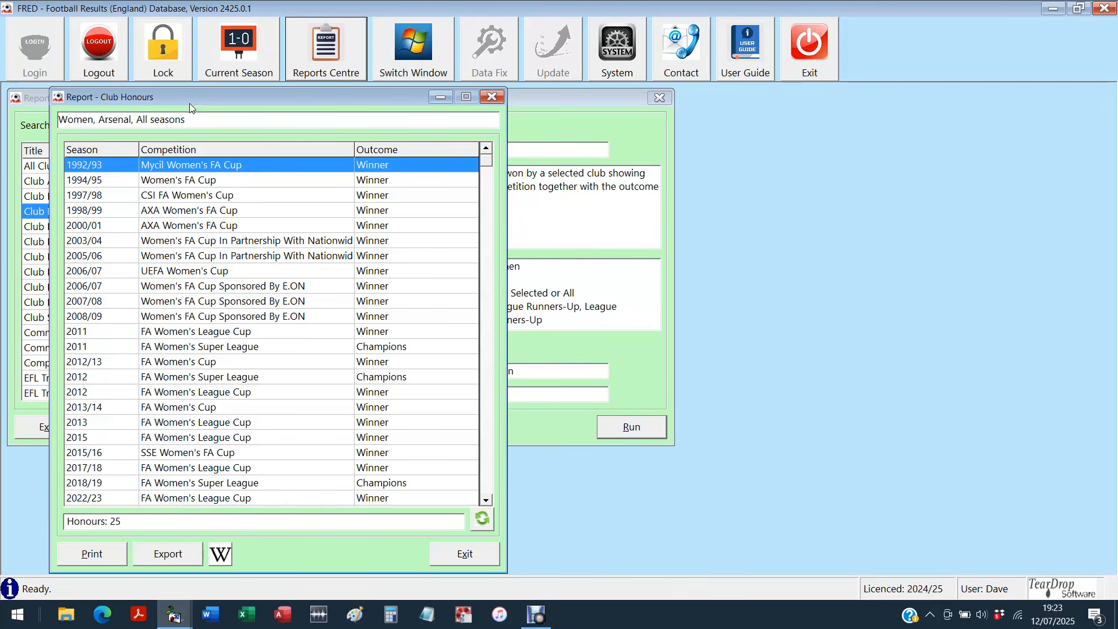
{"action": "scroll", "coordinate": [489, 492], "scroll_direction": "down", "scroll_amount": 1}
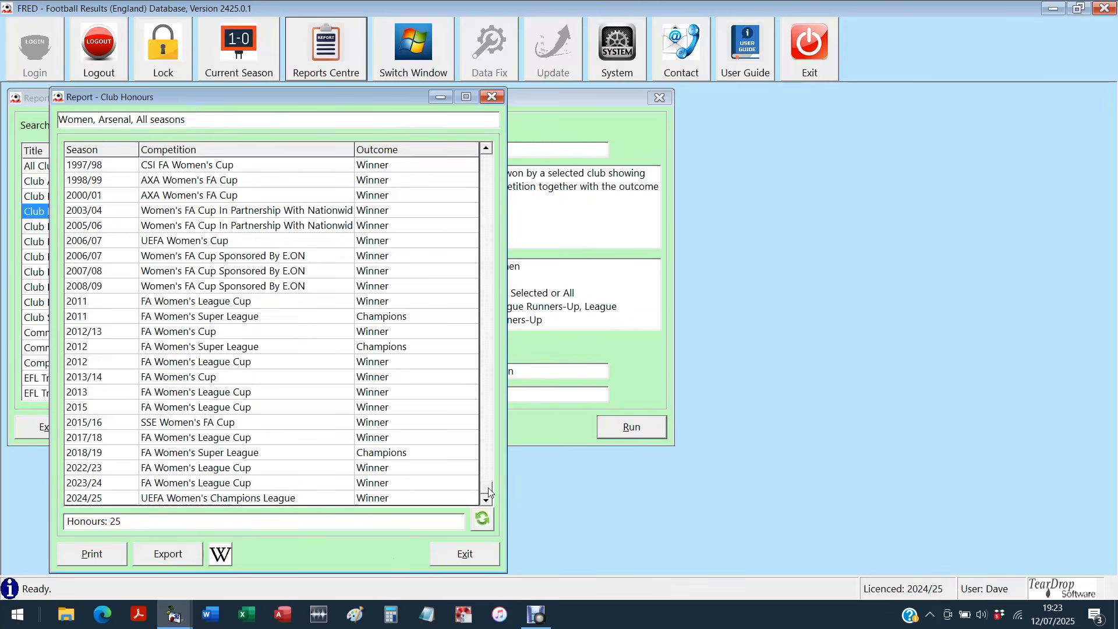
{"action": "scroll", "coordinate": [456, 297], "scroll_direction": "up", "scroll_amount": 1}
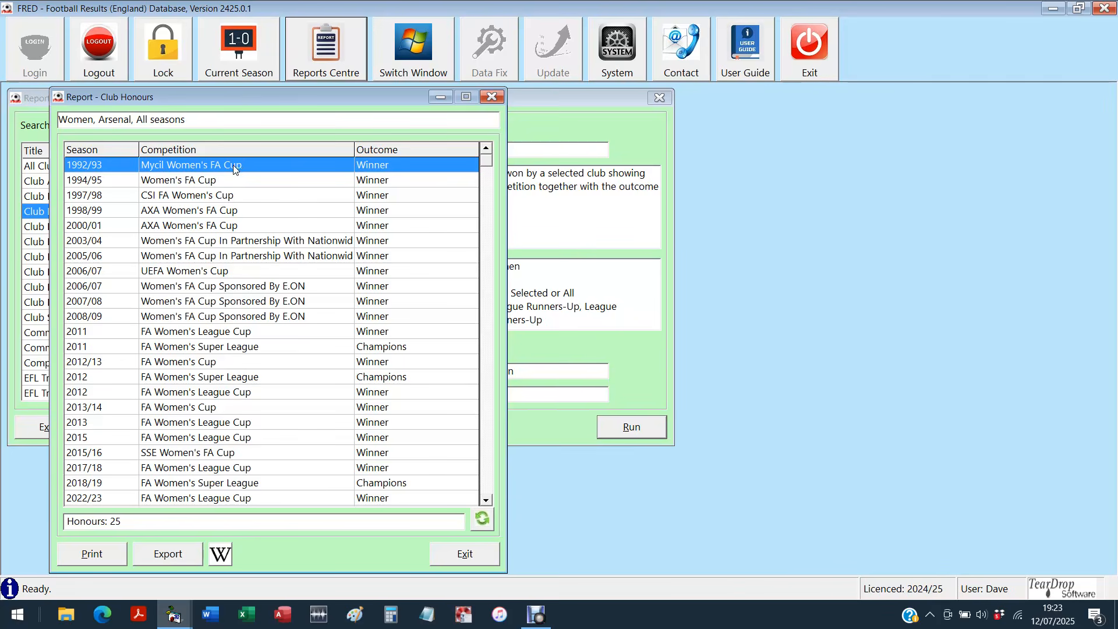
{"action": "left_click", "coordinate": [179, 188]}
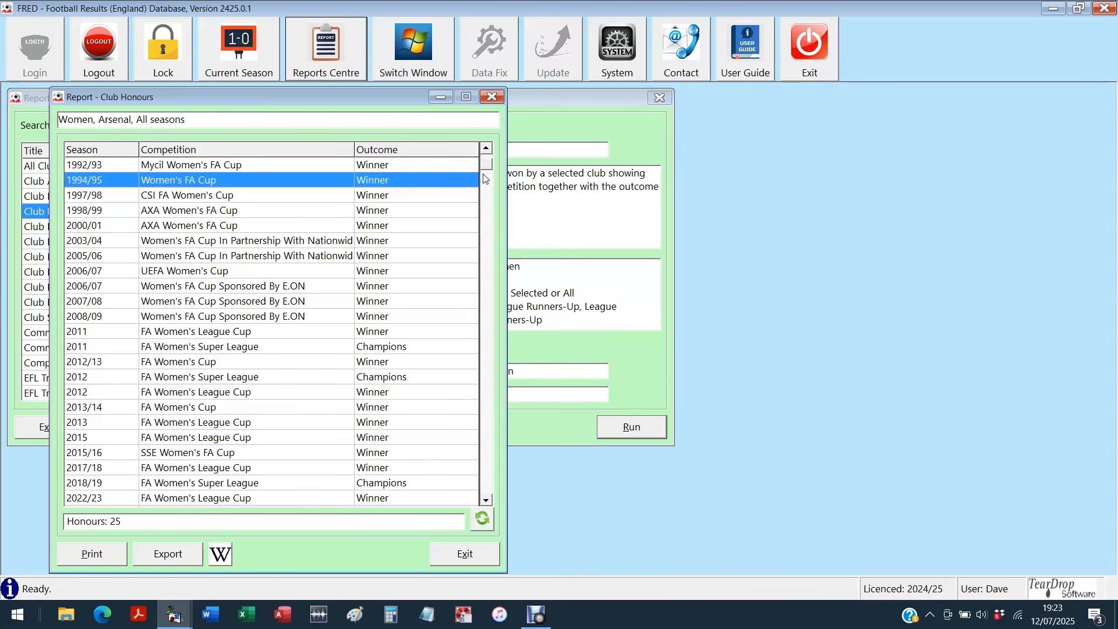
{"action": "left_click_drag", "start_coordinate": [485, 165], "coordinate": [491, 470]}
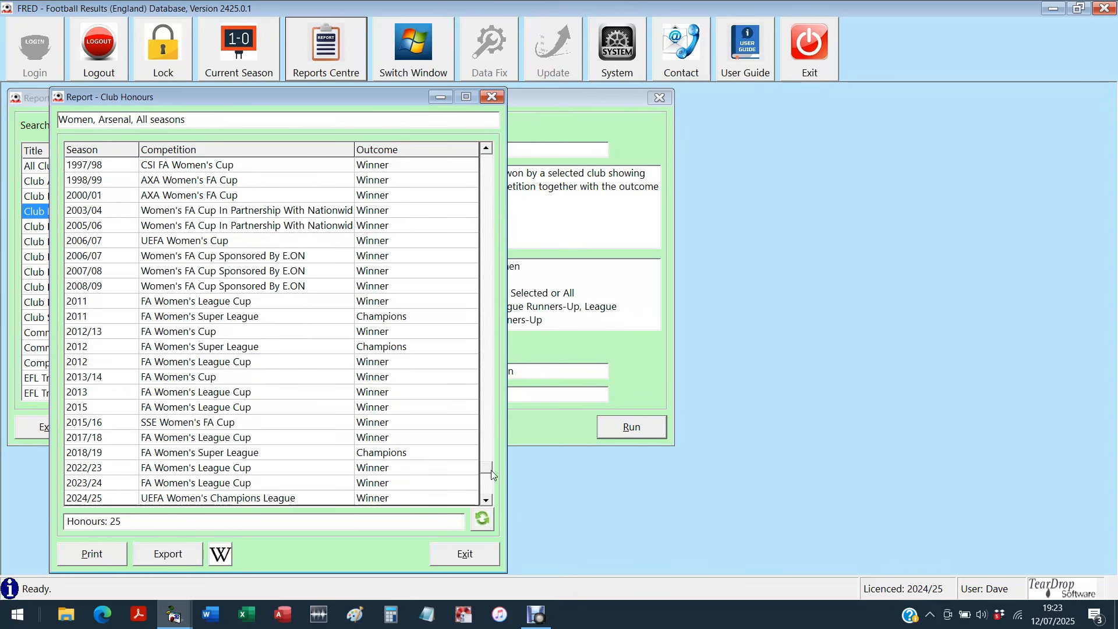
{"action": "left_click", "coordinate": [209, 501]}
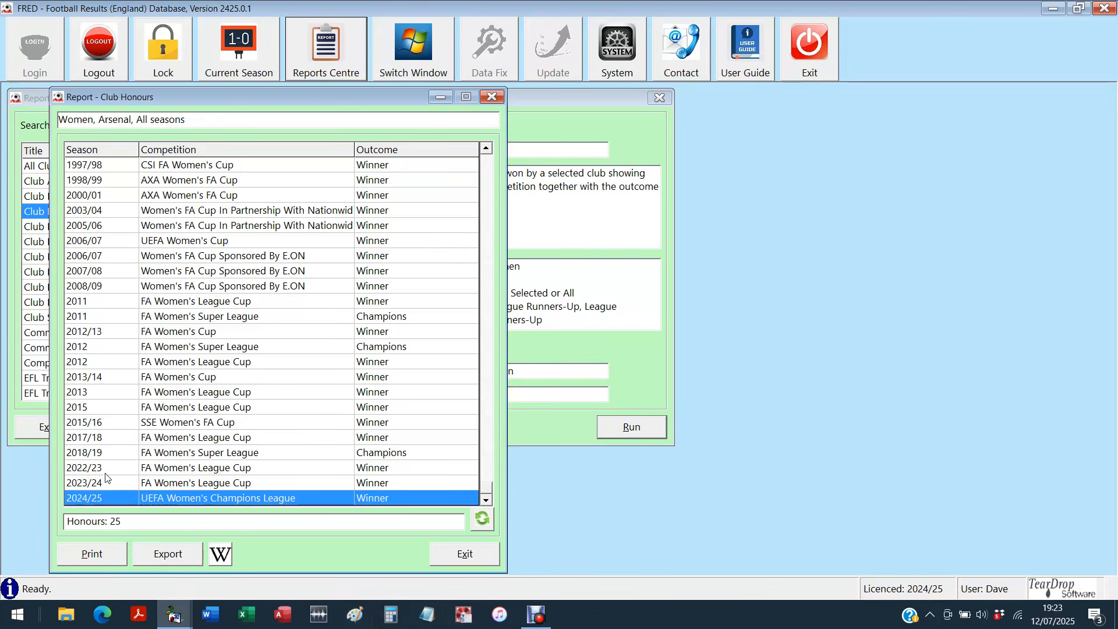
{"action": "left_click", "coordinate": [460, 556]}
{"action": "left_click", "coordinate": [424, 356]}
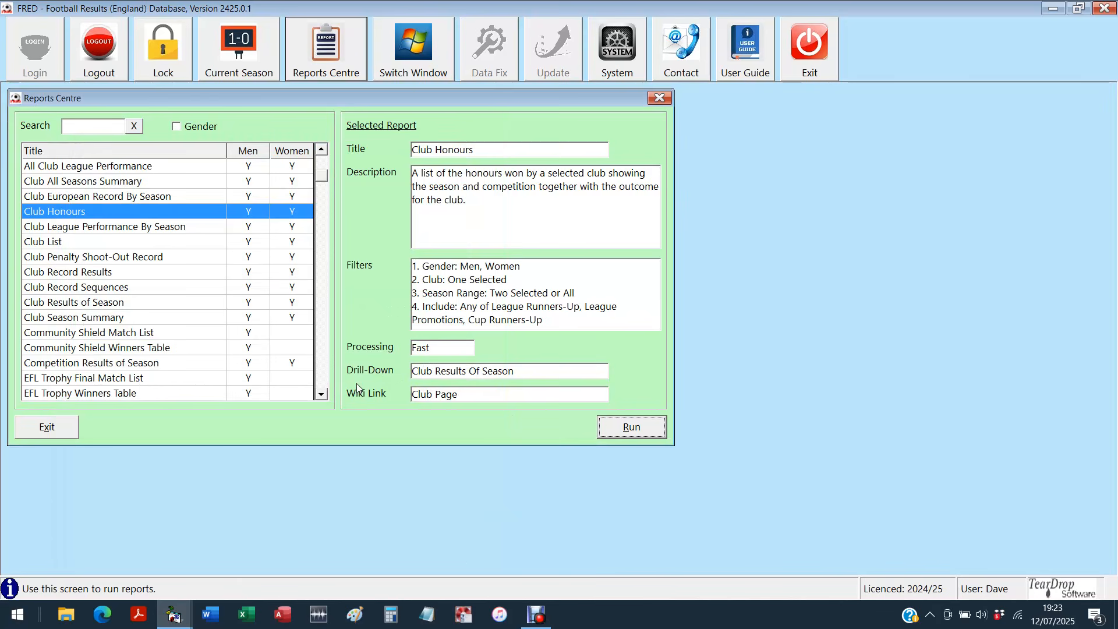
Step: Run the League Cup Final Match List report for men with all seasons and all clubs
{"action": "scroll", "coordinate": [308, 341], "scroll_direction": "down", "scroll_amount": 5}
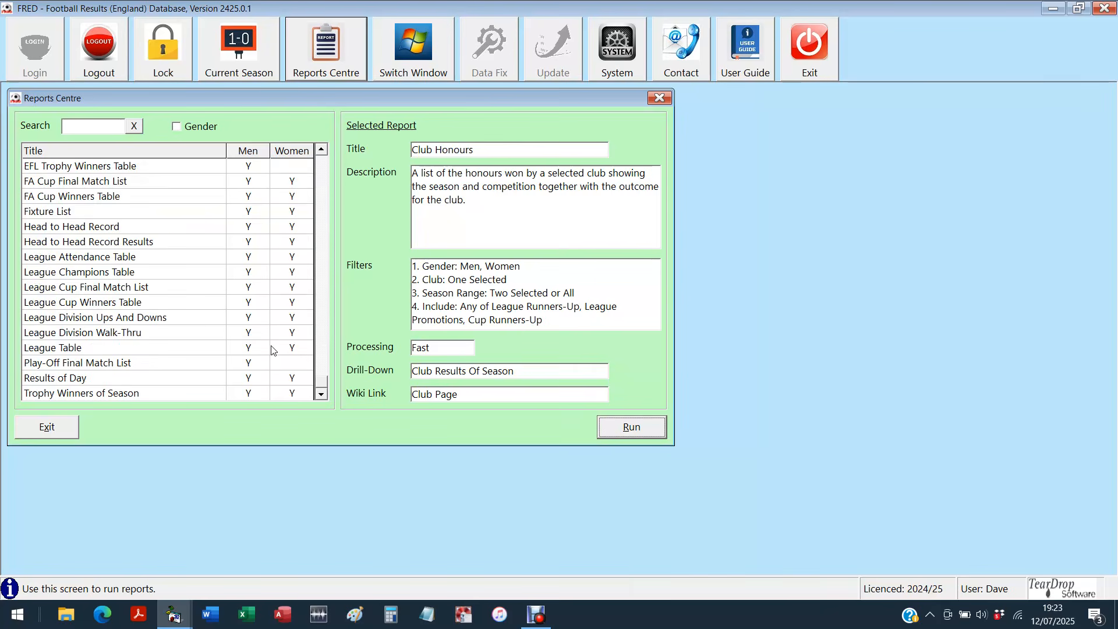
{"action": "double_click", "coordinate": [97, 289]}
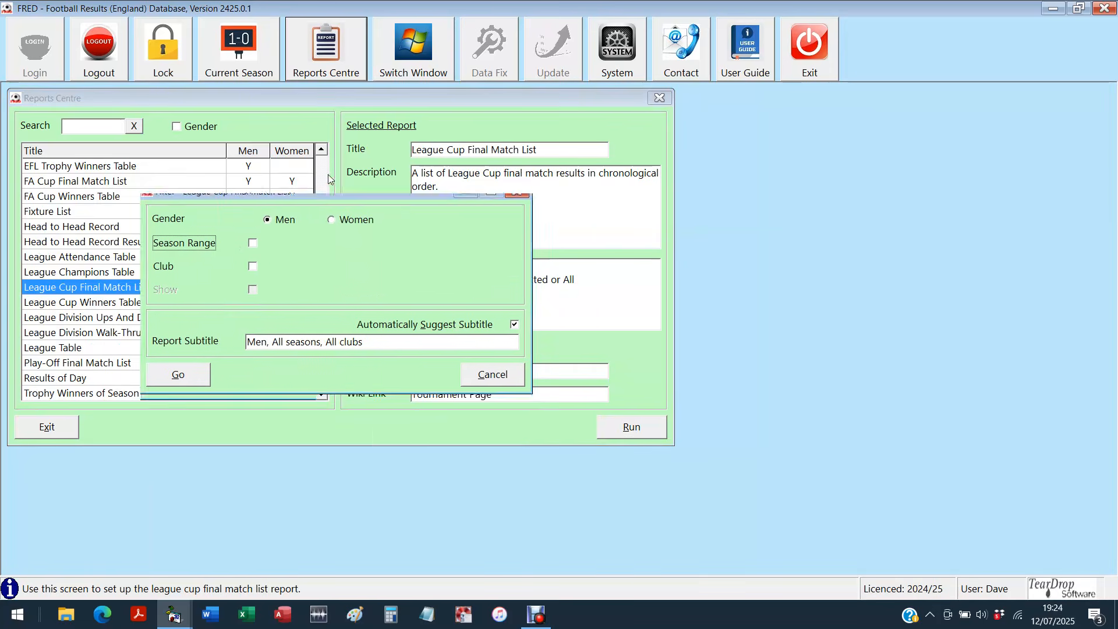
{"action": "left_click", "coordinate": [165, 333]}
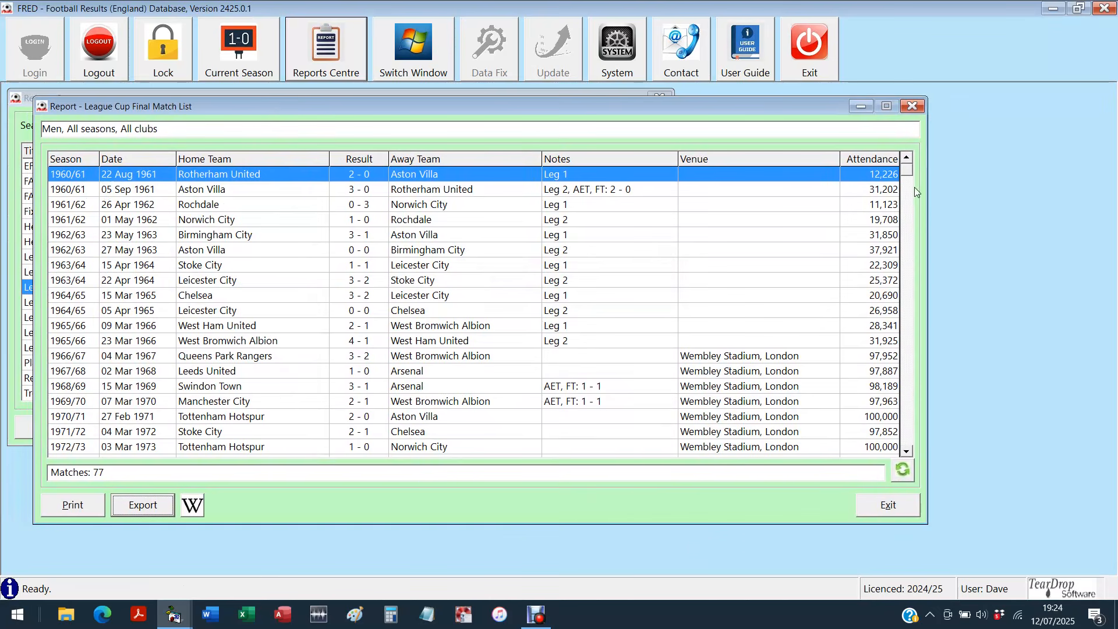
Step: Highlight the 2024/25 Liverpool v Newcastle United final, then close the League Cup Final Match List report and its filter
{"action": "scroll", "coordinate": [916, 193], "scroll_direction": "down", "scroll_amount": 19}
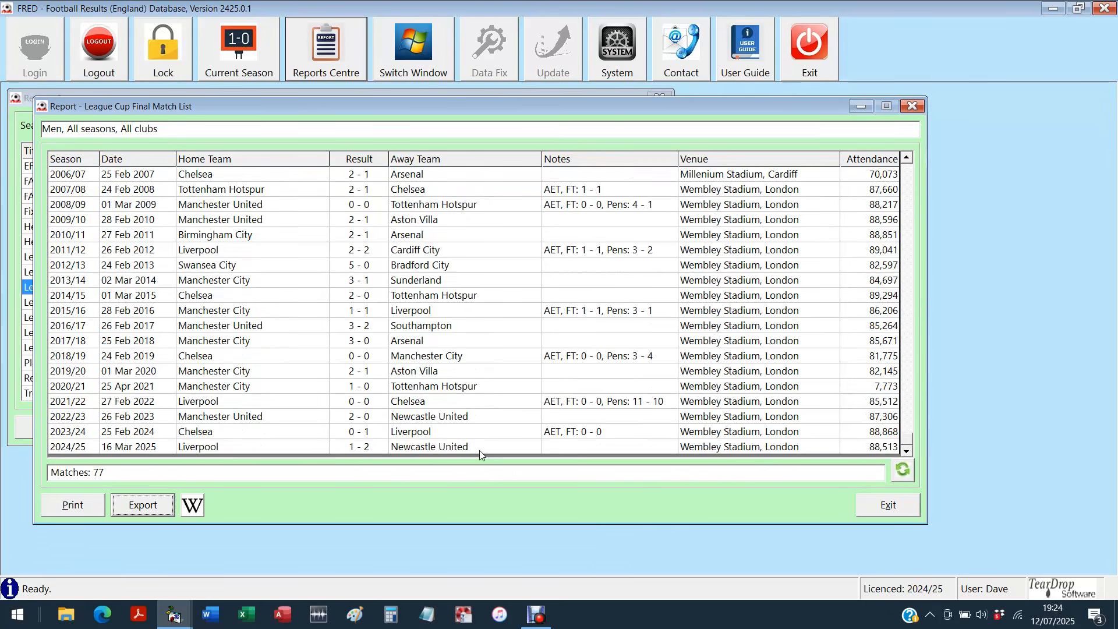
{"action": "left_click", "coordinate": [473, 447]}
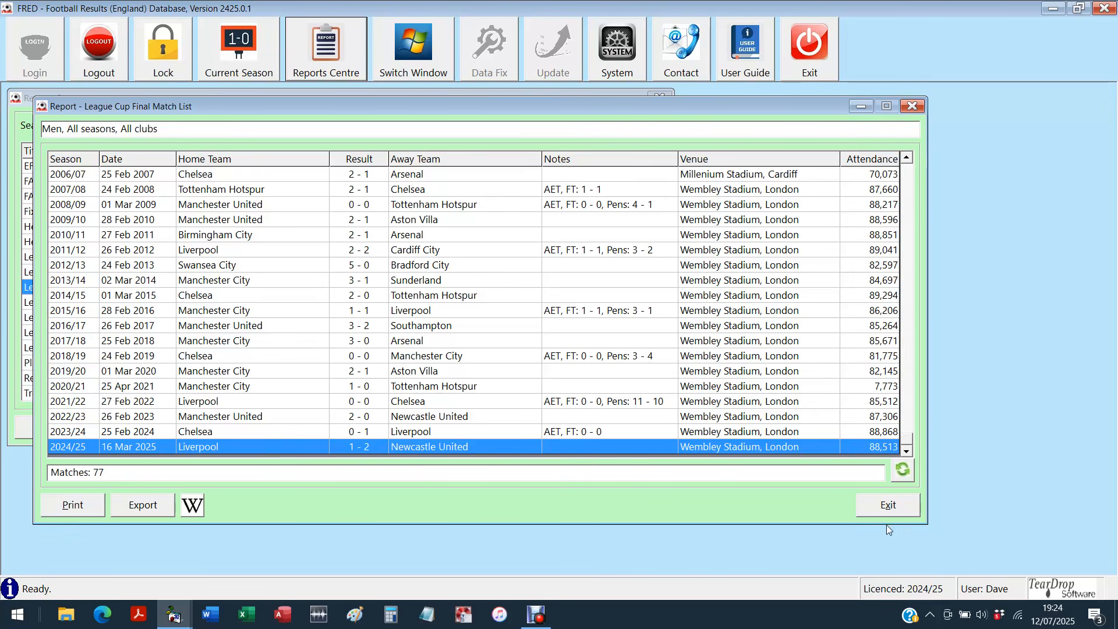
{"action": "left_click", "coordinate": [905, 507]}
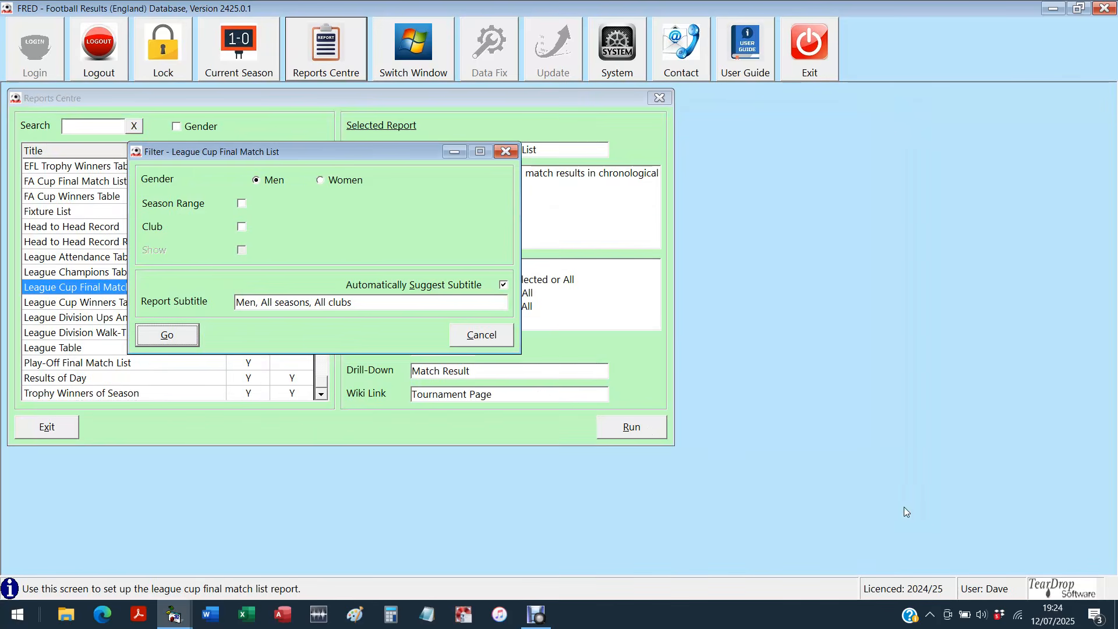
{"action": "left_click", "coordinate": [482, 334]}
Step: Run the League Cup Winners Table report for men and all seasons
{"action": "left_click", "coordinate": [94, 302]}
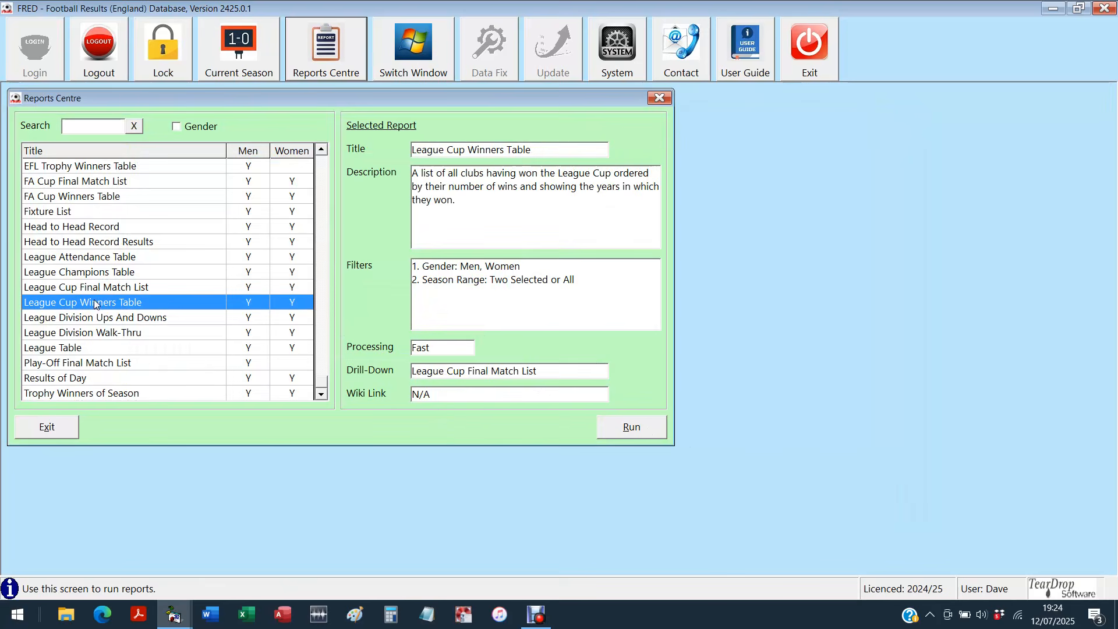
{"action": "left_click", "coordinate": [632, 429]}
{"action": "left_click", "coordinate": [58, 245]}
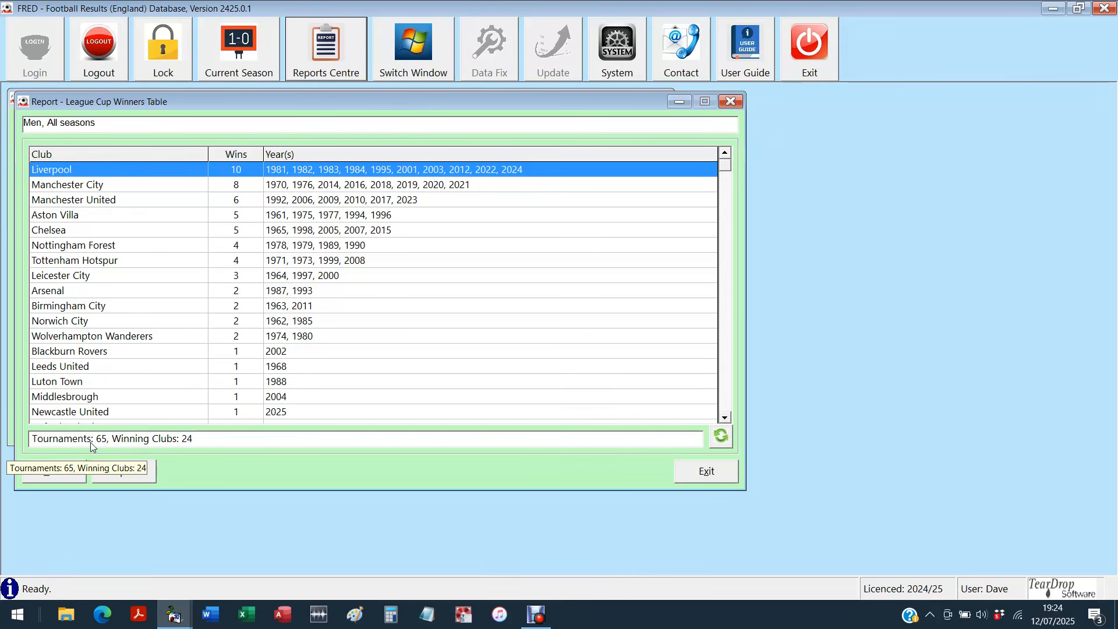
Step: Examine the list of League Cup winners down to its end, highlight Oxford United, and close the report and its filter
{"action": "left_click_drag", "start_coordinate": [731, 173], "coordinate": [731, 430]}
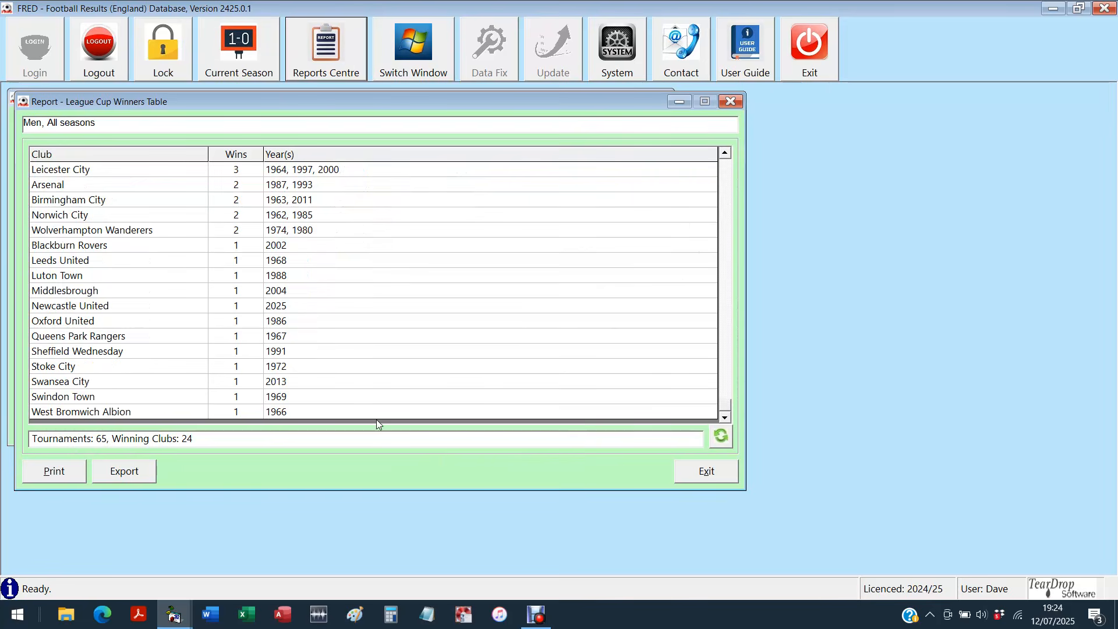
{"action": "left_click", "coordinate": [186, 325]}
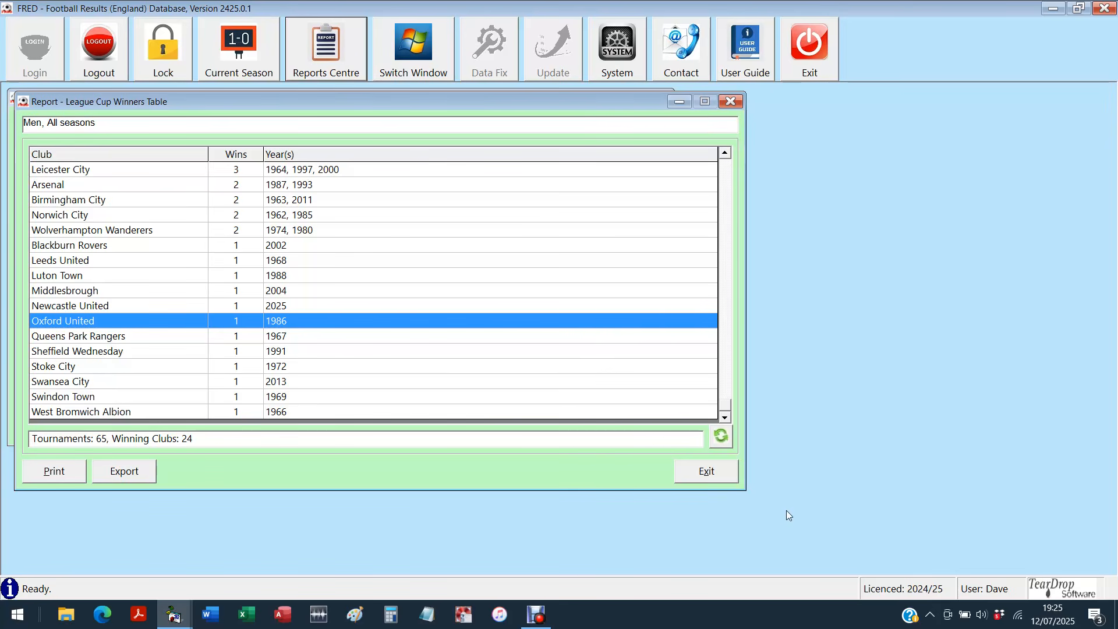
{"action": "left_click", "coordinate": [713, 480]}
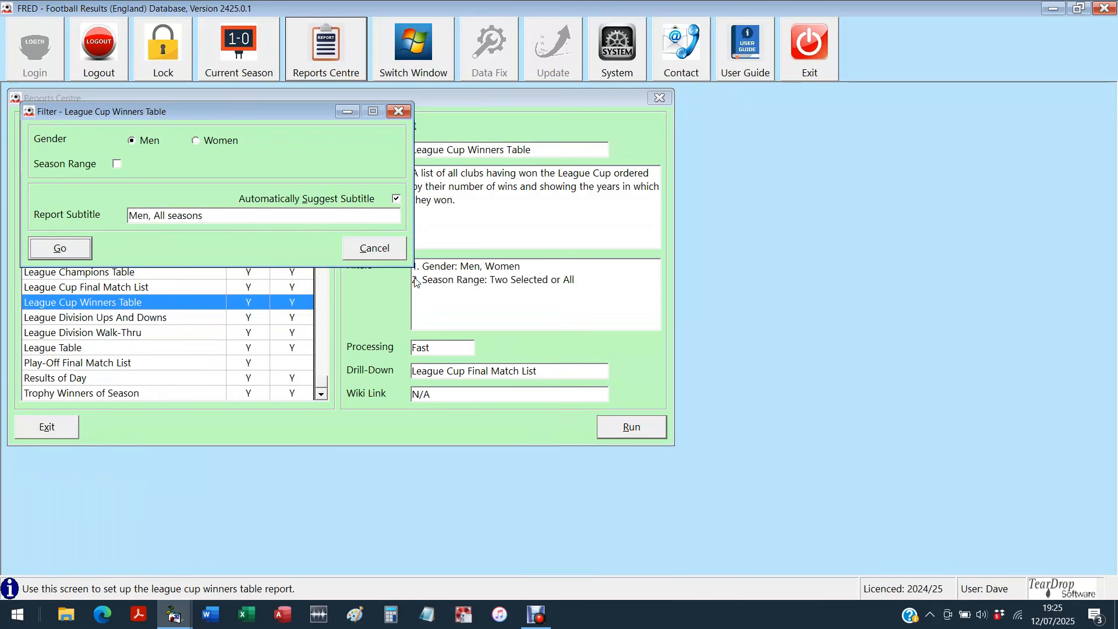
{"action": "left_click", "coordinate": [369, 250]}
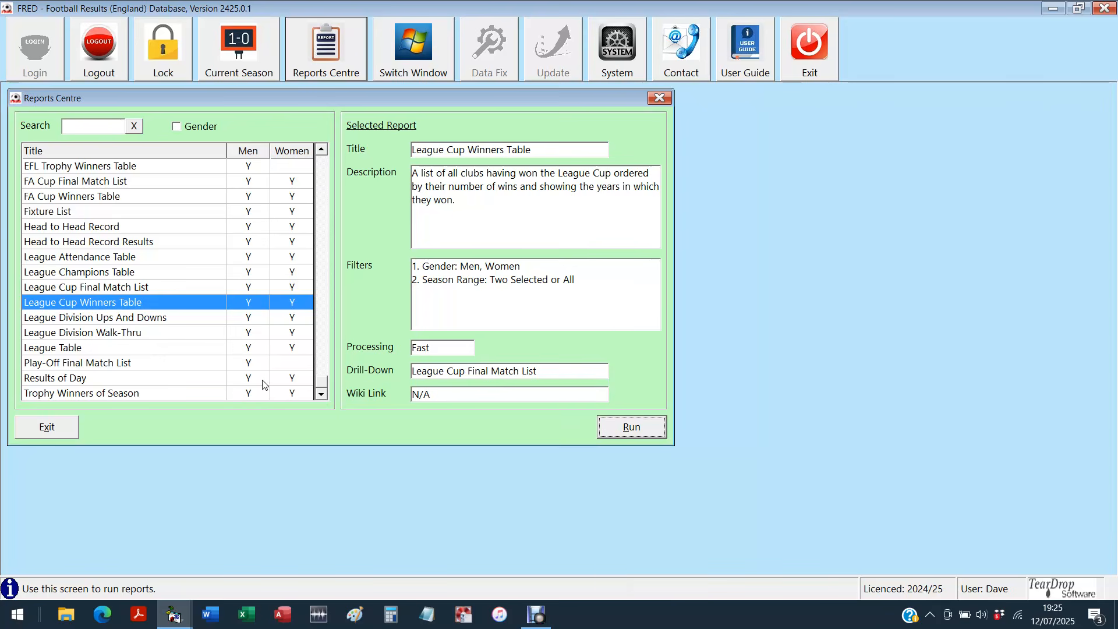
Step: Open the filter of the Club Record Sequences report and bring up the selection list of men's clubs
{"action": "left_click", "coordinate": [318, 175]}
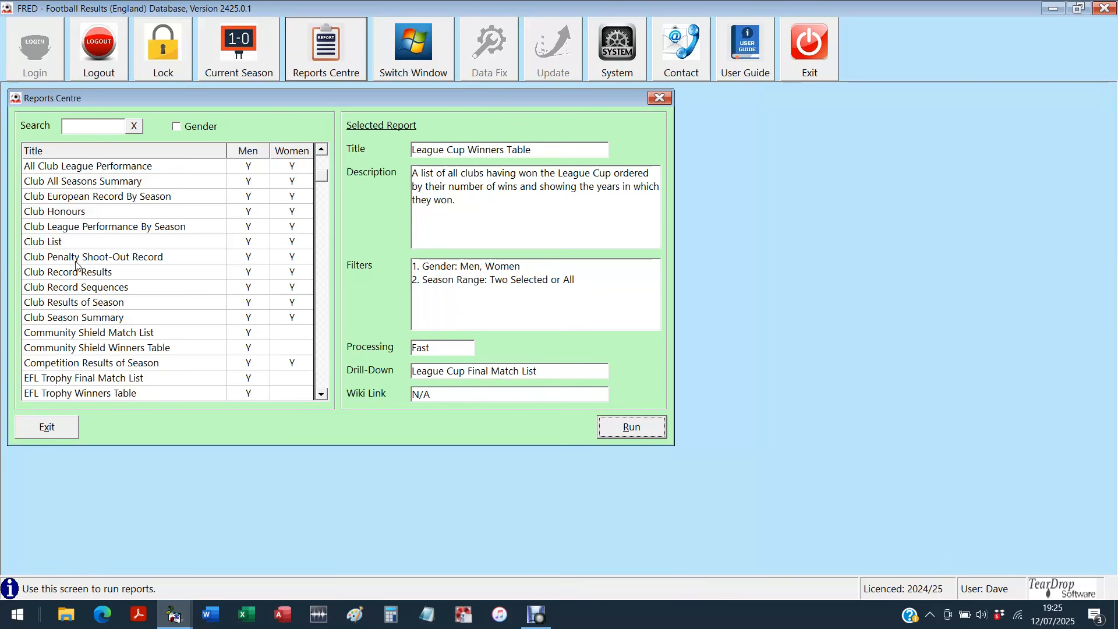
{"action": "left_click", "coordinate": [74, 289]}
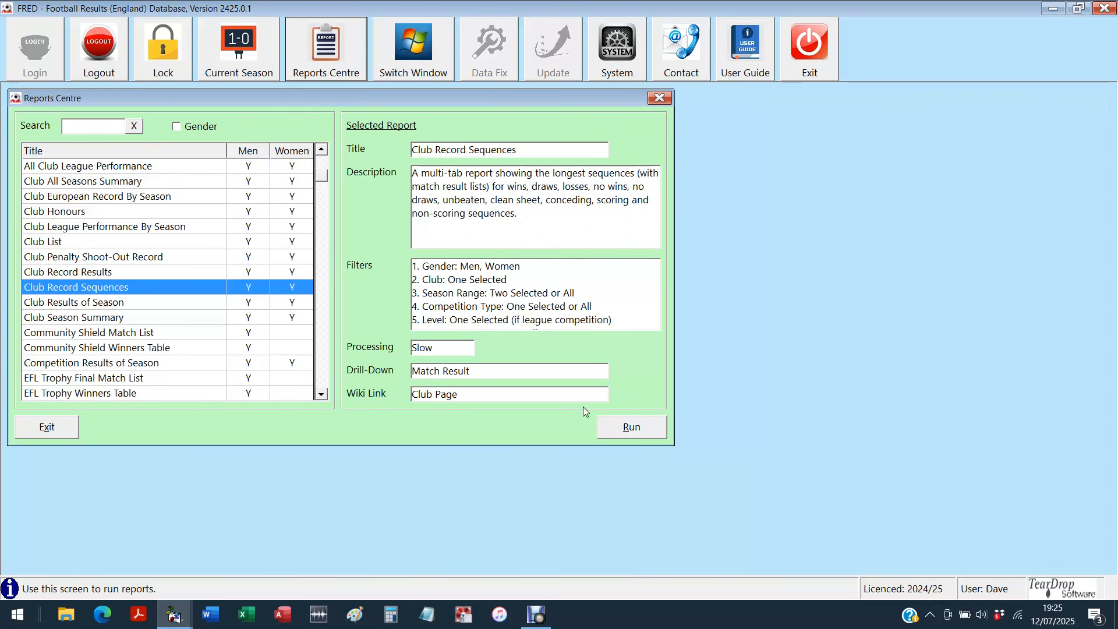
{"action": "left_click", "coordinate": [628, 433]}
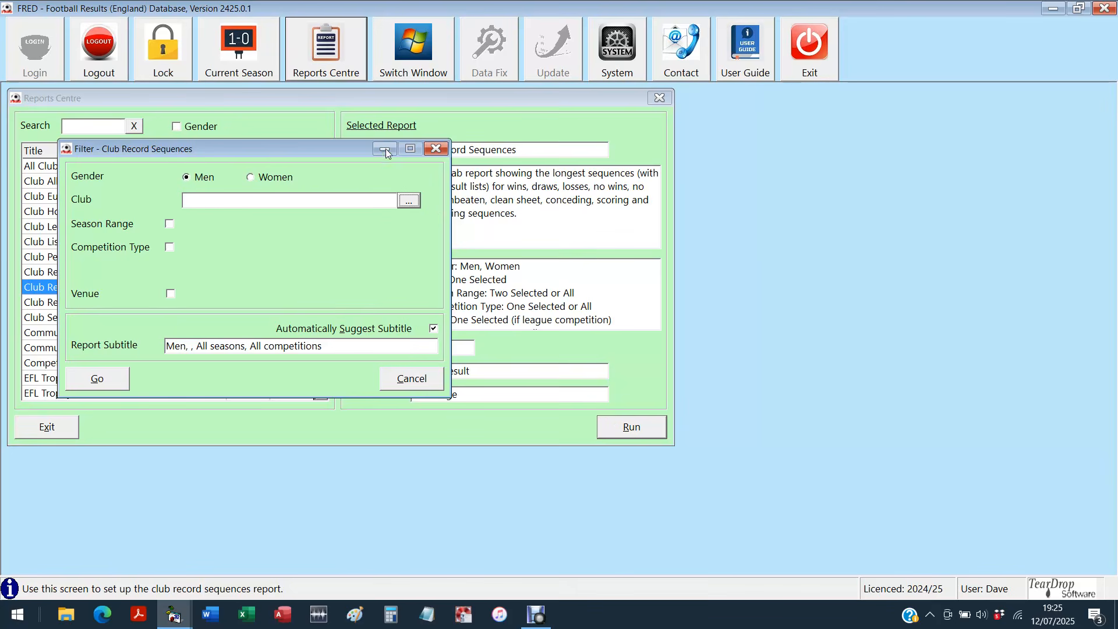
{"action": "left_click_drag", "start_coordinate": [314, 161], "coordinate": [304, 123]}
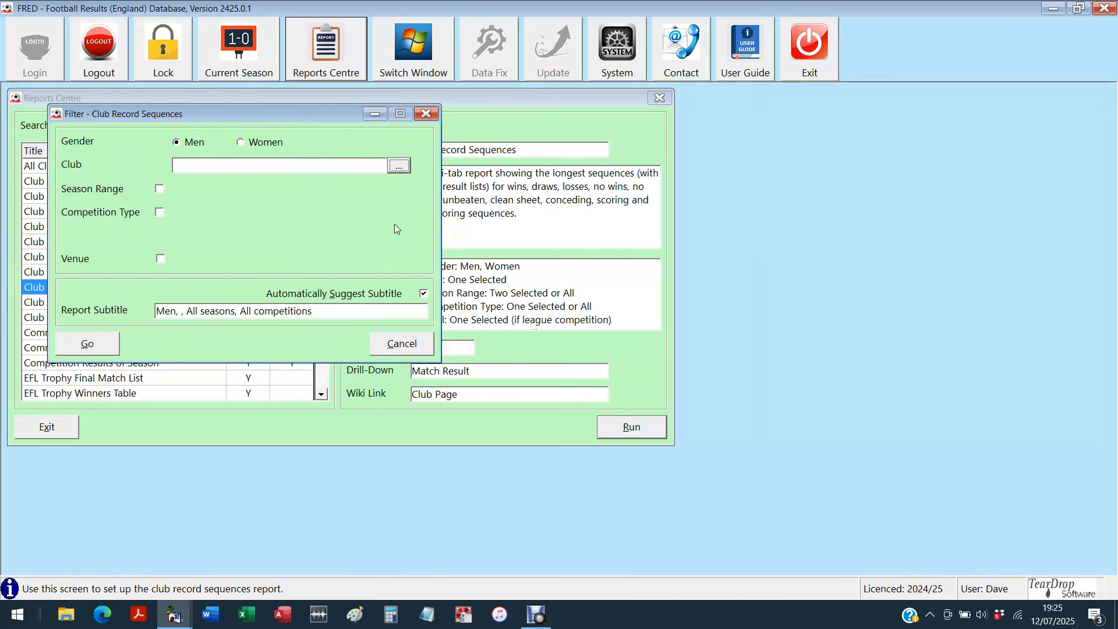
{"action": "left_click", "coordinate": [400, 166]}
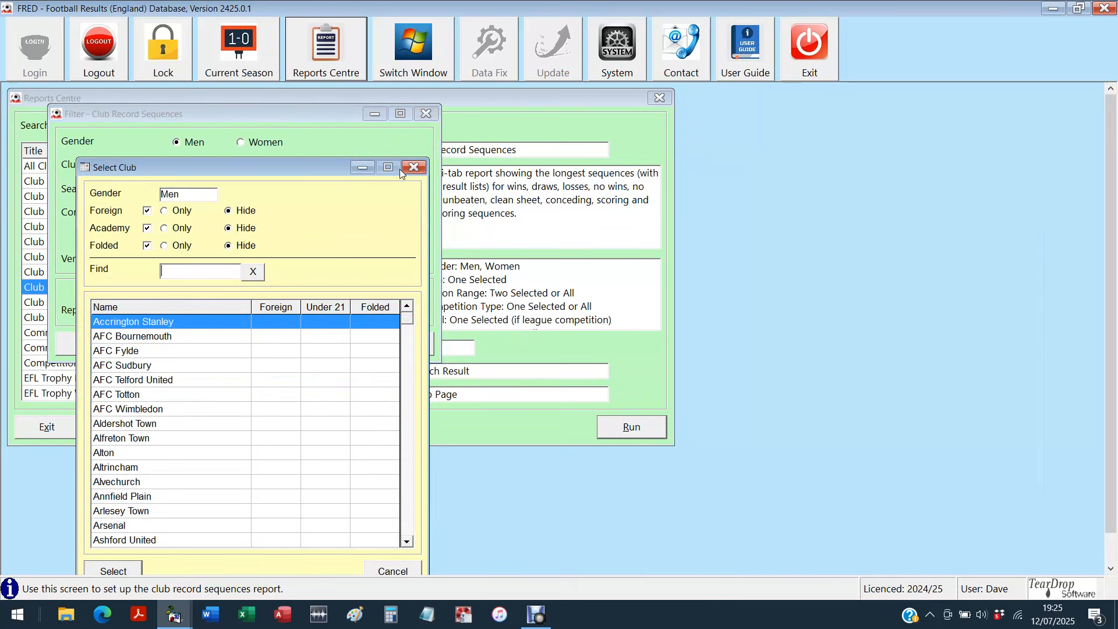
{"action": "left_click_drag", "start_coordinate": [312, 168], "coordinate": [288, 118]}
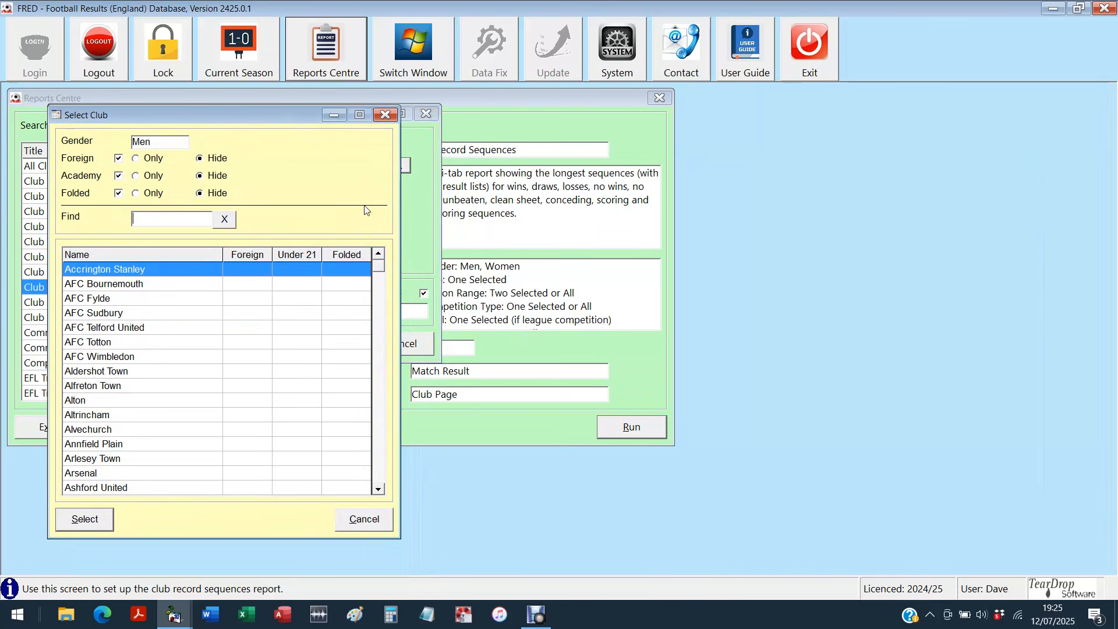
Step: Run the Club Record Sequences report for the men's club Northampton Town, covering all seasons and all competitions
{"action": "left_click_drag", "start_coordinate": [382, 268], "coordinate": [382, 413]}
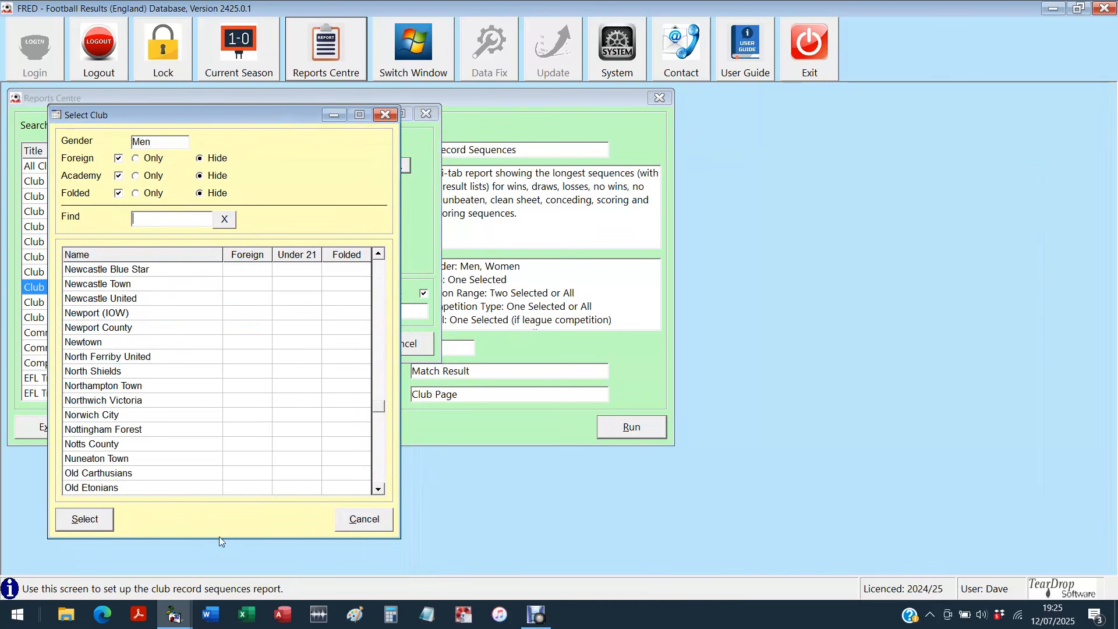
{"action": "left_click", "coordinate": [108, 387]}
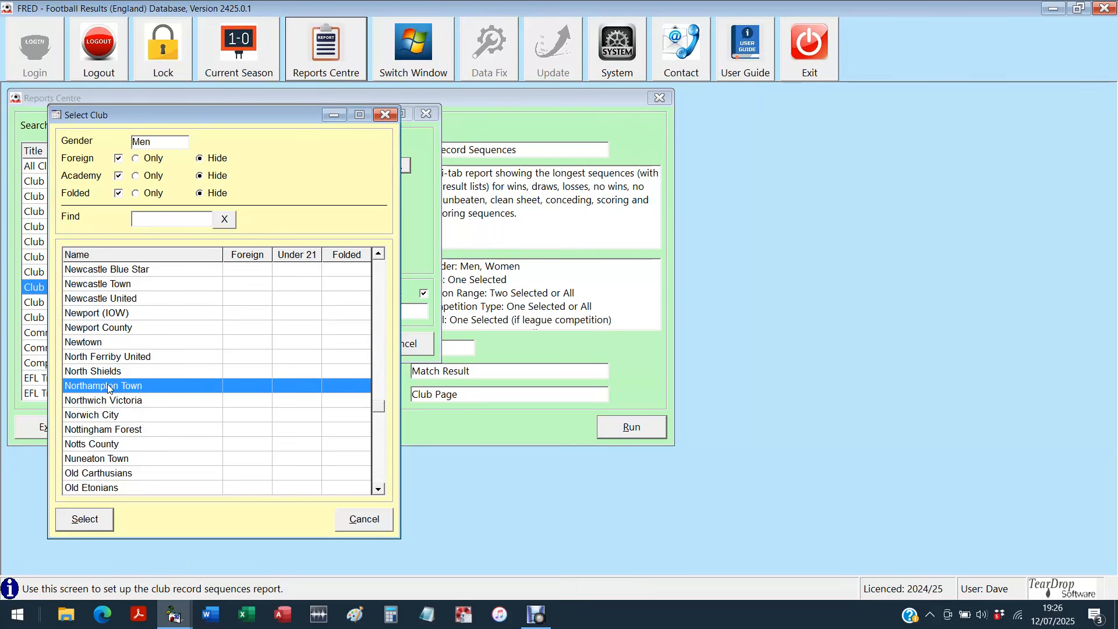
{"action": "left_click", "coordinate": [68, 522]}
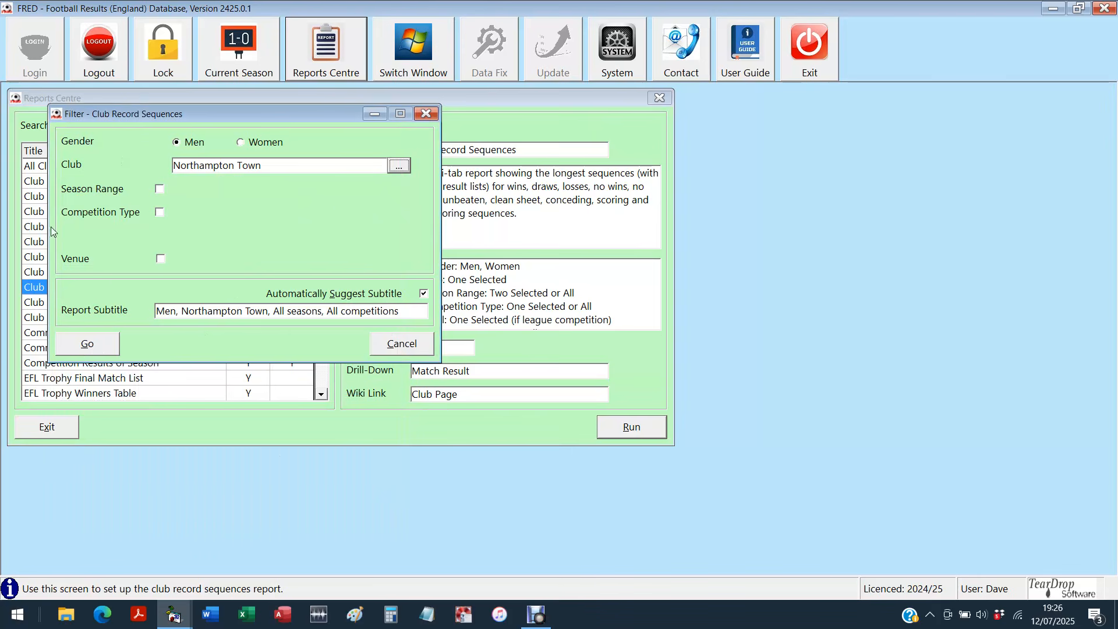
{"action": "left_click", "coordinate": [88, 346]}
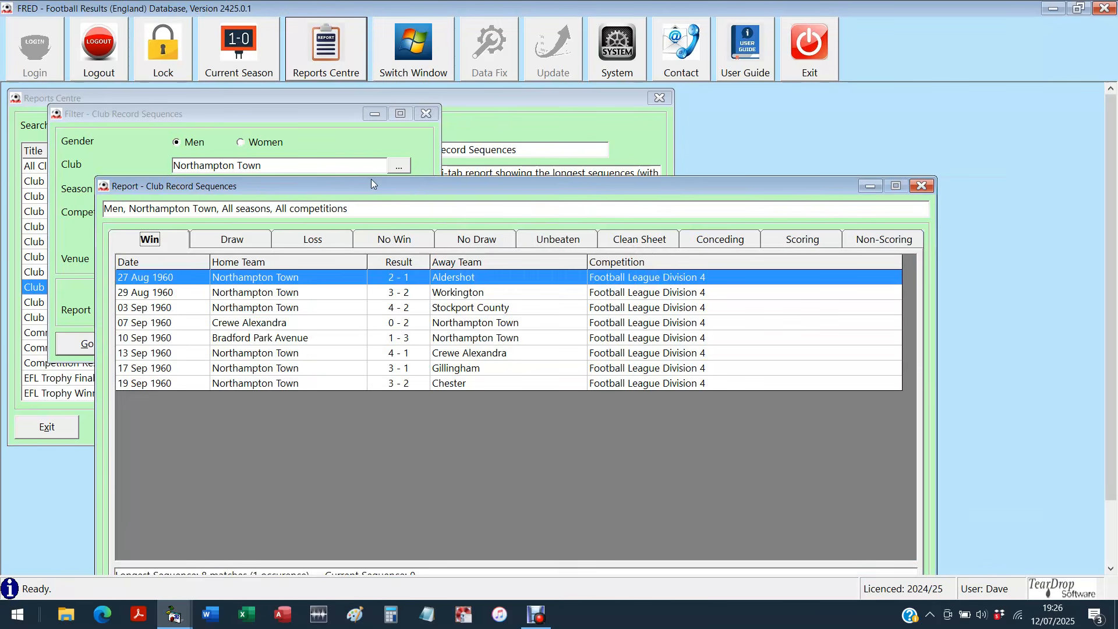
{"action": "left_click_drag", "start_coordinate": [371, 181], "coordinate": [291, 102]}
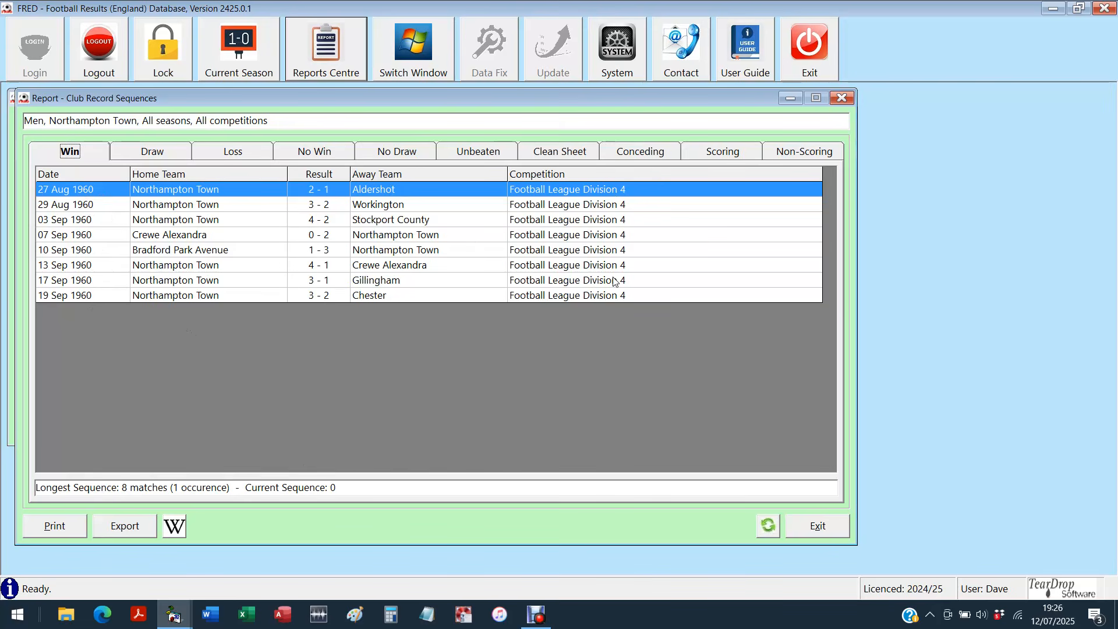
Step: Examine Northampton Town's longest draw and loss sequences, including the cup matches within the losing runs
{"action": "left_click", "coordinate": [165, 151]}
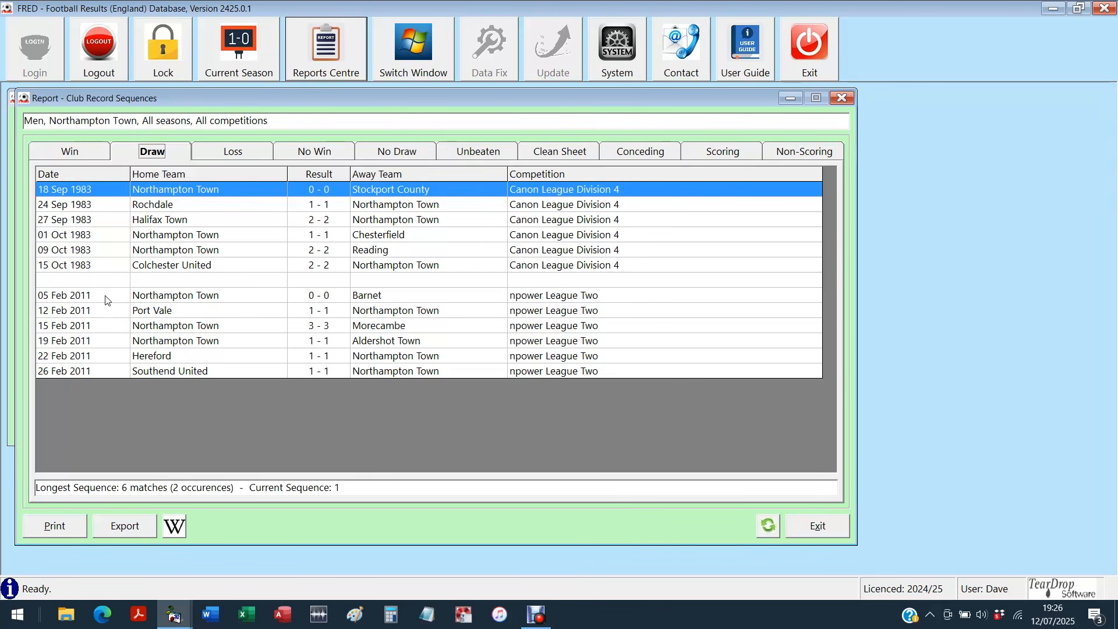
{"action": "left_click", "coordinate": [240, 156]}
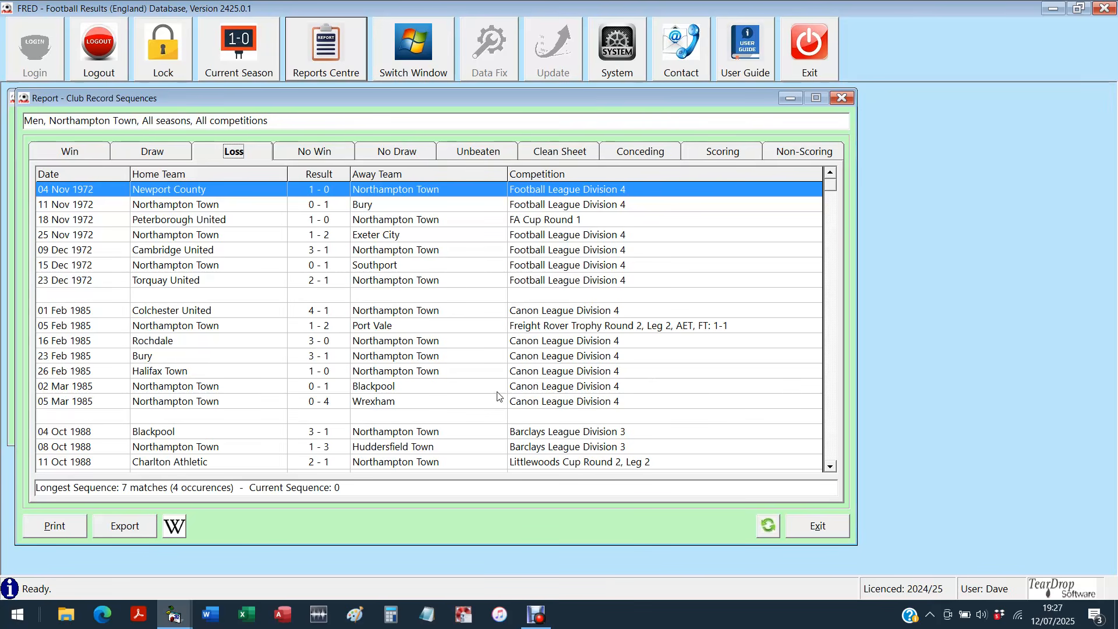
{"action": "left_click", "coordinate": [583, 326]}
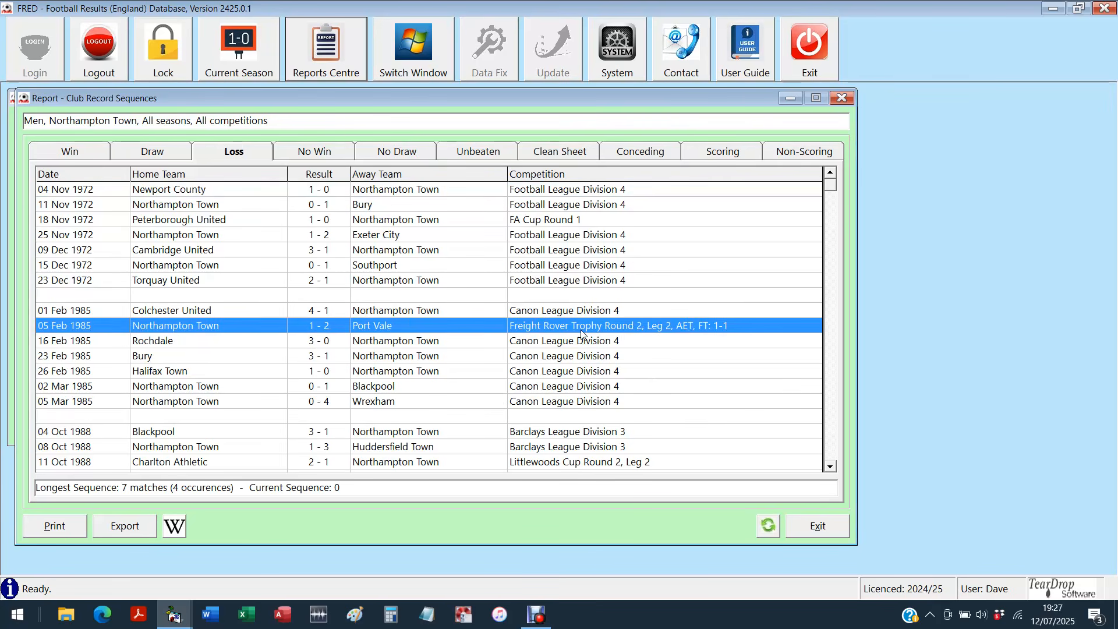
{"action": "left_click", "coordinate": [543, 221]}
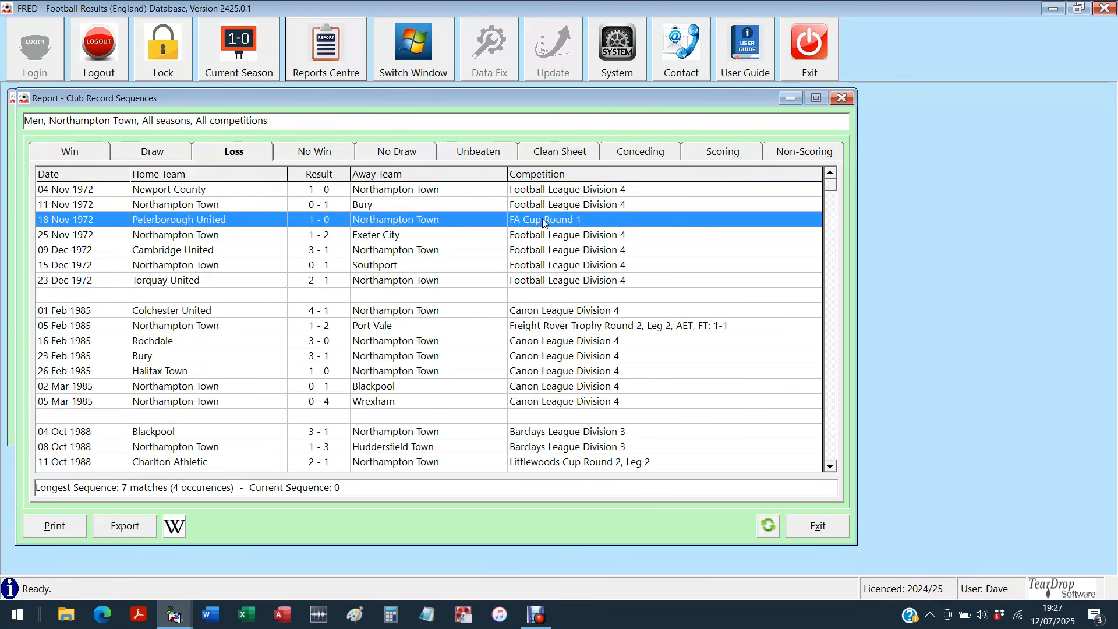
Step: Examine both of the longest sequences without a win, from the first match to the last
{"action": "left_click", "coordinate": [319, 156]}
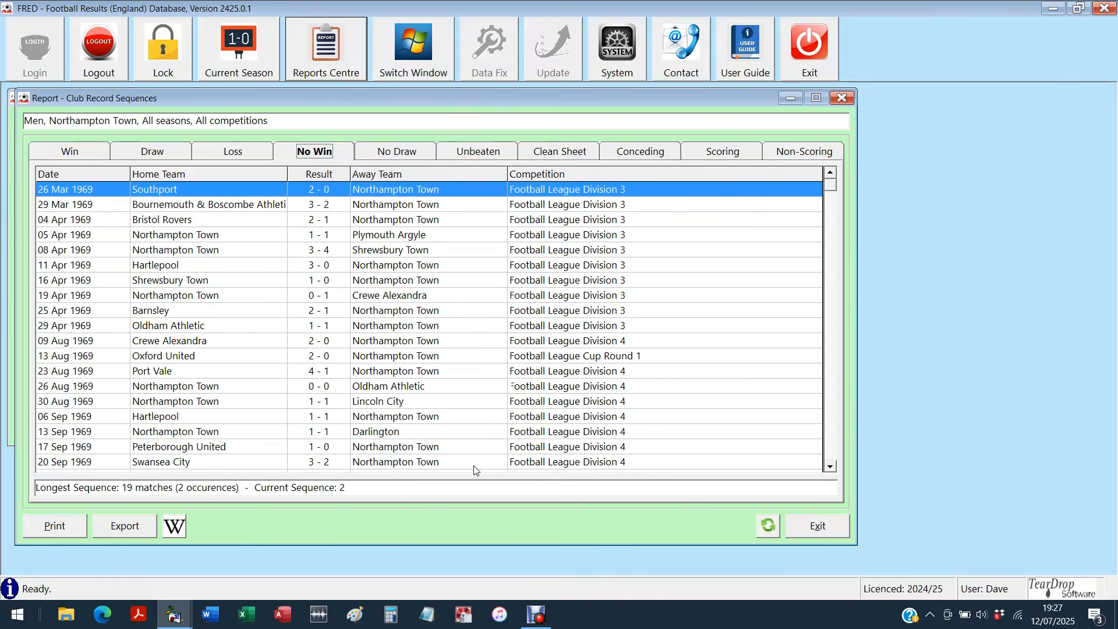
{"action": "left_click", "coordinate": [831, 449]}
{"action": "left_click", "coordinate": [410, 209]}
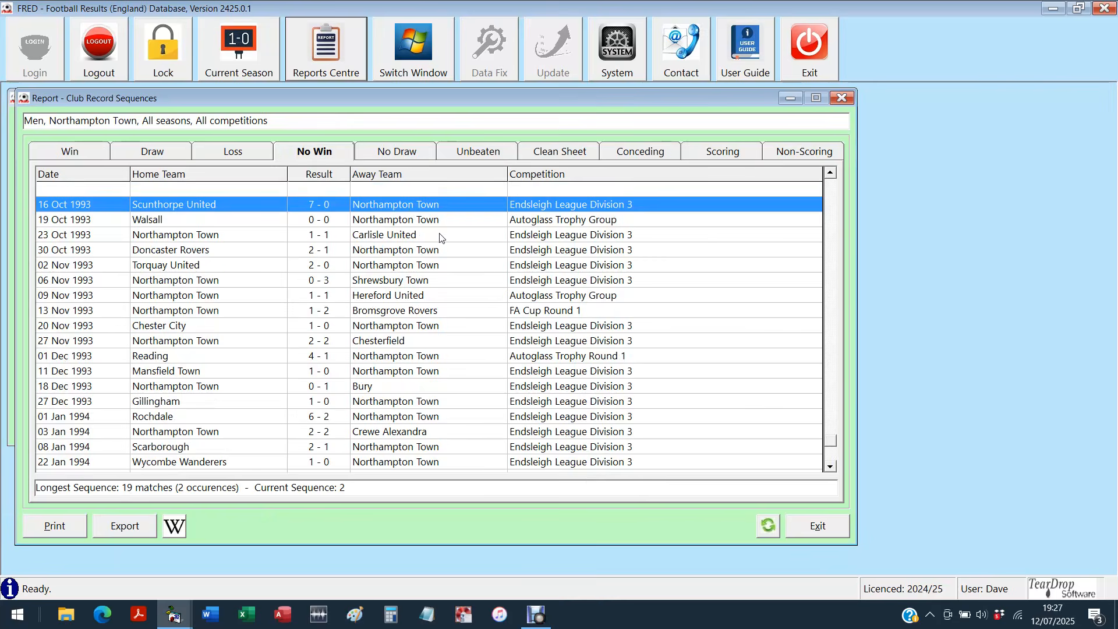
{"action": "left_click", "coordinate": [831, 195]}
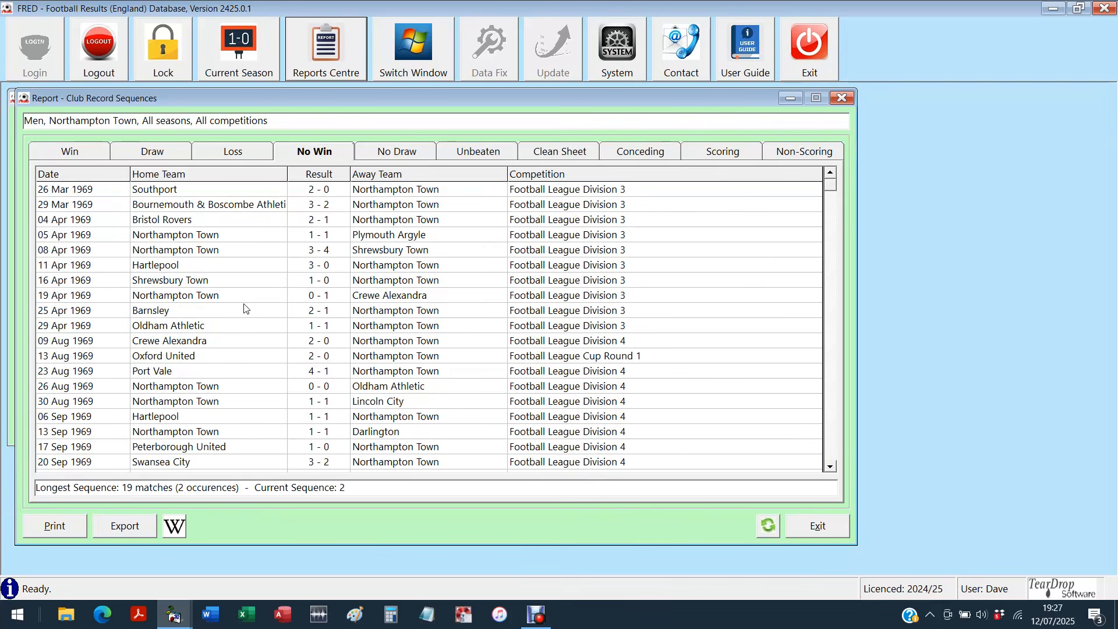
{"action": "left_click", "coordinate": [831, 421]}
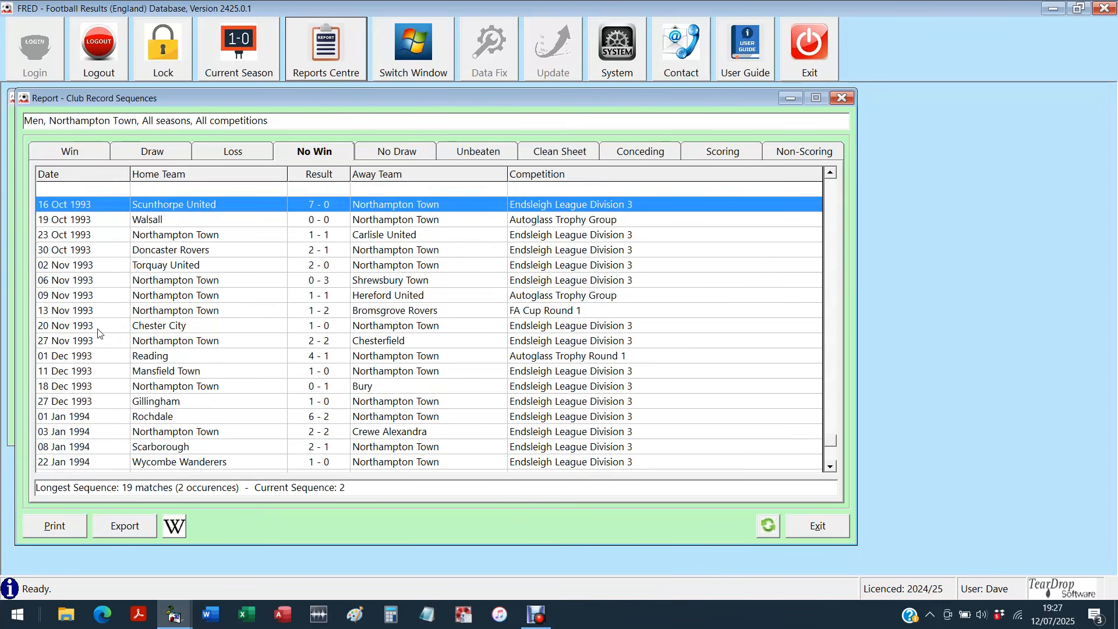
{"action": "left_click", "coordinate": [831, 466]}
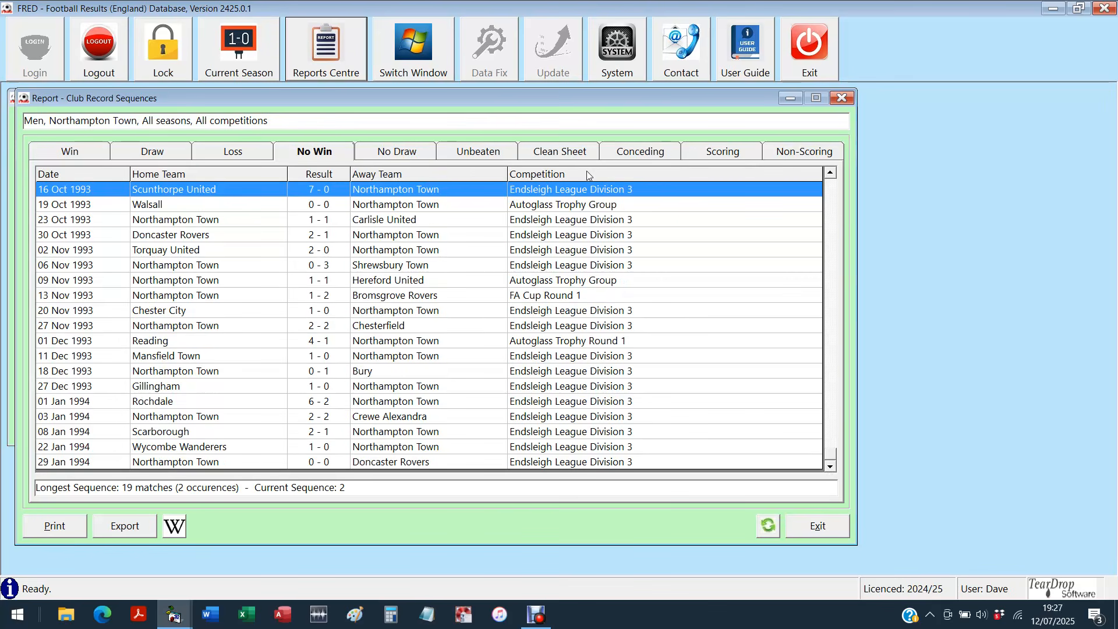
Step: Examine the longest sequence without a draw through to its final match
{"action": "left_click", "coordinate": [397, 152]}
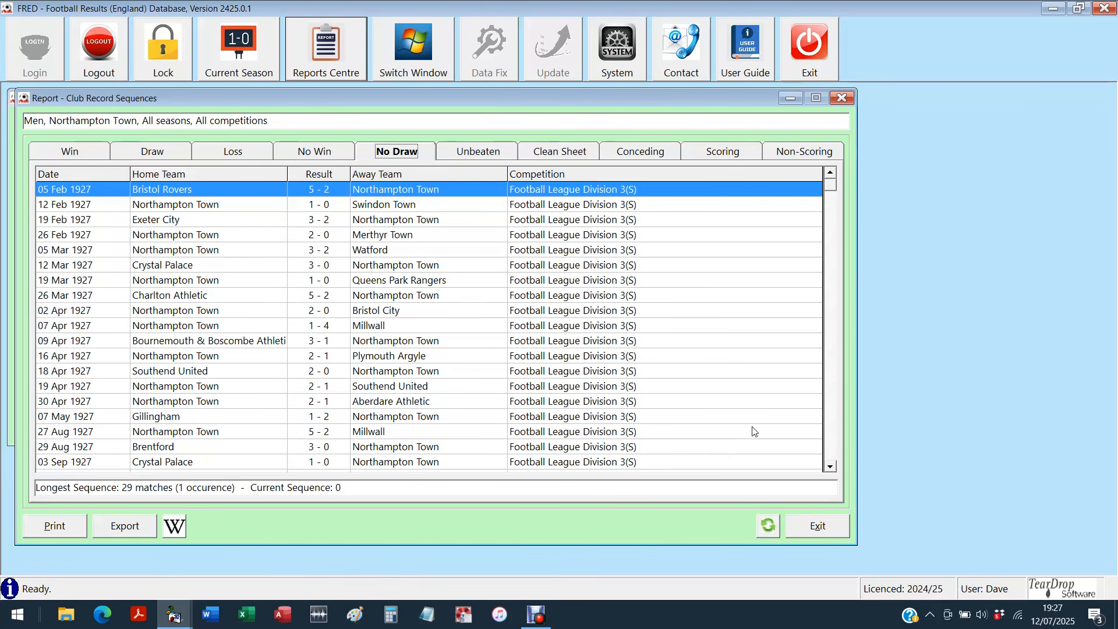
{"action": "left_click", "coordinate": [834, 451]}
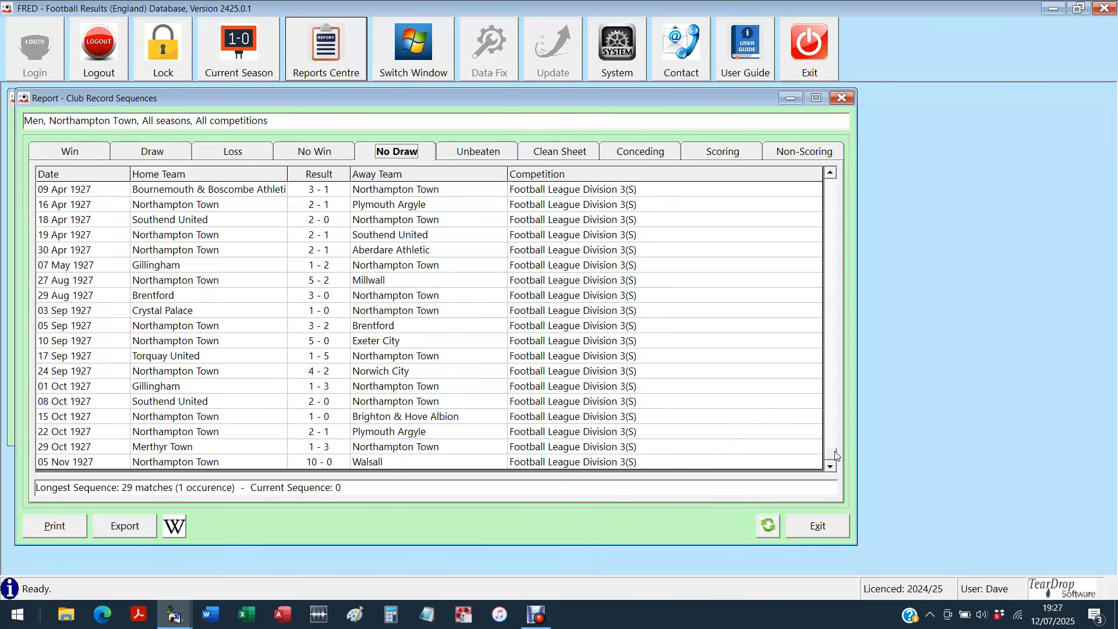
{"action": "left_click", "coordinate": [89, 463]}
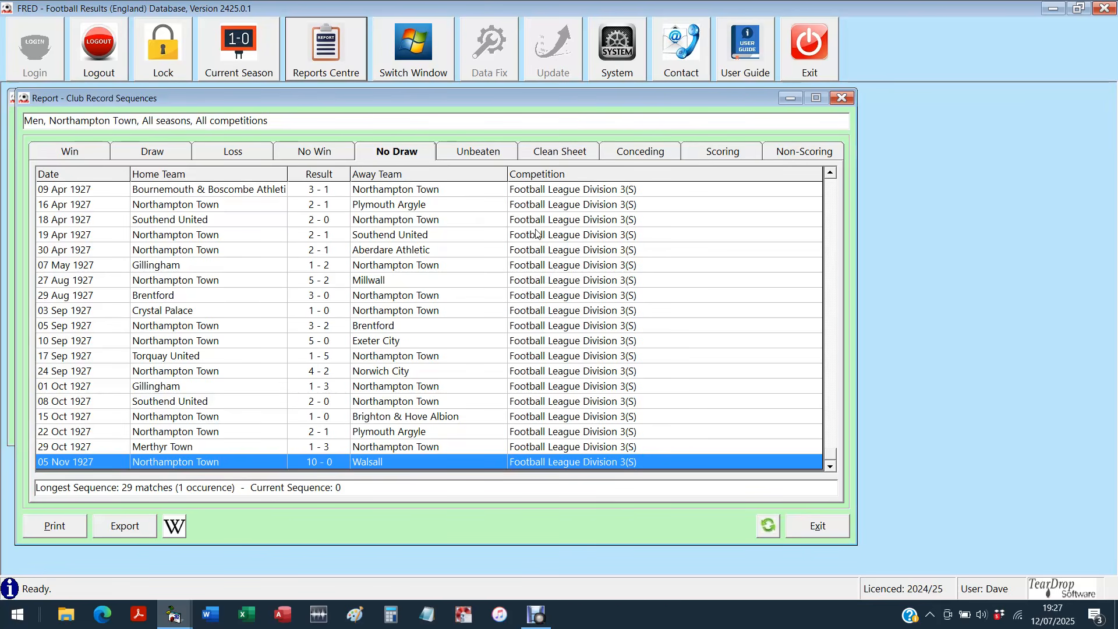
Step: Examine the longest unbeaten, clean sheet and conceding sequences
{"action": "left_click", "coordinate": [479, 154]}
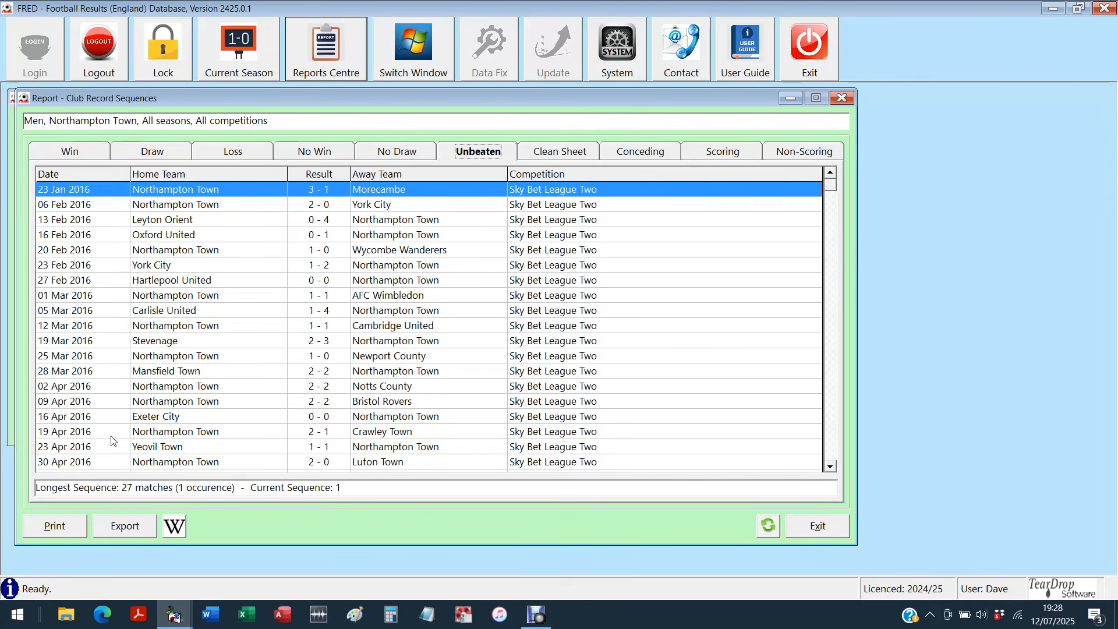
{"action": "left_click", "coordinate": [833, 452]}
{"action": "left_click", "coordinate": [830, 192]}
{"action": "left_click", "coordinate": [547, 153]}
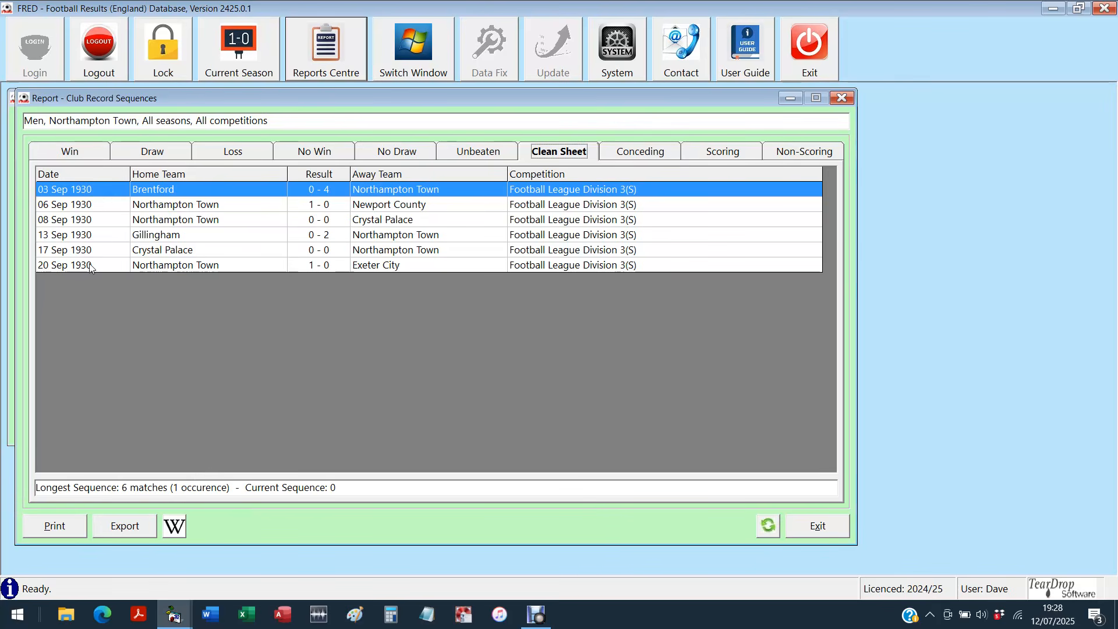
{"action": "left_click", "coordinate": [641, 152]}
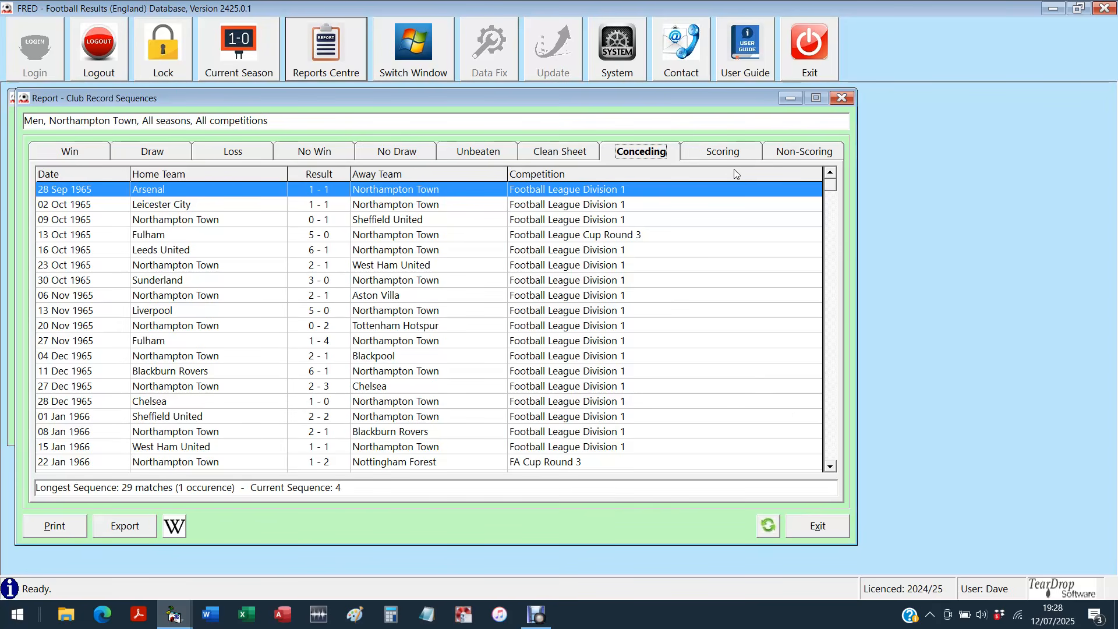
Step: Examine the longest scoring sequences, checking where the first run ends and where the second starts and finishes
{"action": "left_click", "coordinate": [724, 155]}
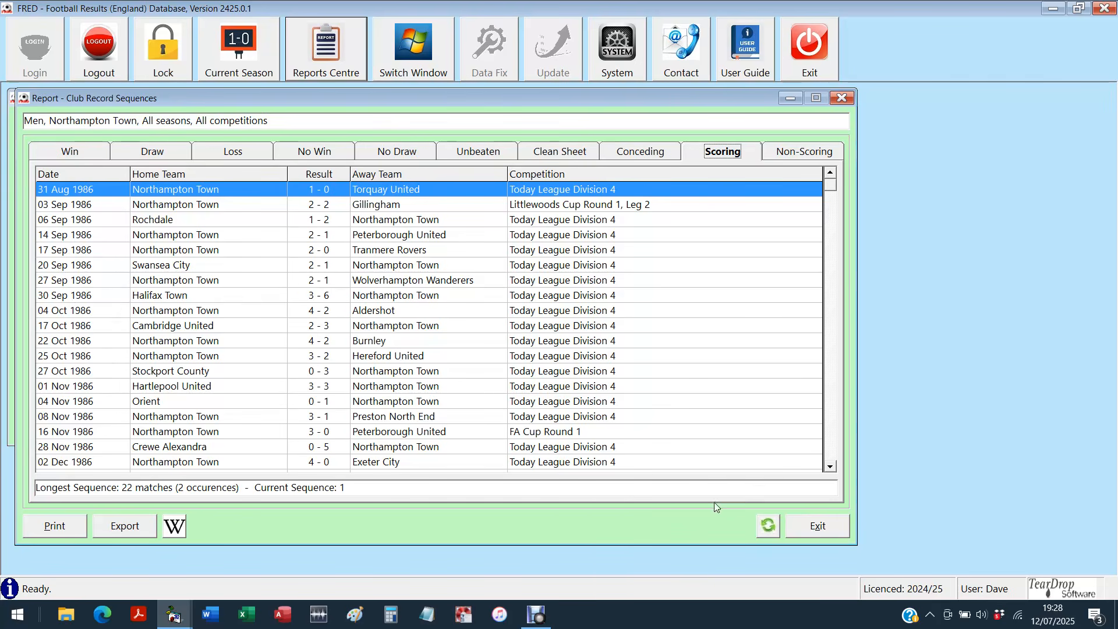
{"action": "left_click", "coordinate": [831, 439]}
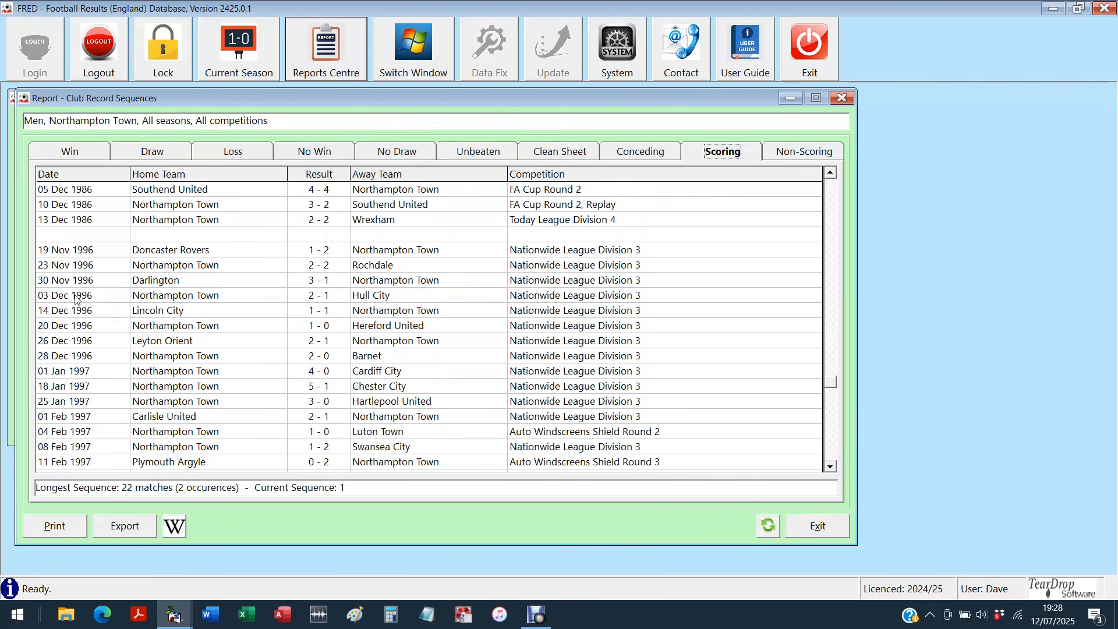
{"action": "left_click", "coordinate": [58, 224]}
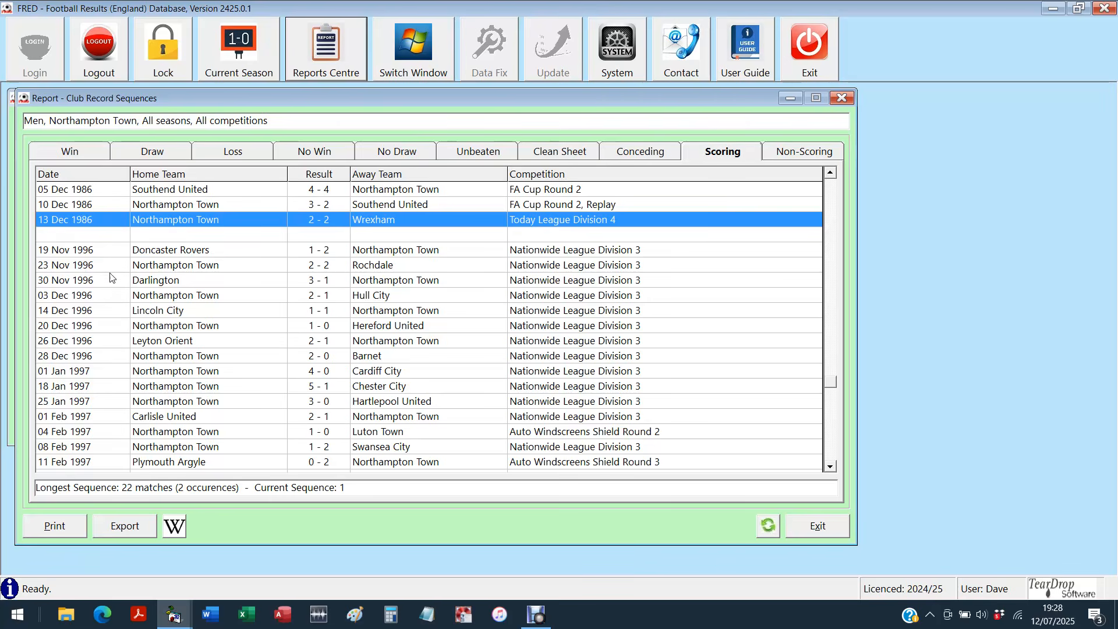
{"action": "left_click", "coordinate": [103, 251]}
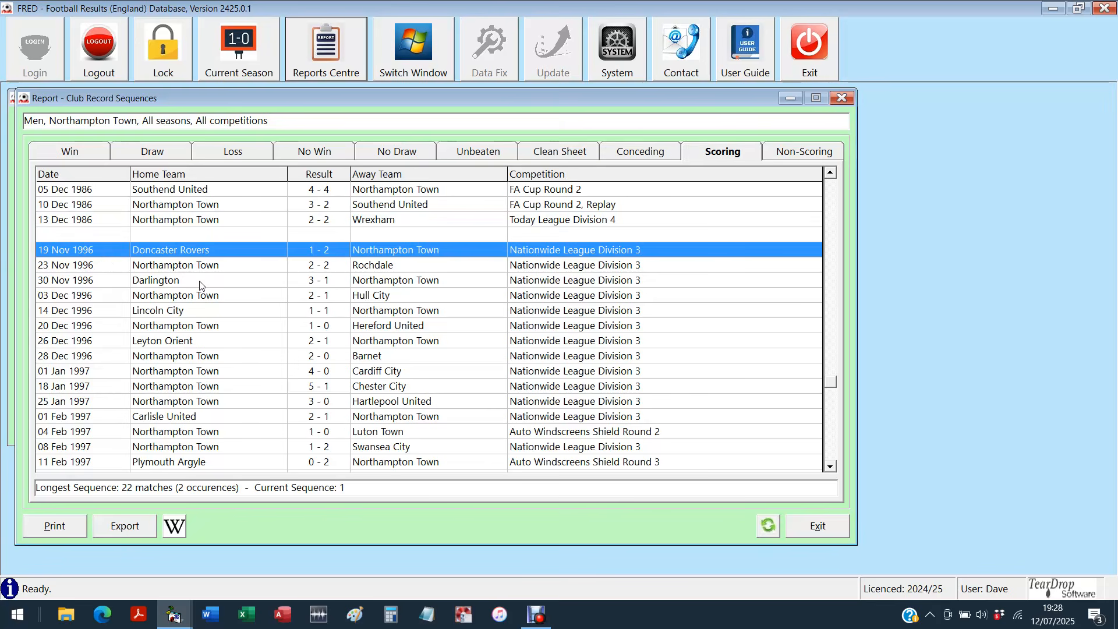
{"action": "left_click", "coordinate": [835, 453]}
{"action": "left_click", "coordinate": [288, 463]}
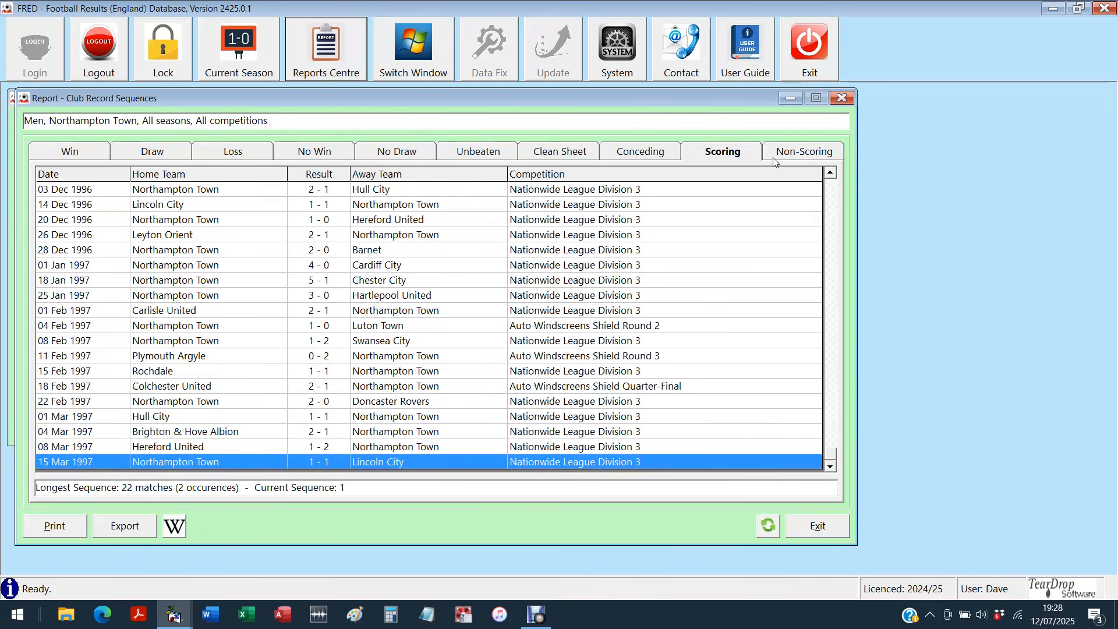
Step: Examine the longest non-scoring sequence, and go back over the scoring and conceding sequences
{"action": "left_click", "coordinate": [798, 154]}
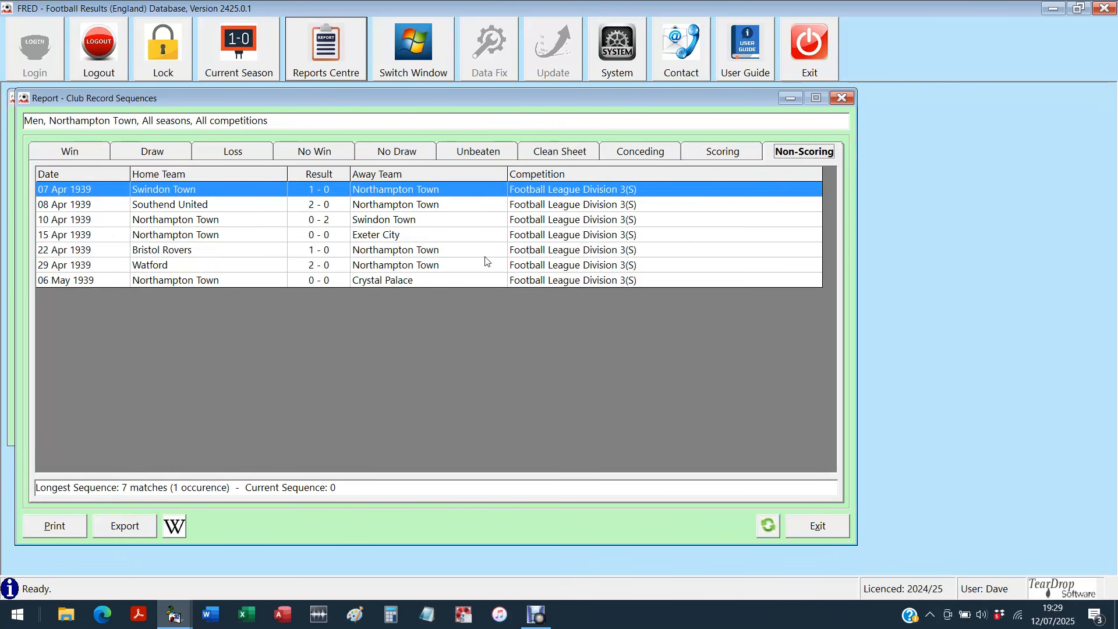
{"action": "left_click", "coordinate": [738, 155]}
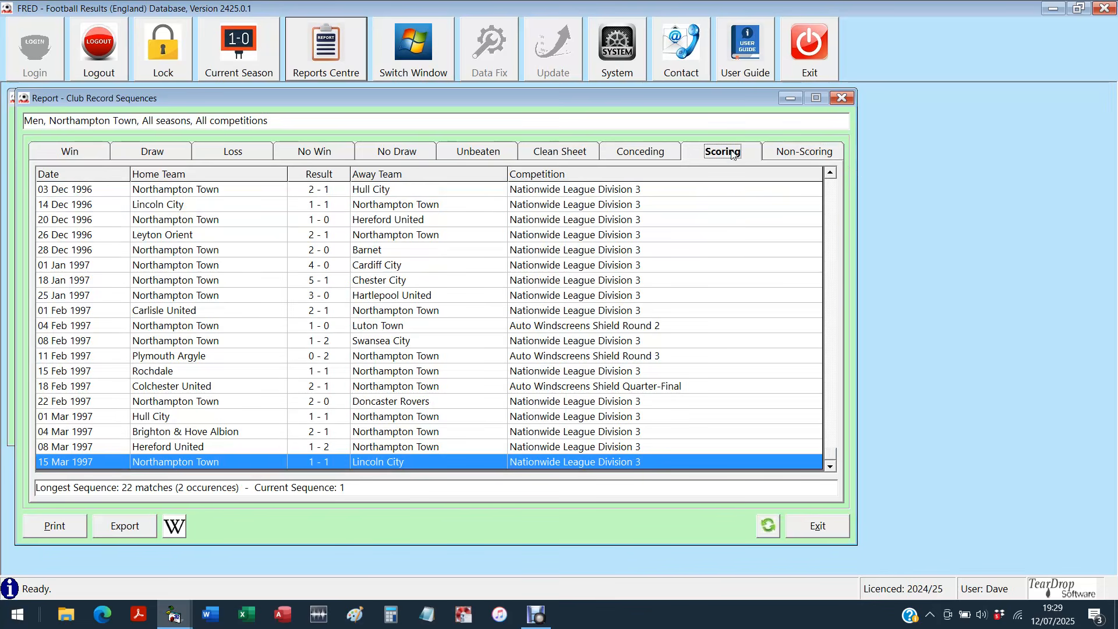
{"action": "left_click", "coordinate": [641, 155]}
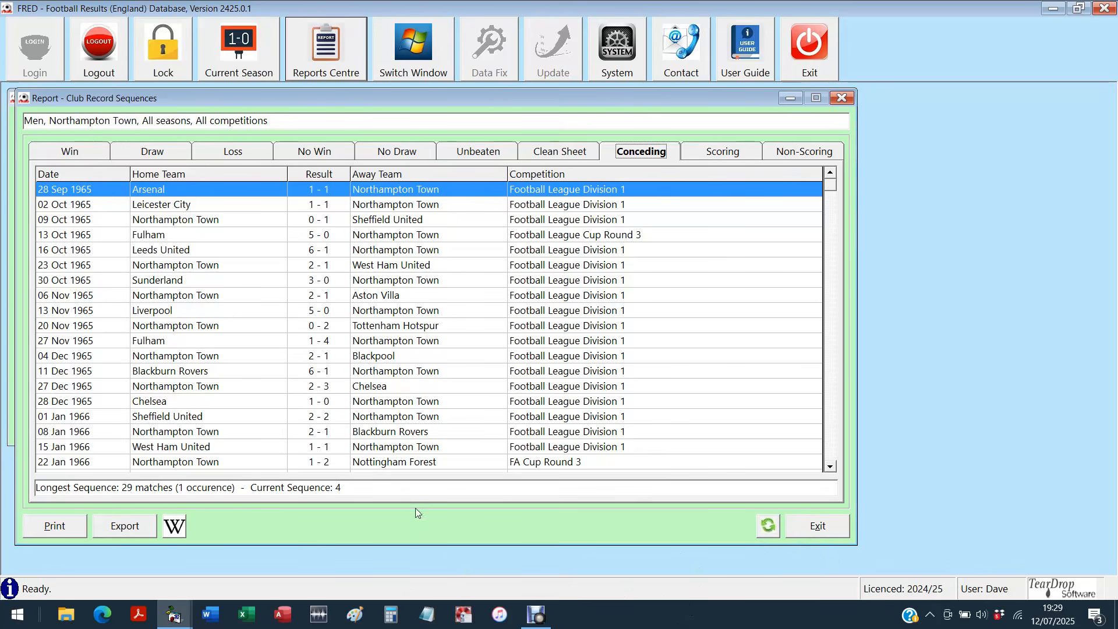
Step: Close the Club Record Sequences report and its filter, and open the filter for the Club League Performance By Season report
{"action": "left_click", "coordinate": [816, 527]}
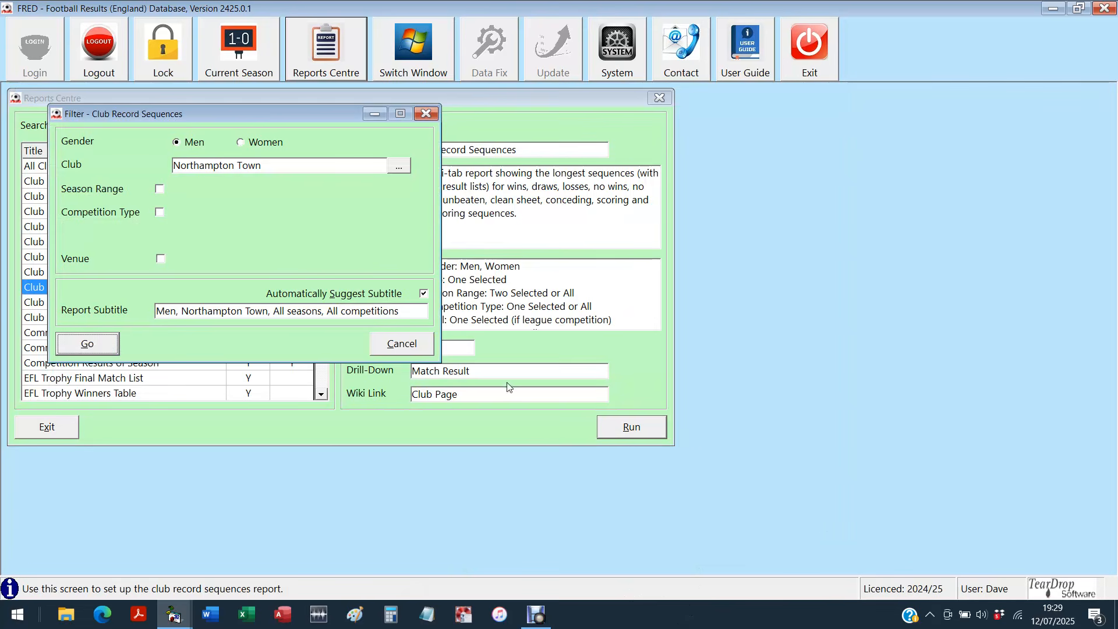
{"action": "left_click", "coordinate": [415, 353]}
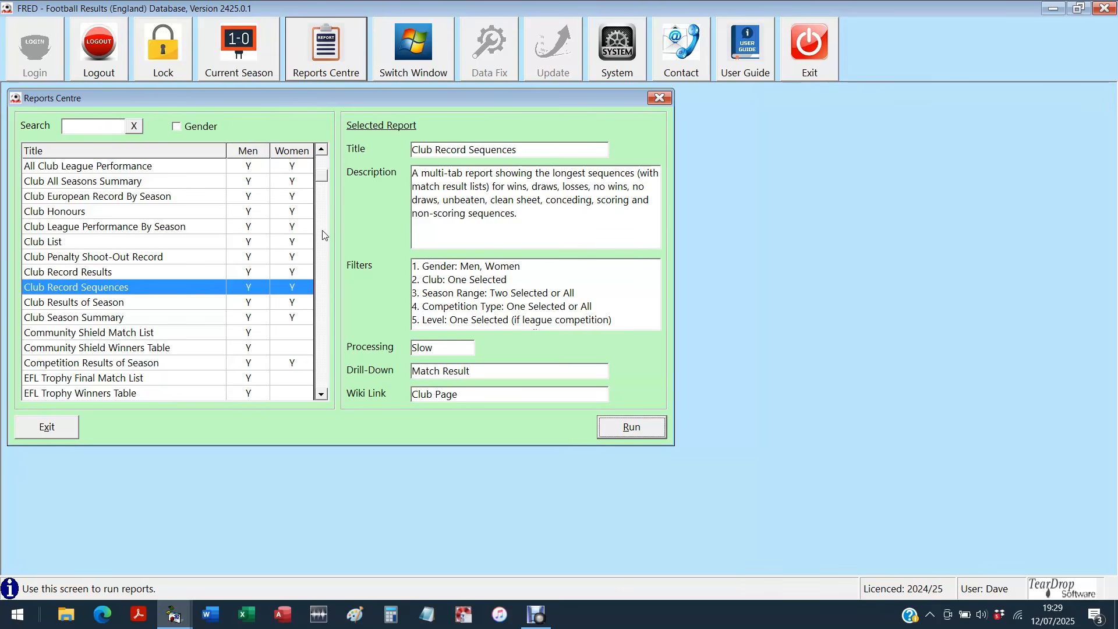
{"action": "left_click", "coordinate": [90, 228]}
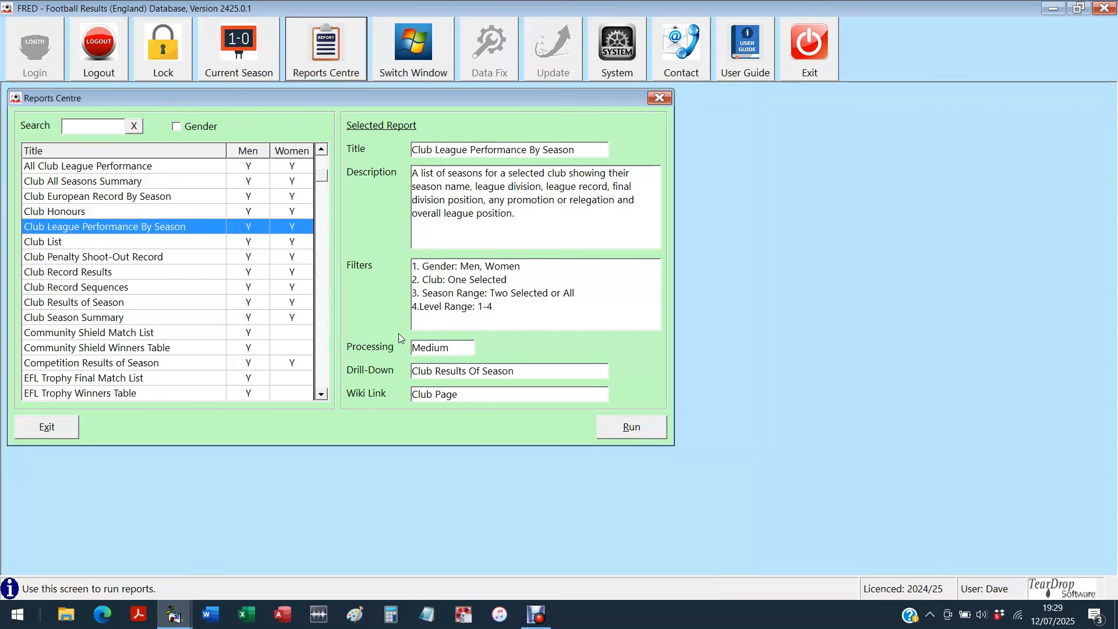
{"action": "left_click", "coordinate": [628, 429]}
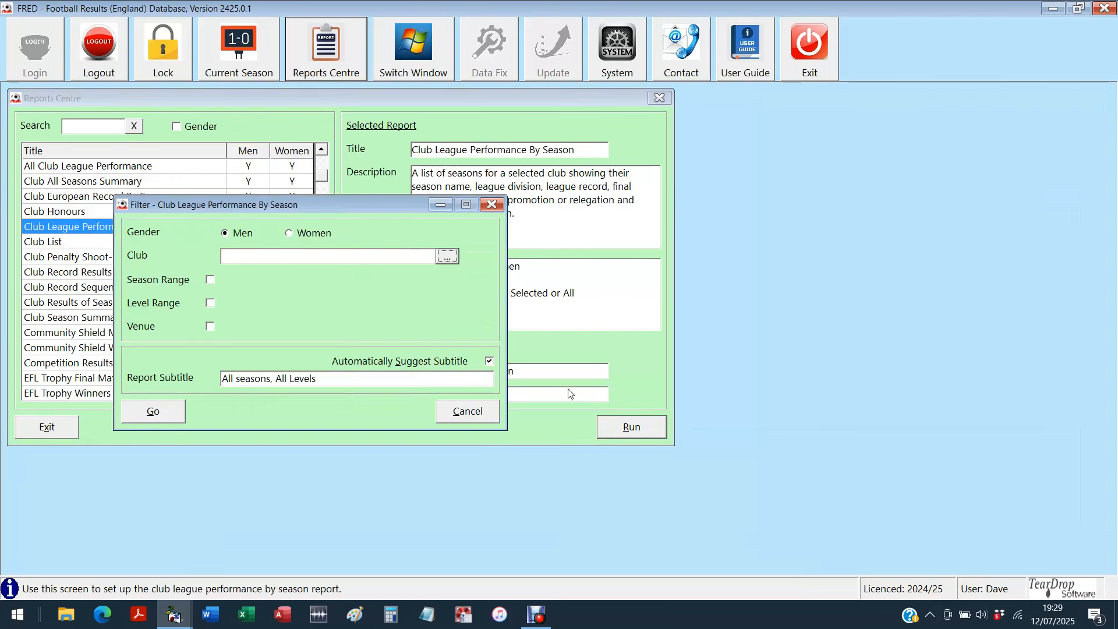
Step: Run the Club League Performance By Season report for Liverpool women, covering all seasons and all levels
{"action": "left_click_drag", "start_coordinate": [335, 207], "coordinate": [278, 116]}
{"action": "left_click", "coordinate": [257, 148]}
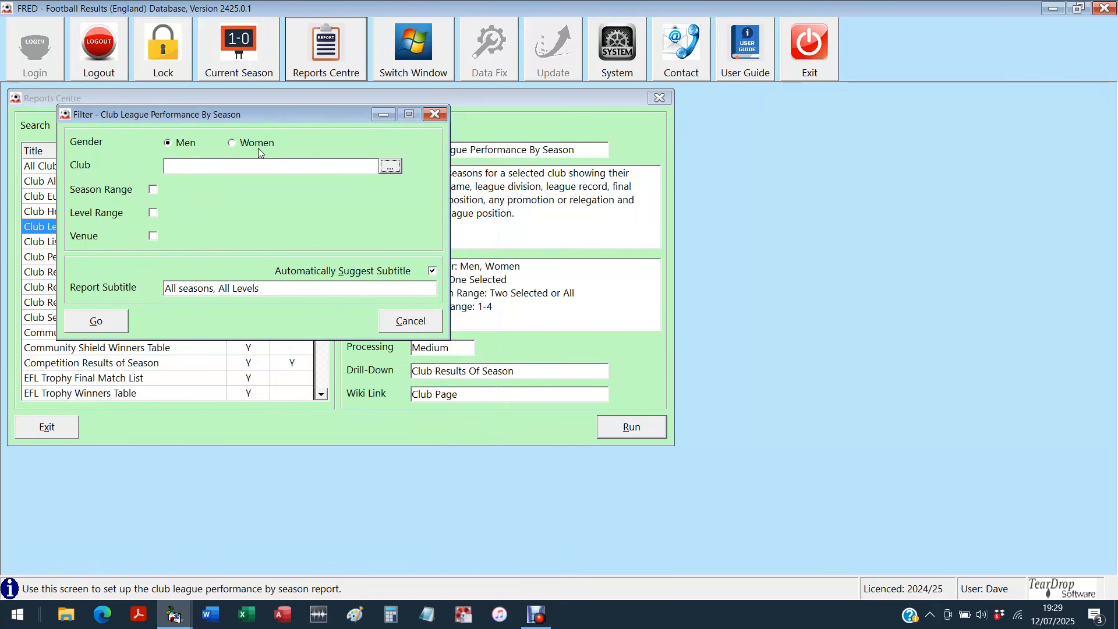
{"action": "left_click", "coordinate": [389, 166]}
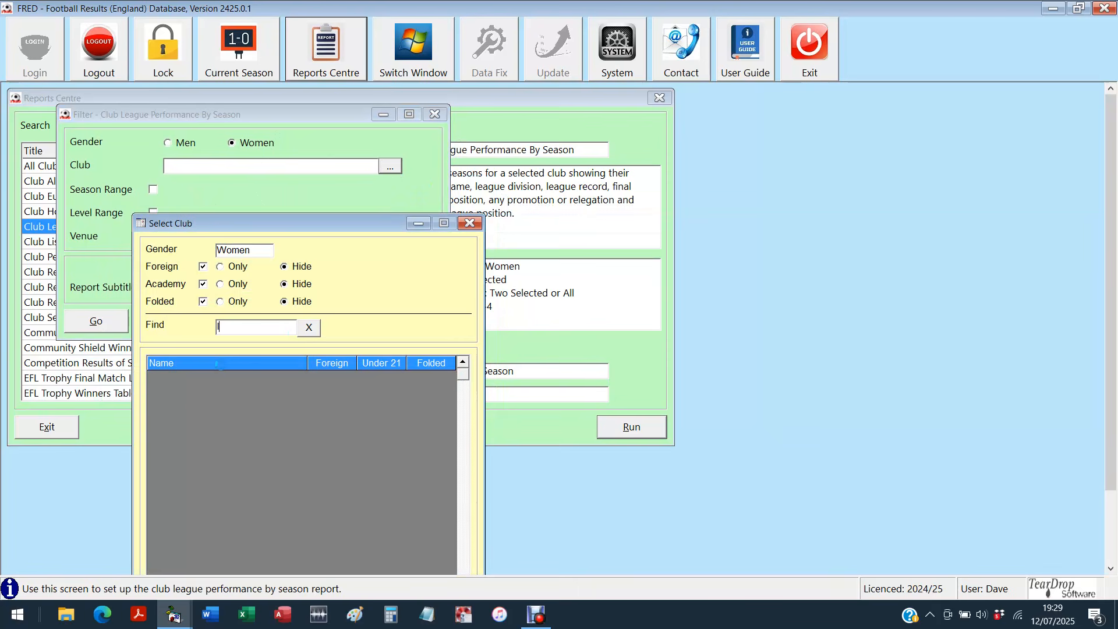
{"action": "type", "text": "liv"}
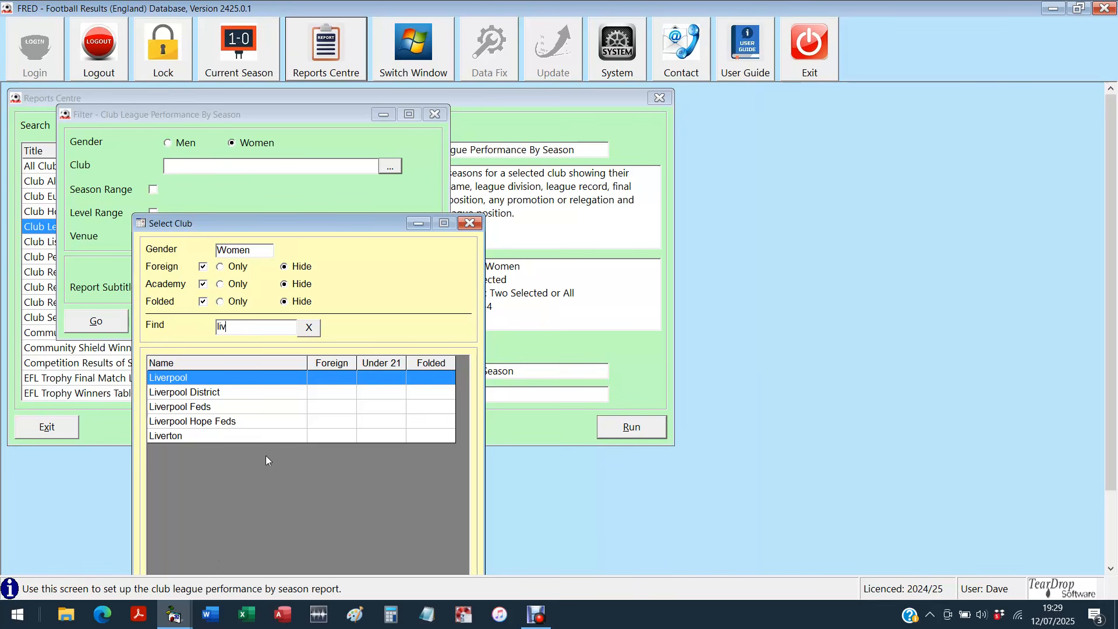
{"action": "double_click", "coordinate": [190, 378]}
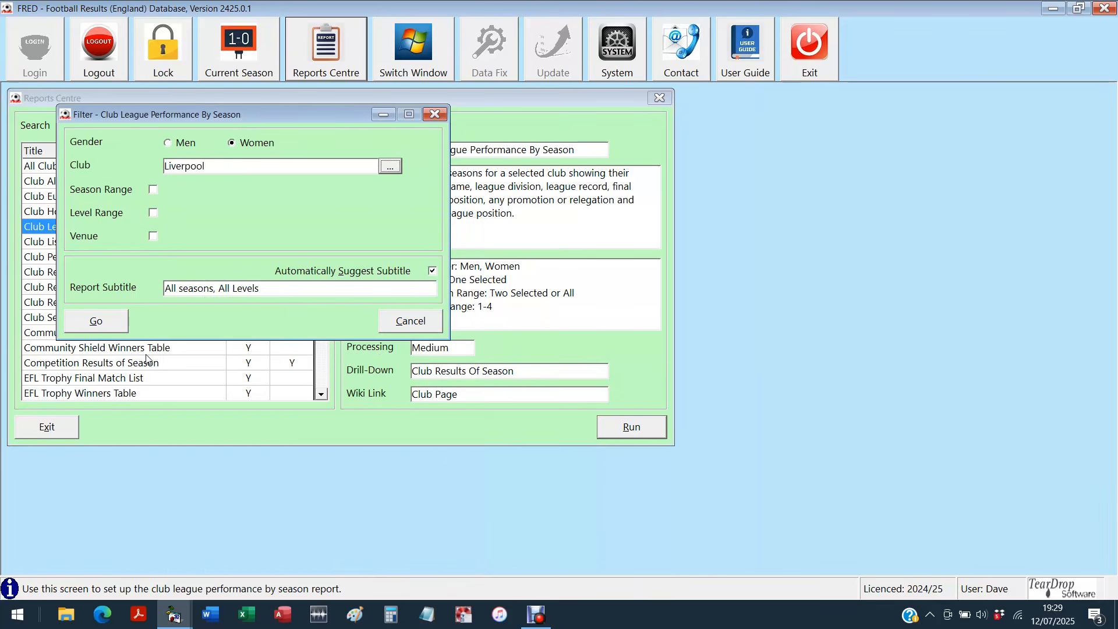
{"action": "left_click", "coordinate": [96, 323]}
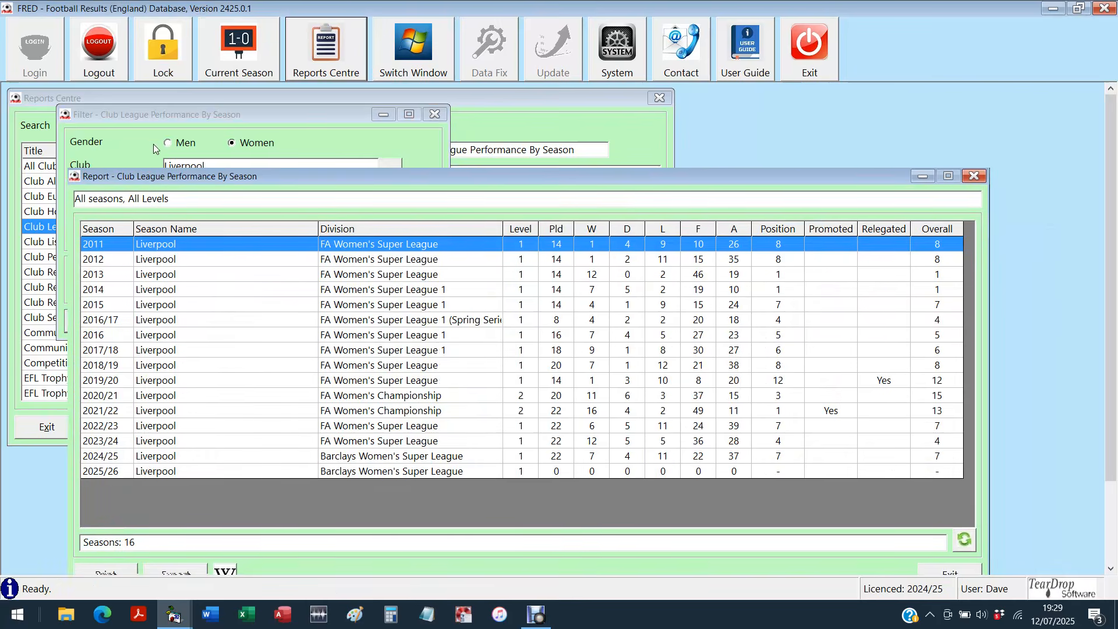
Step: Examine Liverpool women's season-by-season league records, checking the 2025/26, 2024/25 and 2021/22 seasons
{"action": "left_click_drag", "start_coordinate": [178, 179], "coordinate": [117, 100]}
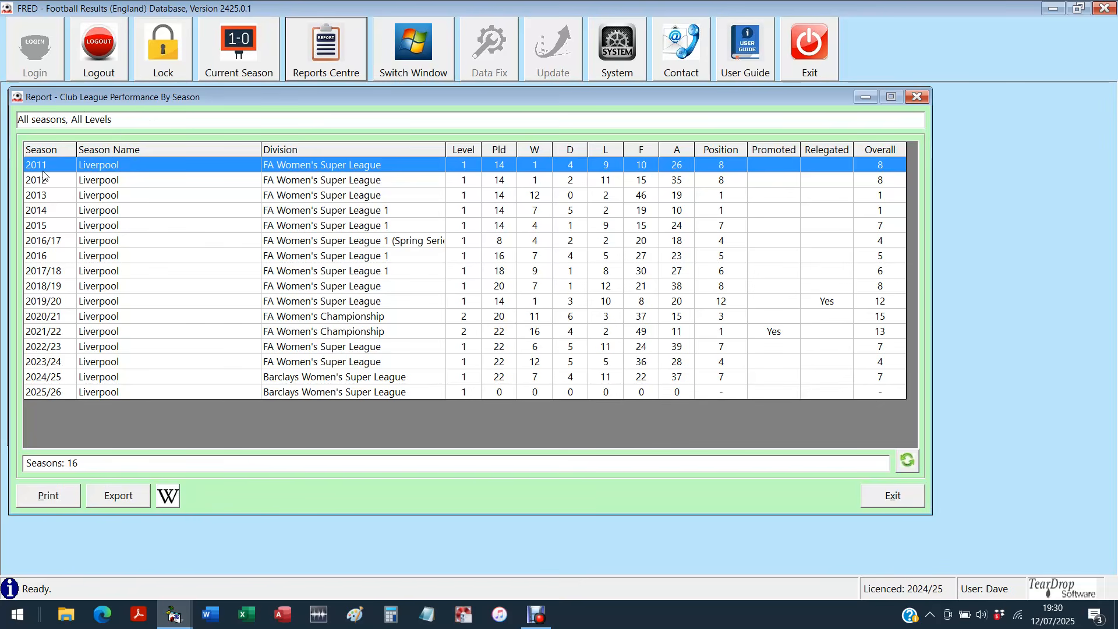
{"action": "left_click", "coordinate": [47, 392]}
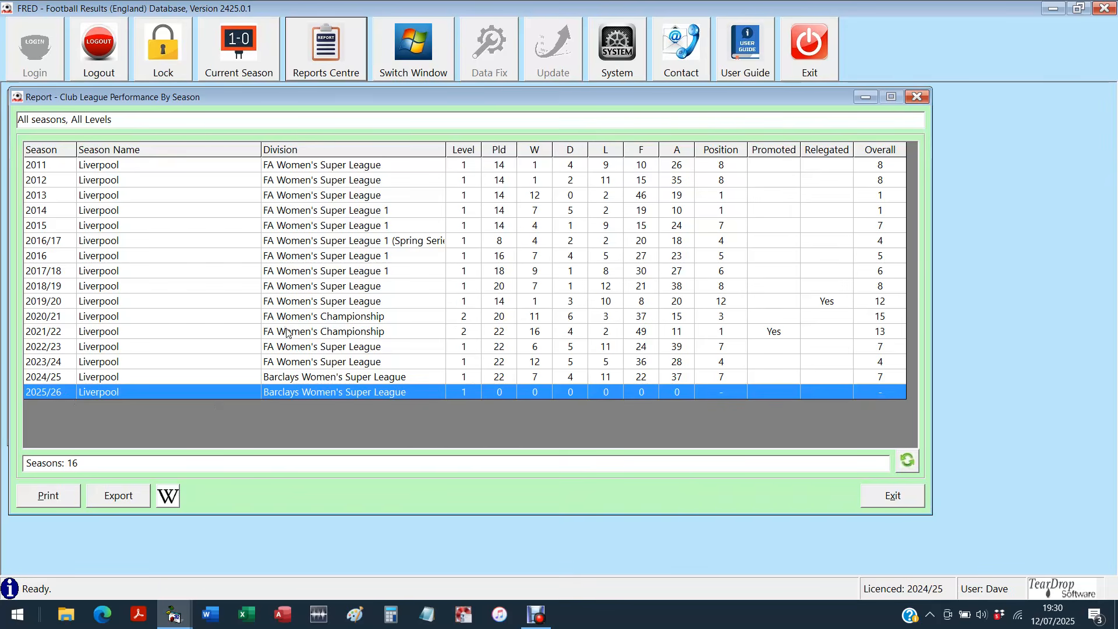
{"action": "left_click", "coordinate": [120, 376]}
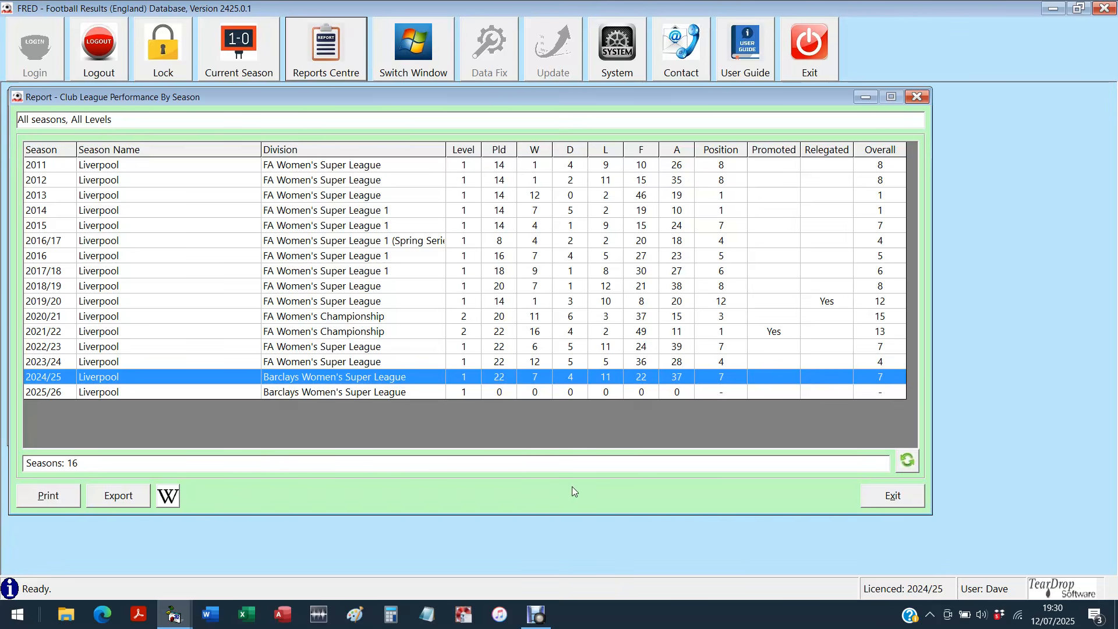
{"action": "left_click", "coordinate": [371, 333]}
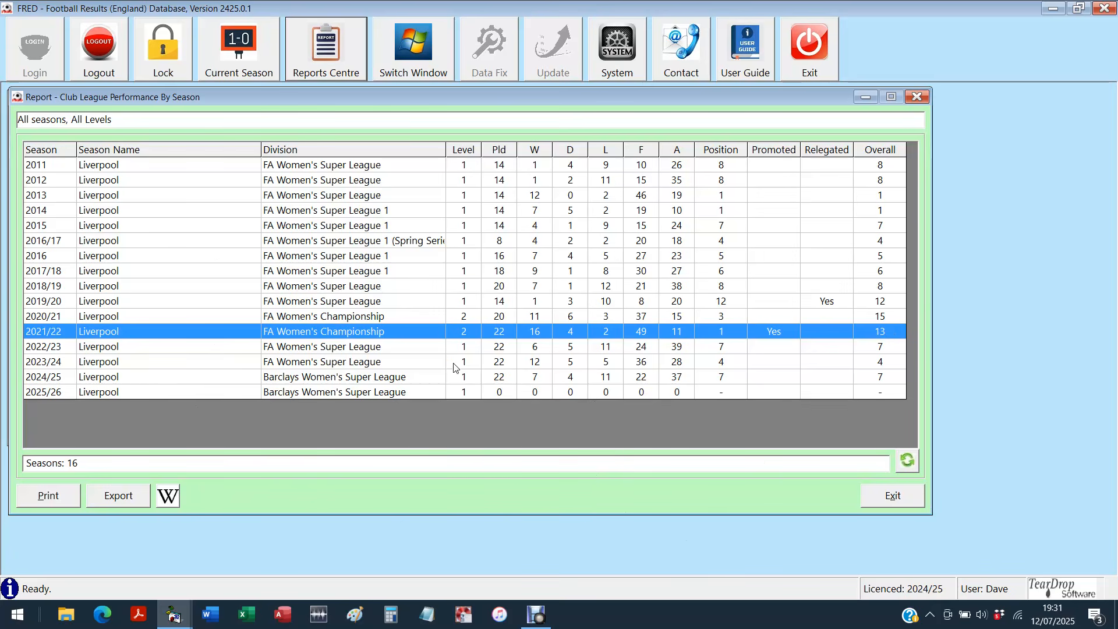
Step: Drill down into Liverpool's 2021/22 FA Women's Championship results, review the match list to its end and close it
{"action": "double_click", "coordinate": [339, 330]}
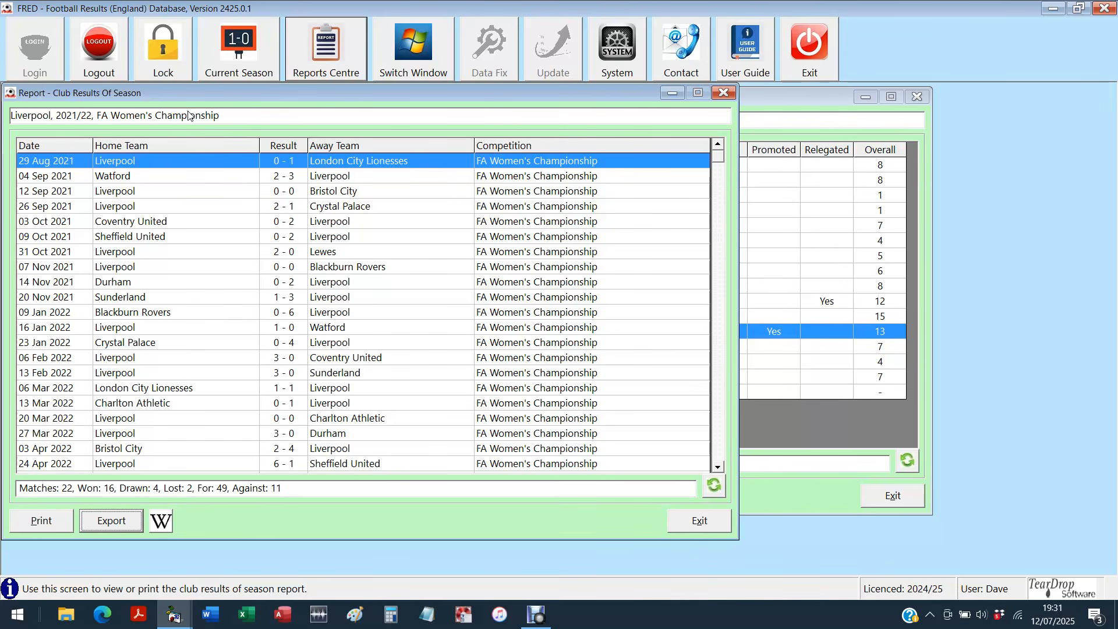
{"action": "left_click_drag", "start_coordinate": [178, 96], "coordinate": [200, 108]}
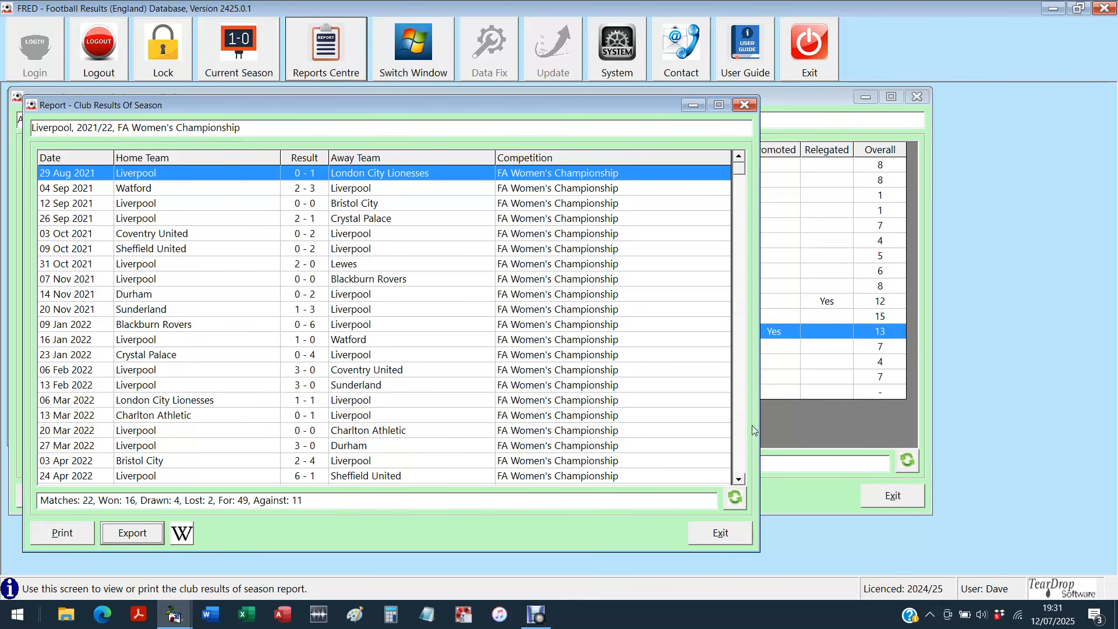
{"action": "scroll", "coordinate": [741, 450], "scroll_direction": "down", "scroll_amount": 1}
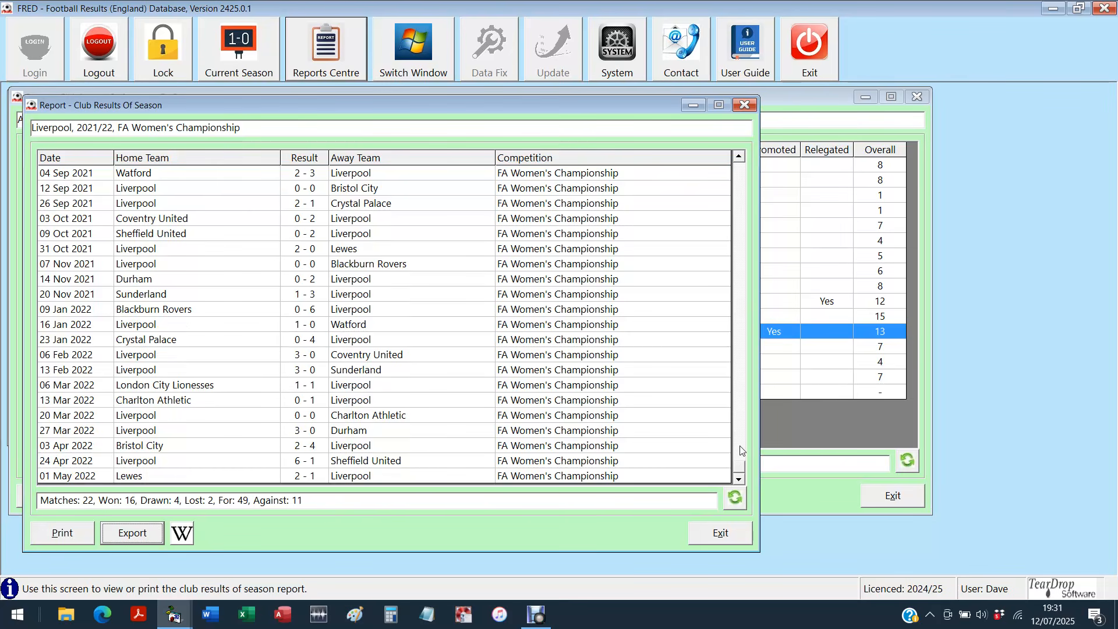
{"action": "left_click", "coordinate": [714, 539]}
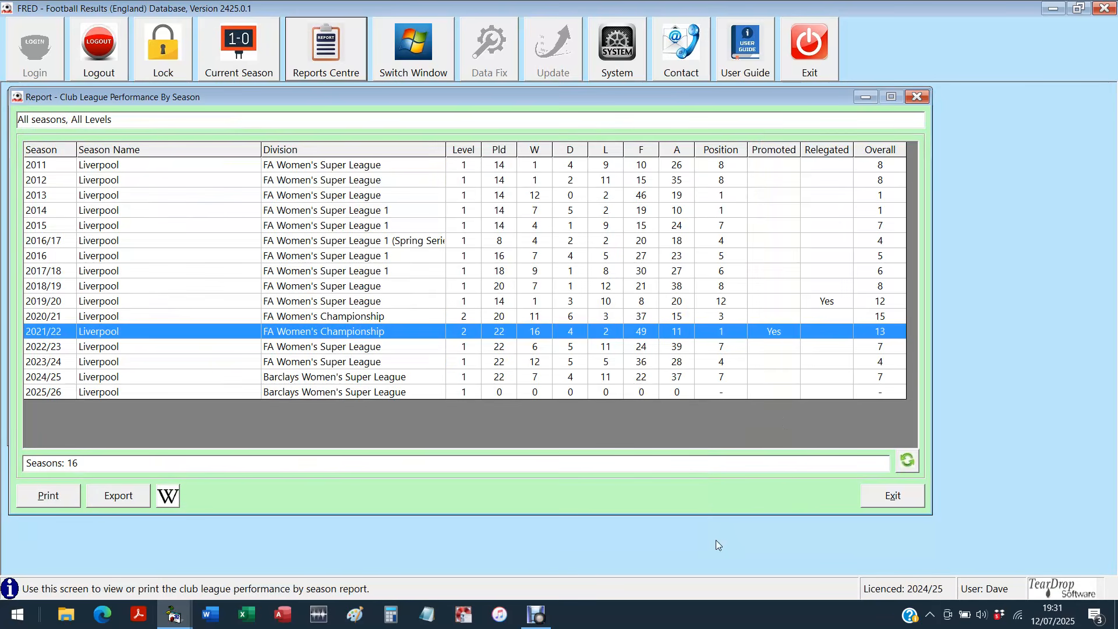
Step: Close the Club League Performance By Season report and its filter, and open the filter for the All Club League Performance report
{"action": "left_click", "coordinate": [894, 496]}
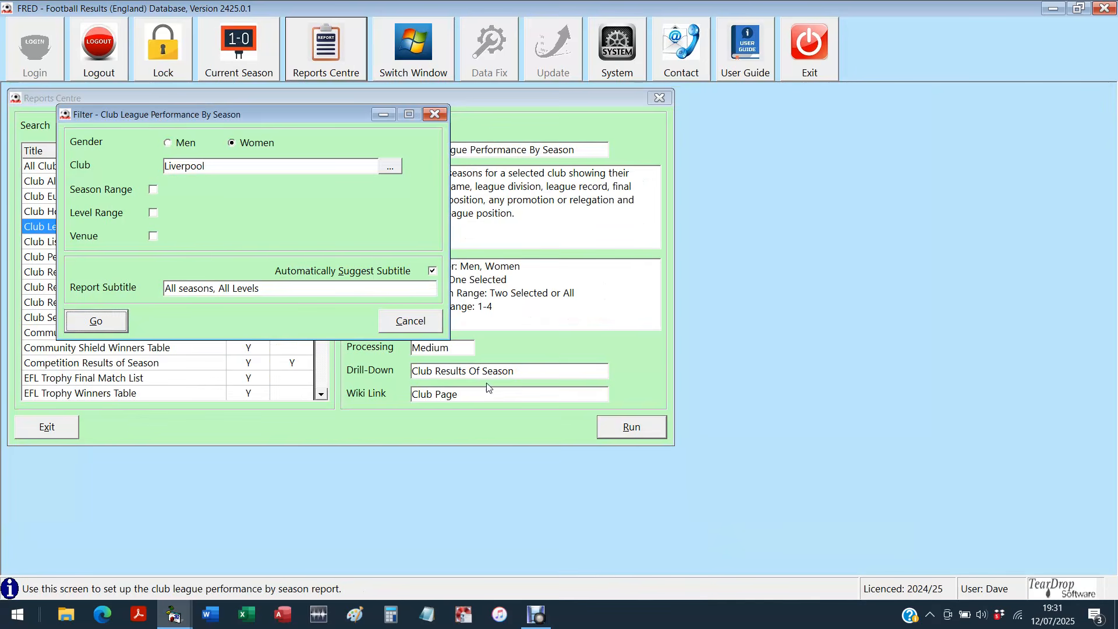
{"action": "left_click", "coordinate": [402, 325]}
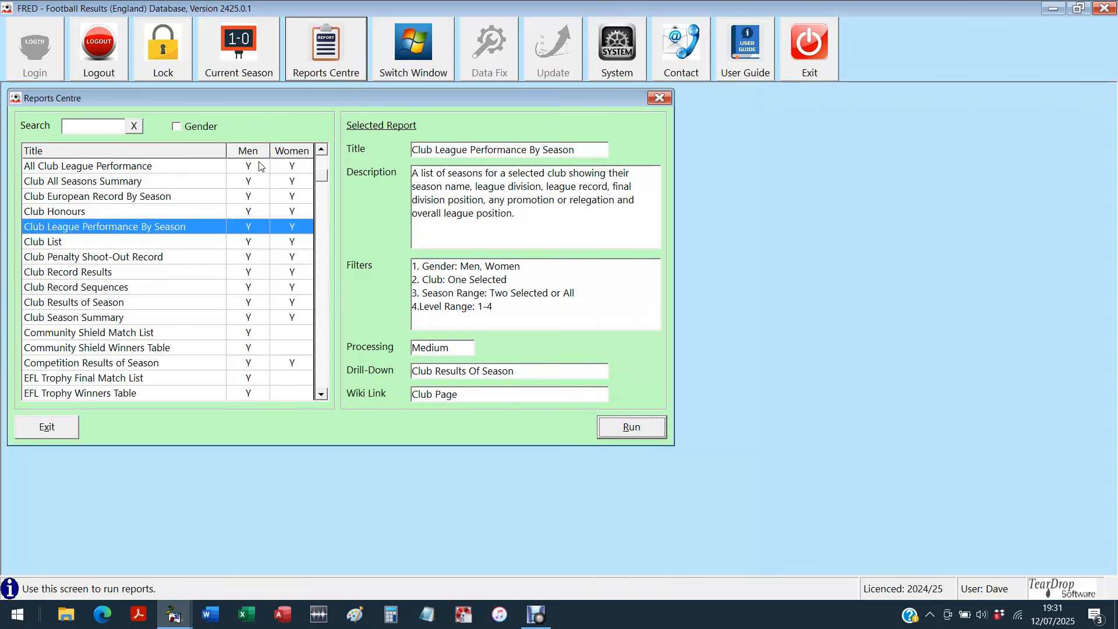
{"action": "left_click", "coordinate": [116, 167]}
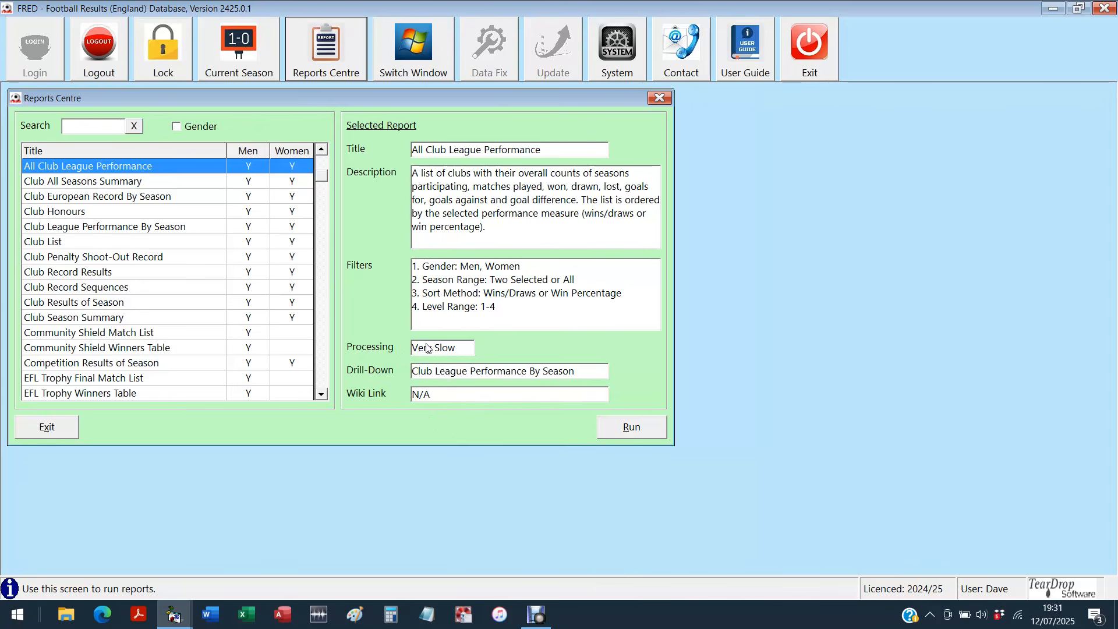
{"action": "left_click", "coordinate": [614, 429]}
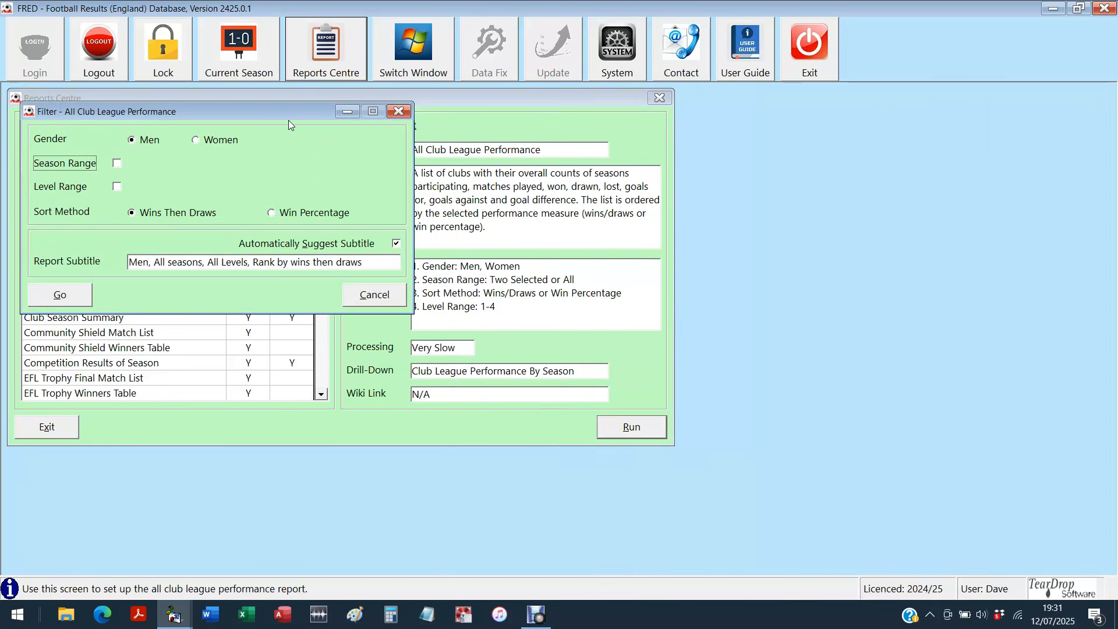
Step: Restrict the men's All Club League Performance report to the season range 2000/01 to 2024/25
{"action": "left_click_drag", "start_coordinate": [290, 124], "coordinate": [357, 286]}
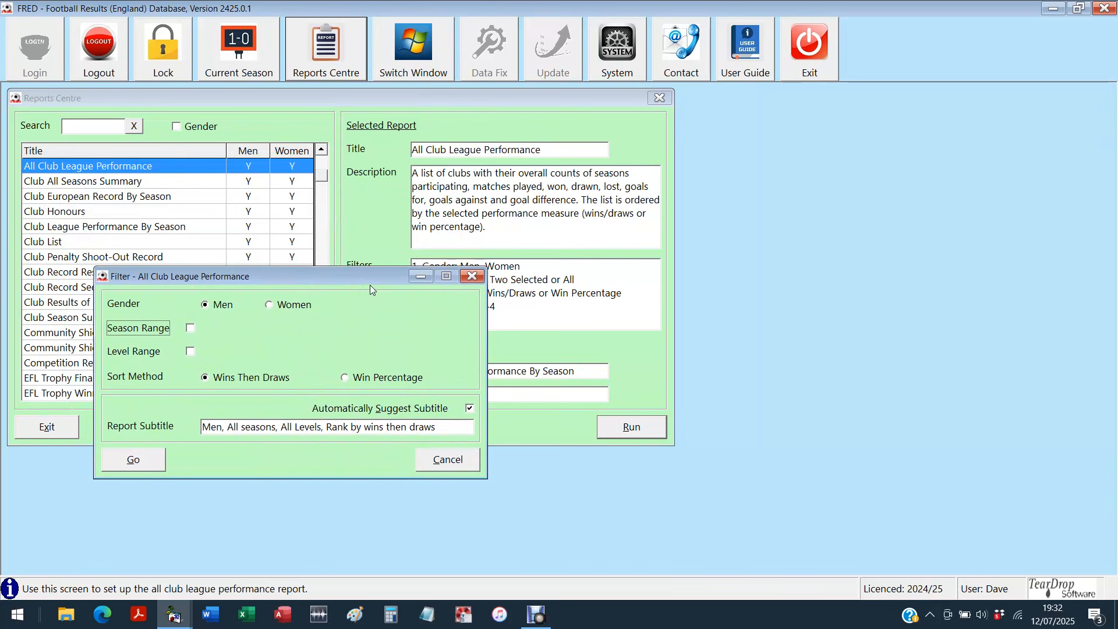
{"action": "left_click", "coordinate": [168, 330]}
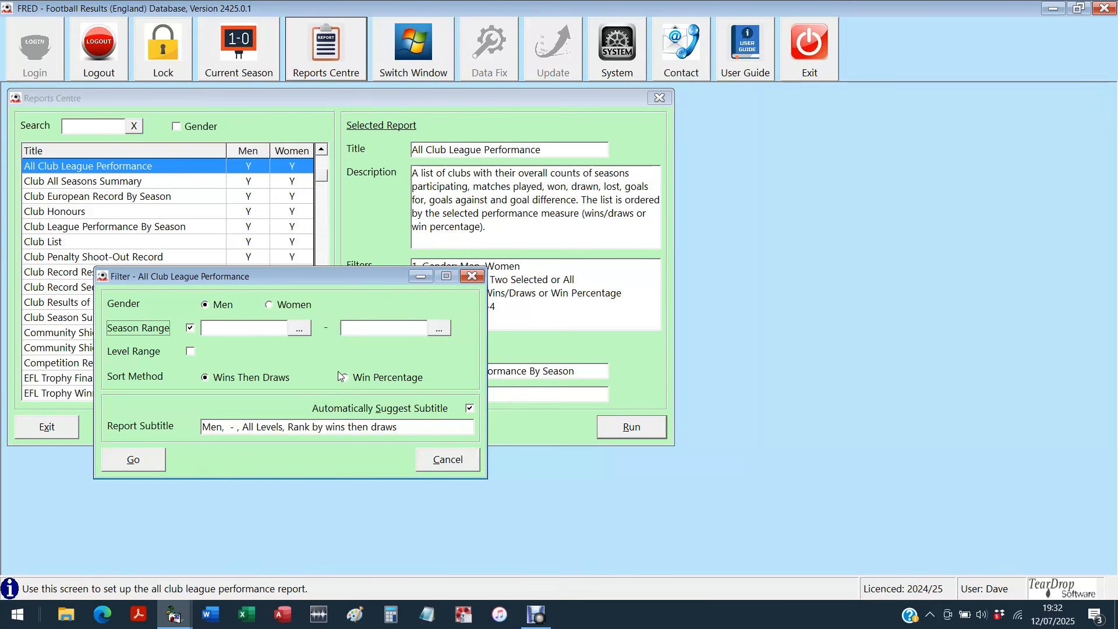
{"action": "left_click", "coordinate": [300, 330]}
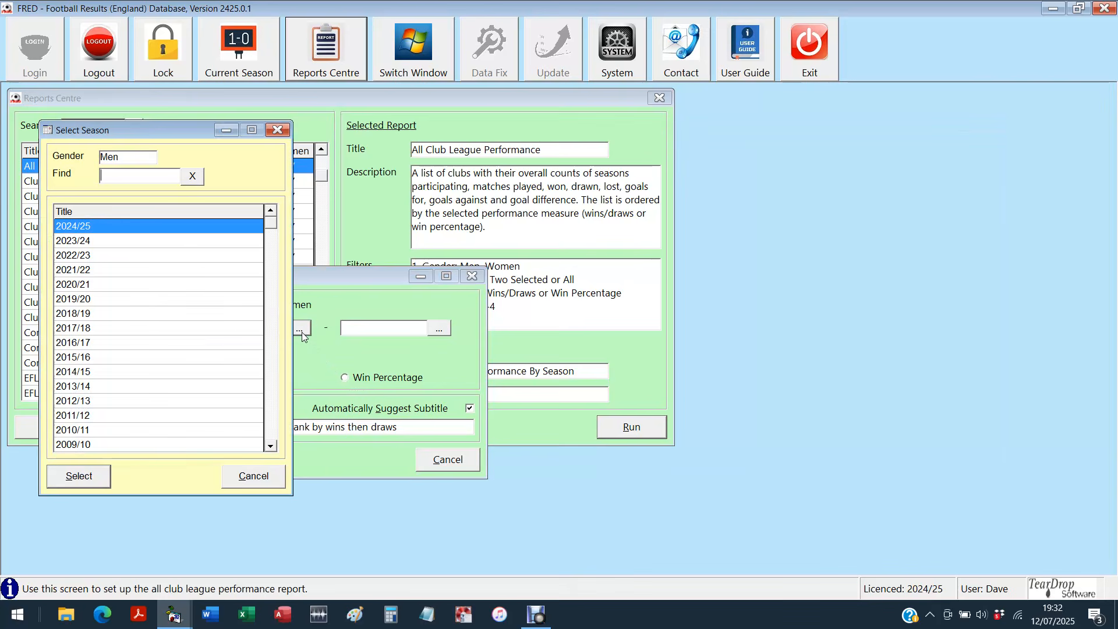
{"action": "left_click", "coordinate": [271, 429]}
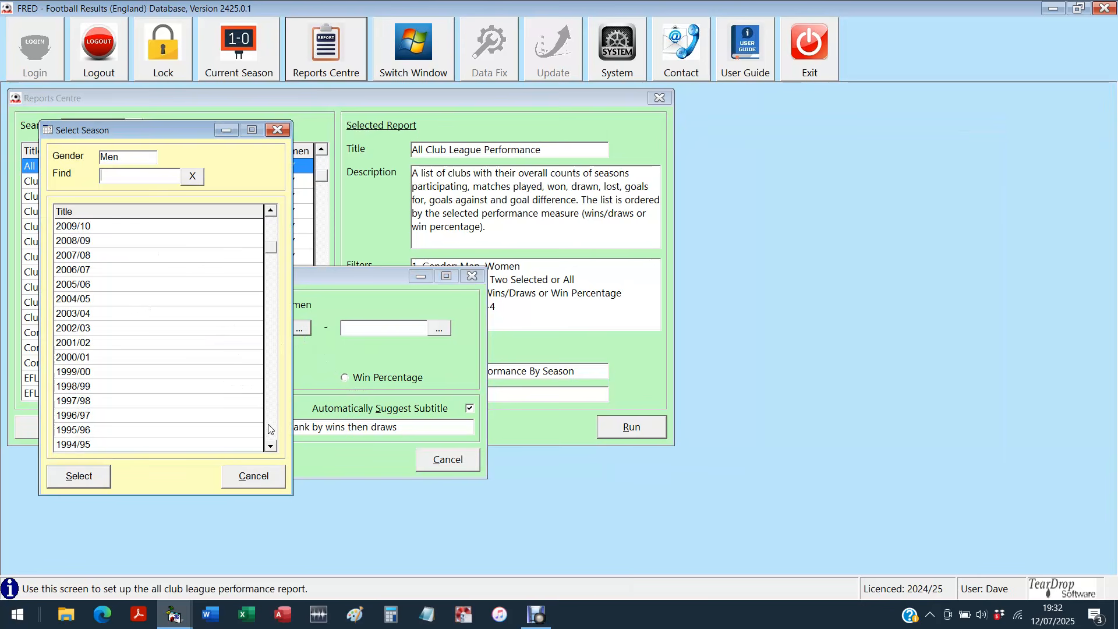
{"action": "left_click", "coordinate": [75, 357]}
{"action": "left_click", "coordinate": [80, 475]}
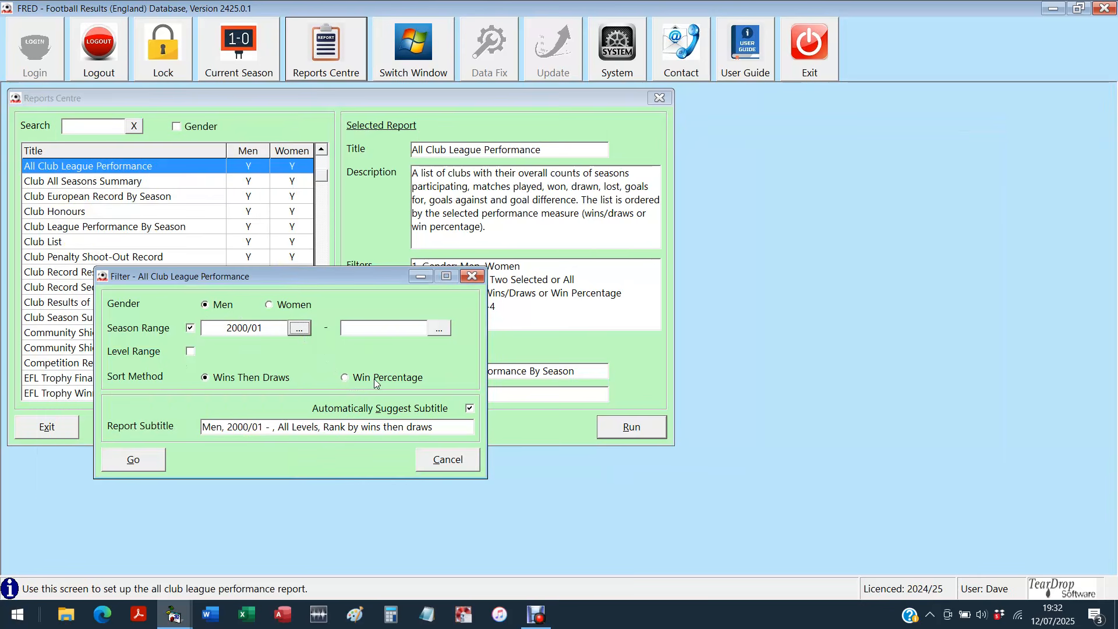
{"action": "left_click", "coordinate": [440, 329]}
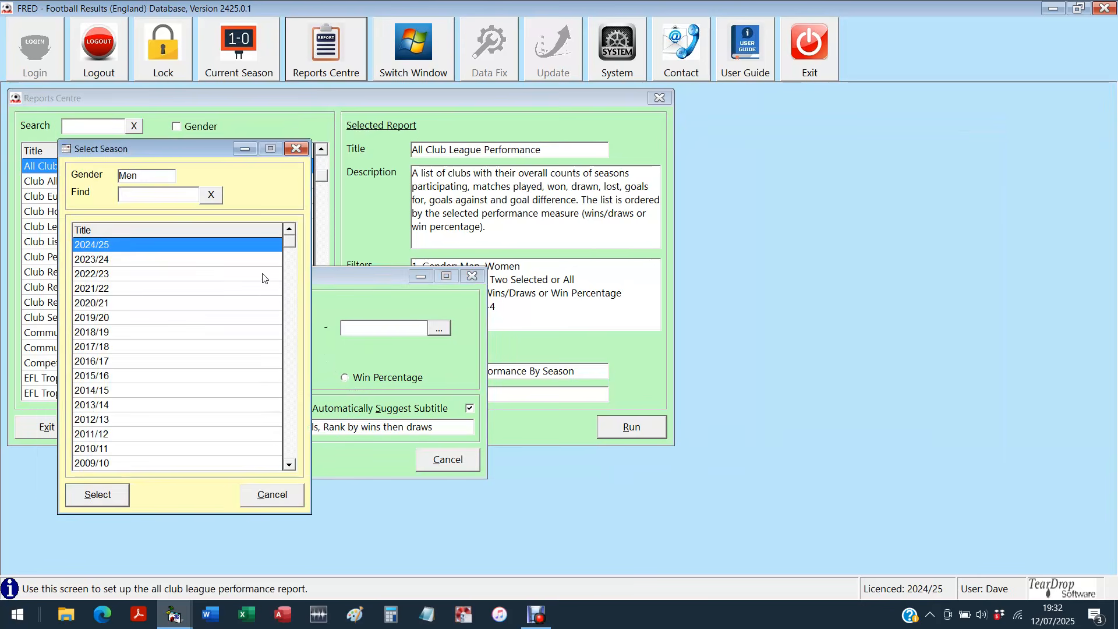
{"action": "double_click", "coordinate": [102, 249]}
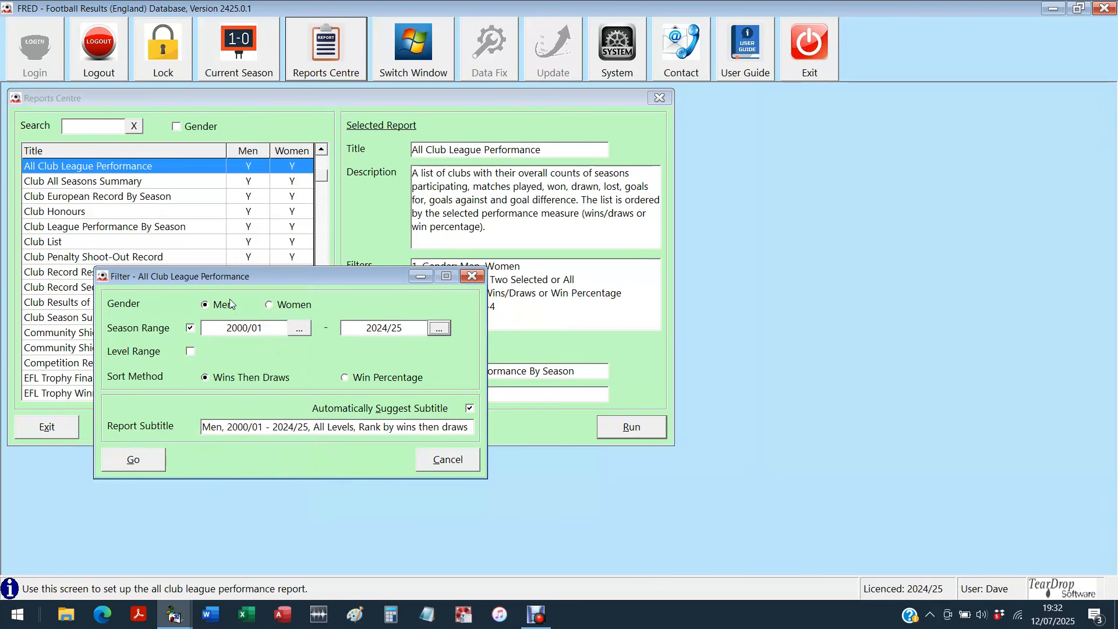
Step: Set the sort method to Win Percentage and run the All Club League Performance report
{"action": "left_click_drag", "start_coordinate": [226, 281], "coordinate": [181, 189]}
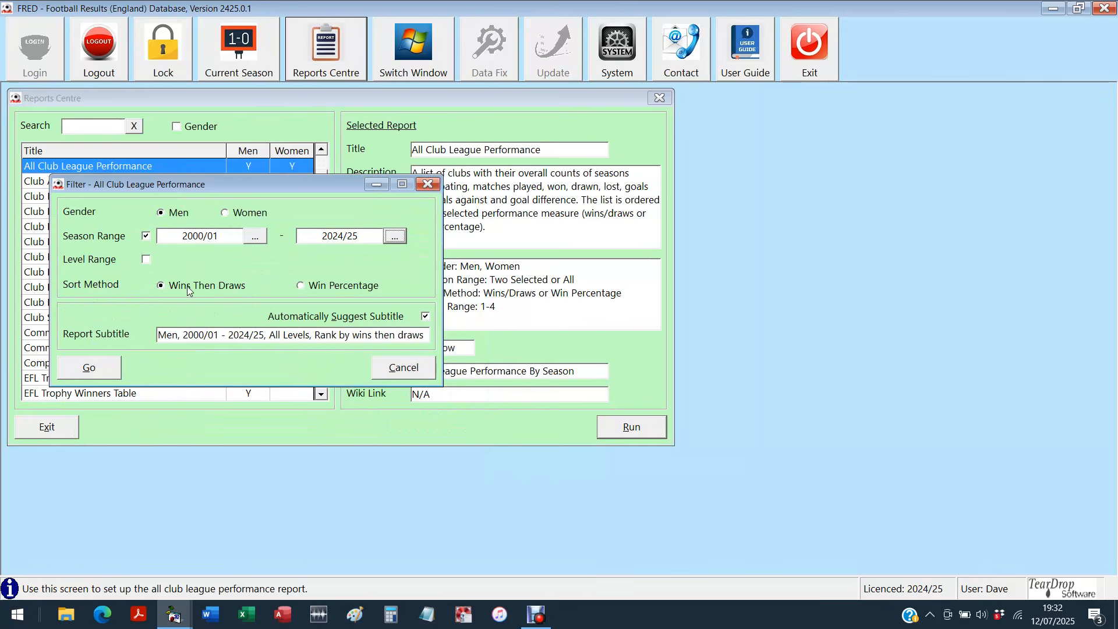
{"action": "left_click", "coordinate": [321, 290]}
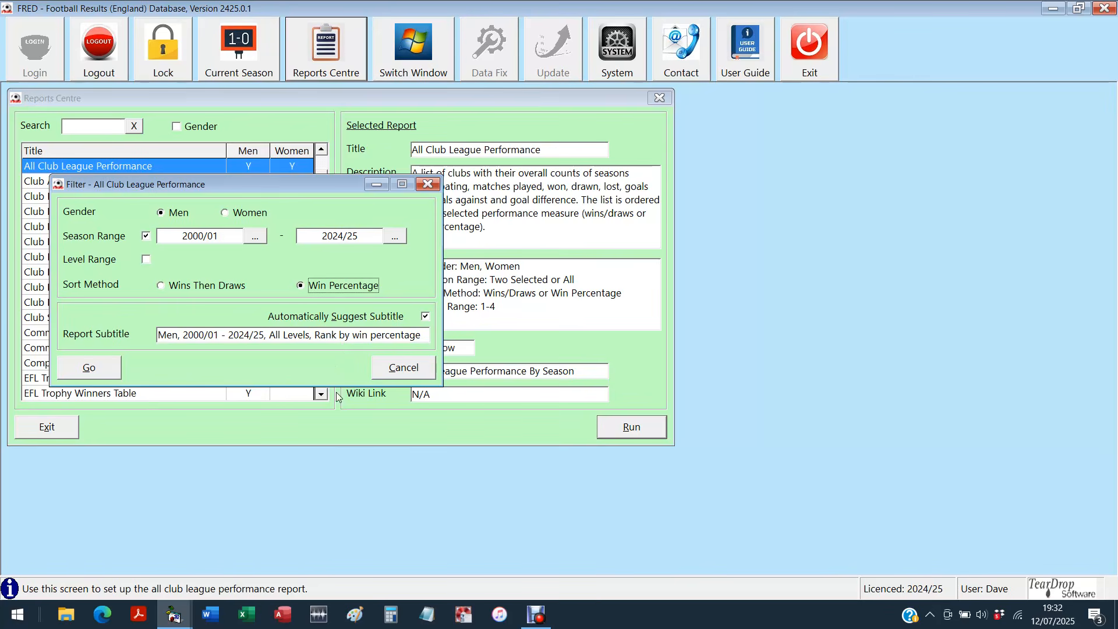
{"action": "left_click", "coordinate": [88, 368]}
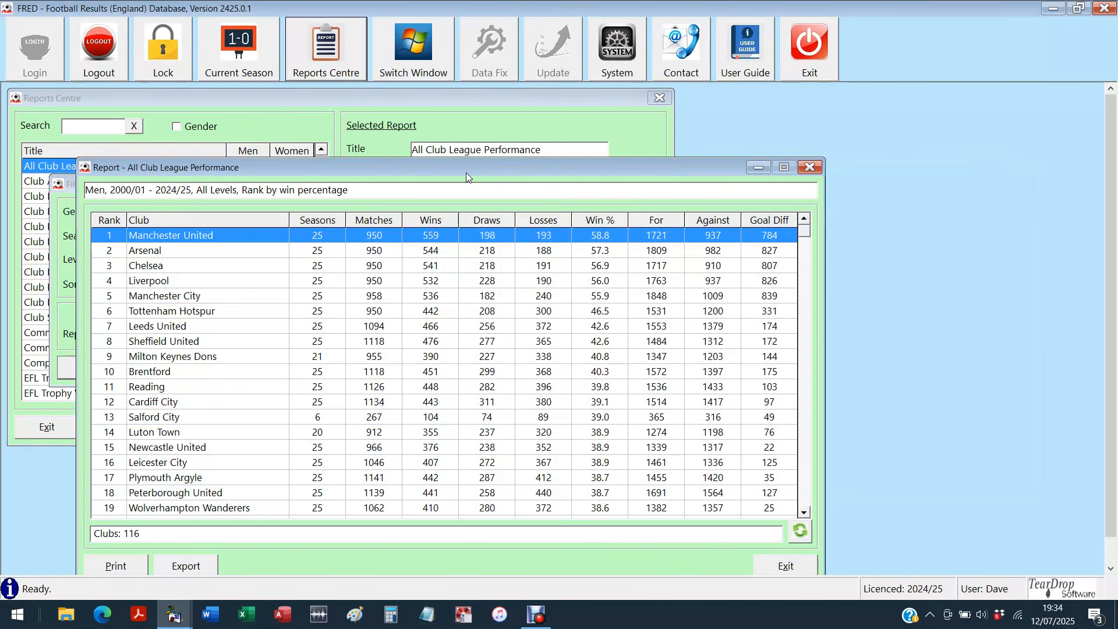
Step: Examine the win percentage ranking, checking Salford City's entry and going down to the last-placed club
{"action": "left_click_drag", "start_coordinate": [449, 153], "coordinate": [395, 102]}
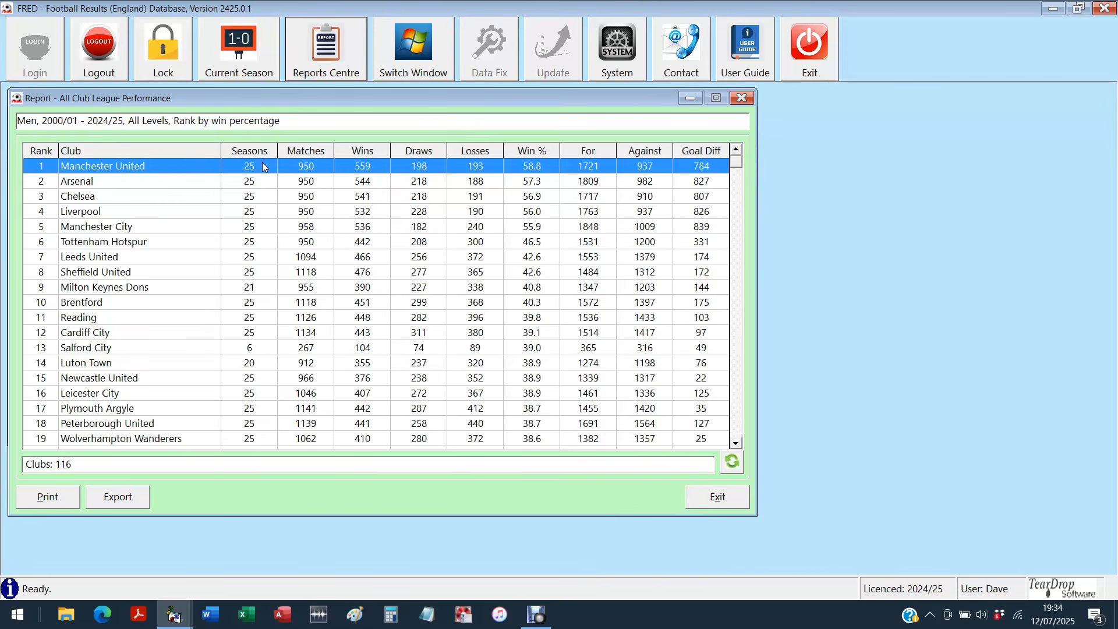
{"action": "left_click", "coordinate": [155, 349]}
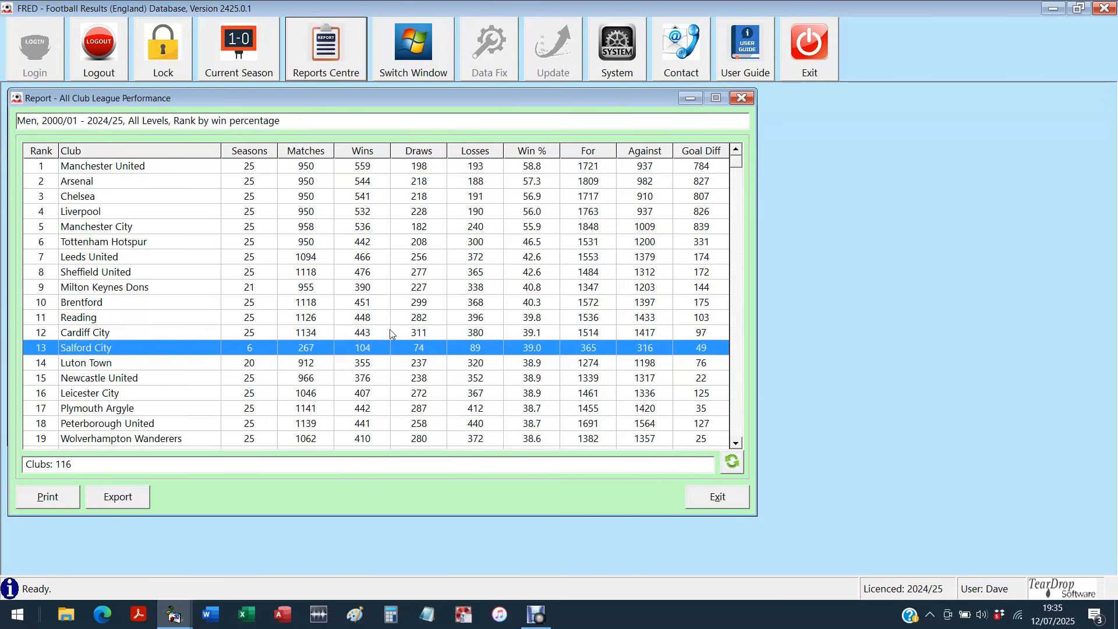
{"action": "left_click", "coordinate": [737, 424]}
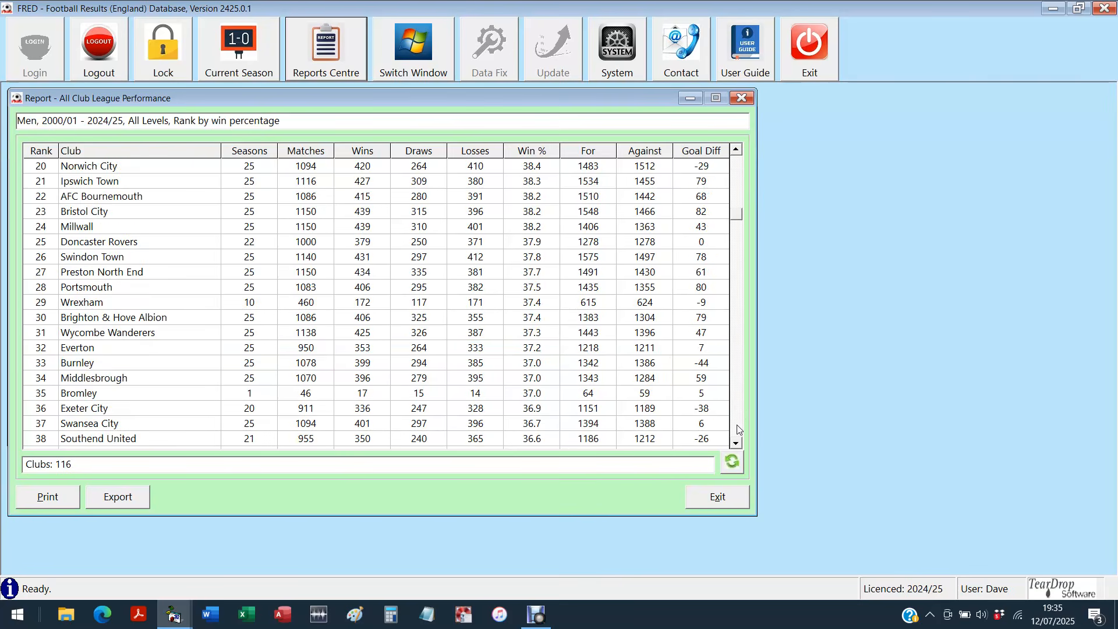
{"action": "left_click", "coordinate": [737, 428]}
{"action": "left_click", "coordinate": [737, 430]}
{"action": "left_click", "coordinate": [738, 431]}
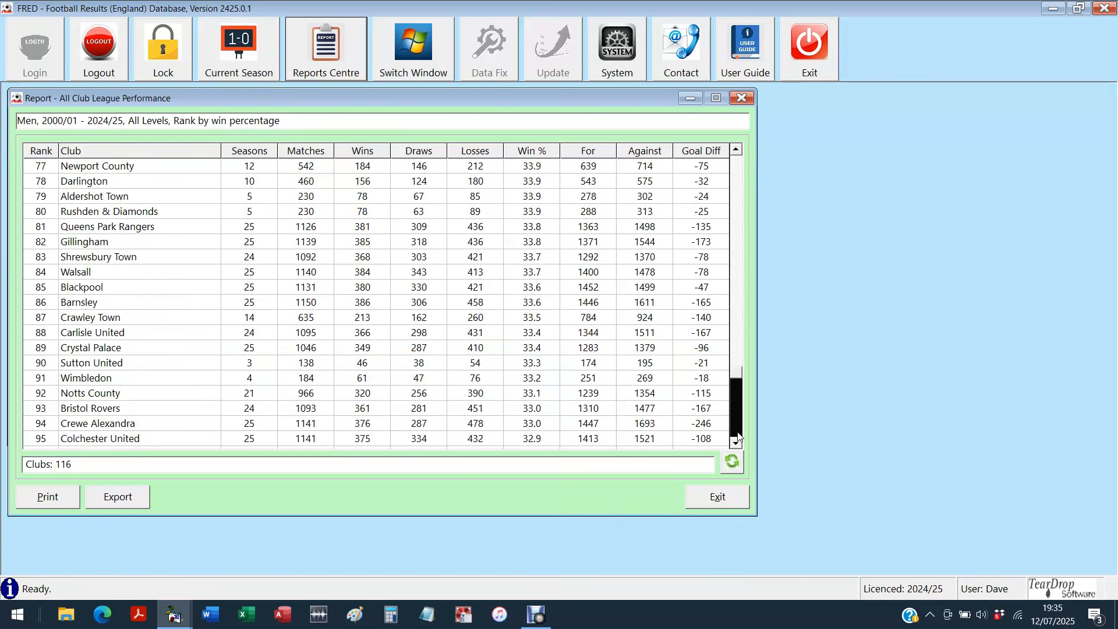
{"action": "left_click", "coordinate": [738, 431]}
{"action": "left_click", "coordinate": [738, 431]}
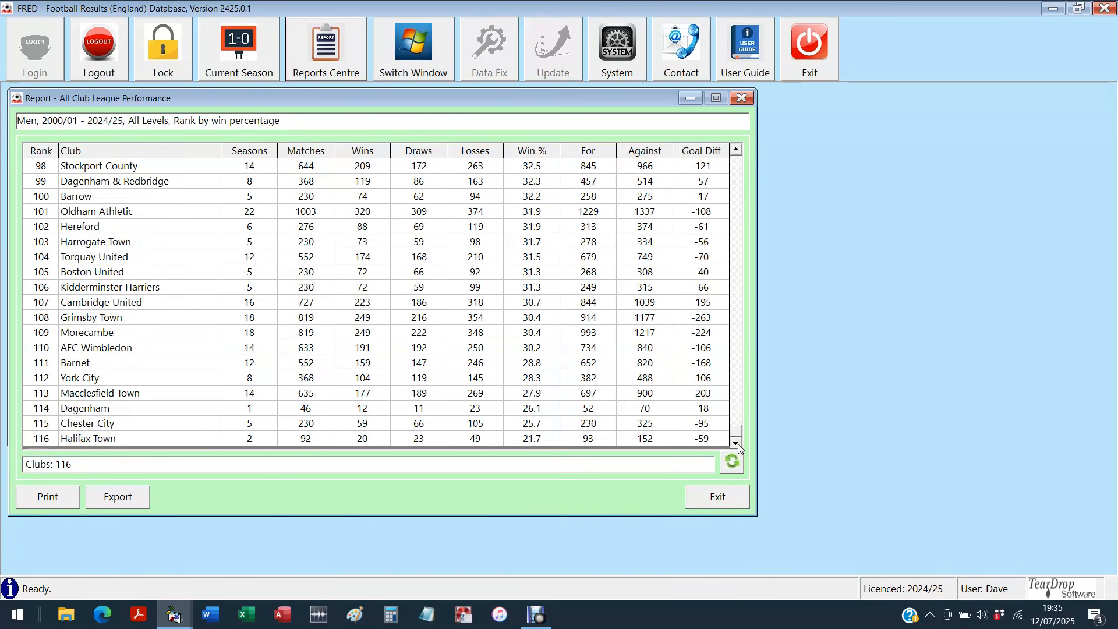
{"action": "left_click", "coordinate": [181, 440]}
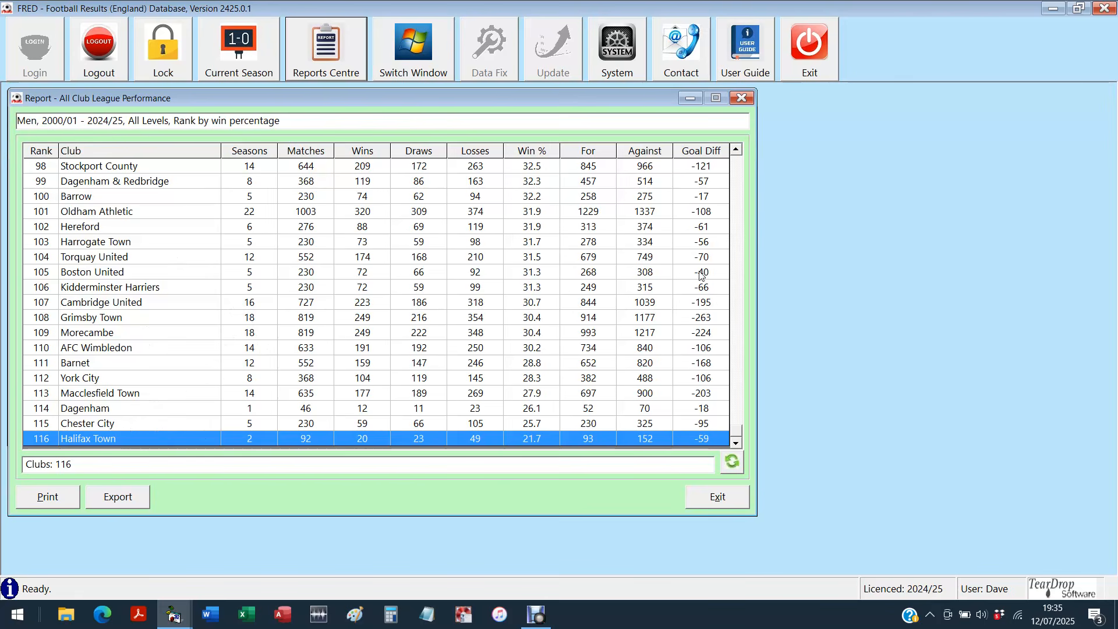
Step: Go back up the club ranking to the highest-placed clubs
{"action": "left_click", "coordinate": [735, 180]}
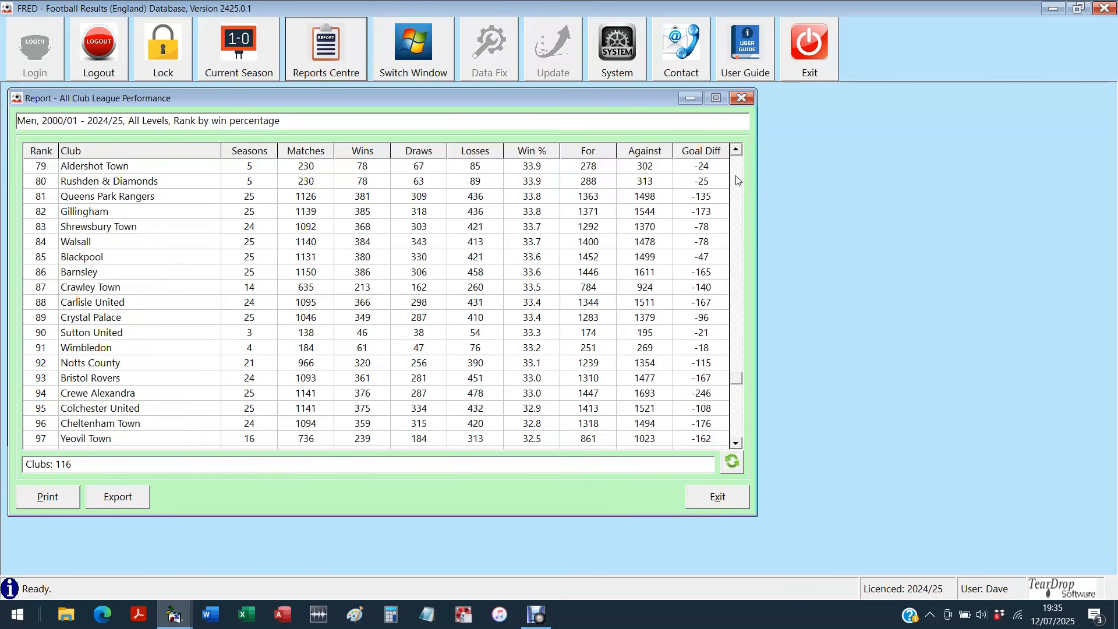
{"action": "left_click", "coordinate": [736, 175]}
{"action": "left_click", "coordinate": [737, 175]}
{"action": "left_click", "coordinate": [736, 176]}
{"action": "left_click", "coordinate": [738, 169]}
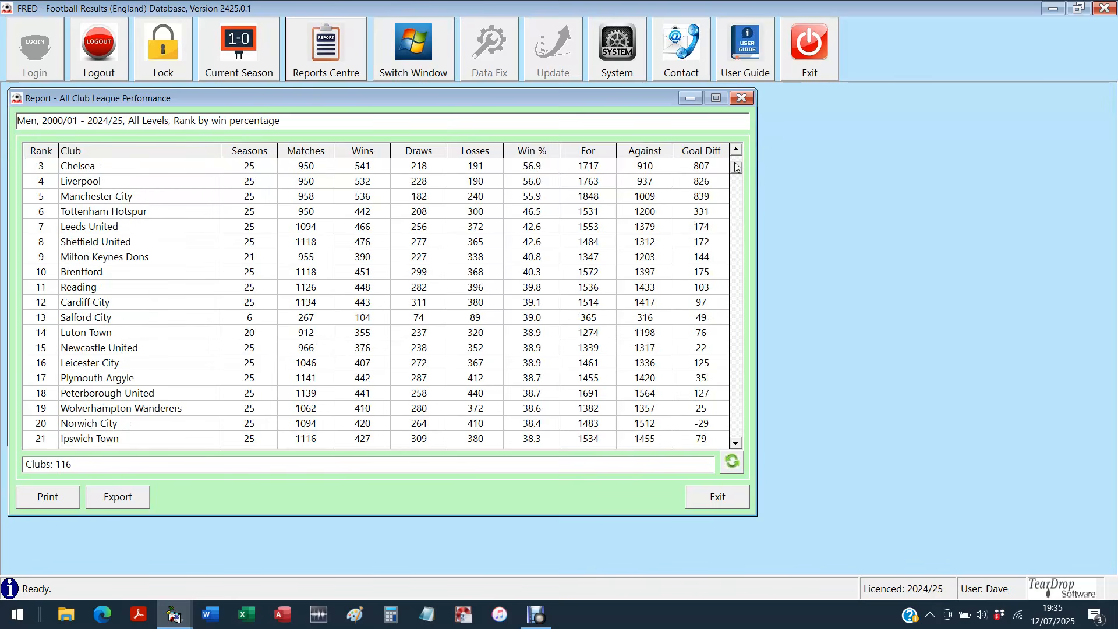
Step: Open Salford City's league performance by season from the club ranking and place the report below the club's ranking entry
{"action": "left_click", "coordinate": [738, 163]}
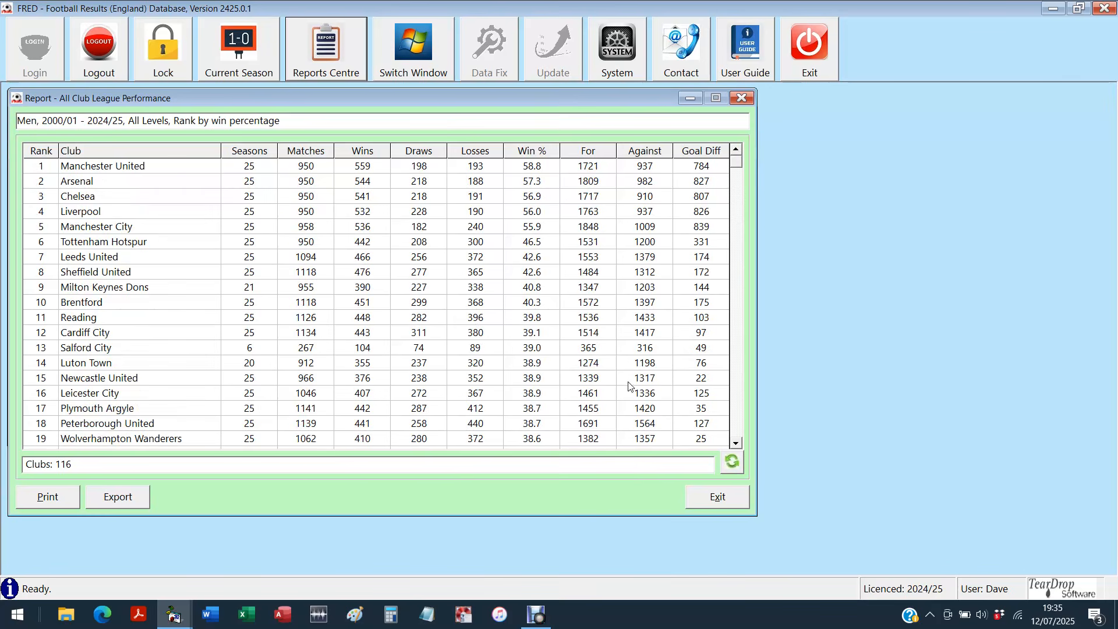
{"action": "double_click", "coordinate": [88, 349]}
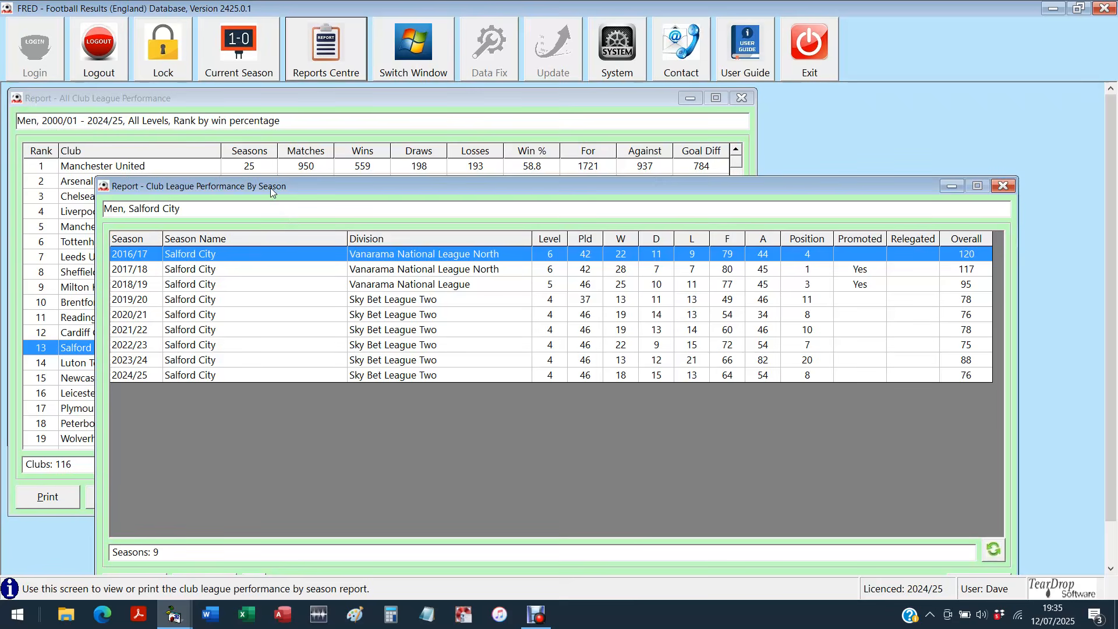
{"action": "left_click_drag", "start_coordinate": [271, 188], "coordinate": [210, 93]}
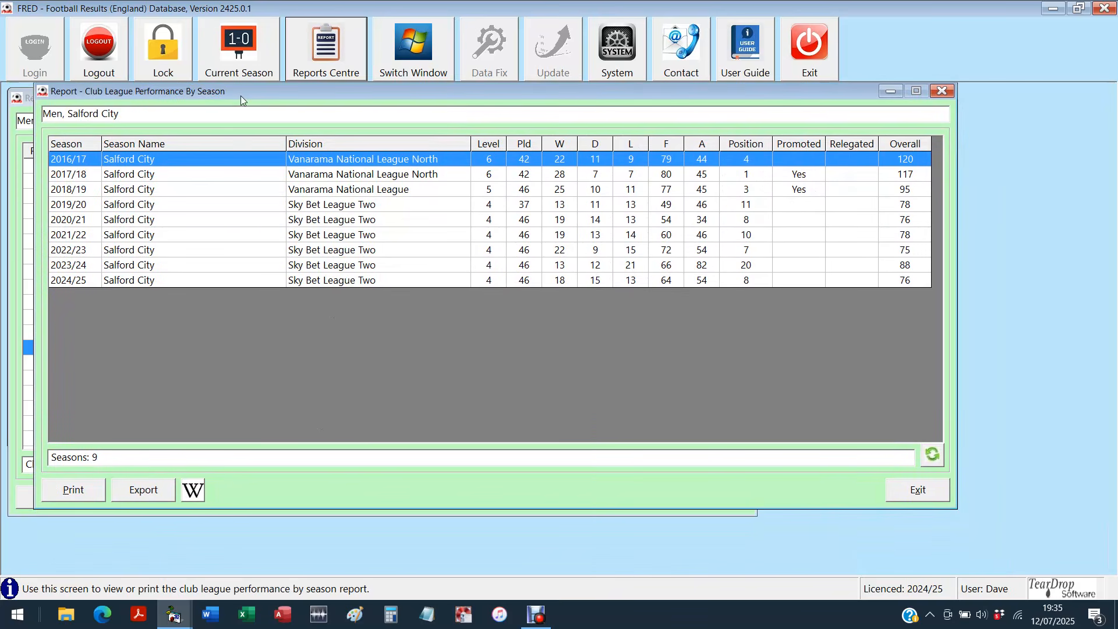
{"action": "left_click_drag", "start_coordinate": [240, 96], "coordinate": [259, 117]}
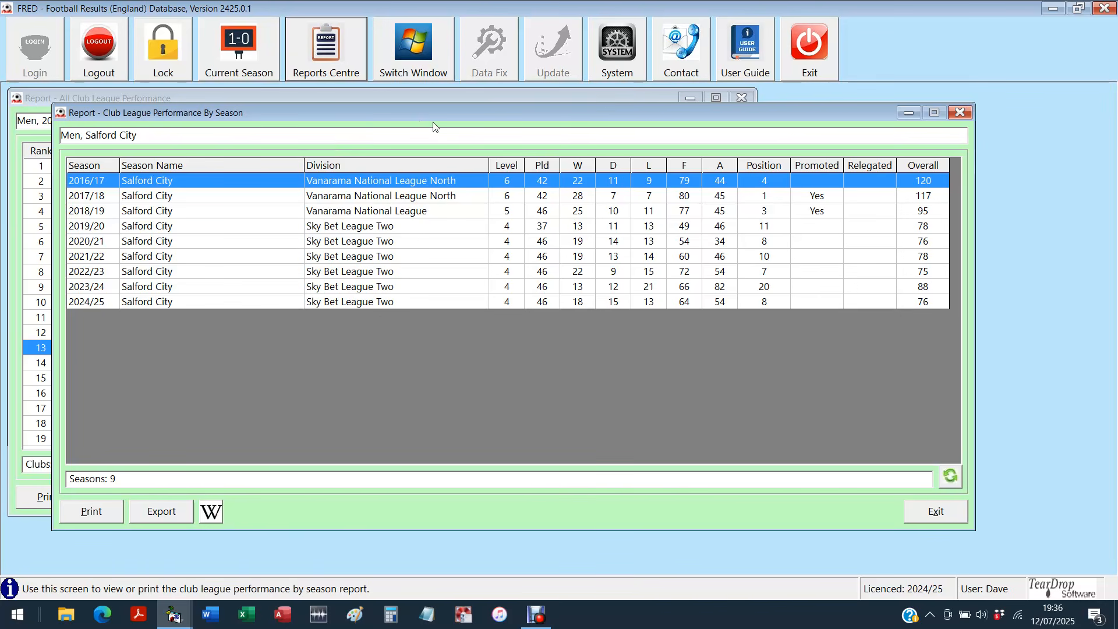
{"action": "left_click_drag", "start_coordinate": [388, 114], "coordinate": [355, 445]}
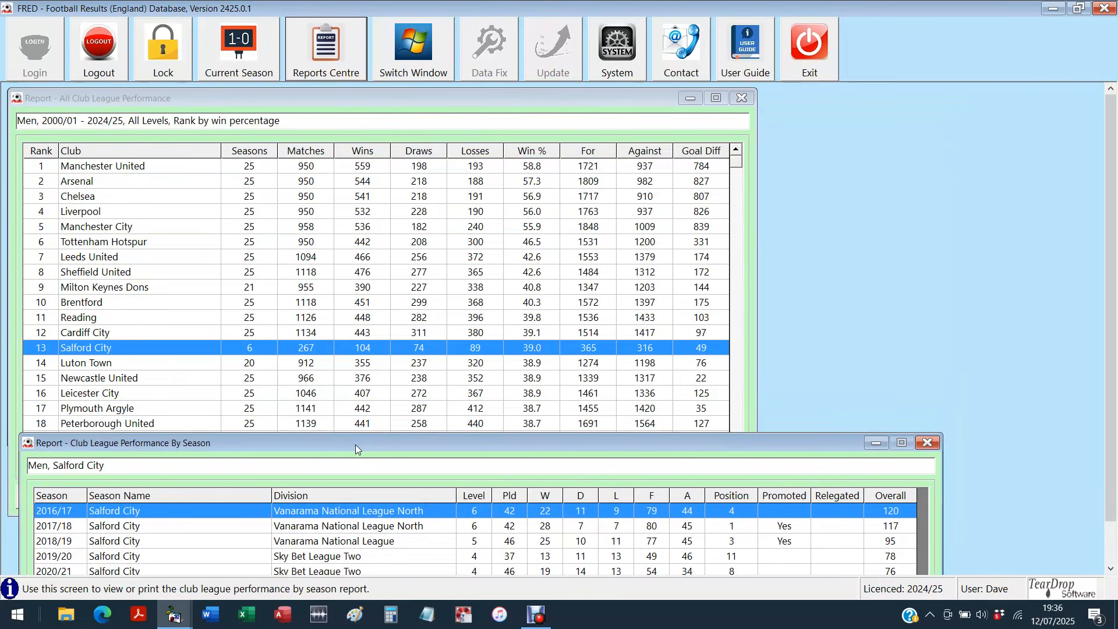
Step: Close Salford City's season report and return to the win percentage ranking
{"action": "left_click", "coordinate": [251, 348]}
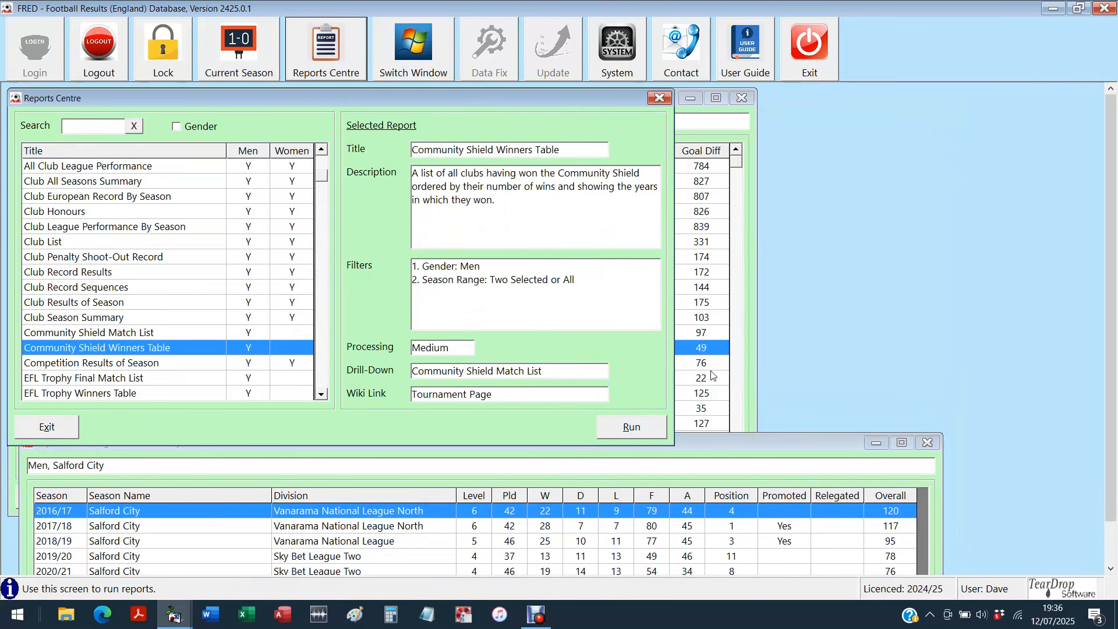
{"action": "left_click", "coordinate": [764, 454]}
{"action": "left_click", "coordinate": [927, 443]}
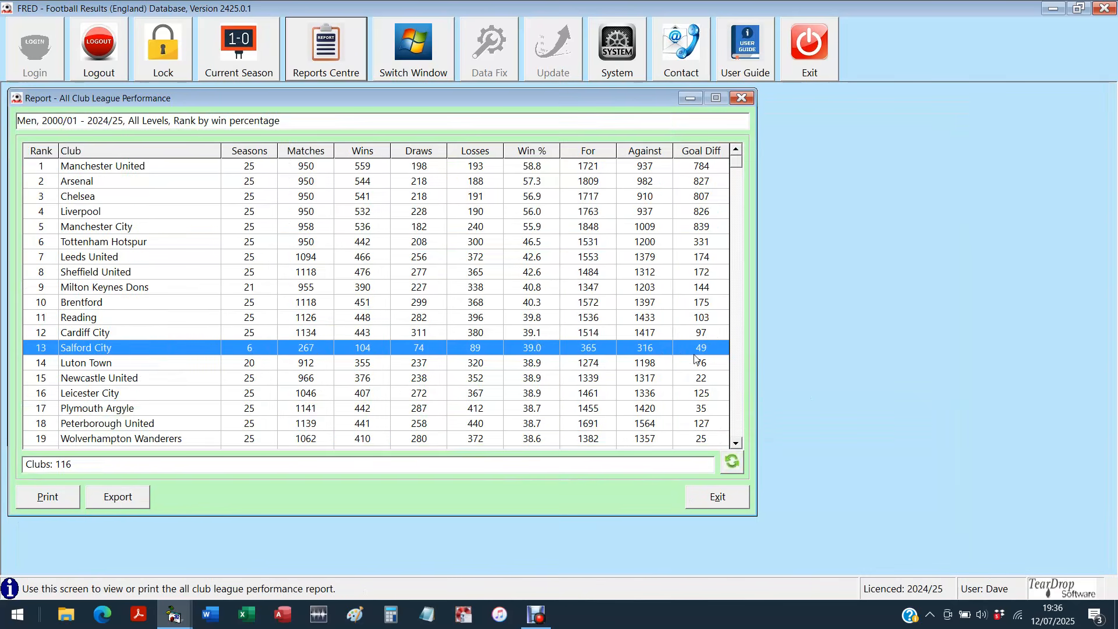
Step: Reopen Salford City's league performance by season and check its 2019/20 and 2018/19 seasons
{"action": "double_click", "coordinate": [248, 351]}
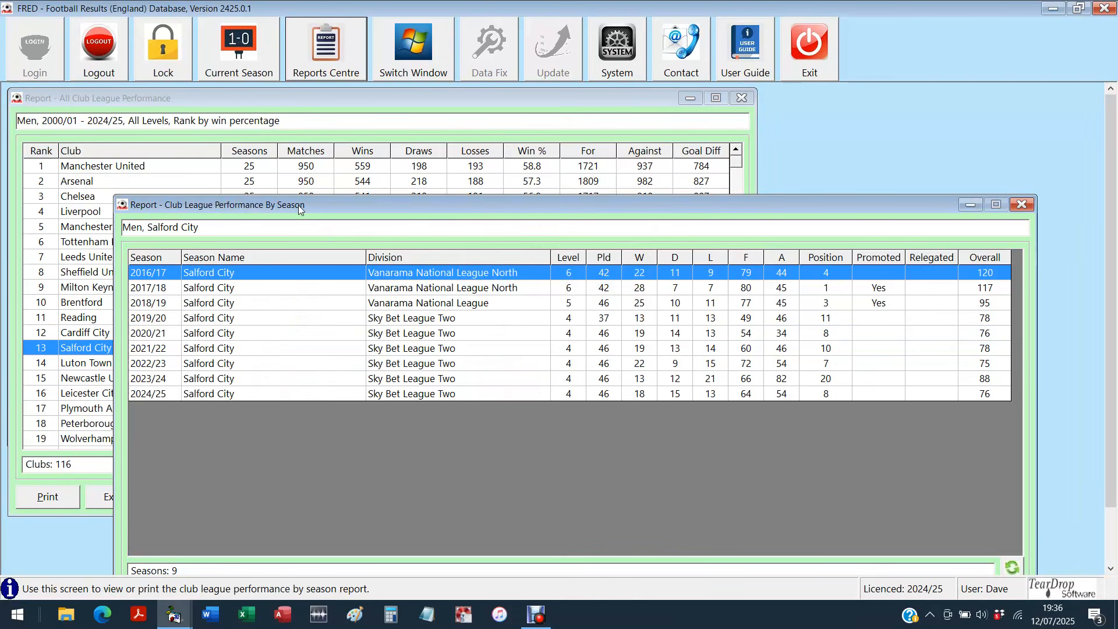
{"action": "left_click_drag", "start_coordinate": [298, 205], "coordinate": [229, 99]}
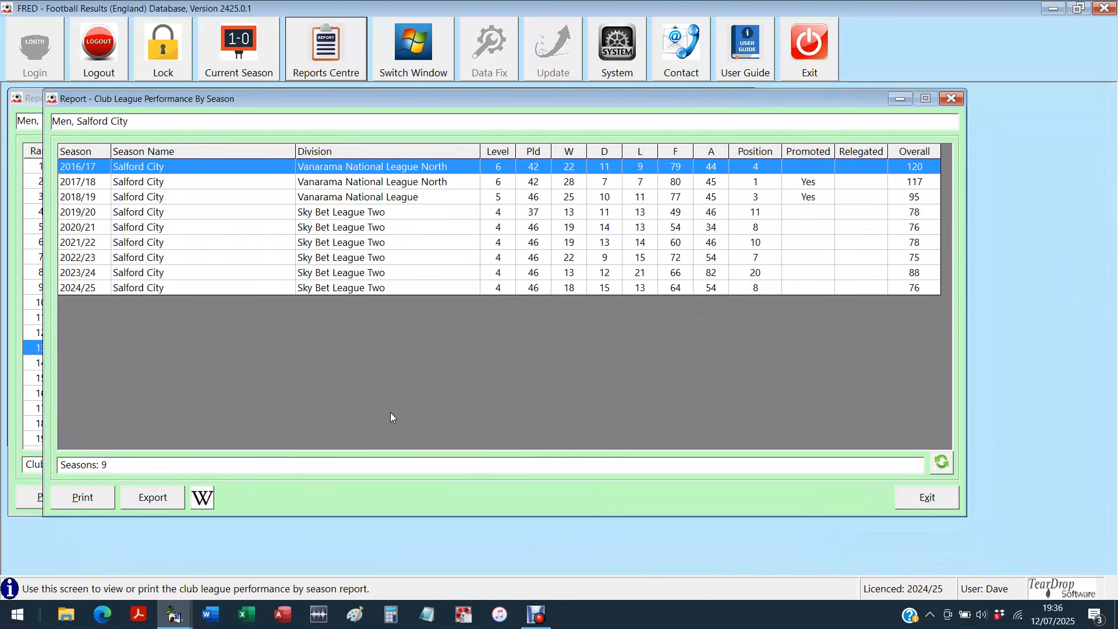
{"action": "left_click", "coordinate": [153, 211]}
{"action": "left_click", "coordinate": [152, 201]}
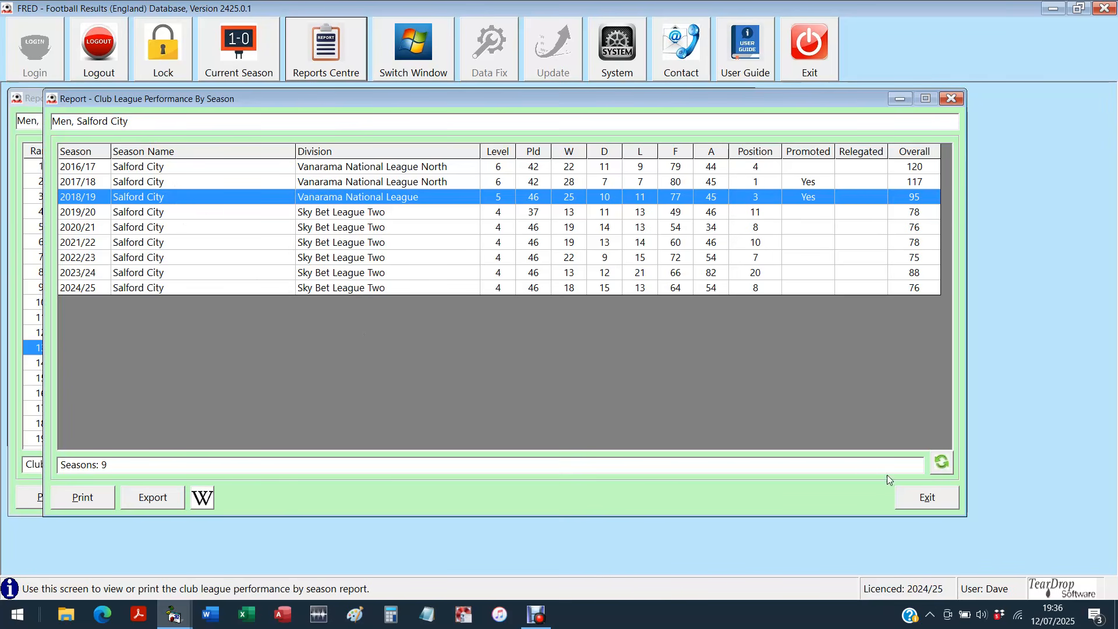
Step: Close the Salford City and All Club League Performance reports and cancel the filter to return to the Reports Centre
{"action": "left_click", "coordinate": [932, 498]}
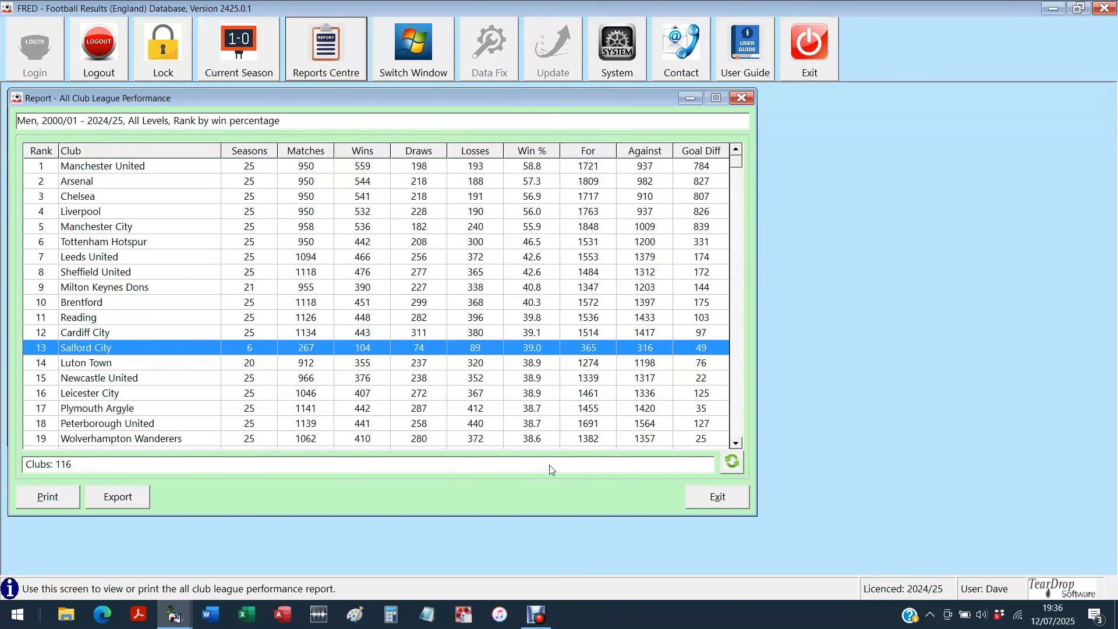
{"action": "left_click", "coordinate": [718, 500]}
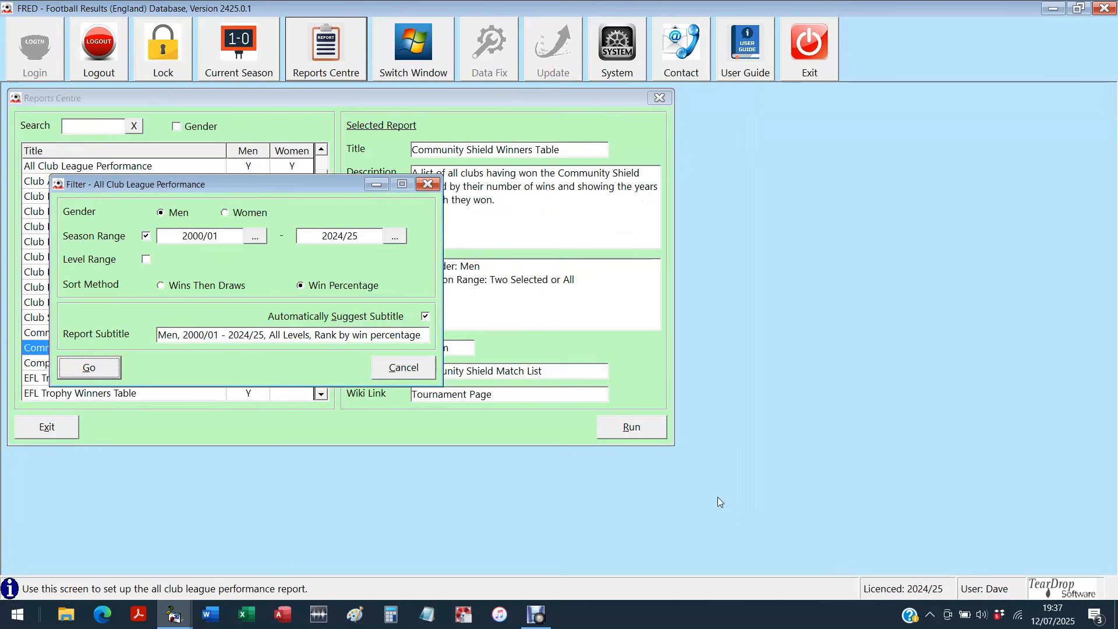
{"action": "left_click", "coordinate": [428, 371]}
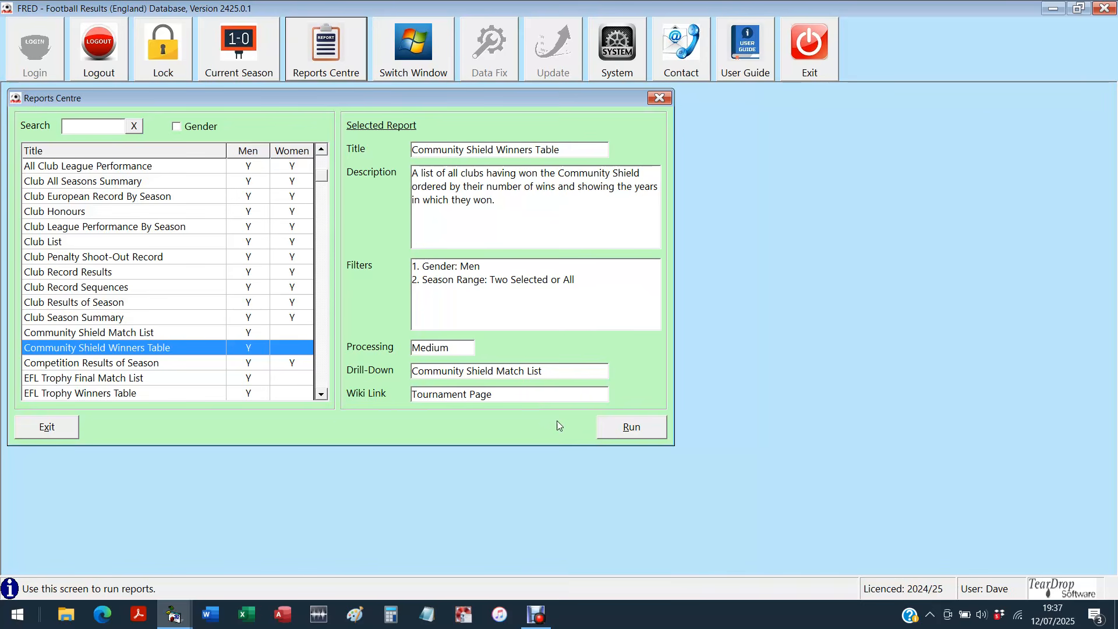
Step: Start the Club Season Summary report and filter it to Women and the 2018/19 season
{"action": "double_click", "coordinate": [81, 318]}
{"action": "left_click_drag", "start_coordinate": [309, 227], "coordinate": [258, 241]}
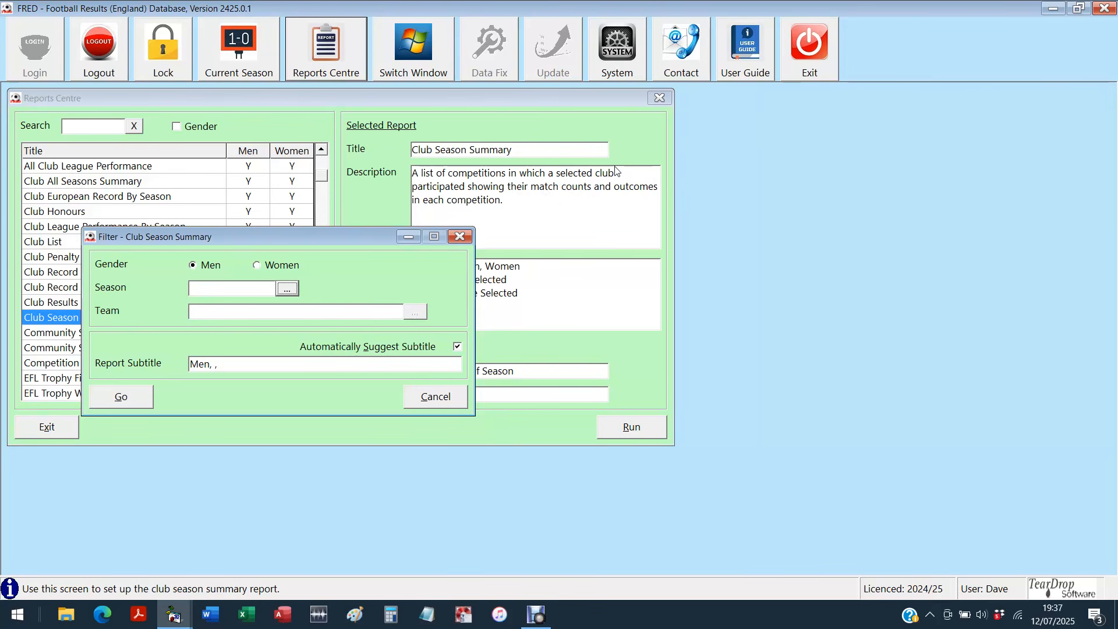
{"action": "left_click_drag", "start_coordinate": [375, 227], "coordinate": [417, 132]}
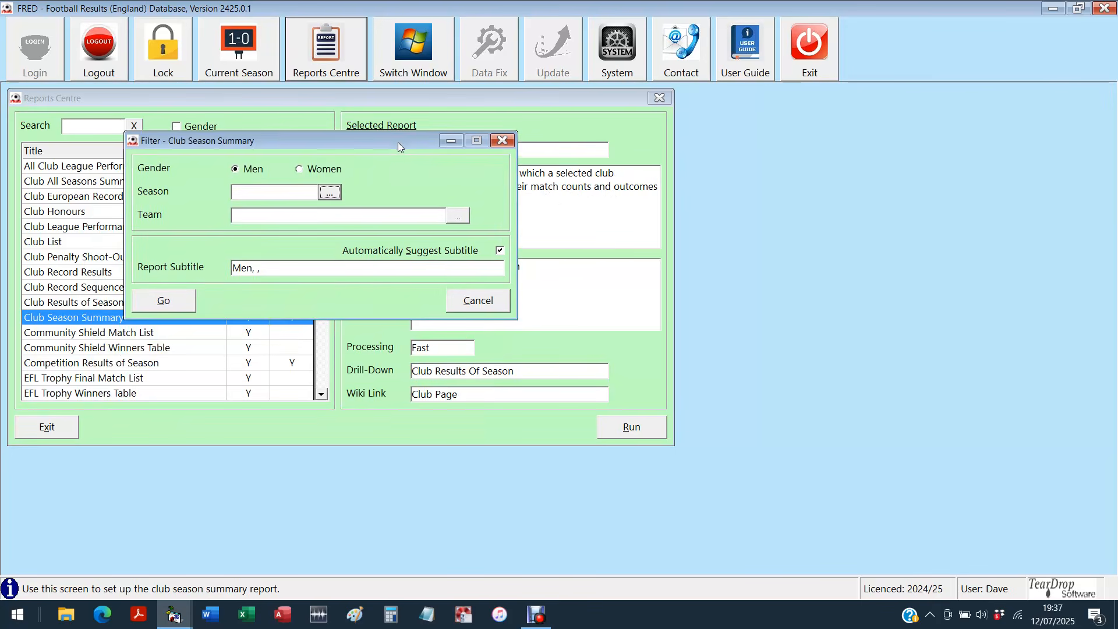
{"action": "left_click", "coordinate": [312, 173]}
{"action": "left_click", "coordinate": [329, 192]}
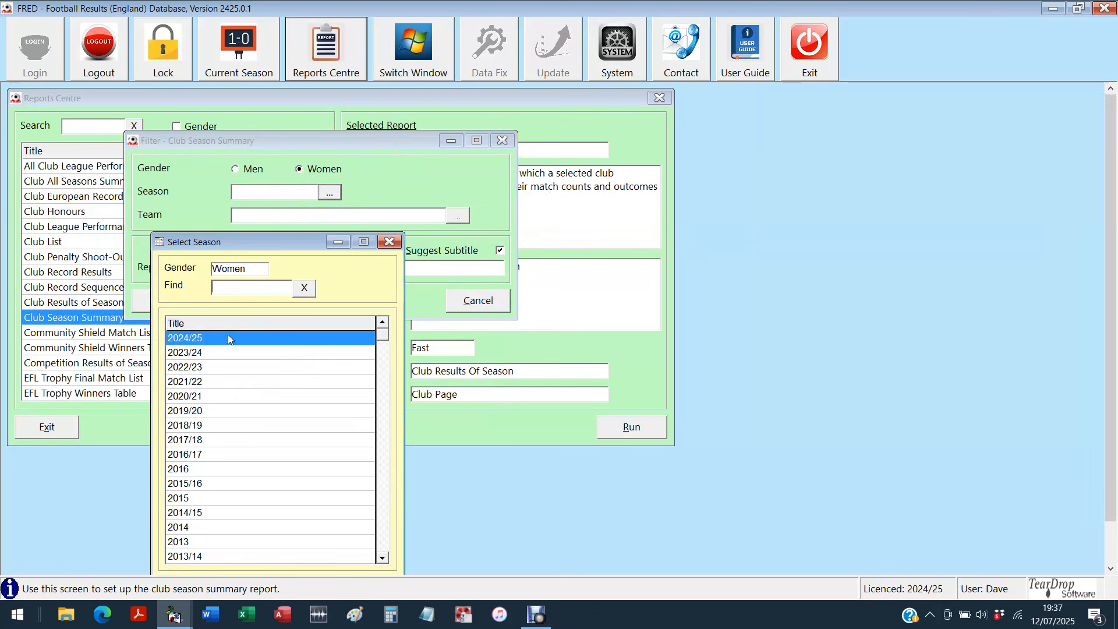
{"action": "left_click", "coordinate": [197, 396]}
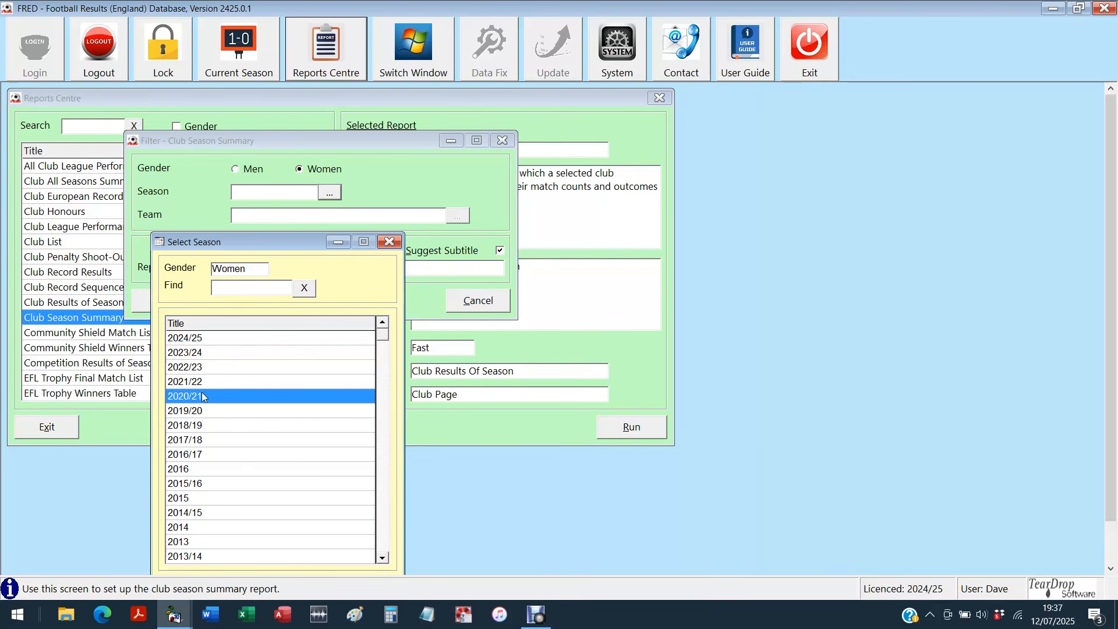
{"action": "double_click", "coordinate": [192, 425]}
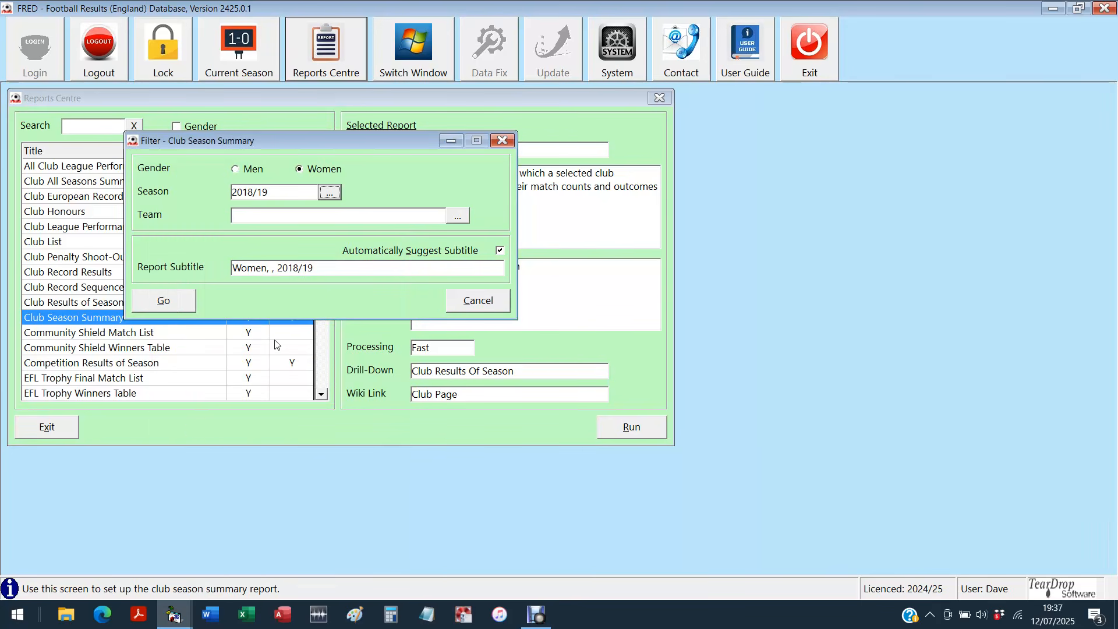
Step: Choose Aston Villa as the team and run the Club Season Summary report
{"action": "left_click", "coordinate": [458, 217]}
{"action": "left_click", "coordinate": [49, 296]}
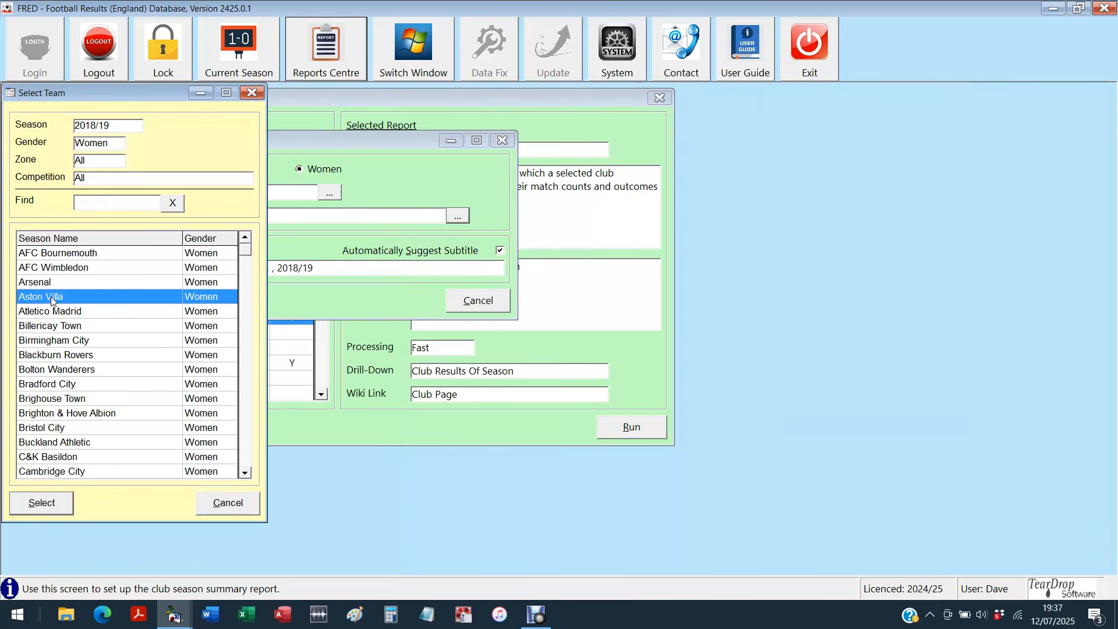
{"action": "left_click", "coordinate": [42, 502]}
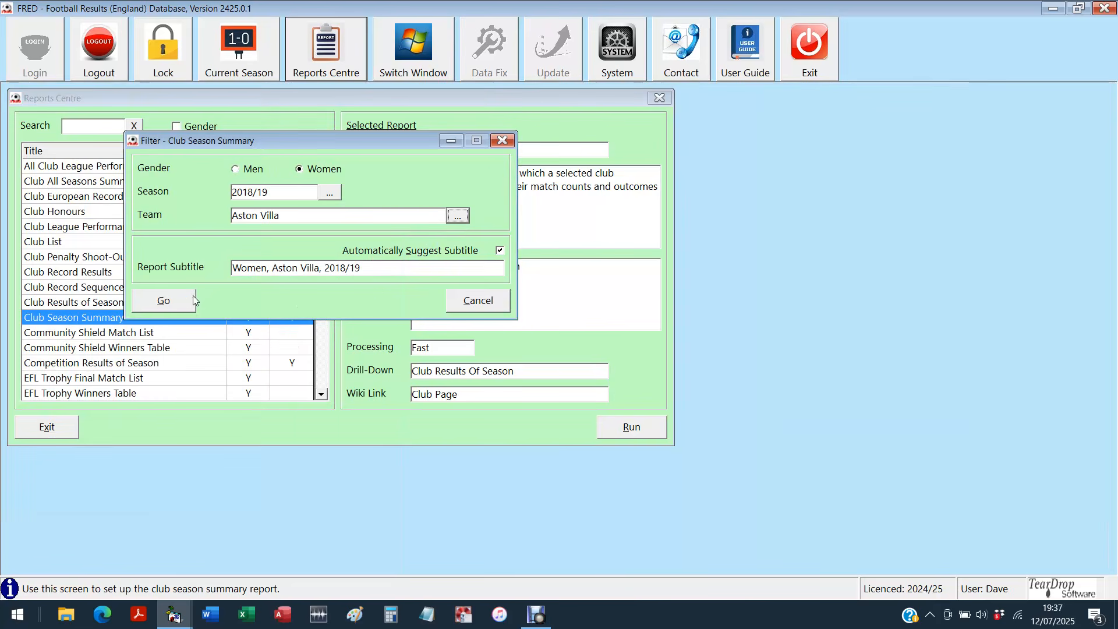
{"action": "left_click", "coordinate": [185, 303]}
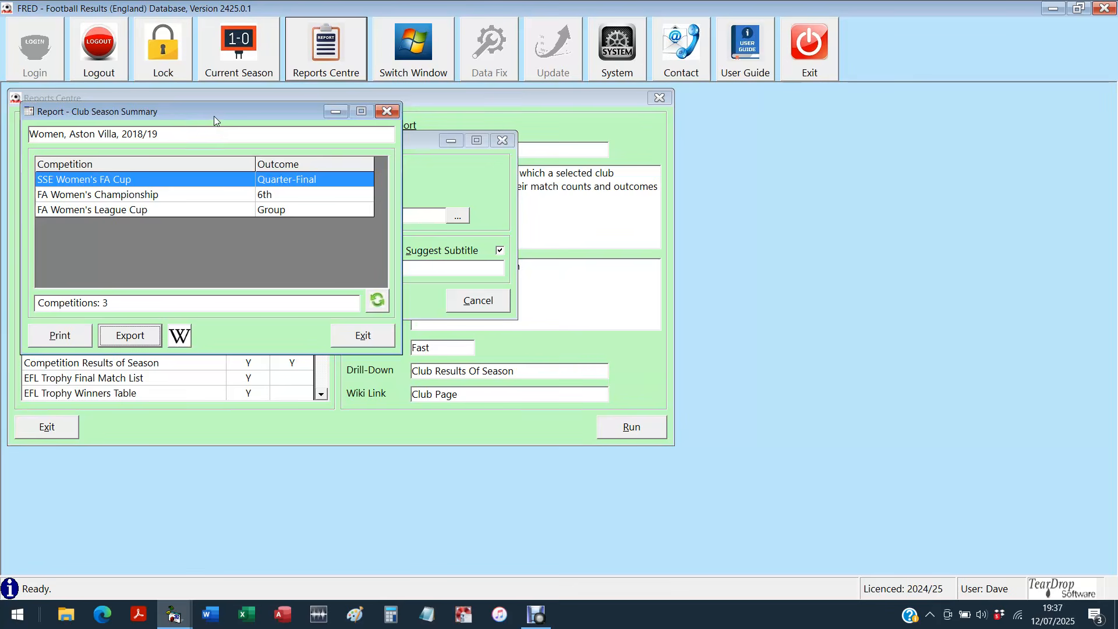
Step: Check Aston Villa's outcomes in the FA Cup, Championship and League Cup, and close the summary and its filter
{"action": "left_click_drag", "start_coordinate": [214, 114], "coordinate": [233, 121]}
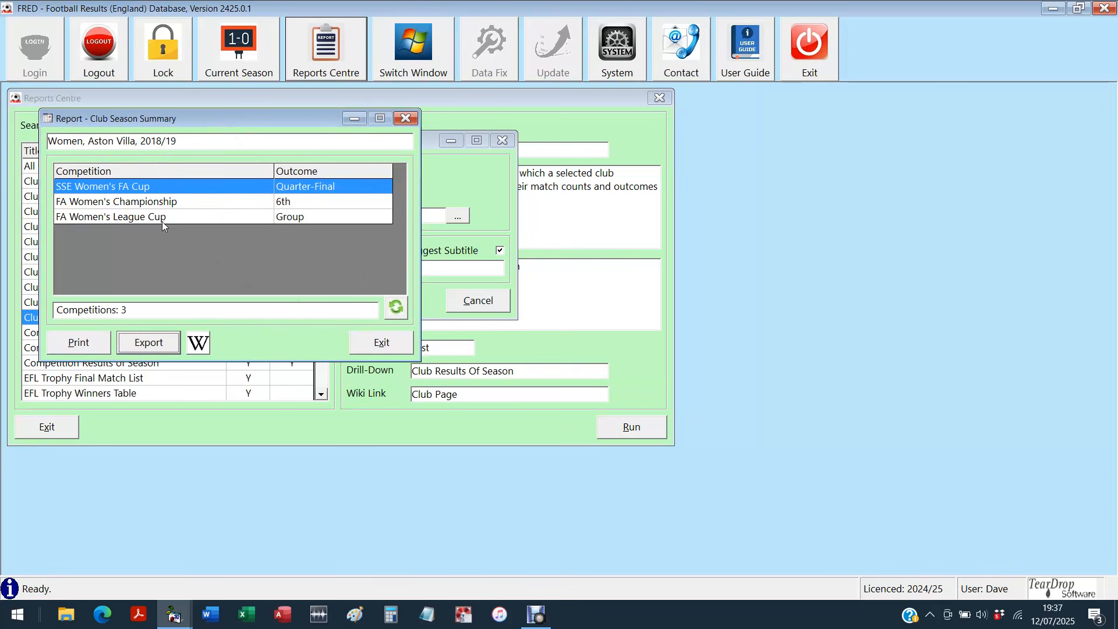
{"action": "left_click", "coordinate": [296, 191]}
{"action": "left_click", "coordinate": [215, 207]}
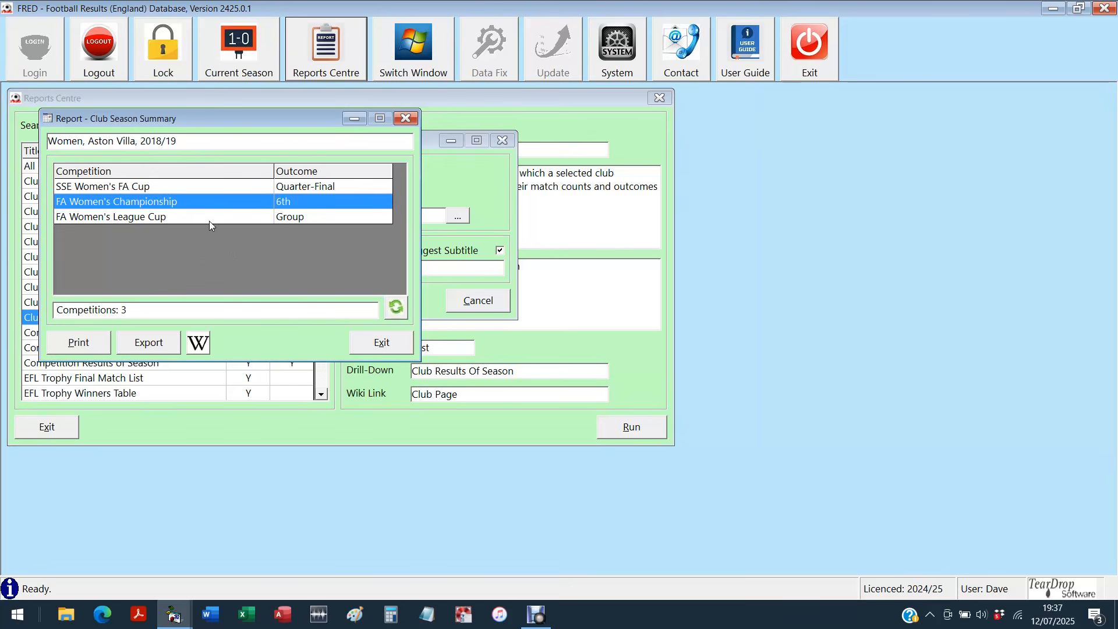
{"action": "left_click", "coordinate": [209, 222]}
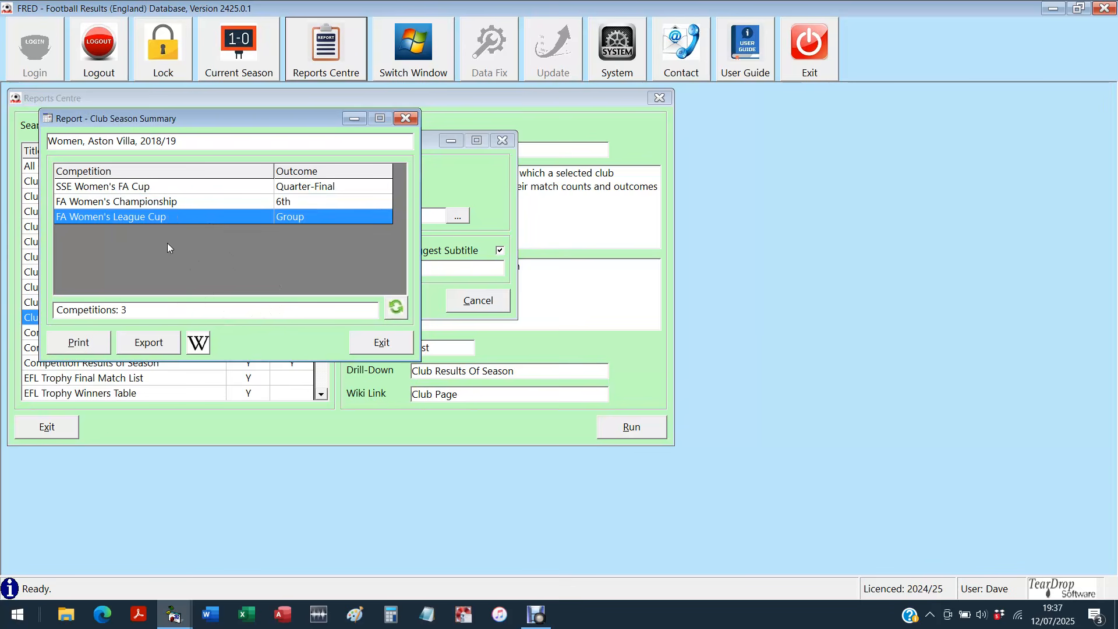
{"action": "left_click", "coordinate": [379, 347]}
{"action": "left_click", "coordinate": [488, 306]}
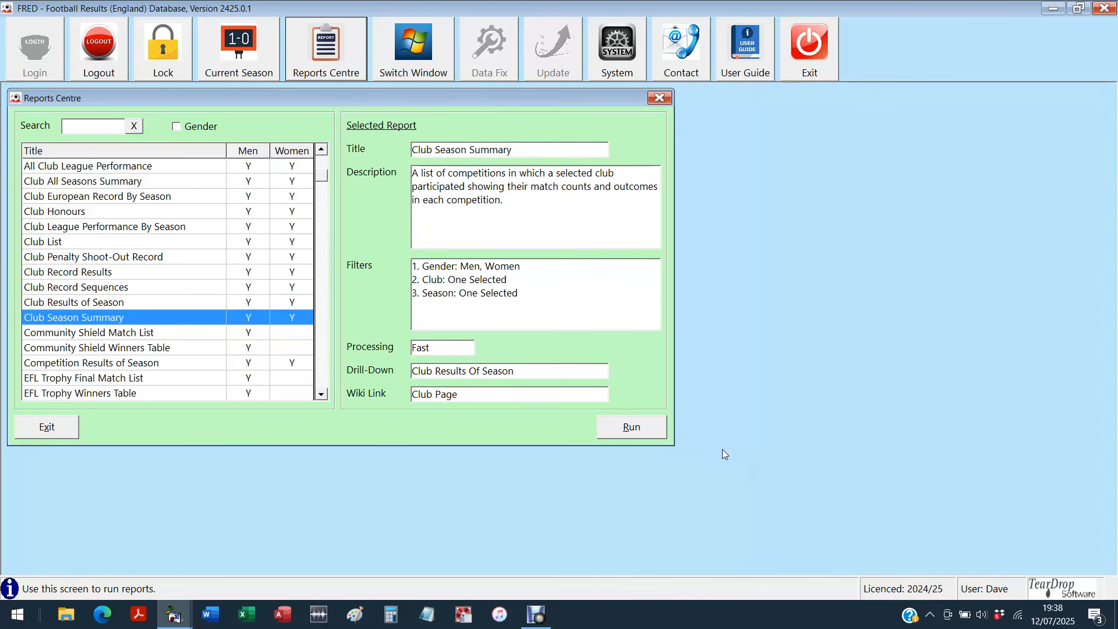
Step: Start the Club All Seasons Summary report and set its gender filter to Women
{"action": "left_click", "coordinate": [105, 181]}
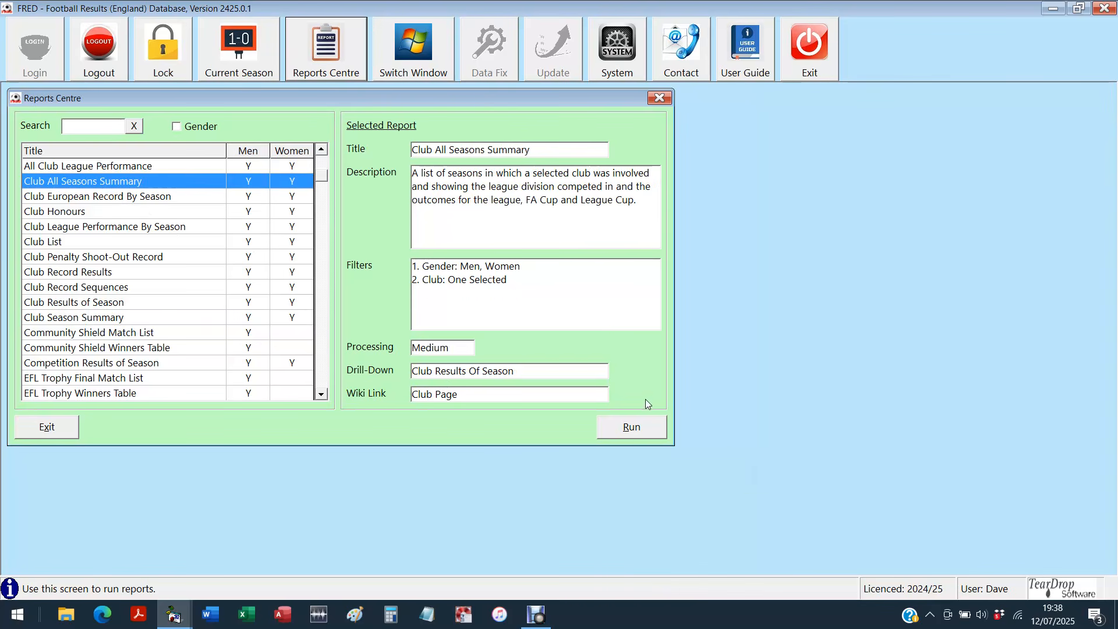
{"action": "left_click", "coordinate": [627, 433]}
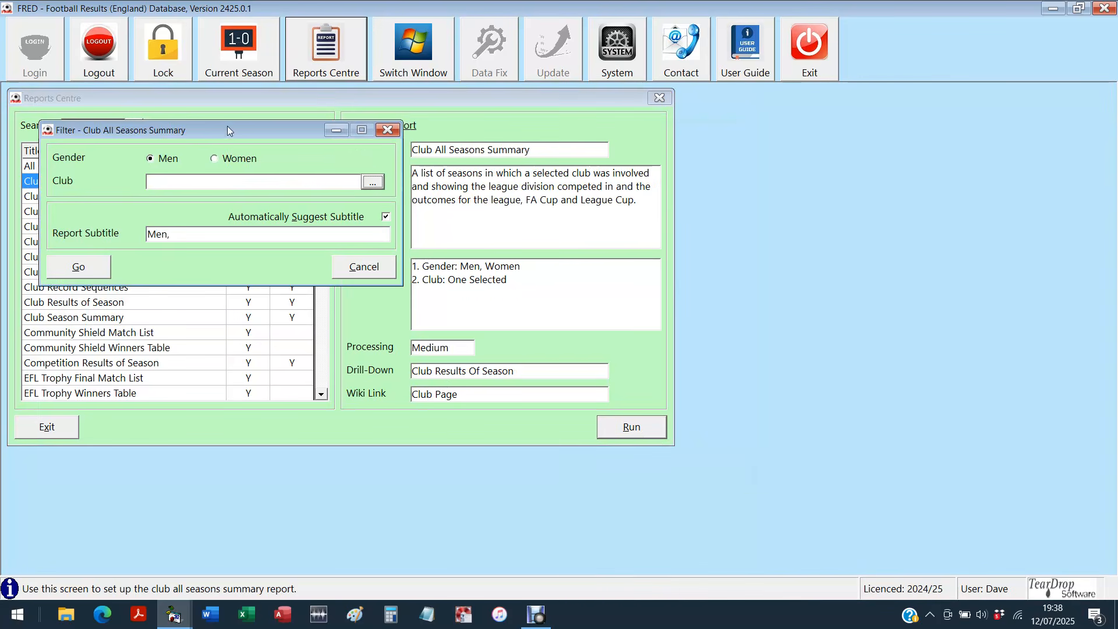
{"action": "left_click_drag", "start_coordinate": [228, 131], "coordinate": [279, 148]}
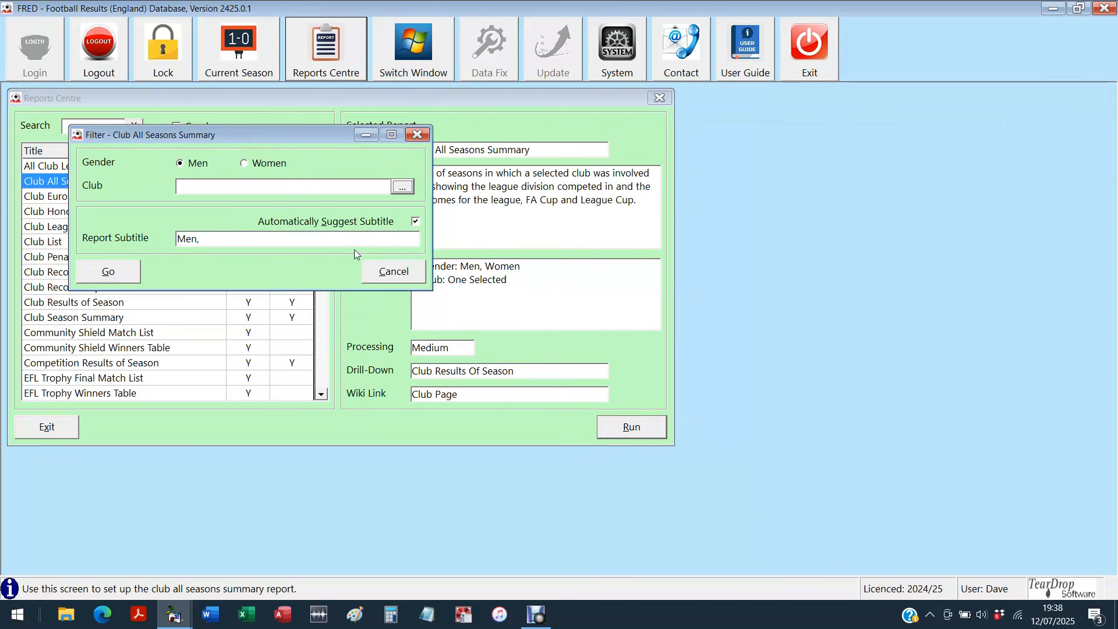
{"action": "left_click", "coordinate": [266, 168]}
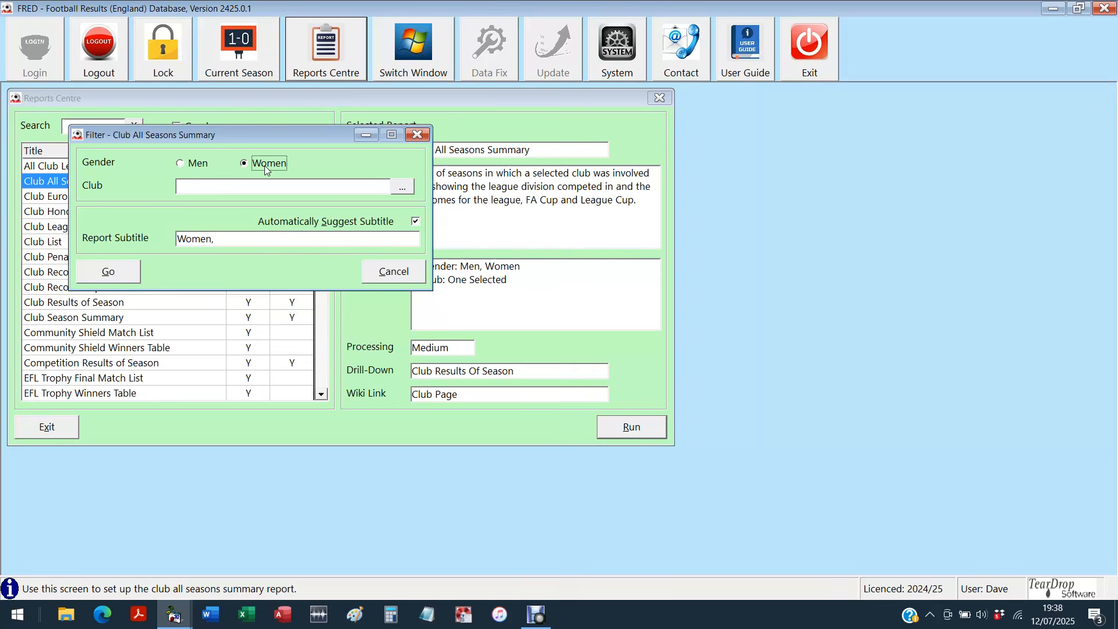
Step: Choose Aston Villa from the women's club list and run the Club All Seasons Summary report
{"action": "left_click", "coordinate": [400, 188]}
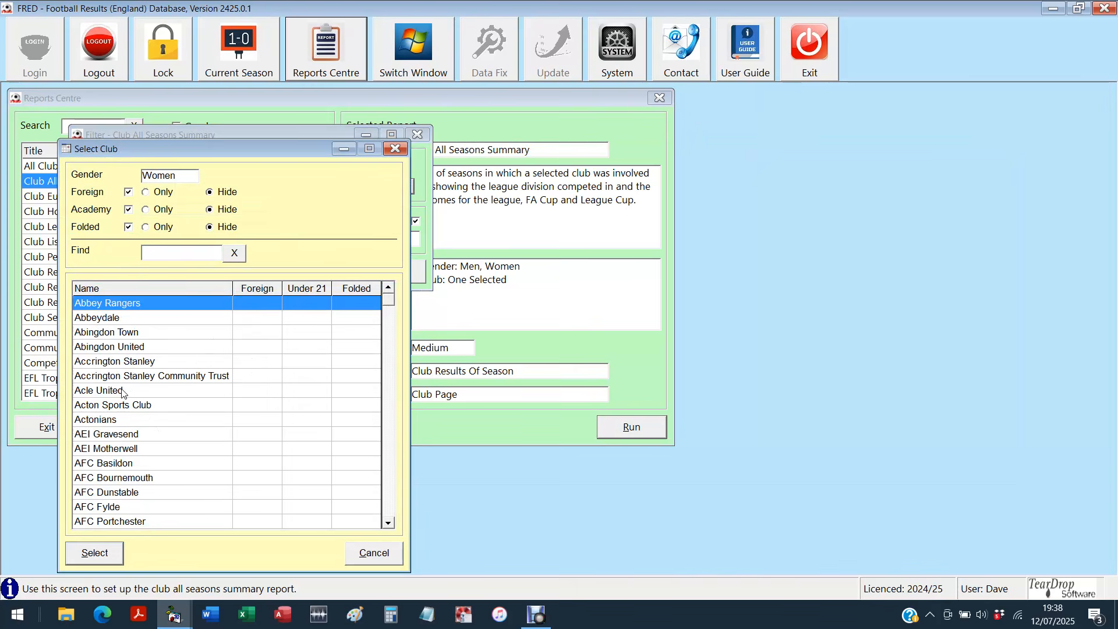
{"action": "left_click", "coordinate": [387, 461]}
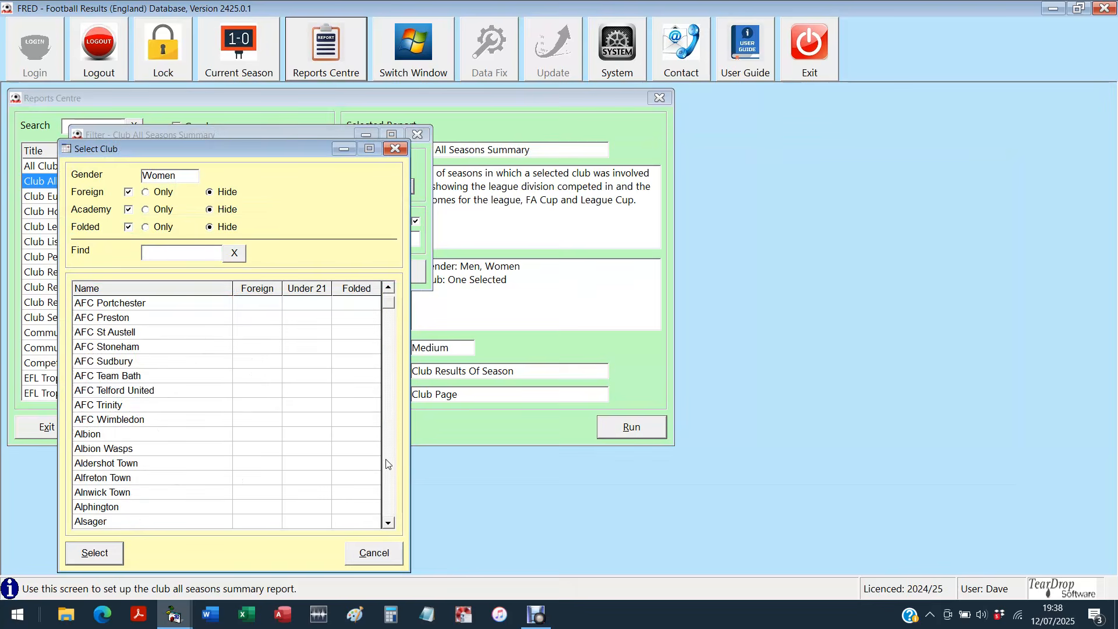
{"action": "left_click", "coordinate": [387, 464]}
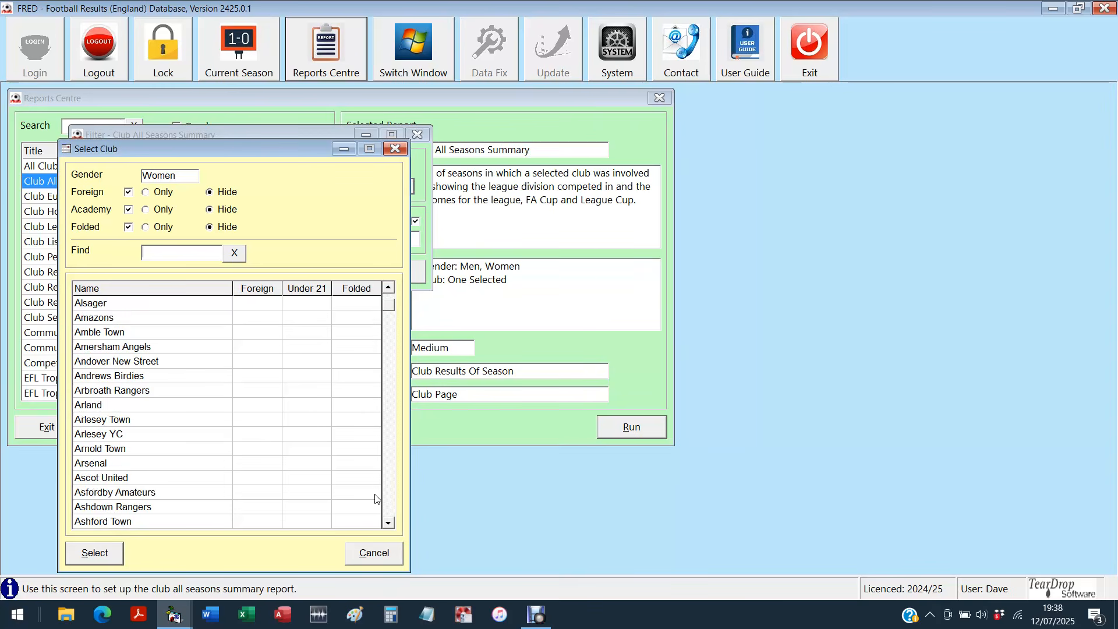
{"action": "left_click", "coordinate": [393, 487]}
{"action": "double_click", "coordinate": [102, 405]}
{"action": "left_click", "coordinate": [99, 272]}
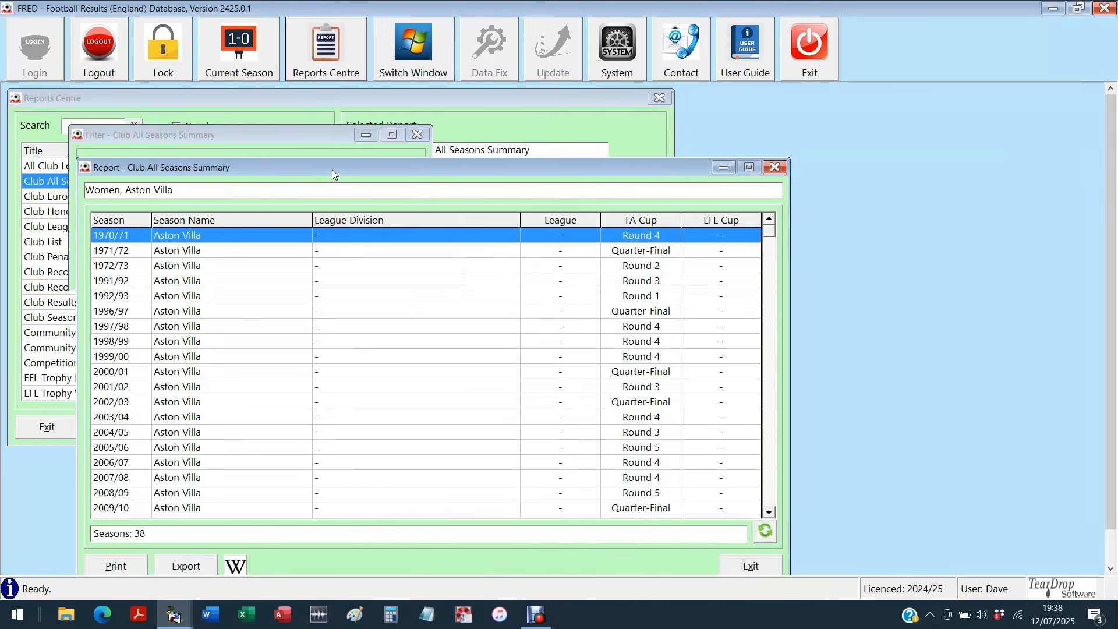
Step: Review the Aston Villa women's seasons, including 2014 and 2018/19, through to 2025/26, and close the summary and its filter
{"action": "left_click_drag", "start_coordinate": [332, 169], "coordinate": [291, 106]}
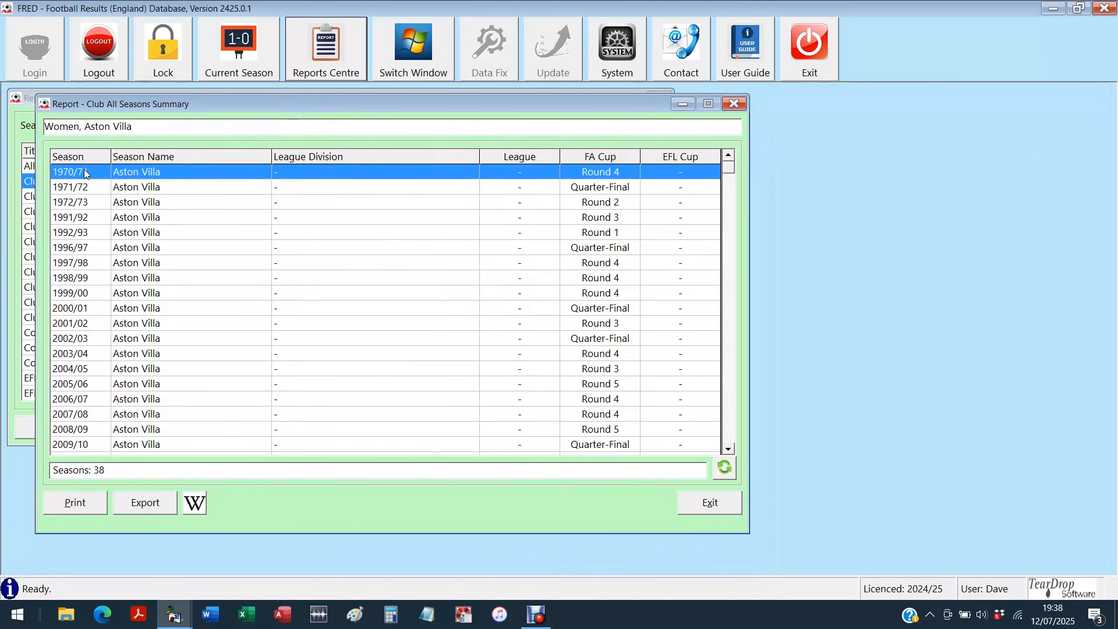
{"action": "left_click", "coordinate": [728, 451]}
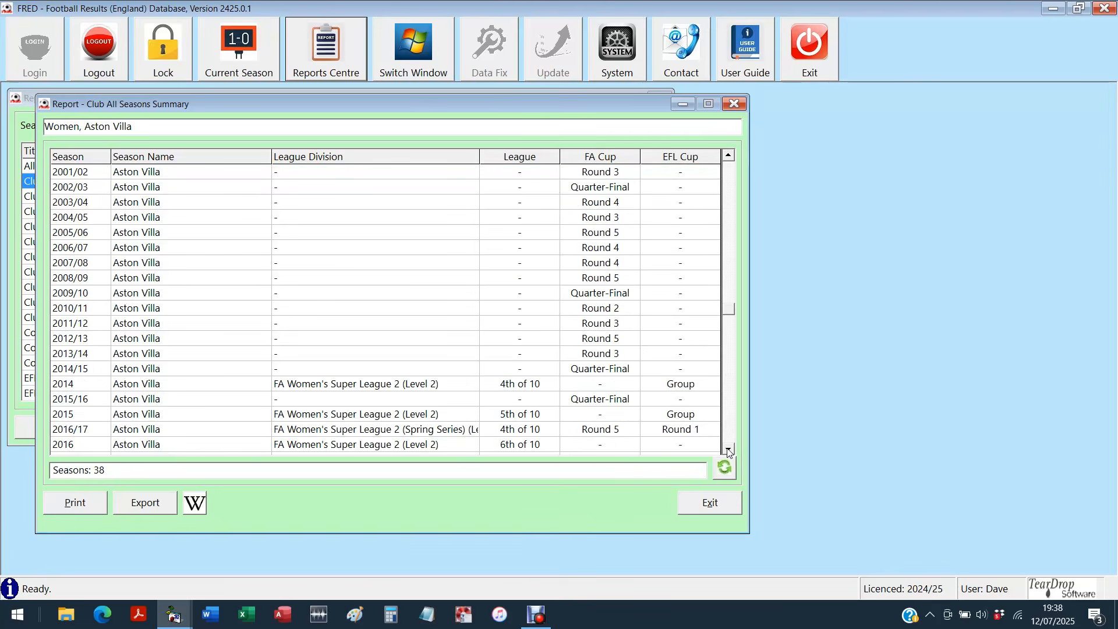
{"action": "left_click", "coordinate": [411, 385]}
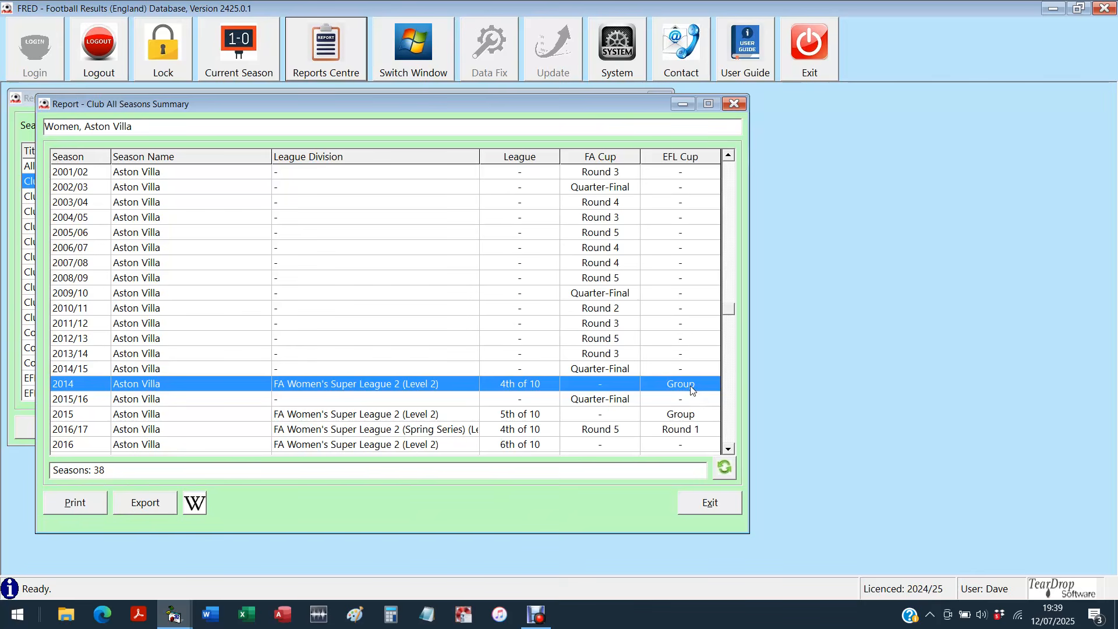
{"action": "scroll", "coordinate": [735, 437], "scroll_direction": "down", "scroll_amount": 3}
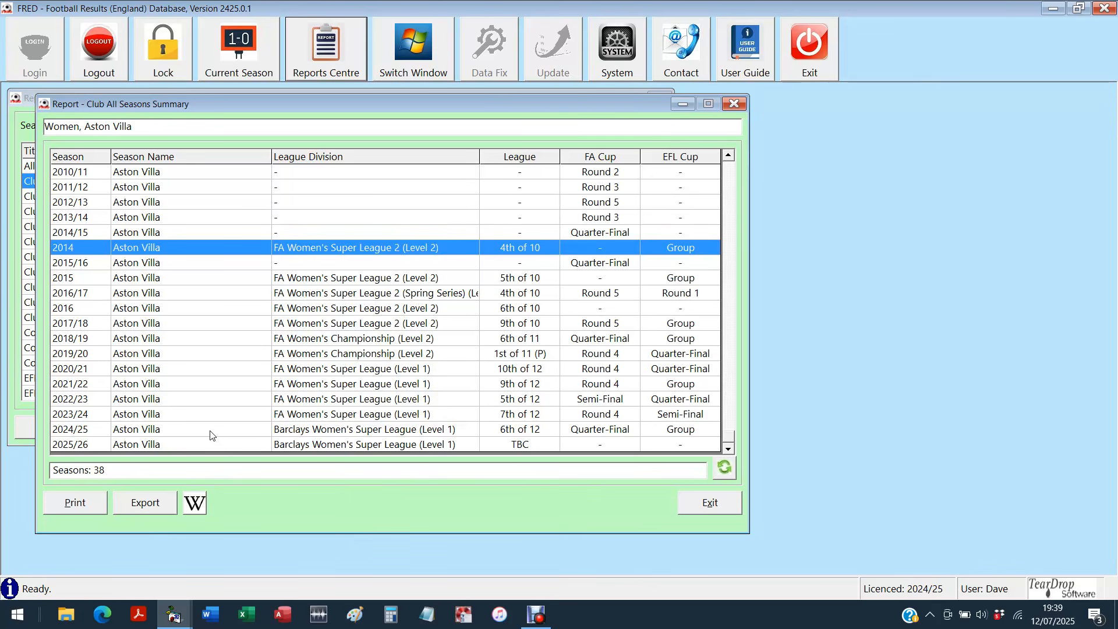
{"action": "left_click", "coordinate": [151, 342]}
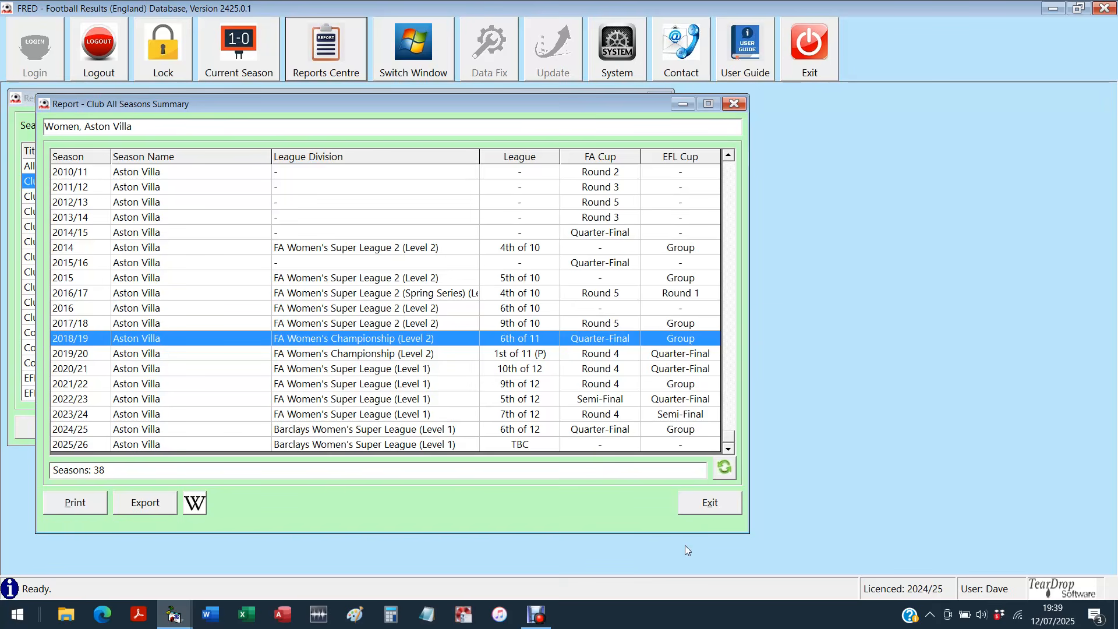
{"action": "left_click", "coordinate": [725, 506]}
{"action": "left_click", "coordinate": [397, 281]}
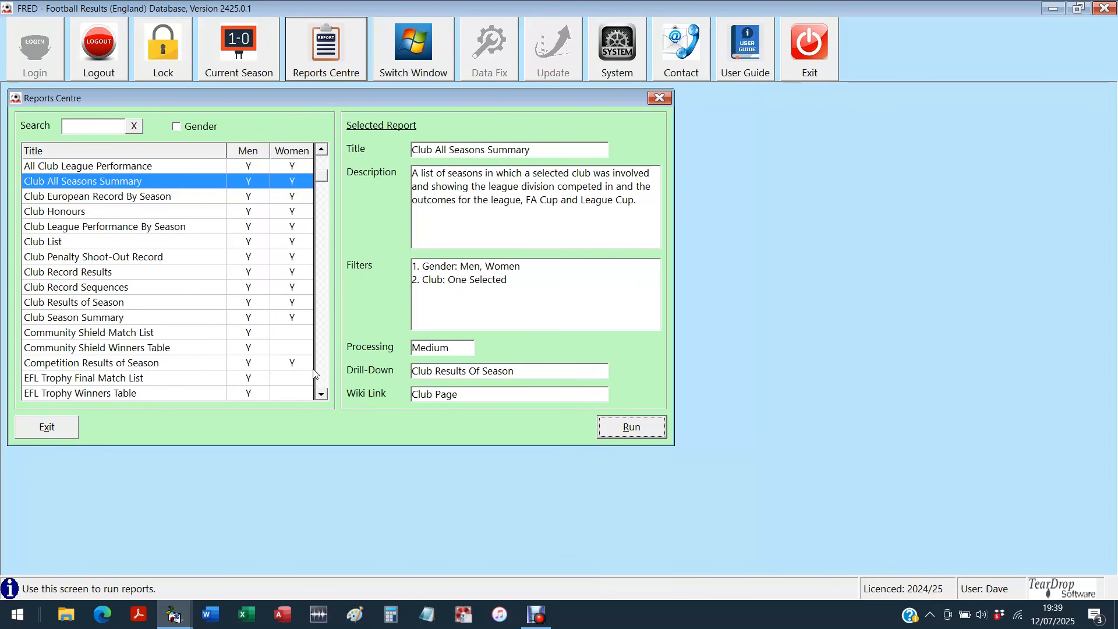
Step: Run the EFL Trophy Final Match List report for men, all seasons and all clubs
{"action": "left_click", "coordinate": [321, 394]}
{"action": "left_click", "coordinate": [321, 394]}
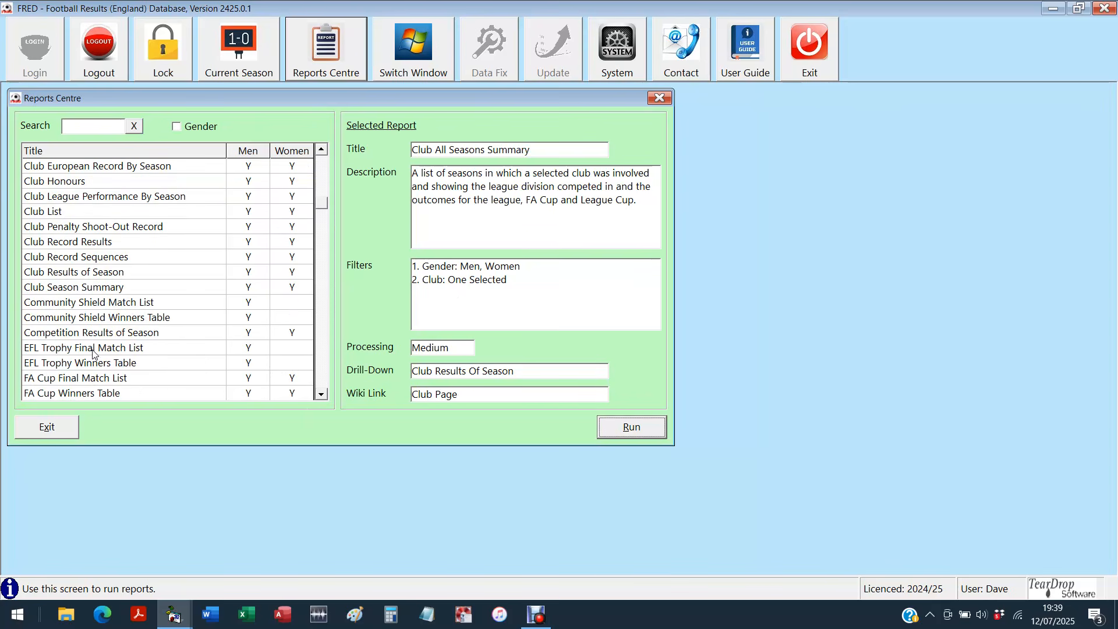
{"action": "double_click", "coordinate": [93, 349]}
{"action": "left_click", "coordinate": [128, 367]}
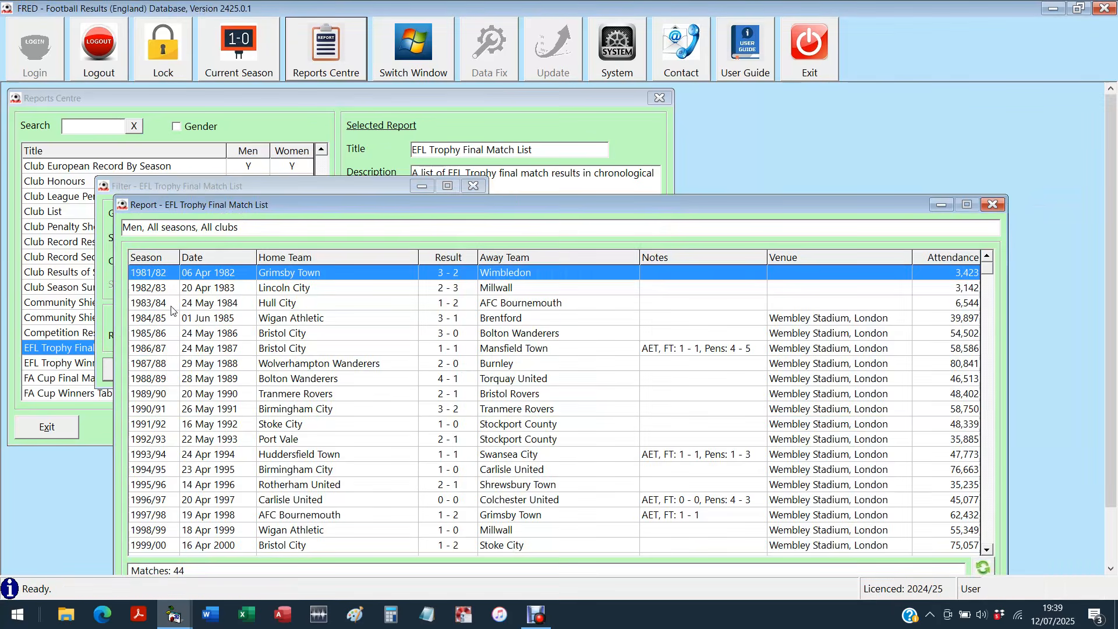
Step: Review the EFL Trophy finals through to the 2024/25 match, and close the report and its filter
{"action": "left_click_drag", "start_coordinate": [236, 205], "coordinate": [167, 102]}
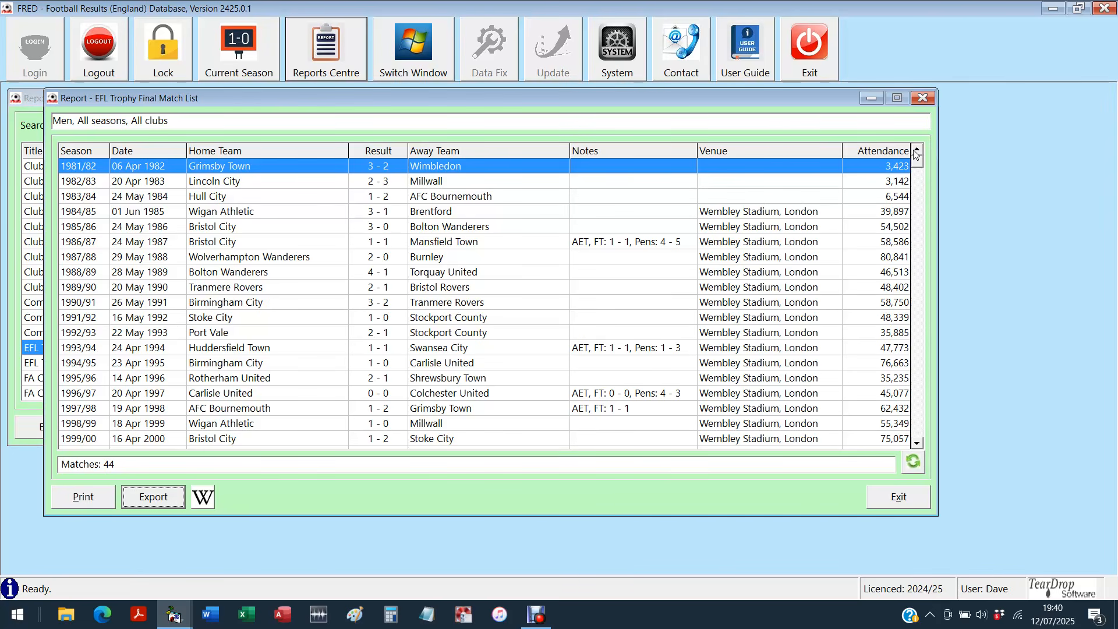
{"action": "left_click_drag", "start_coordinate": [919, 163], "coordinate": [939, 445]}
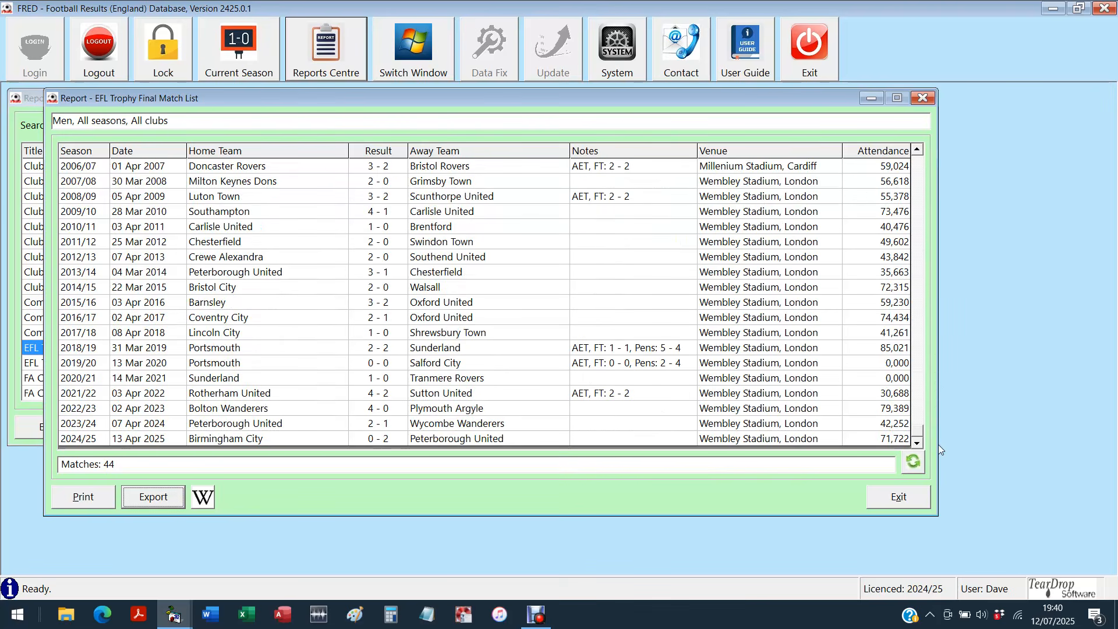
{"action": "left_click", "coordinate": [266, 438]}
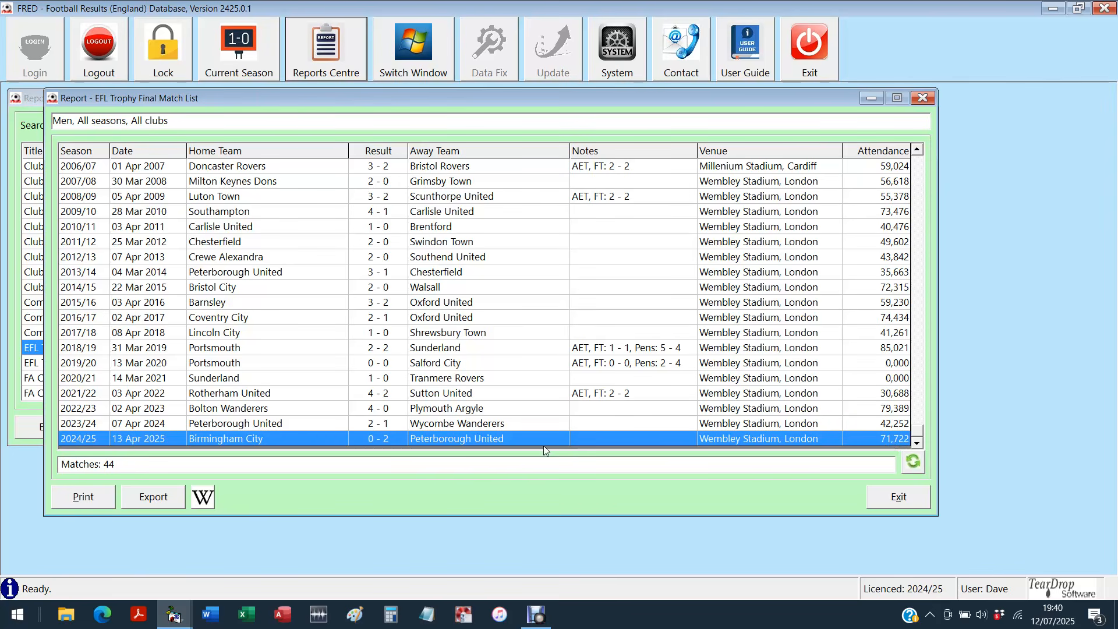
{"action": "left_click", "coordinate": [893, 504]}
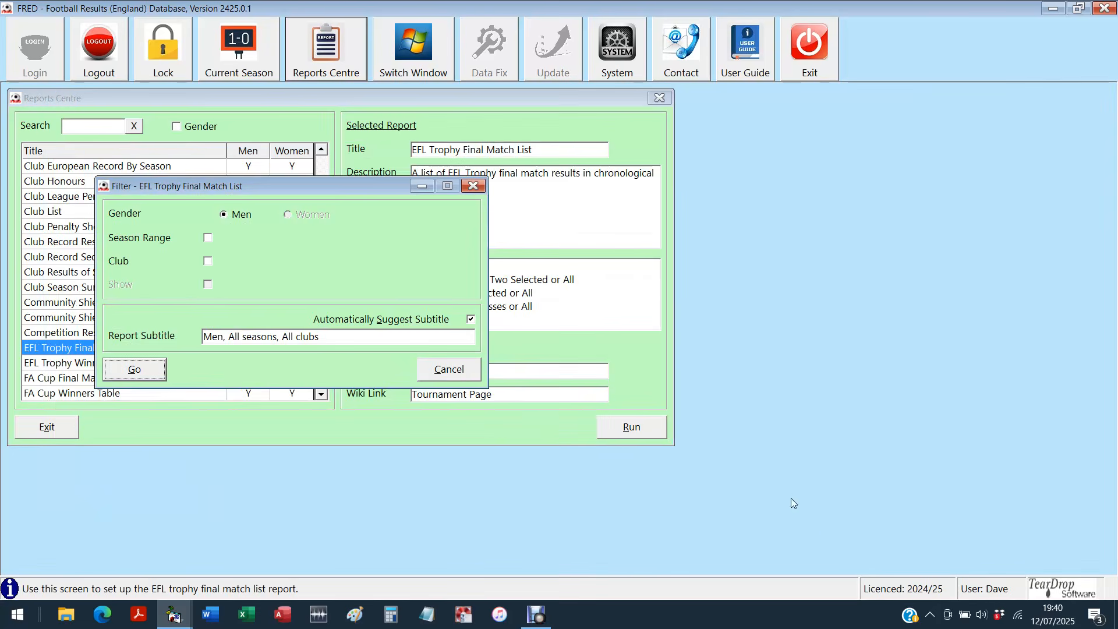
{"action": "left_click", "coordinate": [450, 370]}
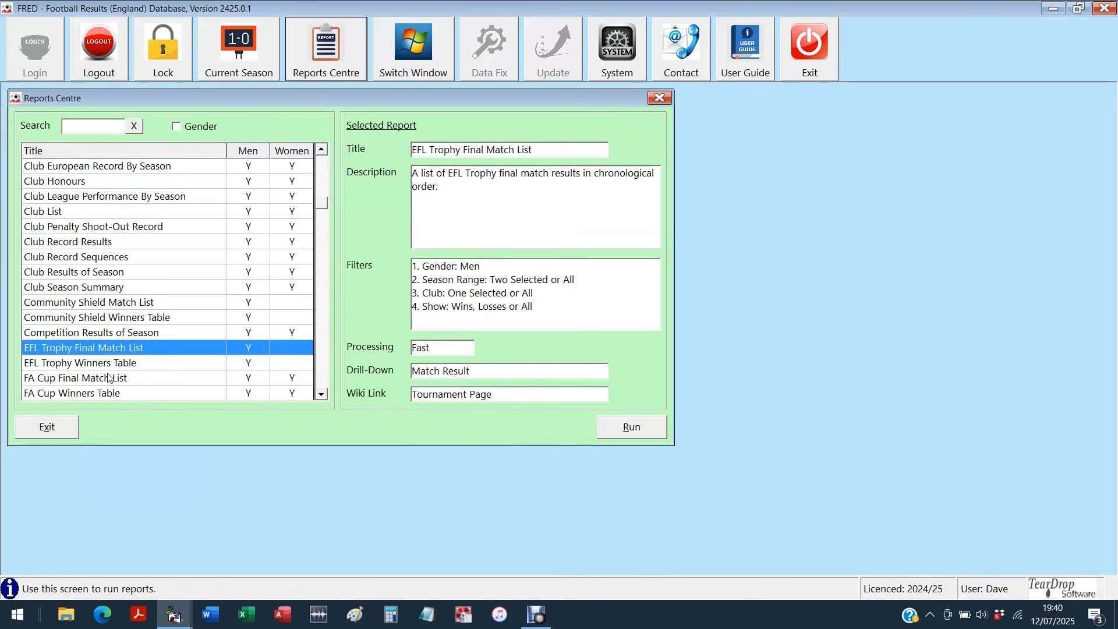
Step: Run the EFL Trophy Winners Table report for men, all seasons, and look through the winning clubs
{"action": "double_click", "coordinate": [80, 368]}
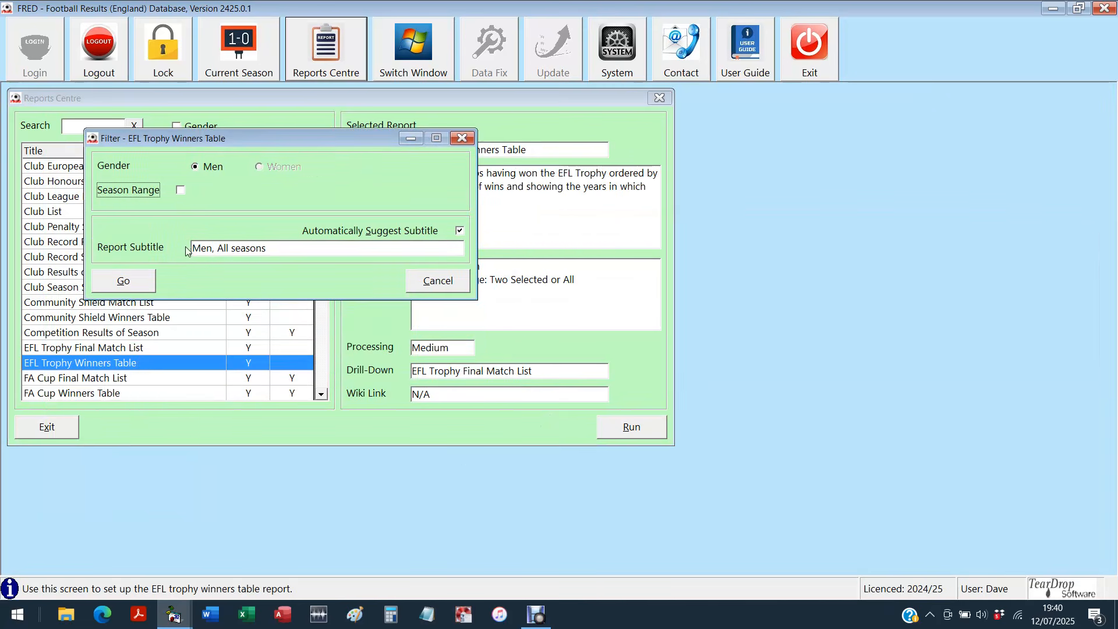
{"action": "left_click", "coordinate": [132, 280]}
{"action": "left_click_drag", "start_coordinate": [261, 240], "coordinate": [145, 106]}
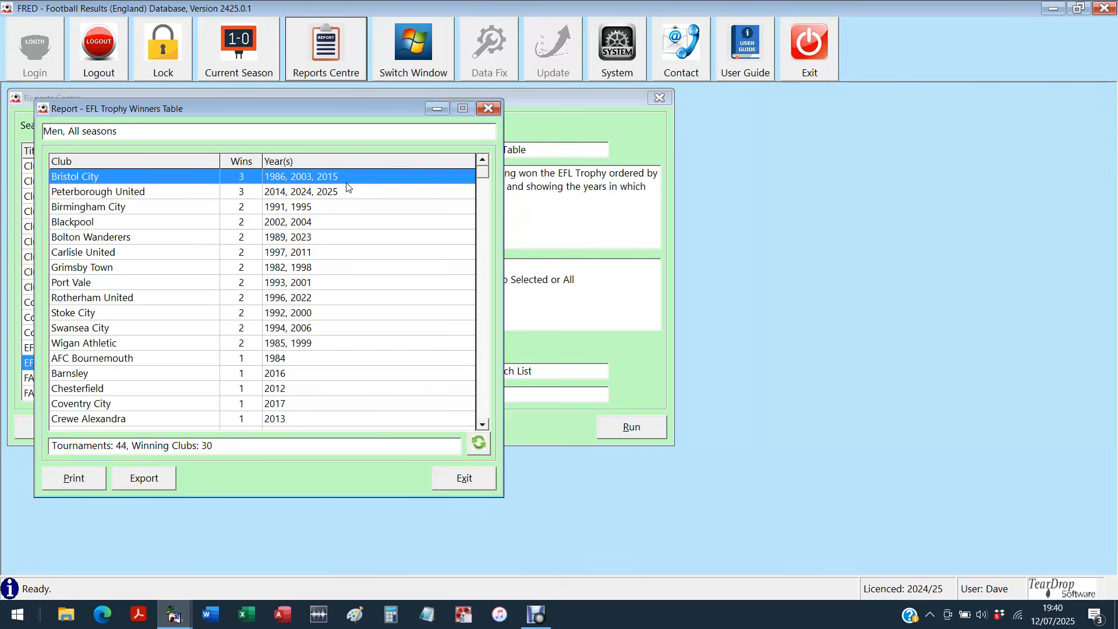
{"action": "left_click_drag", "start_coordinate": [484, 175], "coordinate": [486, 431]}
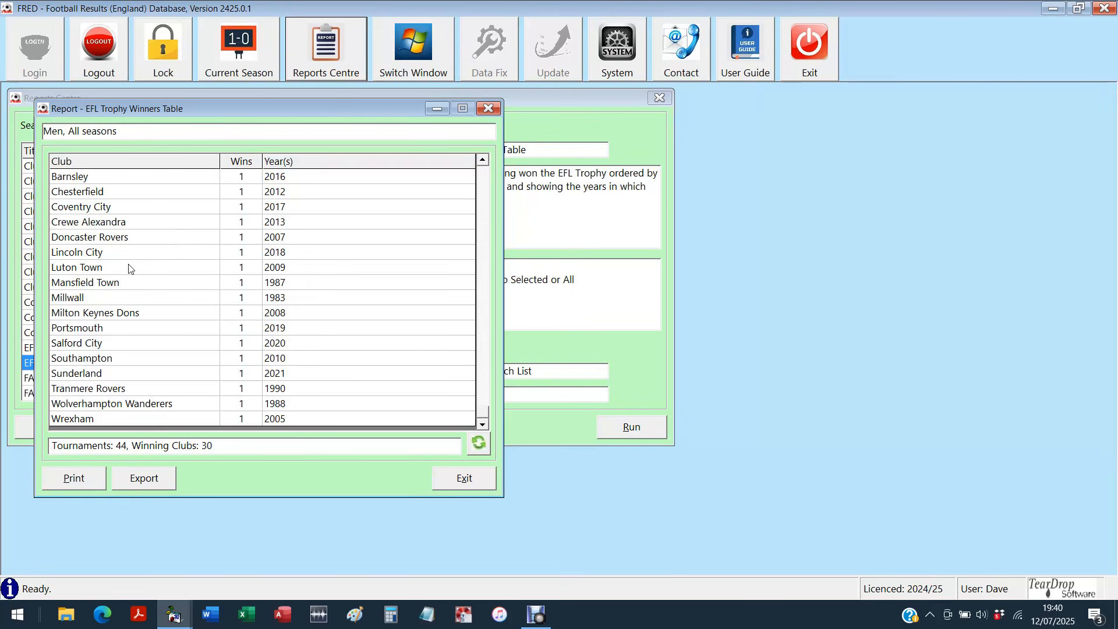
Step: Drill down into Doncaster Rovers' EFL Trophy final, and close the match list, the winners table and its filter
{"action": "left_click", "coordinate": [112, 242]}
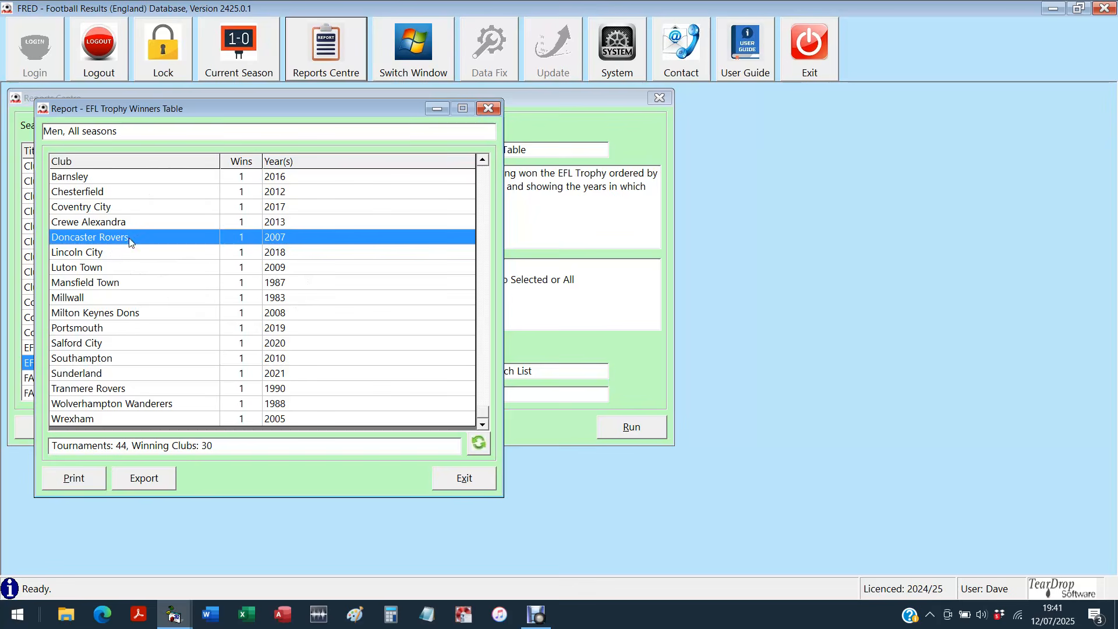
{"action": "double_click", "coordinate": [122, 244]}
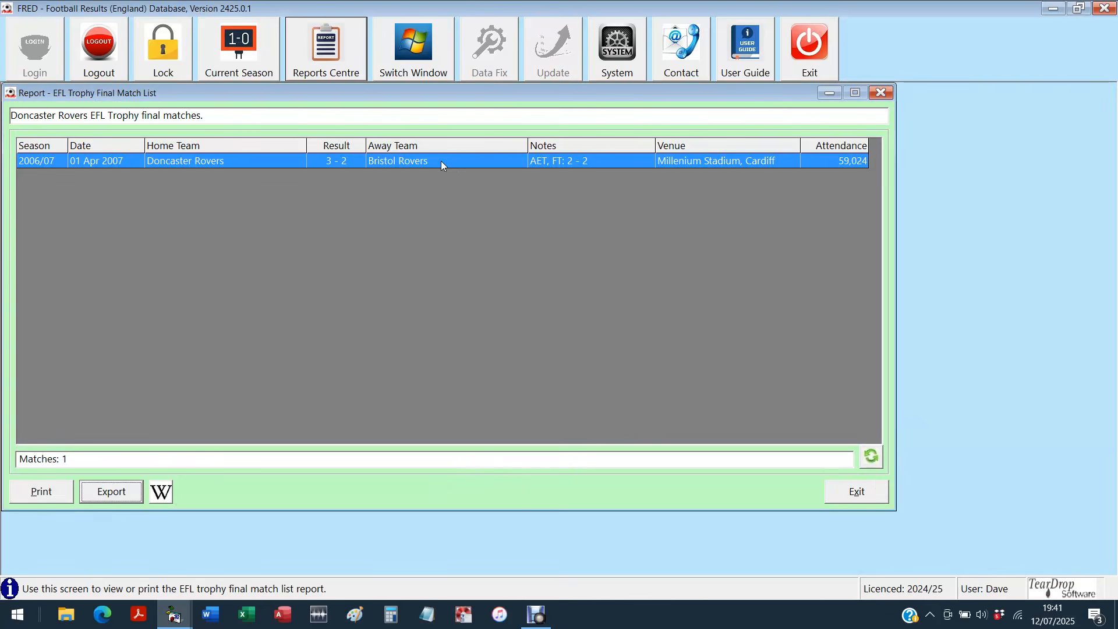
{"action": "left_click", "coordinate": [849, 498]}
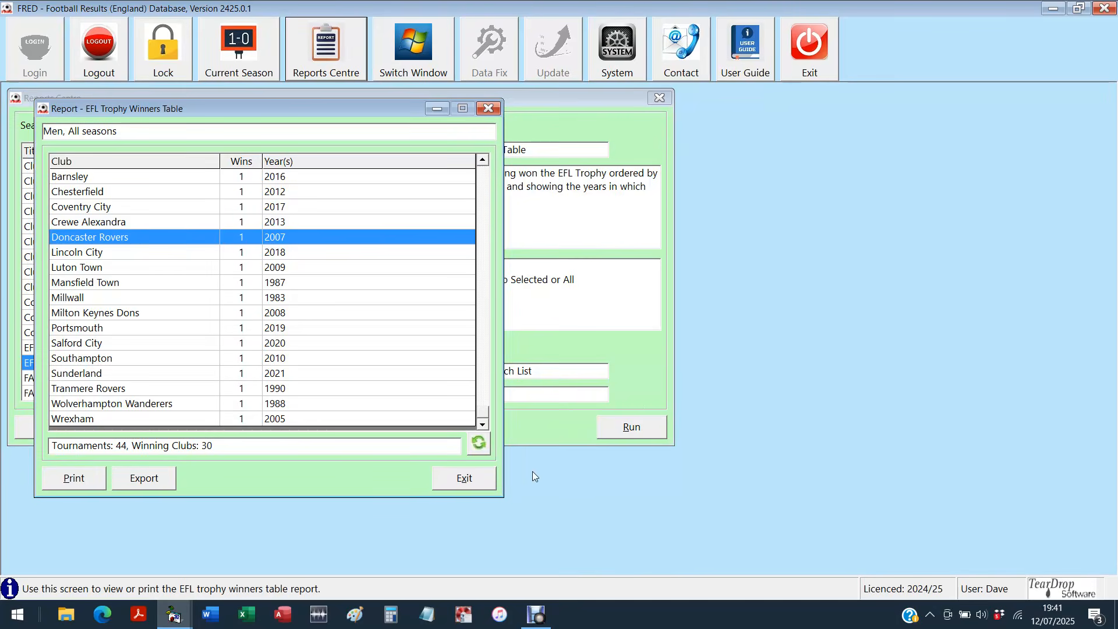
{"action": "left_click", "coordinate": [481, 481]}
{"action": "left_click", "coordinate": [446, 291]}
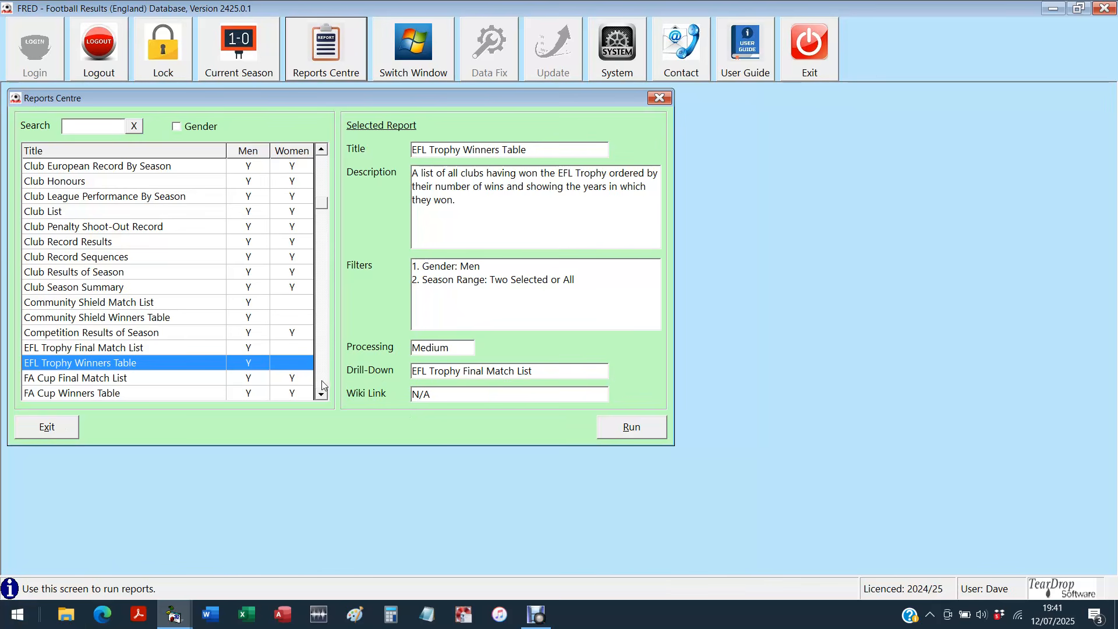
Step: Start the League Division Ups And Downs report and set its season filter to 2015/16
{"action": "scroll", "coordinate": [127, 385], "scroll_direction": "down", "scroll_amount": 5}
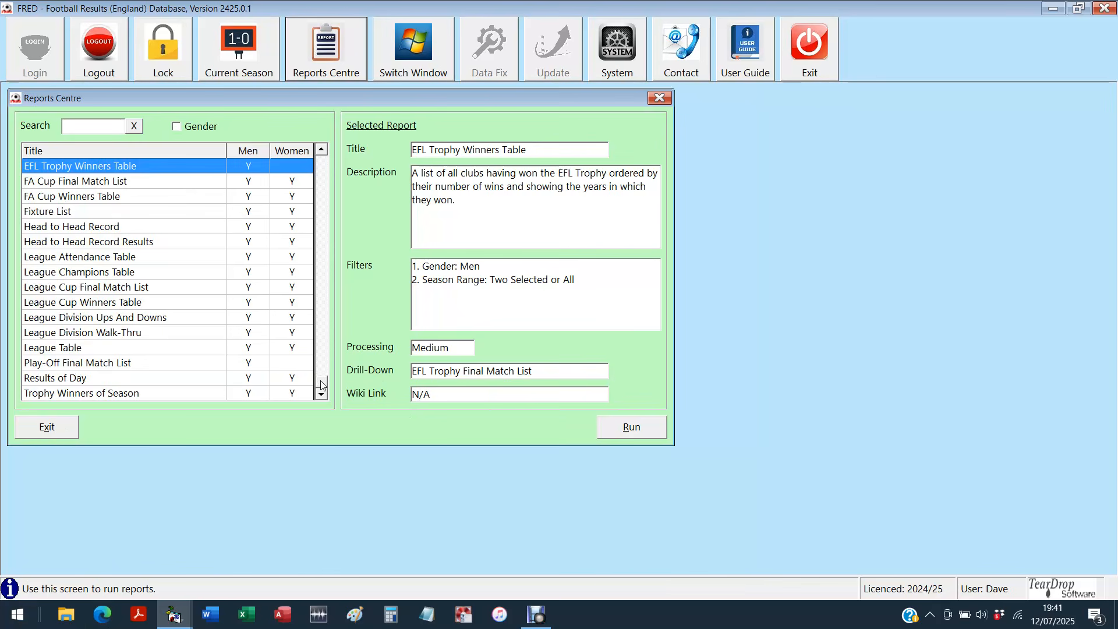
{"action": "left_click", "coordinate": [114, 319]}
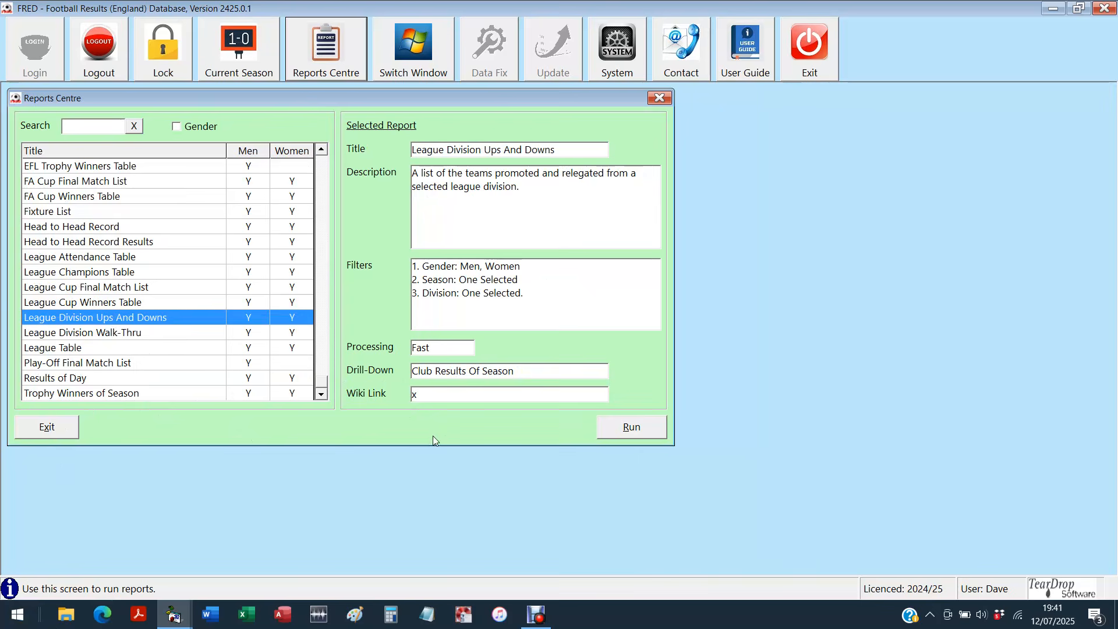
{"action": "left_click", "coordinate": [645, 428]}
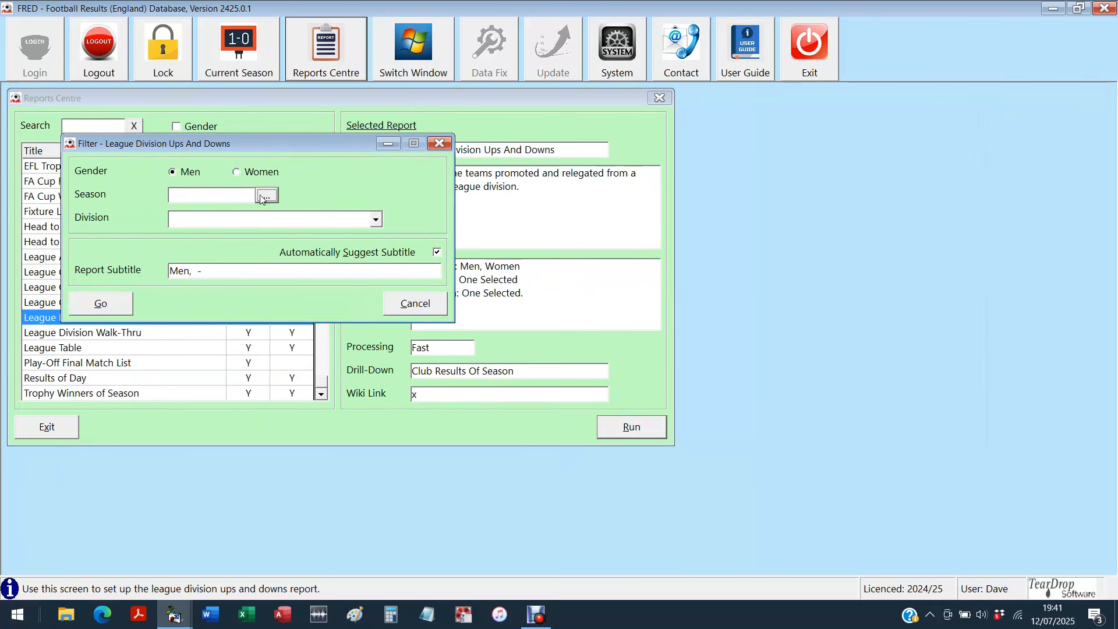
{"action": "left_click", "coordinate": [269, 196]}
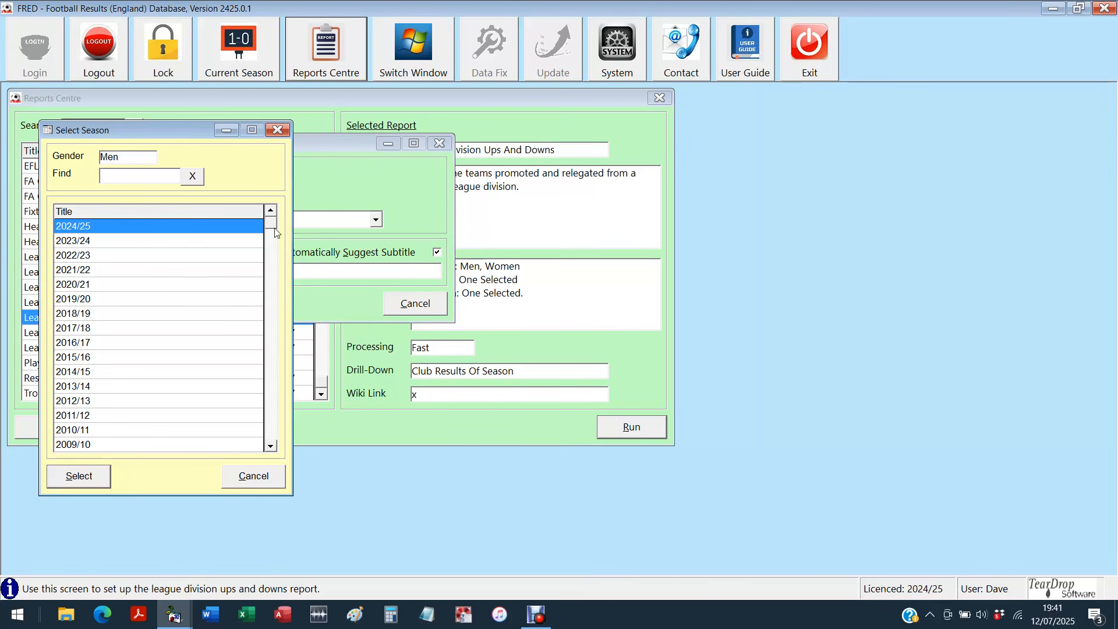
{"action": "scroll", "coordinate": [271, 229], "scroll_direction": "down", "scroll_amount": 2}
{"action": "left_click", "coordinate": [117, 300]}
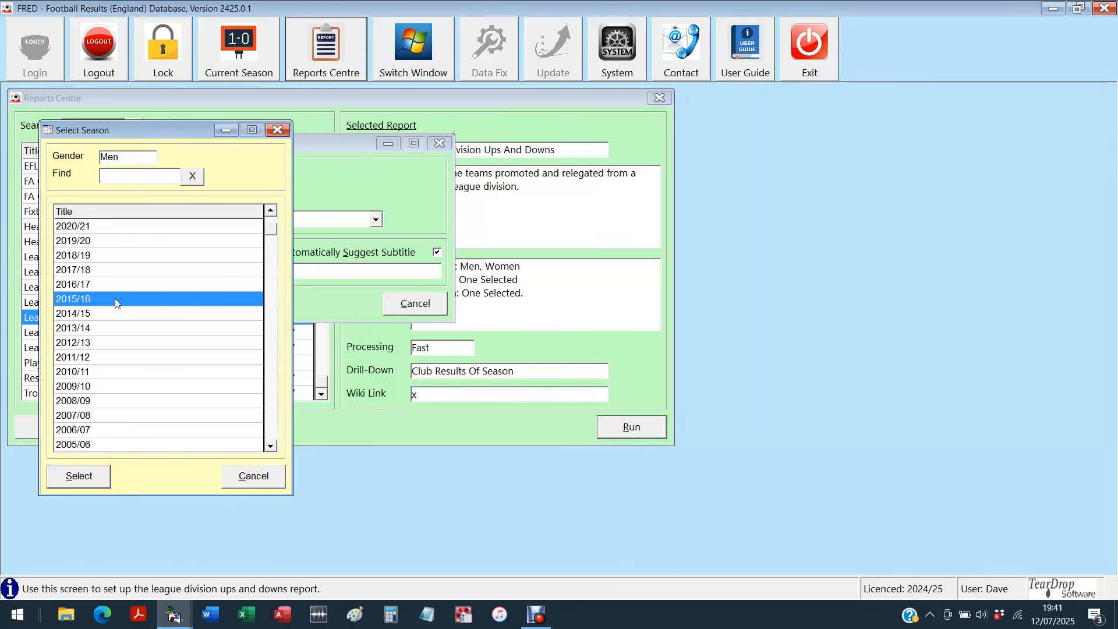
{"action": "left_click", "coordinate": [76, 477]}
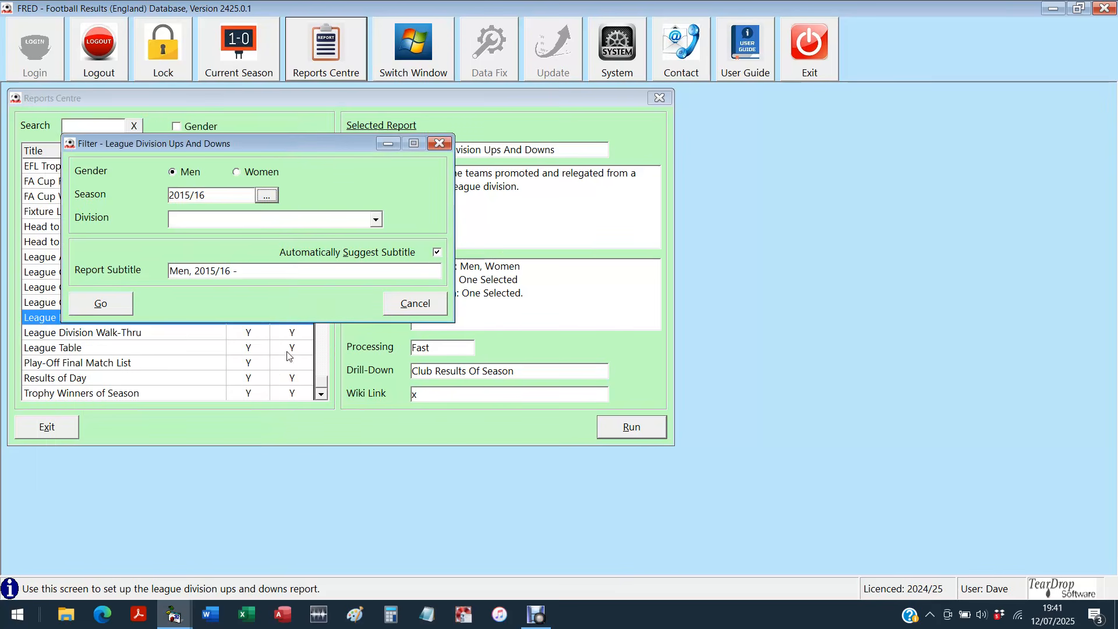
Step: Choose Sky Bet Championship as the division and run the League Division Ups And Downs report
{"action": "left_click", "coordinate": [369, 221]}
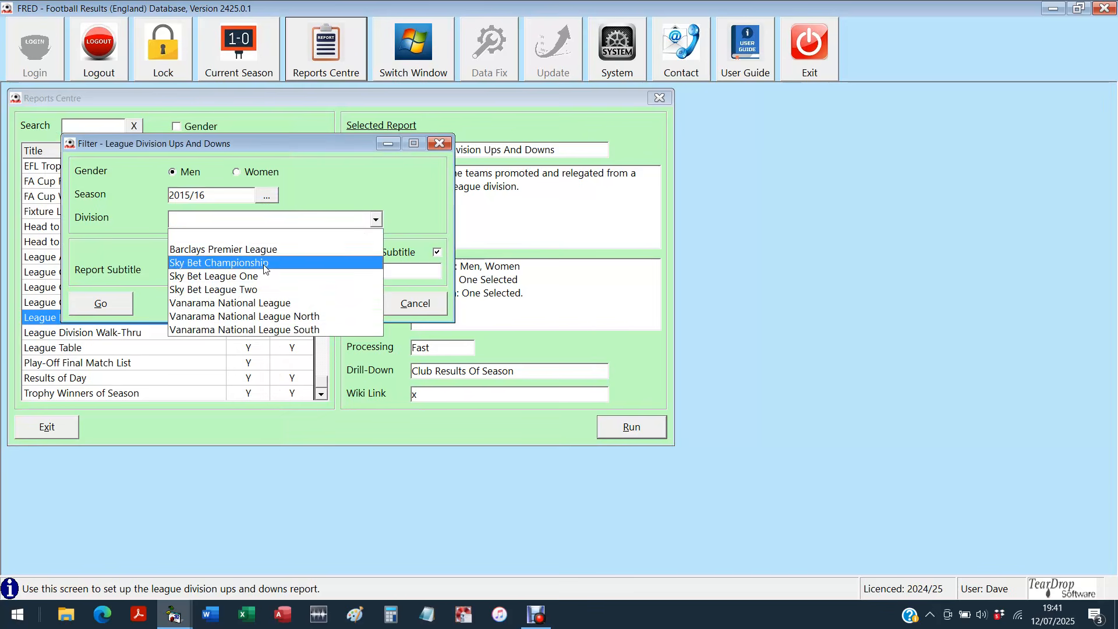
{"action": "left_click", "coordinate": [265, 265]}
{"action": "left_click", "coordinate": [101, 305]}
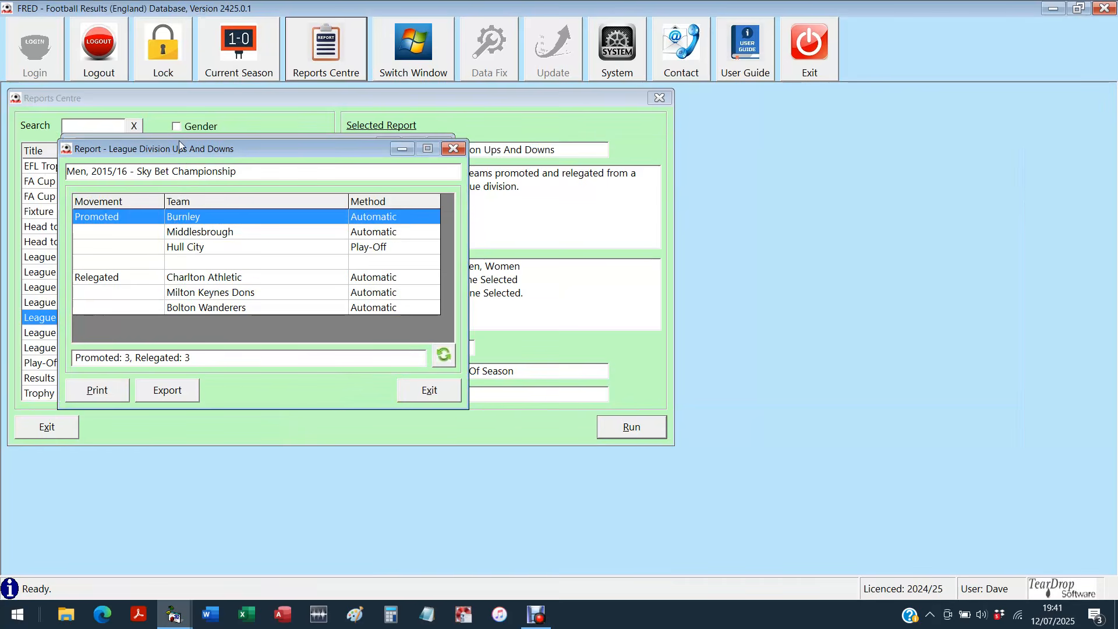
{"action": "left_click_drag", "start_coordinate": [180, 141], "coordinate": [173, 109]}
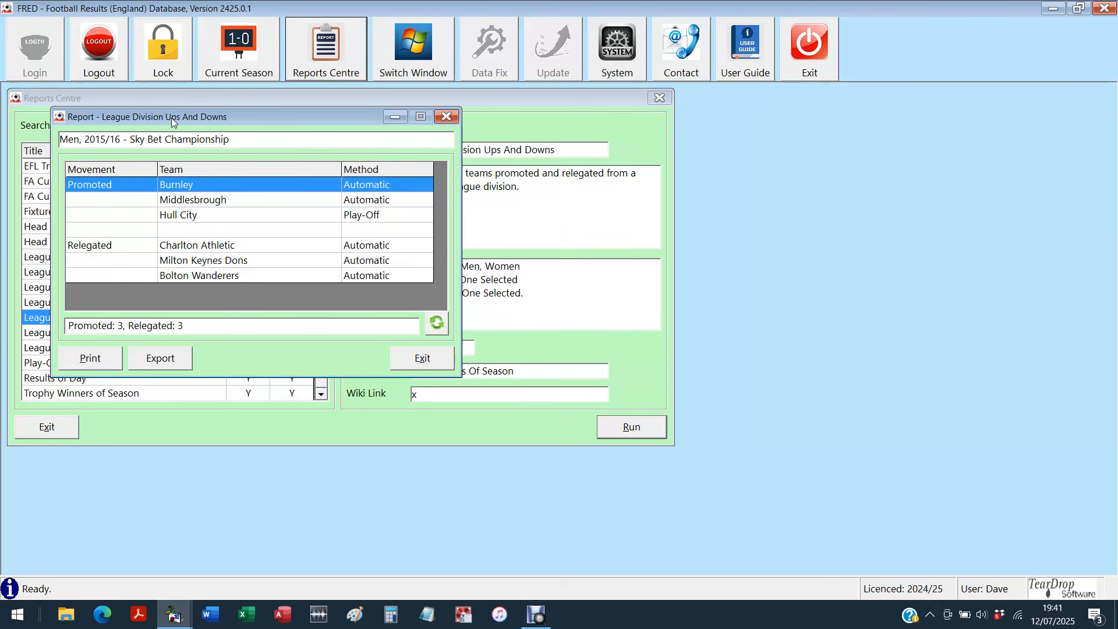
Step: Check the promoted and relegated Championship teams and their methods, and close the report and its filter
{"action": "left_click", "coordinate": [212, 200]}
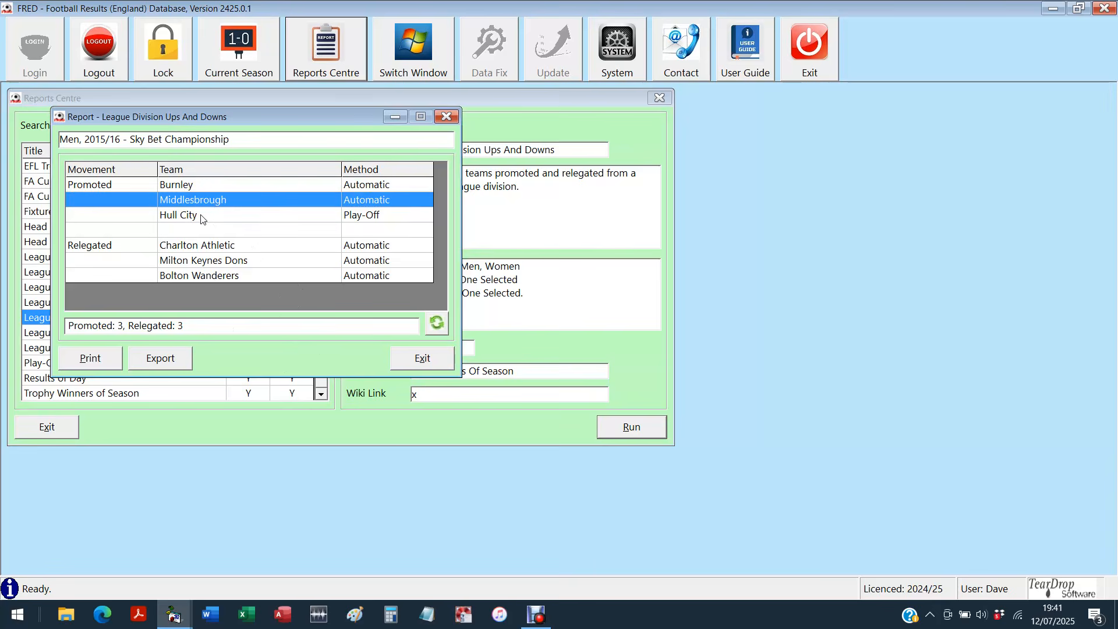
{"action": "left_click", "coordinate": [201, 217]}
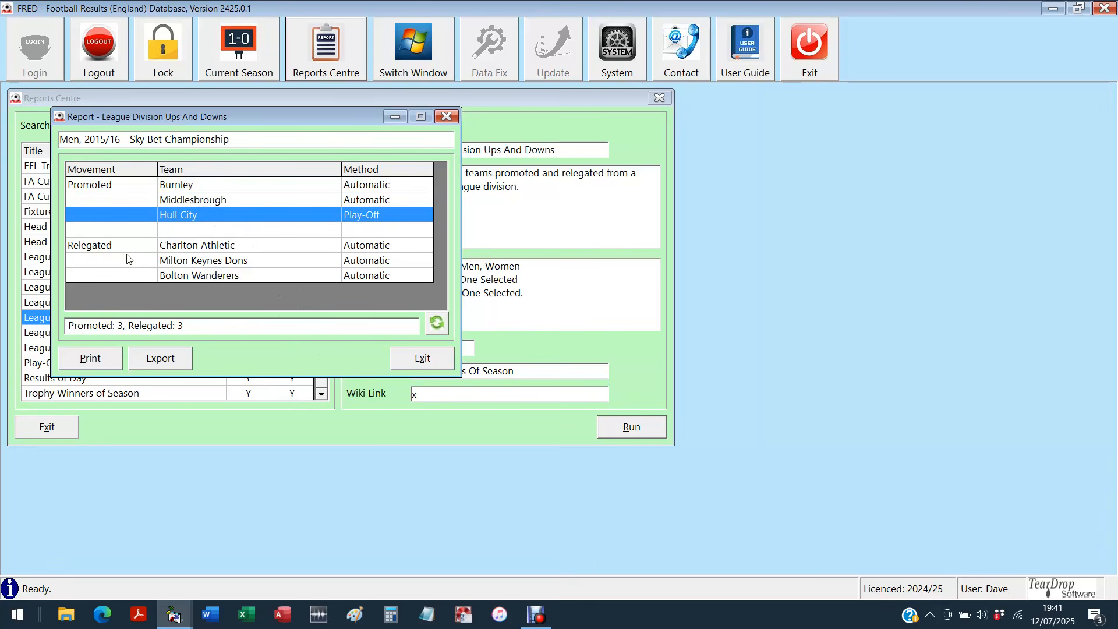
{"action": "left_click", "coordinate": [194, 248]}
{"action": "left_click", "coordinate": [197, 261]}
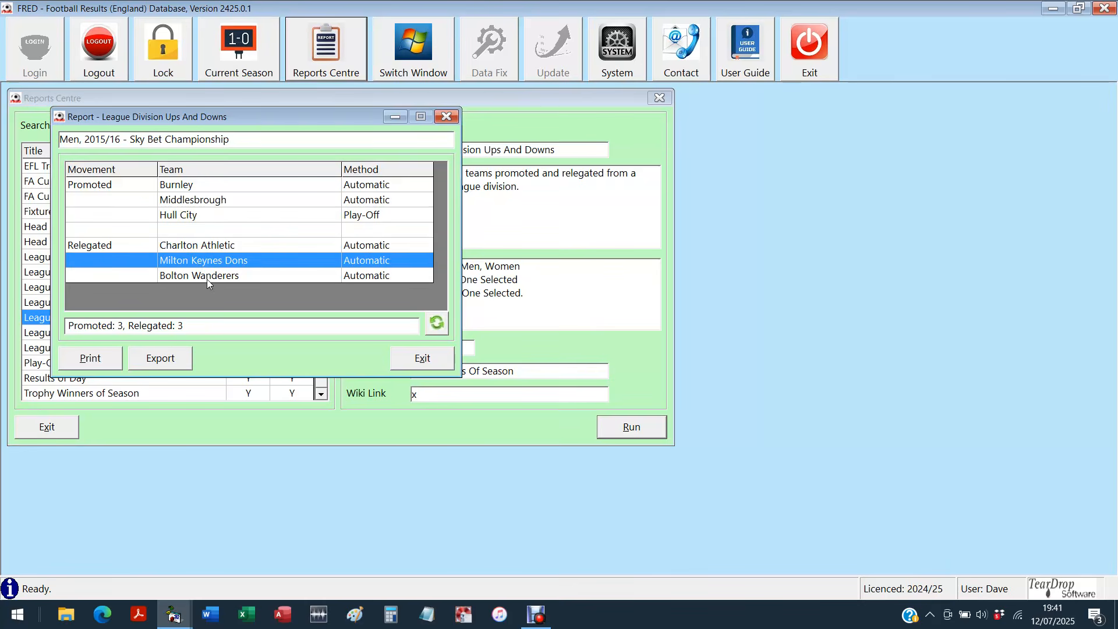
{"action": "left_click", "coordinate": [207, 278]}
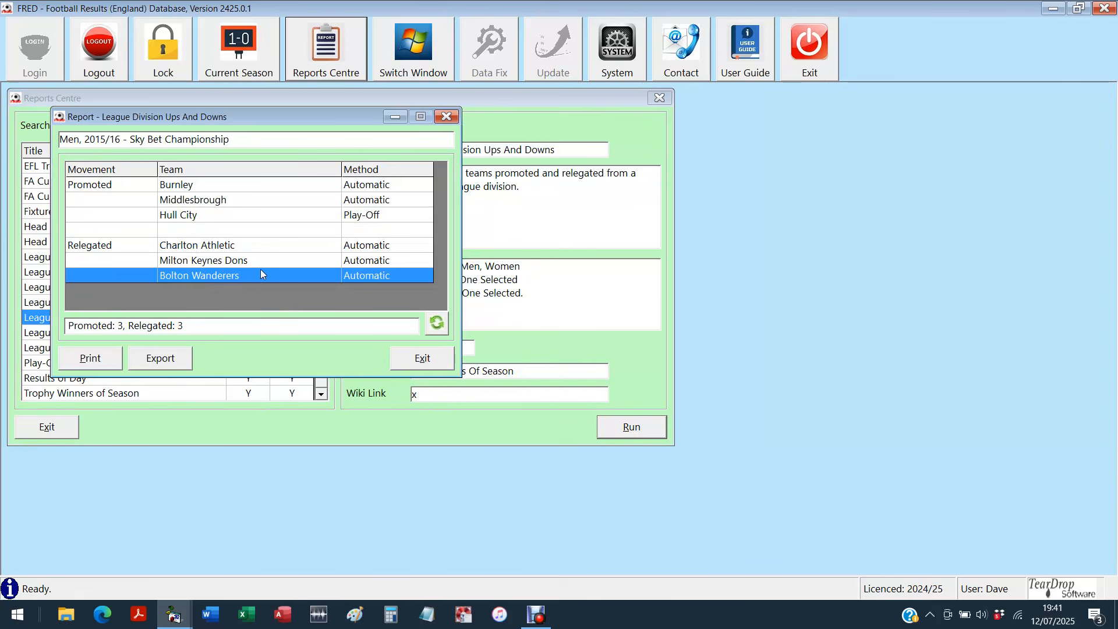
{"action": "left_click", "coordinate": [425, 363]}
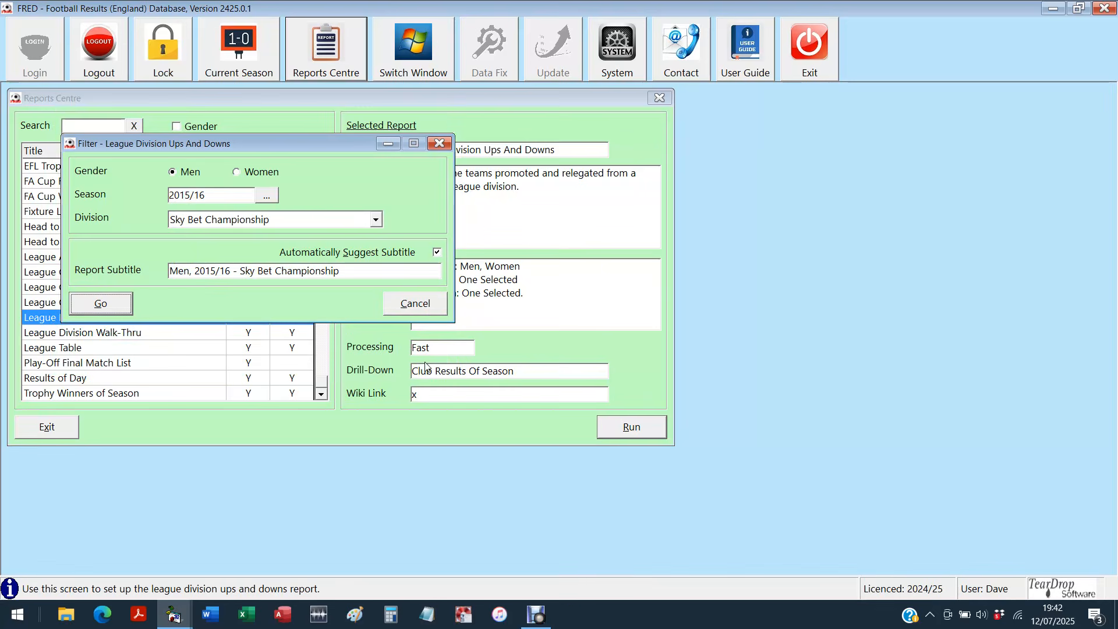
{"action": "left_click", "coordinate": [417, 308]}
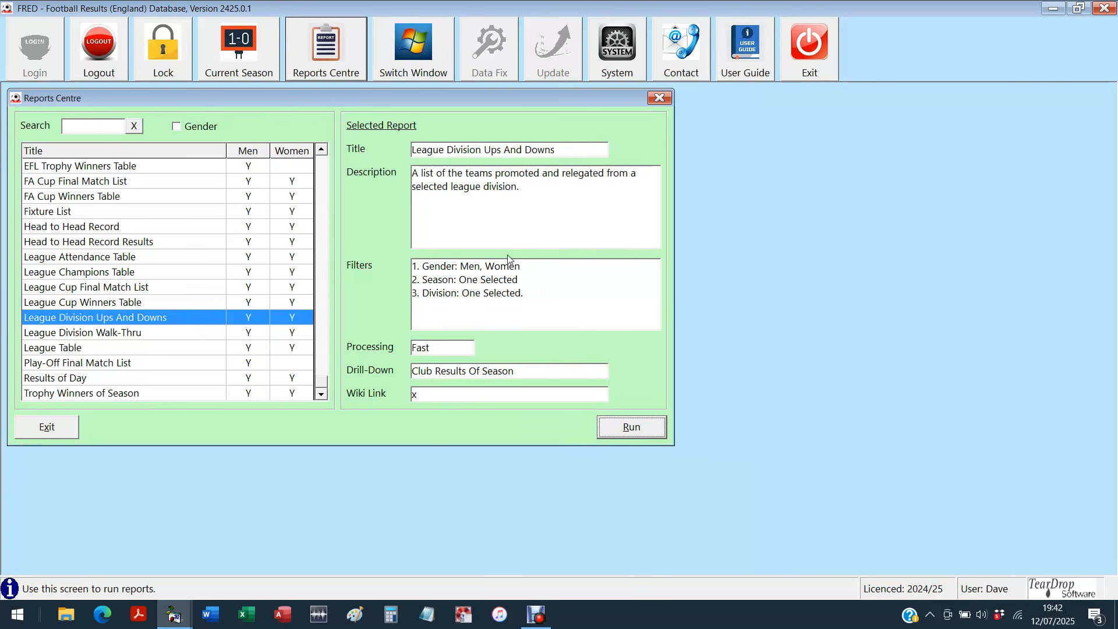
Step: Start the Club Record Results report from the report list and move its filter clear of the centre
{"action": "left_click", "coordinate": [324, 198]}
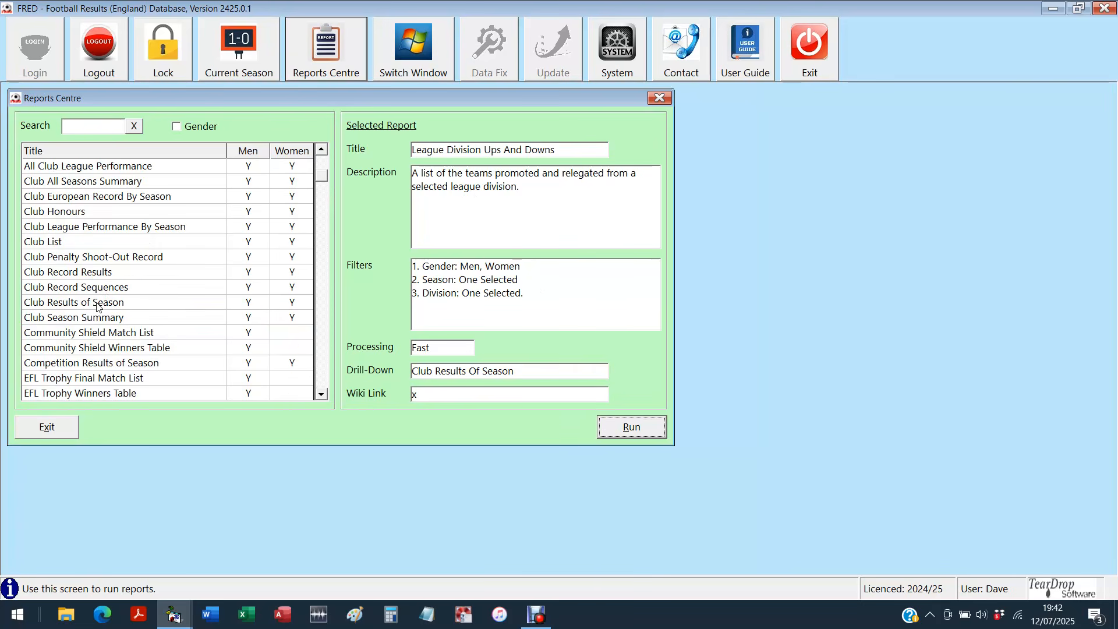
{"action": "left_click", "coordinate": [91, 273]}
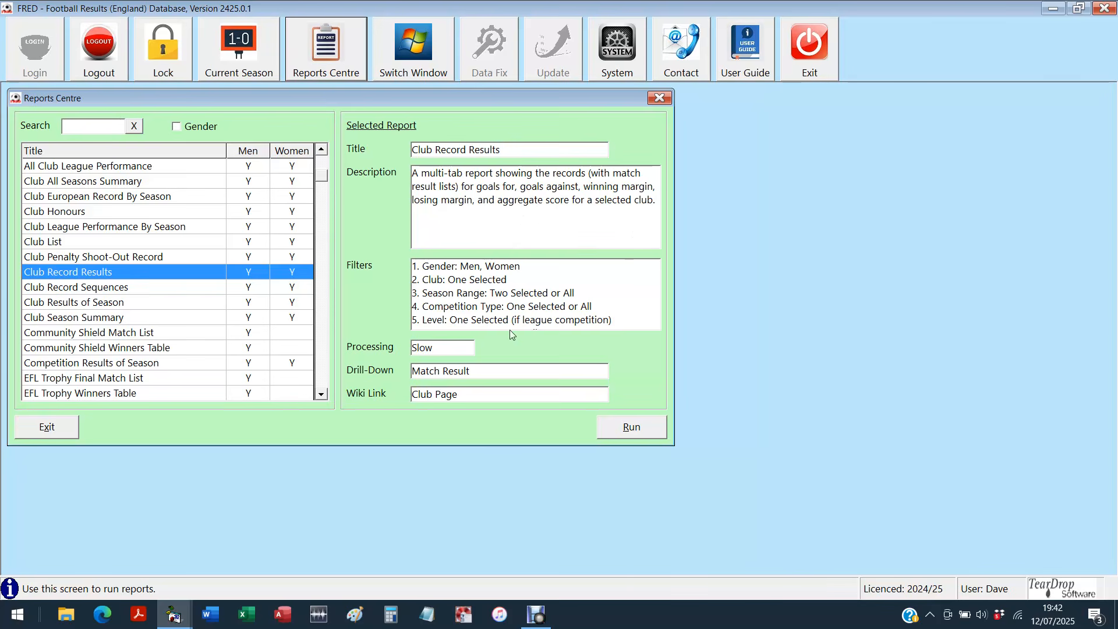
{"action": "double_click", "coordinate": [168, 274]}
{"action": "left_click_drag", "start_coordinate": [244, 169], "coordinate": [218, 114]}
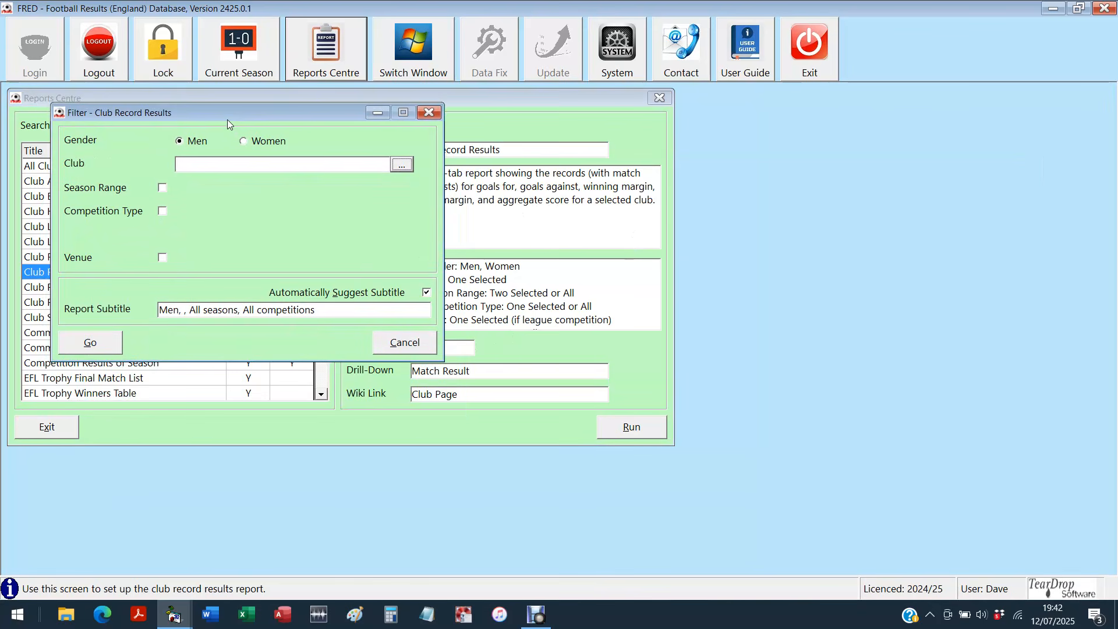
Step: Choose Southampton as the club and run the Club Record Results report for all seasons and all competitions
{"action": "left_click", "coordinate": [402, 165]}
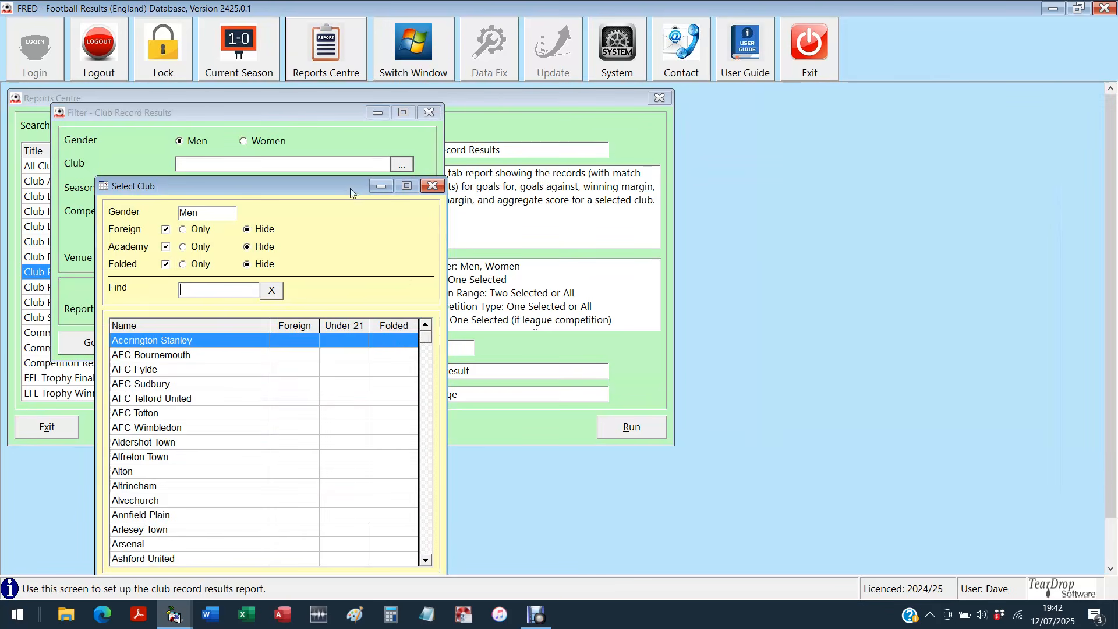
{"action": "left_click_drag", "start_coordinate": [351, 188], "coordinate": [330, 104]}
{"action": "left_click_drag", "start_coordinate": [404, 254], "coordinate": [383, 430]}
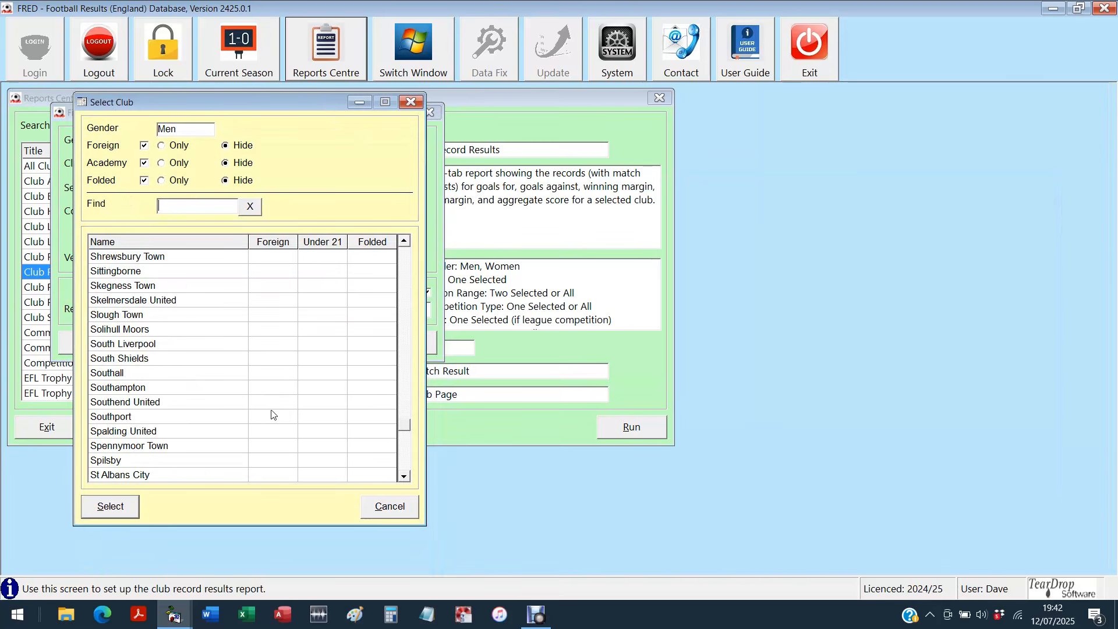
{"action": "left_click", "coordinate": [147, 389]}
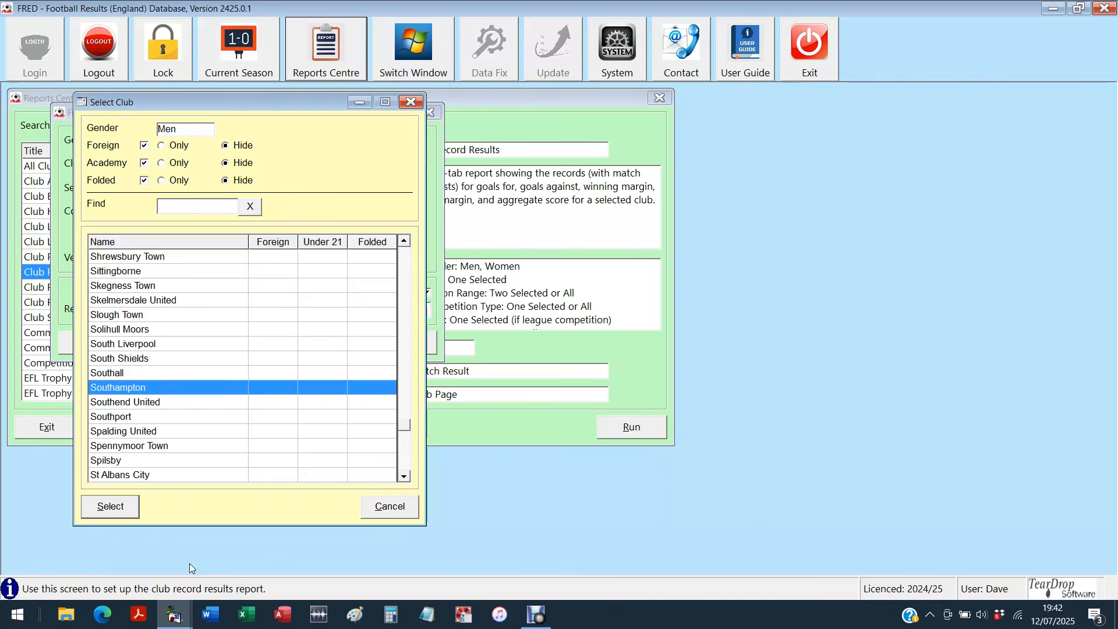
{"action": "left_click", "coordinate": [110, 508]}
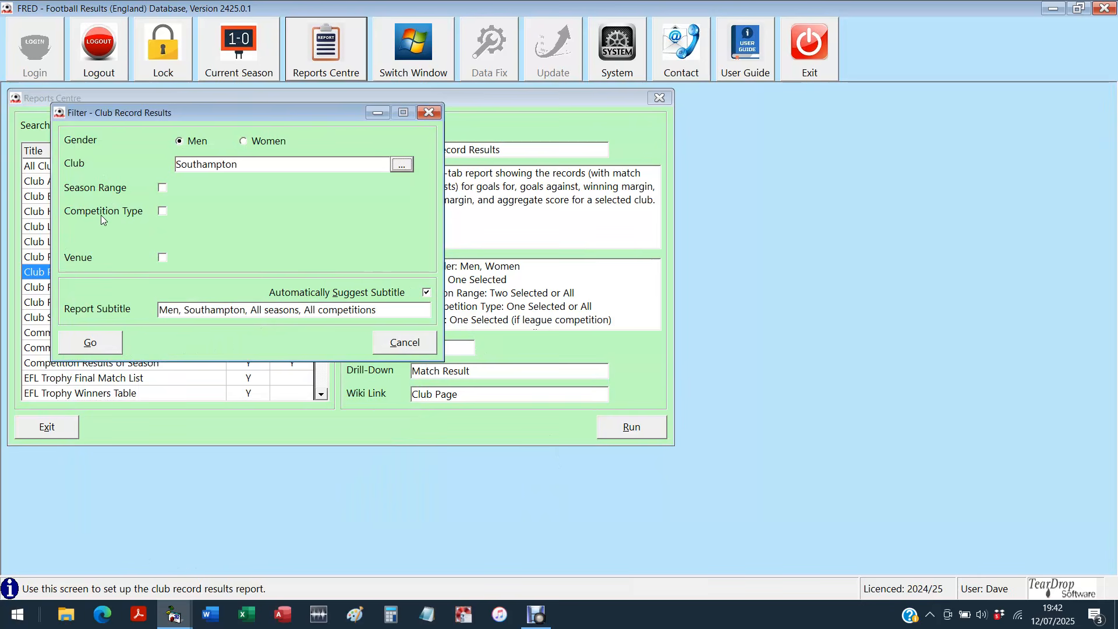
{"action": "left_click", "coordinate": [99, 345]}
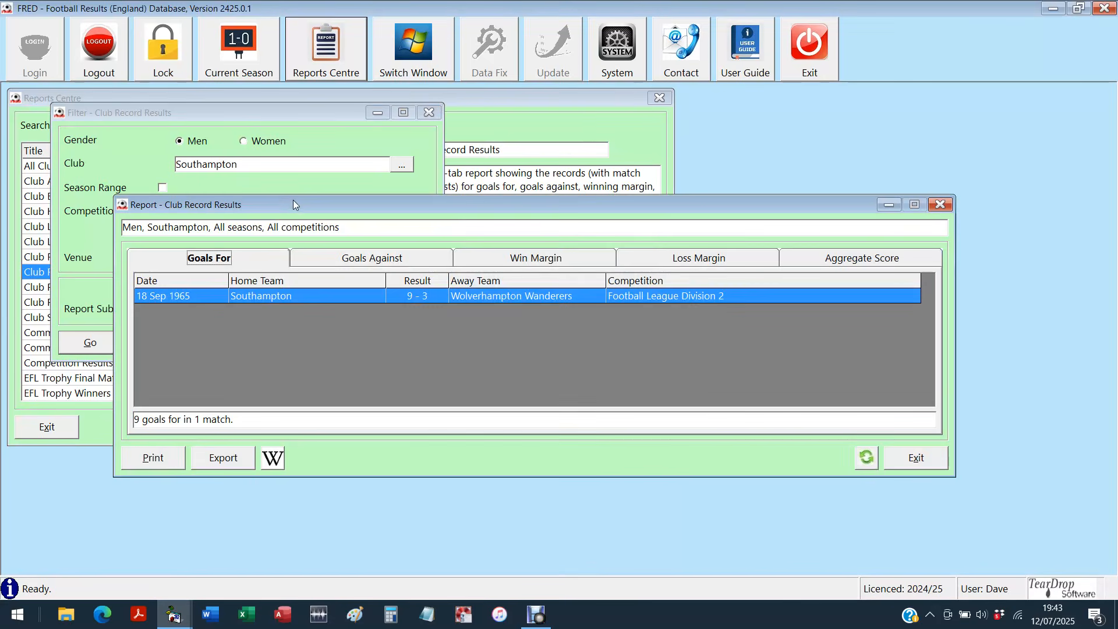
Step: Review Southampton's record matches for goals for, goals against and win margin
{"action": "left_click_drag", "start_coordinate": [288, 206], "coordinate": [191, 103]}
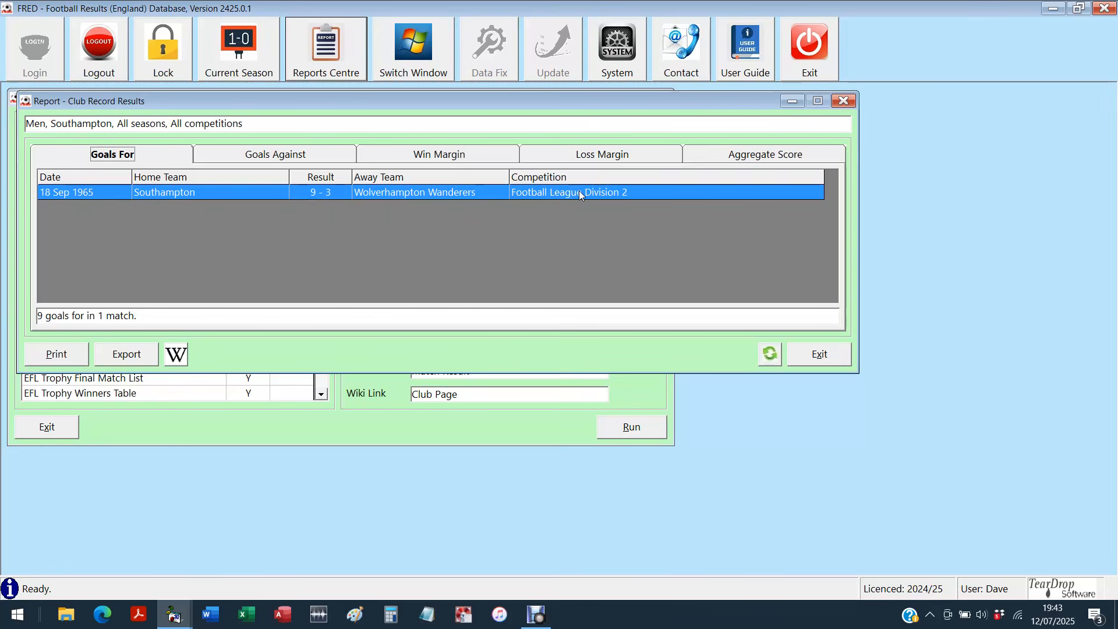
{"action": "left_click", "coordinate": [302, 153]}
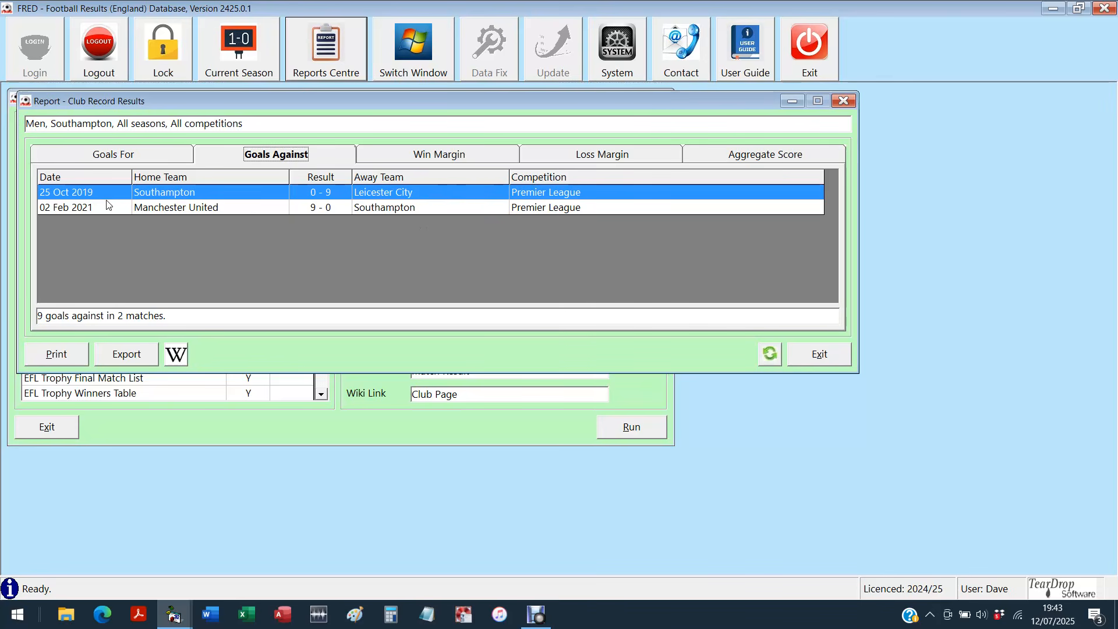
{"action": "left_click", "coordinate": [173, 210]}
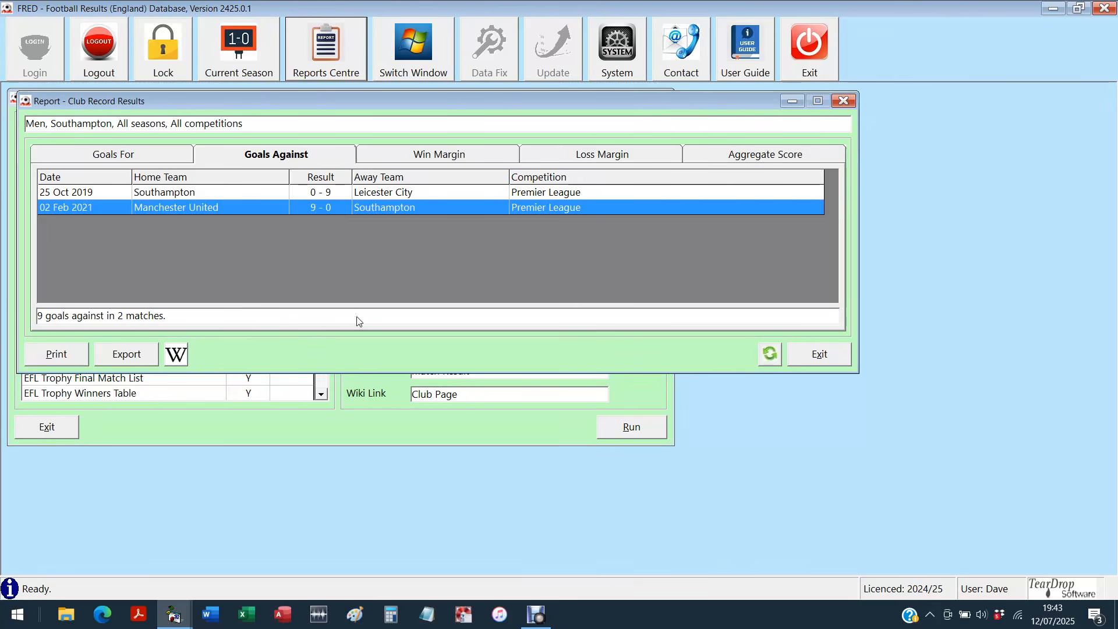
{"action": "left_click", "coordinate": [430, 156]}
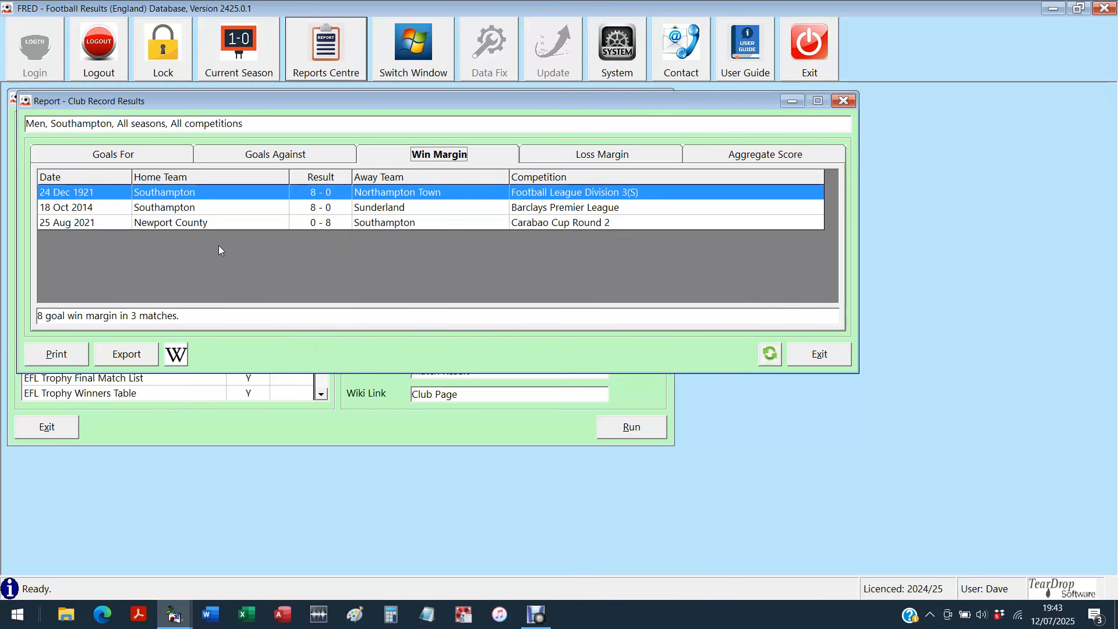
{"action": "left_click", "coordinate": [110, 208]}
{"action": "key", "text": "Down"}
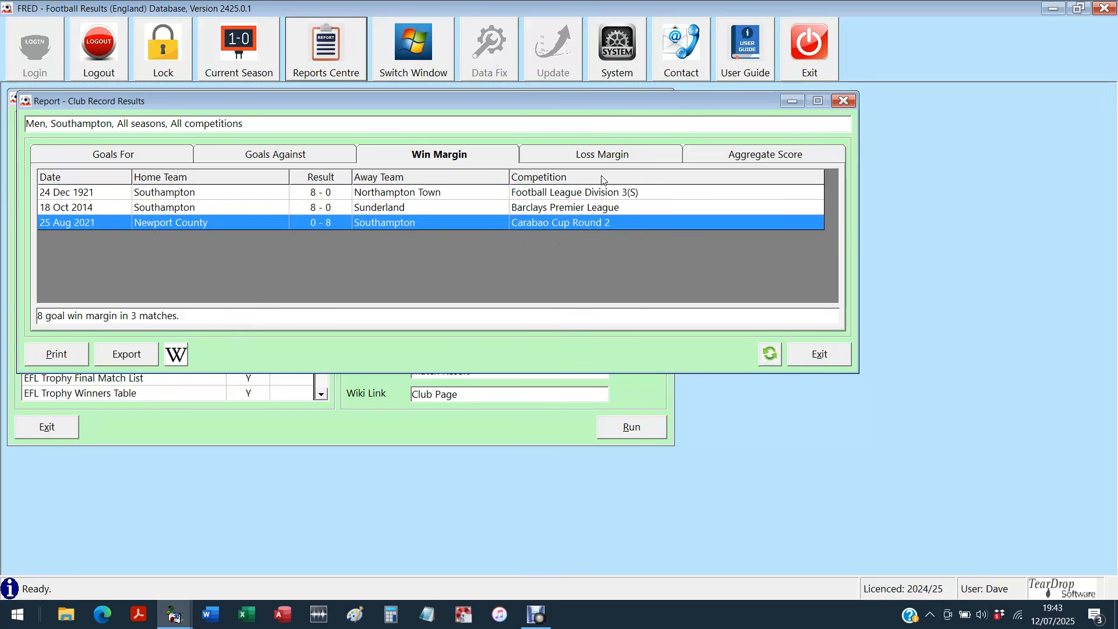
Step: Review Southampton's loss margin and aggregate score records, and close the report and its filter
{"action": "left_click", "coordinate": [599, 160]}
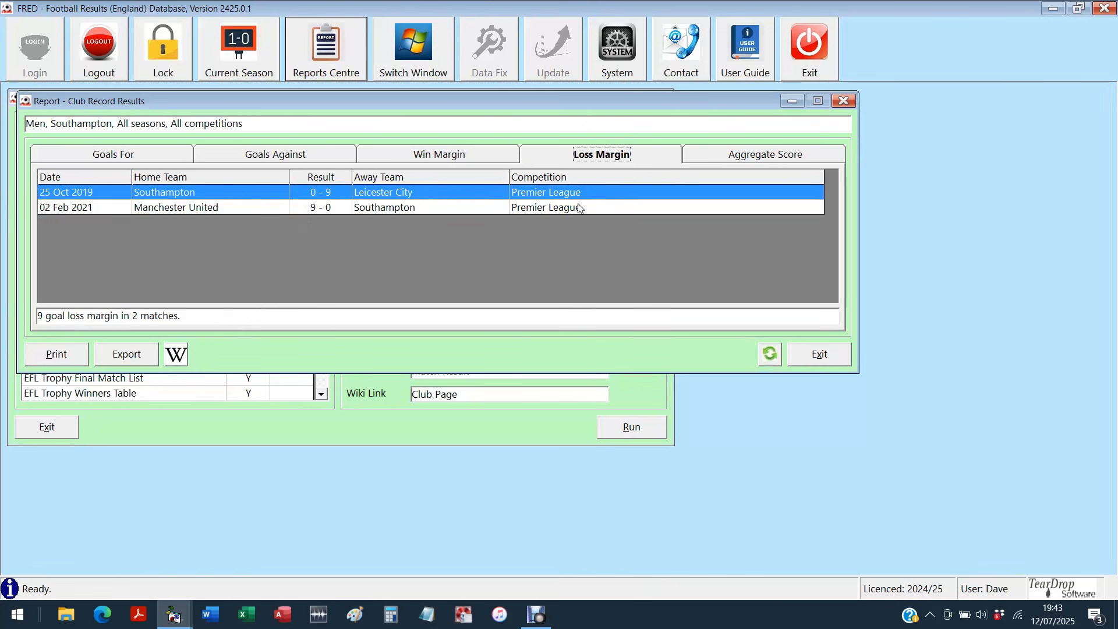
{"action": "left_click", "coordinate": [770, 157]}
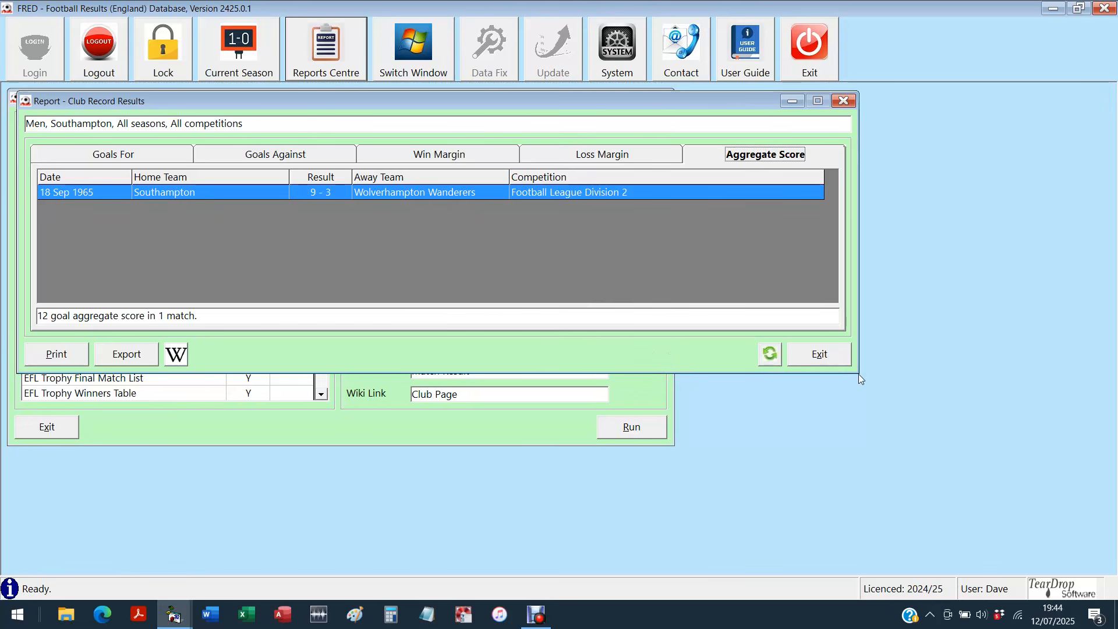
{"action": "left_click", "coordinate": [818, 355]}
{"action": "left_click", "coordinate": [403, 343]}
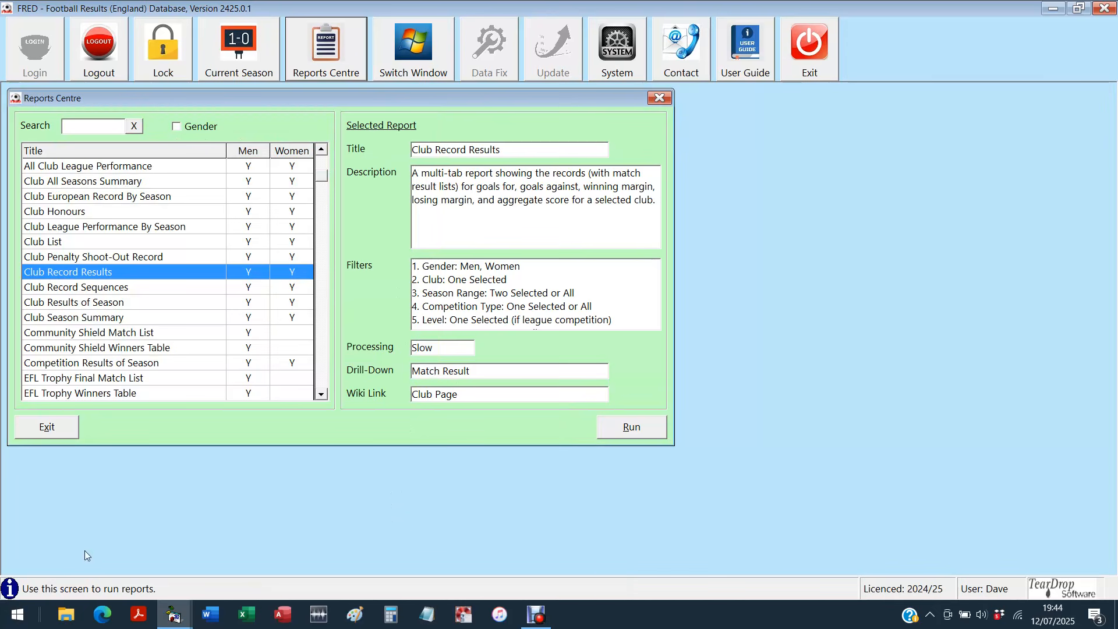
Step: Run the Club European Record By Season report for the Nottingham Forest men's team across all time
{"action": "left_click", "coordinate": [111, 200]}
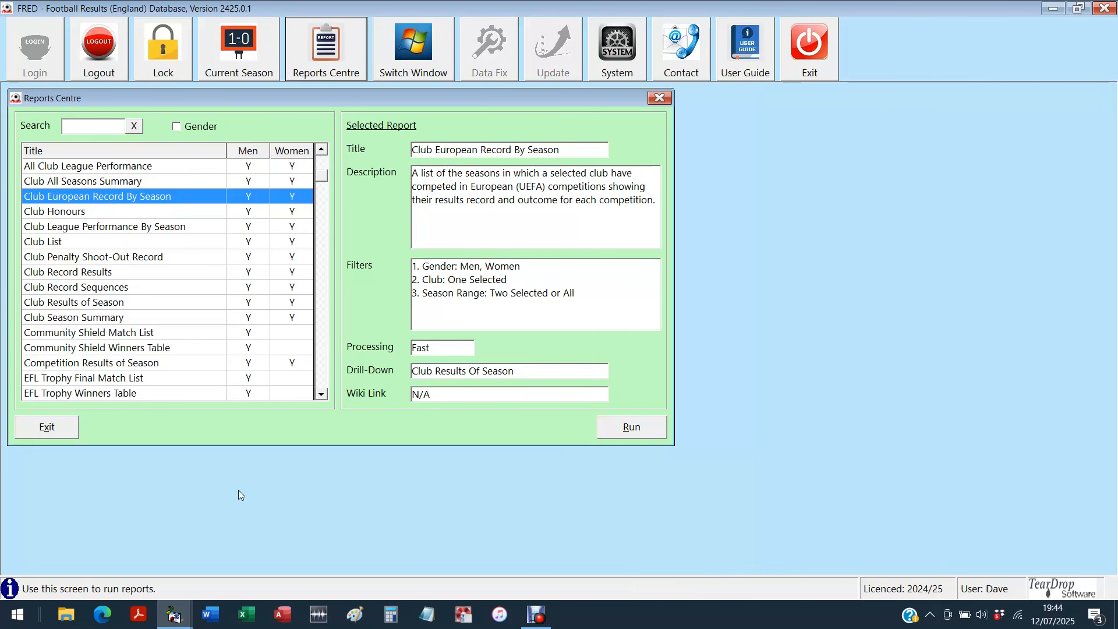
{"action": "left_click", "coordinate": [633, 431]}
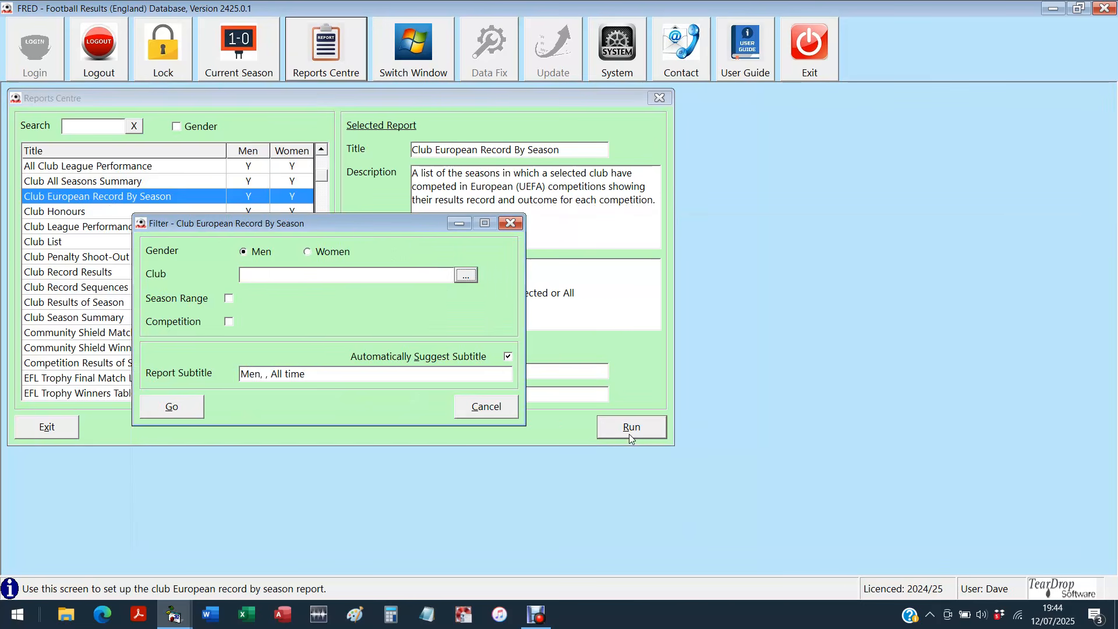
{"action": "left_click_drag", "start_coordinate": [340, 224], "coordinate": [260, 140]}
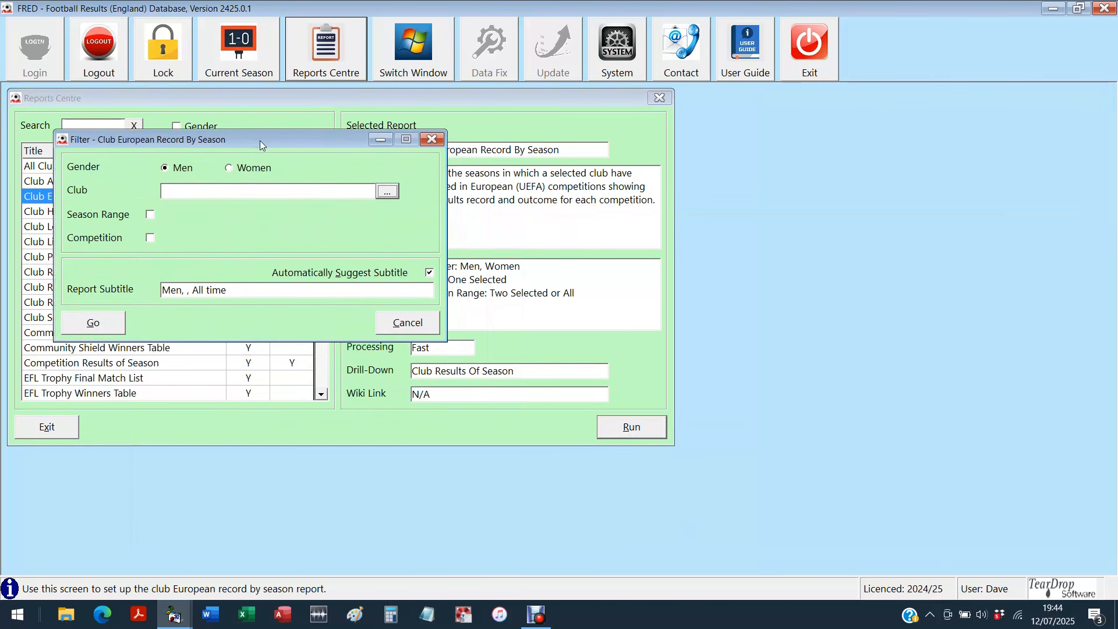
{"action": "left_click", "coordinate": [392, 193]}
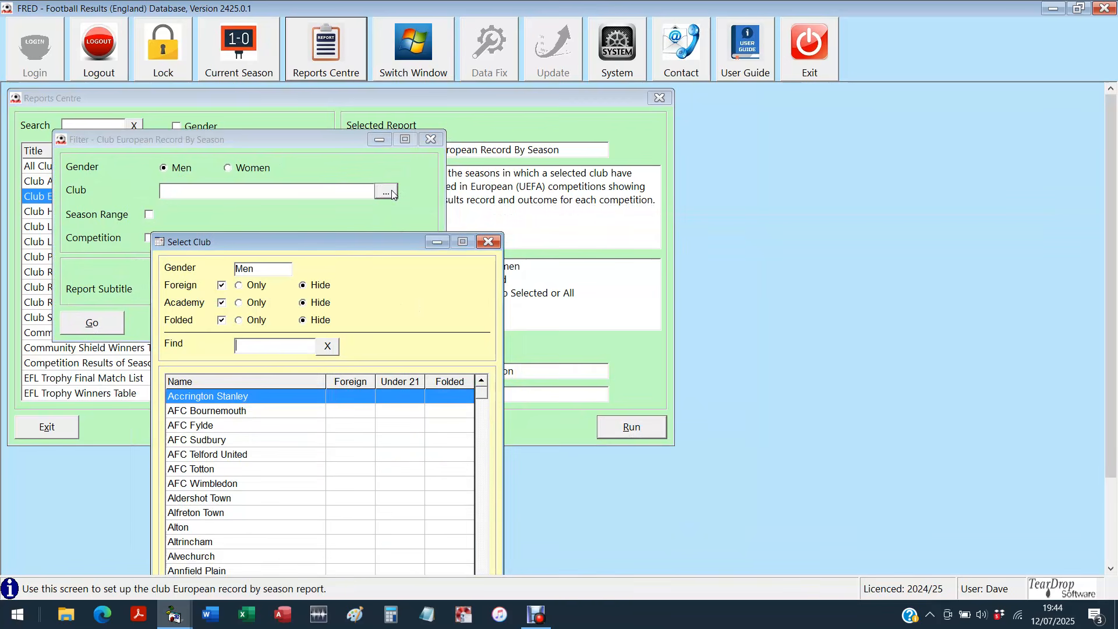
{"action": "left_click_drag", "start_coordinate": [353, 252], "coordinate": [313, 171]}
{"action": "type", "text": "m f"}
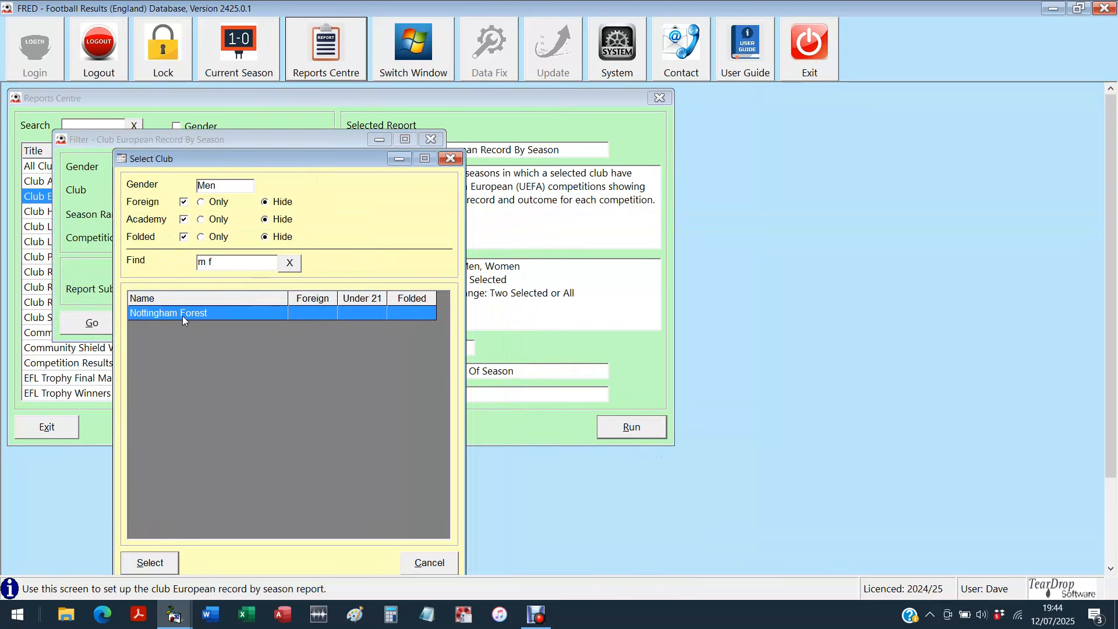
{"action": "double_click", "coordinate": [183, 316]}
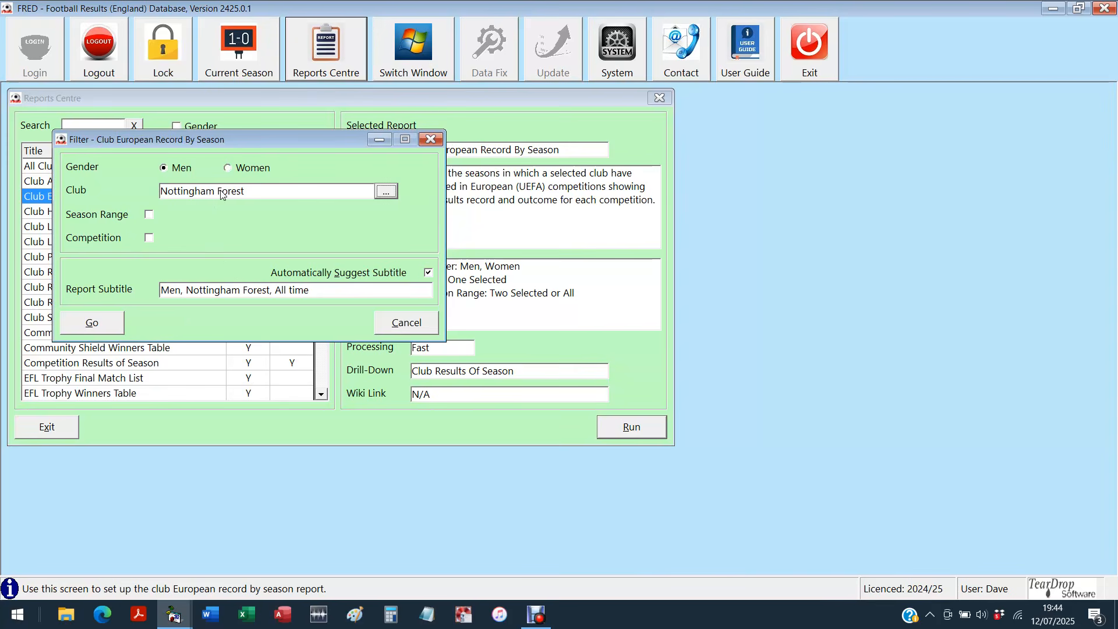
{"action": "left_click", "coordinate": [120, 322]}
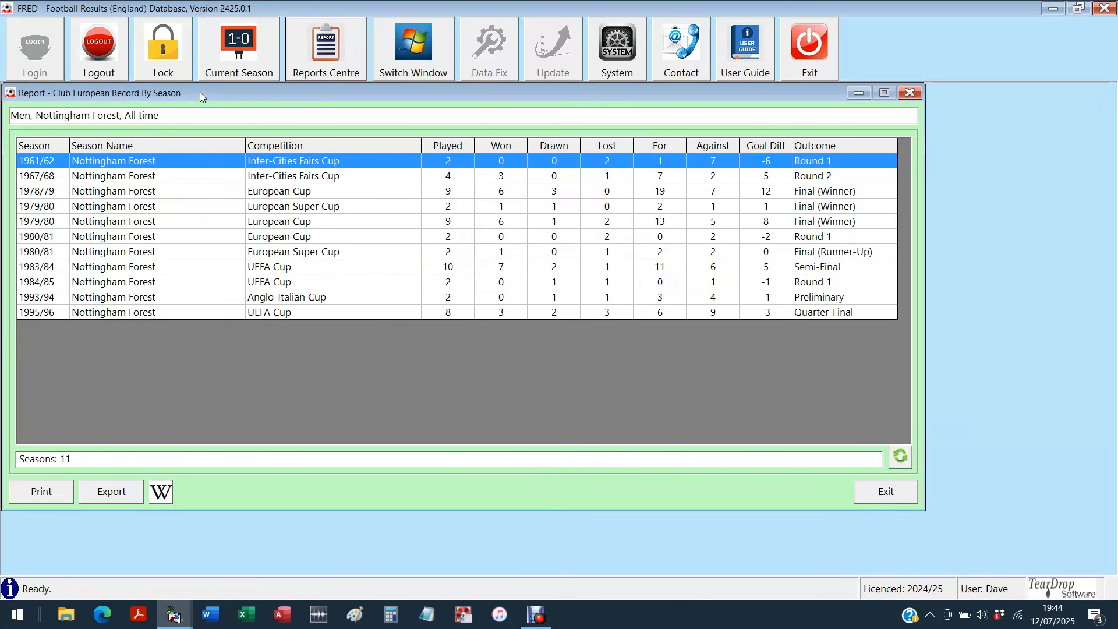
Step: Check Nottingham Forest's European seasons and outcomes, including the 1978/79 and 1979/80 rows, and close the report
{"action": "left_click_drag", "start_coordinate": [200, 94], "coordinate": [215, 103]}
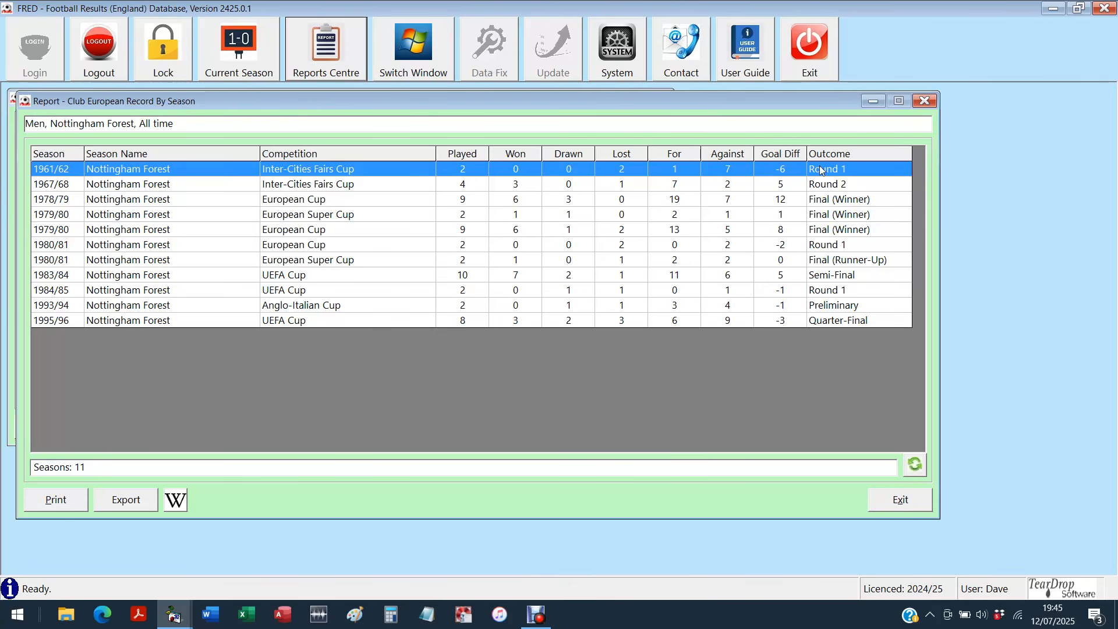
{"action": "left_click", "coordinate": [82, 321]}
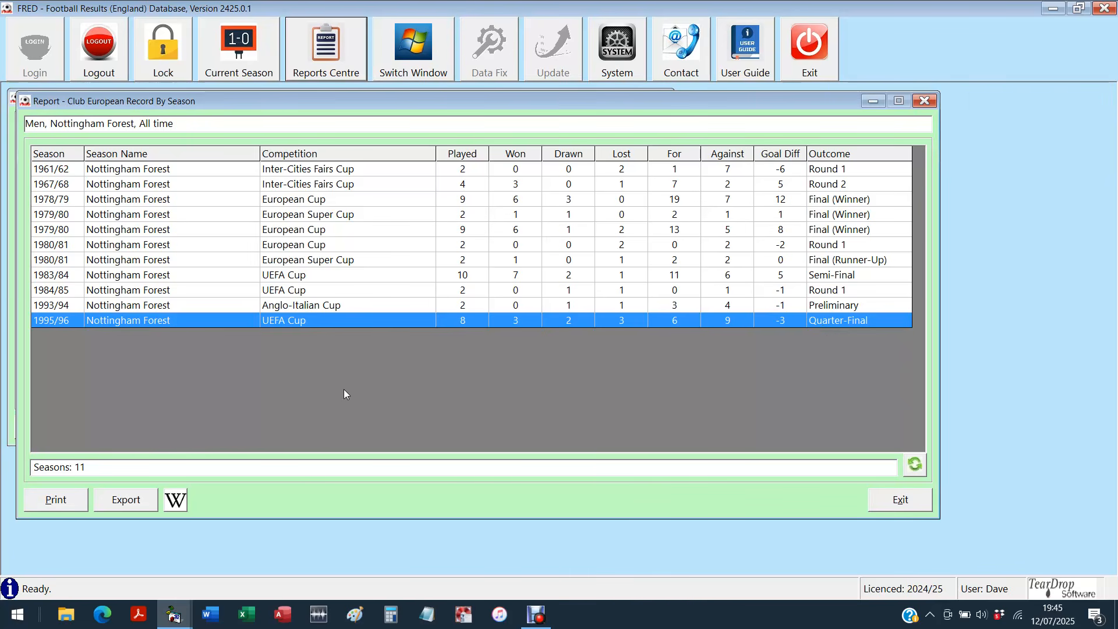
{"action": "left_click", "coordinate": [842, 200]}
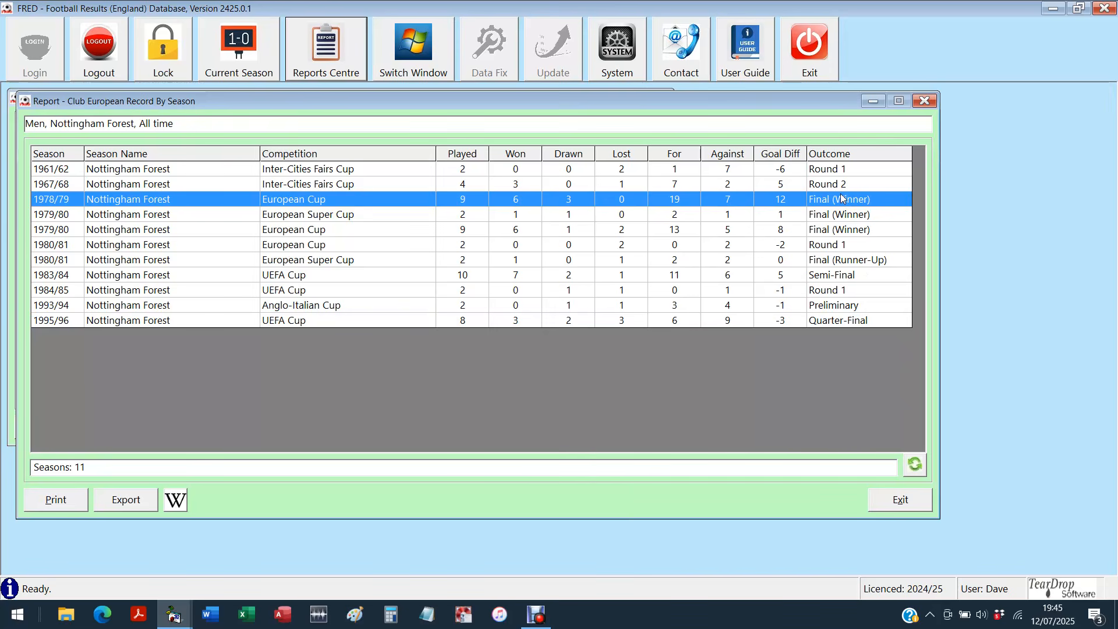
{"action": "left_click", "coordinate": [809, 218]}
{"action": "left_click", "coordinate": [821, 230]}
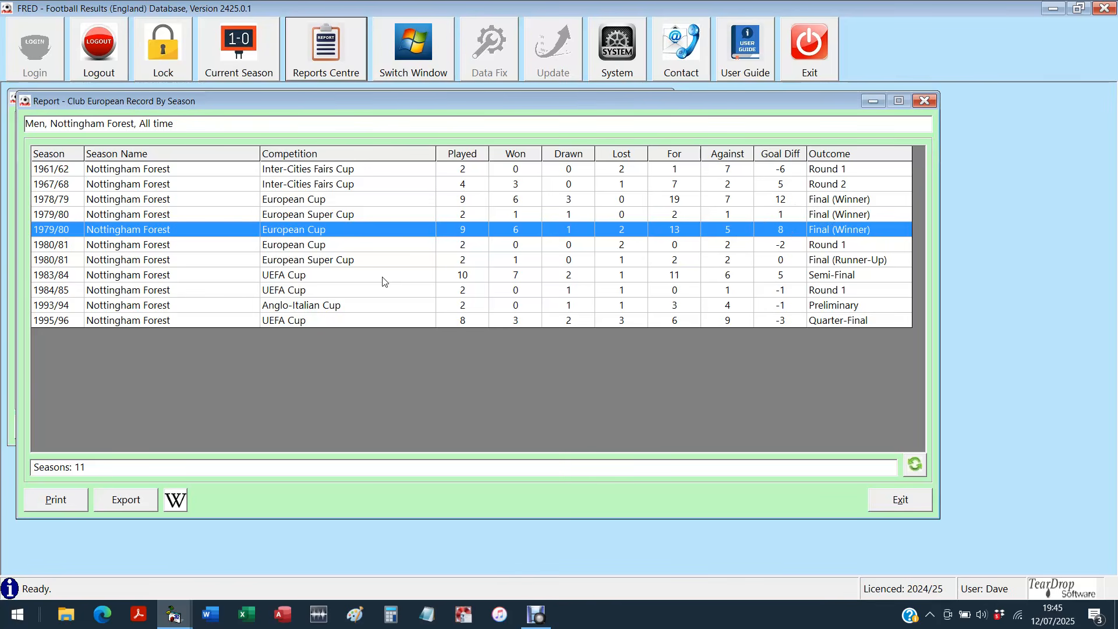
{"action": "left_click", "coordinate": [898, 508]}
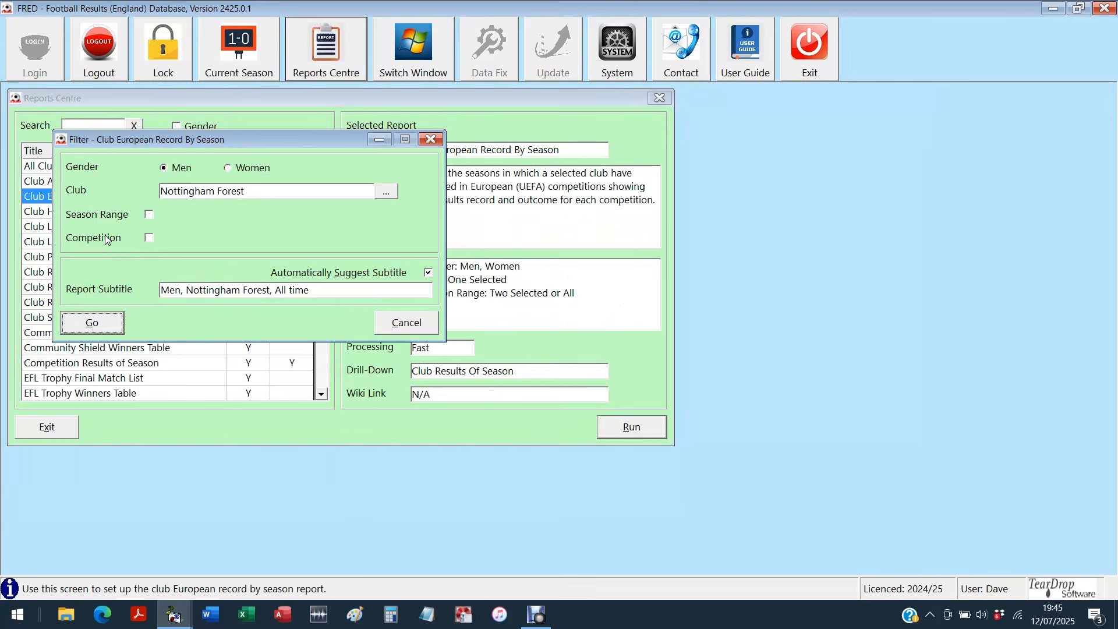
Step: Limit the competition filter to UEFA Champions League and rerun Nottingham Forest's European record report
{"action": "left_click", "coordinate": [106, 239]}
{"action": "left_click", "coordinate": [322, 238]}
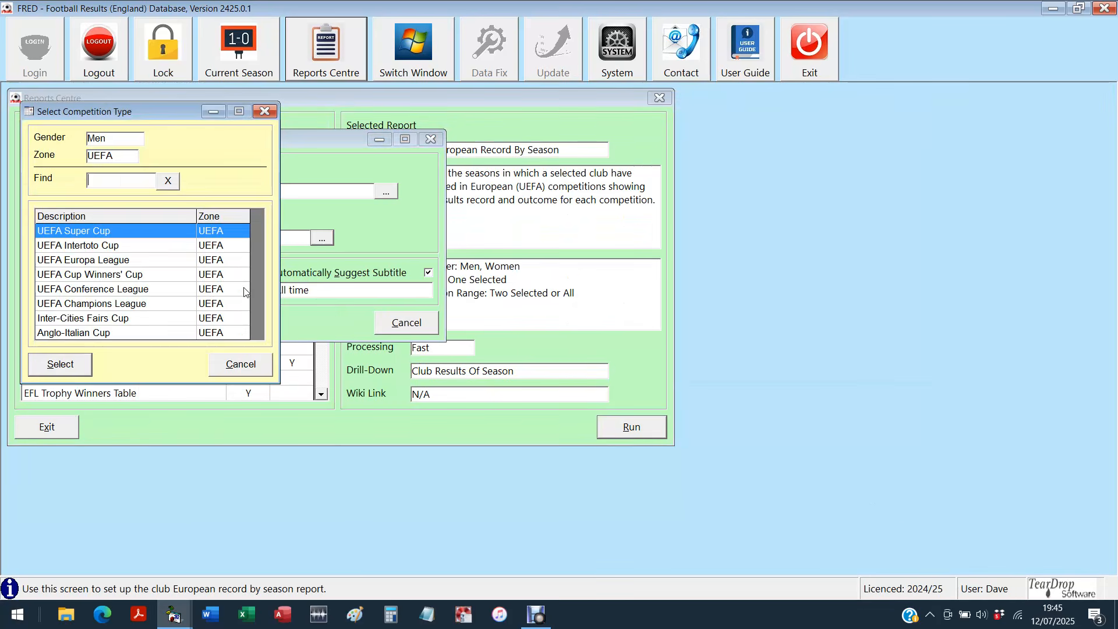
{"action": "left_click", "coordinate": [131, 307]}
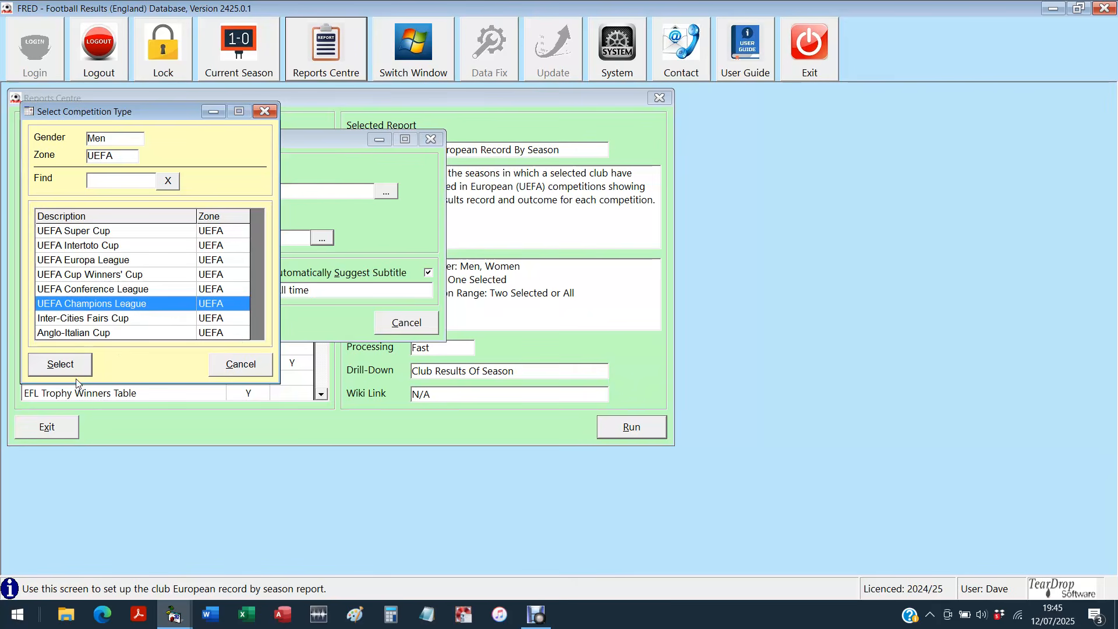
{"action": "left_click", "coordinate": [60, 365]}
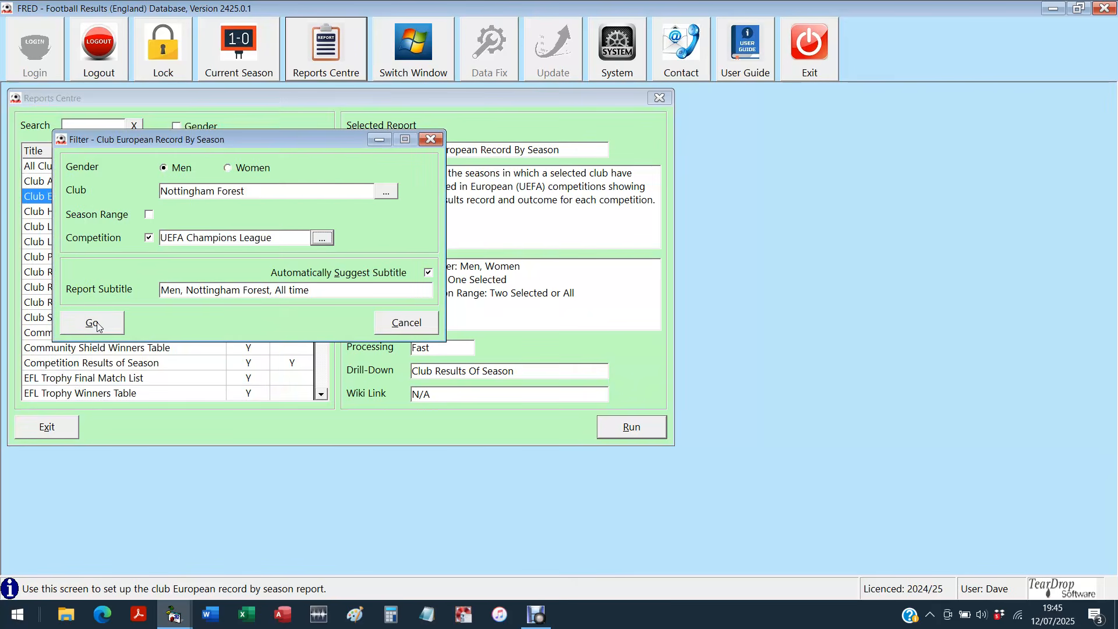
{"action": "left_click", "coordinate": [95, 323]}
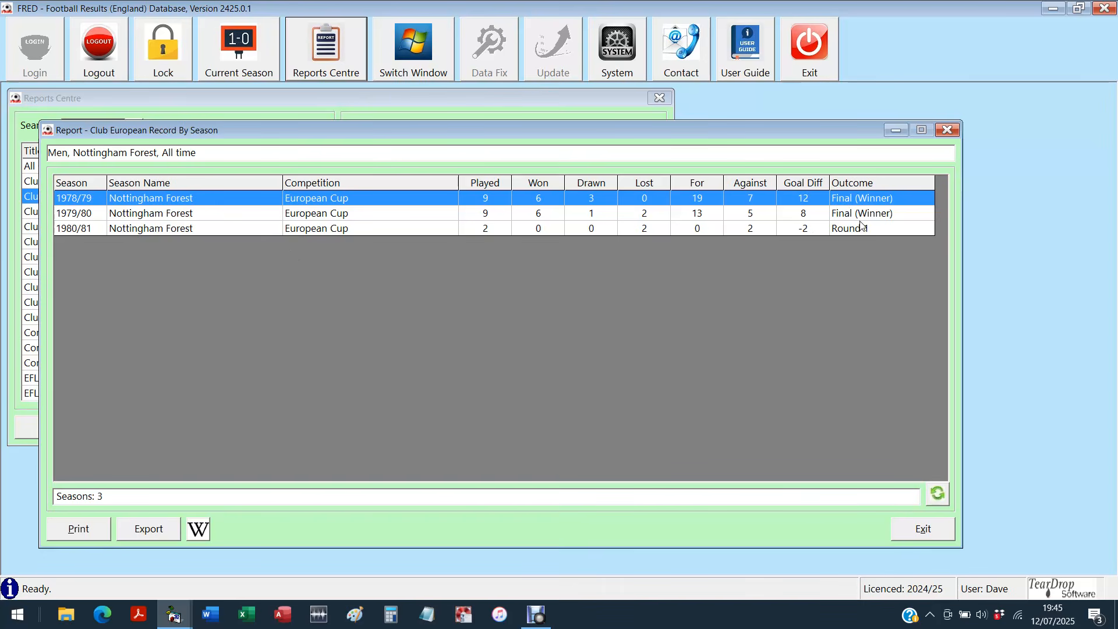
Step: Check Nottingham Forest's 1980/81 European Cup row, and close the report and its filter
{"action": "left_click", "coordinate": [787, 235]}
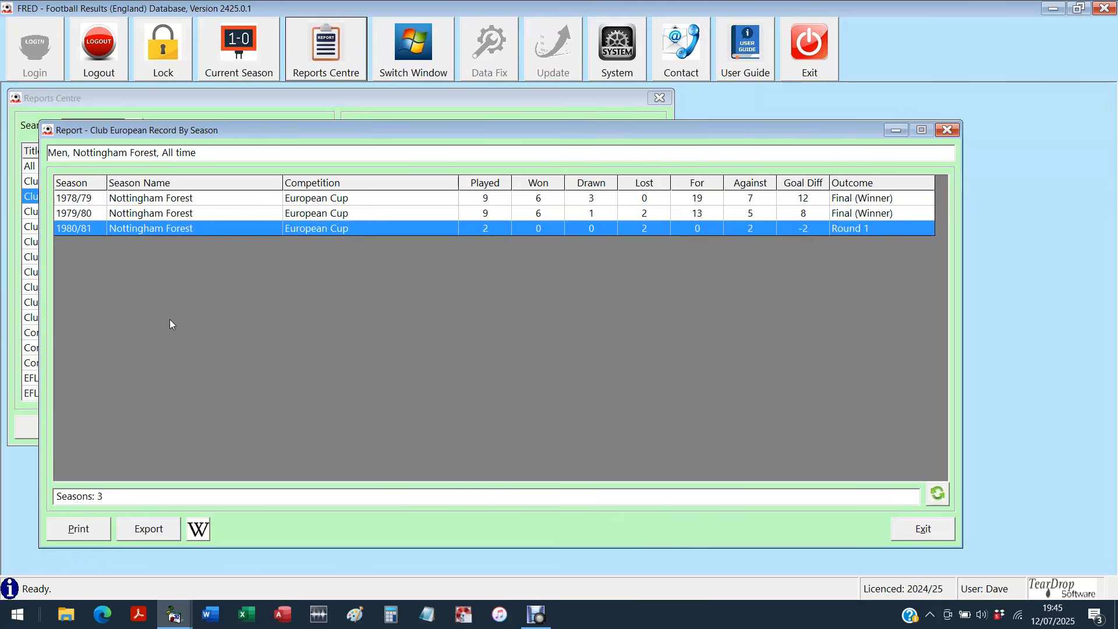
{"action": "left_click", "coordinate": [926, 530]}
{"action": "left_click", "coordinate": [405, 323]}
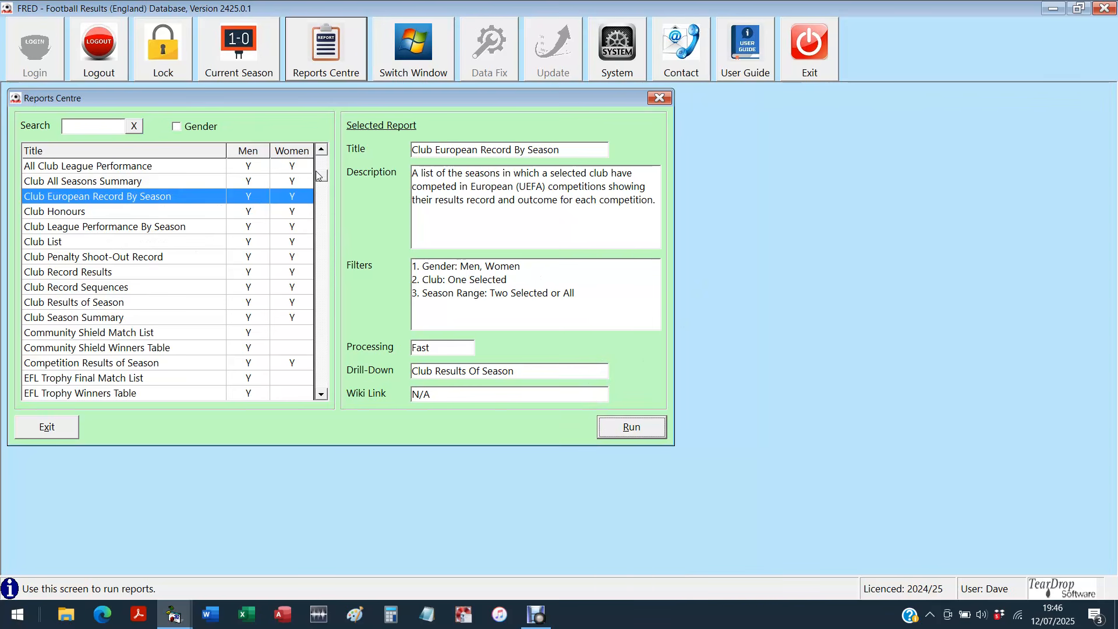
Step: Run the All Club European Performance report for men's teams across all seasons and all competitions
{"action": "scroll", "coordinate": [317, 174], "scroll_direction": "up", "scroll_amount": 1}
{"action": "left_click", "coordinate": [109, 171]}
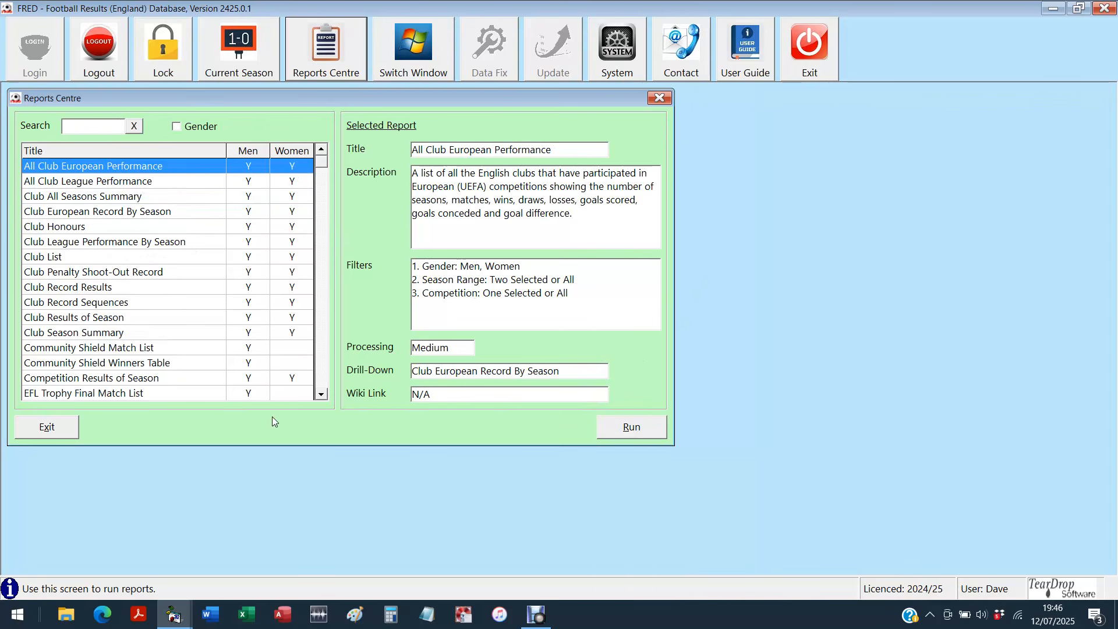
{"action": "left_click", "coordinate": [632, 427]}
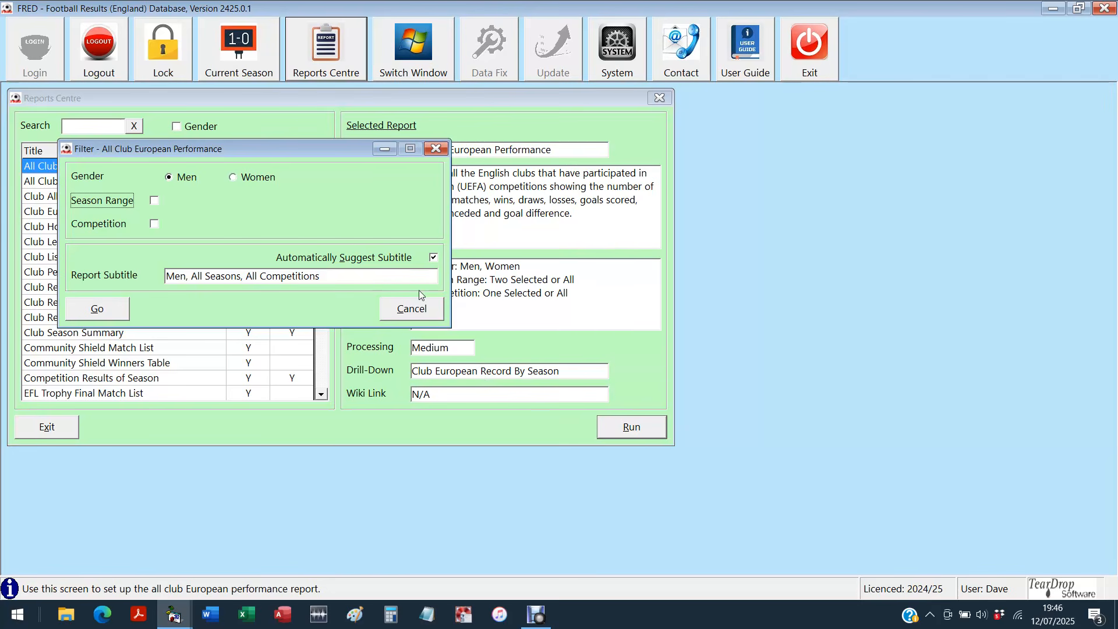
{"action": "left_click_drag", "start_coordinate": [246, 152], "coordinate": [254, 110]}
{"action": "left_click", "coordinate": [120, 271]}
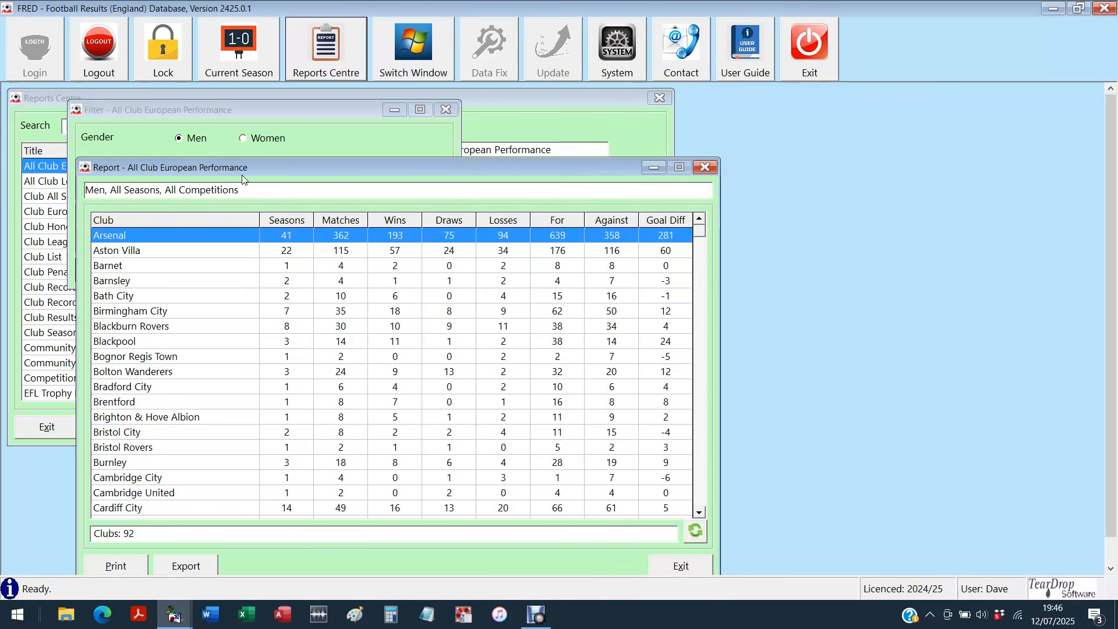
{"action": "left_click_drag", "start_coordinate": [232, 167], "coordinate": [172, 95]}
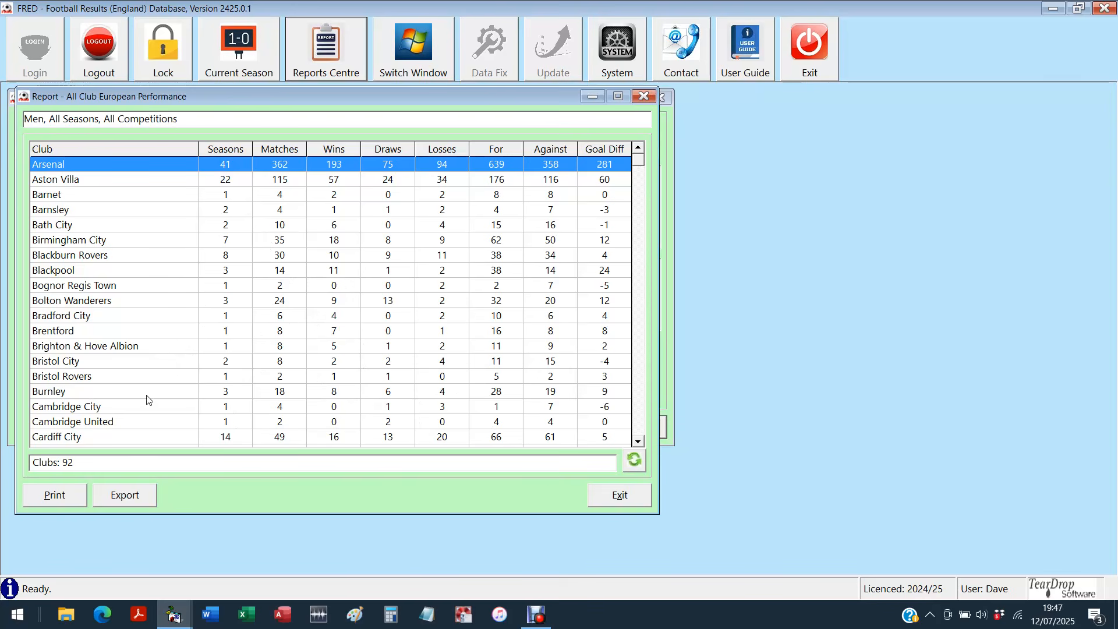
Step: Examine the European performance figures by club, including the Bristol Rovers, Chelsea, Manchester United and Liverpool rows
{"action": "left_click", "coordinate": [120, 375]}
{"action": "left_click", "coordinate": [120, 380]}
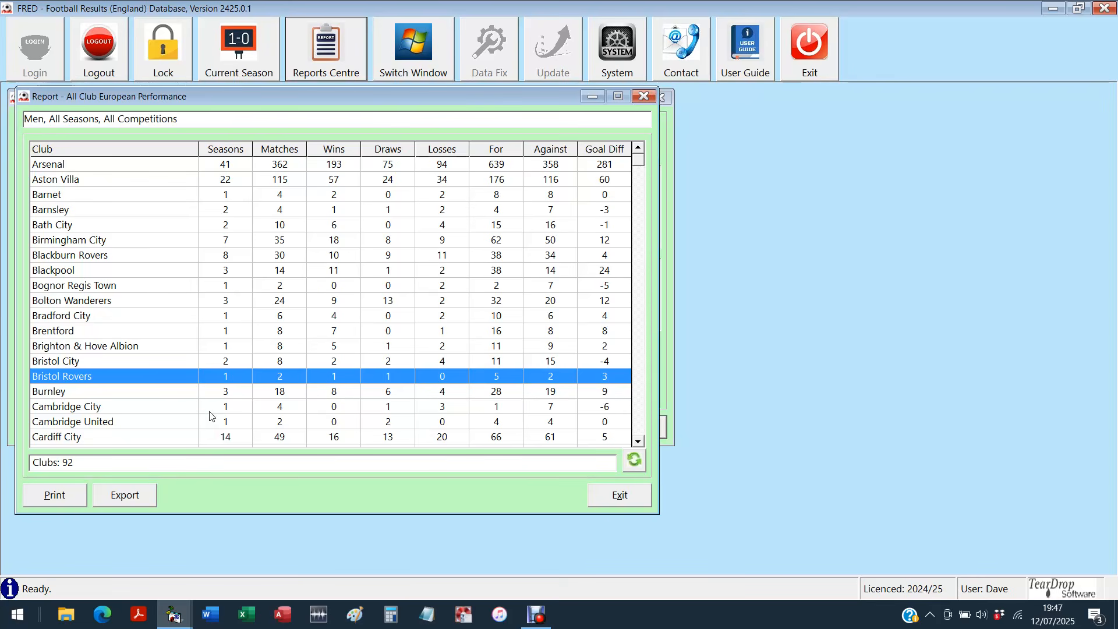
{"action": "left_click", "coordinate": [640, 403]}
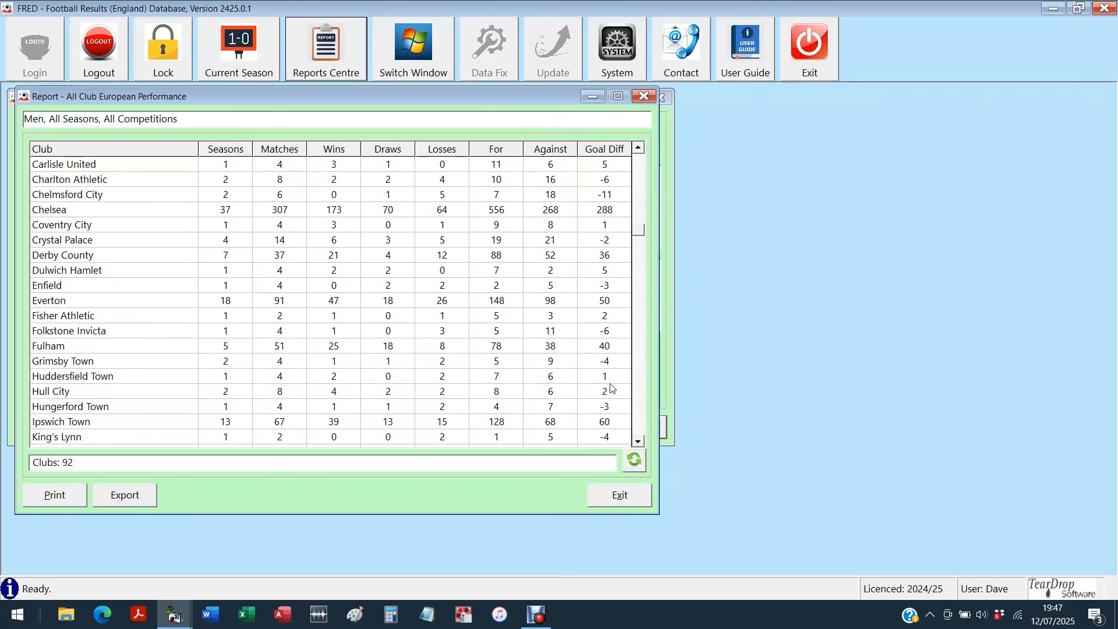
{"action": "left_click", "coordinate": [222, 211]}
{"action": "left_click", "coordinate": [643, 407]}
{"action": "left_click", "coordinate": [213, 271]}
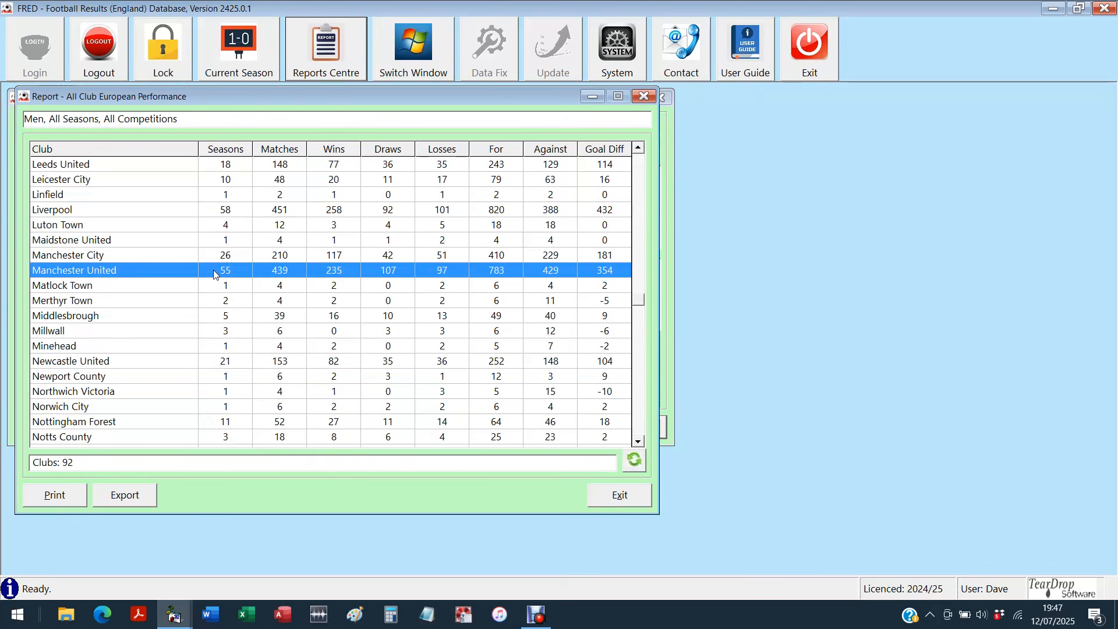
{"action": "left_click", "coordinate": [232, 212]}
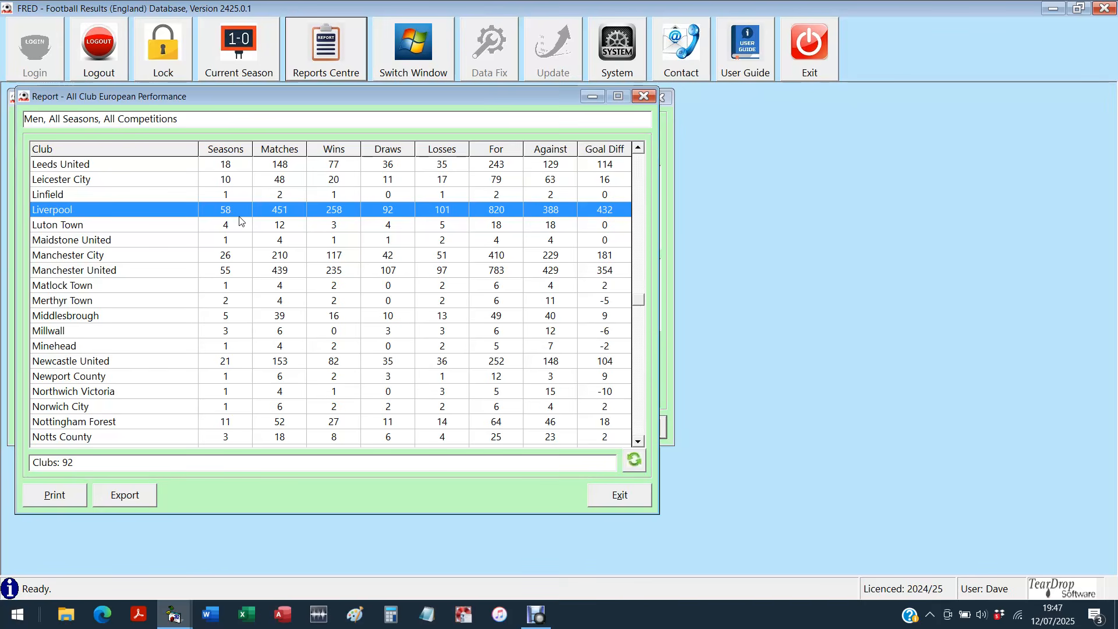
{"action": "left_click", "coordinate": [641, 419]}
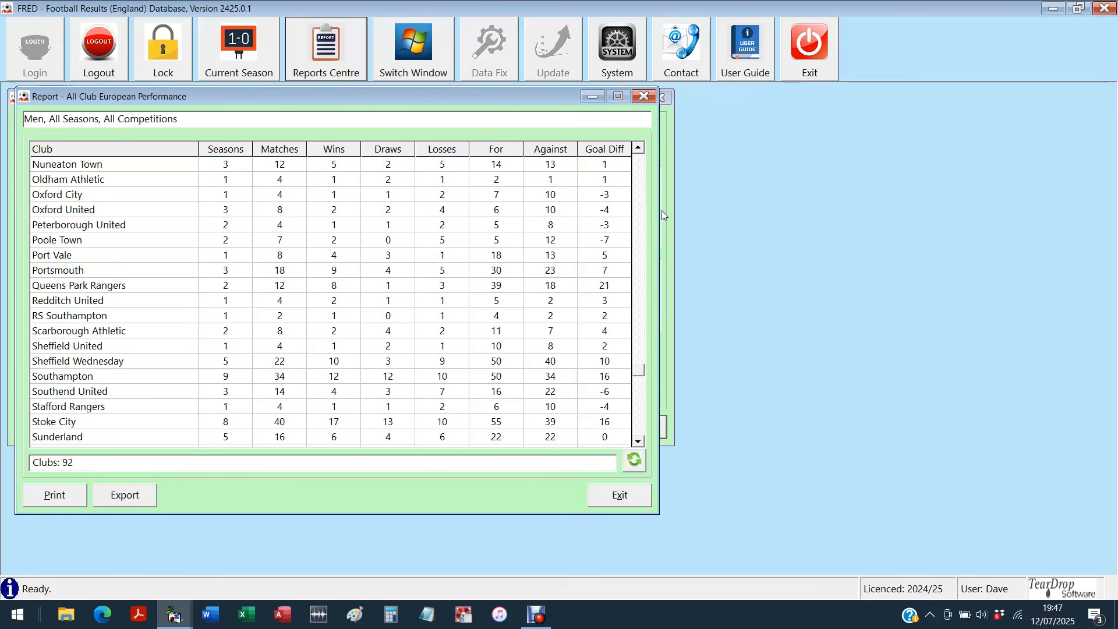
Step: Drill down from the Derby County row to its European record by season and check the 1994/95 row
{"action": "left_click", "coordinate": [641, 219]}
{"action": "left_click", "coordinate": [640, 219]}
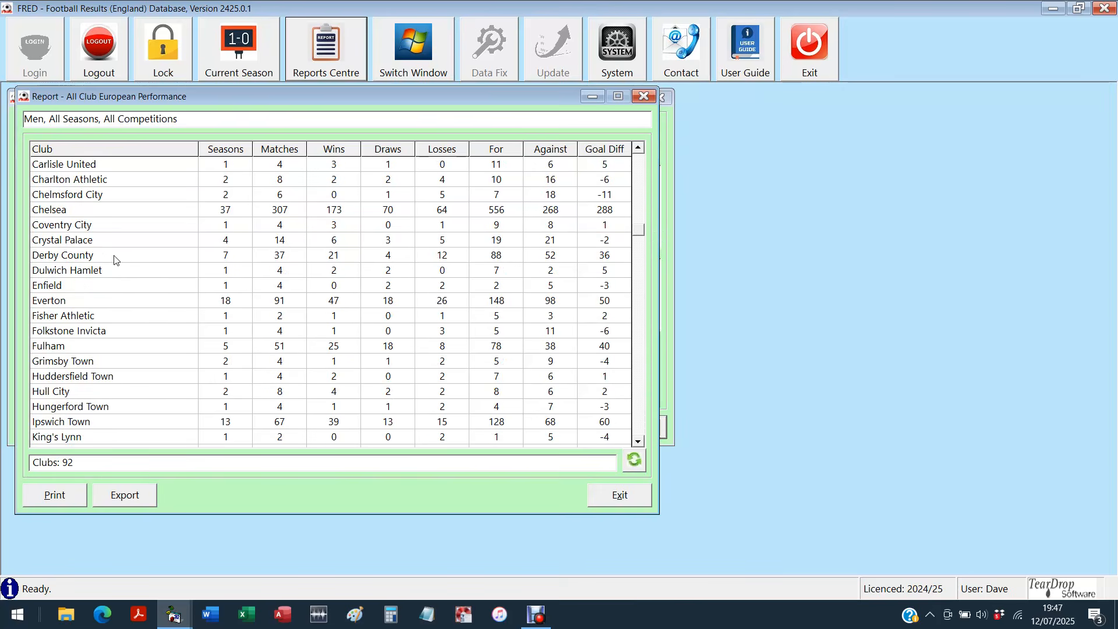
{"action": "left_click", "coordinate": [209, 256]}
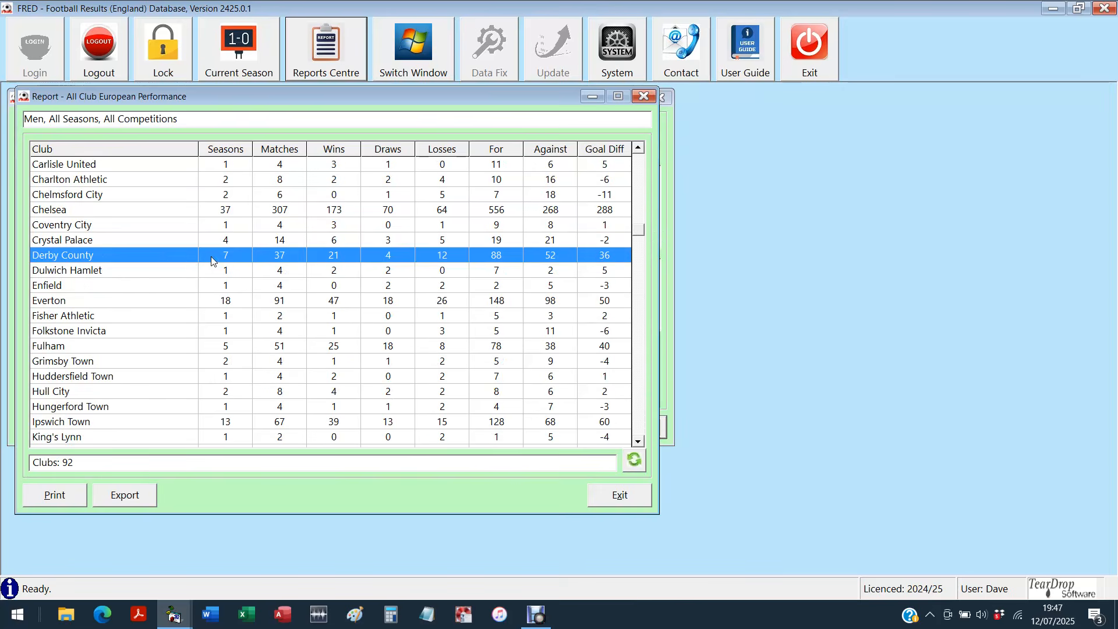
{"action": "double_click", "coordinate": [121, 261]}
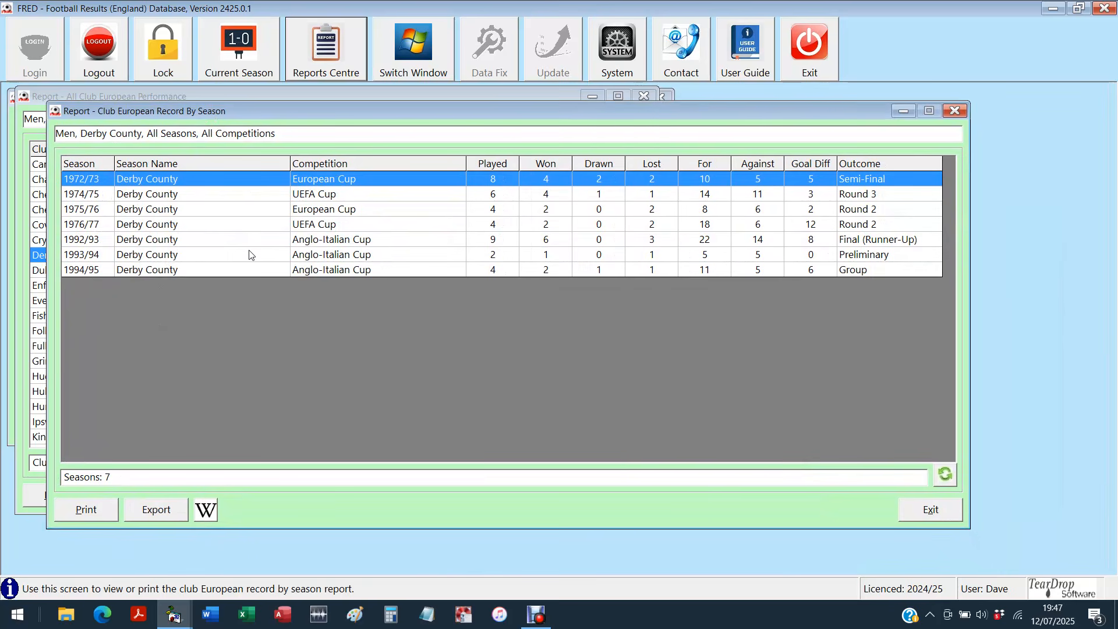
{"action": "left_click", "coordinate": [148, 273]}
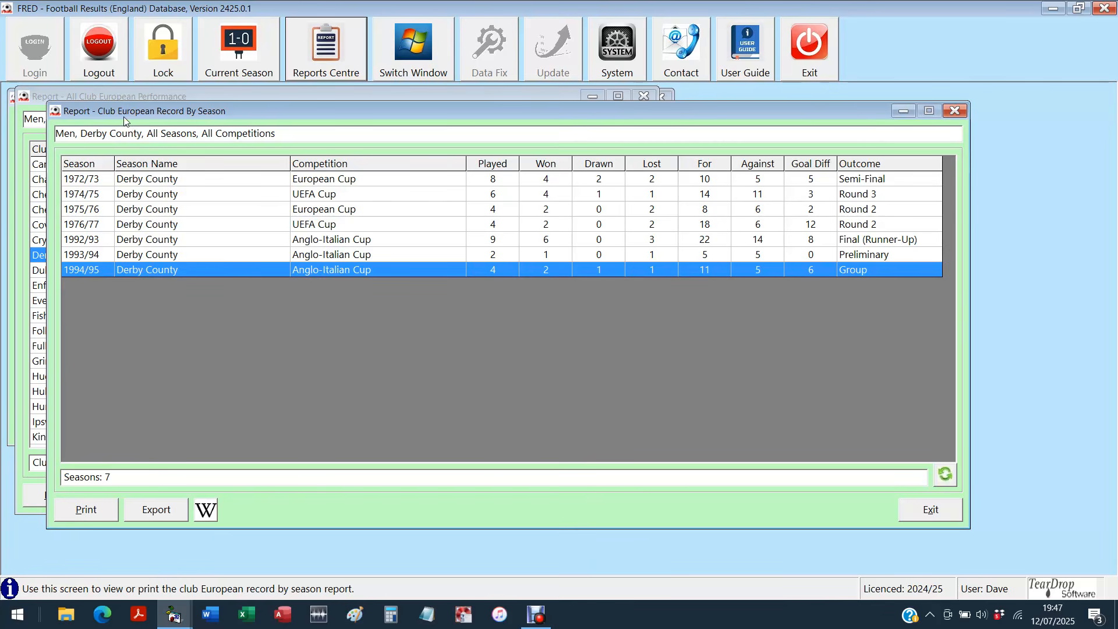
{"action": "left_click_drag", "start_coordinate": [123, 116], "coordinate": [114, 142]}
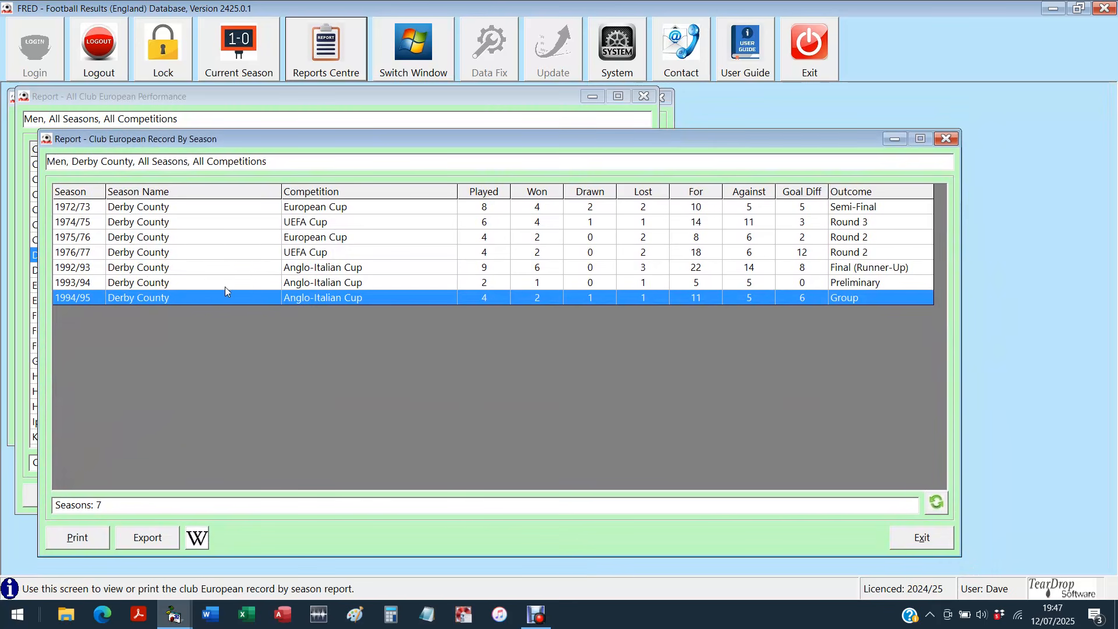
Step: Open the match results behind Derby County's 1992/93 Anglo-Italian Cup season
{"action": "left_click", "coordinate": [272, 269]}
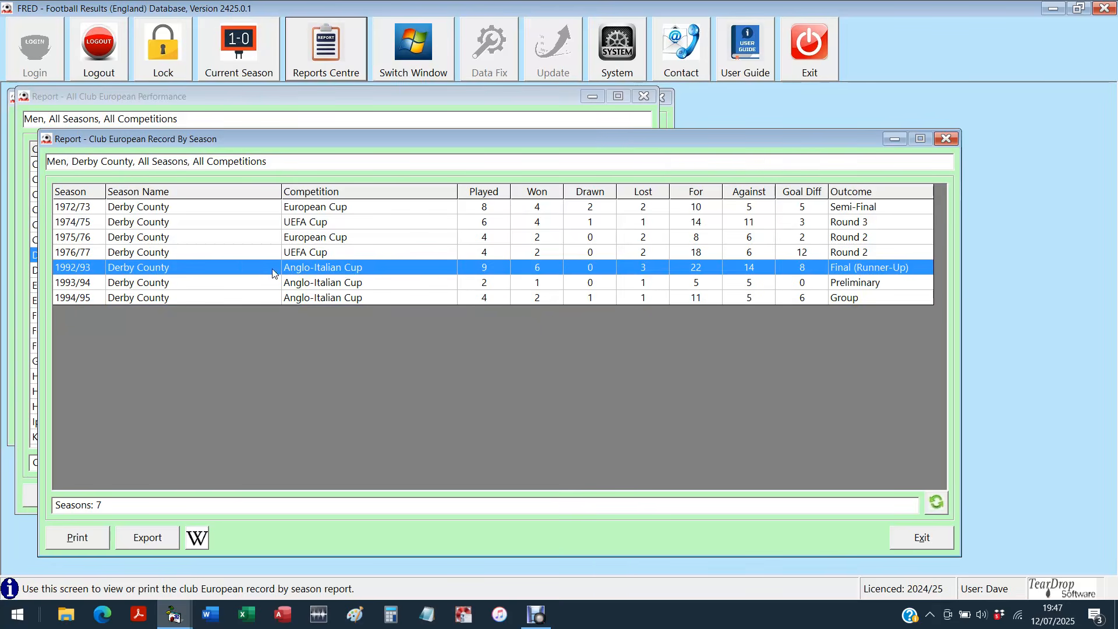
{"action": "double_click", "coordinate": [230, 269]}
{"action": "left_click_drag", "start_coordinate": [229, 210], "coordinate": [186, 121]}
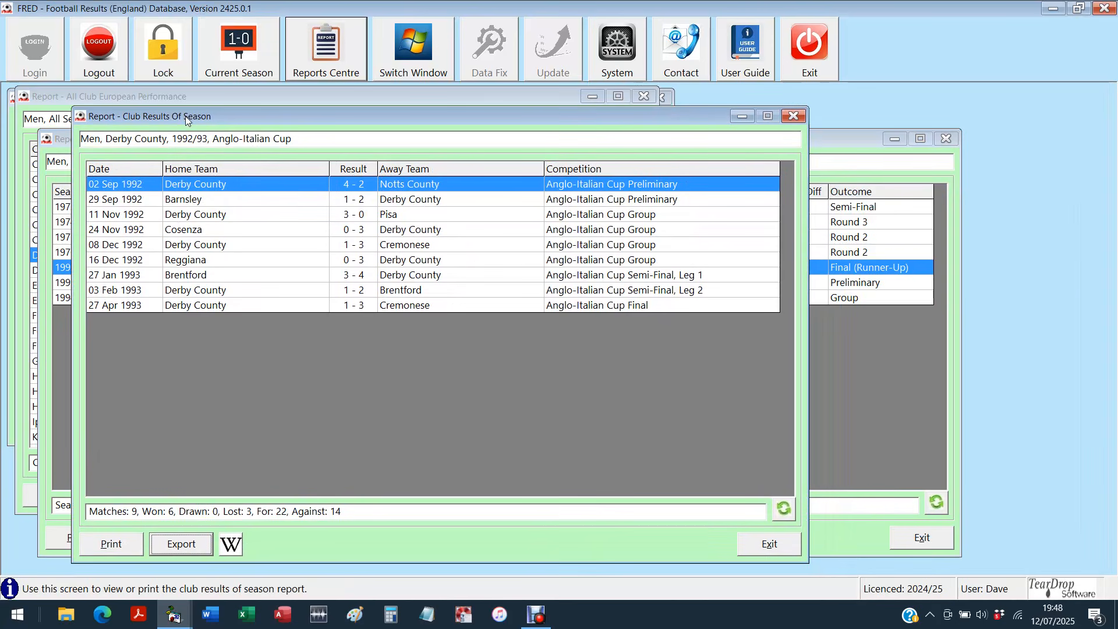
Step: View the match details of the 27 April 1993 Anglo-Italian Cup Final against Cremonese, and close them
{"action": "left_click", "coordinate": [305, 306]}
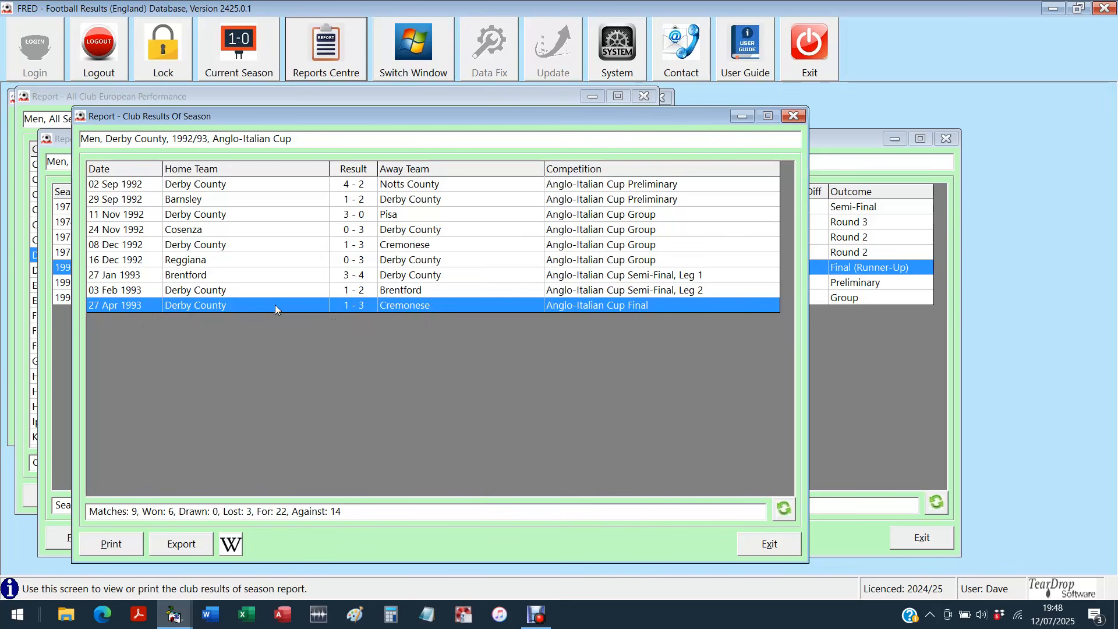
{"action": "double_click", "coordinate": [396, 307]}
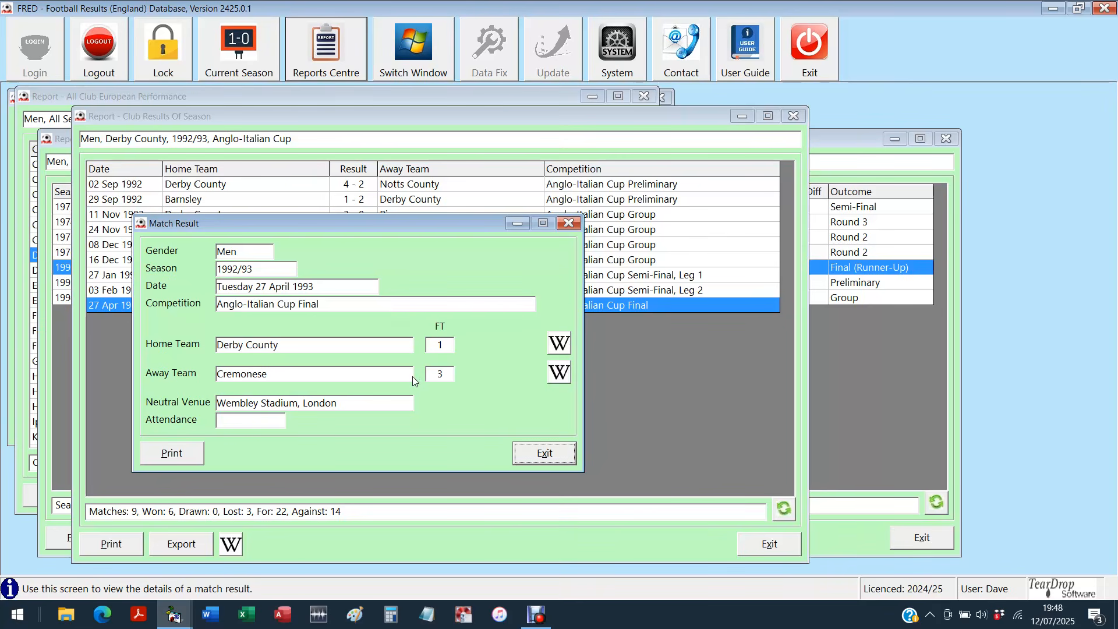
{"action": "left_click", "coordinate": [543, 453]}
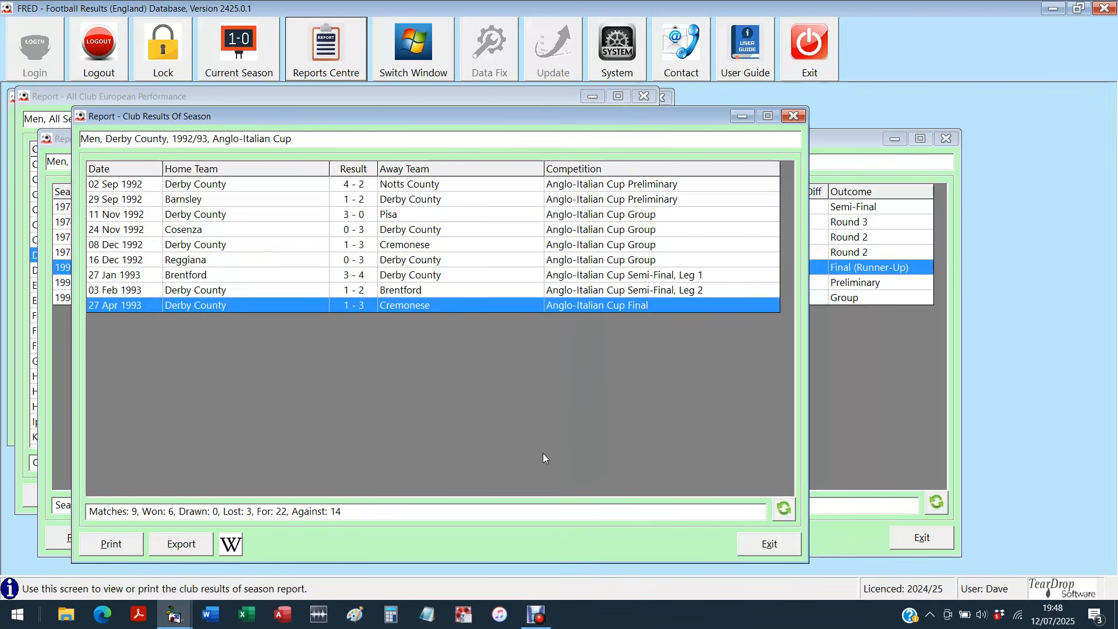
Step: Close the Derby County reports, the All Club European Performance report and its filter
{"action": "left_click", "coordinate": [785, 545]}
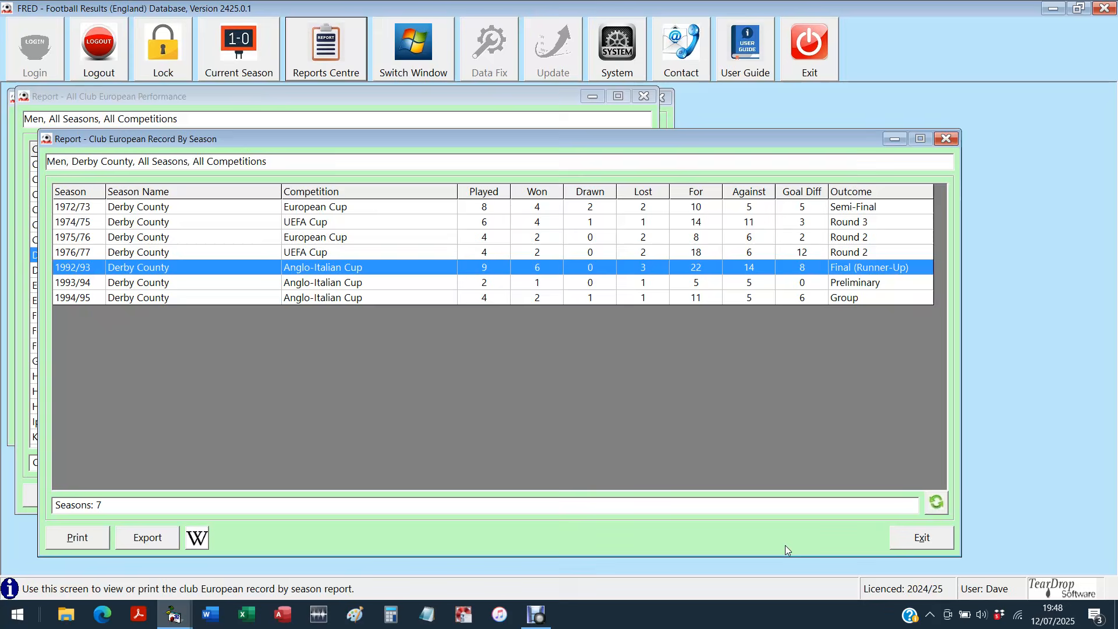
{"action": "left_click", "coordinate": [932, 543]}
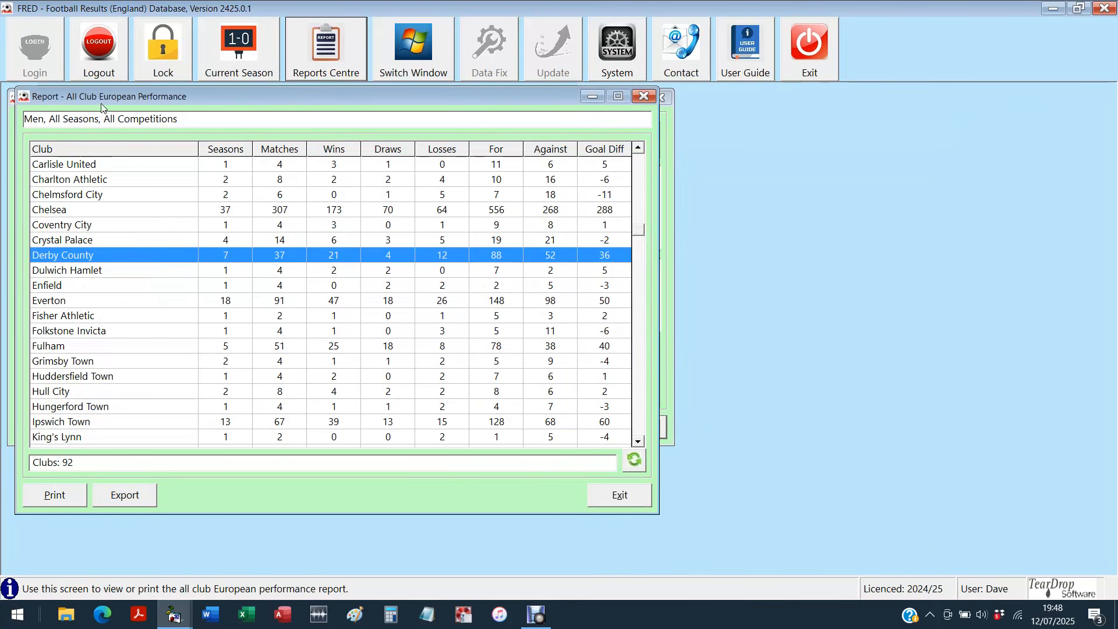
{"action": "left_click_drag", "start_coordinate": [97, 96], "coordinate": [103, 103]}
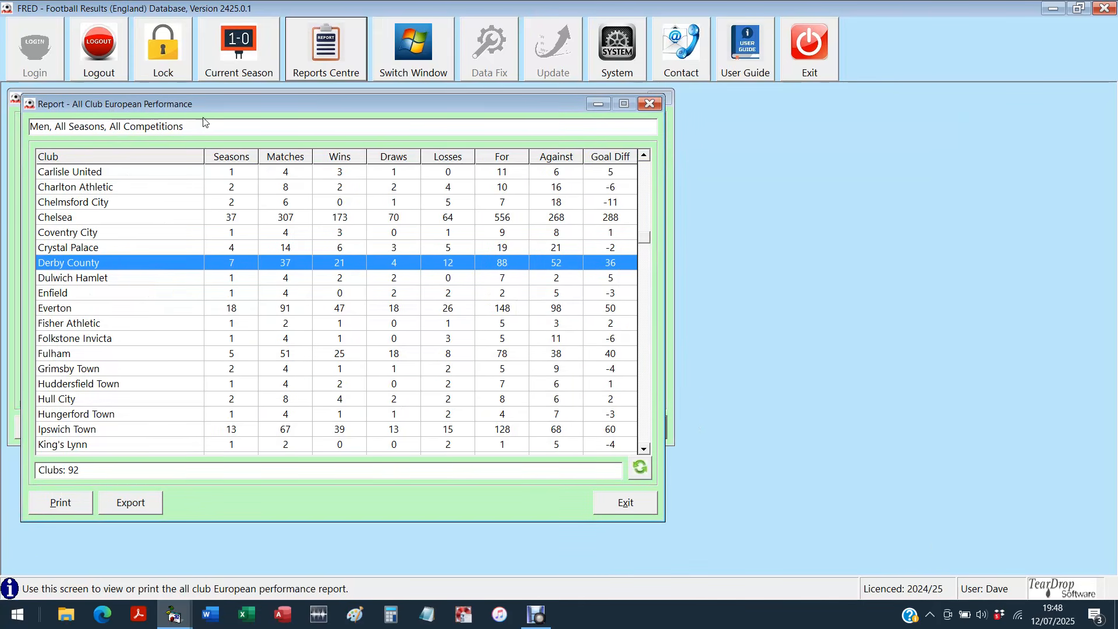
{"action": "left_click", "coordinate": [635, 503]}
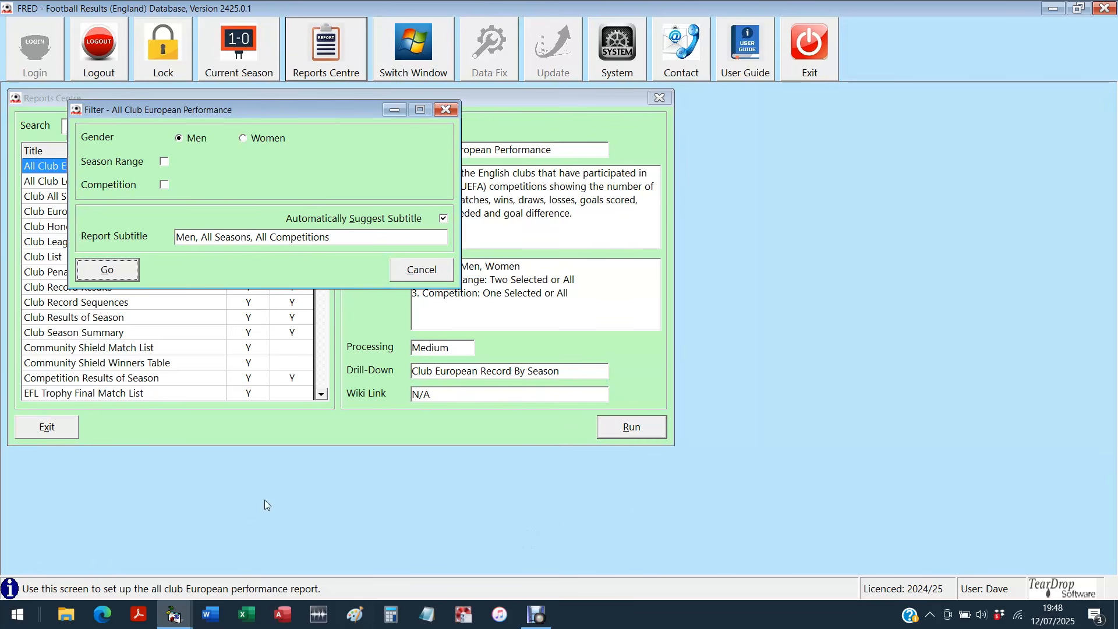
{"action": "left_click", "coordinate": [422, 270]}
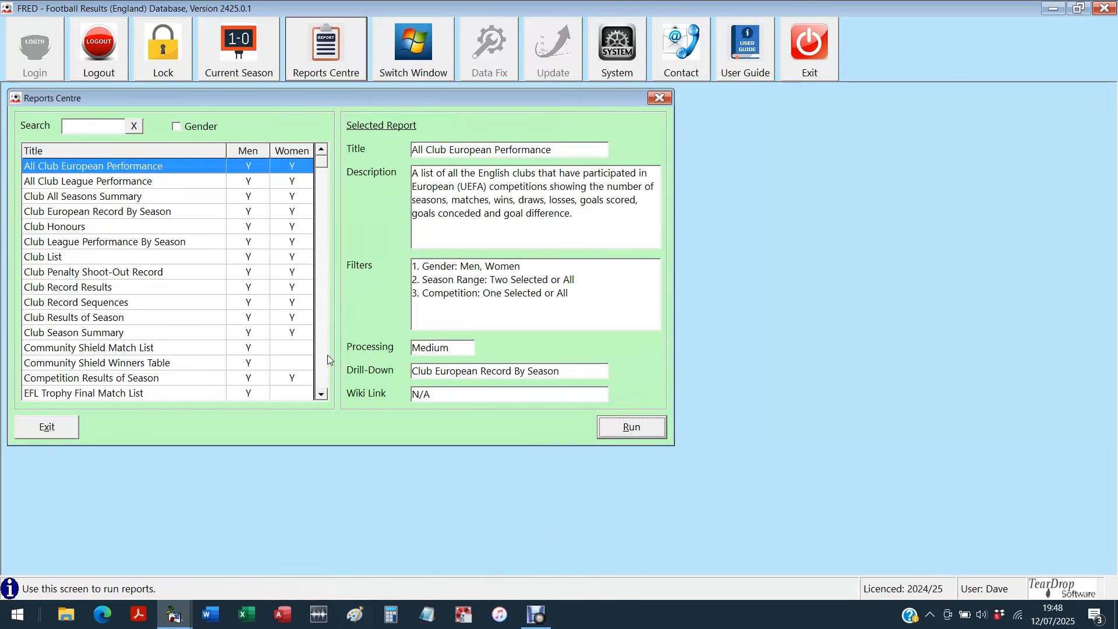
Step: Run the Play-Off Final Match List report for men, all seasons, with the level filter set to 5
{"action": "left_click", "coordinate": [322, 352]}
{"action": "left_click", "coordinate": [87, 379]}
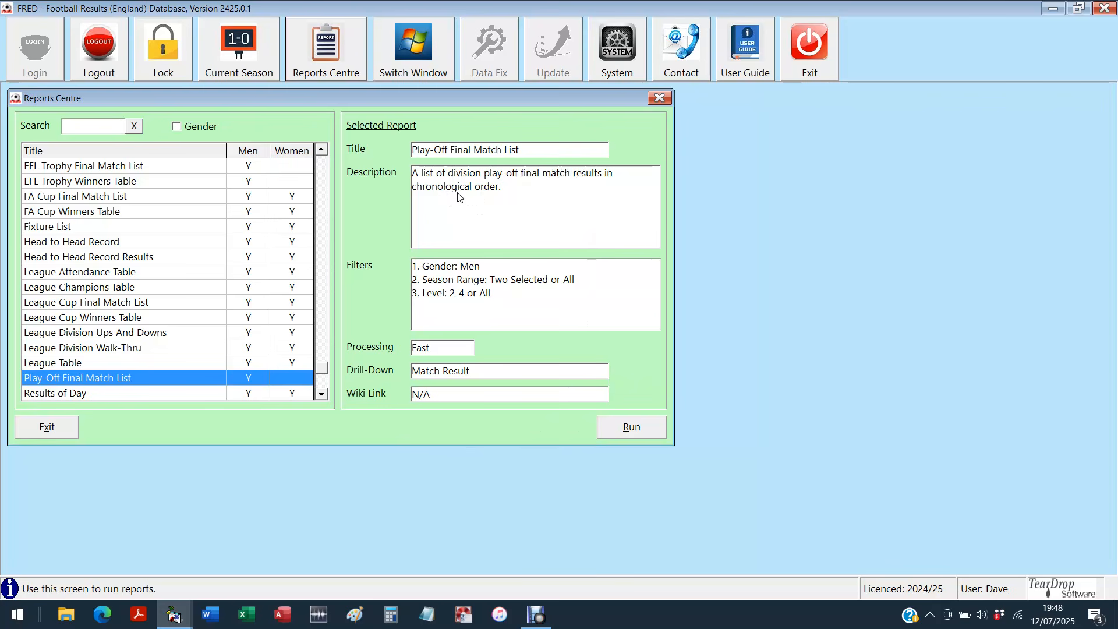
{"action": "left_click", "coordinate": [631, 427]}
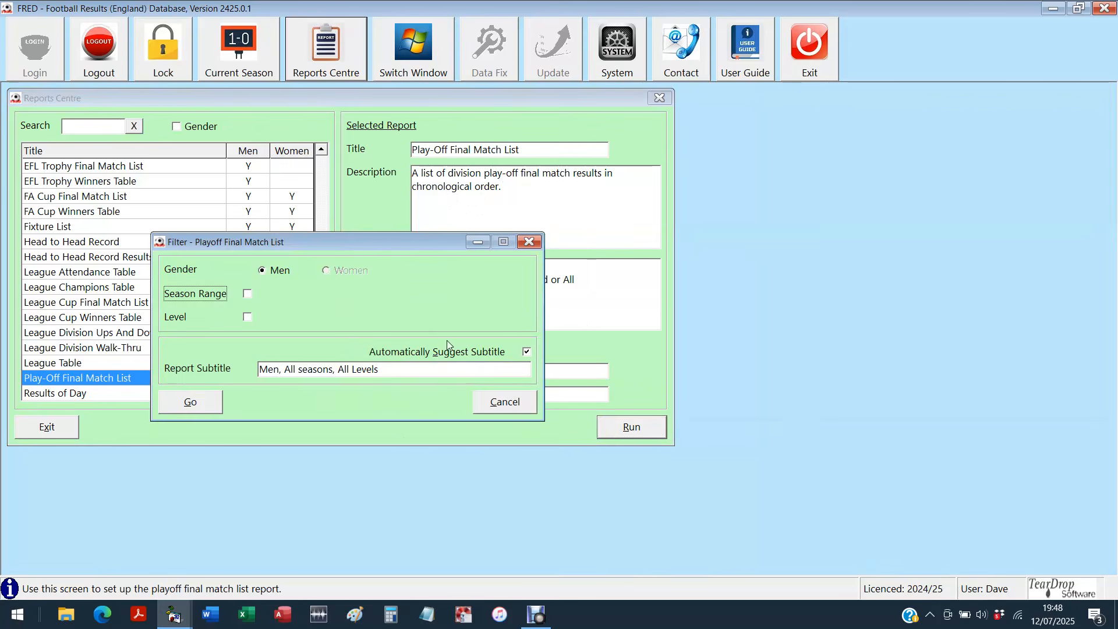
{"action": "left_click_drag", "start_coordinate": [324, 240], "coordinate": [282, 153]}
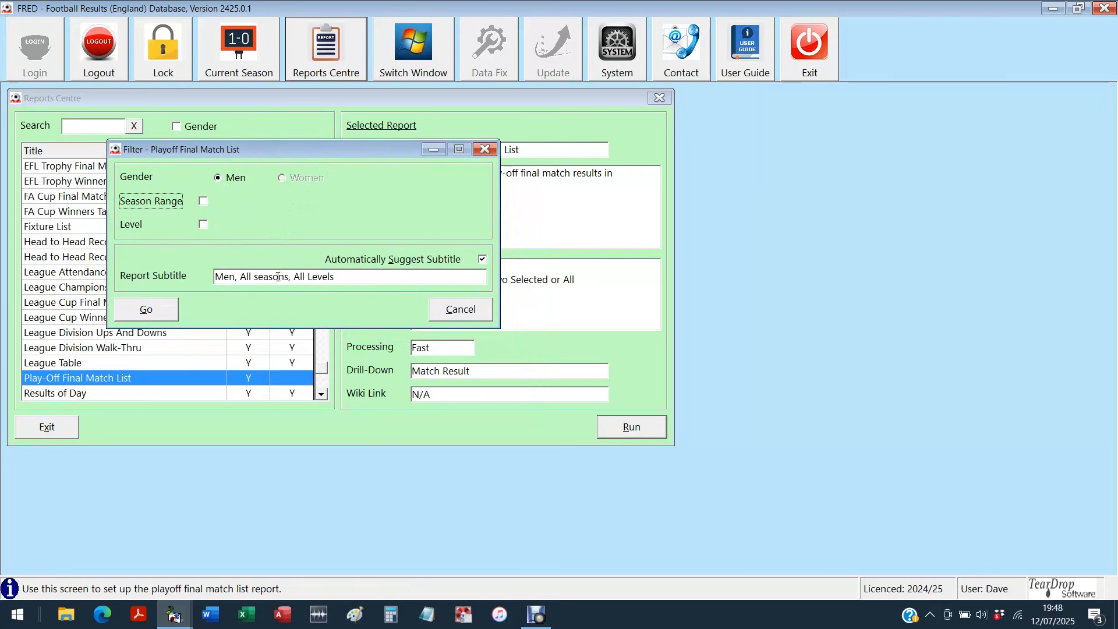
{"action": "left_click", "coordinate": [135, 225]}
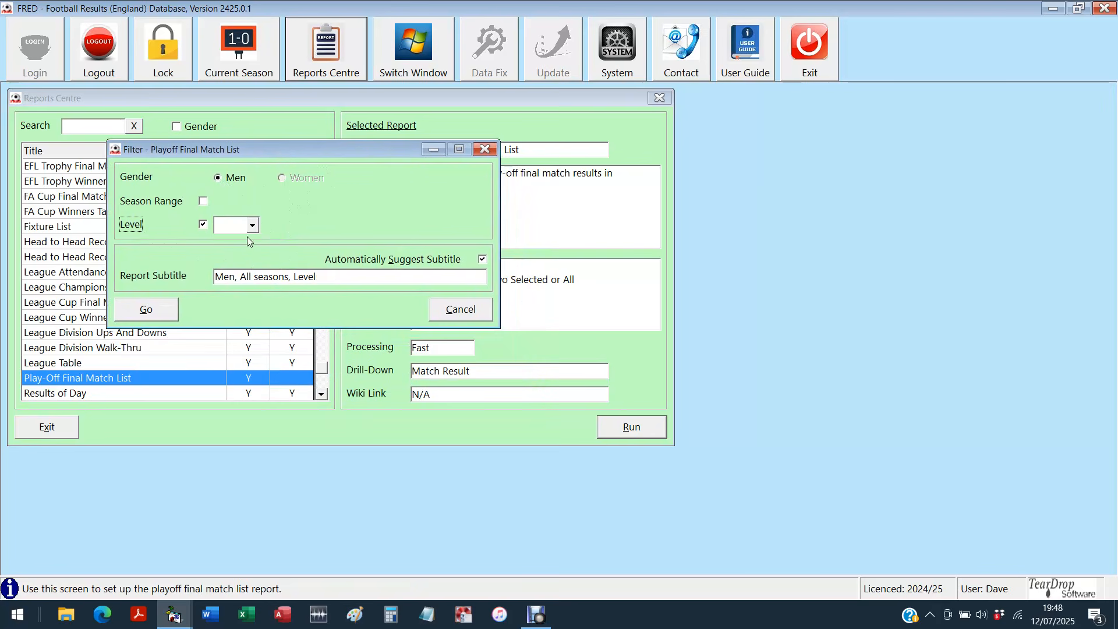
{"action": "left_click", "coordinate": [253, 226]}
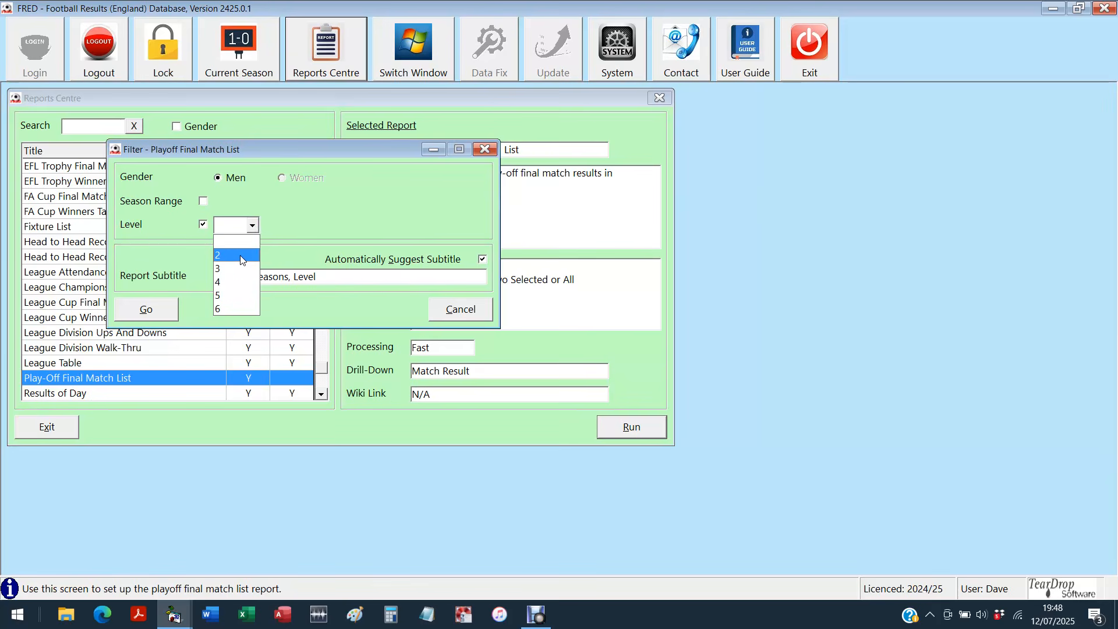
{"action": "left_click", "coordinate": [222, 296]}
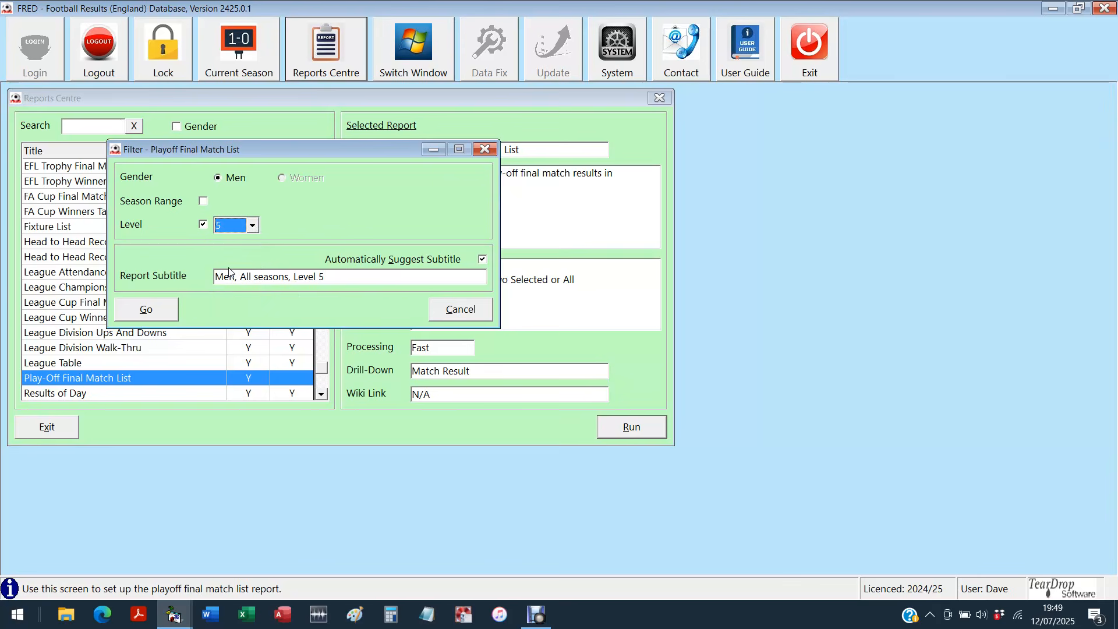
{"action": "left_click", "coordinate": [146, 311]}
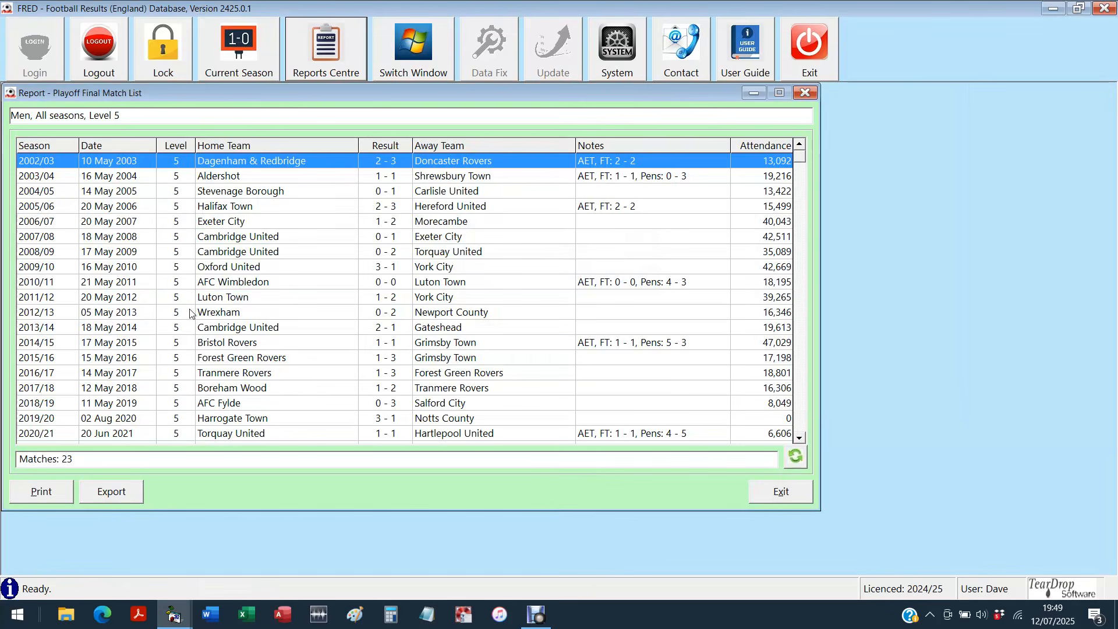
{"action": "left_click_drag", "start_coordinate": [282, 96], "coordinate": [301, 106]}
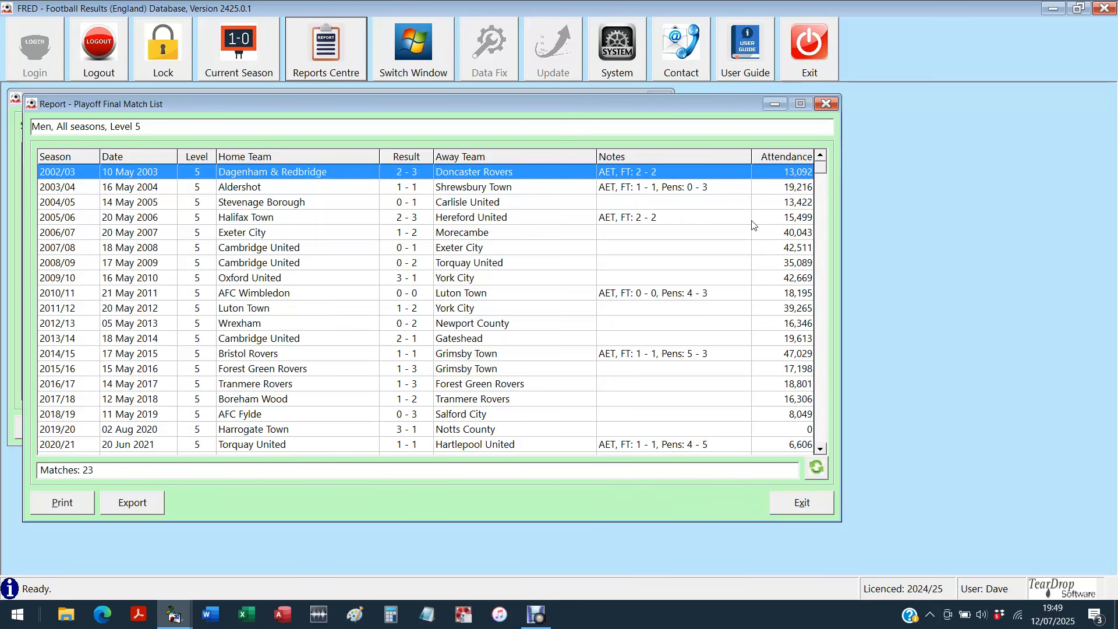
Step: Check the 2024/25 play-off final row at the end of the match list, and close the report and its filter
{"action": "left_click_drag", "start_coordinate": [823, 173], "coordinate": [821, 440]}
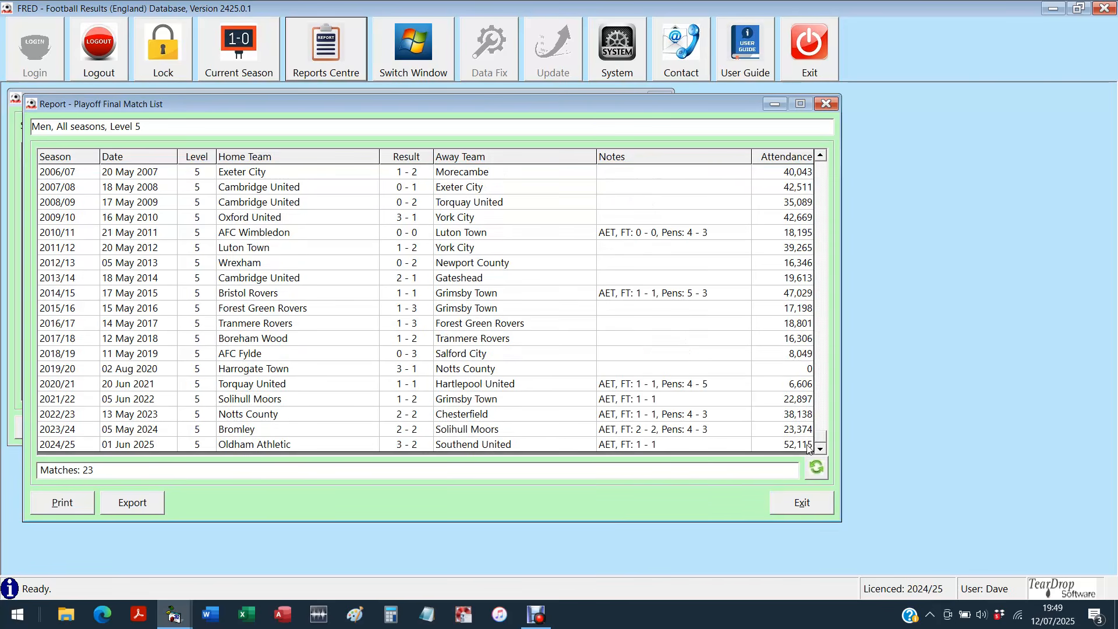
{"action": "left_click", "coordinate": [376, 445]}
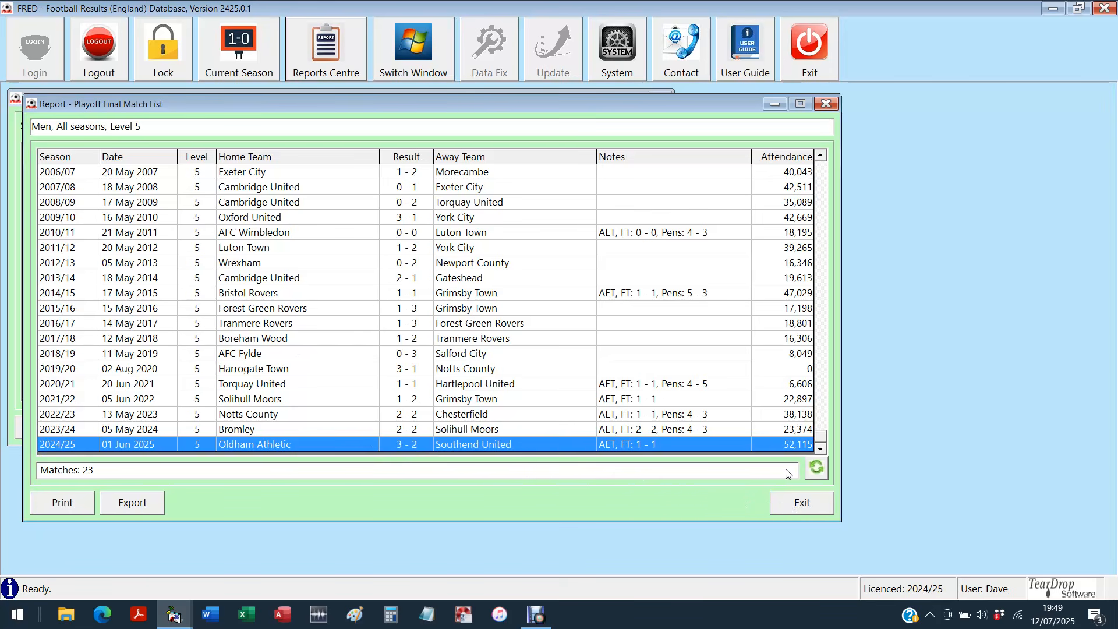
{"action": "left_click", "coordinate": [808, 504]}
{"action": "left_click", "coordinate": [454, 309]}
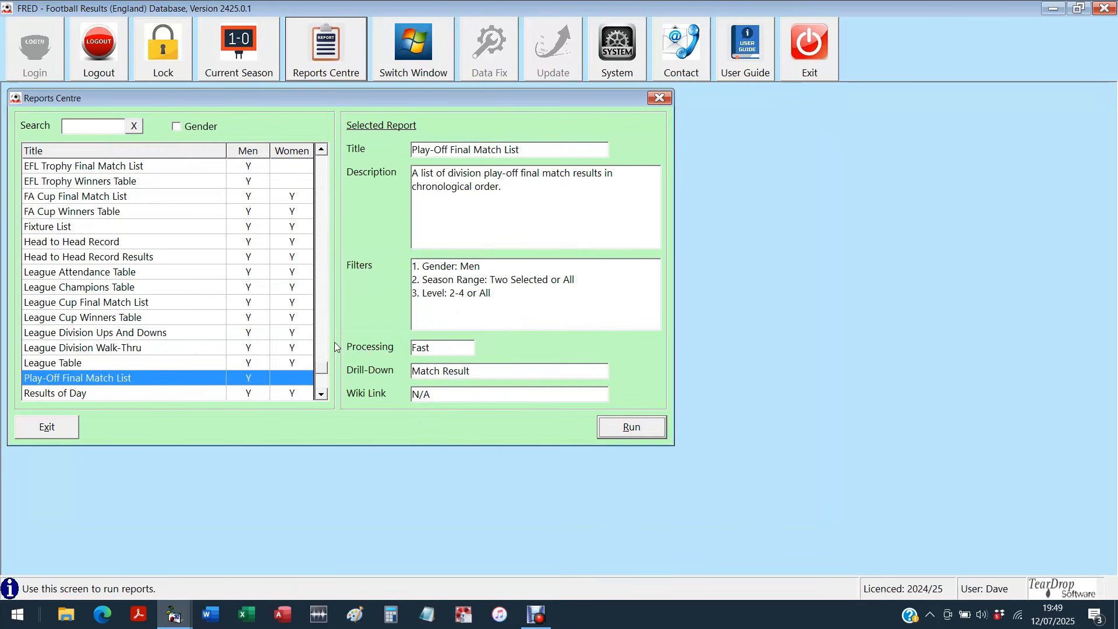
Step: Open the Head to Head Record Results filter for men and set Club 1 to Huddersfield Town
{"action": "left_click", "coordinate": [265, 260]}
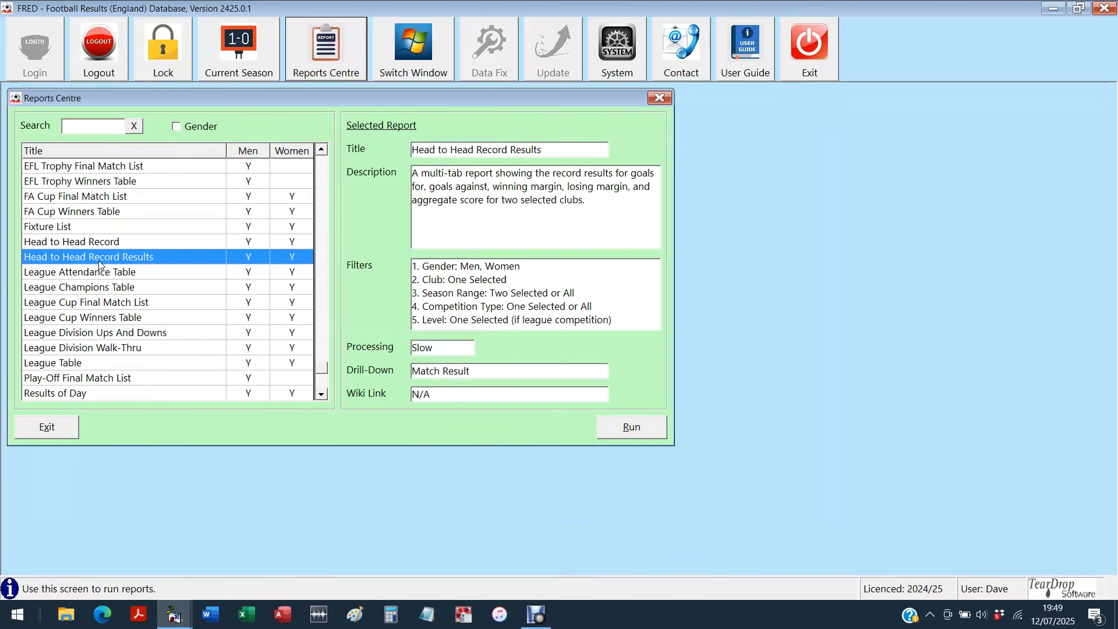
{"action": "left_click", "coordinate": [617, 428]}
{"action": "left_click_drag", "start_coordinate": [201, 113], "coordinate": [221, 125]}
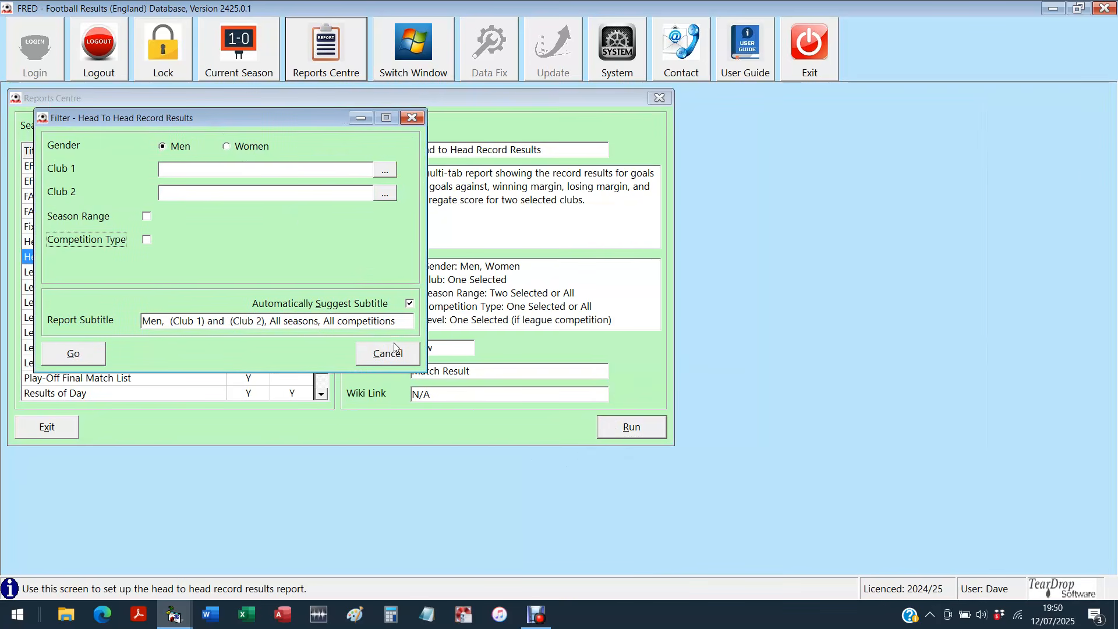
{"action": "left_click", "coordinate": [387, 170]}
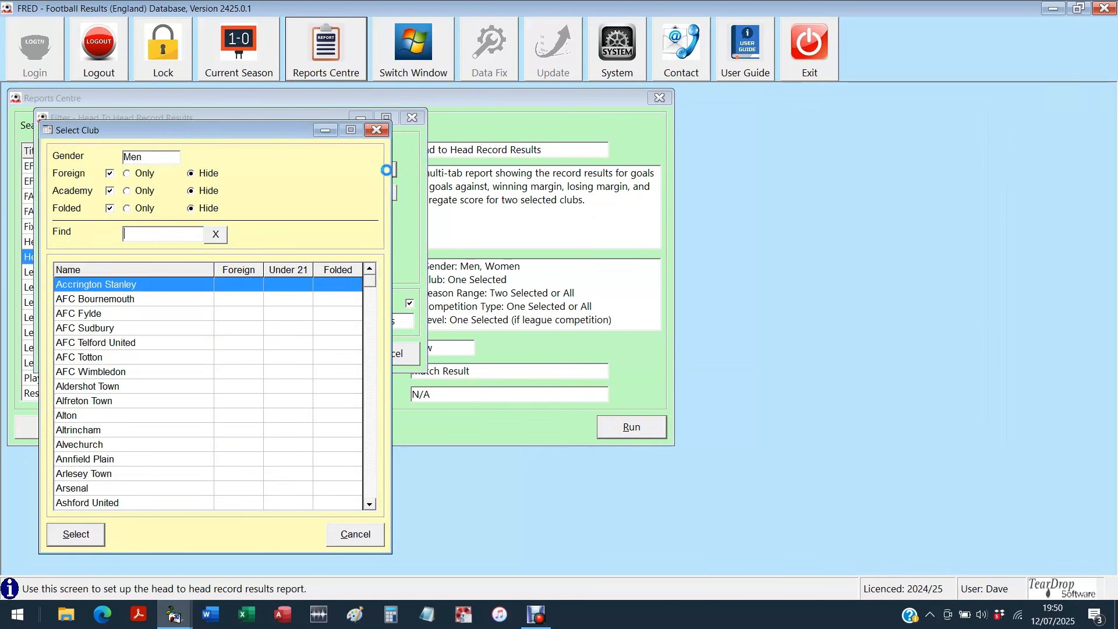
{"action": "left_click_drag", "start_coordinate": [374, 281], "coordinate": [370, 386]}
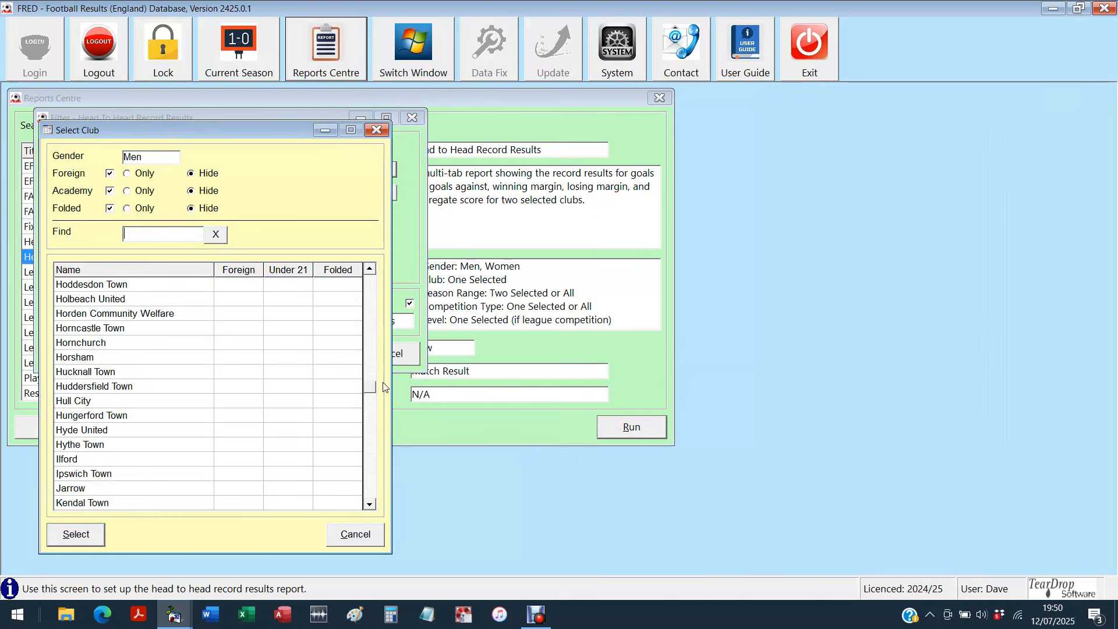
{"action": "left_click", "coordinate": [166, 386]}
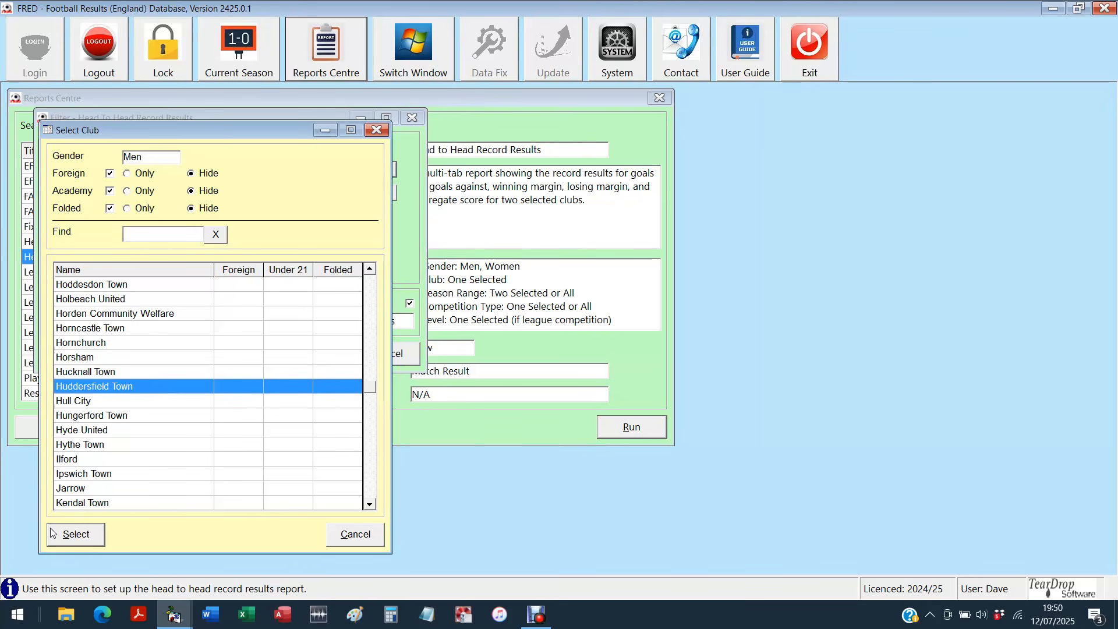
{"action": "left_click", "coordinate": [53, 533]}
Step: Set Club 2 to Norwich City and run the head-to-head report for all seasons and all competitions
{"action": "left_click", "coordinate": [377, 198]}
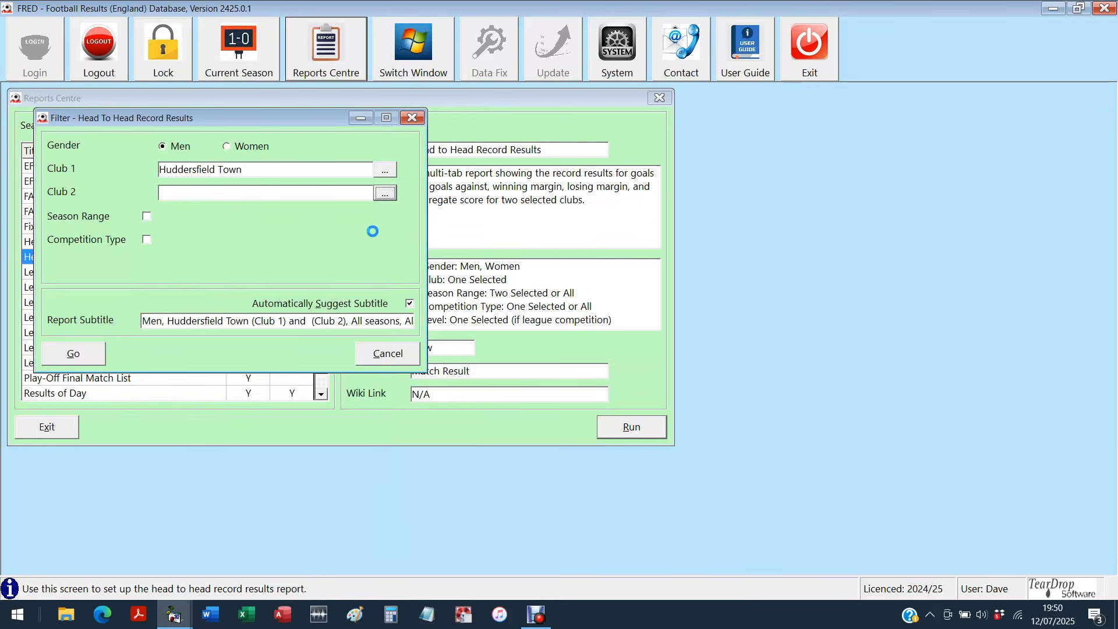
{"action": "left_click_drag", "start_coordinate": [389, 300], "coordinate": [373, 458]}
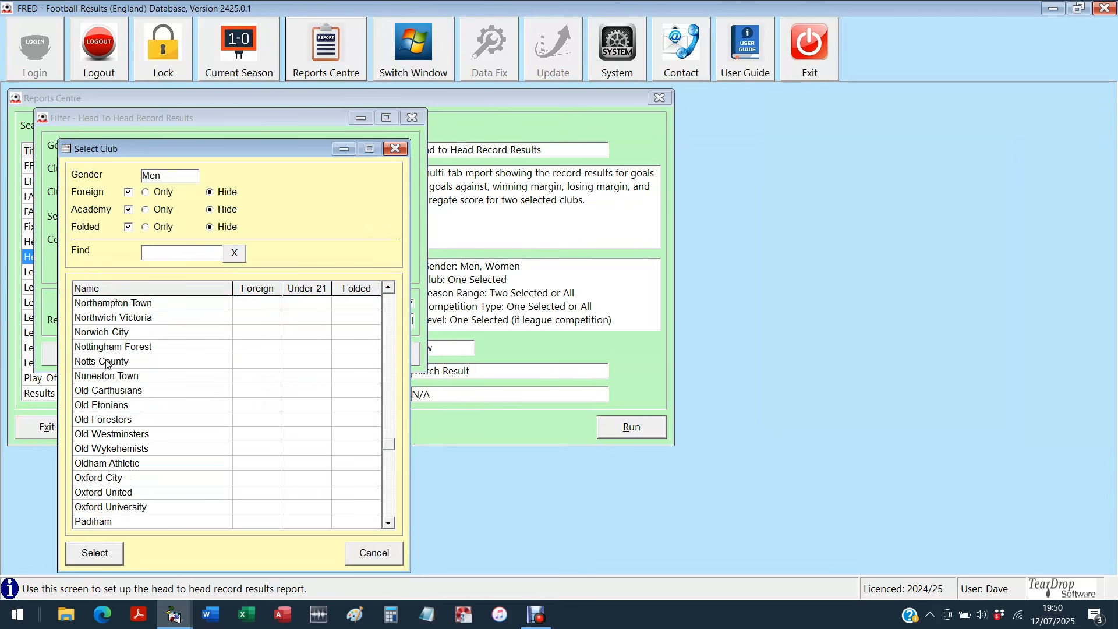
{"action": "left_click", "coordinate": [95, 336]}
{"action": "left_click", "coordinate": [94, 553]}
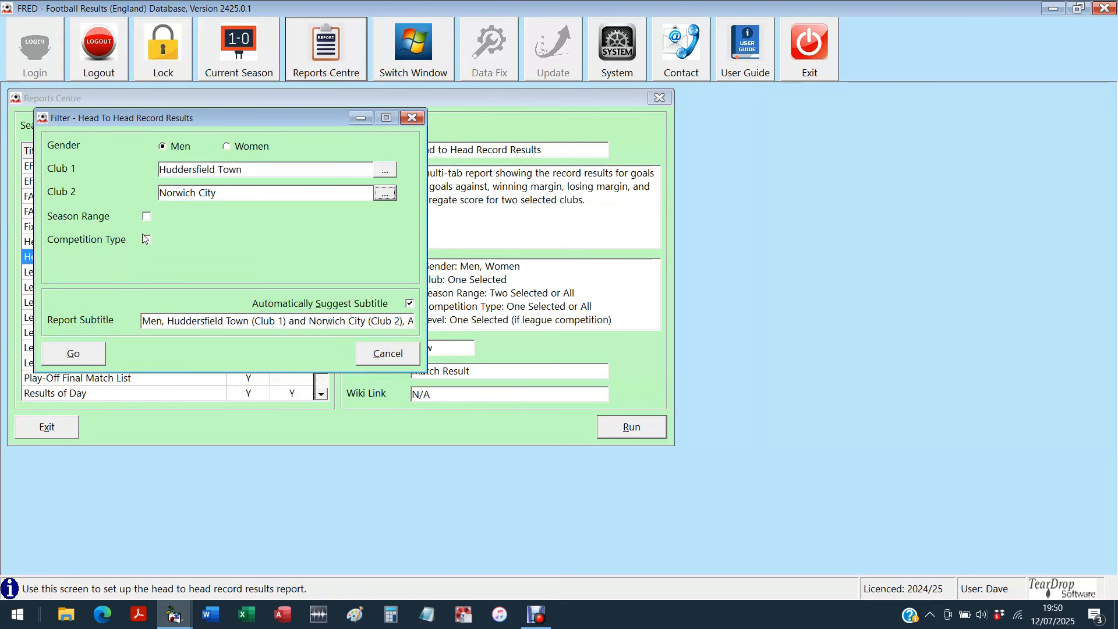
{"action": "left_click", "coordinate": [94, 360]}
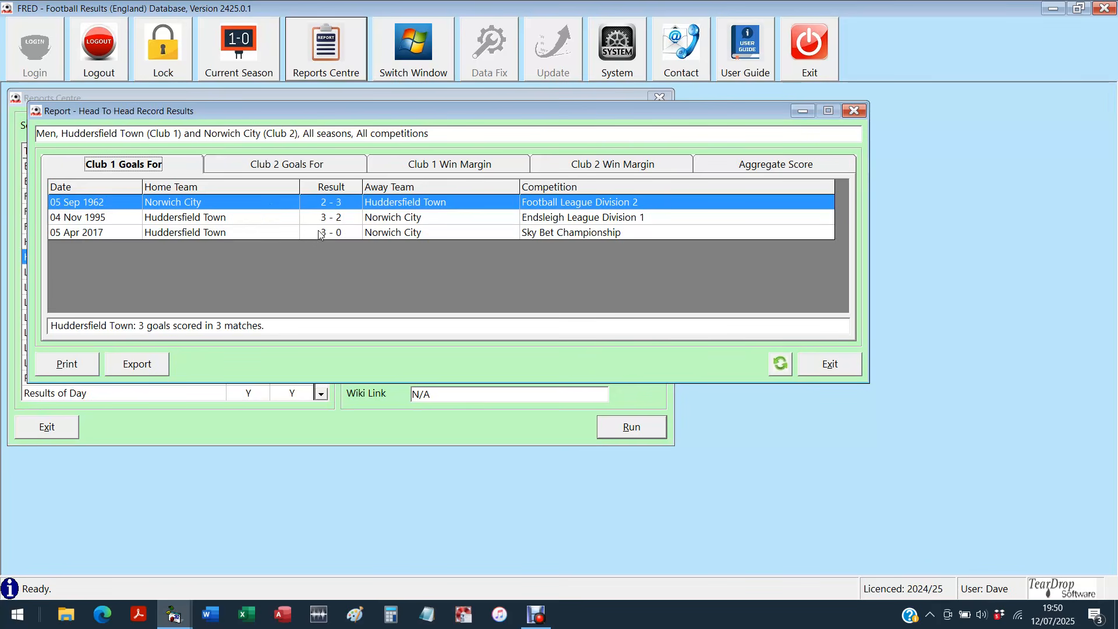
Step: Review the Club 2 goals, both clubs' win margins and the aggregate score records, and close the report and its filter
{"action": "left_click", "coordinate": [272, 167]}
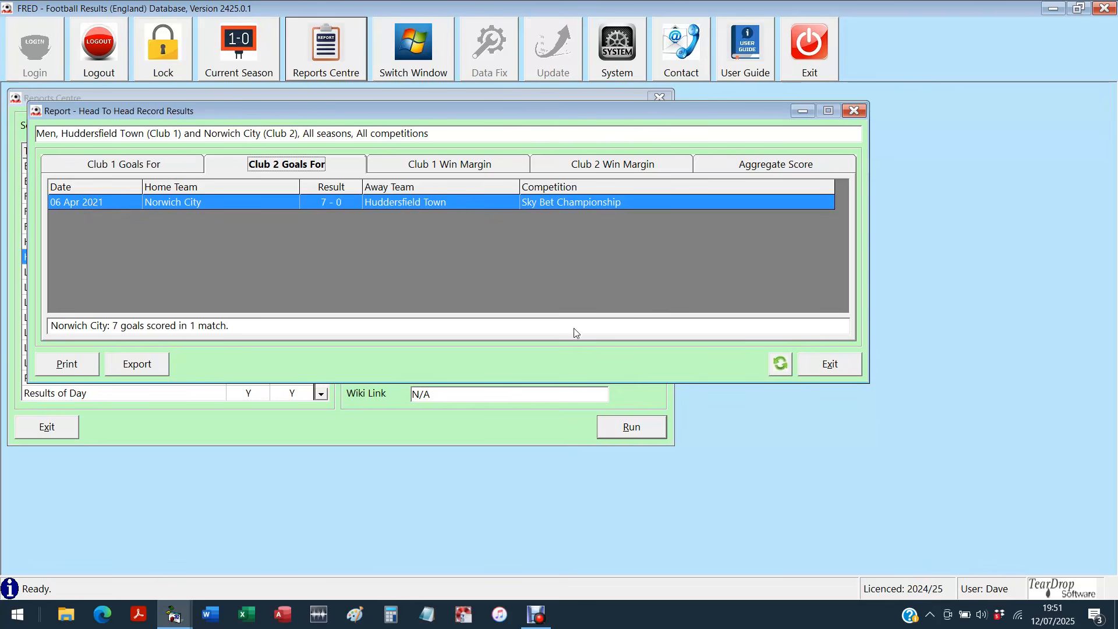
{"action": "left_click", "coordinate": [452, 166]}
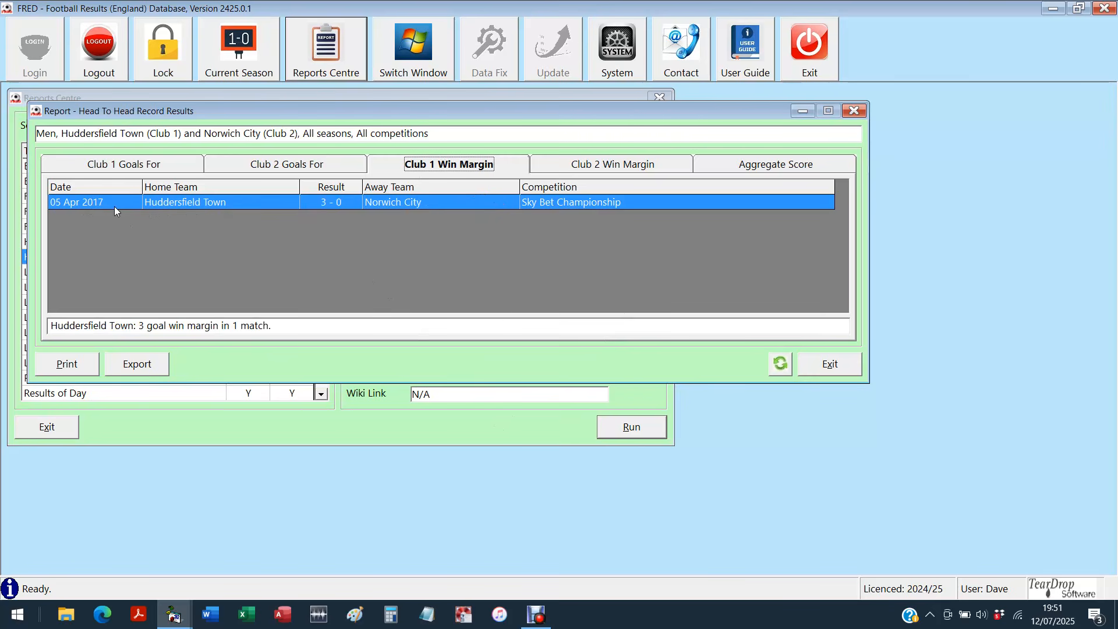
{"action": "left_click", "coordinate": [612, 167]}
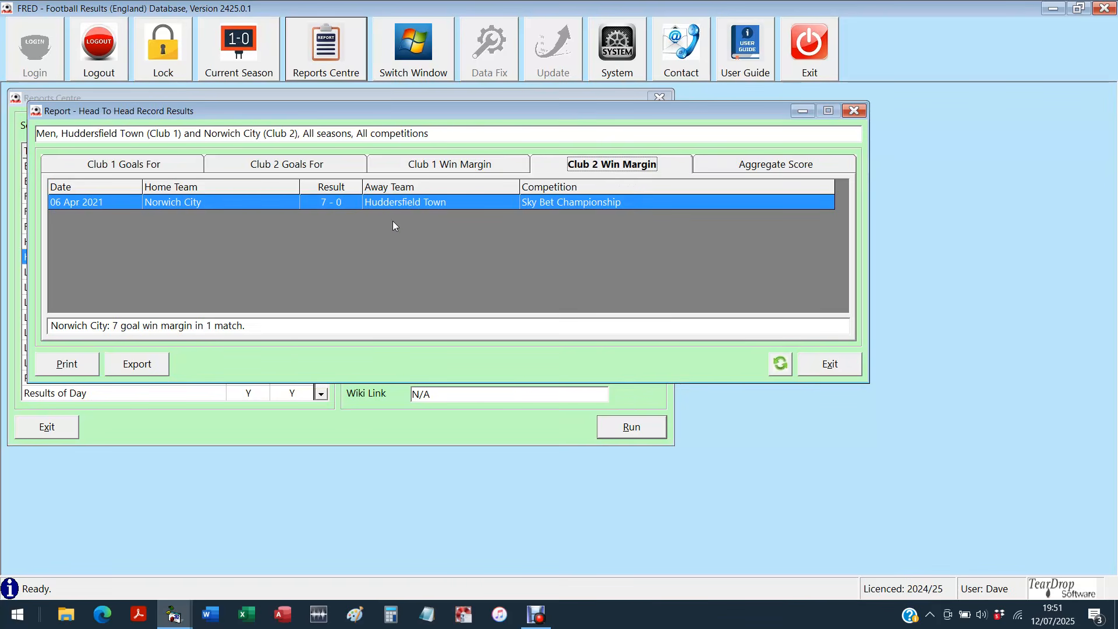
{"action": "left_click", "coordinate": [779, 166]}
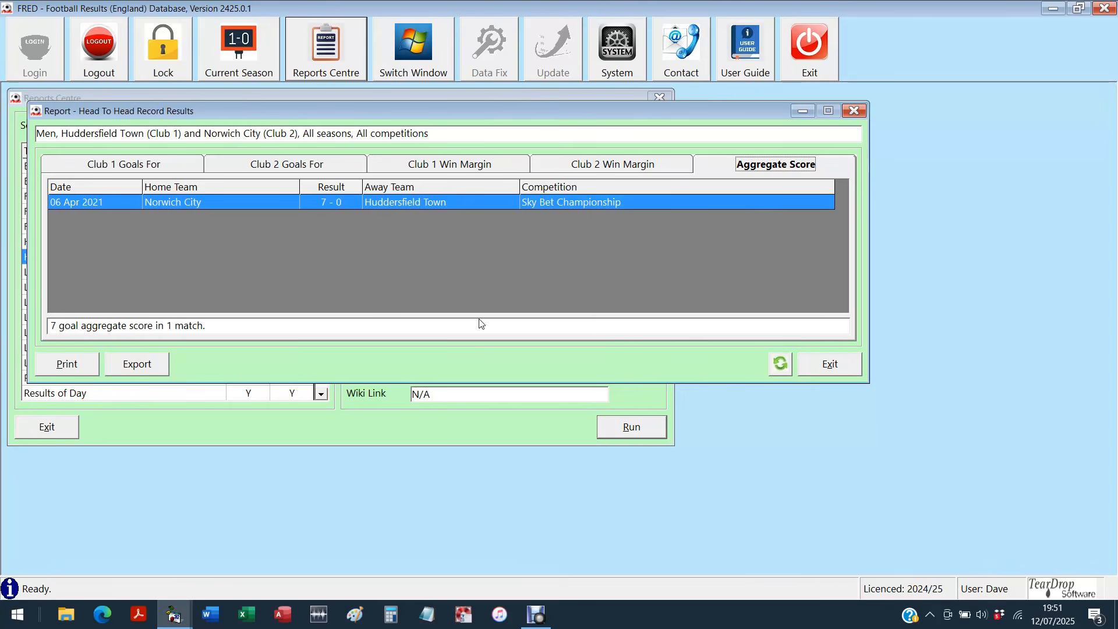
{"action": "left_click", "coordinate": [818, 367]}
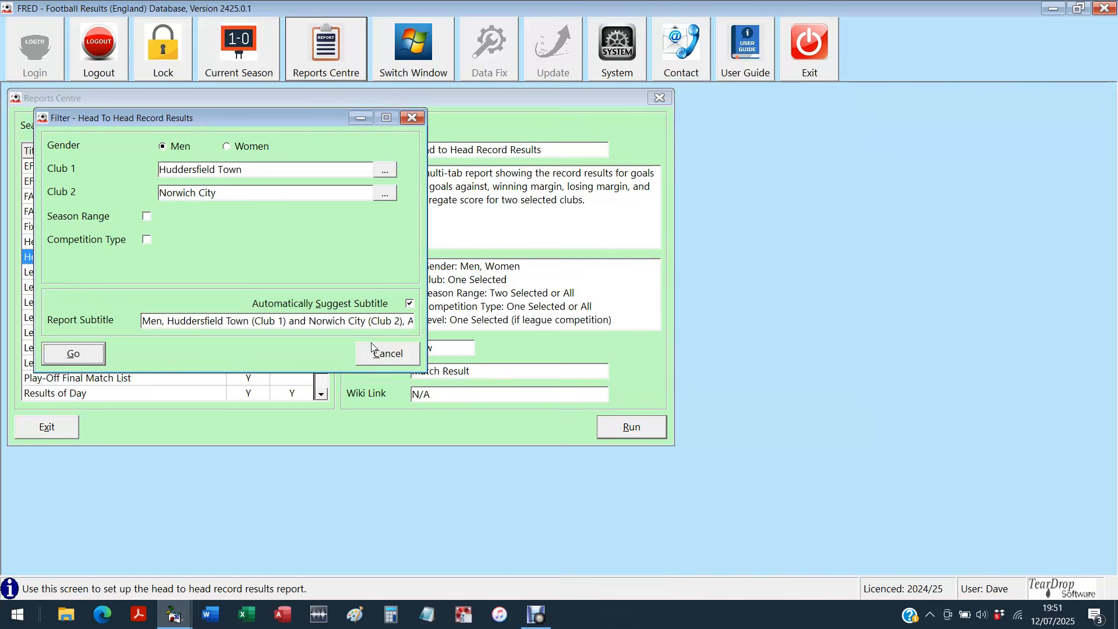
{"action": "left_click", "coordinate": [378, 353]}
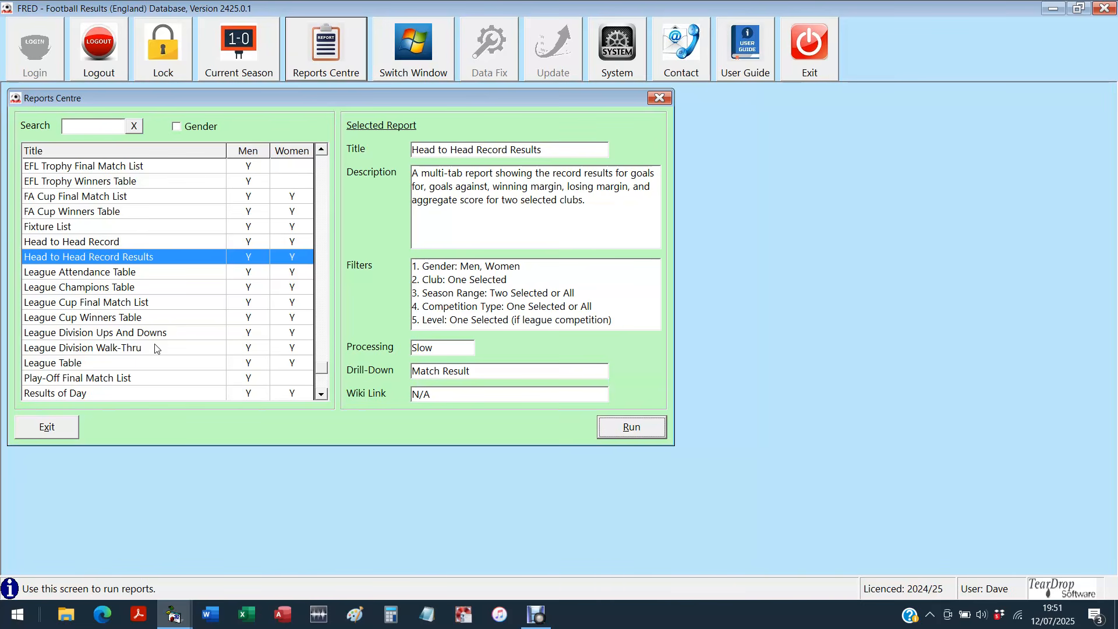
Step: Run the League Attendance Table report for men, single season 2024/25, across all levels
{"action": "double_click", "coordinate": [80, 275]}
{"action": "left_click_drag", "start_coordinate": [277, 187], "coordinate": [226, 115]}
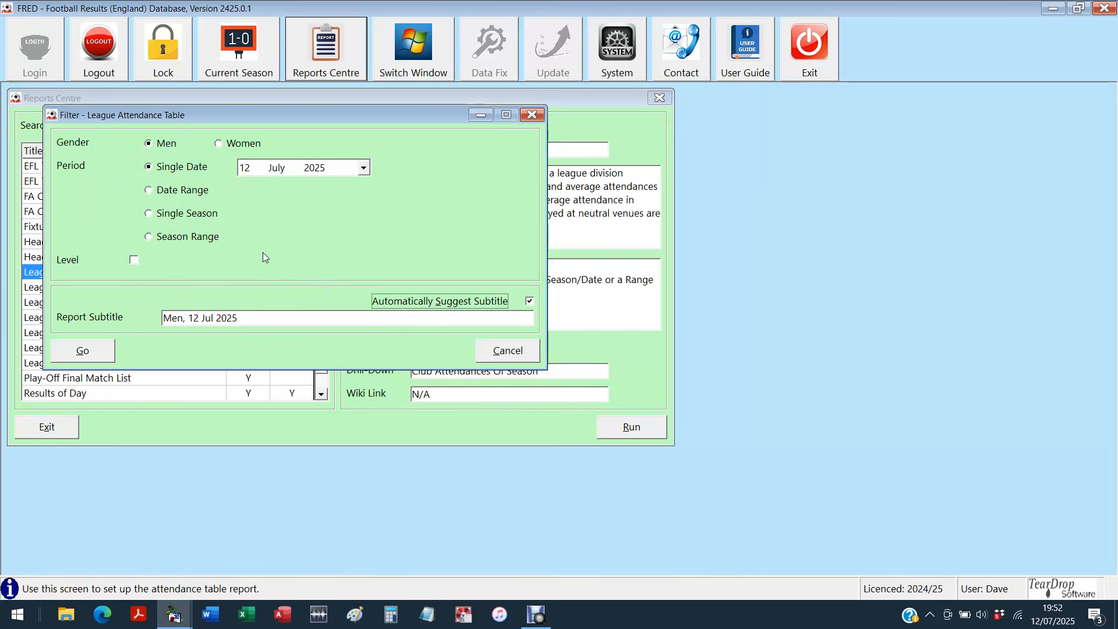
{"action": "left_click", "coordinate": [151, 214]}
{"action": "left_click", "coordinate": [337, 215]}
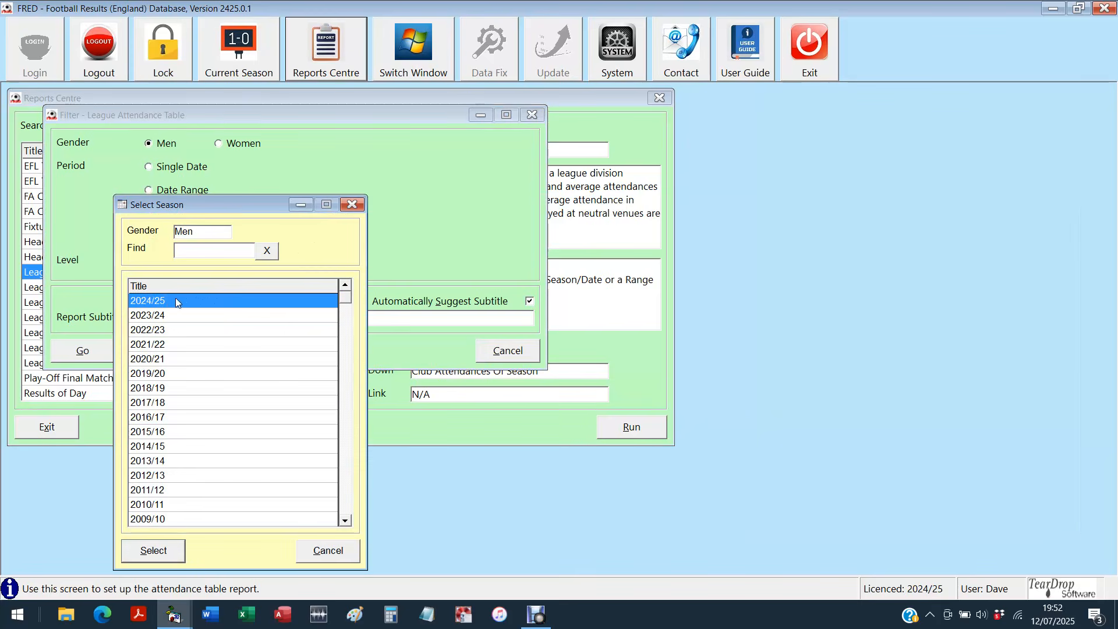
{"action": "left_click", "coordinate": [159, 554]}
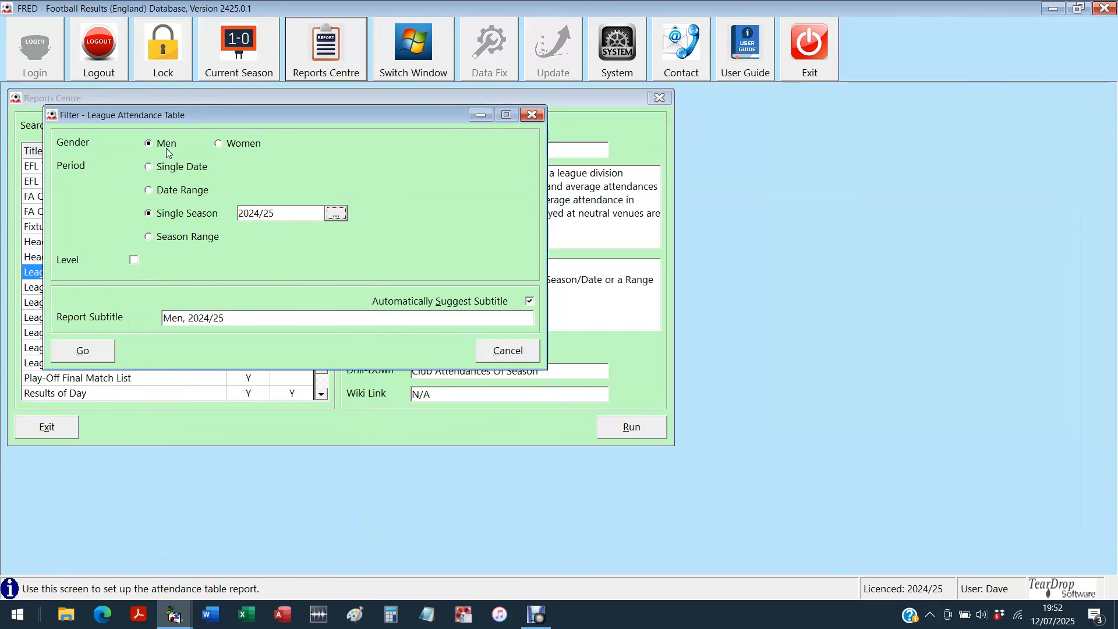
{"action": "left_click", "coordinate": [95, 348]}
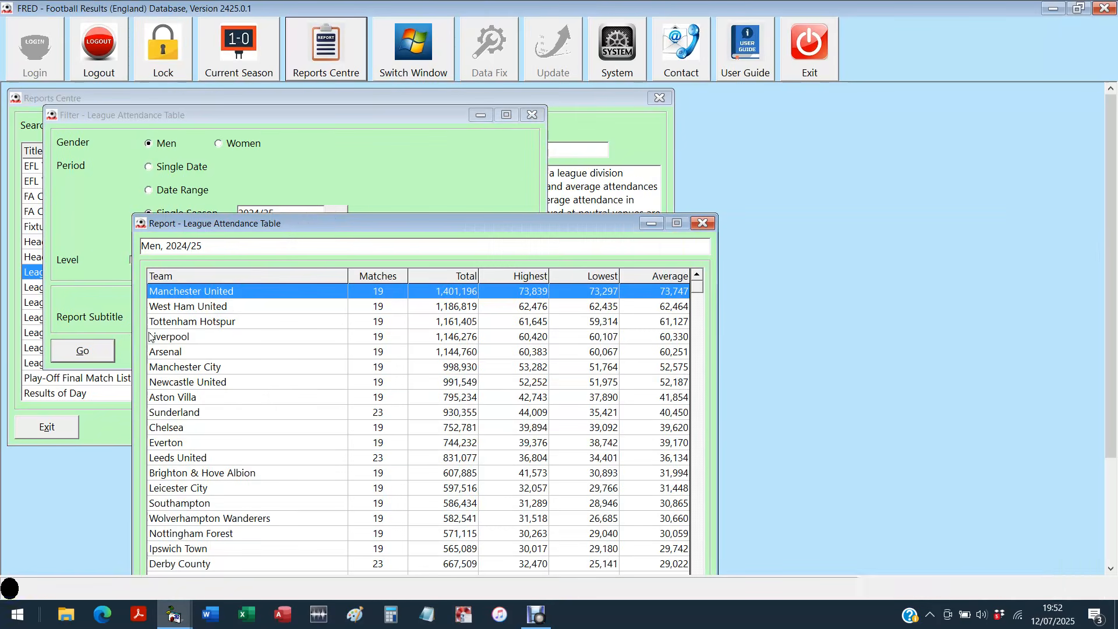
{"action": "left_click_drag", "start_coordinate": [340, 225], "coordinate": [303, 96]}
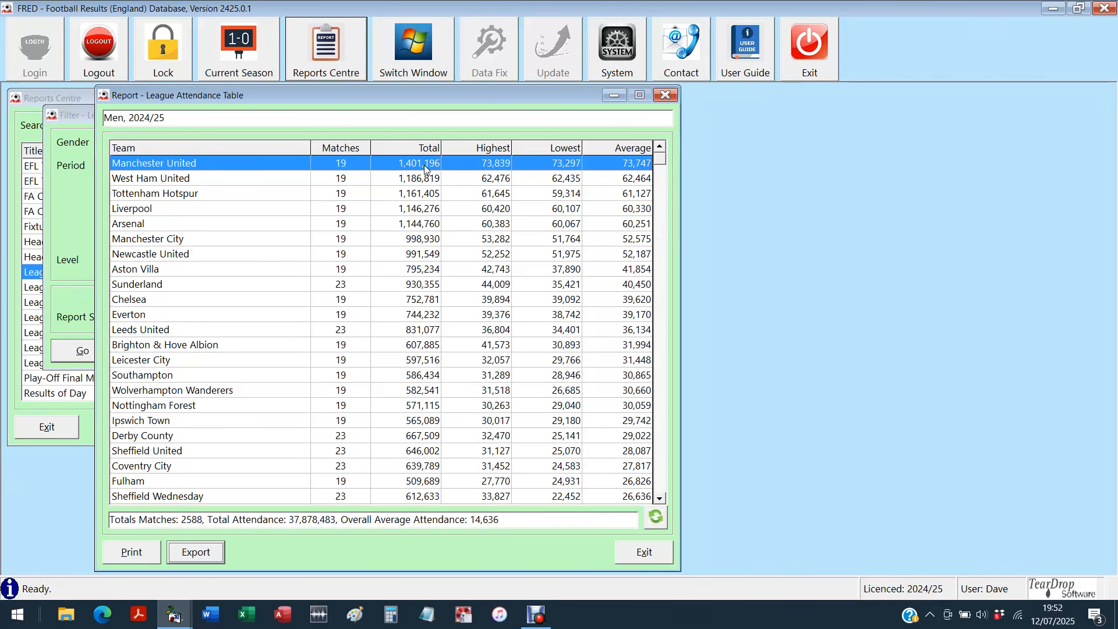
Step: Check the Braintree Town row at the end of the attendance table, and close the report and its filter
{"action": "left_click", "coordinate": [664, 486]}
{"action": "left_click", "coordinate": [664, 486]}
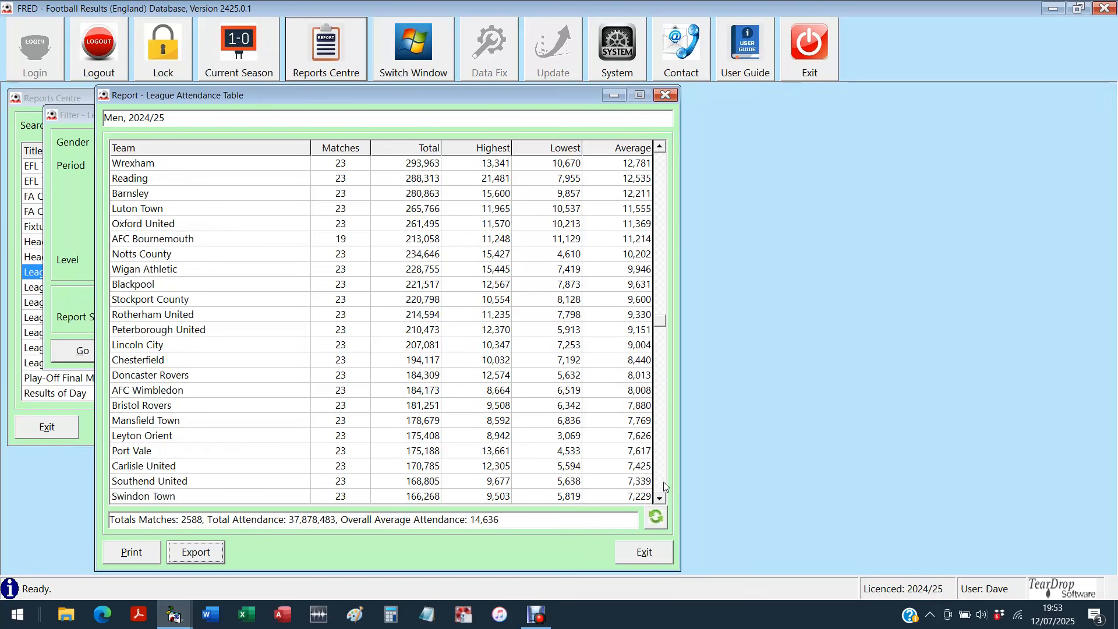
{"action": "left_click", "coordinate": [664, 486]}
{"action": "left_click", "coordinate": [662, 481]}
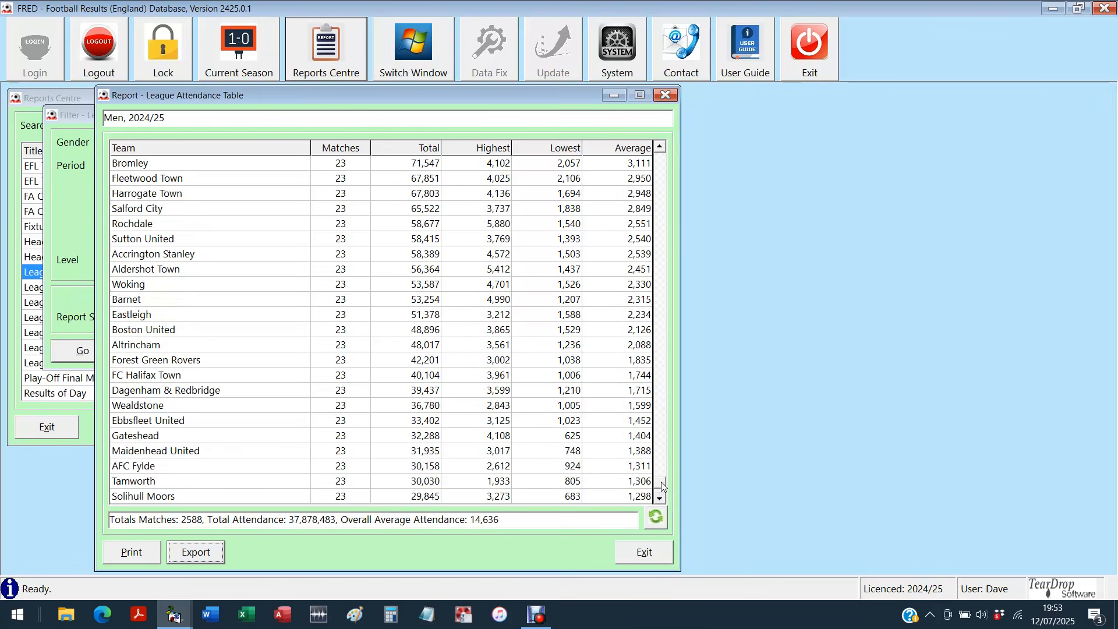
{"action": "left_click", "coordinate": [660, 498]}
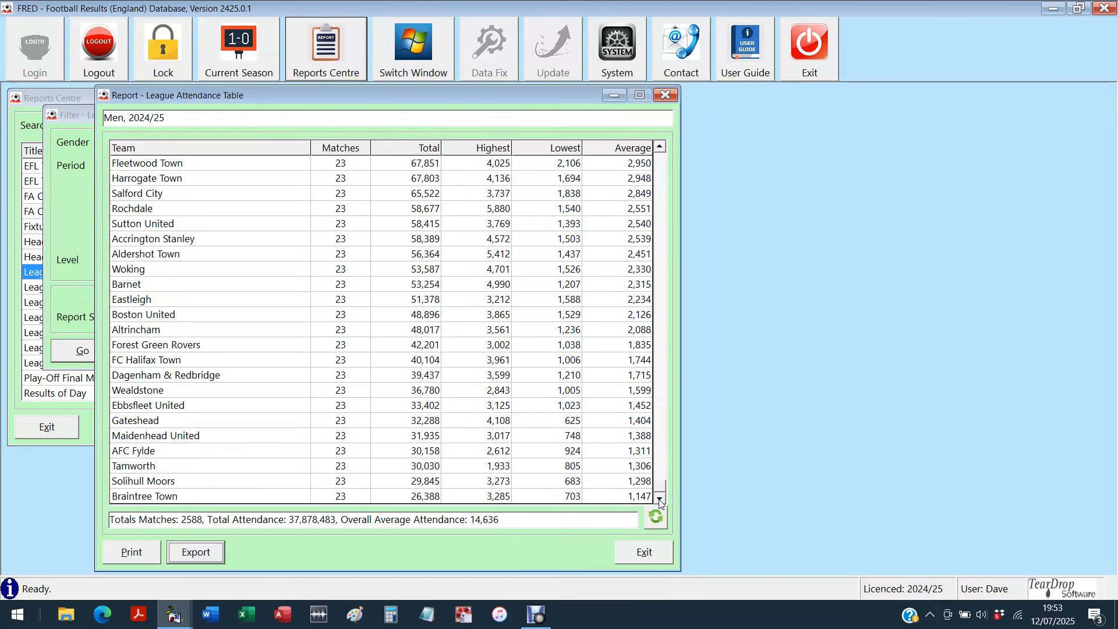
{"action": "left_click", "coordinate": [234, 497]}
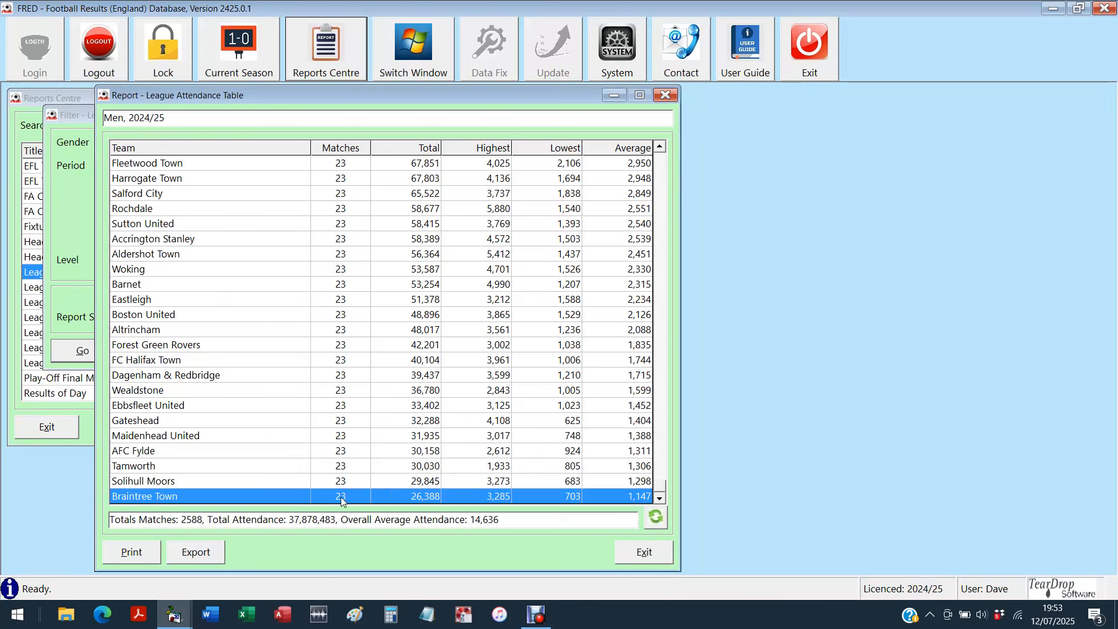
{"action": "left_click", "coordinate": [648, 556]}
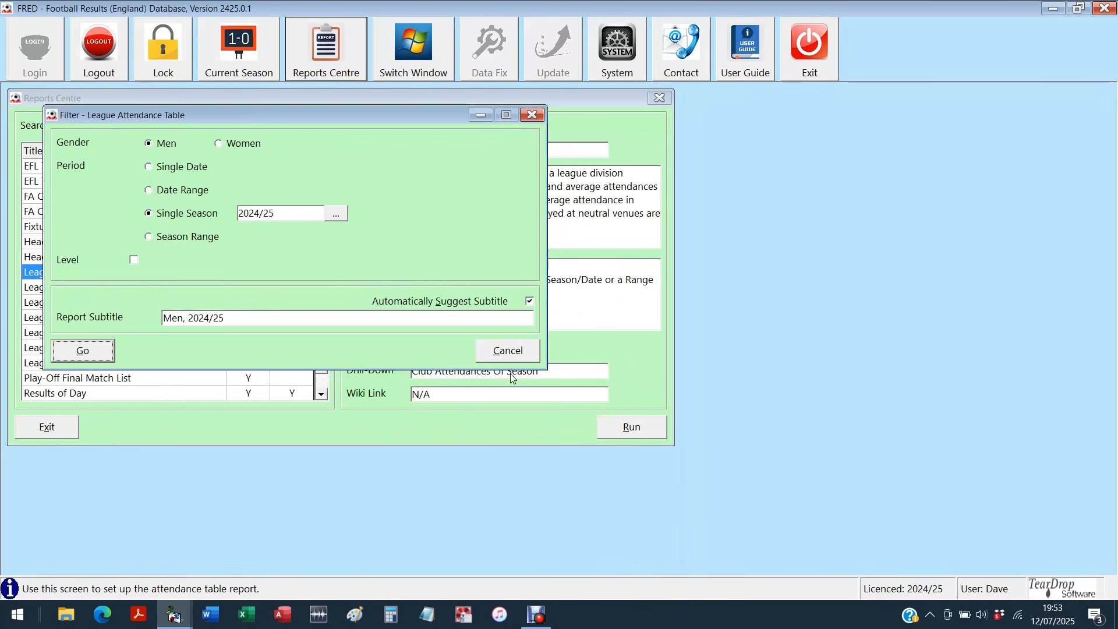
{"action": "left_click", "coordinate": [499, 347]}
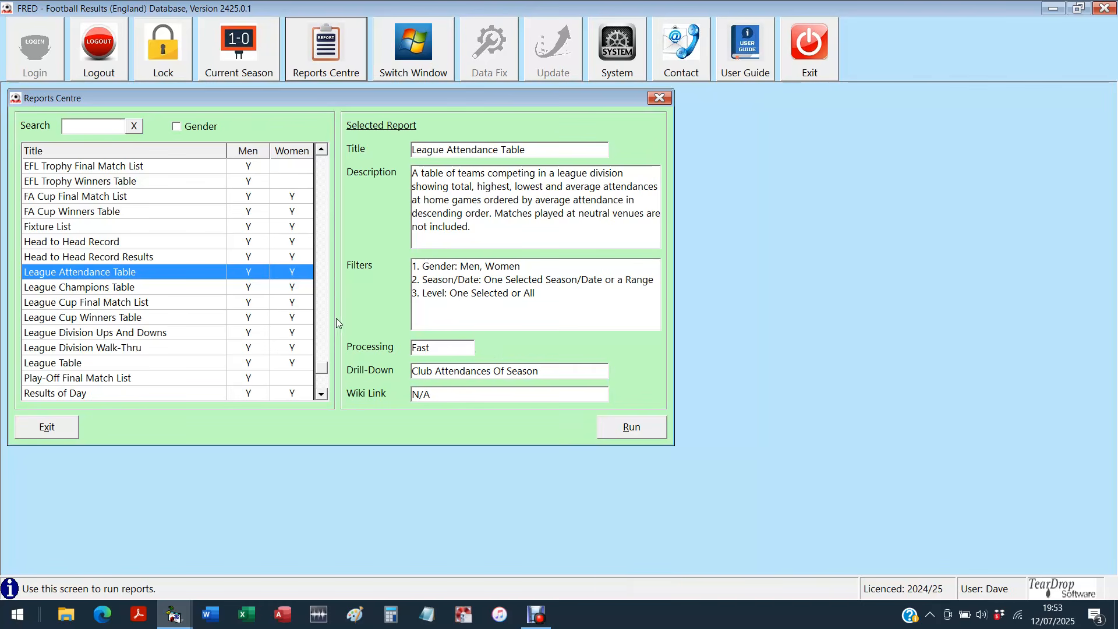
Step: Run the League Division Walk-Thru report for men, season 1988/89, Barclays League Division 1
{"action": "left_click", "coordinate": [125, 350]}
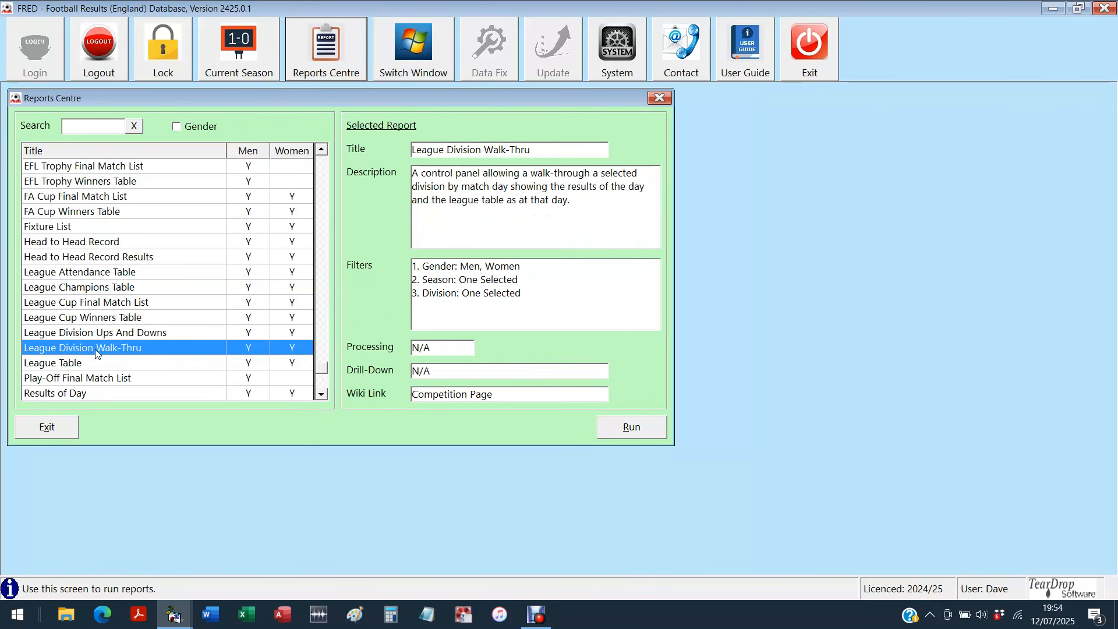
{"action": "left_click", "coordinate": [634, 431]}
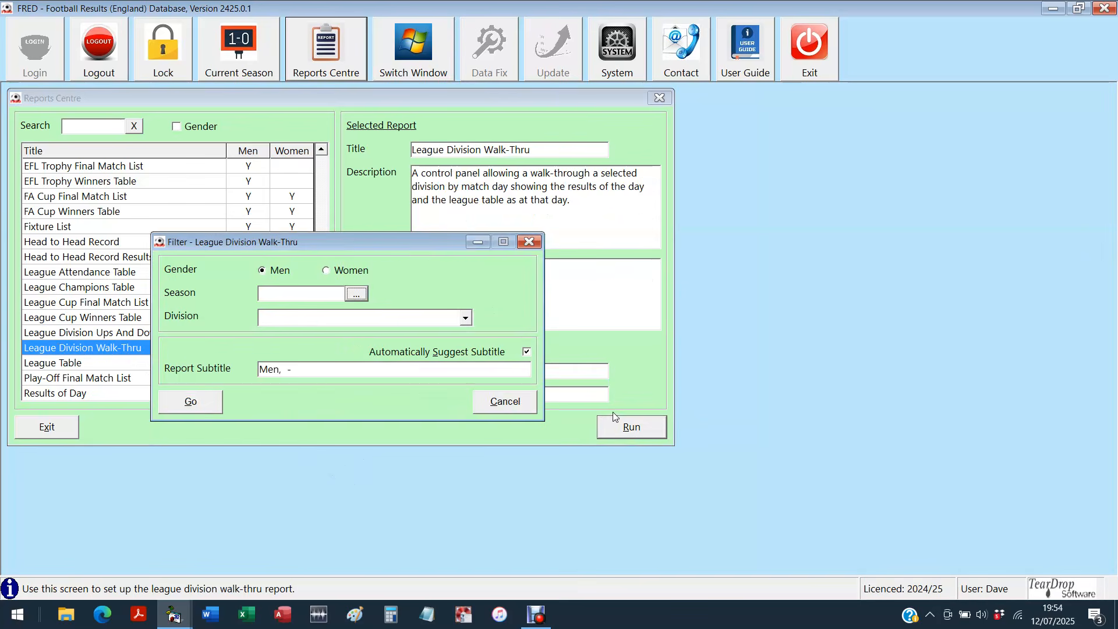
{"action": "left_click_drag", "start_coordinate": [399, 247], "coordinate": [331, 129]}
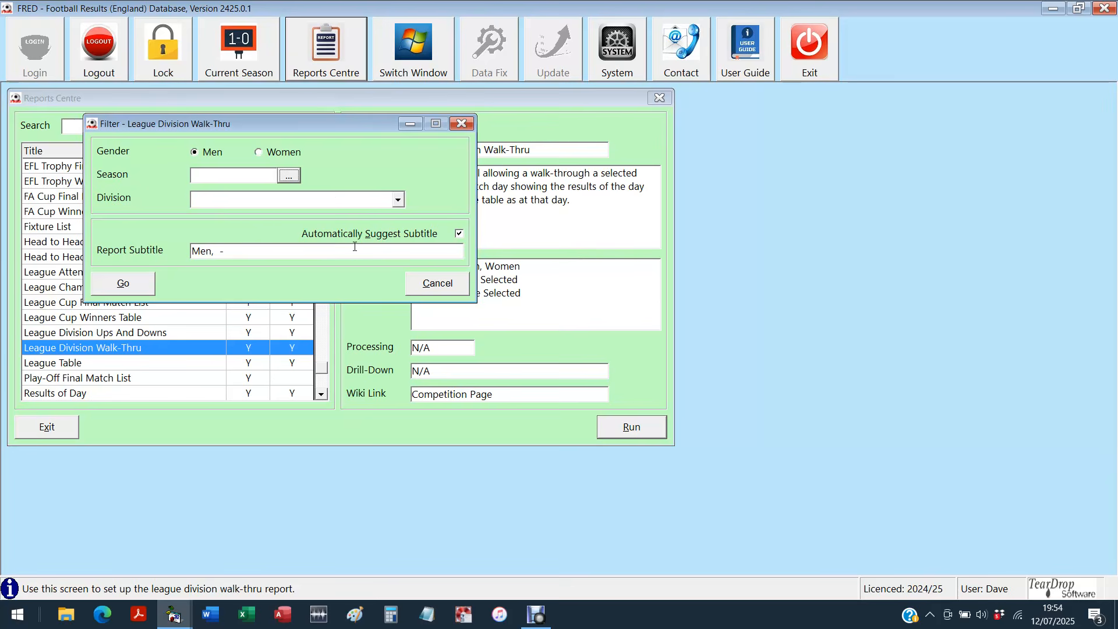
{"action": "left_click", "coordinate": [289, 176]}
{"action": "type", "text": "88"}
{"action": "left_click", "coordinate": [64, 443]}
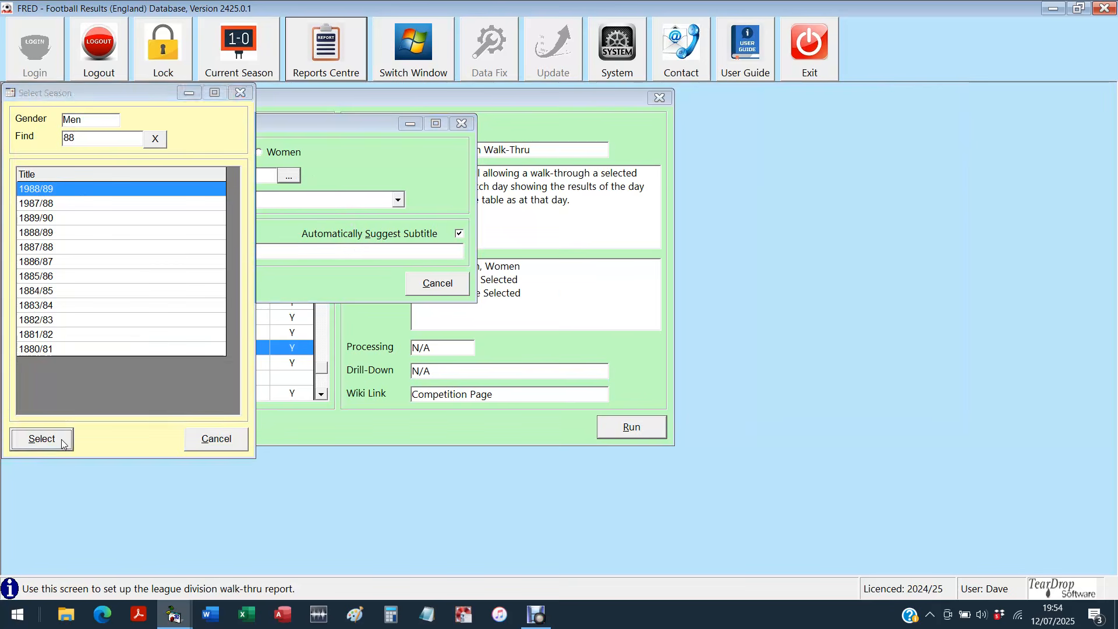
{"action": "left_click", "coordinate": [397, 200]}
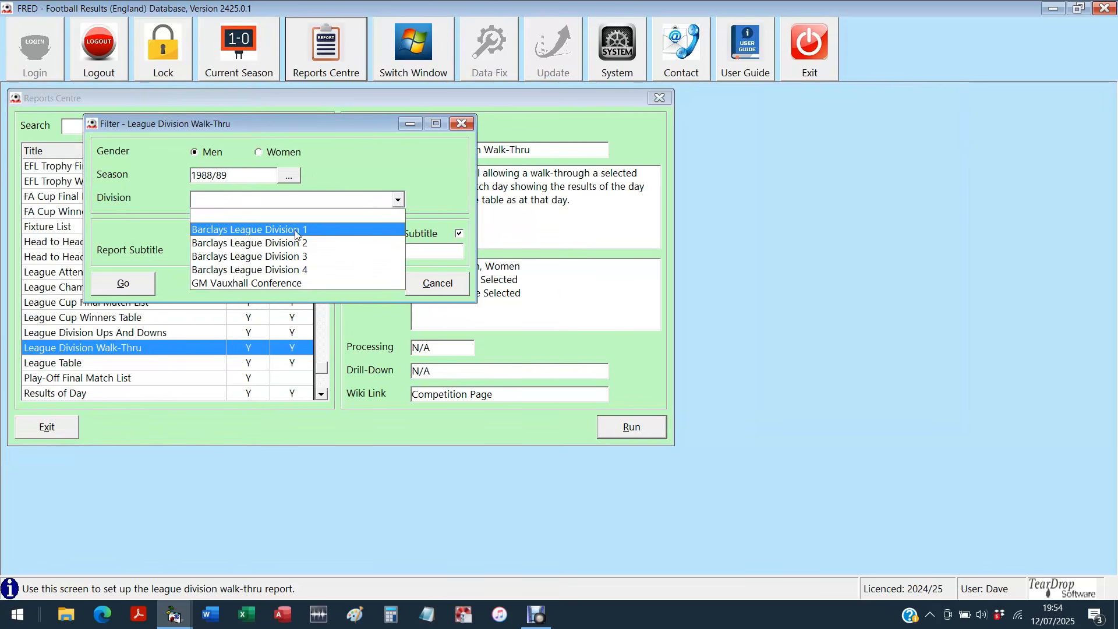
{"action": "left_click", "coordinate": [301, 231]}
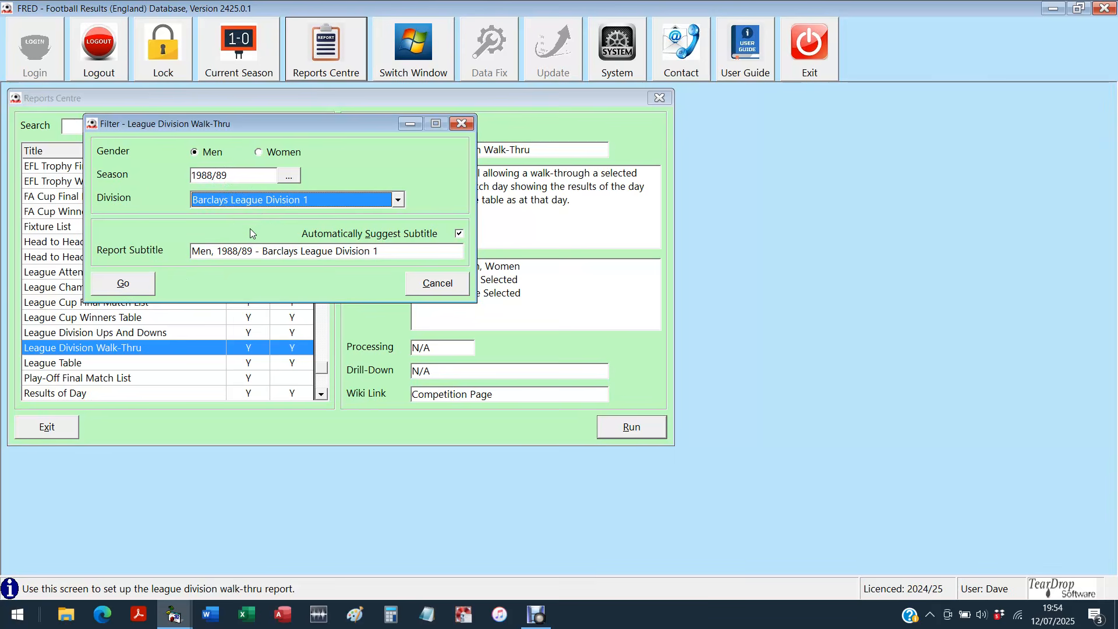
{"action": "left_click", "coordinate": [145, 276]}
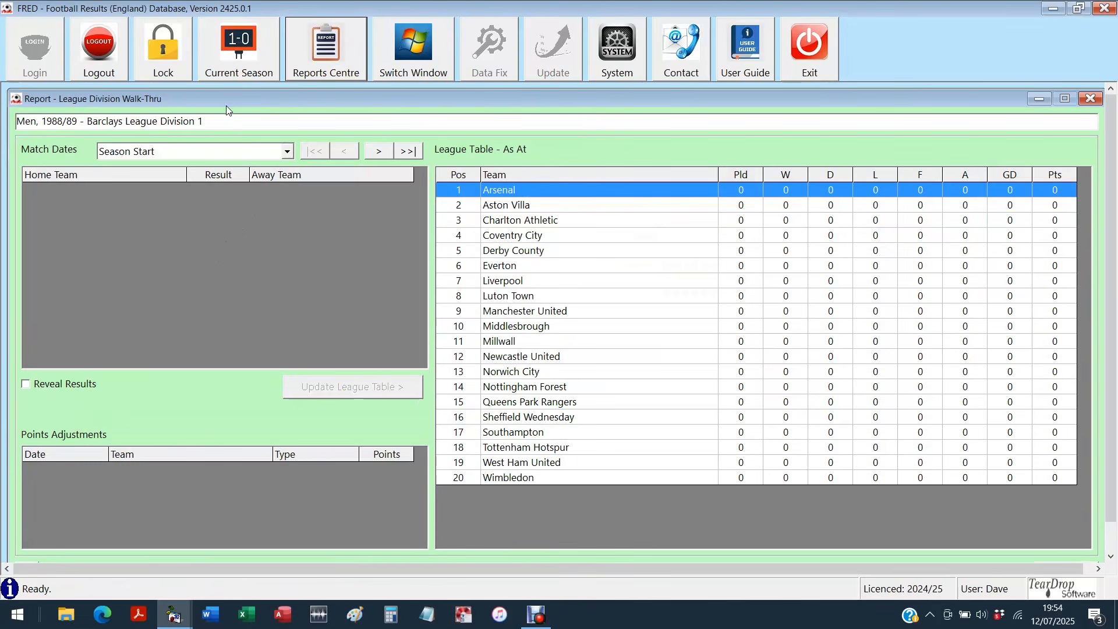
Step: Advance the walk-through to Sat 27 Aug 1988, reveal the results, update the league table and select the Wimbledon v Arsenal match
{"action": "left_click_drag", "start_coordinate": [225, 103], "coordinate": [220, 99]}
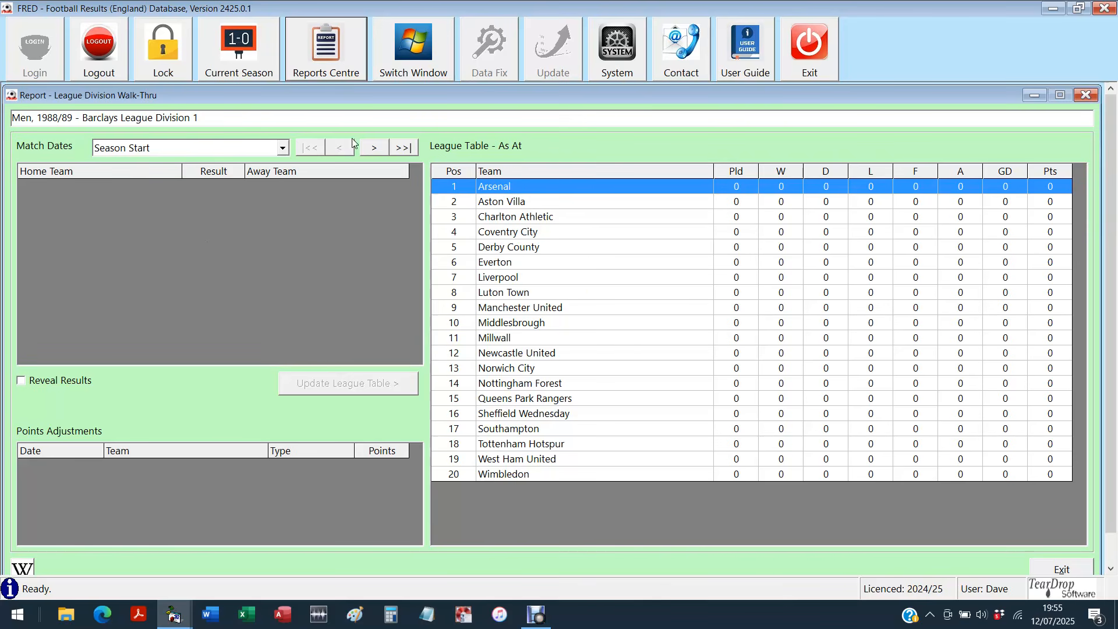
{"action": "left_click", "coordinate": [380, 148]}
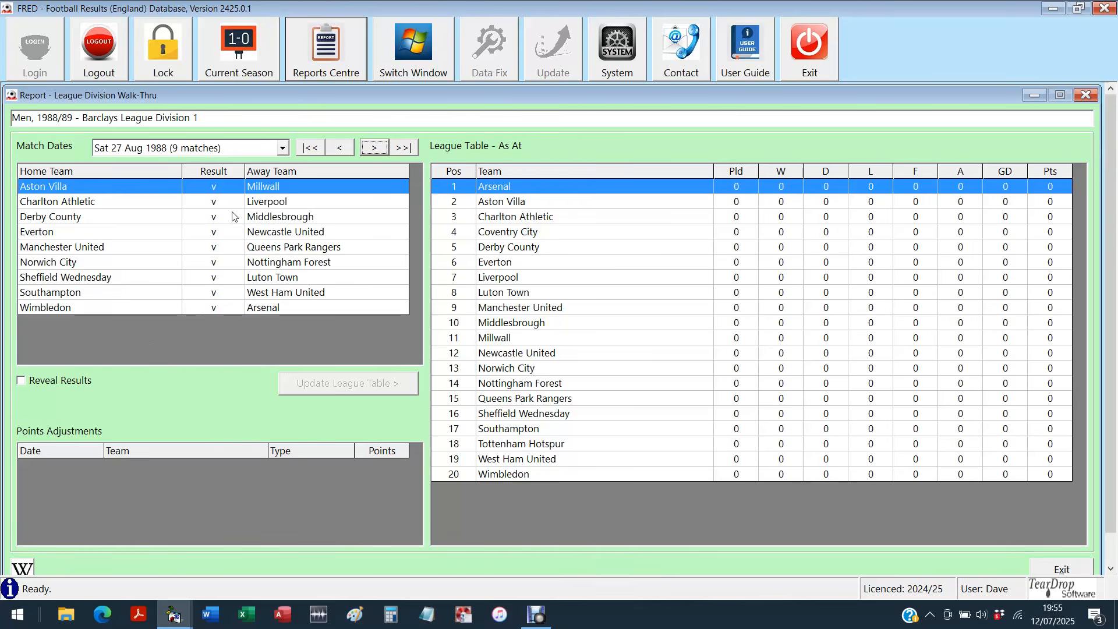
{"action": "left_click", "coordinate": [22, 381]}
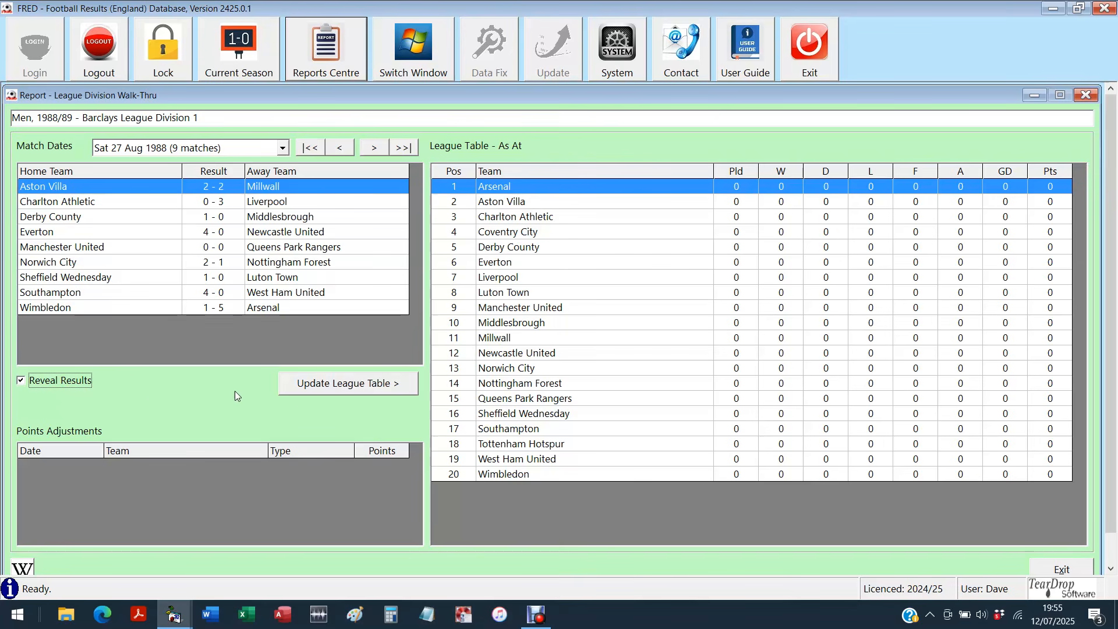
{"action": "left_click", "coordinate": [333, 386]}
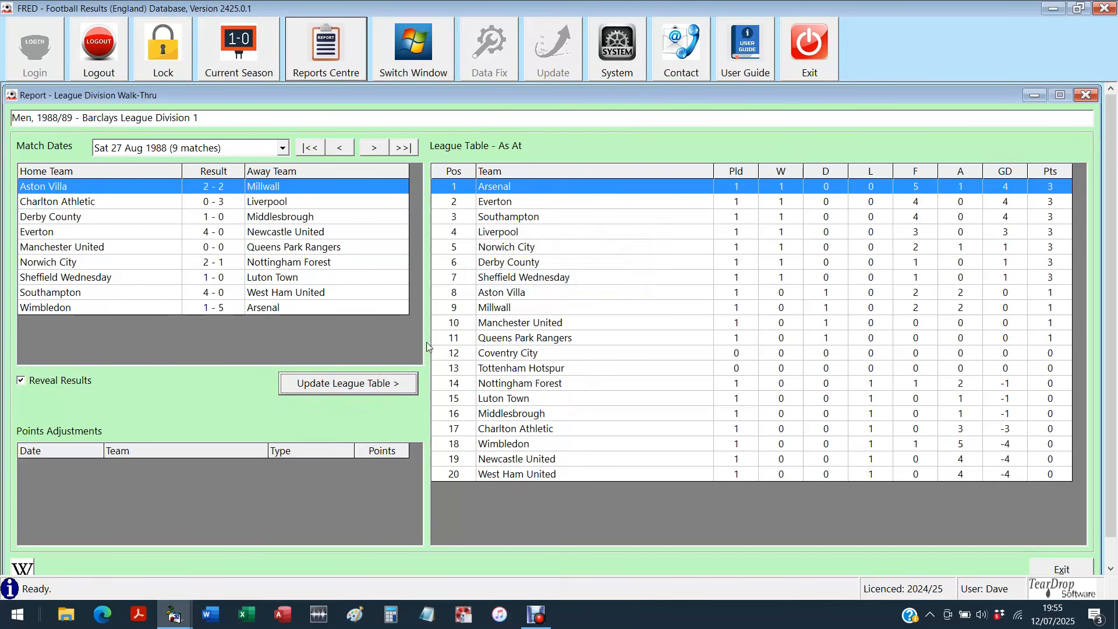
{"action": "left_click", "coordinate": [266, 309]}
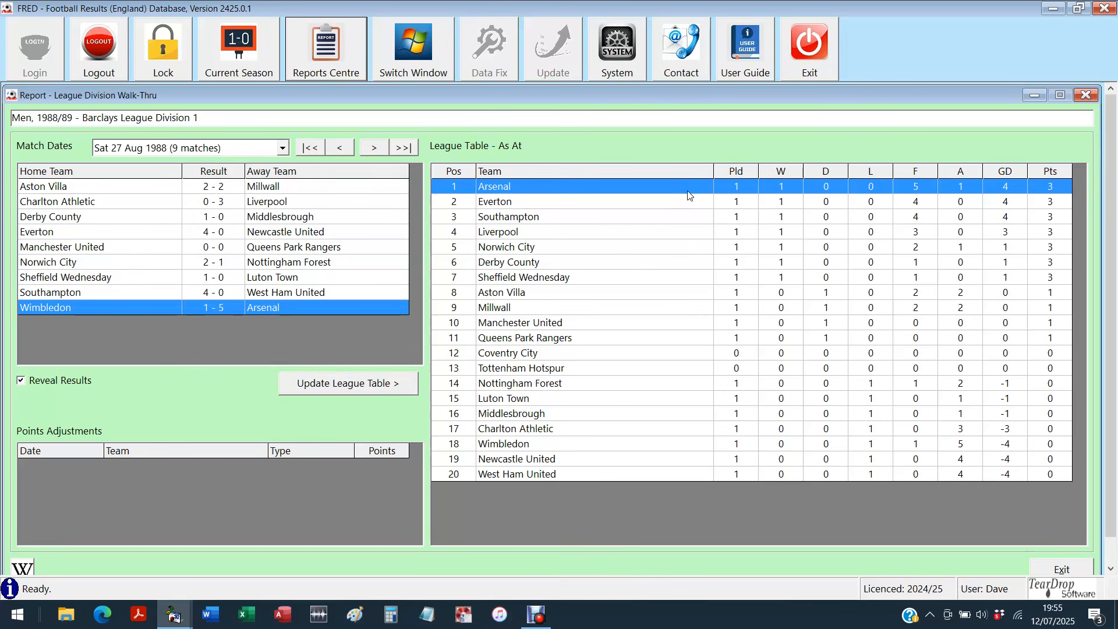
Step: Step through Sat 03 Sep and Sat 10 Sep 1988, revealing the results and updating the league table for each date
{"action": "left_click", "coordinate": [373, 150]}
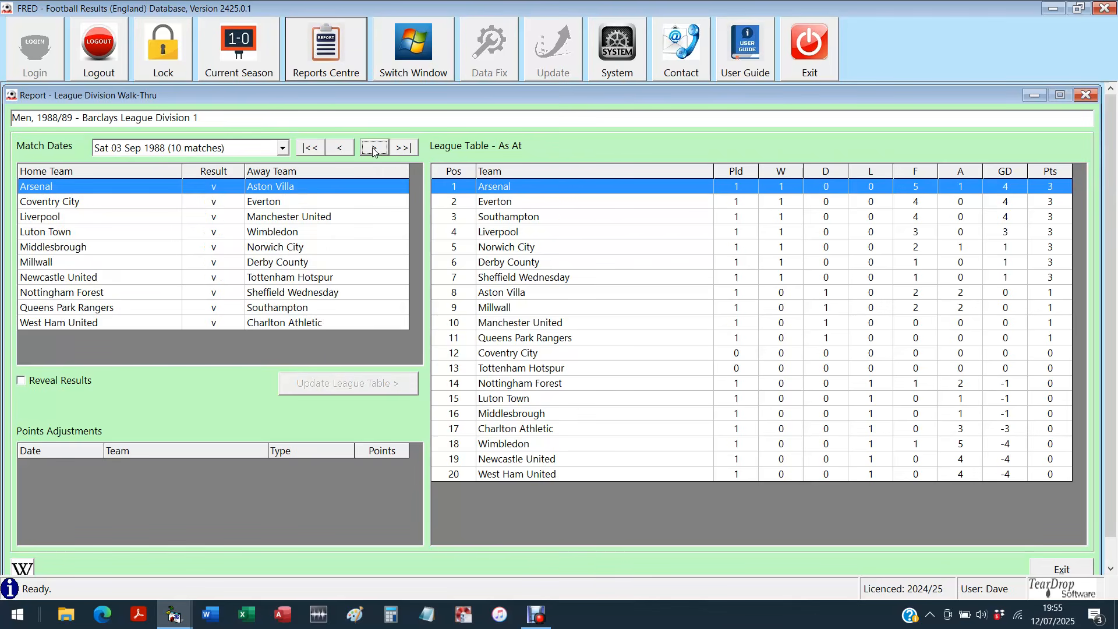
{"action": "left_click", "coordinate": [66, 382]}
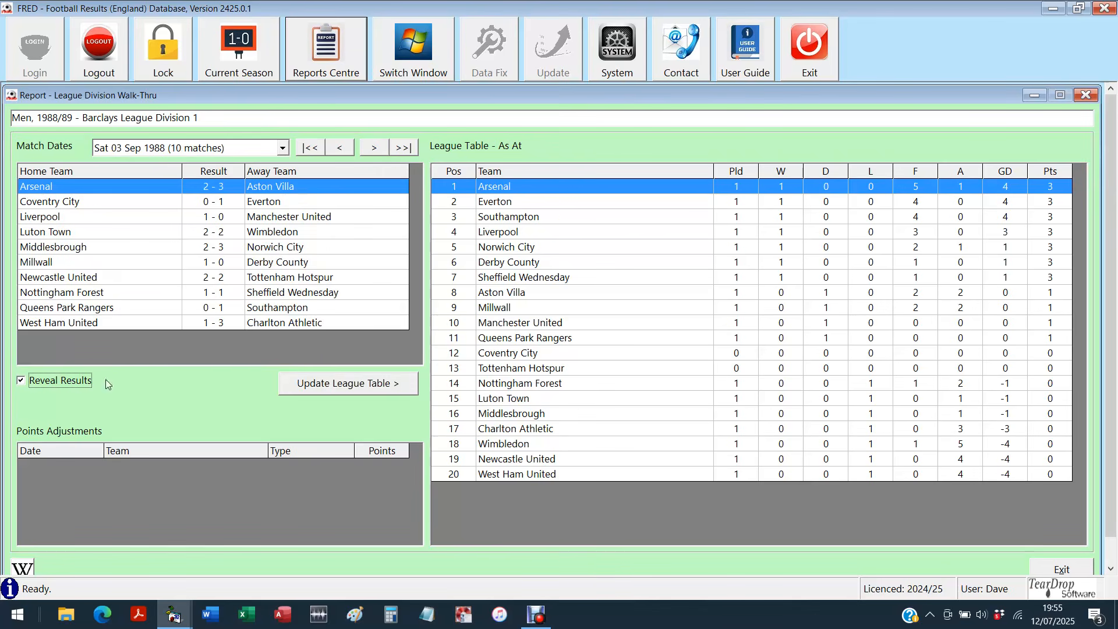
{"action": "left_click", "coordinate": [351, 383]}
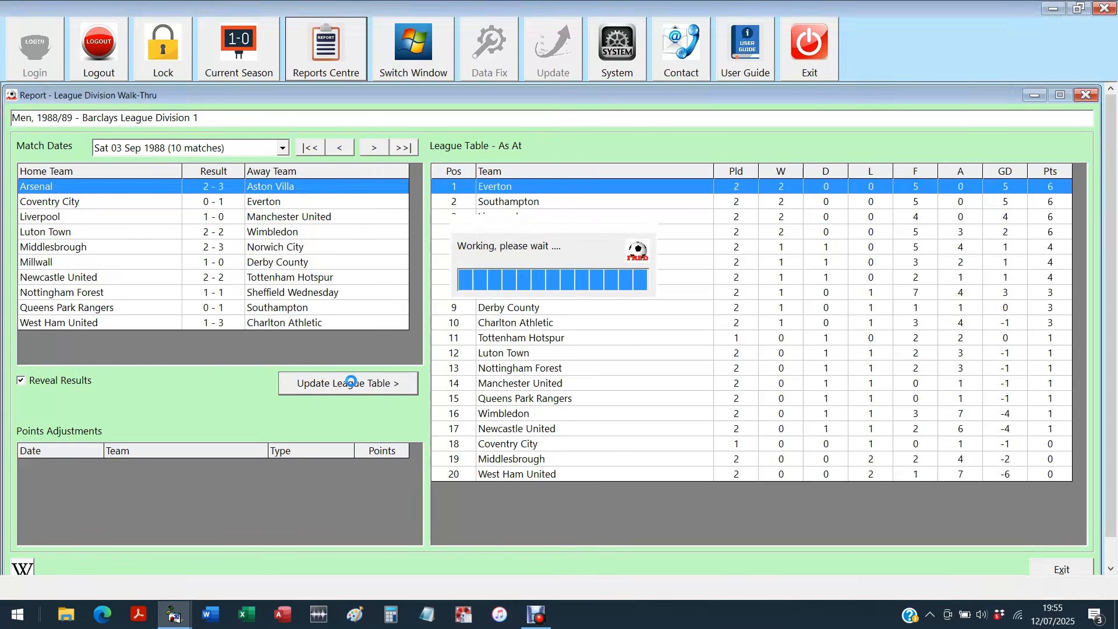
{"action": "left_click", "coordinate": [373, 151]}
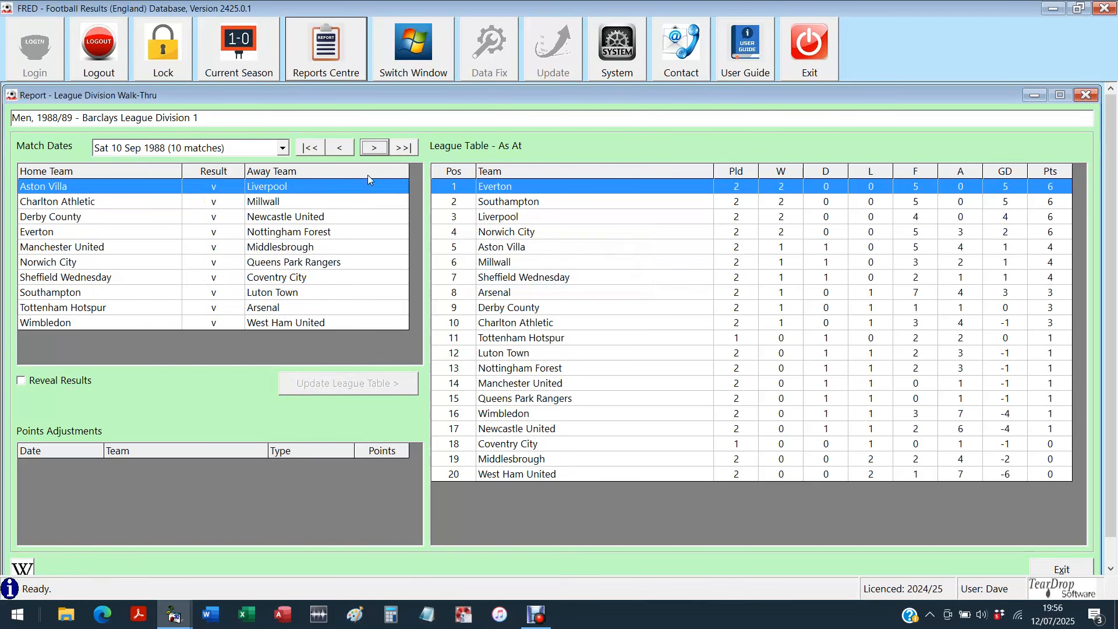
{"action": "left_click", "coordinate": [68, 382]}
{"action": "left_click", "coordinate": [353, 385]}
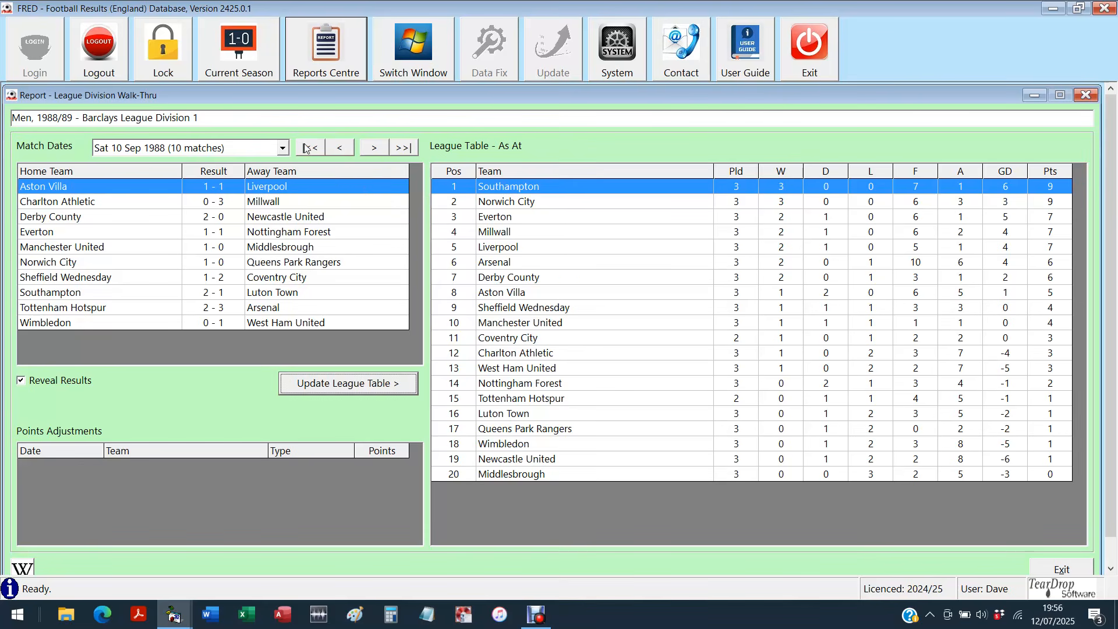
Step: Jump to Sun 01 Jan 1989 and continue to Mon 02 Jan 1989, revealing results and updating the league table for both dates
{"action": "left_click", "coordinate": [283, 148]}
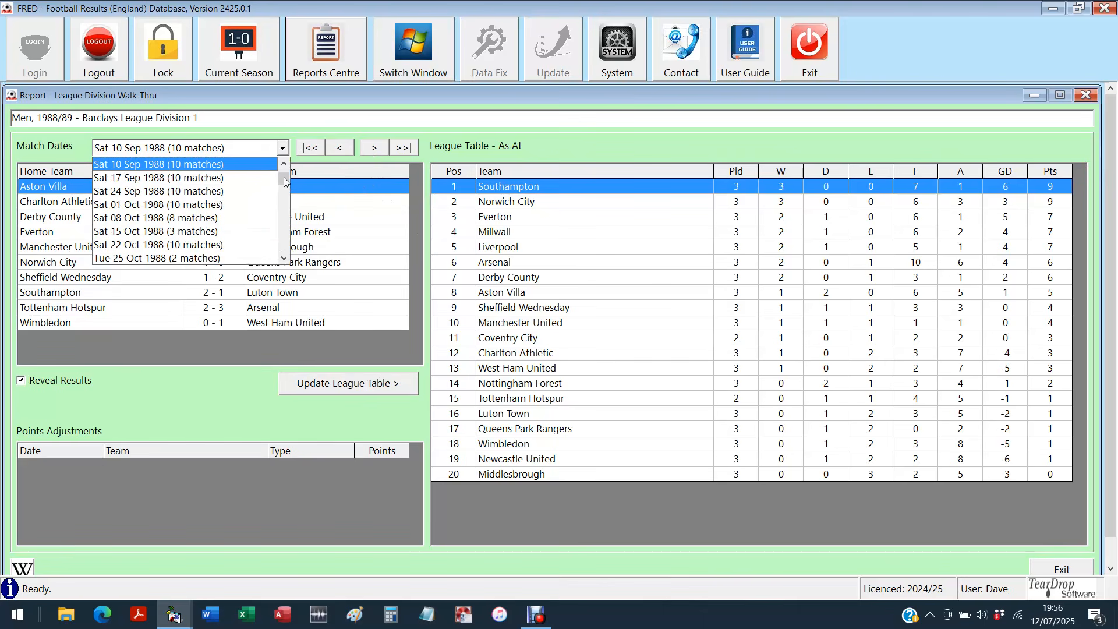
{"action": "left_click_drag", "start_coordinate": [284, 181], "coordinate": [284, 202]}
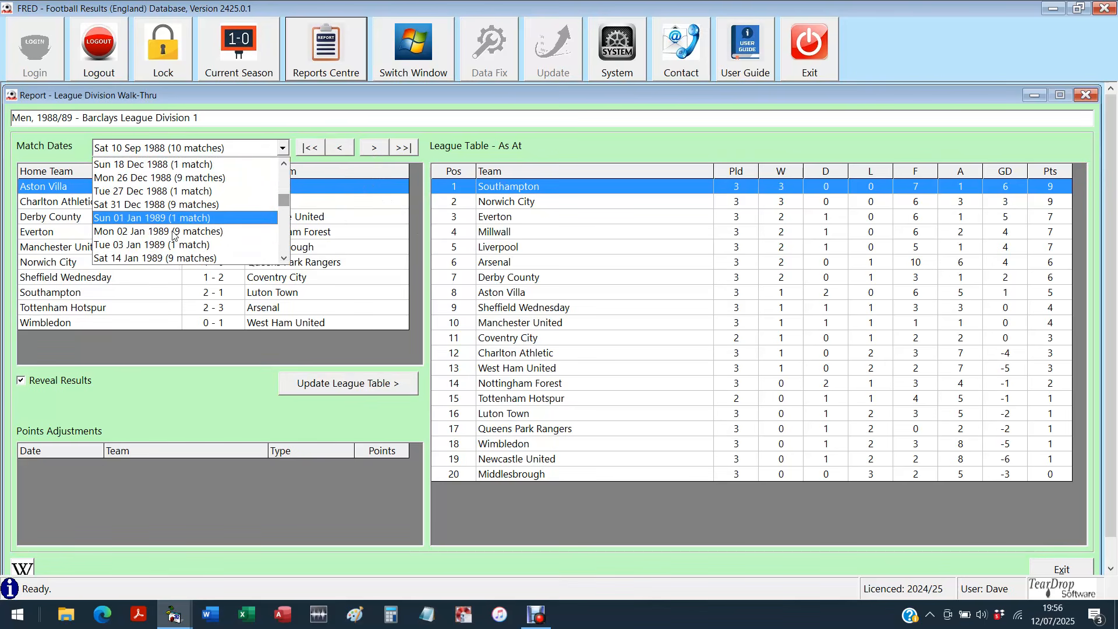
{"action": "left_click", "coordinate": [135, 219]}
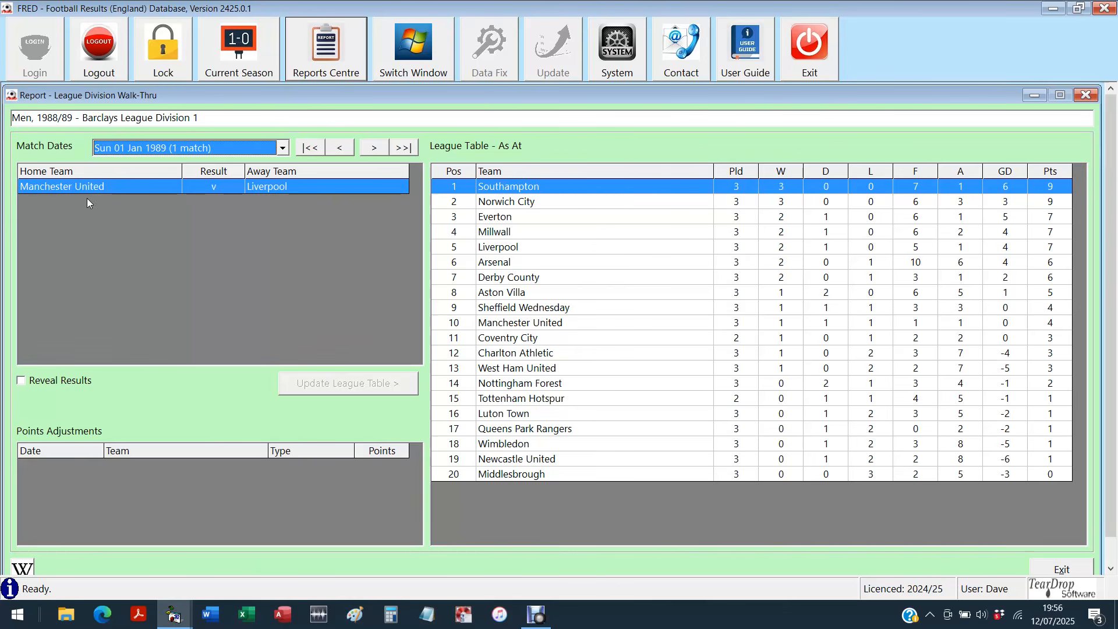
{"action": "left_click", "coordinate": [61, 386]}
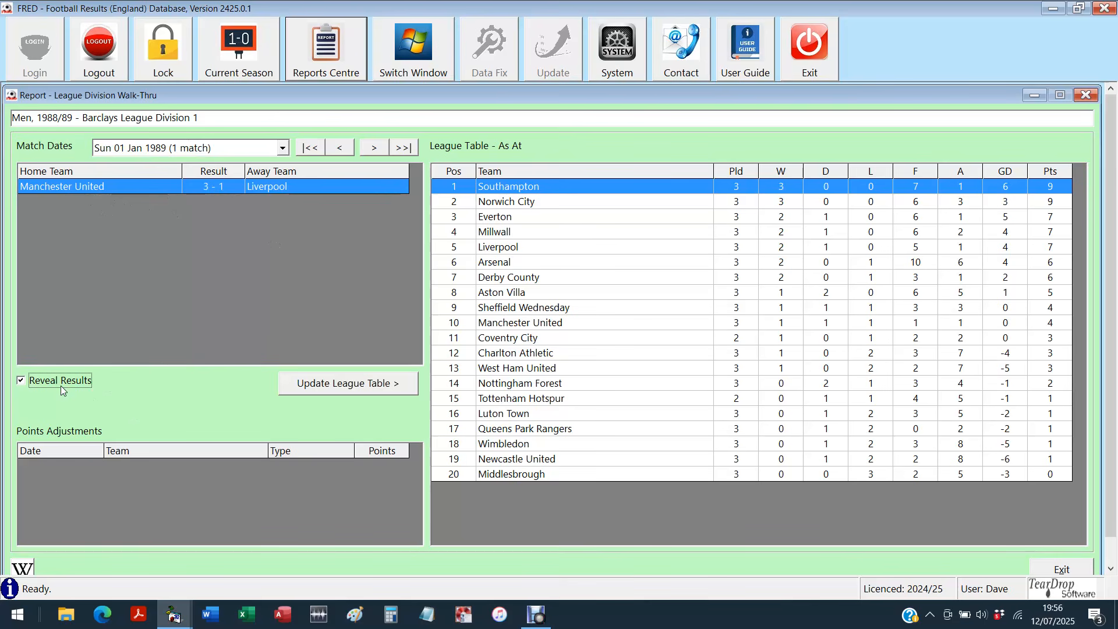
{"action": "left_click", "coordinate": [314, 386]}
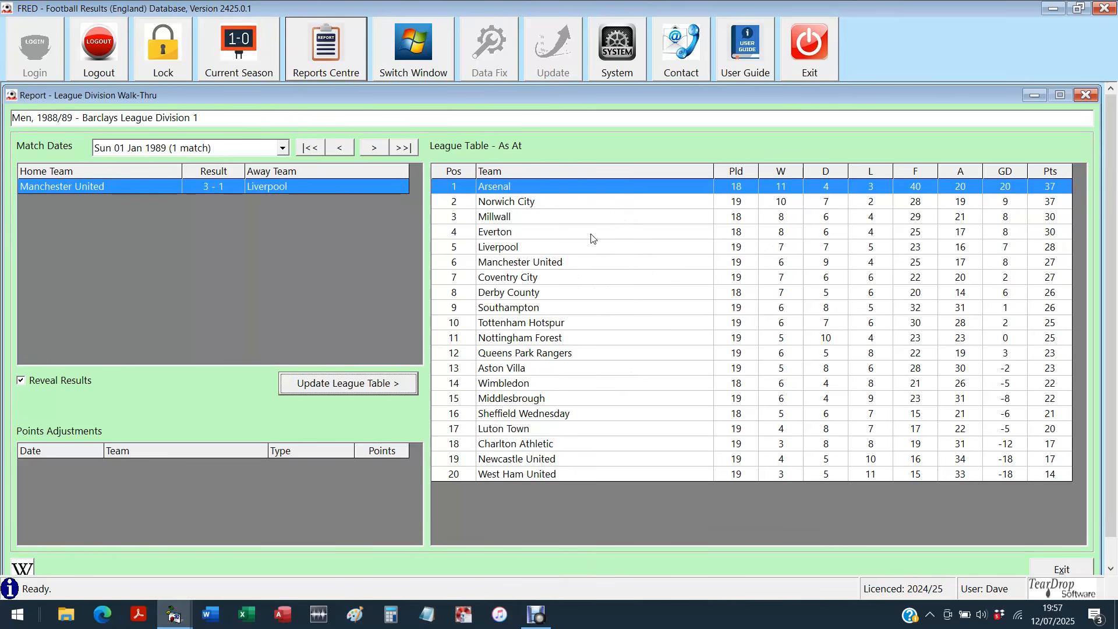
{"action": "left_click", "coordinate": [501, 218]}
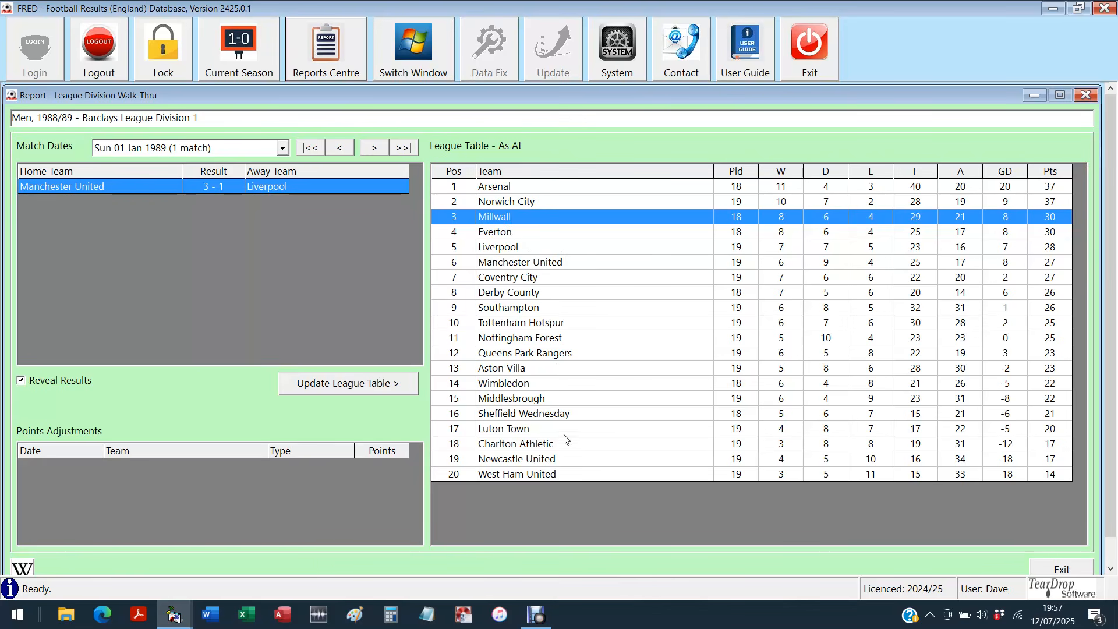
{"action": "left_click", "coordinate": [368, 149]}
{"action": "left_click", "coordinate": [84, 381]}
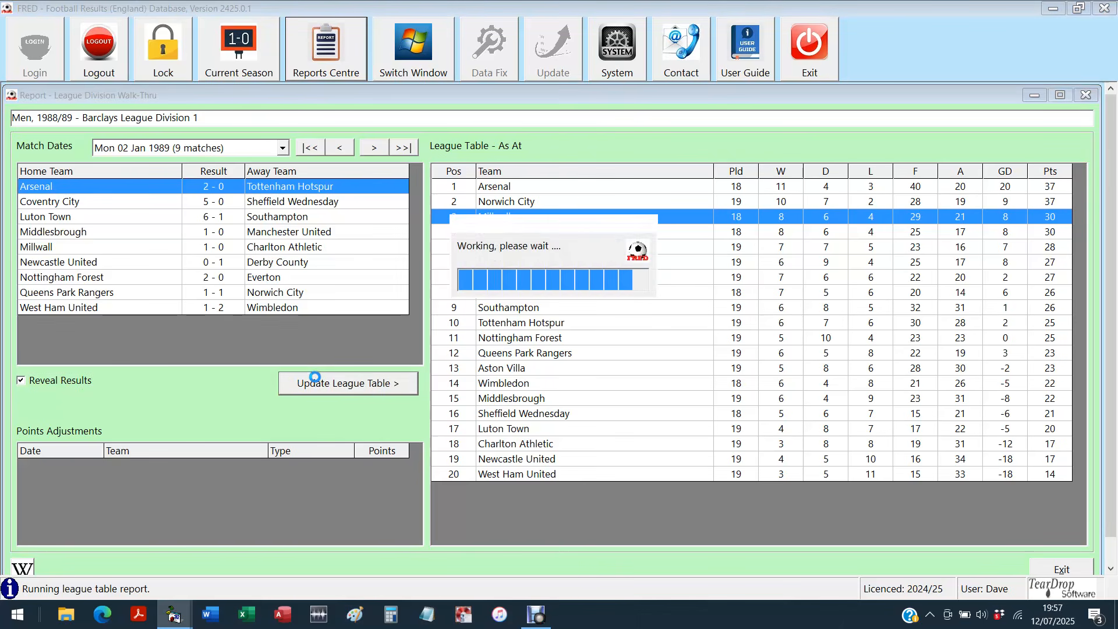
Step: Jump to match date Wed 17 May 1989, reveal its results and update the league table
{"action": "left_click", "coordinate": [281, 149]}
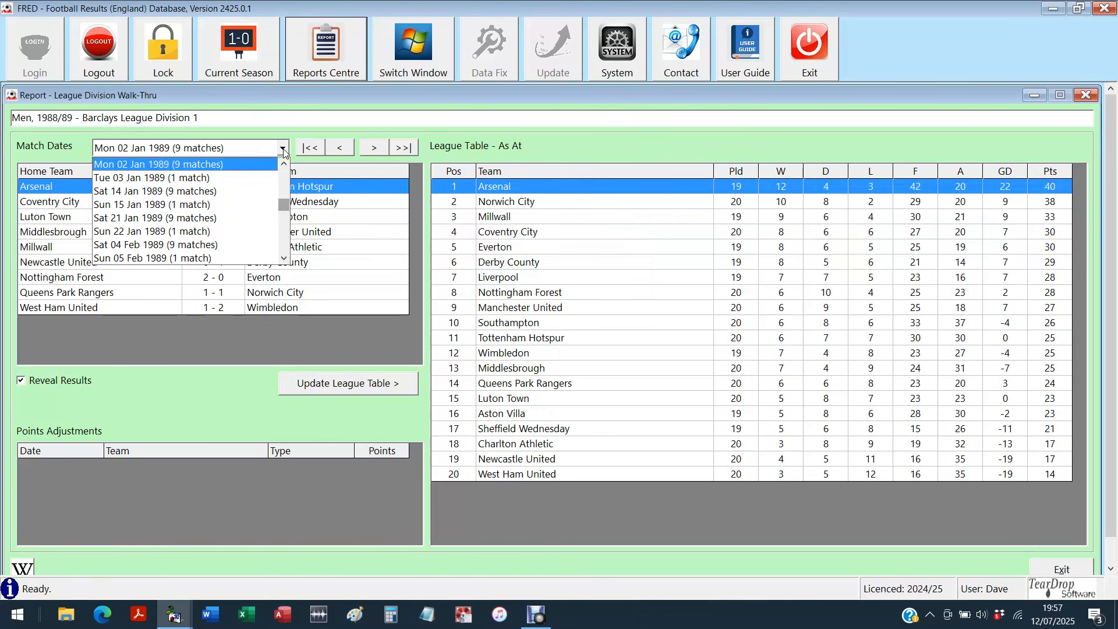
{"action": "scroll", "coordinate": [285, 213], "scroll_direction": "down", "scroll_amount": 15}
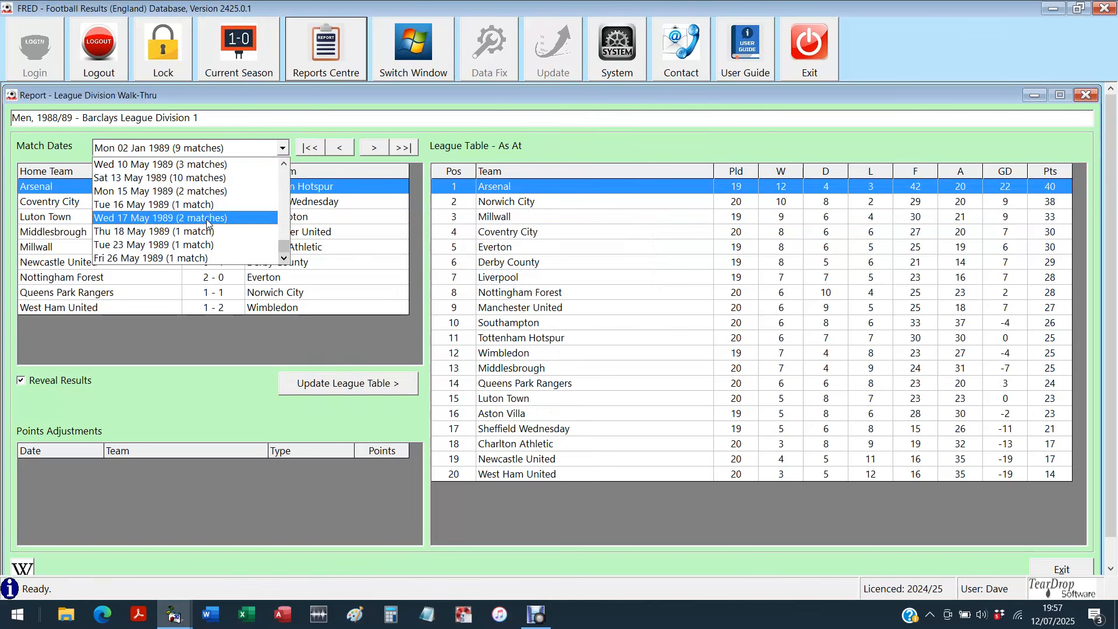
{"action": "left_click", "coordinate": [208, 218]}
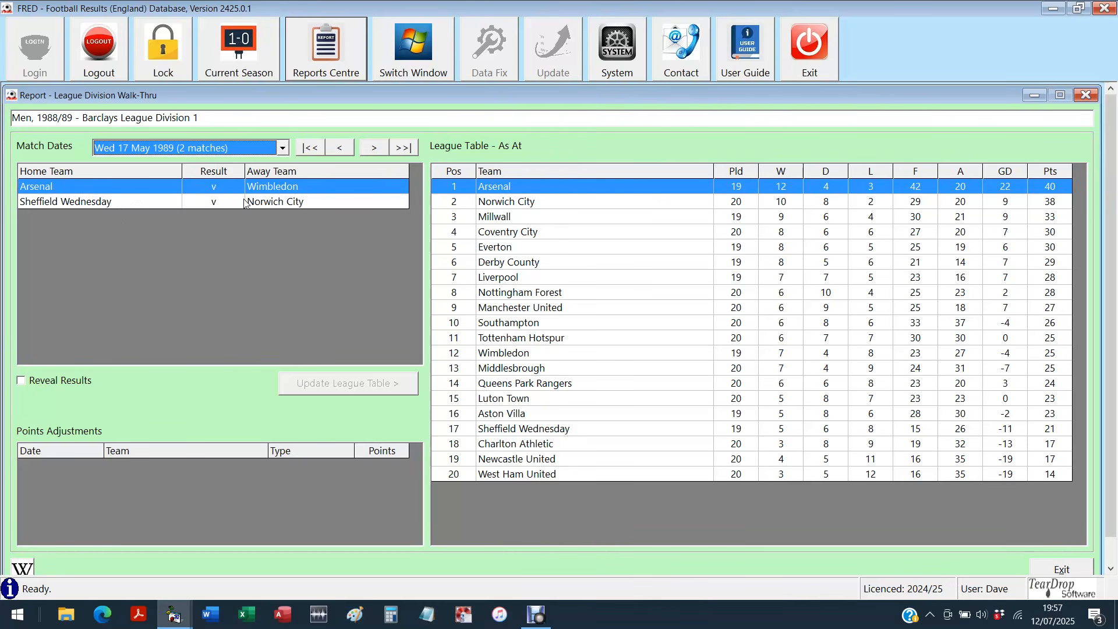
{"action": "left_click", "coordinate": [41, 385]}
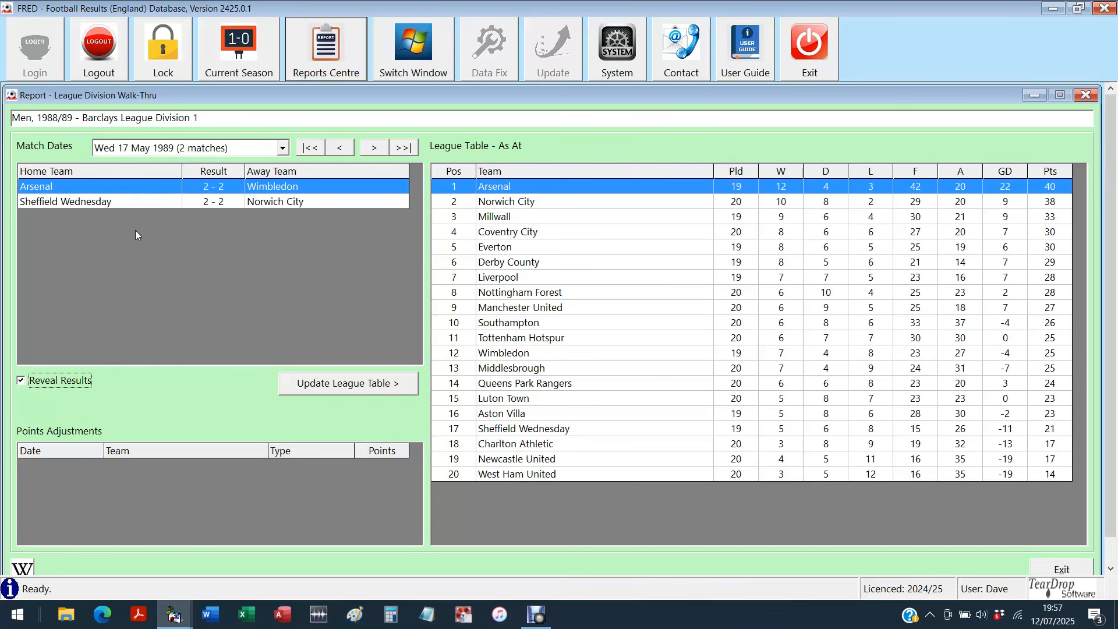
{"action": "left_click", "coordinate": [332, 383]}
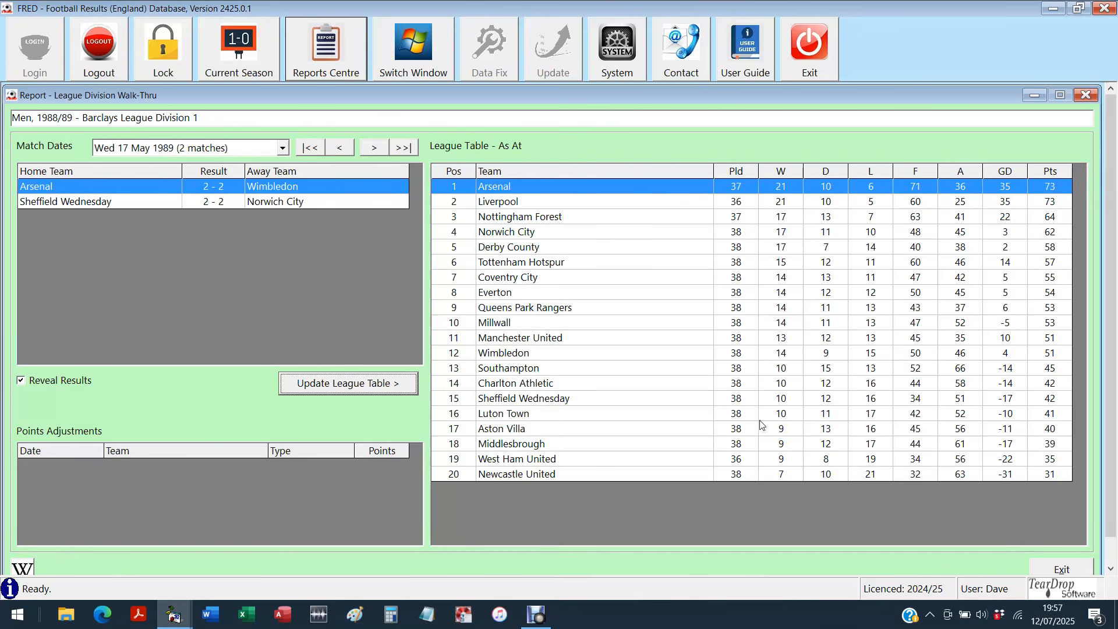
Step: Examine the West Ham United row, and compare Arsenal's and Liverpool's games played, points, goal difference and goals scored in the league table
{"action": "left_click", "coordinate": [742, 460]}
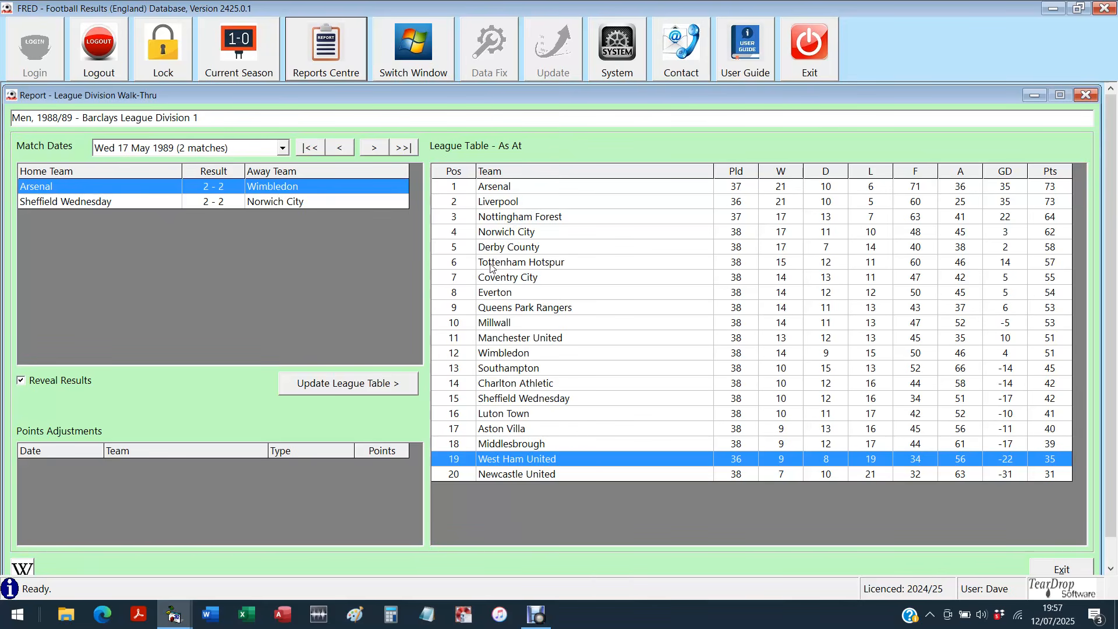
{"action": "left_click", "coordinate": [542, 194]}
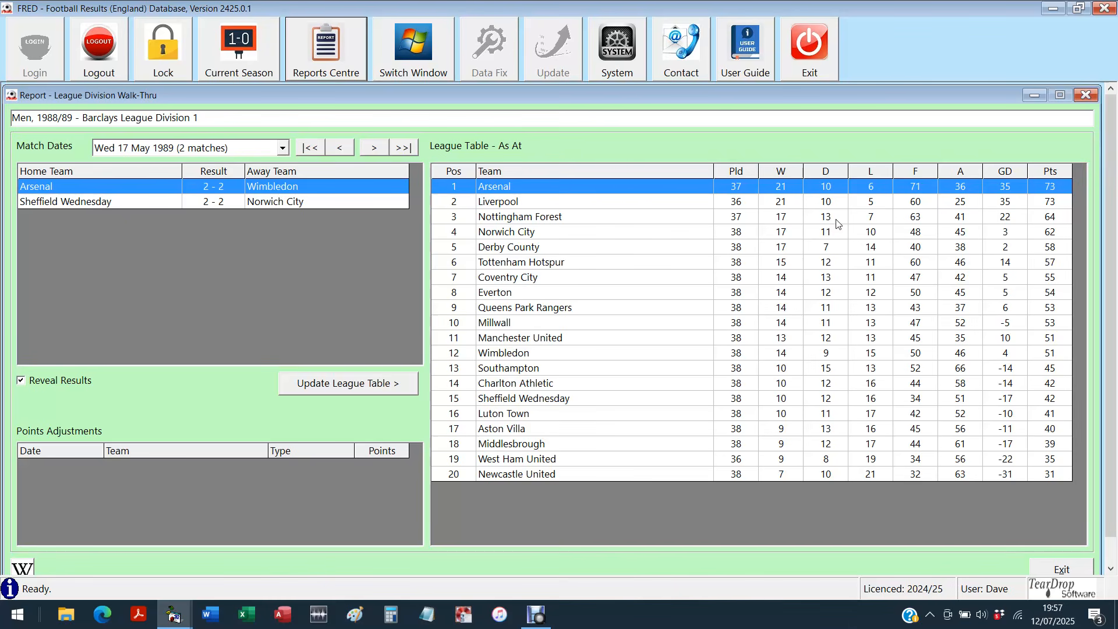
{"action": "left_click", "coordinate": [569, 204]}
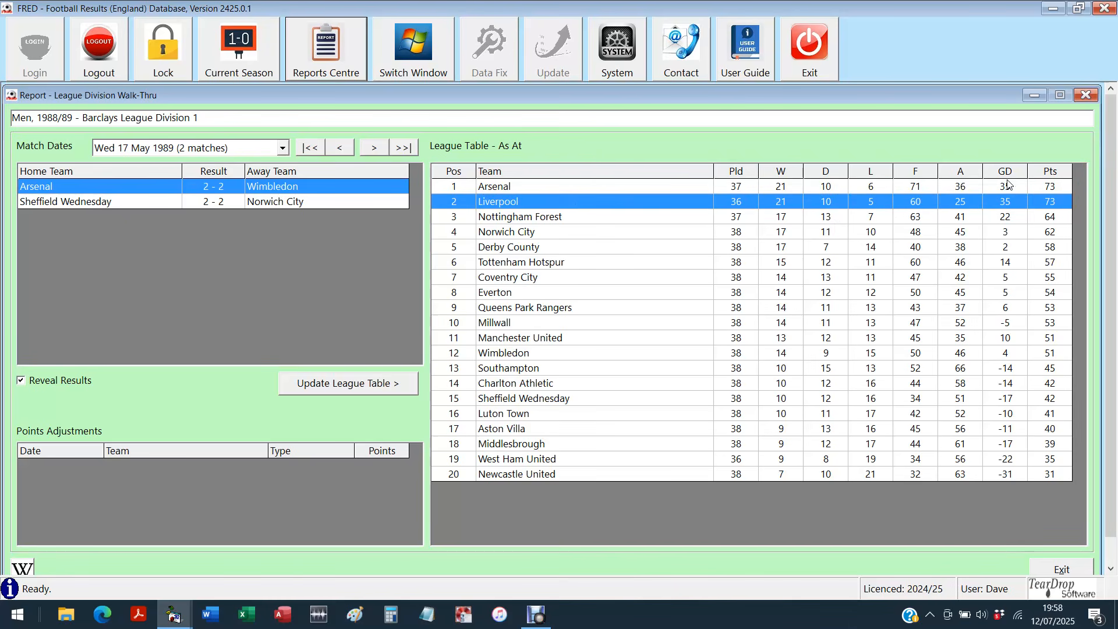
{"action": "left_click", "coordinate": [920, 188]}
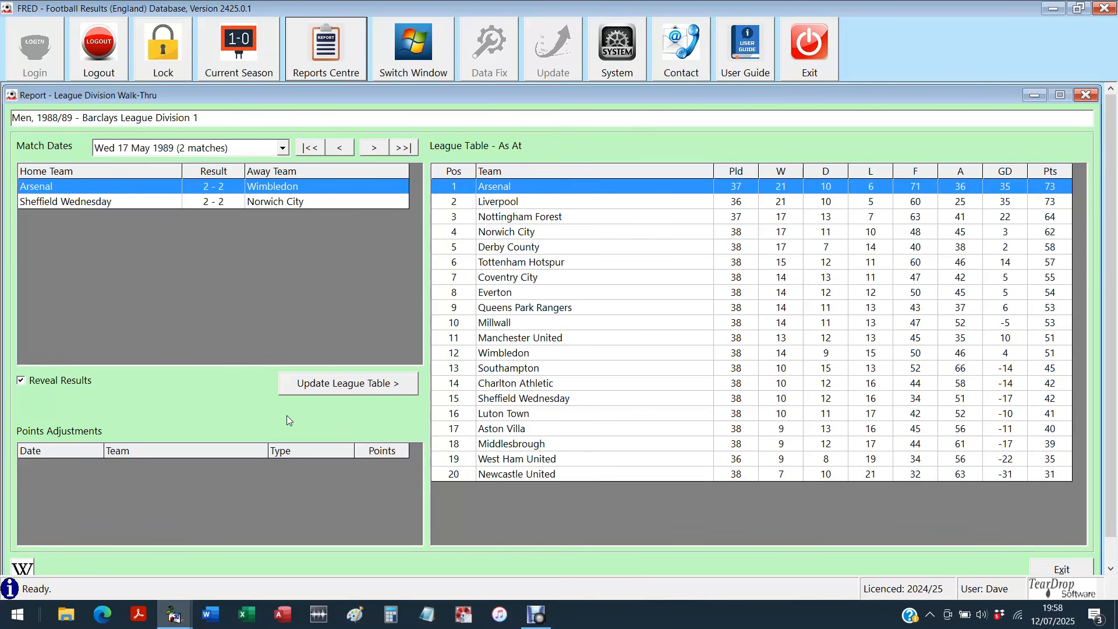
Step: Step through Thu 18 May and Tue 23 May 1989, revealing each result and updating the league table
{"action": "left_click", "coordinate": [373, 149]}
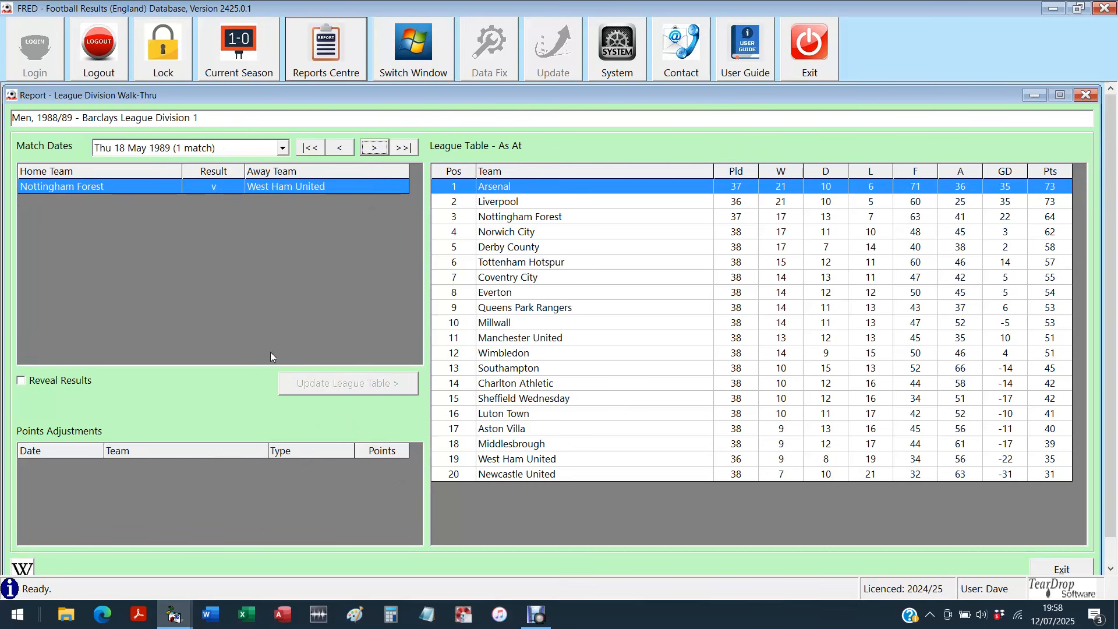
{"action": "left_click", "coordinate": [48, 383]}
{"action": "left_click", "coordinate": [350, 381]}
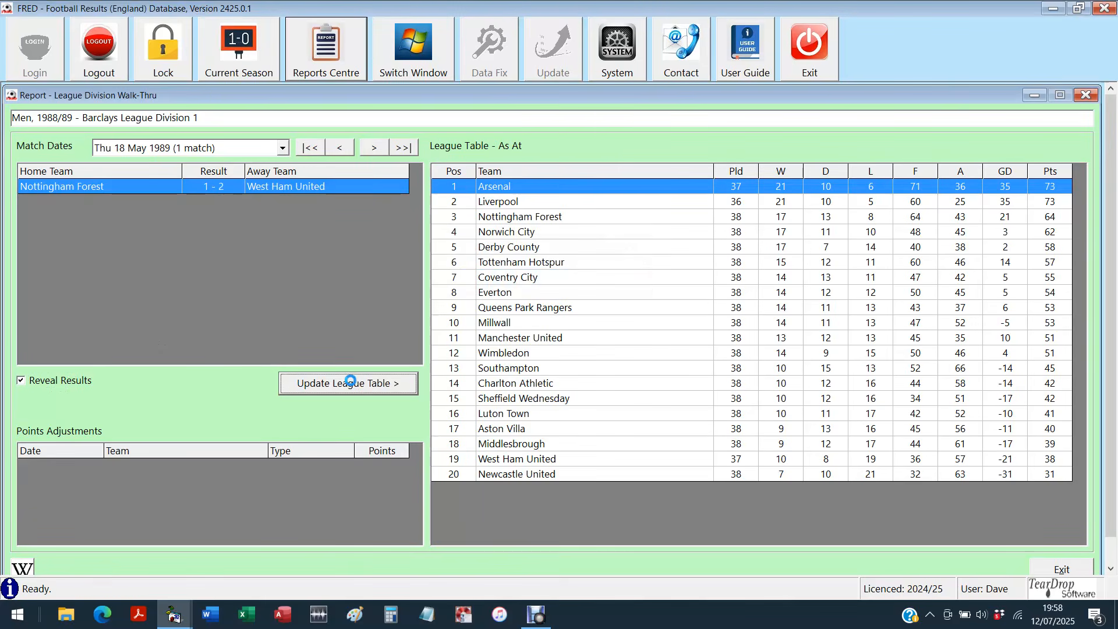
{"action": "left_click", "coordinate": [374, 147]}
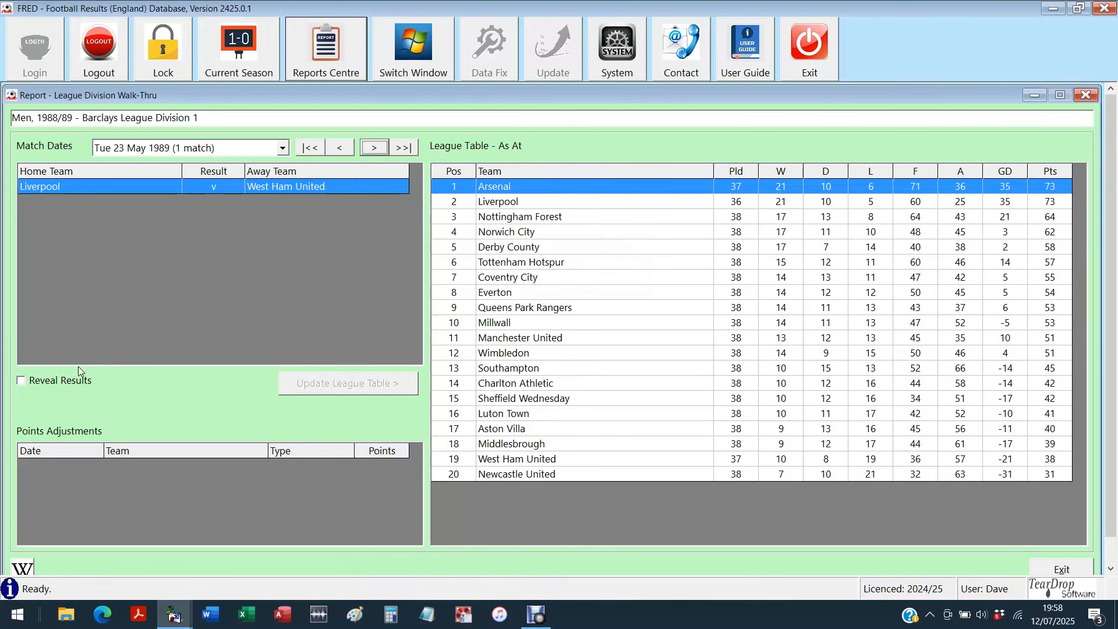
{"action": "left_click", "coordinate": [58, 382]}
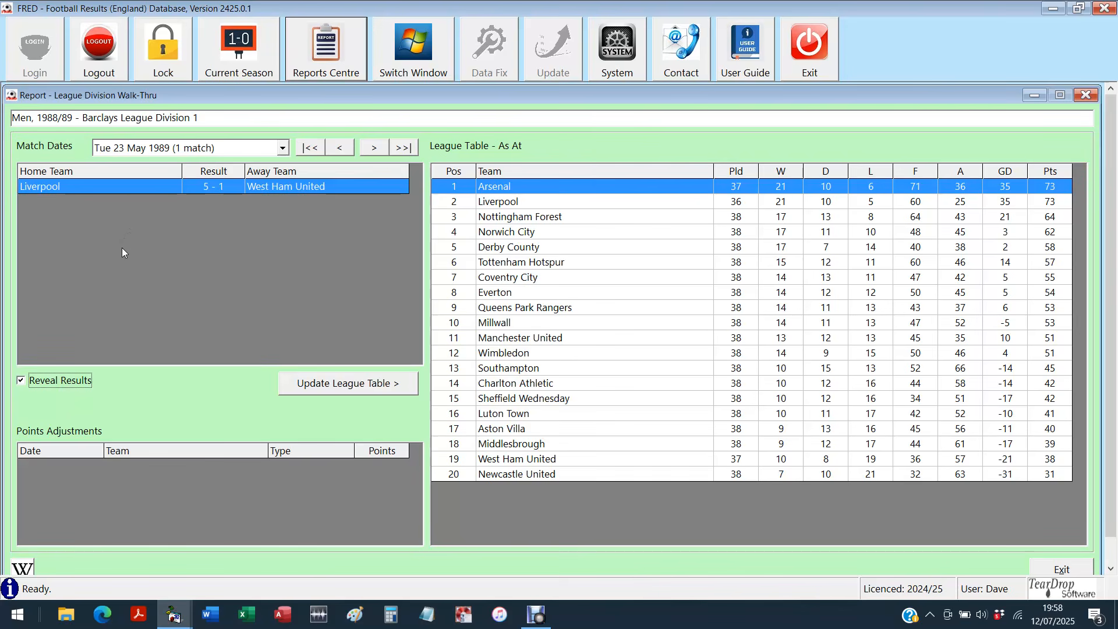
{"action": "left_click", "coordinate": [341, 389]}
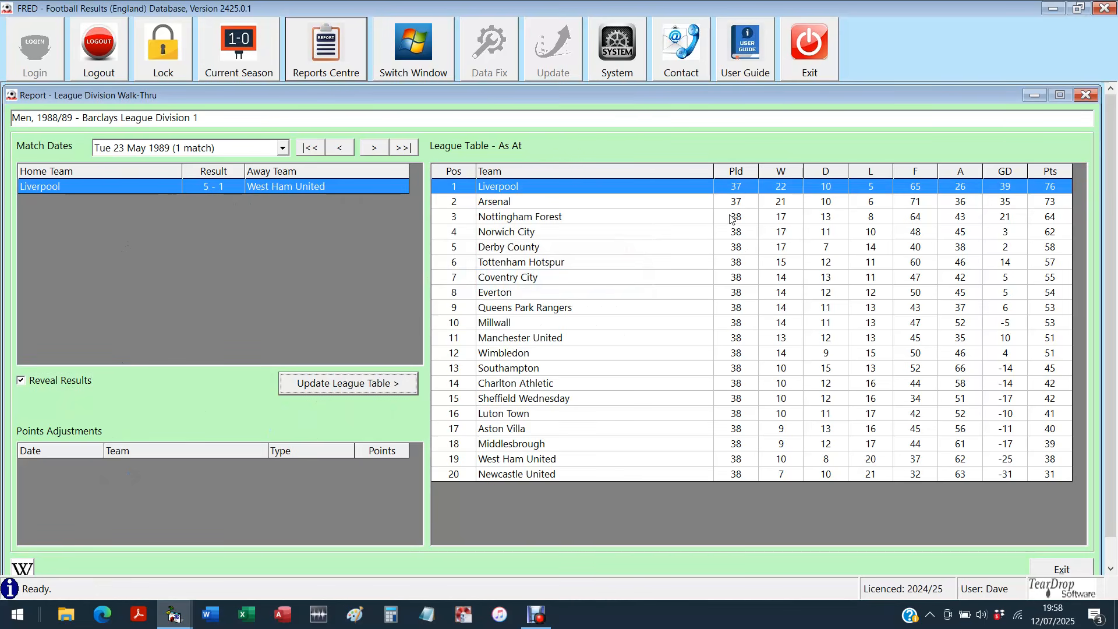
Step: Reveal the Fri 26 May 1989 Liverpool v Arsenal result, update the final league table, and close the report and its filter
{"action": "left_click", "coordinate": [373, 147]}
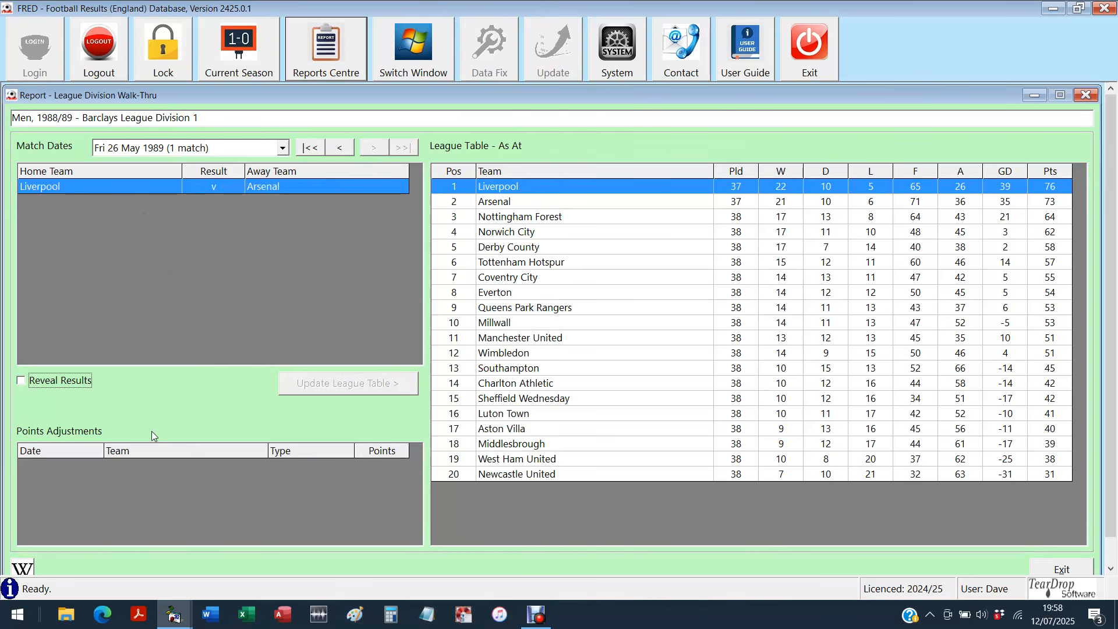
{"action": "left_click", "coordinate": [57, 382]}
{"action": "left_click", "coordinate": [341, 390]}
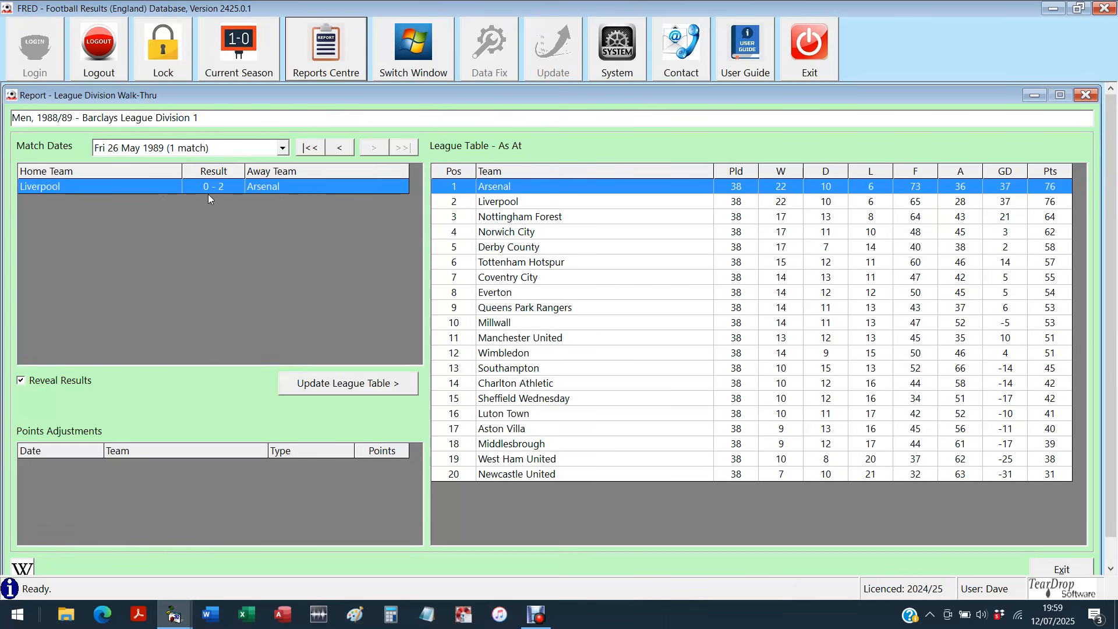
{"action": "left_click", "coordinate": [1060, 571]}
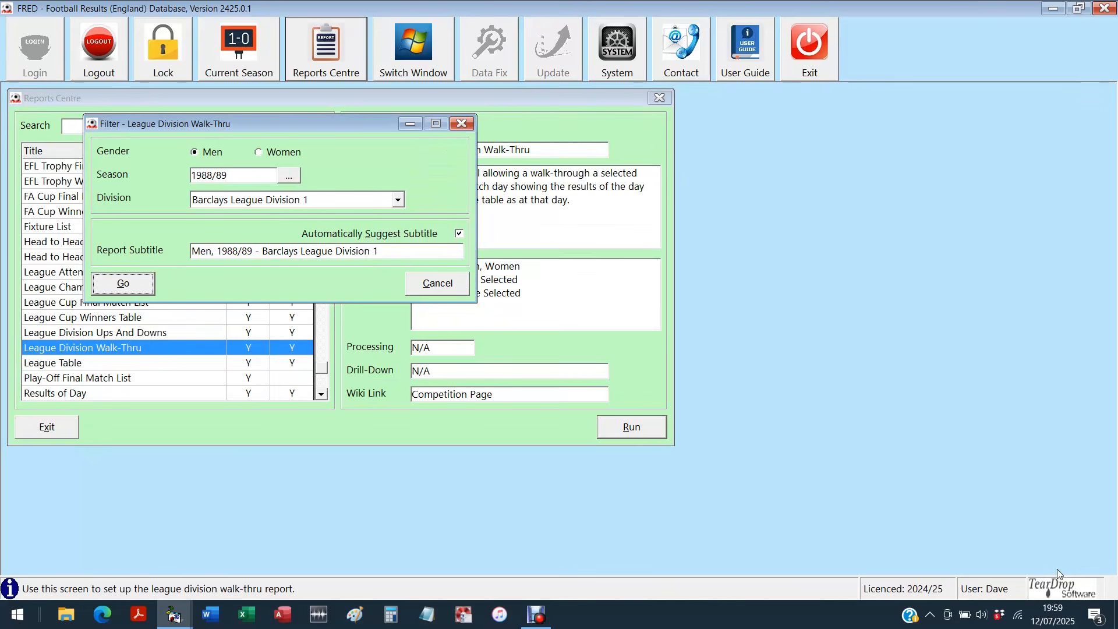
{"action": "left_click", "coordinate": [438, 285]}
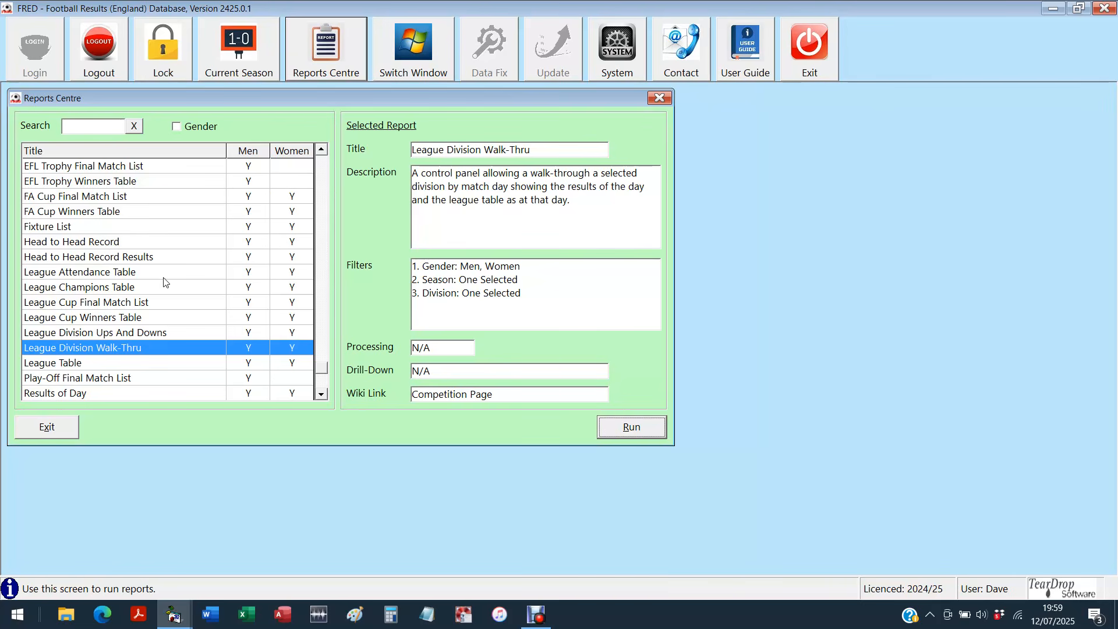
Step: Read the developer's contact information and close it
{"action": "left_click", "coordinate": [694, 51]}
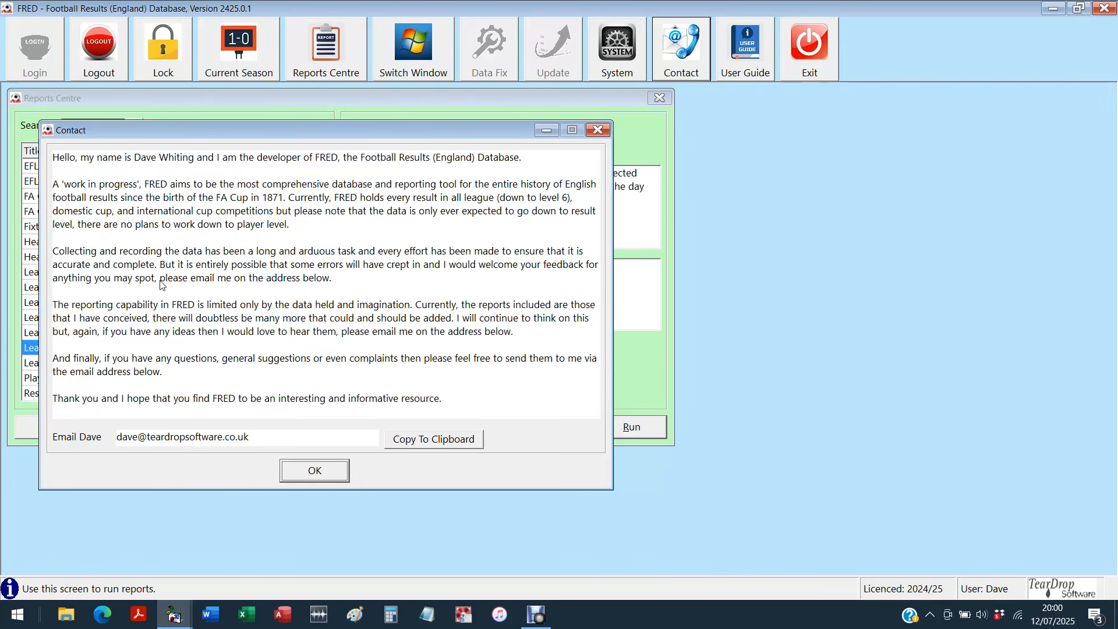
{"action": "left_click", "coordinate": [329, 474]}
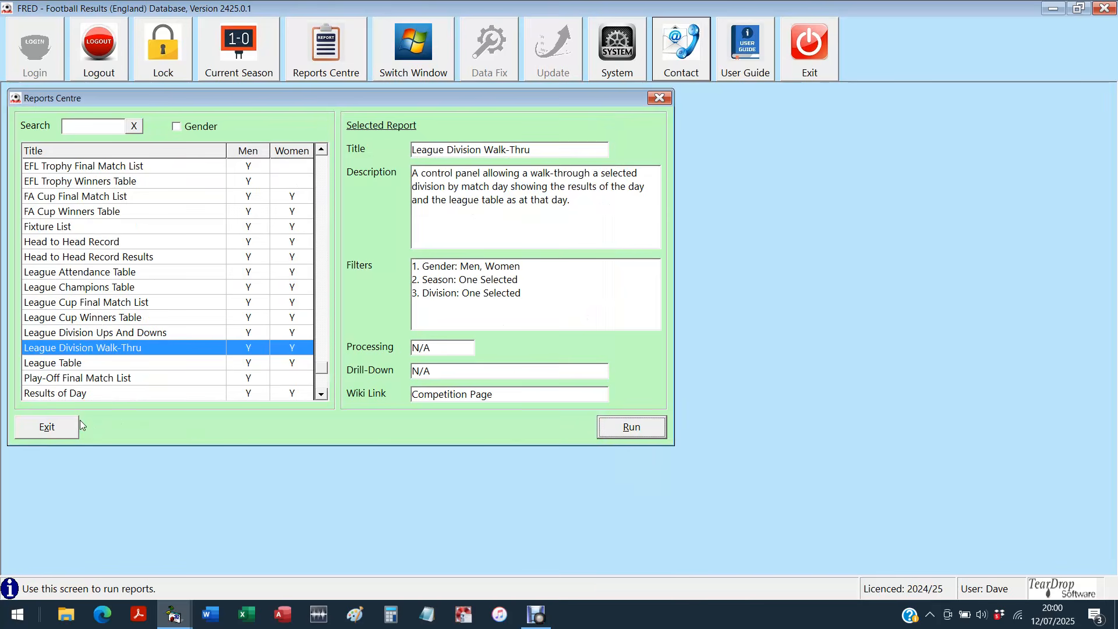